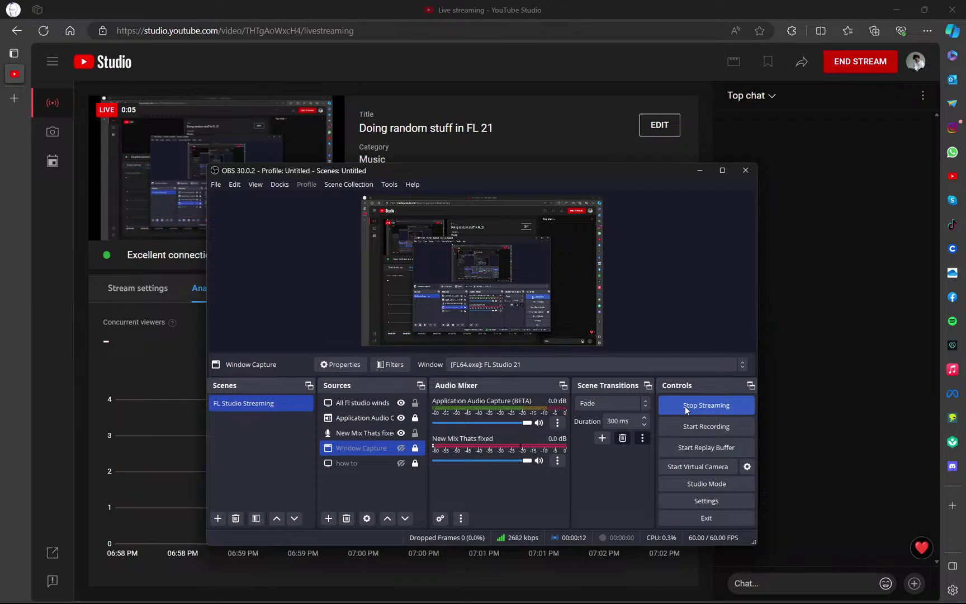
- Switch to YouTube Studio and change the playback quality of the live stream preview
{"action": "left_click", "coordinate": [471, 76]}
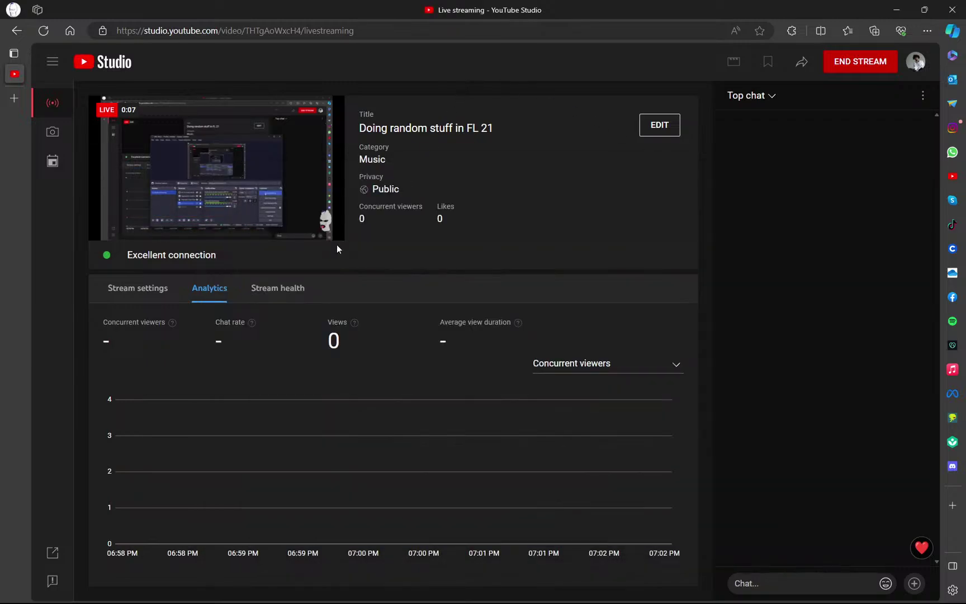
{"action": "left_click", "coordinate": [305, 229]}
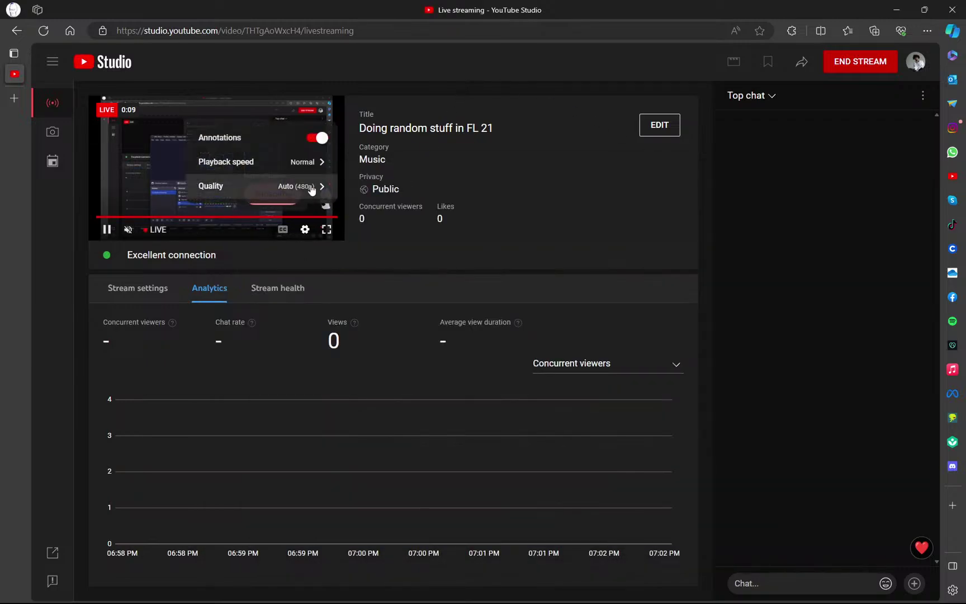
{"action": "left_click", "coordinate": [316, 186]}
{"action": "left_click", "coordinate": [244, 185]}
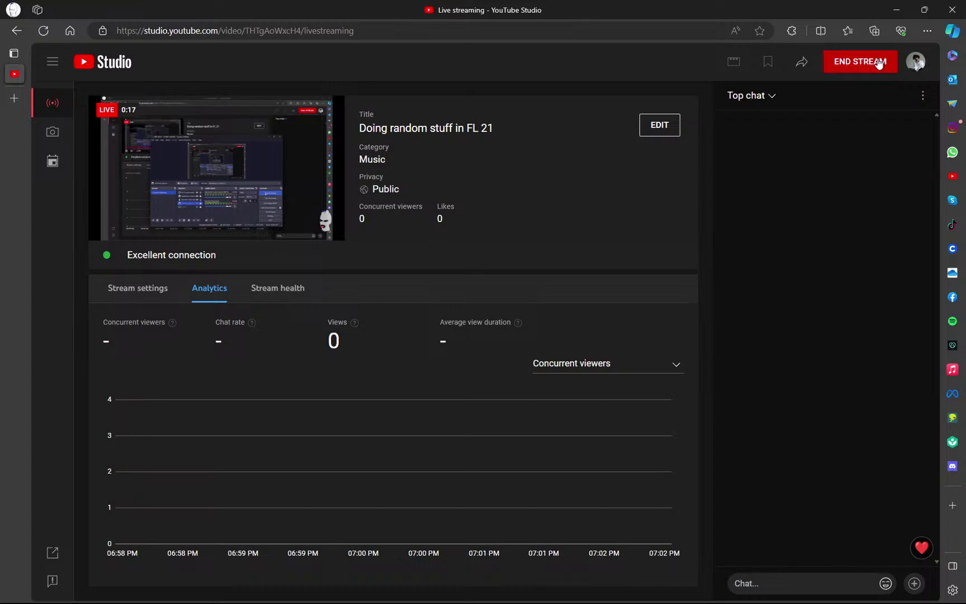
- Switch to the FL Studio project, move the Kick 1 synth window clear of the playlist clips and close it
{"action": "key", "text": "alt+Tab"}
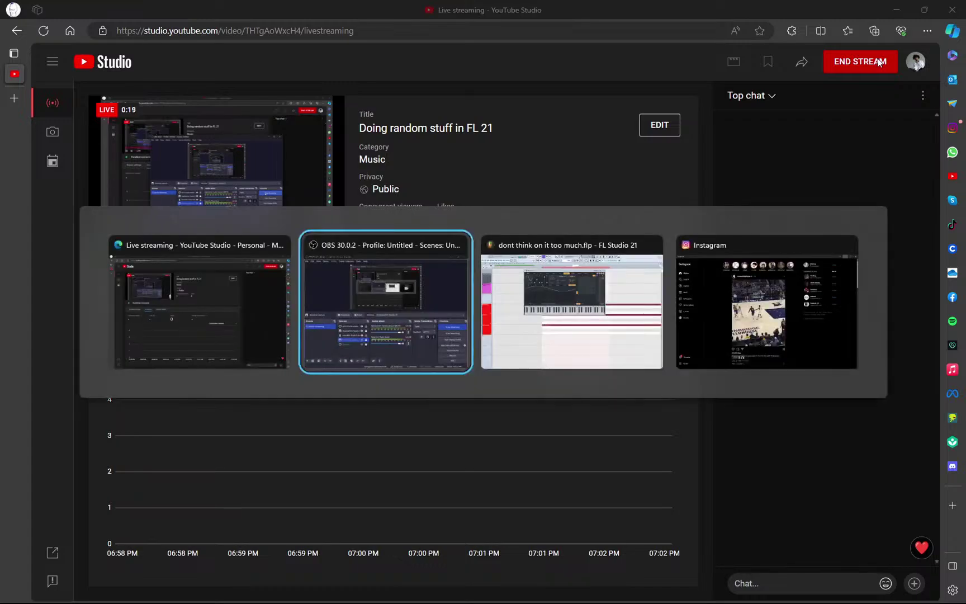
{"action": "key", "text": "Tab"}
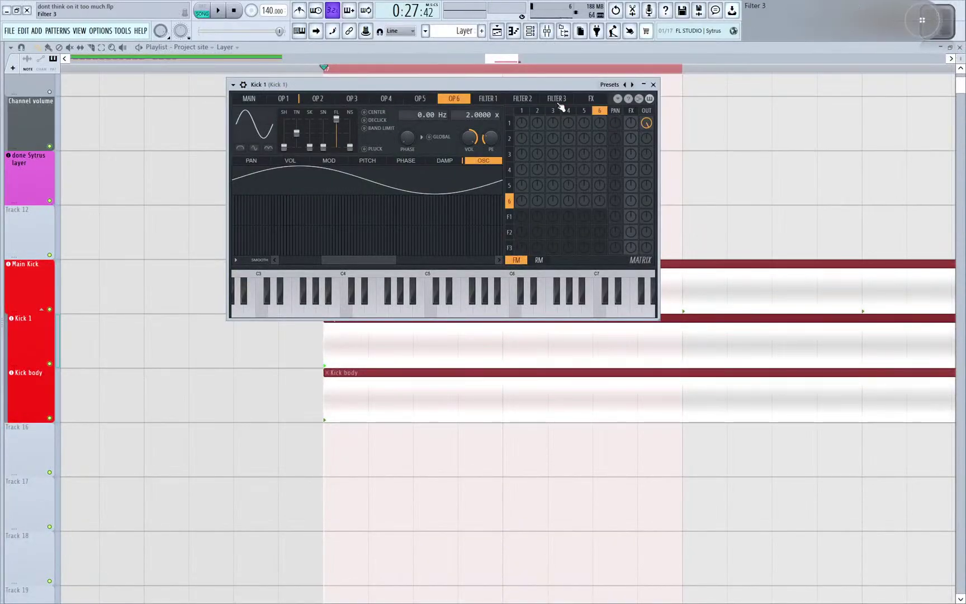
{"action": "left_click_drag", "start_coordinate": [503, 84], "coordinate": [358, 427]}
{"action": "scroll", "coordinate": [402, 160], "scroll_direction": "down", "scroll_amount": 7}
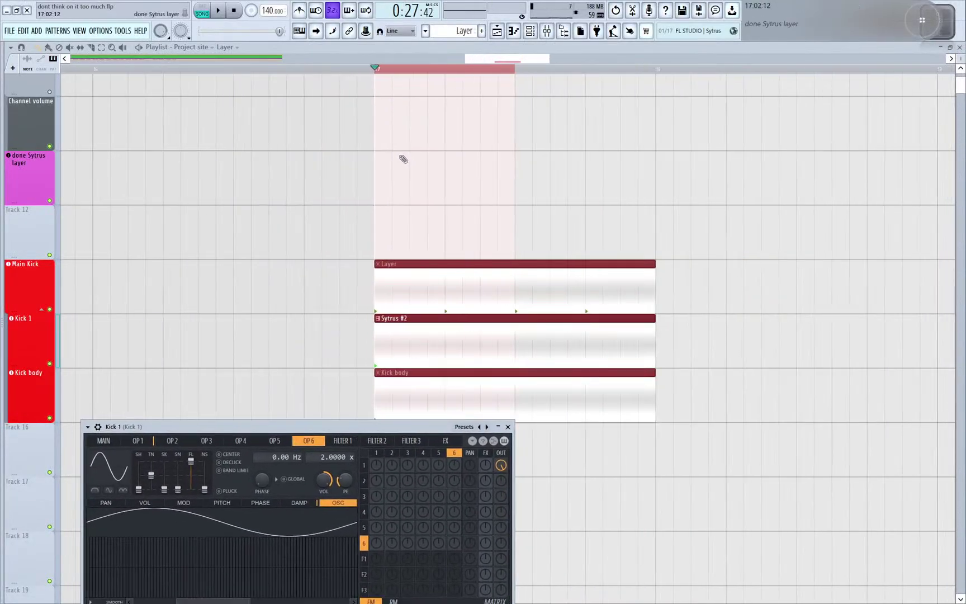
{"action": "key", "text": "Escape"}
- Nudge the Layer, Sytrus #2 and Kick body clips earlier so they start exactly at bar 17
{"action": "scroll", "coordinate": [313, 137], "scroll_direction": "down", "scroll_amount": 4}
{"action": "left_click_drag", "start_coordinate": [235, 139], "coordinate": [245, 195]}
{"action": "scroll", "coordinate": [246, 195], "scroll_direction": "left", "scroll_amount": 8}
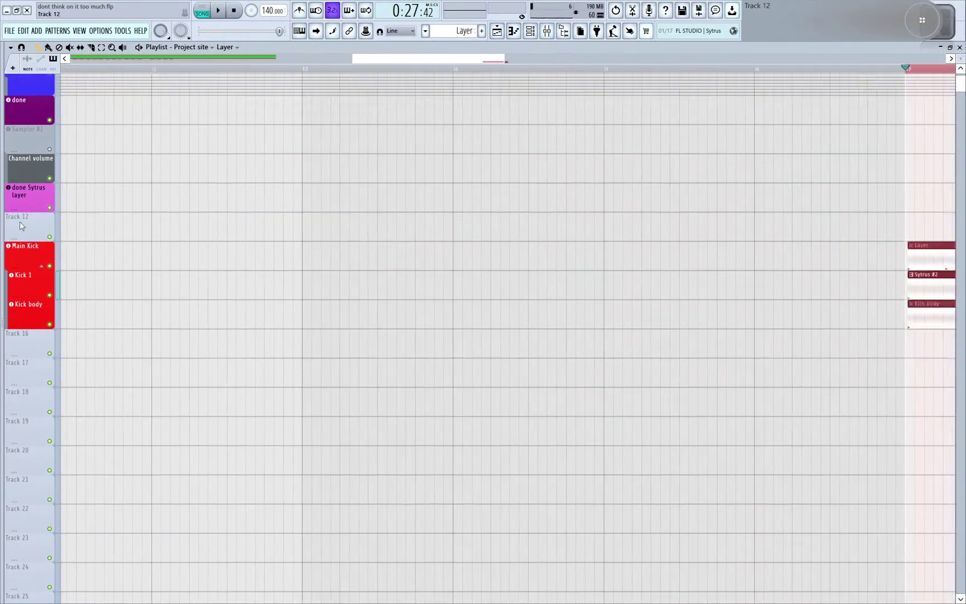
{"action": "scroll", "coordinate": [455, 244], "scroll_direction": "right", "scroll_amount": 4}
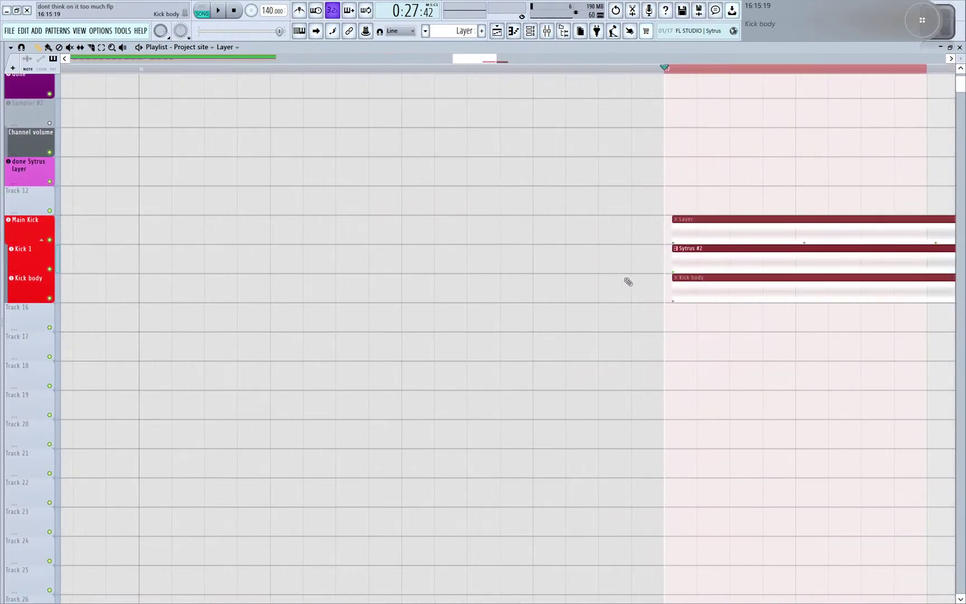
{"action": "scroll", "coordinate": [629, 281], "scroll_direction": "up", "scroll_amount": 2}
{"action": "left_click", "coordinate": [572, 226]}
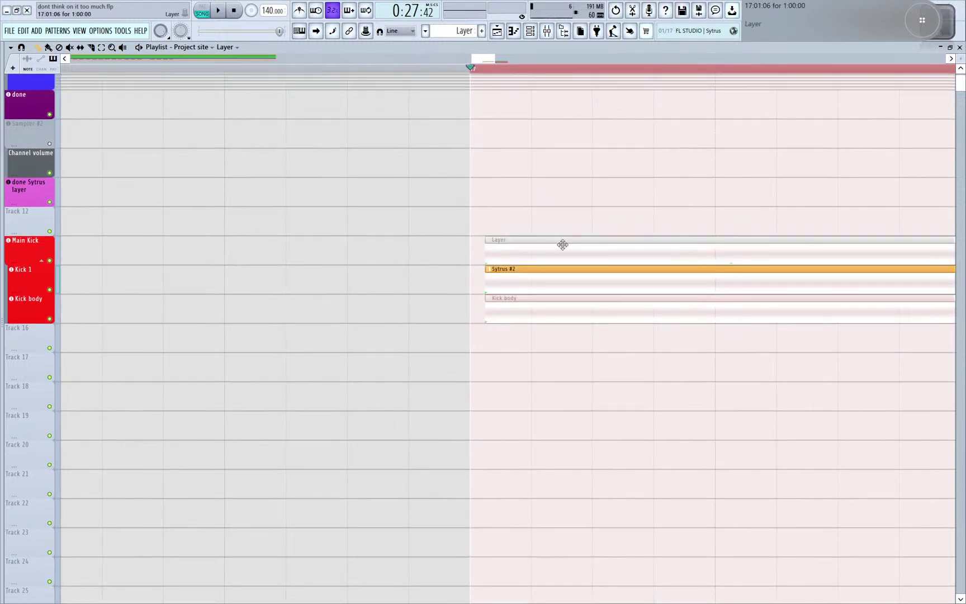
{"action": "left_click", "coordinate": [563, 244]}
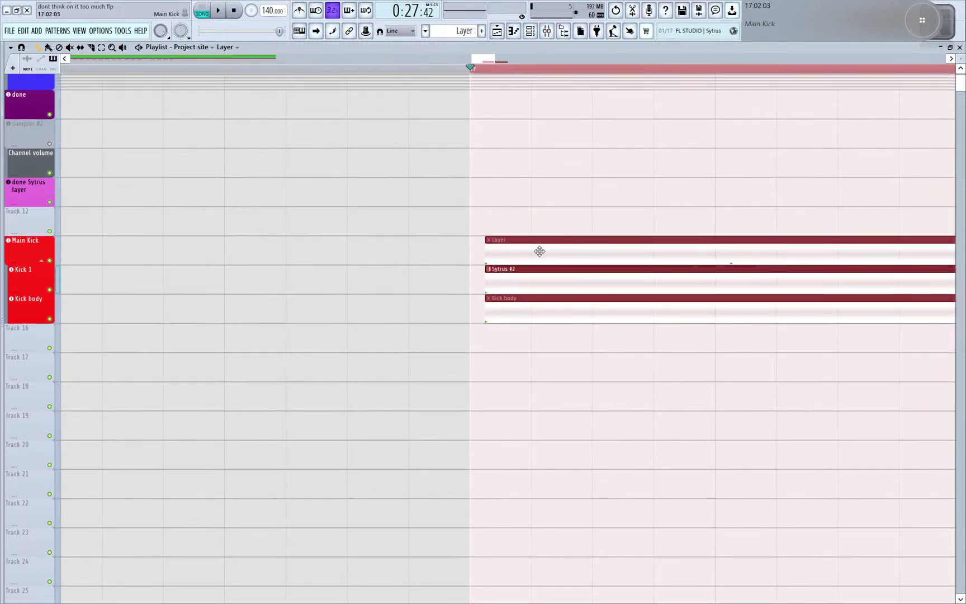
{"action": "key", "text": "shift+Left"}
{"action": "key", "text": "shift+Left"}
{"action": "key", "text": "shift+Left"}
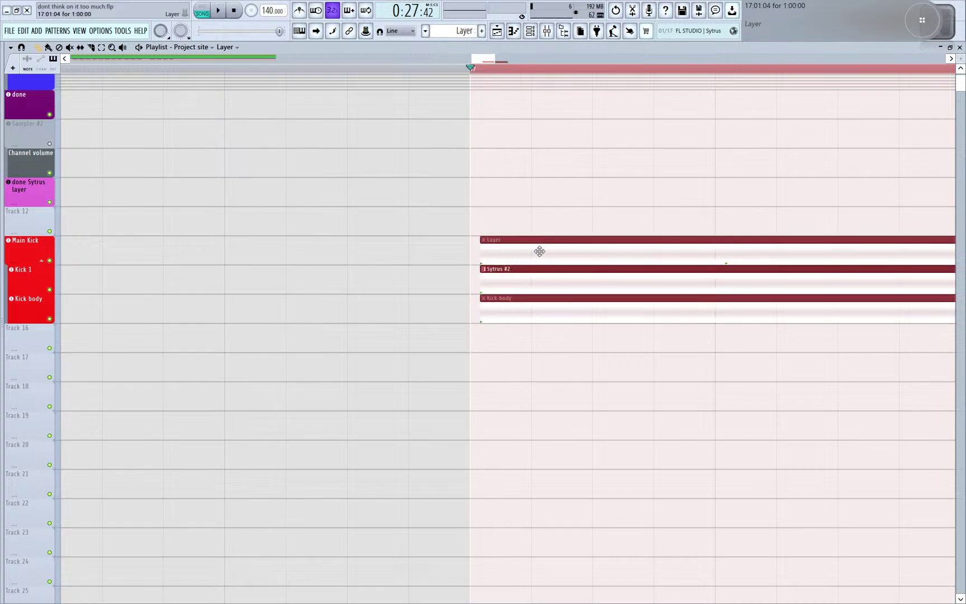
- Expand and solo the Sytrus track group in the playlist, and open its Sytrus instrument
{"action": "scroll", "coordinate": [486, 201], "scroll_direction": "down", "scroll_amount": 6}
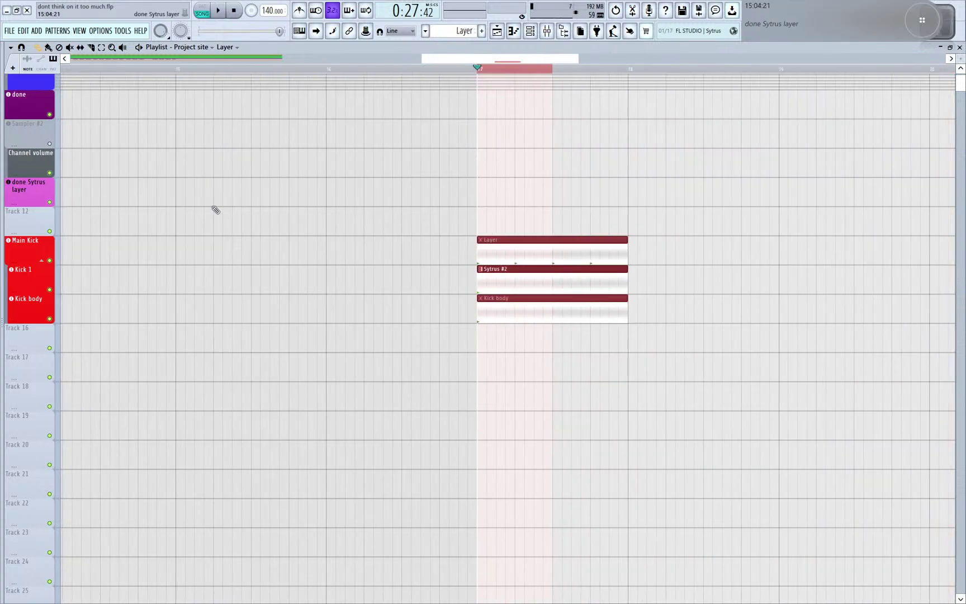
{"action": "scroll", "coordinate": [339, 263], "scroll_direction": "left", "scroll_amount": 10}
{"action": "scroll", "coordinate": [524, 295], "scroll_direction": "up", "scroll_amount": 2}
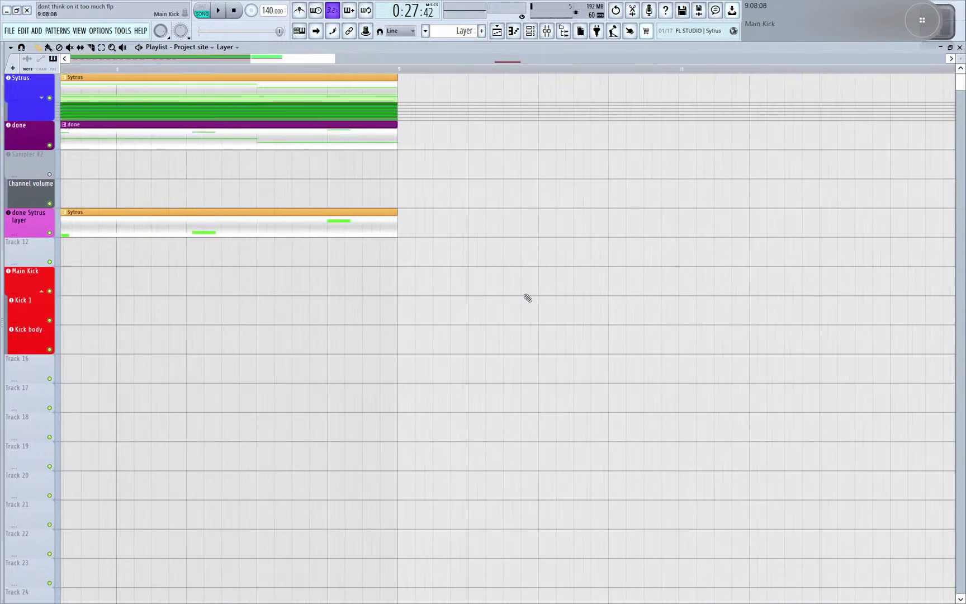
{"action": "scroll", "coordinate": [529, 294], "scroll_direction": "down", "scroll_amount": 3}
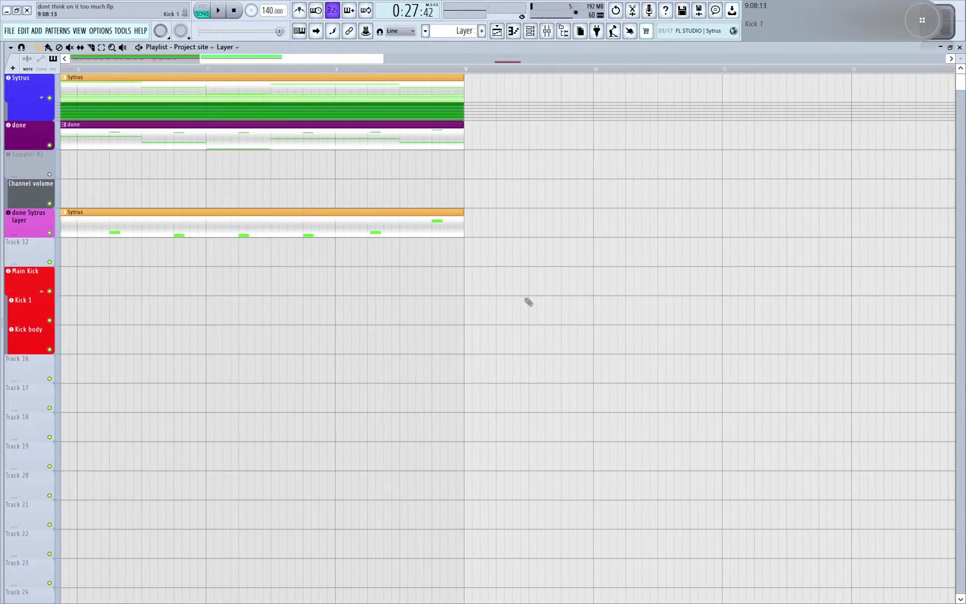
{"action": "left_click", "coordinate": [42, 98]}
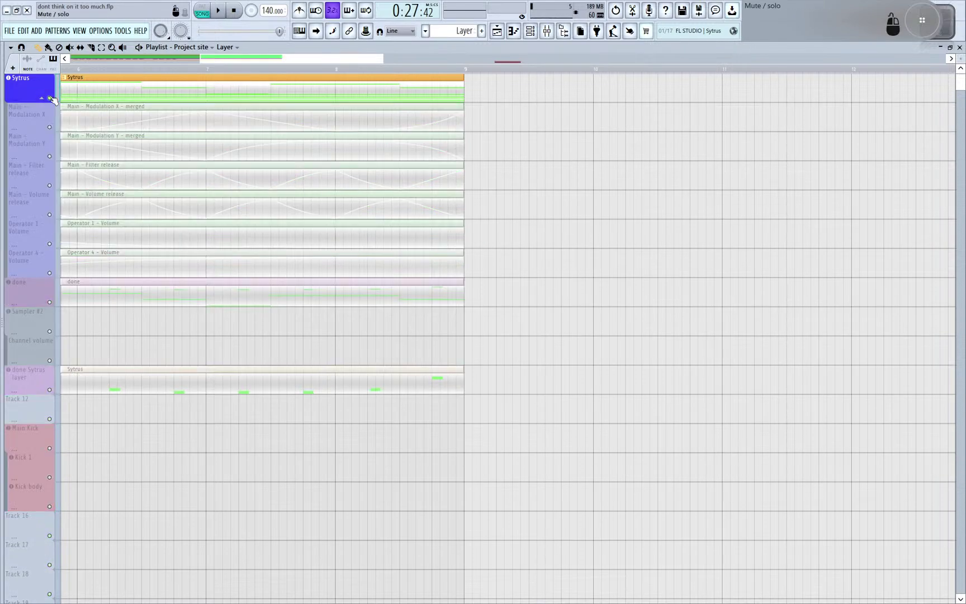
{"action": "left_click", "coordinate": [24, 89]}
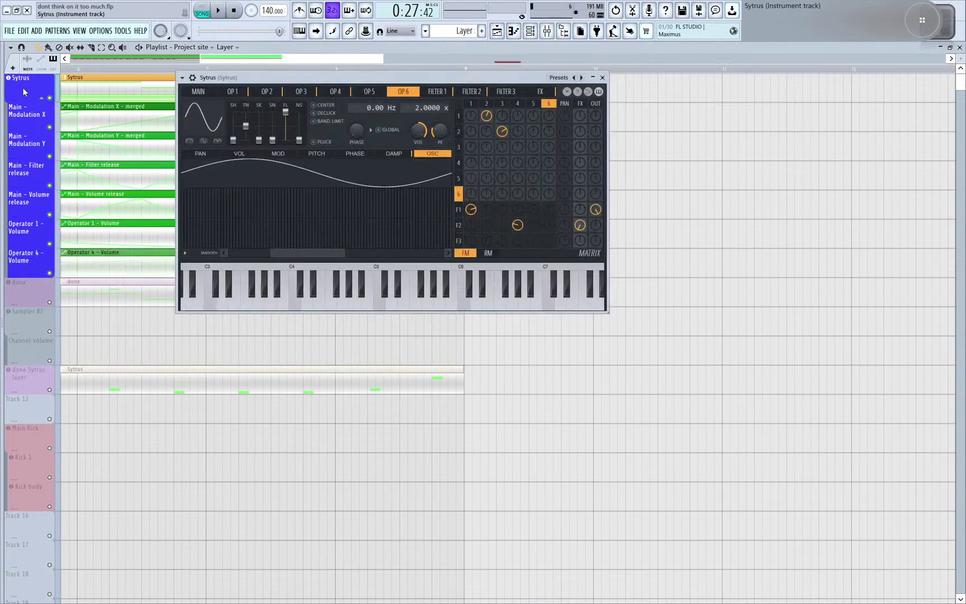
- Examine the oscillator settings of Sytrus operators 1 to 5 and the envelope of Filter 2
{"action": "left_click", "coordinate": [241, 93]}
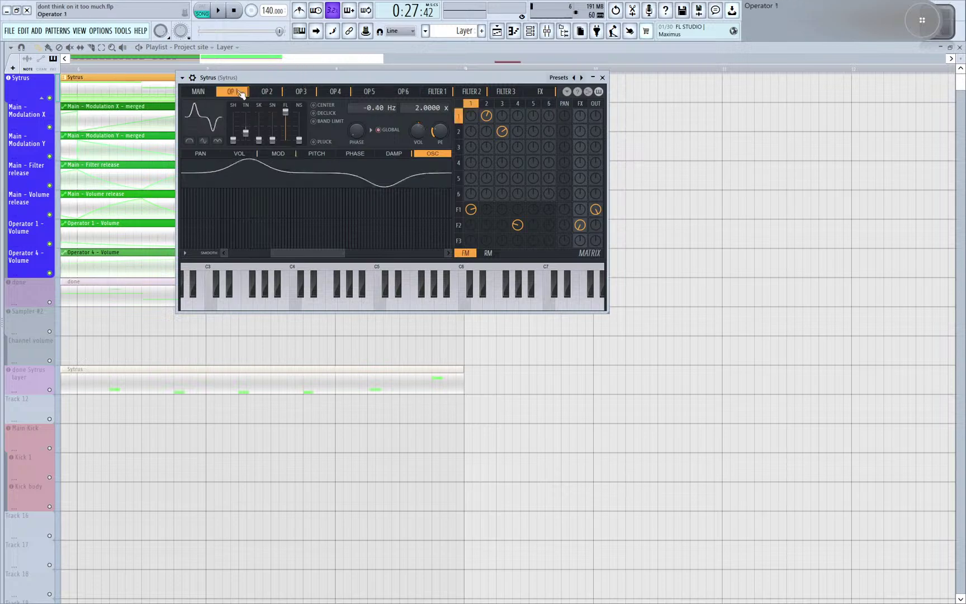
{"action": "left_click", "coordinate": [267, 91]}
{"action": "left_click", "coordinate": [335, 91]}
{"action": "left_click", "coordinate": [369, 92]}
{"action": "left_click", "coordinate": [290, 95]}
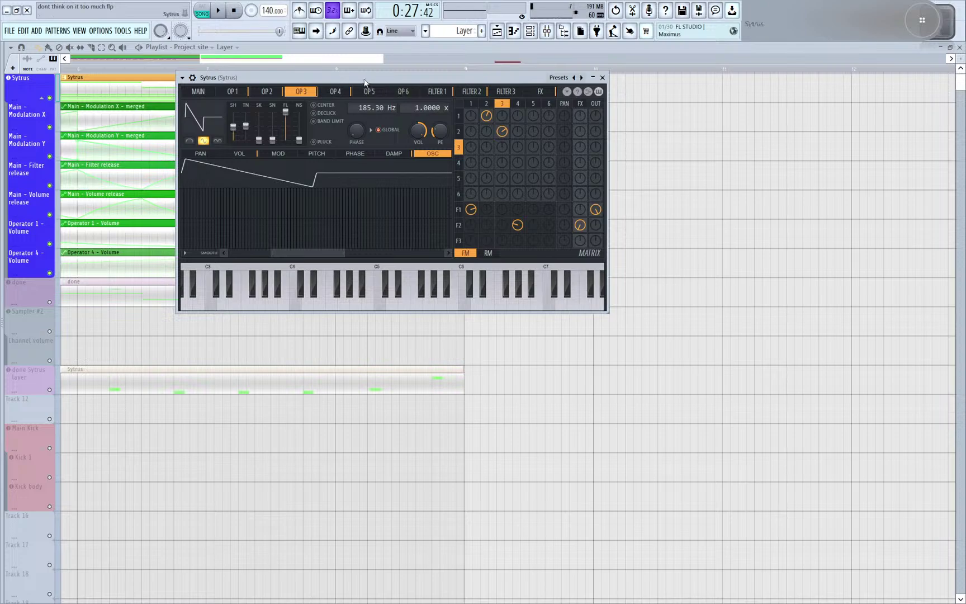
{"action": "left_click_drag", "start_coordinate": [365, 82], "coordinate": [476, 63]}
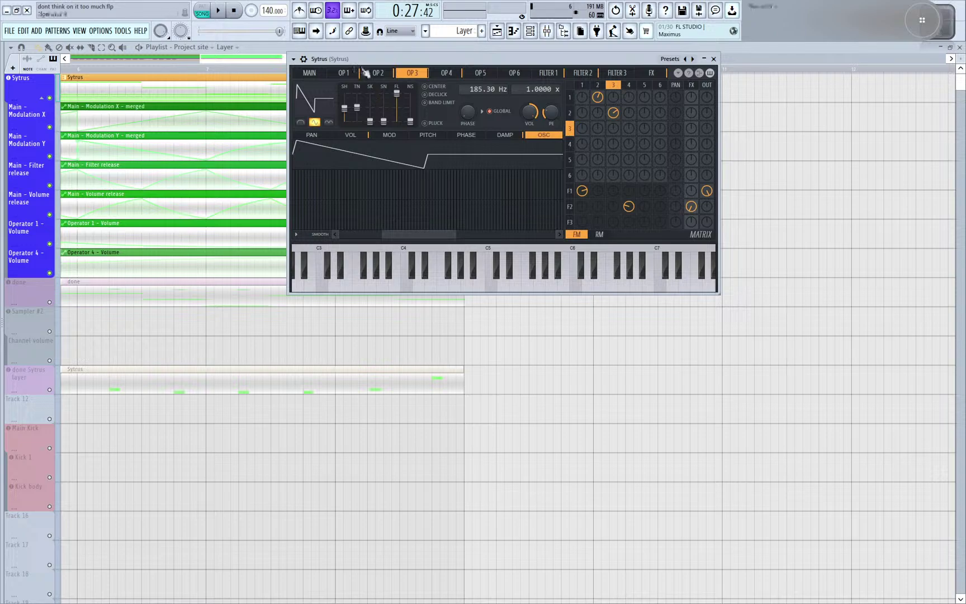
{"action": "left_click", "coordinate": [345, 73]}
{"action": "left_click", "coordinate": [376, 73]}
{"action": "left_click", "coordinate": [418, 74]}
{"action": "left_click", "coordinate": [446, 75]}
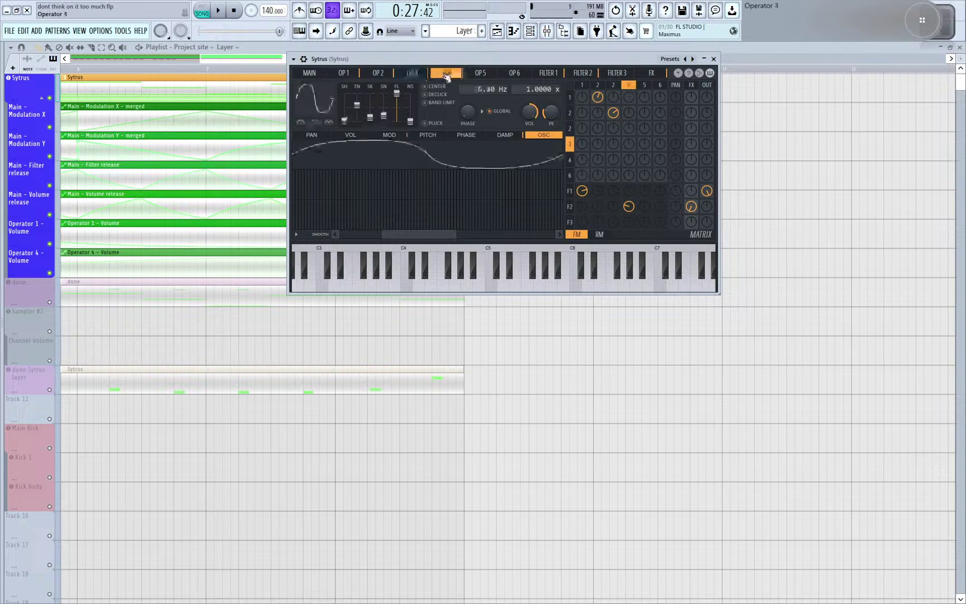
{"action": "left_click", "coordinate": [577, 75]}
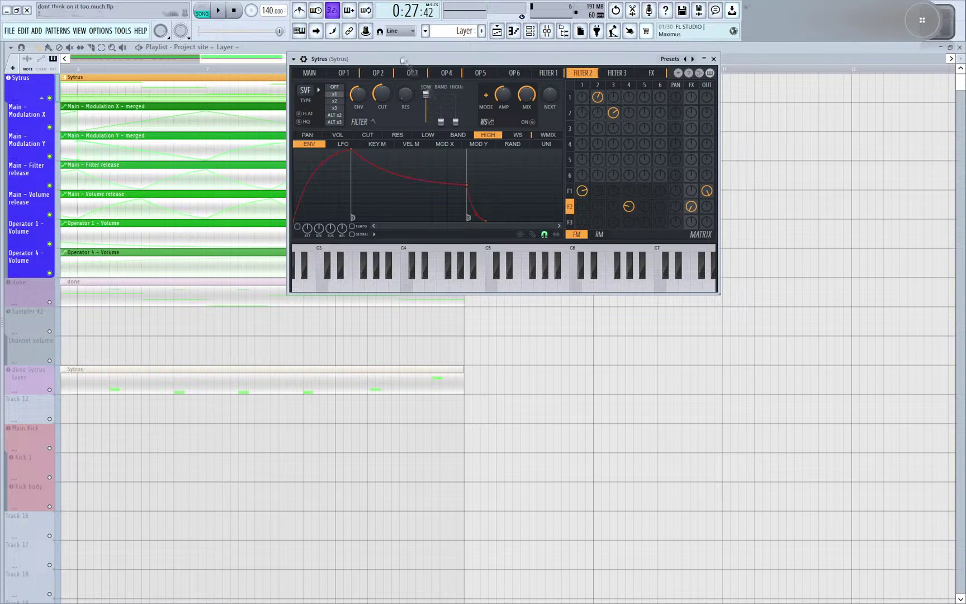
- Compare the waveforms of operators 2, 4 and 5 with operator 1, keeping the matrix in view
{"action": "left_click_drag", "start_coordinate": [404, 60], "coordinate": [273, 61]}
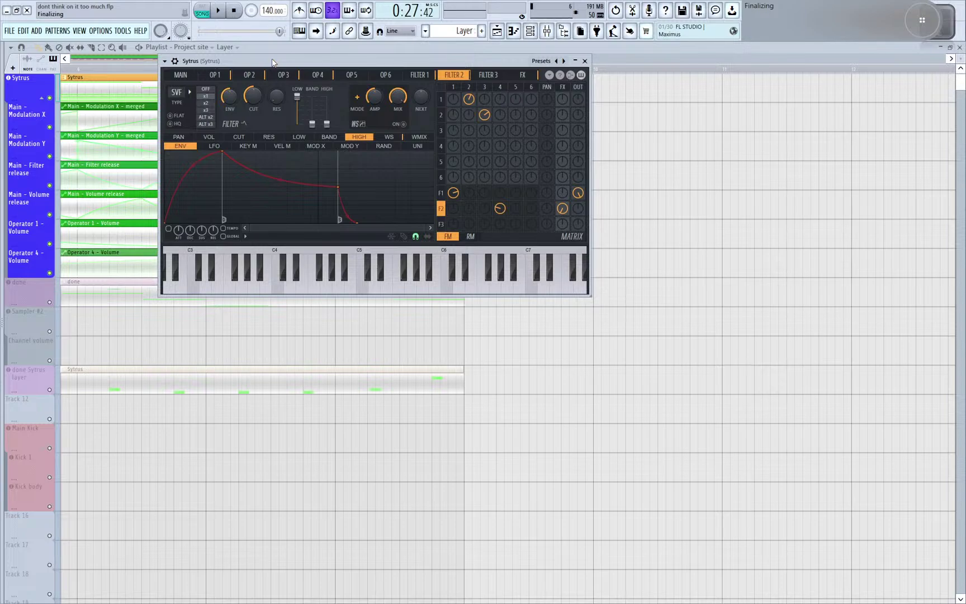
{"action": "left_click", "coordinate": [249, 74]}
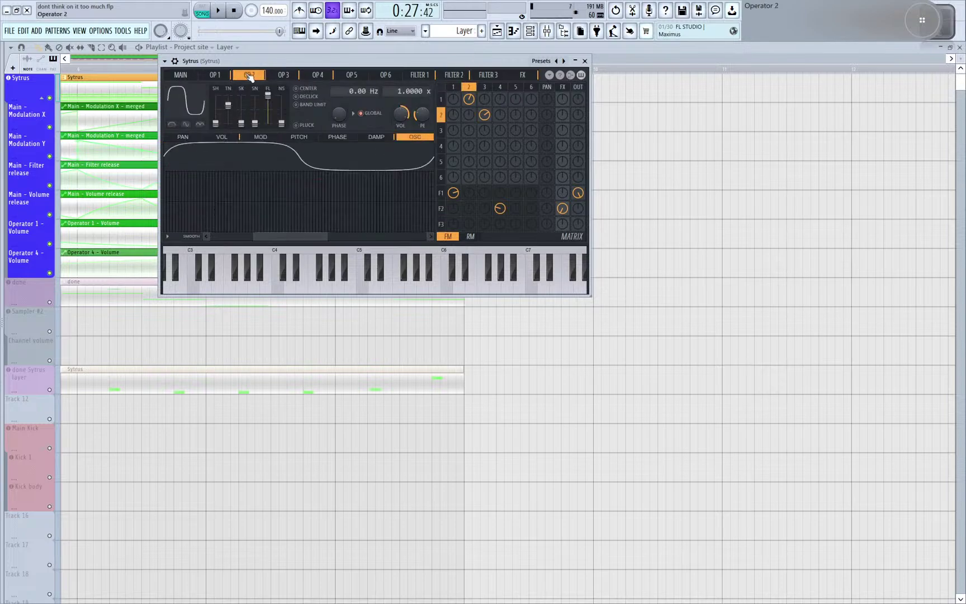
{"action": "left_click", "coordinate": [318, 75]}
{"action": "left_click", "coordinate": [347, 74]}
{"action": "left_click", "coordinate": [249, 74]}
{"action": "left_click", "coordinate": [215, 75]}
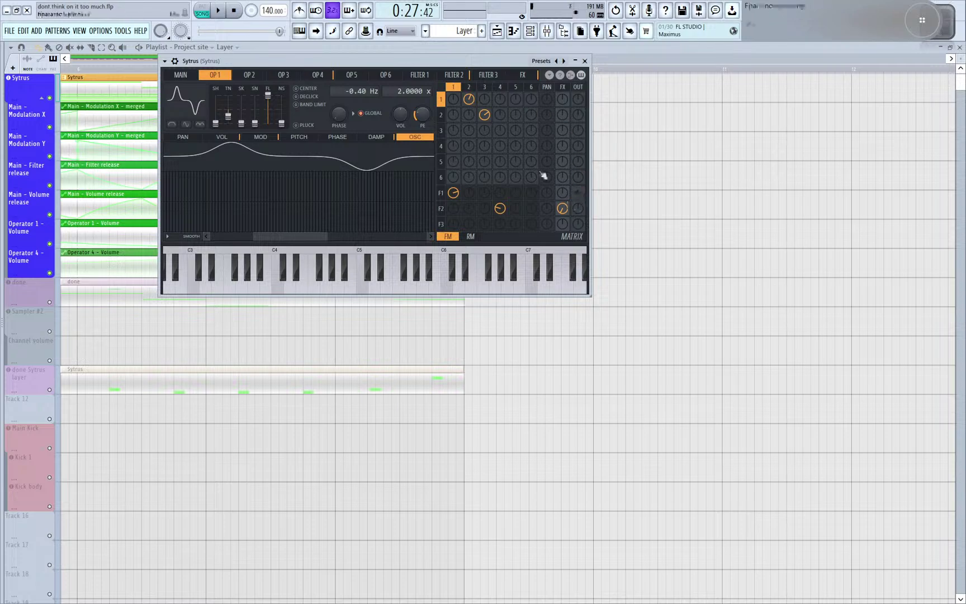
- Try different levels for Filter 1's operator 1 input and its output in the Sytrus matrix
{"action": "left_click_drag", "start_coordinate": [454, 193], "coordinate": [453, 208]}
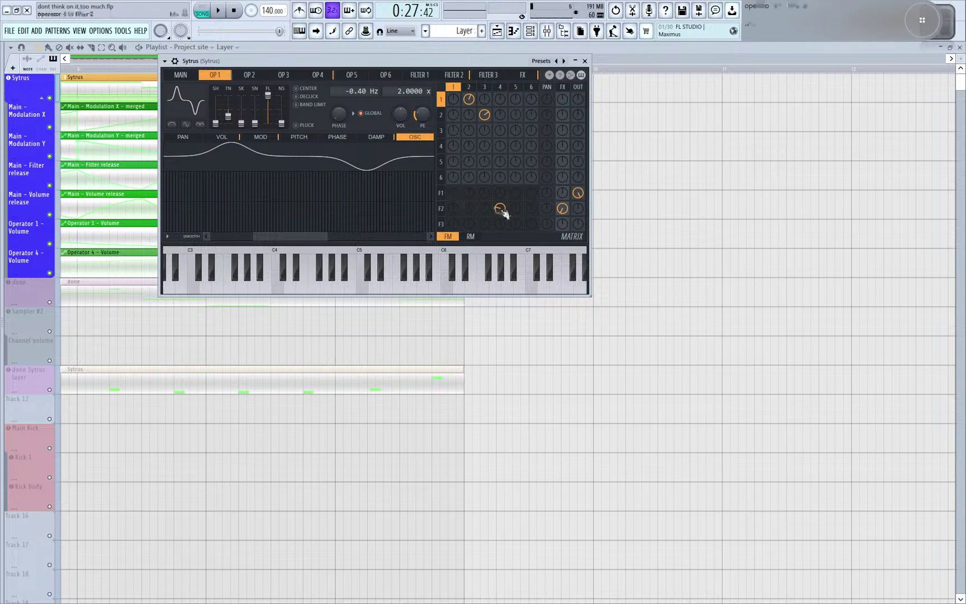
{"action": "left_click_drag", "start_coordinate": [583, 196], "coordinate": [581, 190]}
{"action": "left_click_drag", "start_coordinate": [453, 195], "coordinate": [453, 193]}
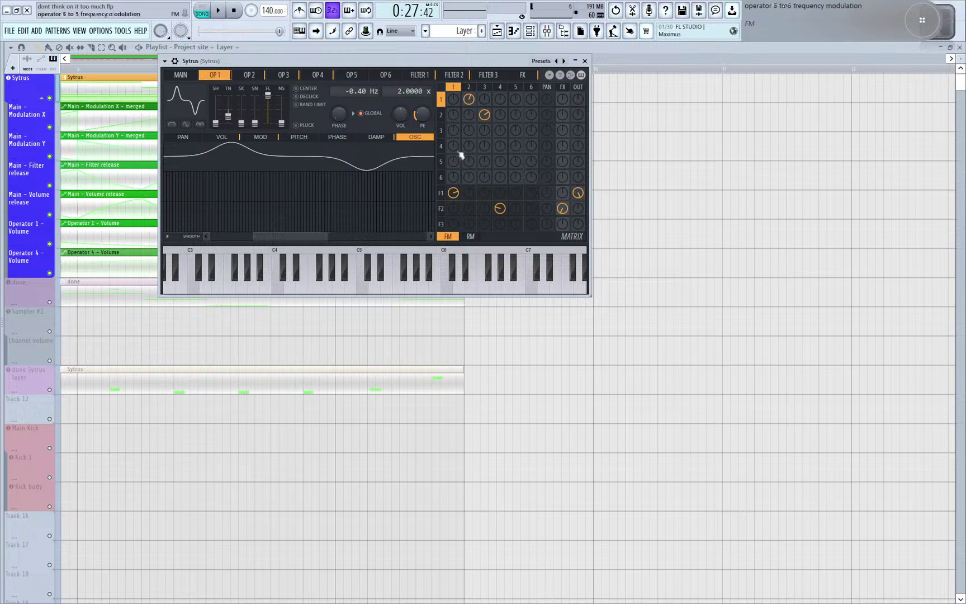
{"action": "left_click_drag", "start_coordinate": [323, 63], "coordinate": [390, 84]}
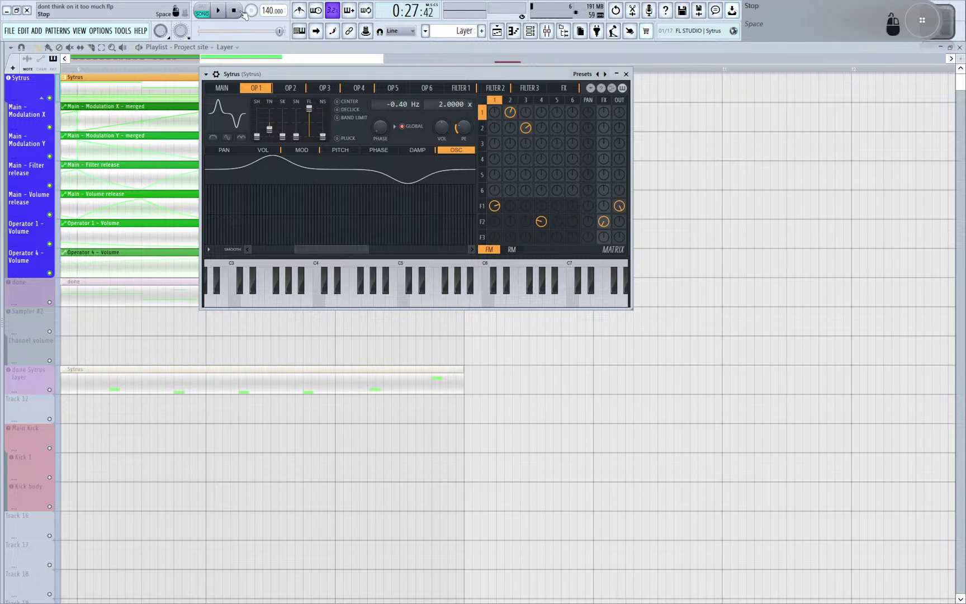
- Set the FL Studio ASIO buffer length to 2048 with Headphones (Realtek(R) Audio) as output, and close the settings and Sytrus windows
{"action": "left_click", "coordinate": [101, 31]}
{"action": "left_click", "coordinate": [112, 56]}
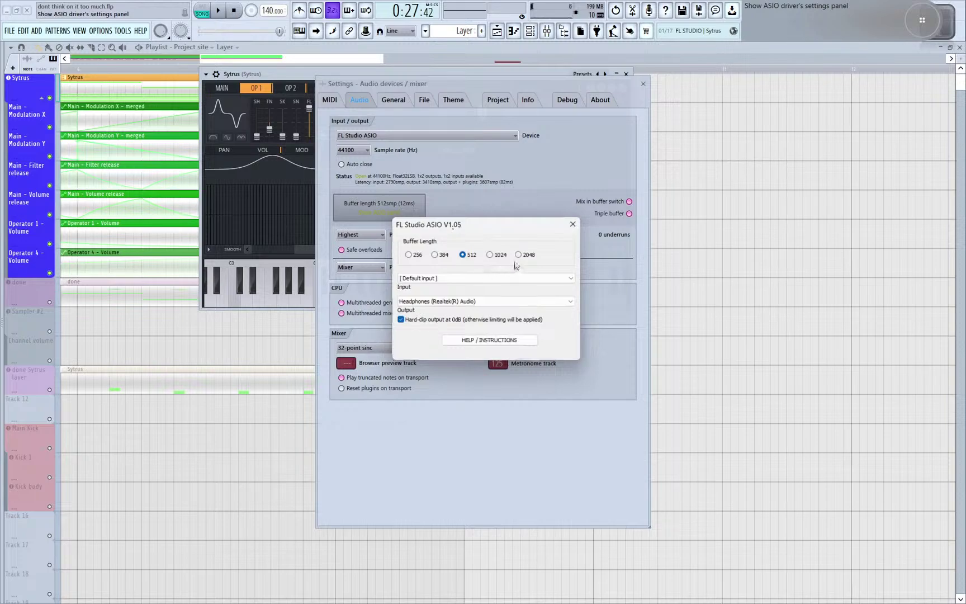
{"action": "left_click", "coordinate": [472, 301]}
{"action": "left_click", "coordinate": [529, 254]}
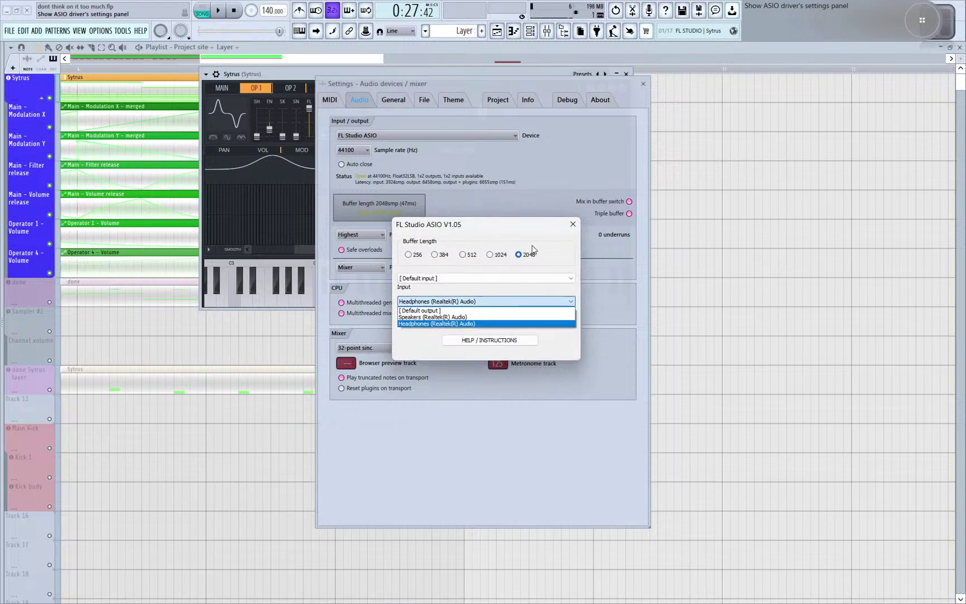
{"action": "left_click", "coordinate": [452, 324]}
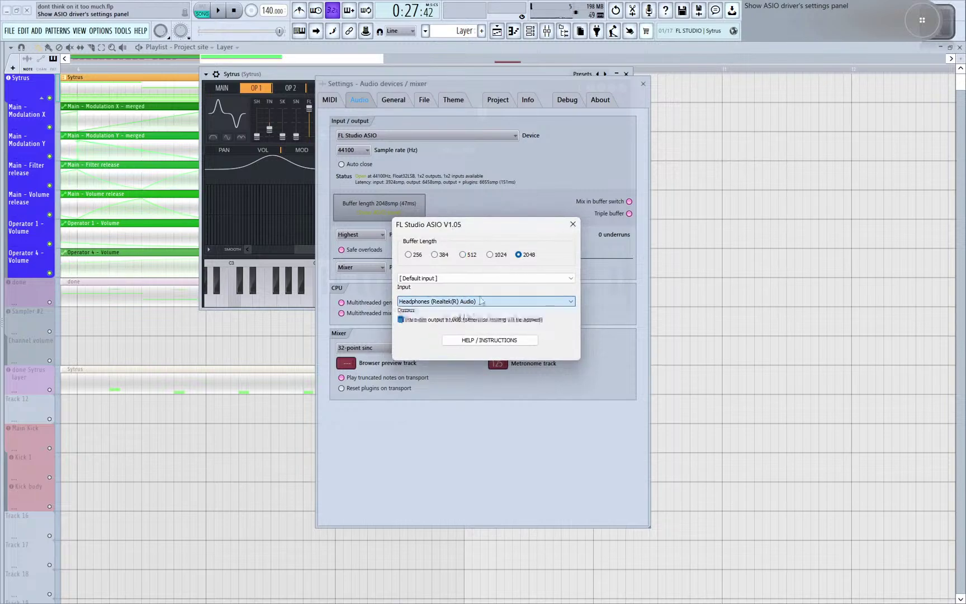
{"action": "left_click", "coordinate": [572, 225]}
{"action": "left_click", "coordinate": [643, 84]}
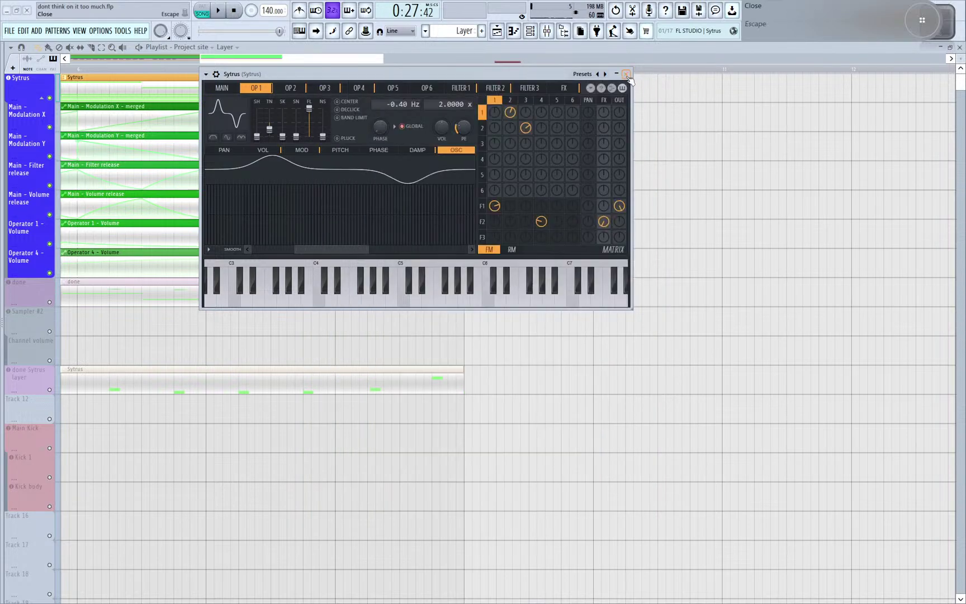
{"action": "left_click", "coordinate": [626, 74]}
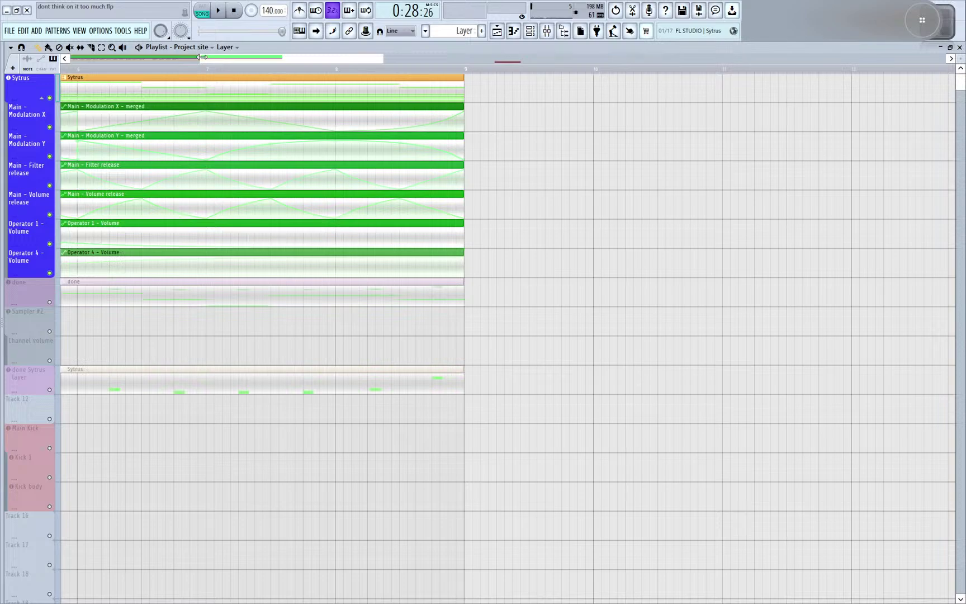
- Show the playlist from bar 1 with taller tracks to examine the Sytrus automation clips
{"action": "left_click_drag", "start_coordinate": [202, 56], "coordinate": [73, 57]}
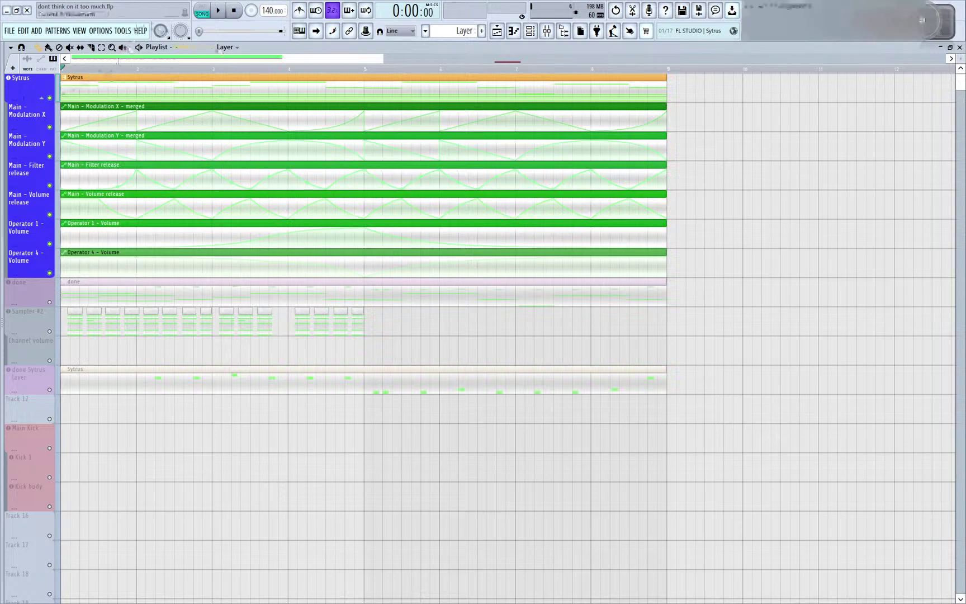
{"action": "scroll", "coordinate": [513, 97], "scroll_direction": "down", "scroll_amount": 3}
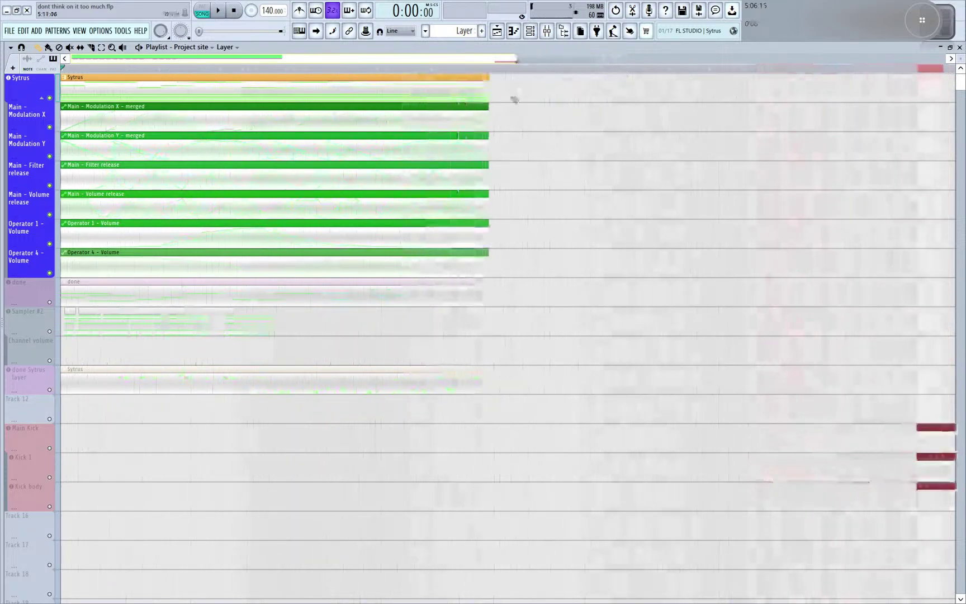
{"action": "scroll", "coordinate": [518, 140], "scroll_direction": "up", "scroll_amount": 3}
{"action": "scroll", "coordinate": [519, 139], "scroll_direction": "up", "scroll_amount": 1}
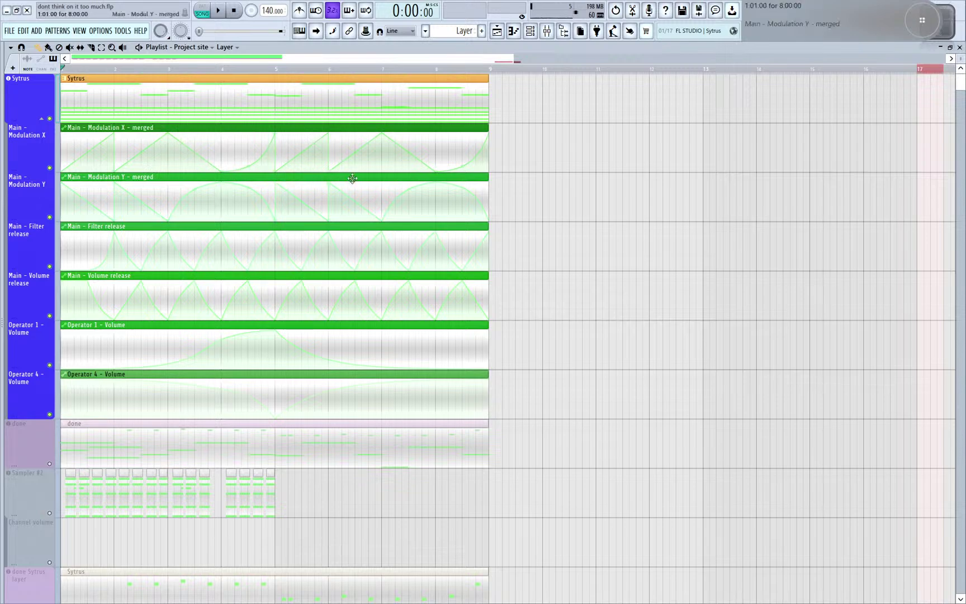
- Enlarge the playlist tracks, show the whole eight-bar section and play it to hear the Sytrus automation
{"action": "scroll", "coordinate": [208, 166], "scroll_direction": "up", "scroll_amount": 2}
{"action": "scroll", "coordinate": [207, 167], "scroll_direction": "down", "scroll_amount": 2}
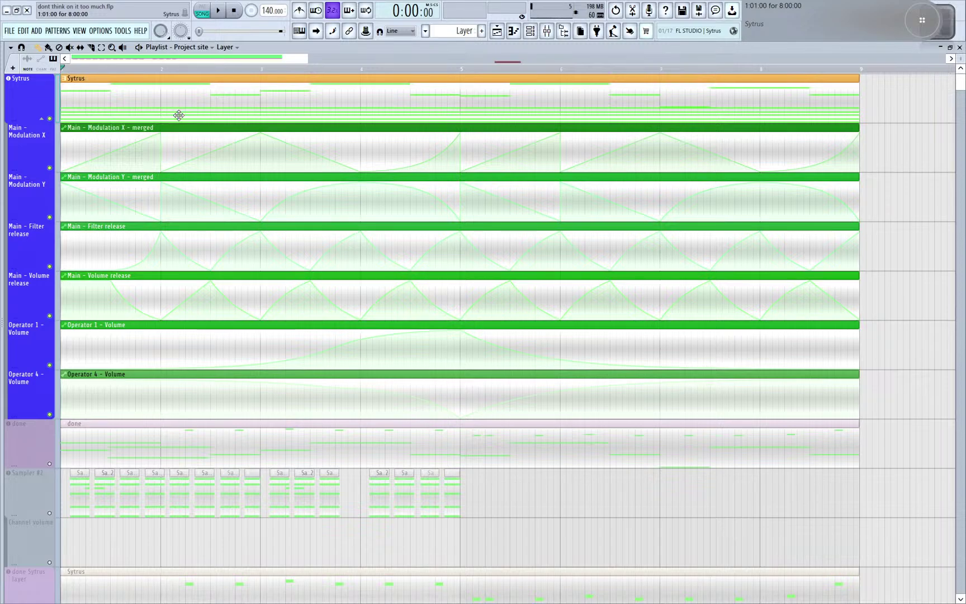
{"action": "left_click_drag", "start_coordinate": [306, 58], "coordinate": [203, 59]}
{"action": "scroll", "coordinate": [263, 146], "scroll_direction": "up", "scroll_amount": 2}
{"action": "scroll", "coordinate": [302, 224], "scroll_direction": "up", "scroll_amount": 1}
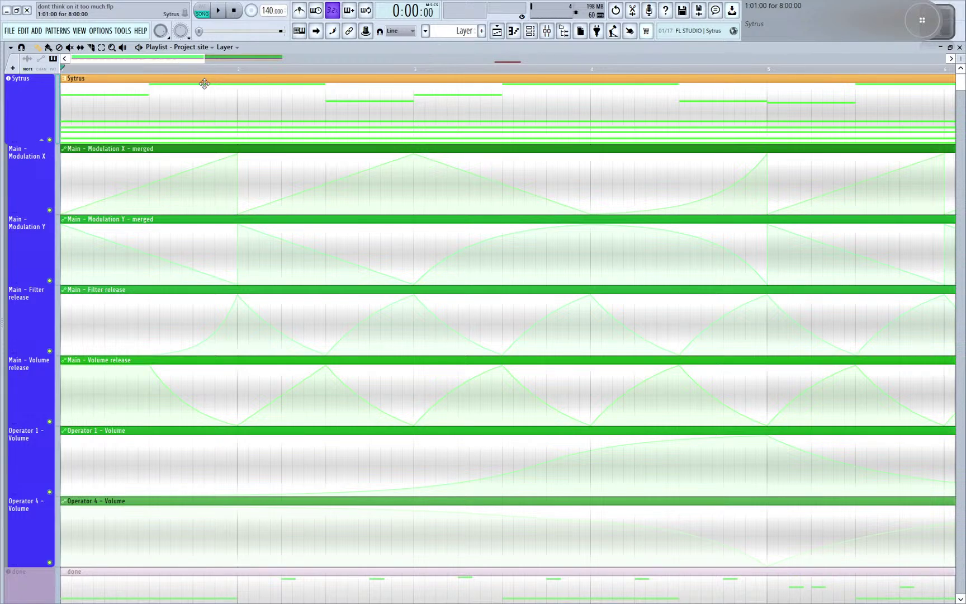
{"action": "left_click_drag", "start_coordinate": [206, 56], "coordinate": [285, 56]}
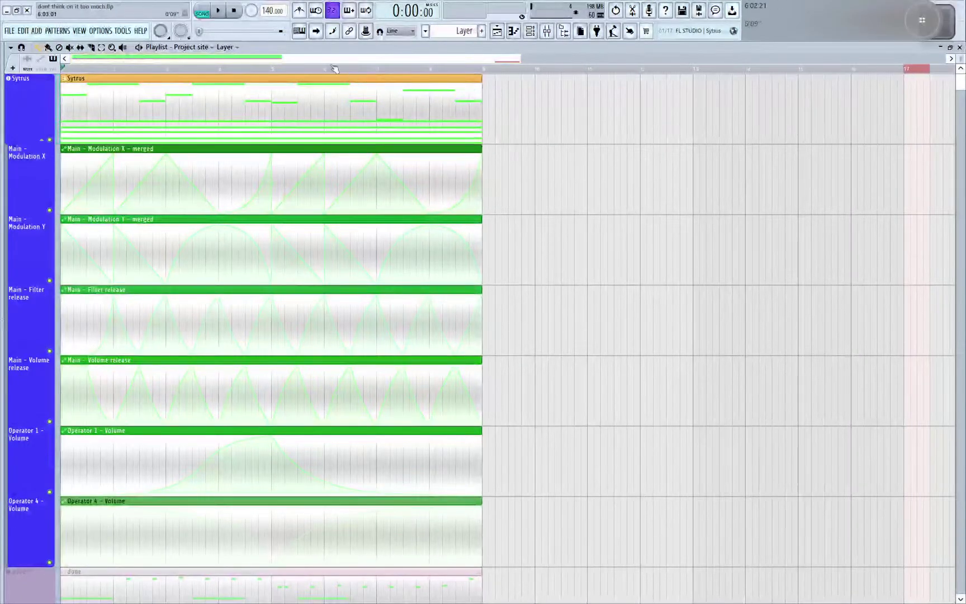
{"action": "left_click", "coordinate": [227, 11]}
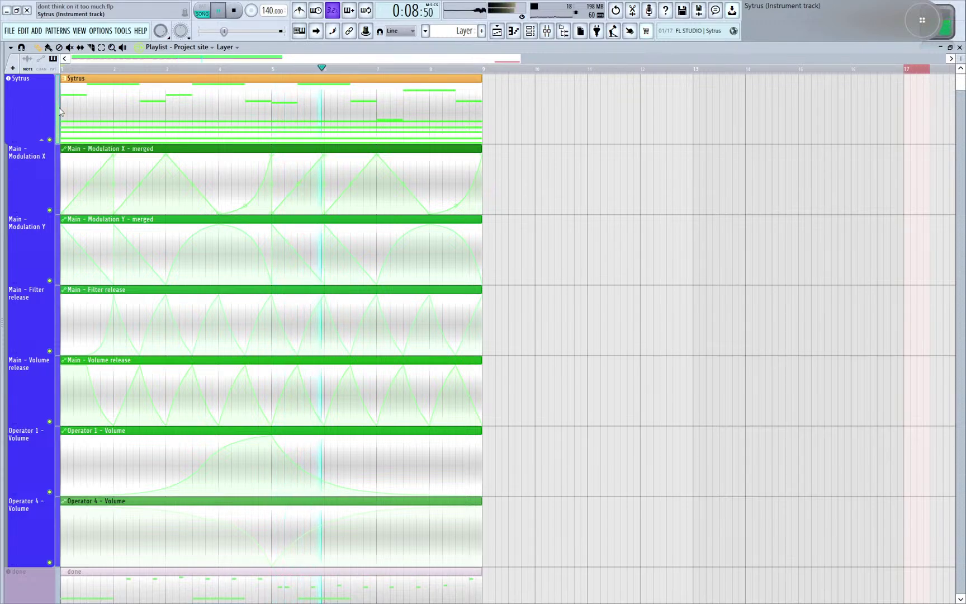
{"action": "key", "text": "space"}
- Open Sytrus on its effects page, mute Filter 1's output in the matrix and play the song
{"action": "left_click", "coordinate": [24, 100]}
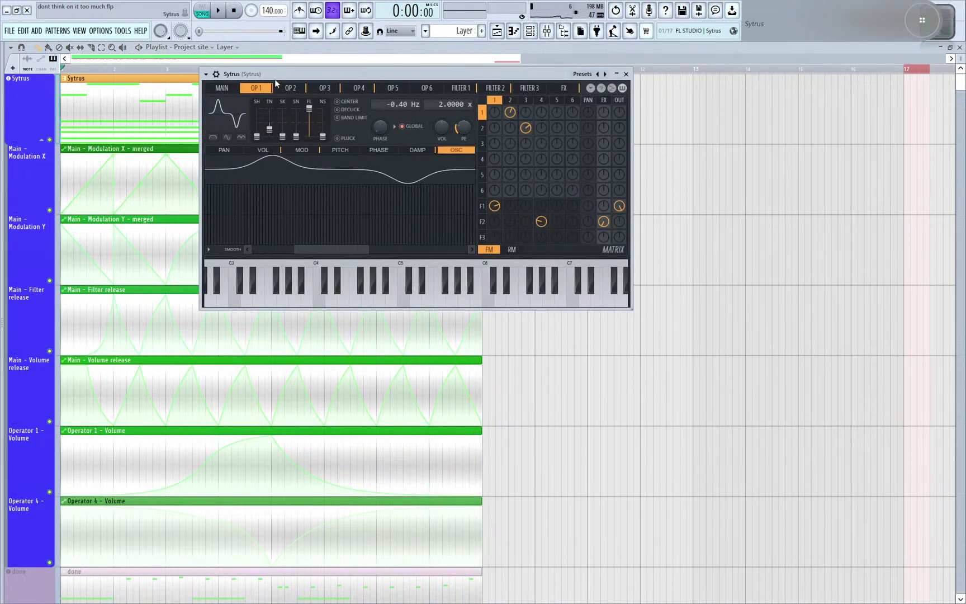
{"action": "left_click", "coordinate": [206, 73]}
{"action": "left_click_drag", "start_coordinate": [463, 71], "coordinate": [381, 63]}
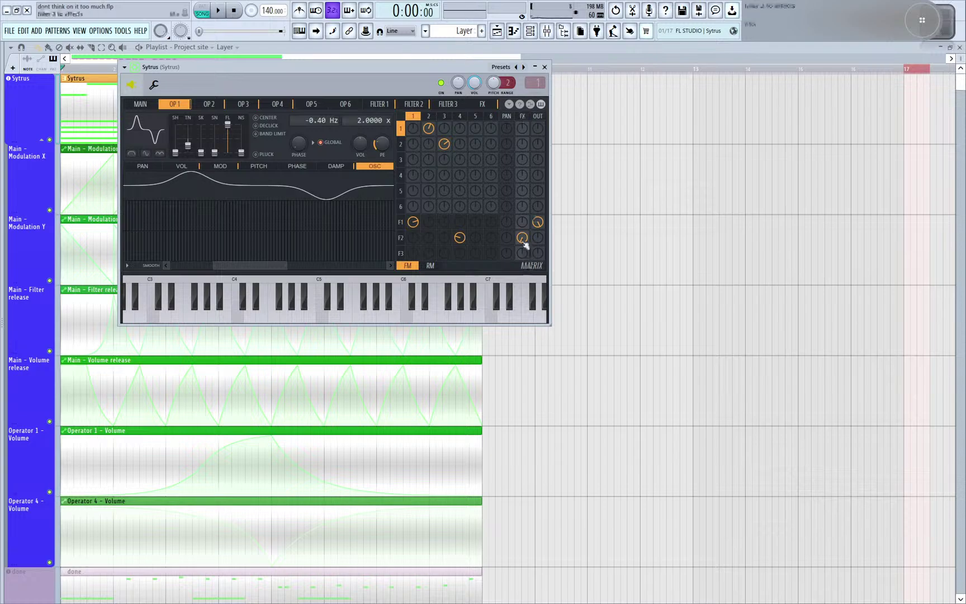
{"action": "left_click", "coordinate": [482, 104]}
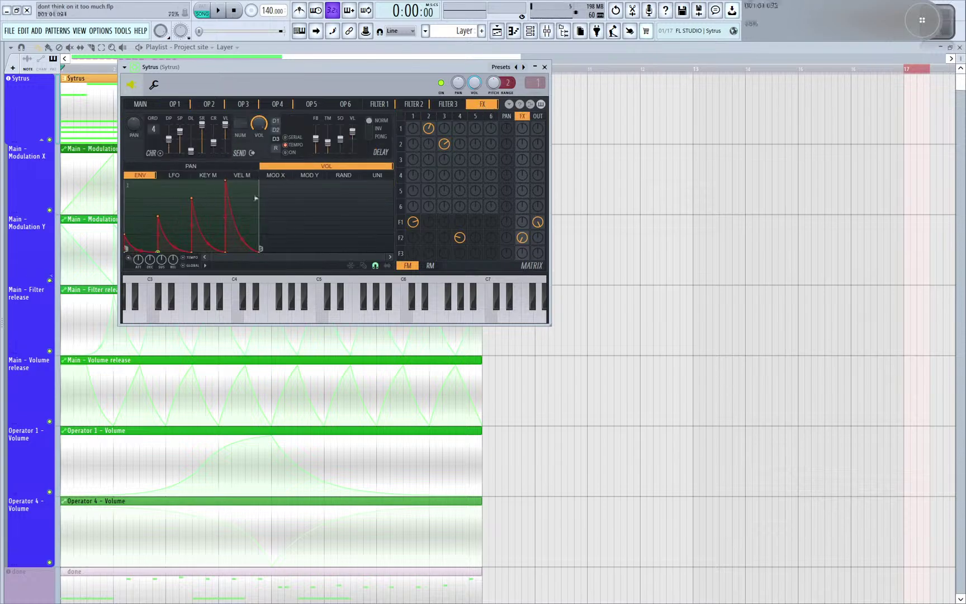
{"action": "right_click", "coordinate": [541, 223]}
{"action": "key", "text": "space"}
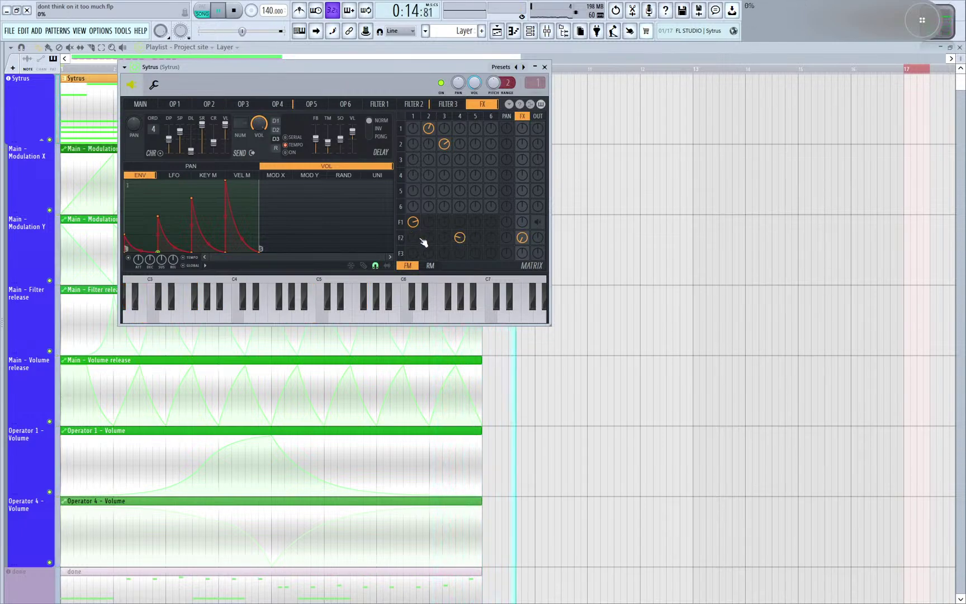
{"action": "key", "text": "space"}
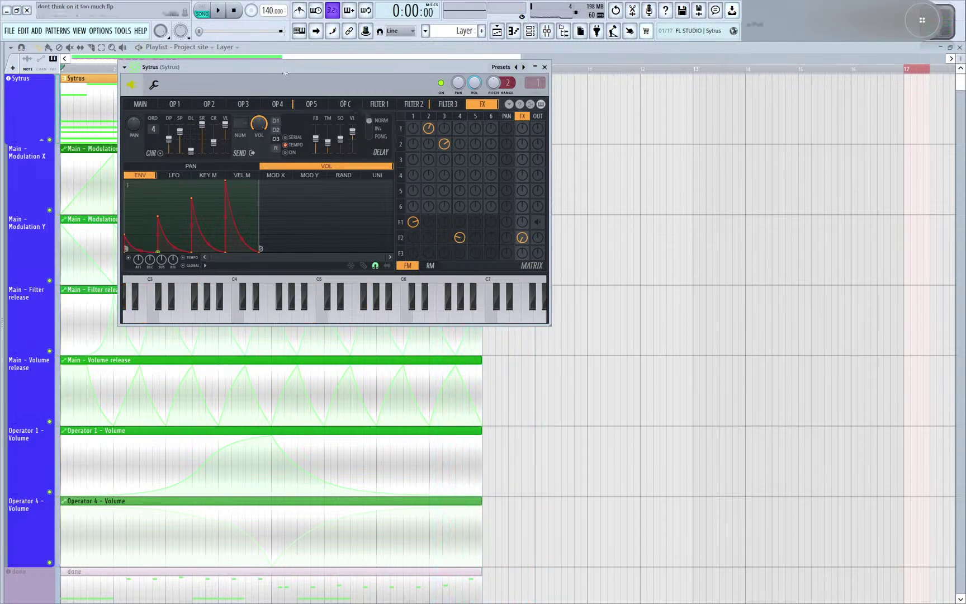
- Reposition the Sytrus window with its wrapper options hidden, and show the mixer beneath it at a taller height
{"action": "left_click_drag", "start_coordinate": [283, 72], "coordinate": [374, 82]}
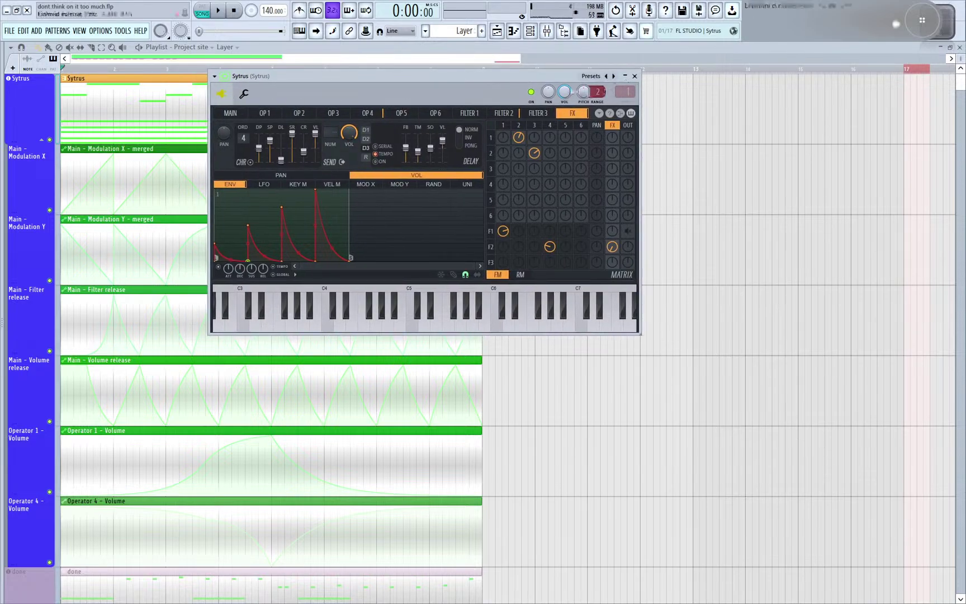
{"action": "mouse_move", "coordinate": [234, 77]}
{"action": "left_mouse_down"}
{"action": "mouse_move", "coordinate": [311, 79]}
{"action": "mouse_move", "coordinate": [247, 82]}
{"action": "left_mouse_up"}
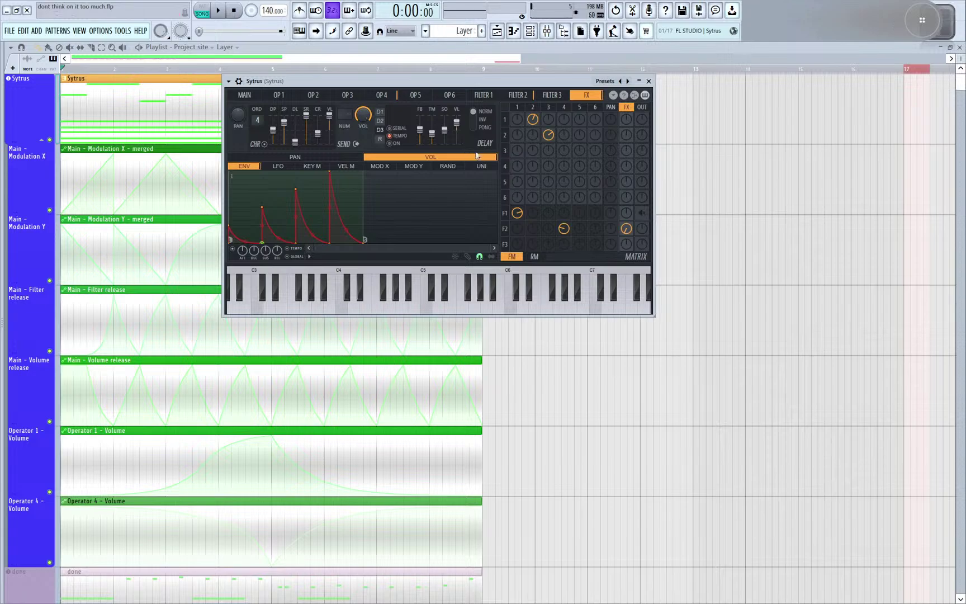
{"action": "key", "text": "alt+Tab"}
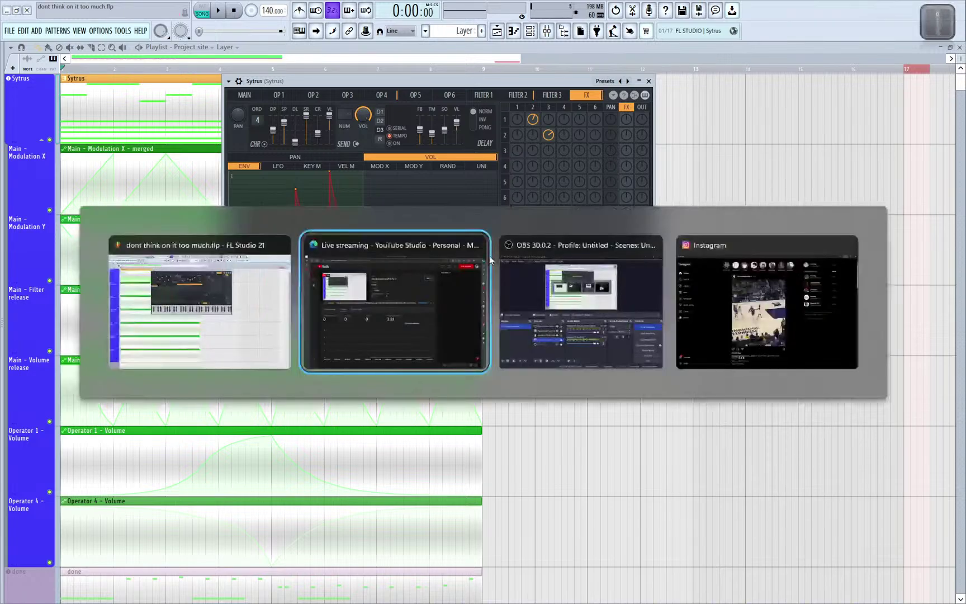
{"action": "key", "text": "Escape"}
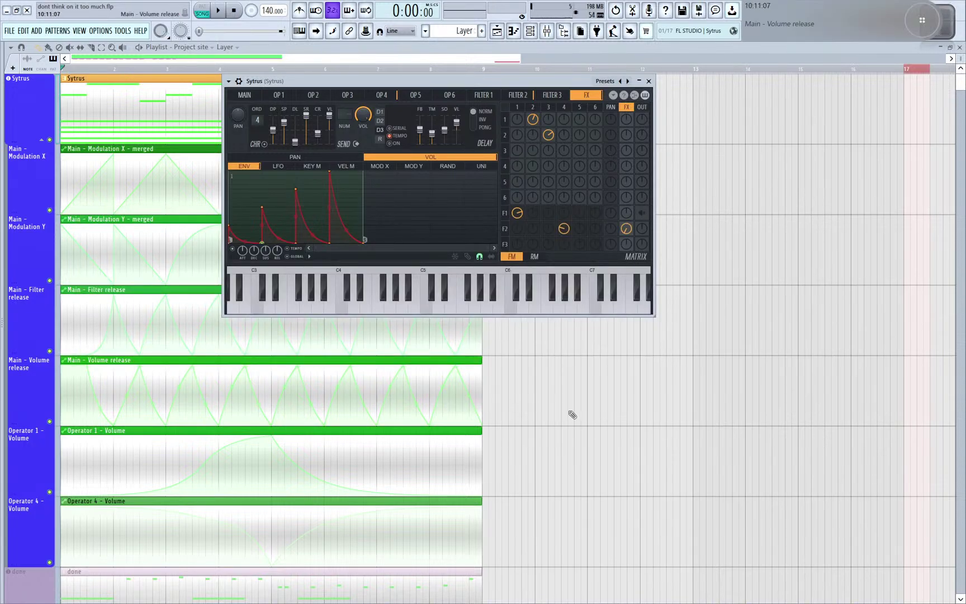
{"action": "key", "text": "F9"}
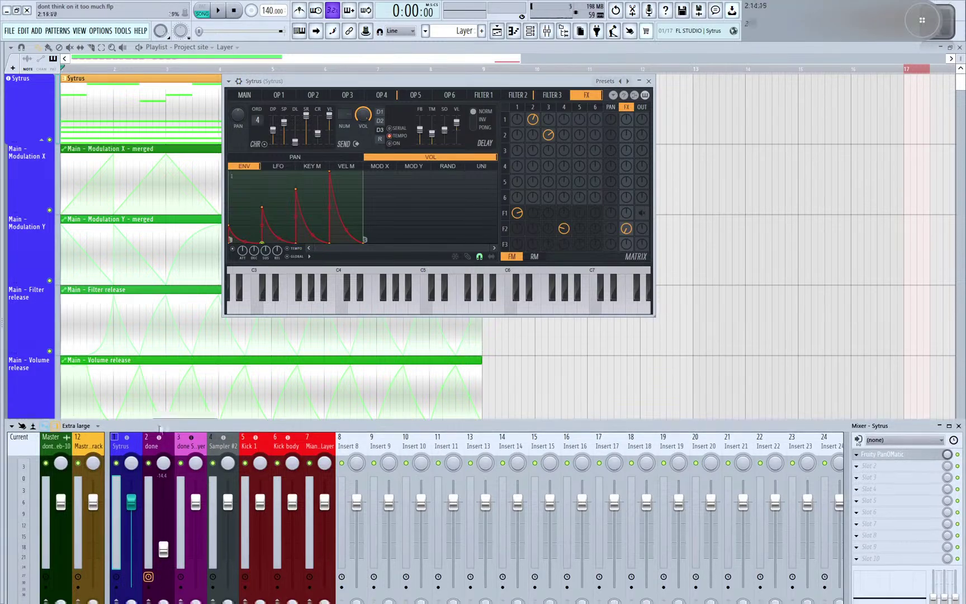
{"action": "left_click_drag", "start_coordinate": [160, 428], "coordinate": [158, 344]}
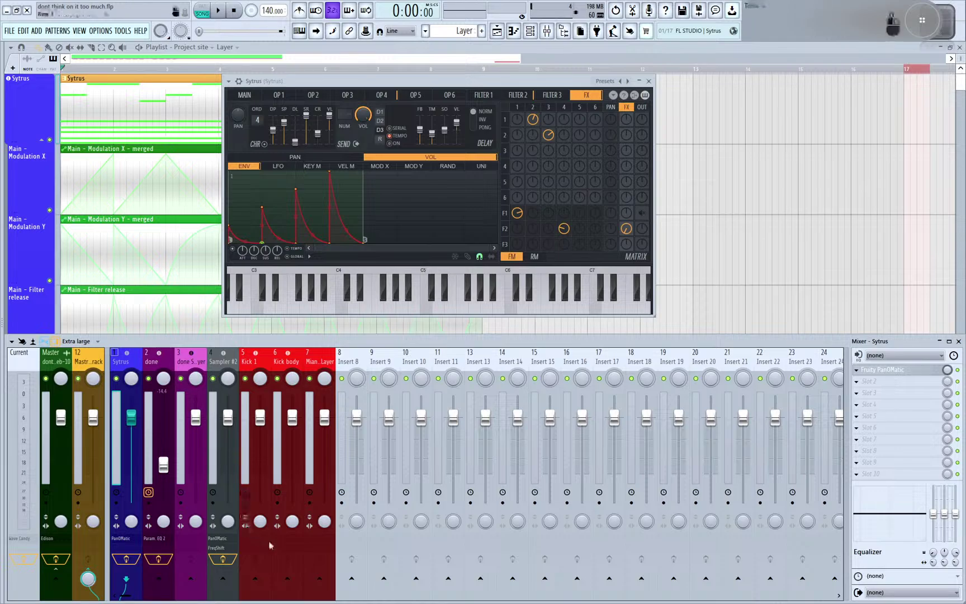
- Inspect the Wave Candy settings on the Current mixer track with a short playback, and close them
{"action": "left_click", "coordinate": [46, 364]}
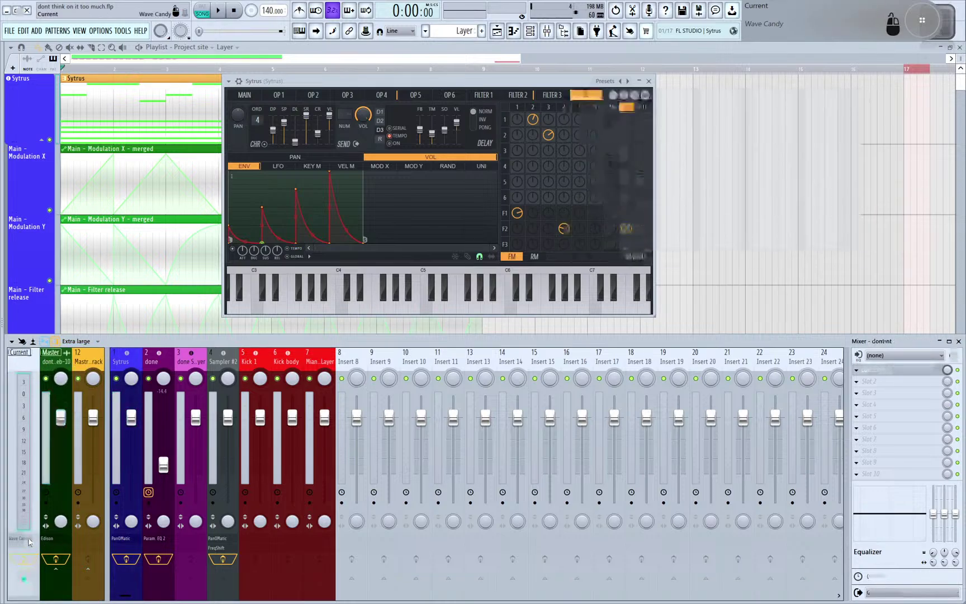
{"action": "key", "text": "Left"}
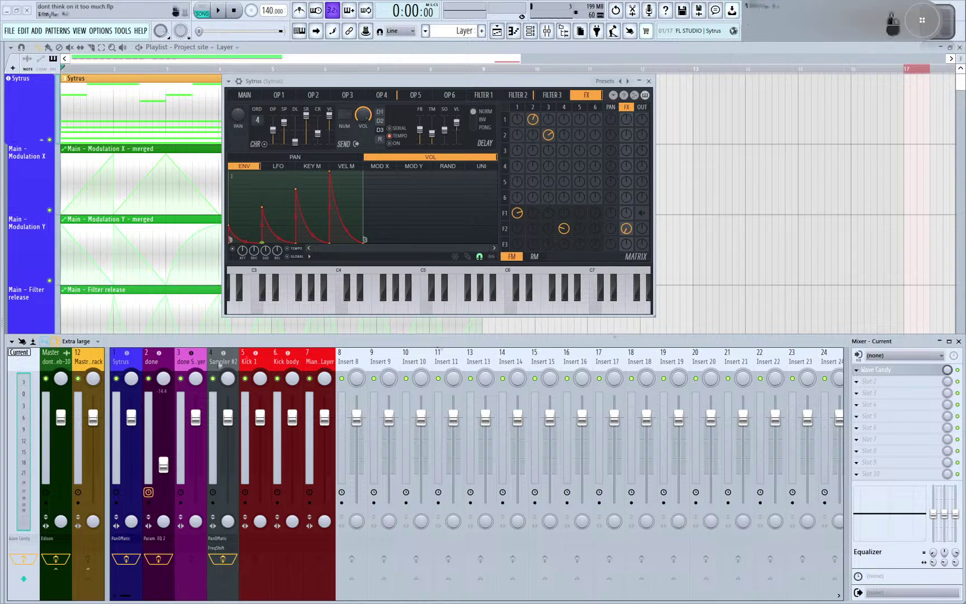
{"action": "left_click", "coordinate": [15, 540]}
{"action": "left_click", "coordinate": [16, 540]}
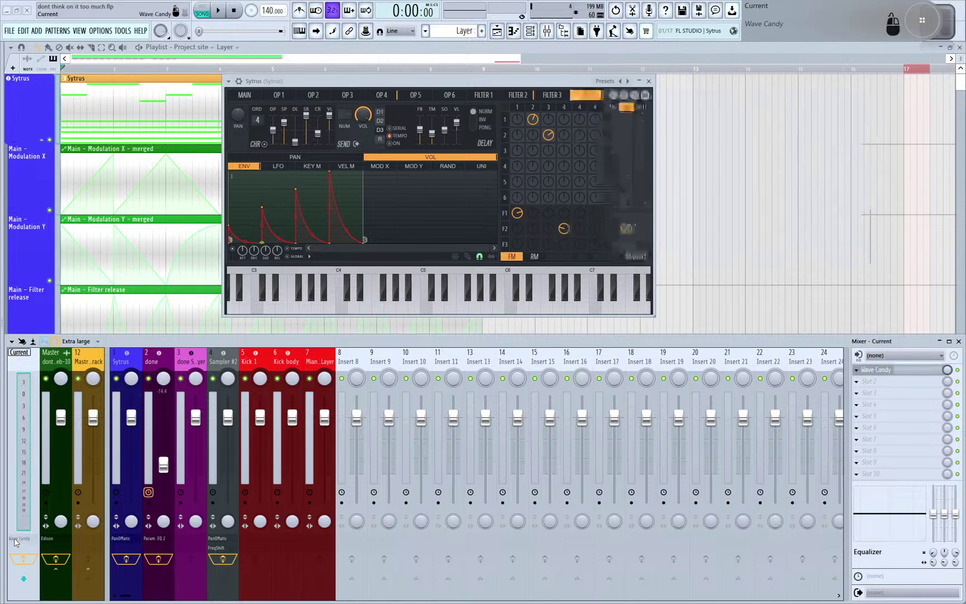
{"action": "left_click", "coordinate": [16, 539]}
{"action": "left_click_drag", "start_coordinate": [699, 96], "coordinate": [389, 109]}
{"action": "key", "text": "space"}
{"action": "key", "text": "space"}
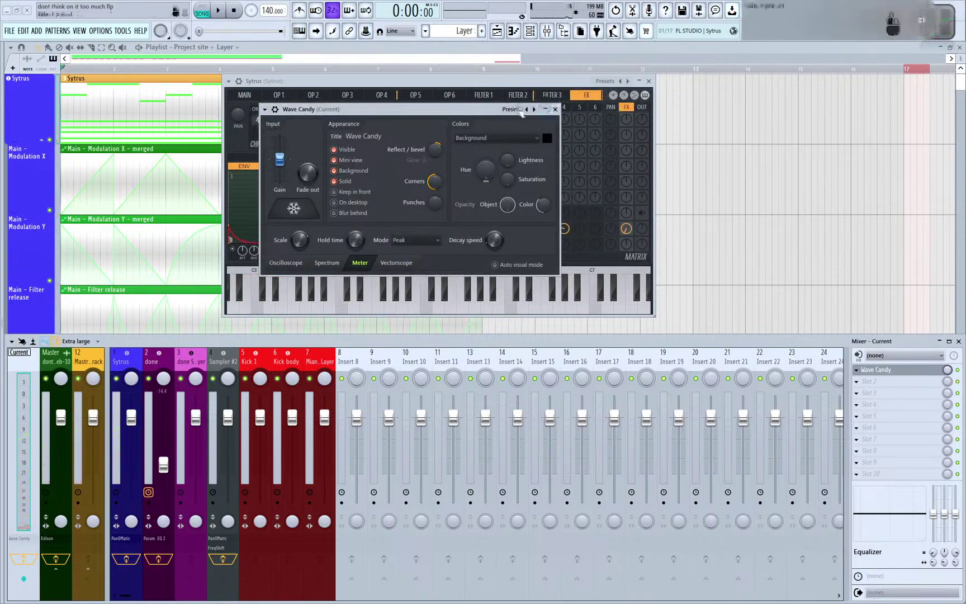
{"action": "left_click", "coordinate": [555, 110]}
- Take the Wave Candy visualizer out of mini view, place it over the playlist and enlarge it across the Sytrus window
{"action": "left_click_drag", "start_coordinate": [947, 15], "coordinate": [878, 103]}
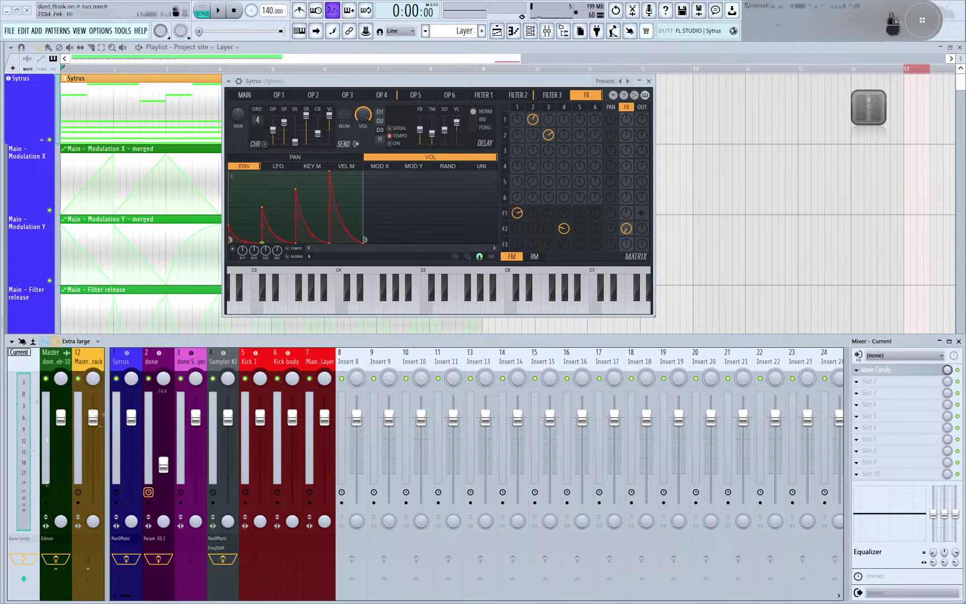
{"action": "left_click", "coordinate": [874, 108]}
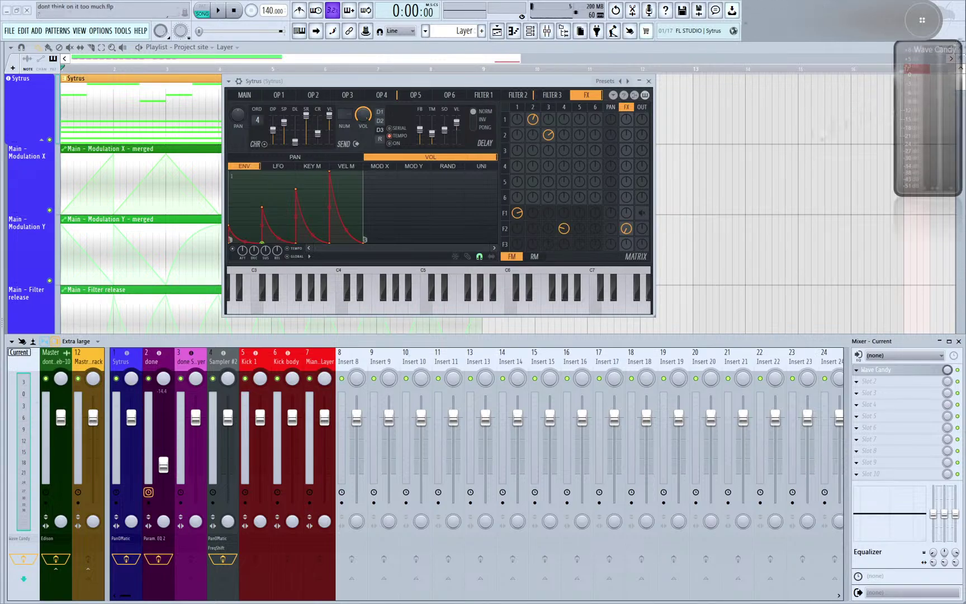
{"action": "left_click_drag", "start_coordinate": [934, 48], "coordinate": [949, 20]}
{"action": "left_click", "coordinate": [810, 88]}
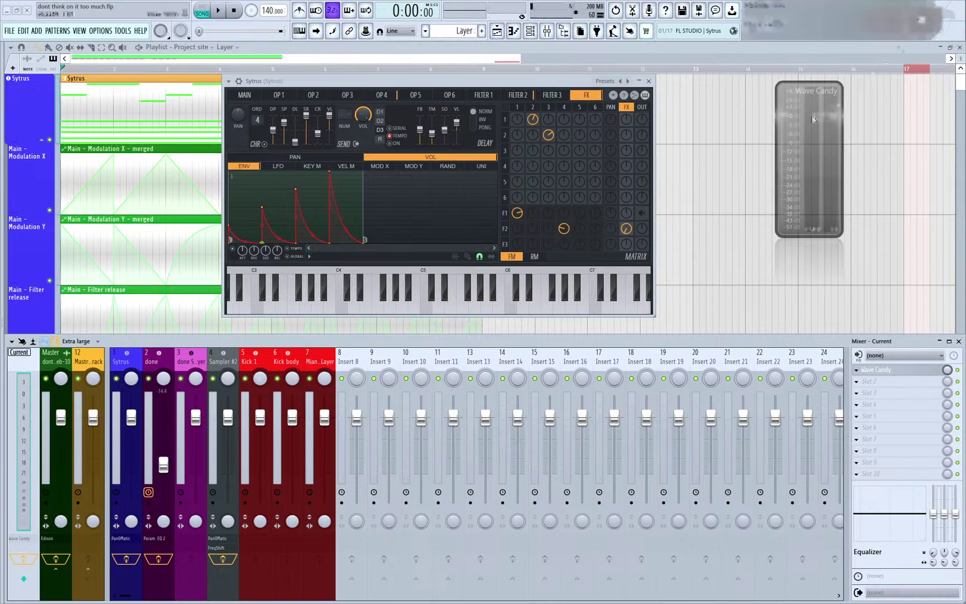
{"action": "left_click_drag", "start_coordinate": [923, 20], "coordinate": [762, 155]}
{"action": "left_click_drag", "start_coordinate": [779, 241], "coordinate": [76, 371]}
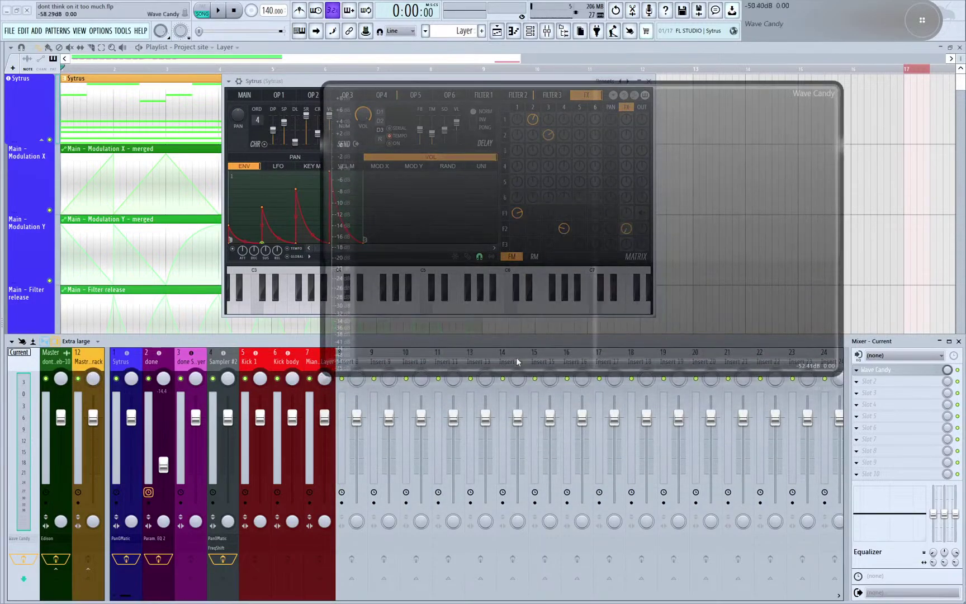
- Compare Wave Candy's spectrum and oscilloscope modes while the song plays, and set the visualizer to Vectorscope
{"action": "right_click", "coordinate": [556, 324]}
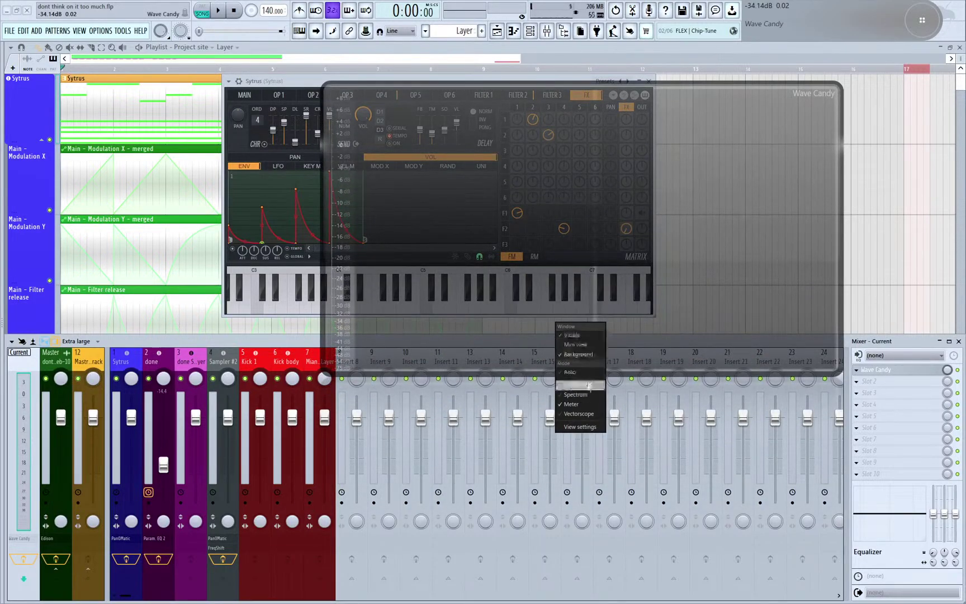
{"action": "left_click", "coordinate": [590, 395]}
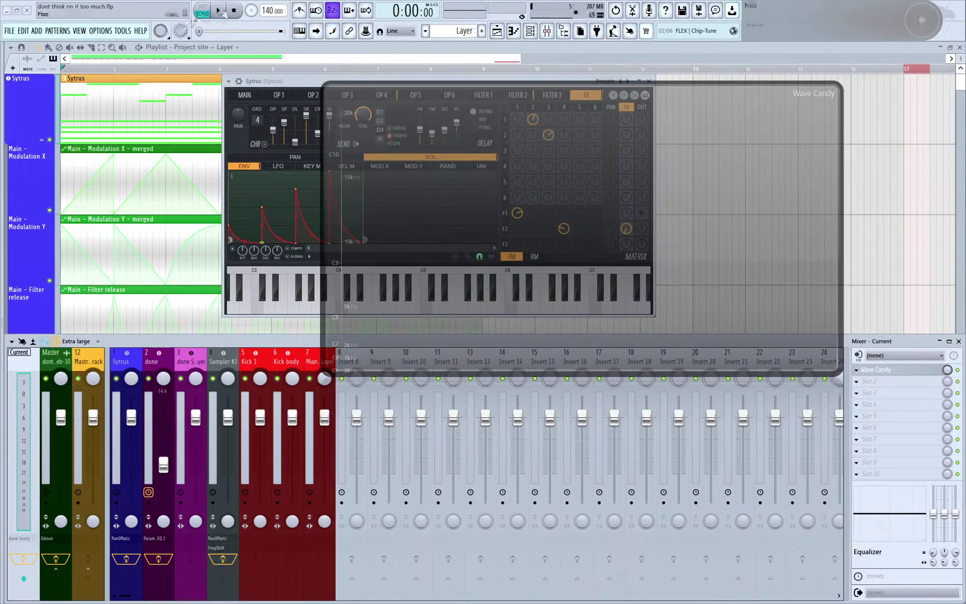
{"action": "key", "text": "space"}
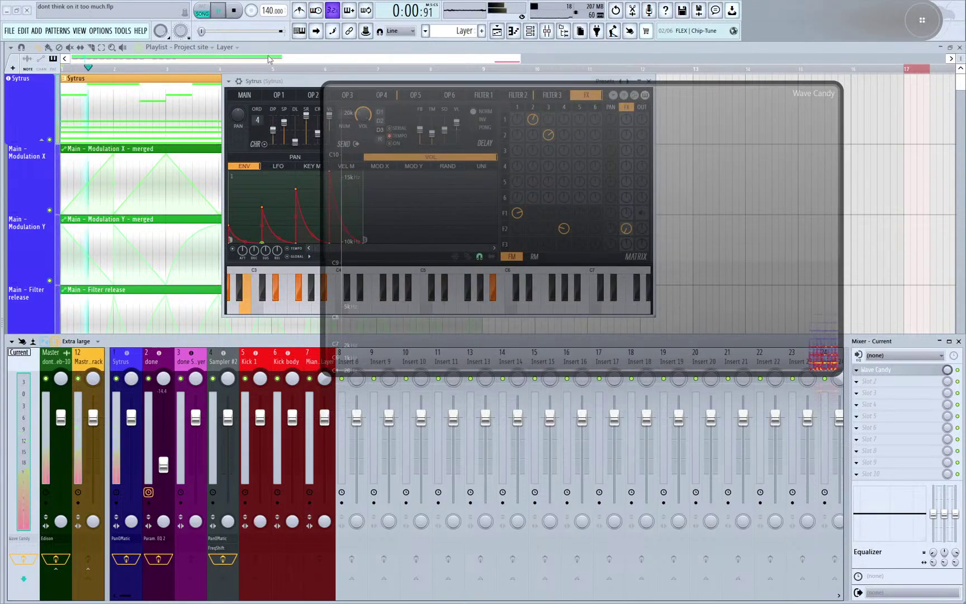
{"action": "right_click", "coordinate": [458, 252]}
{"action": "left_click", "coordinate": [497, 322]}
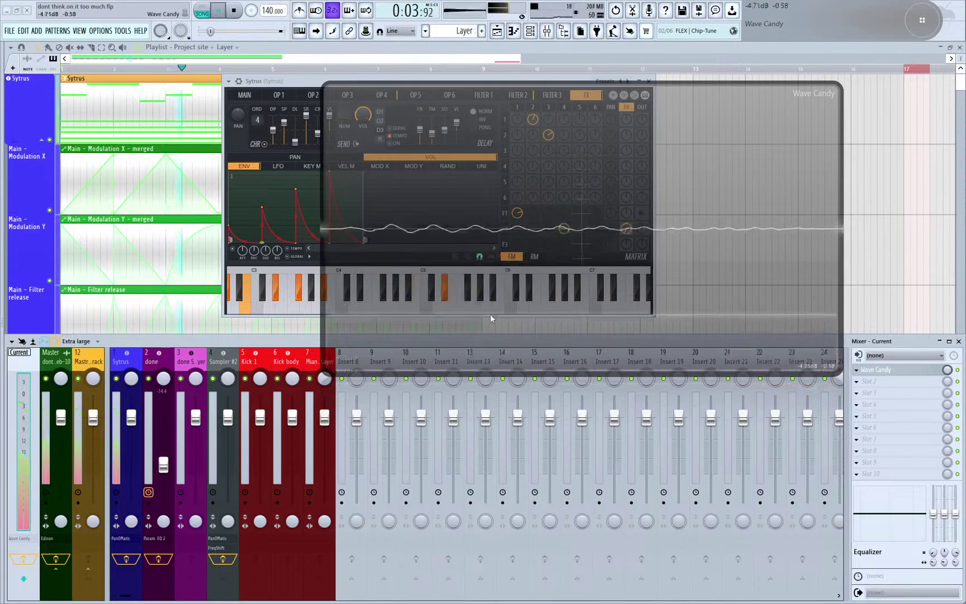
{"action": "right_click", "coordinate": [494, 272]}
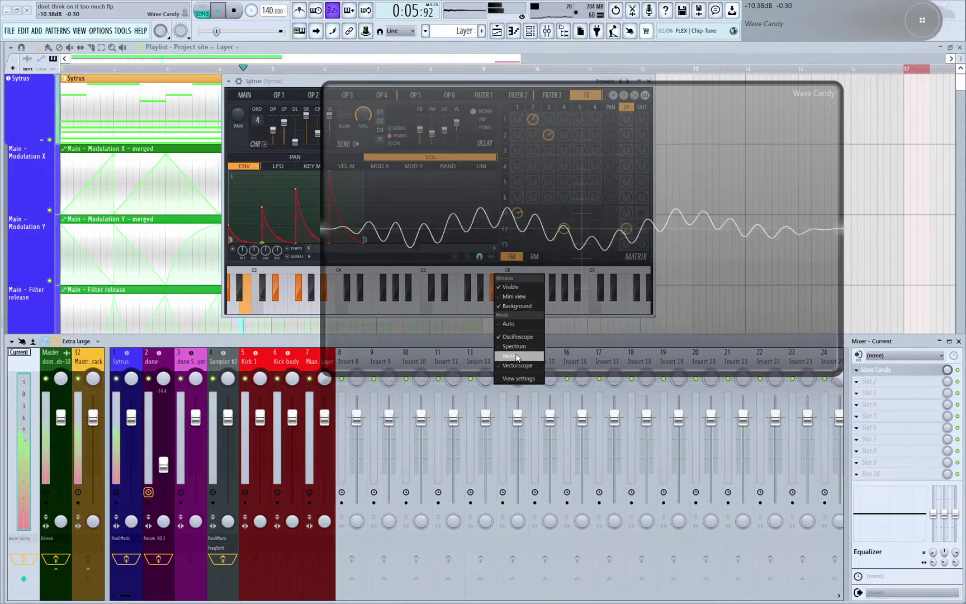
{"action": "left_click", "coordinate": [509, 349]}
{"action": "right_click", "coordinate": [496, 270]}
{"action": "left_click", "coordinate": [513, 359]}
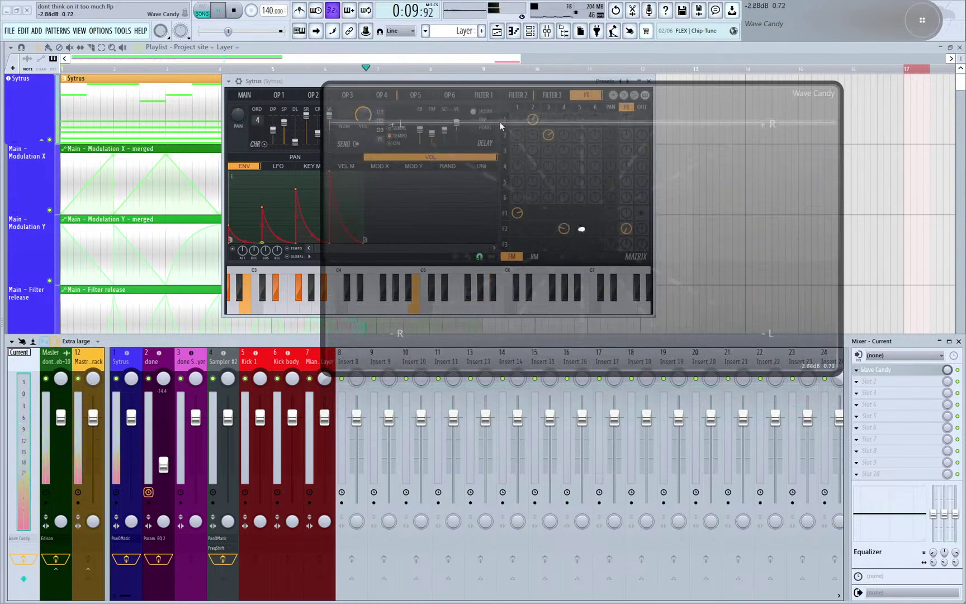
- Shrink the Wave Candy visualizer and move it clear of the Sytrus window, stopping playback
{"action": "left_click", "coordinate": [305, 83]}
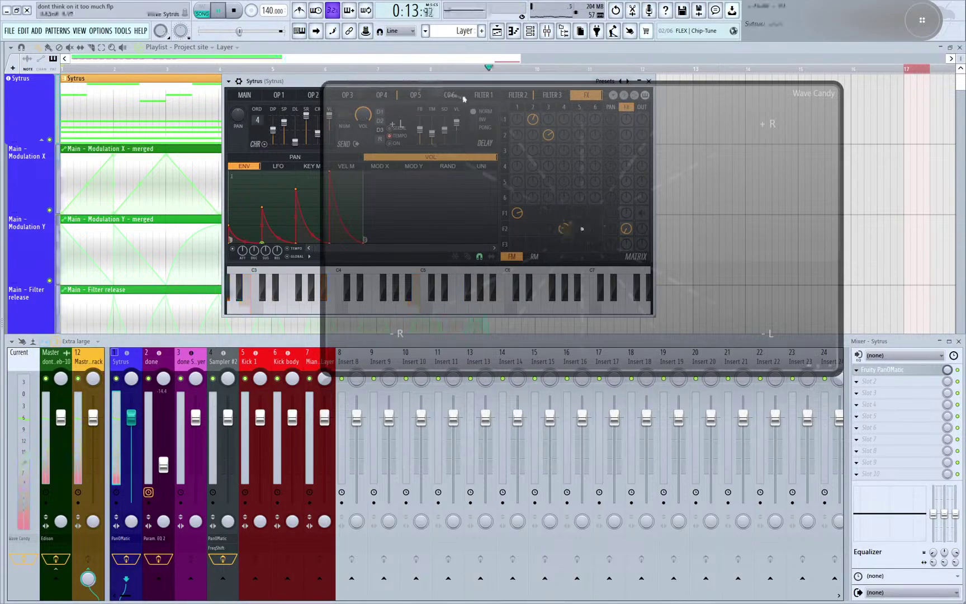
{"action": "left_click_drag", "start_coordinate": [462, 95], "coordinate": [681, 88]}
{"action": "left_click_drag", "start_coordinate": [889, 63], "coordinate": [790, 109]}
{"action": "left_click_drag", "start_coordinate": [684, 151], "coordinate": [833, 110]}
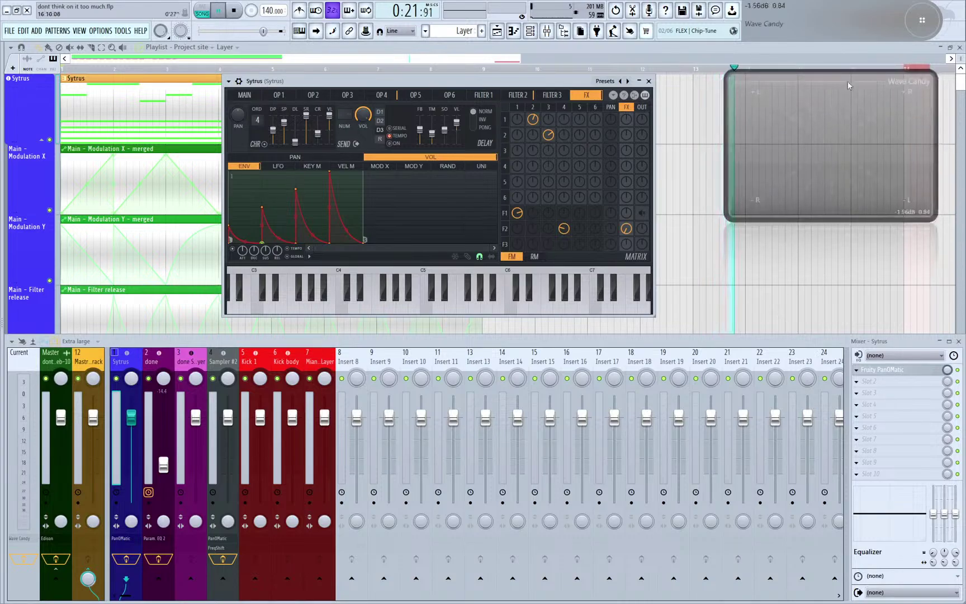
{"action": "key", "text": "space"}
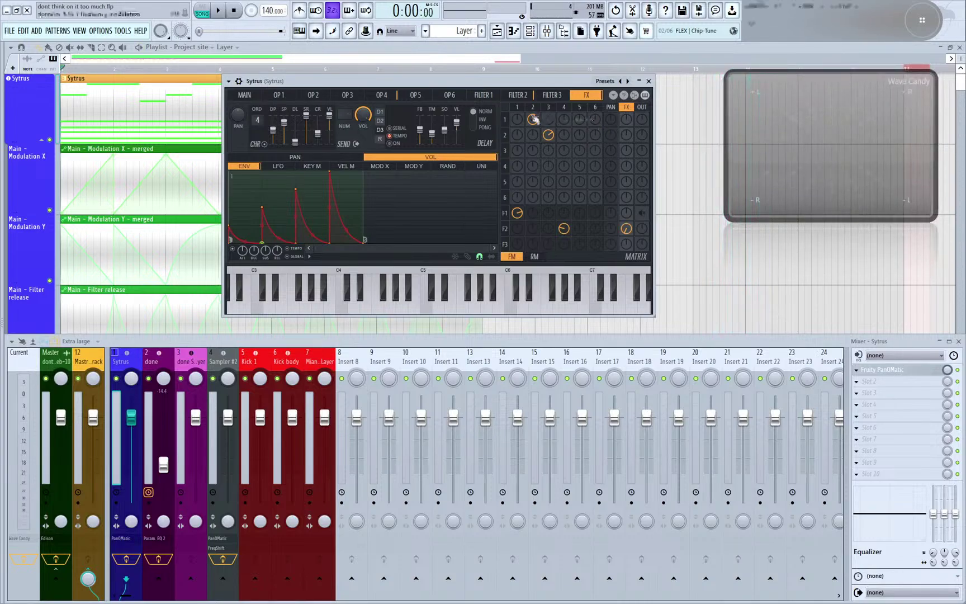
- Check the row 1, column 2 modulation level and Filter 2's settings in Sytrus, and return to the effects page
{"action": "left_click_drag", "start_coordinate": [534, 119], "coordinate": [534, 112]}
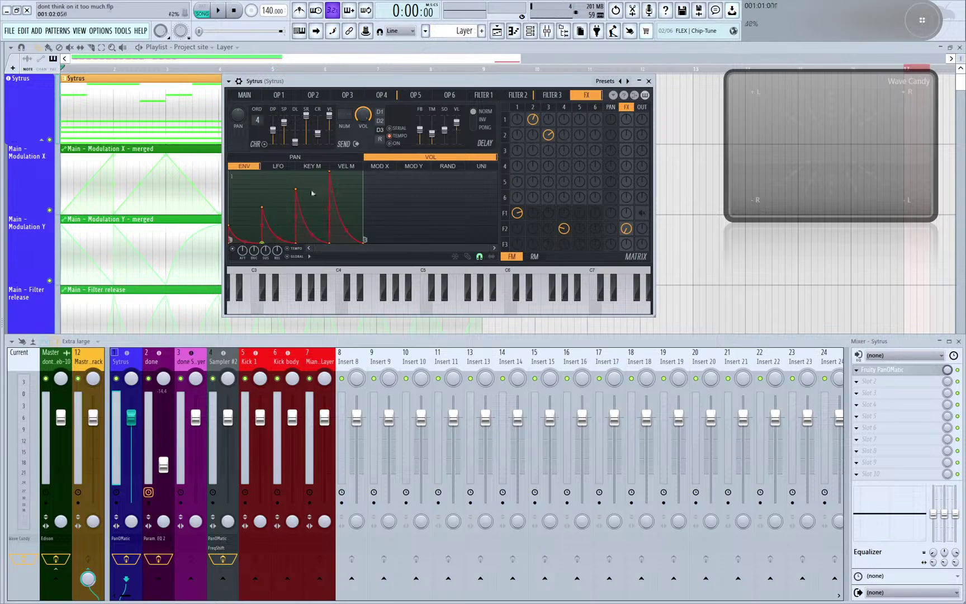
{"action": "left_click", "coordinate": [520, 94]}
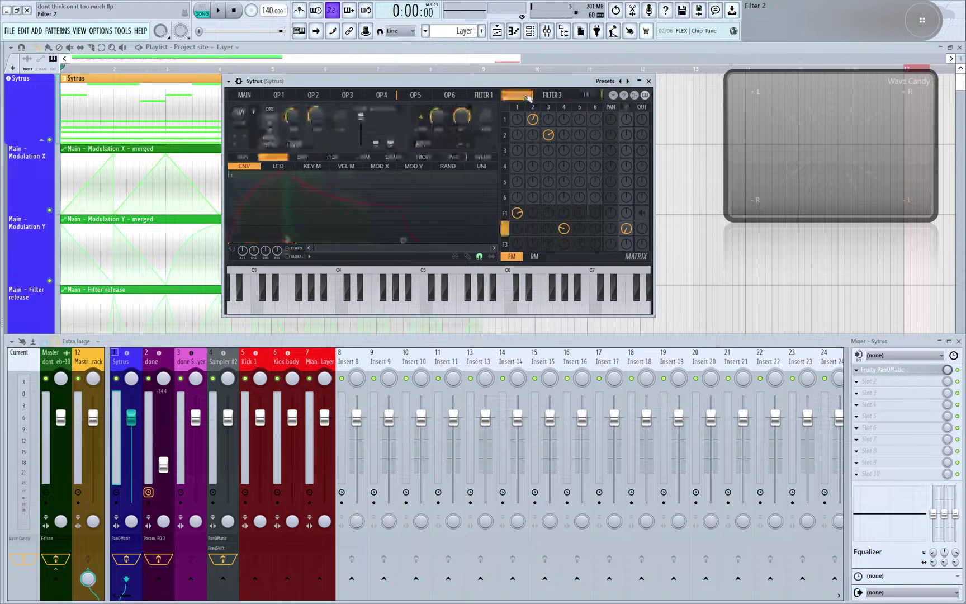
{"action": "left_click", "coordinate": [599, 98]}
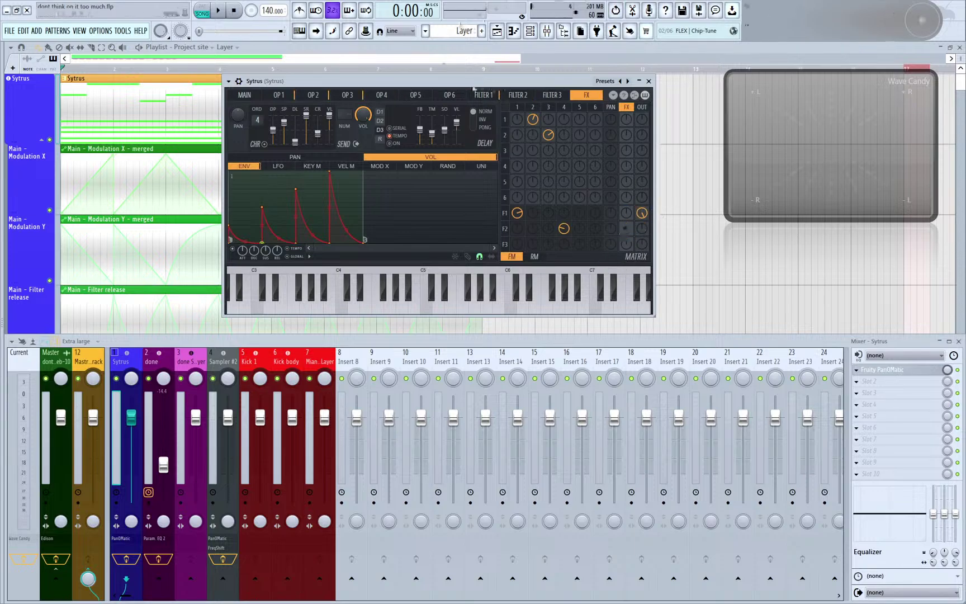
- Move the Sytrus window farther from Wave Candy and adjust Filter 2's FX send in the matrix while the song plays, ending with playback stopped
{"action": "left_click_drag", "start_coordinate": [431, 84], "coordinate": [334, 70]}
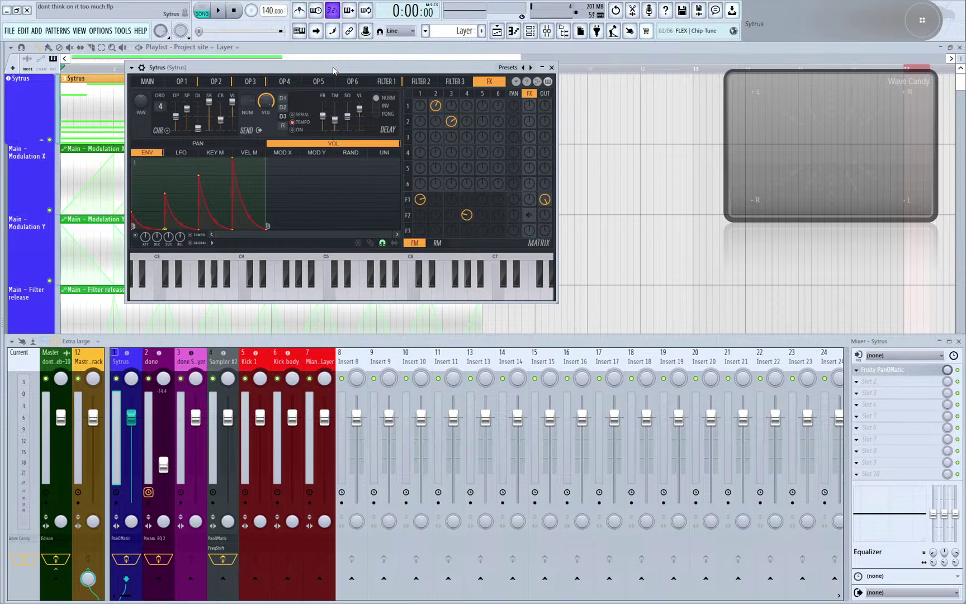
{"action": "key", "text": "space"}
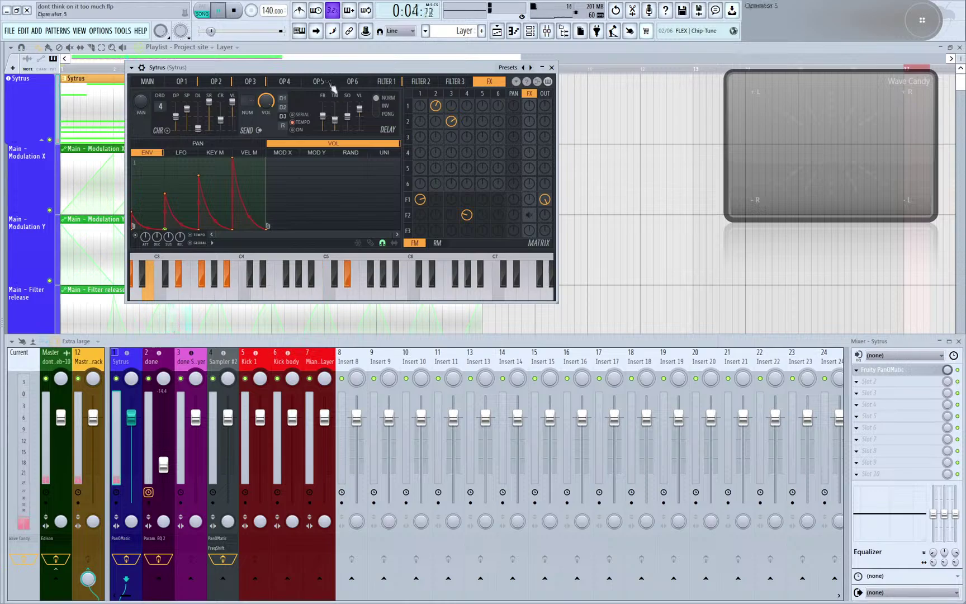
{"action": "left_click_drag", "start_coordinate": [277, 69], "coordinate": [220, 56]}
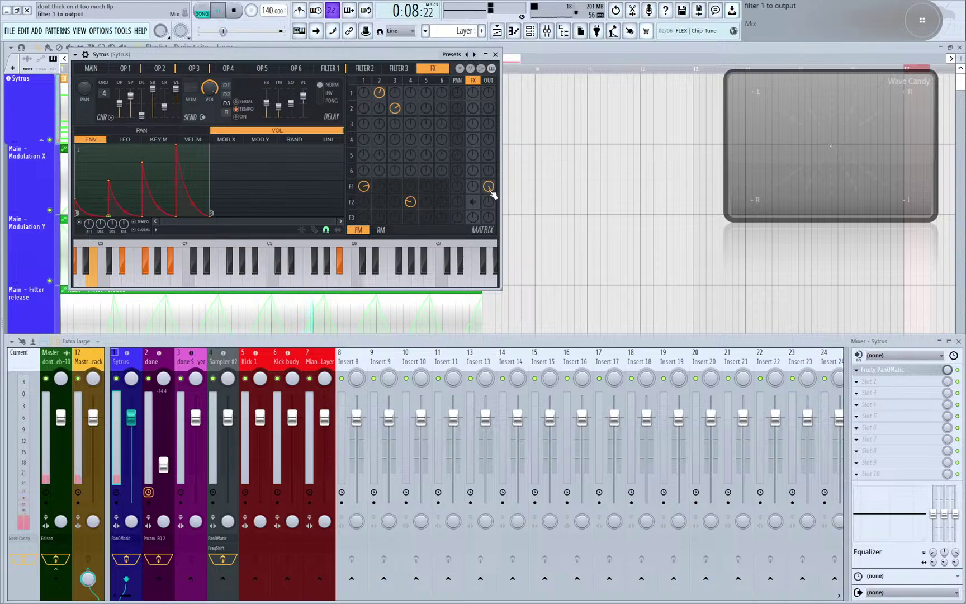
{"action": "left_click_drag", "start_coordinate": [479, 204], "coordinate": [493, 191]}
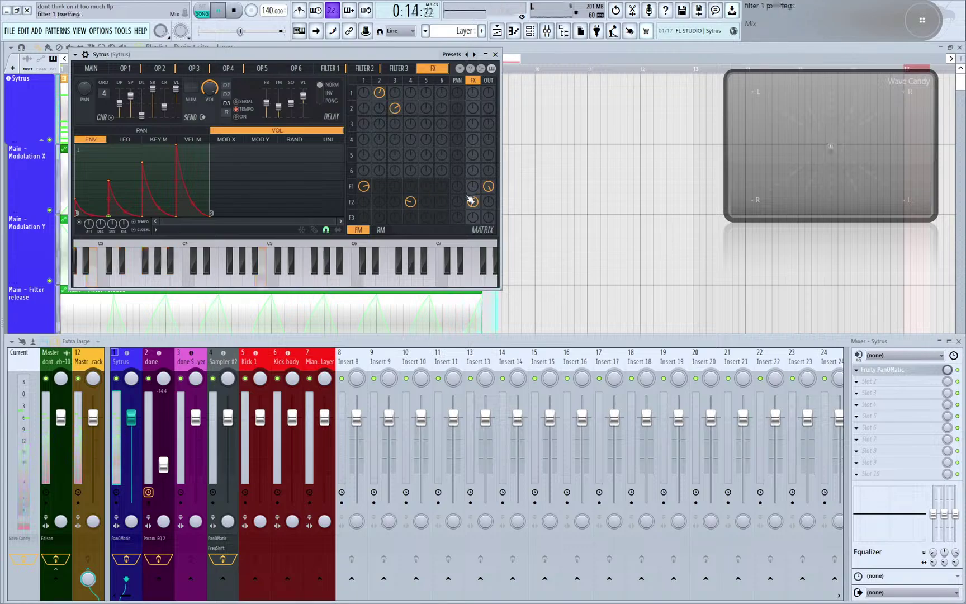
{"action": "key", "text": "space"}
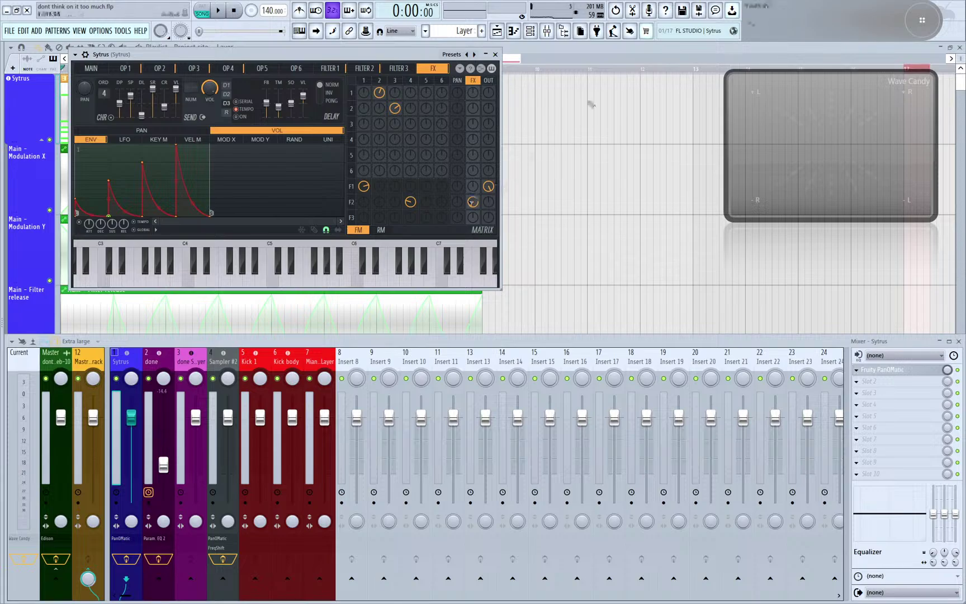
- Reposition the Sytrus window over the playlist and show the Filter 2 page
{"action": "left_click_drag", "start_coordinate": [249, 55], "coordinate": [316, 57]}
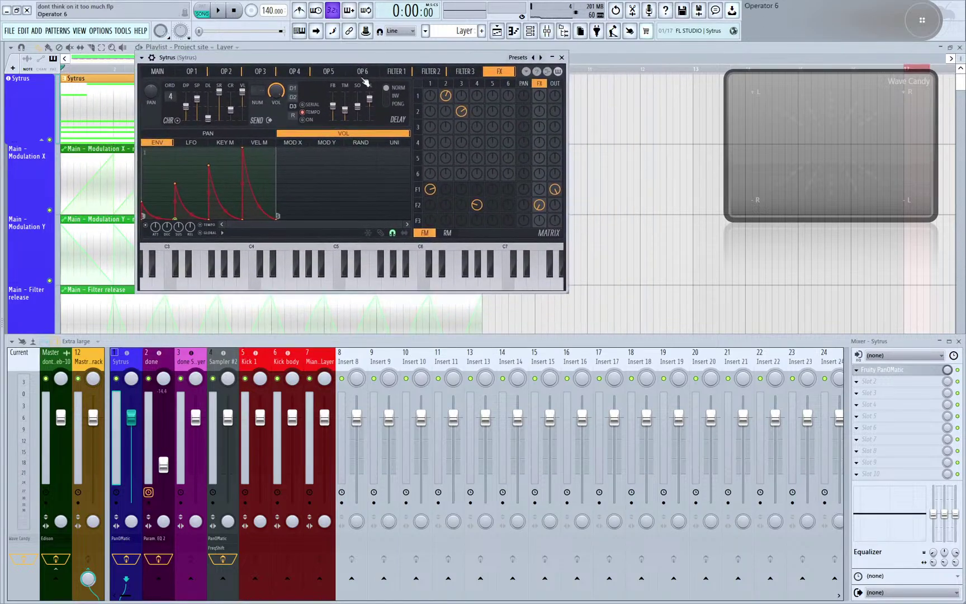
{"action": "left_click", "coordinate": [468, 72]}
{"action": "left_click", "coordinate": [430, 71]}
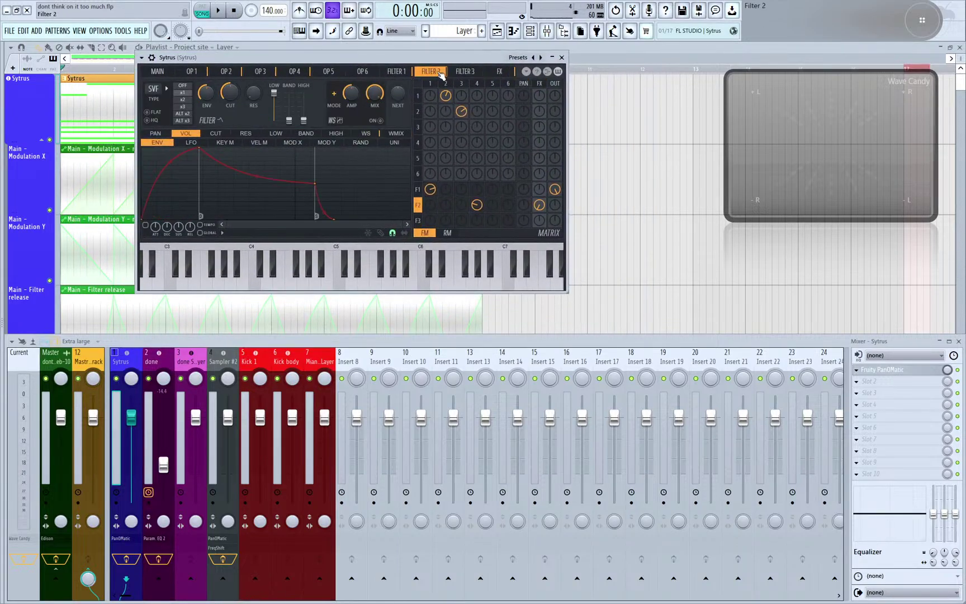
- Switch the Wave Candy visualizer to mini view and return it to full view
{"action": "right_click", "coordinate": [815, 114]}
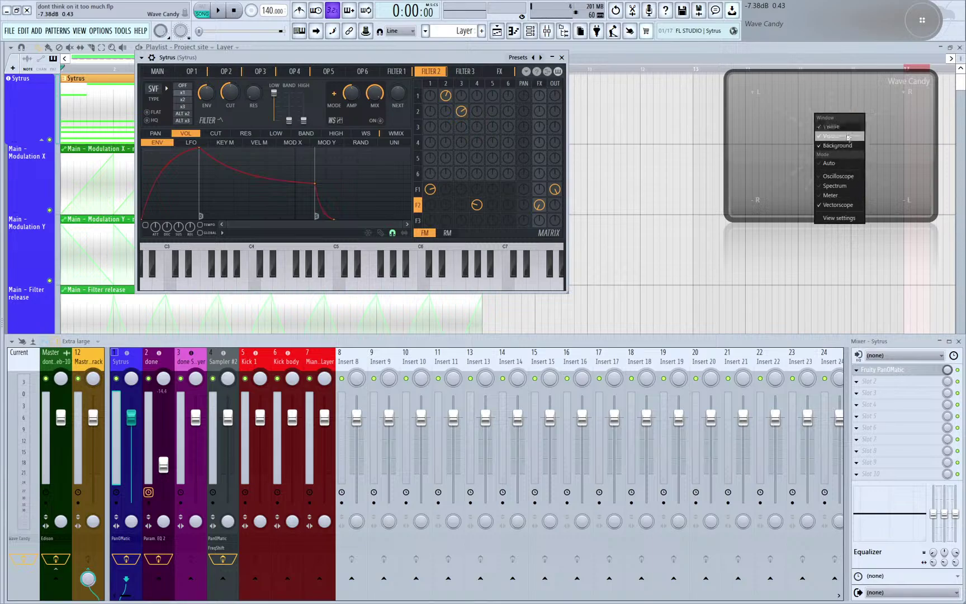
{"action": "left_click", "coordinate": [848, 136]}
{"action": "right_click", "coordinate": [752, 162]}
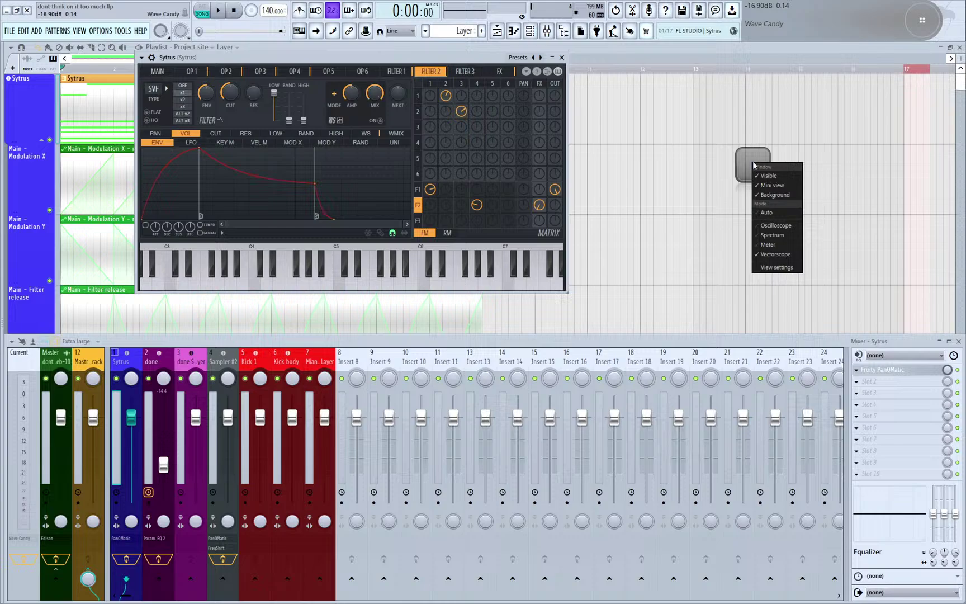
{"action": "left_click", "coordinate": [776, 186]}
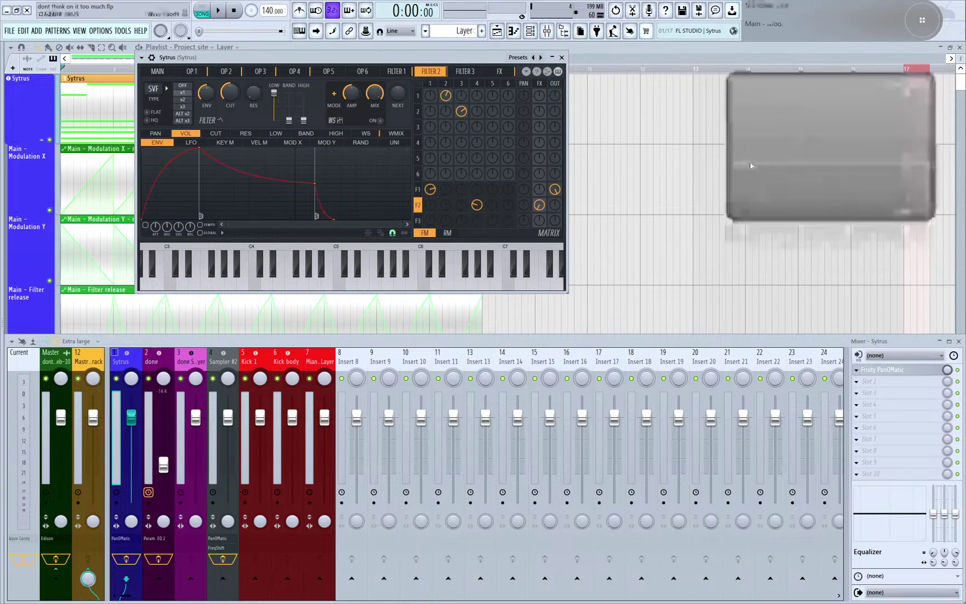
- Open Wave Candy's view settings, look through the vectorscope drawing modes and keep Tube
{"action": "right_click", "coordinate": [784, 138]}
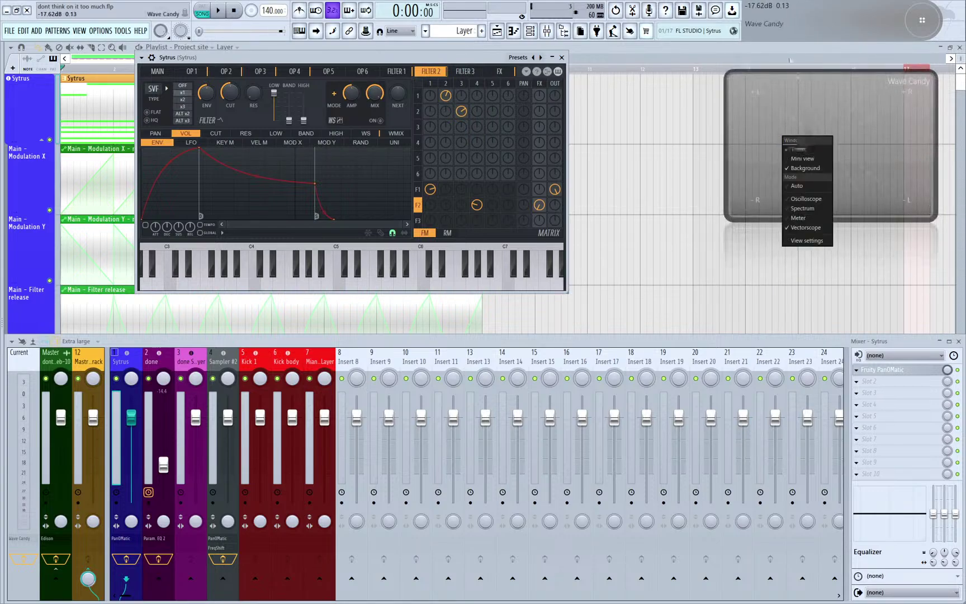
{"action": "left_click", "coordinate": [810, 240]}
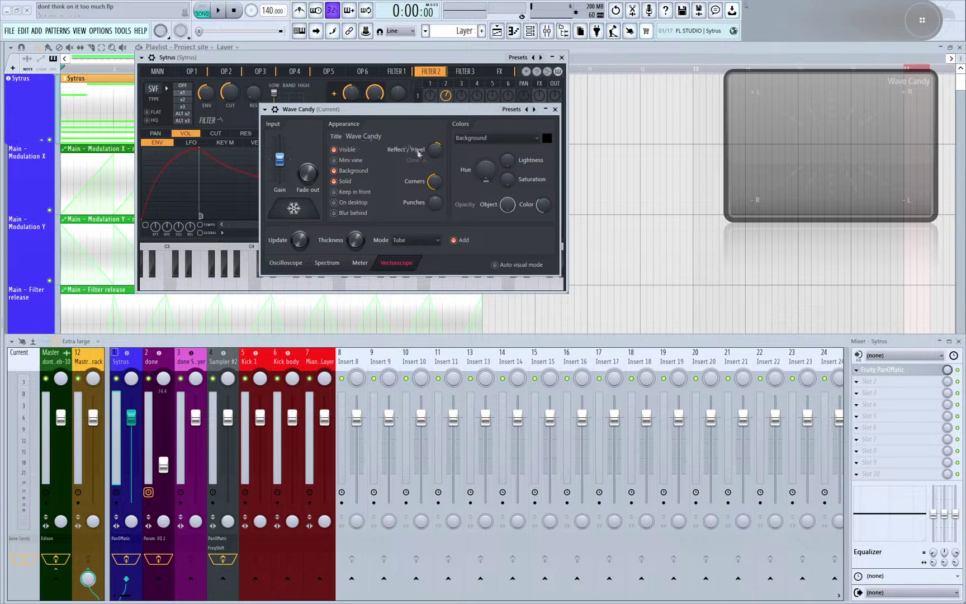
{"action": "left_click", "coordinate": [422, 240]}
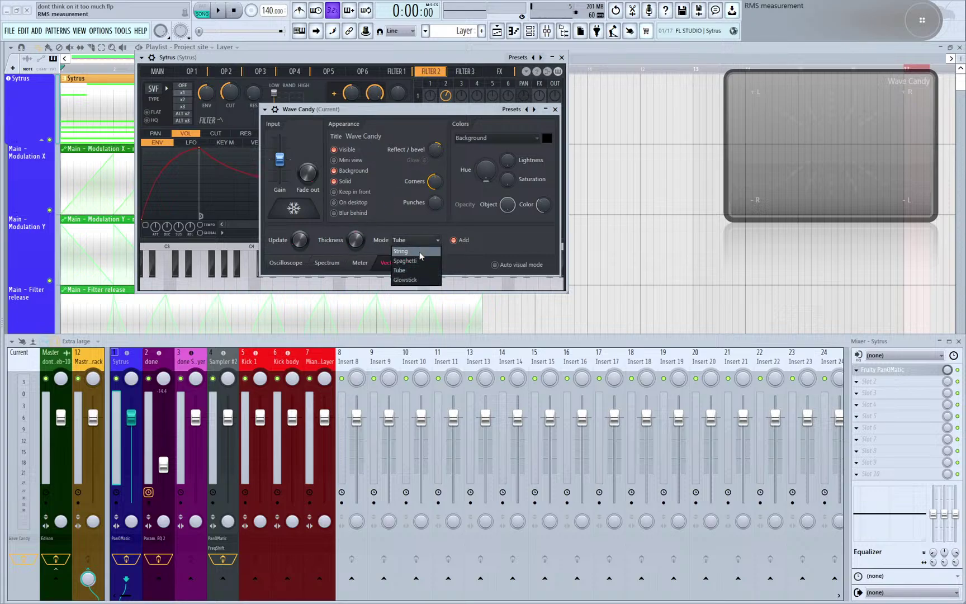
{"action": "left_click", "coordinate": [423, 270]}
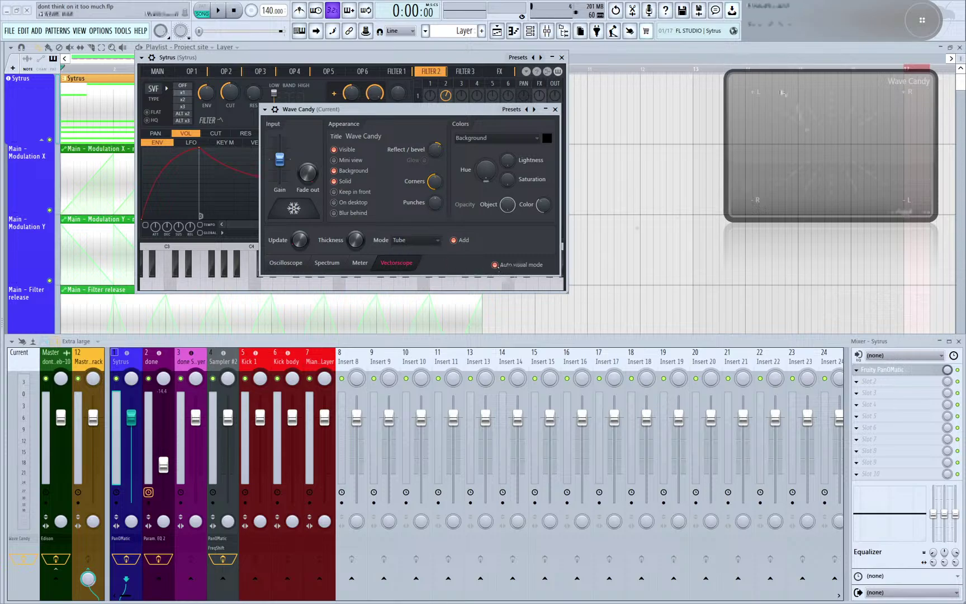
- Narrow the Wave Candy visualizer to try auto visual mode, and set the display to Spectrum with auto mode off
{"action": "left_click_drag", "start_coordinate": [730, 72], "coordinate": [894, 106]}
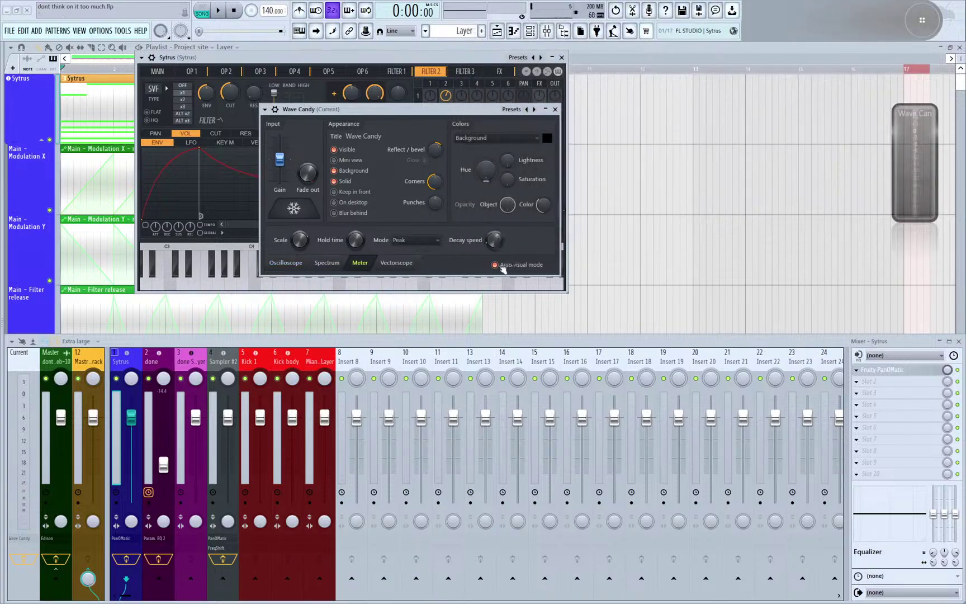
{"action": "right_click", "coordinate": [916, 150]}
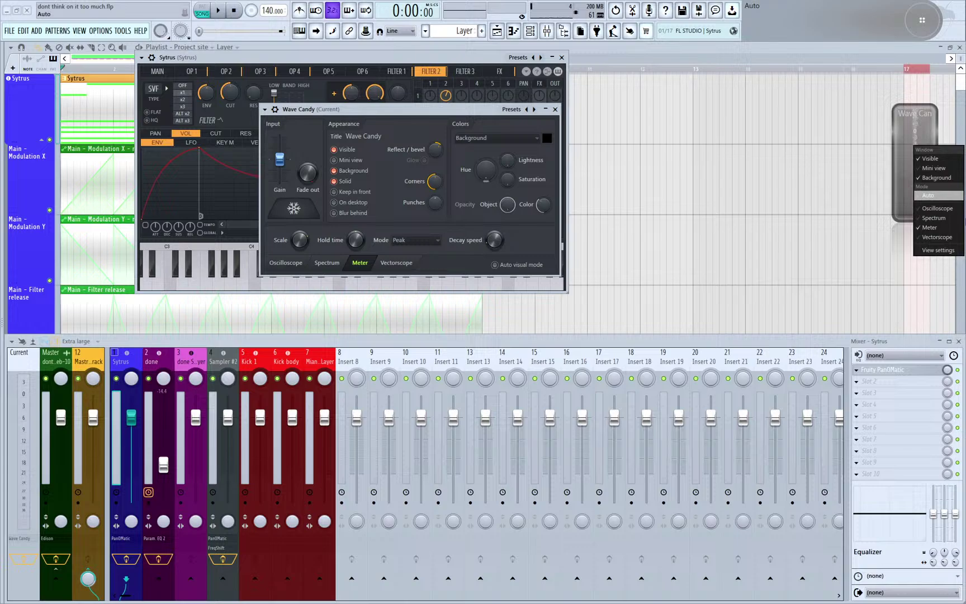
{"action": "left_click", "coordinate": [937, 218]}
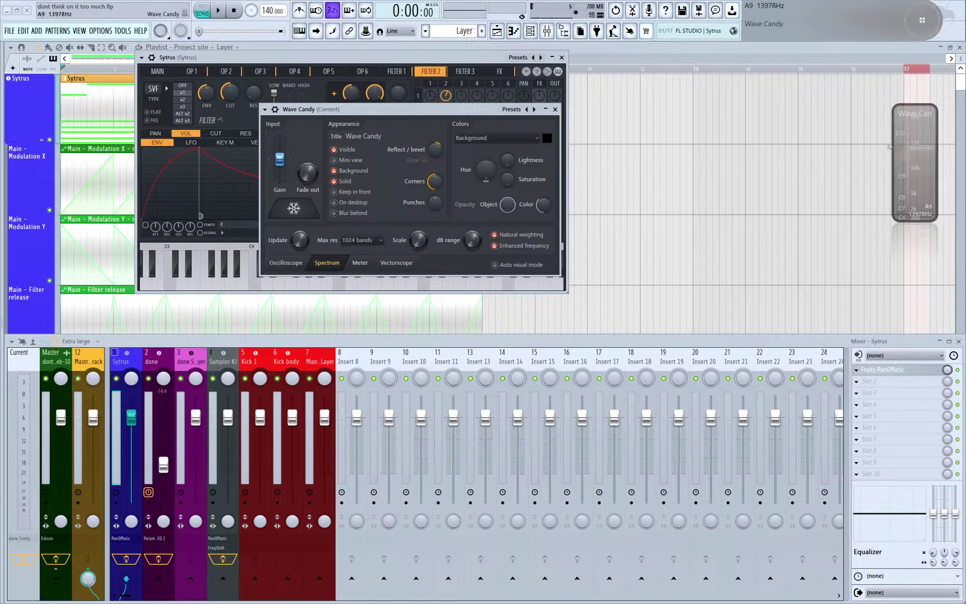
- Widen and heighten the Wave Candy spectrum while briefly playing the song, and try its dB range control
{"action": "left_click_drag", "start_coordinate": [891, 147], "coordinate": [557, 147]}
{"action": "key", "text": "space"}
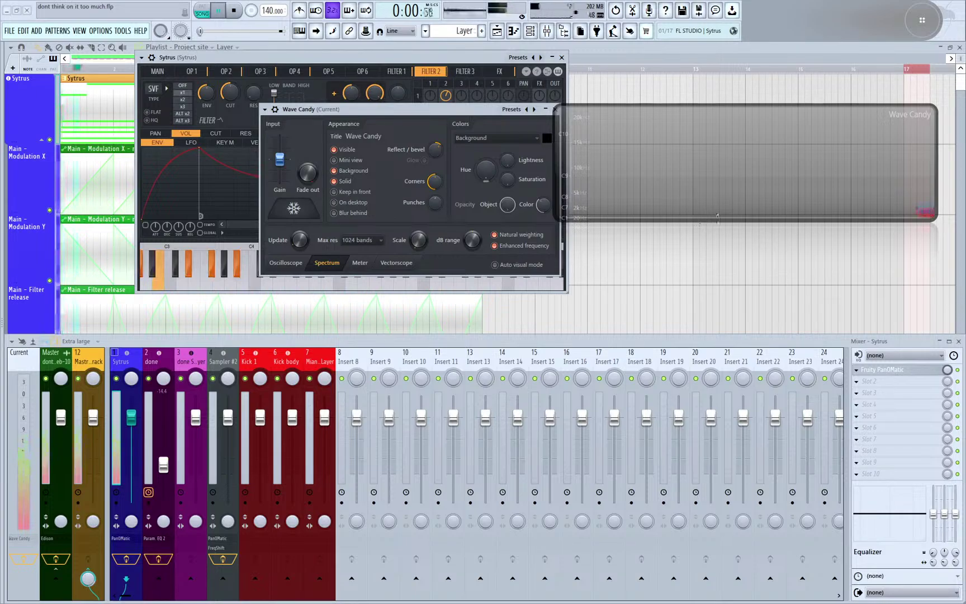
{"action": "left_click_drag", "start_coordinate": [717, 217], "coordinate": [716, 288]}
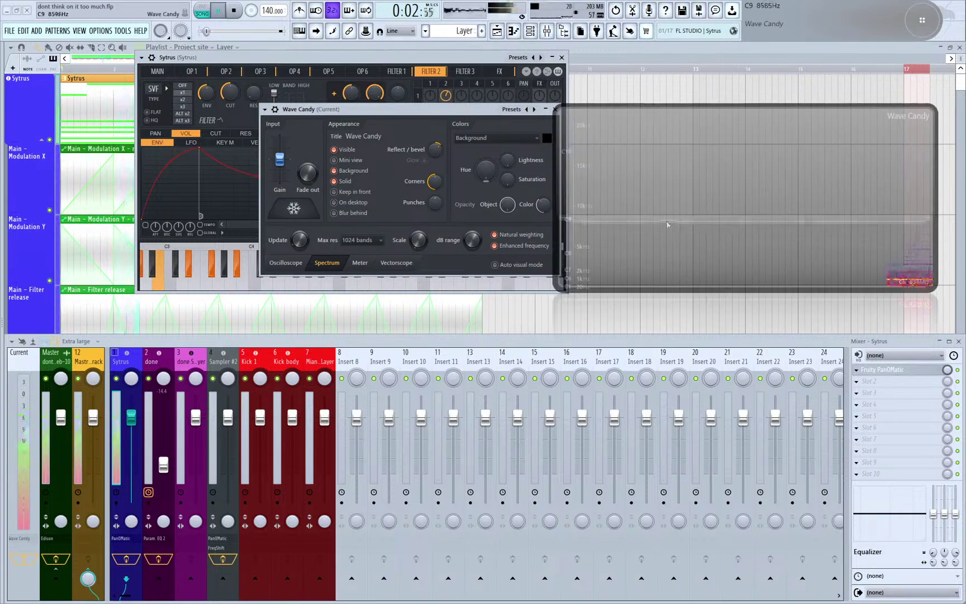
{"action": "key", "text": "space"}
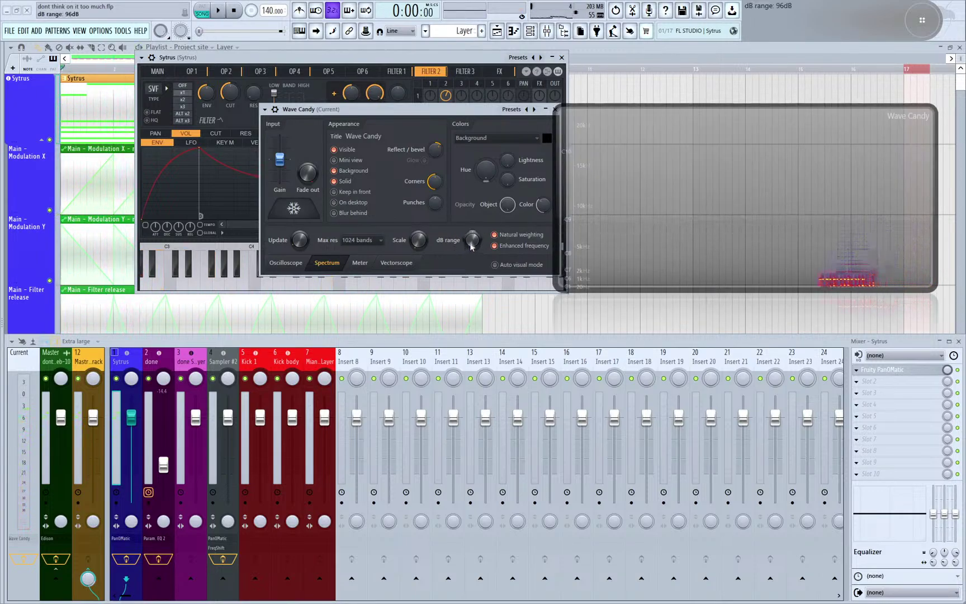
{"action": "mouse_move", "coordinate": [471, 247]}
{"action": "left_mouse_down"}
{"action": "mouse_move", "coordinate": [472, 234]}
{"action": "mouse_move", "coordinate": [469, 256]}
{"action": "left_mouse_up"}
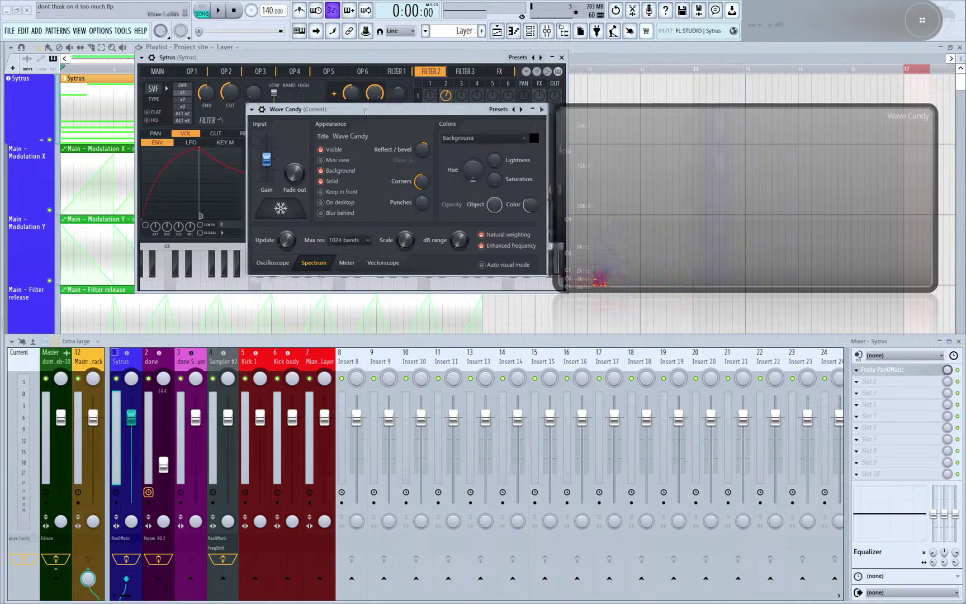
- Make the Wave Candy visualizer taller and place it beside the Sytrus window, closing the Wave Candy settings
{"action": "left_click_drag", "start_coordinate": [358, 109], "coordinate": [152, 61]}
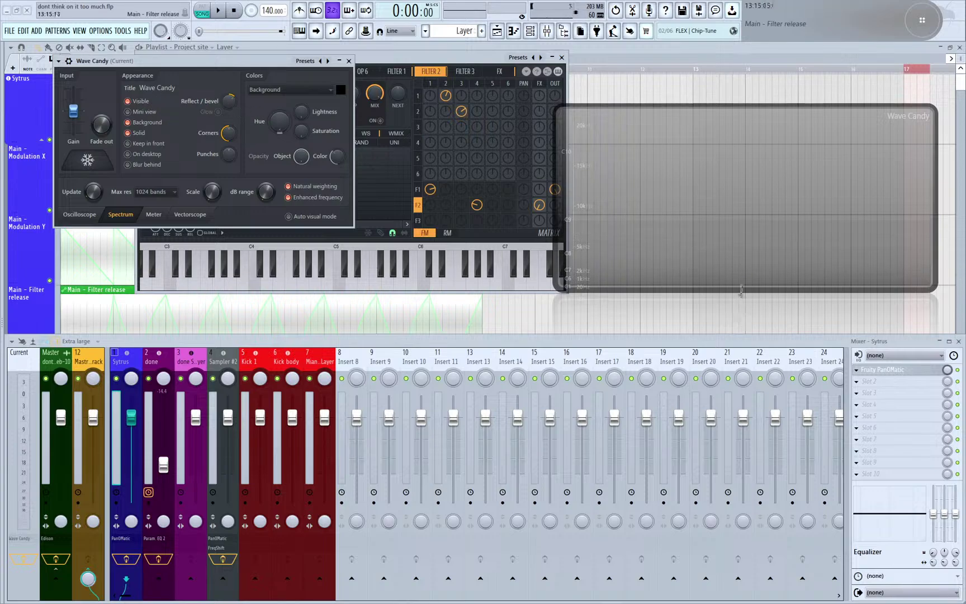
{"action": "left_click_drag", "start_coordinate": [740, 290], "coordinate": [736, 345]}
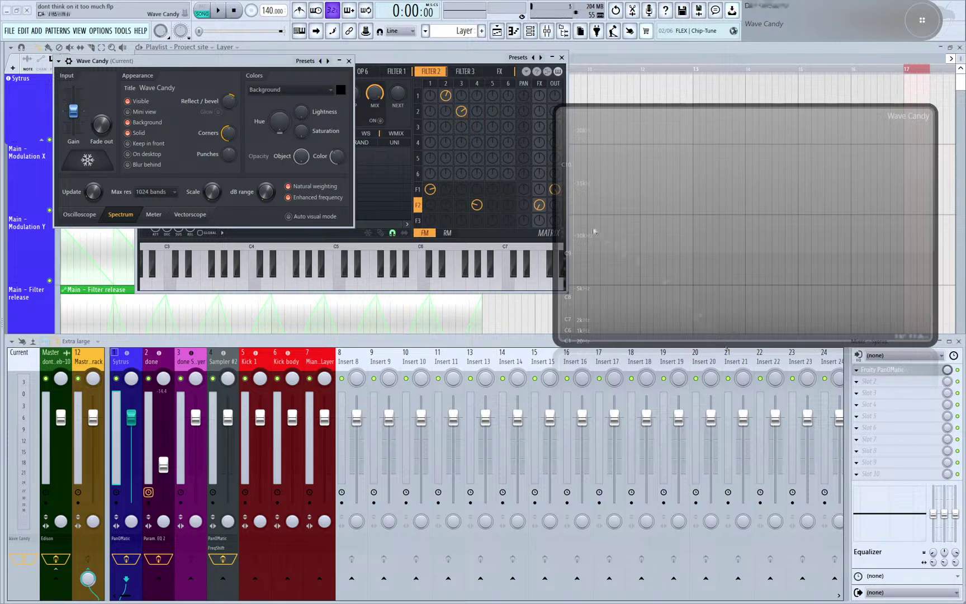
{"action": "left_click_drag", "start_coordinate": [578, 114], "coordinate": [594, 60]}
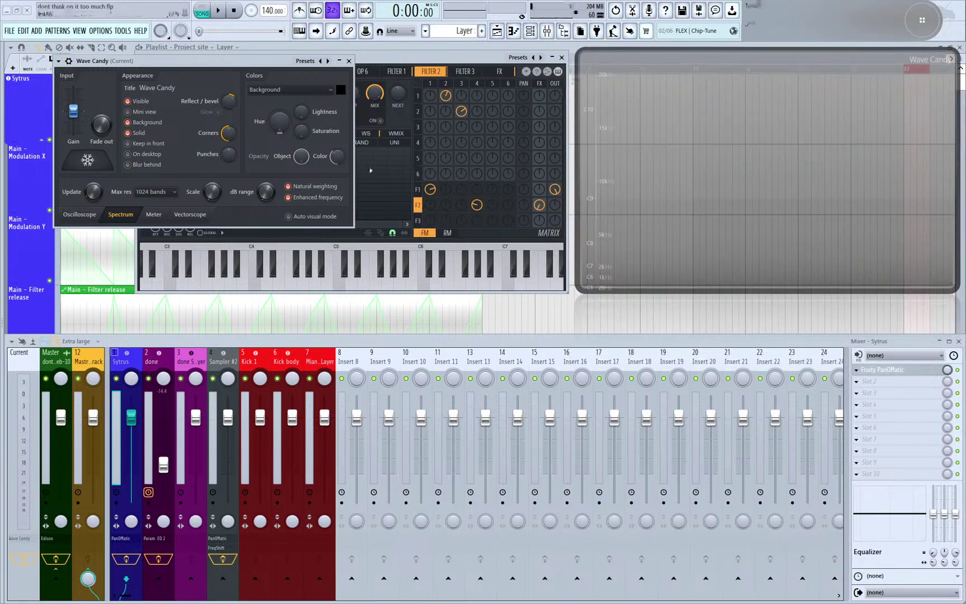
{"action": "left_click_drag", "start_coordinate": [157, 61], "coordinate": [180, 64]}
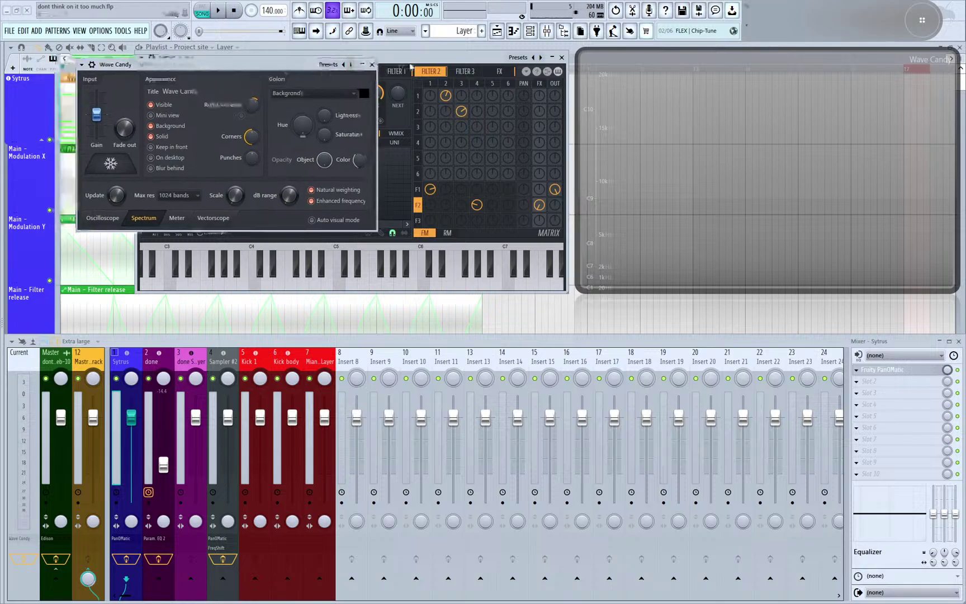
{"action": "left_click", "coordinate": [371, 64]}
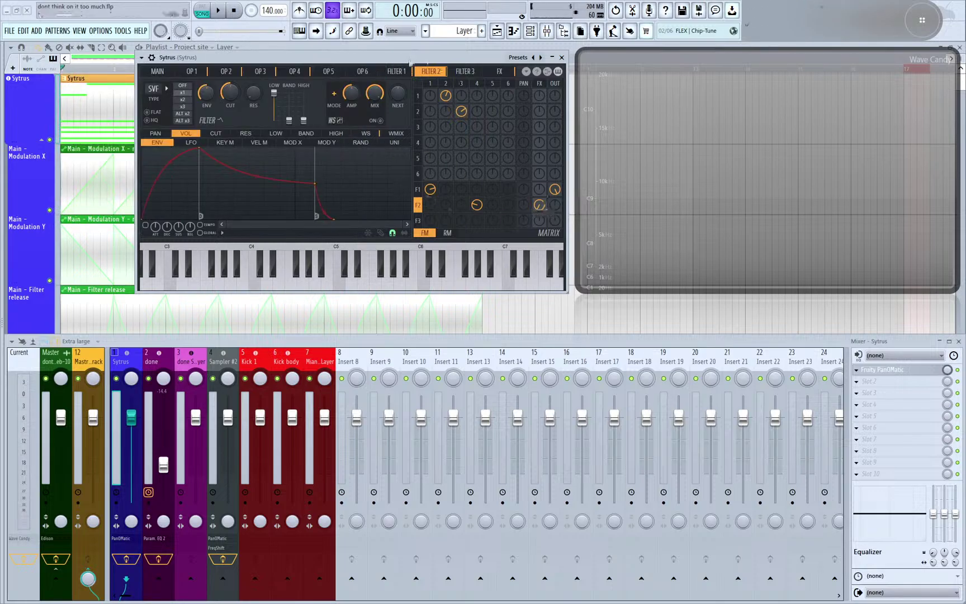
{"action": "left_click_drag", "start_coordinate": [391, 57], "coordinate": [252, 67]}
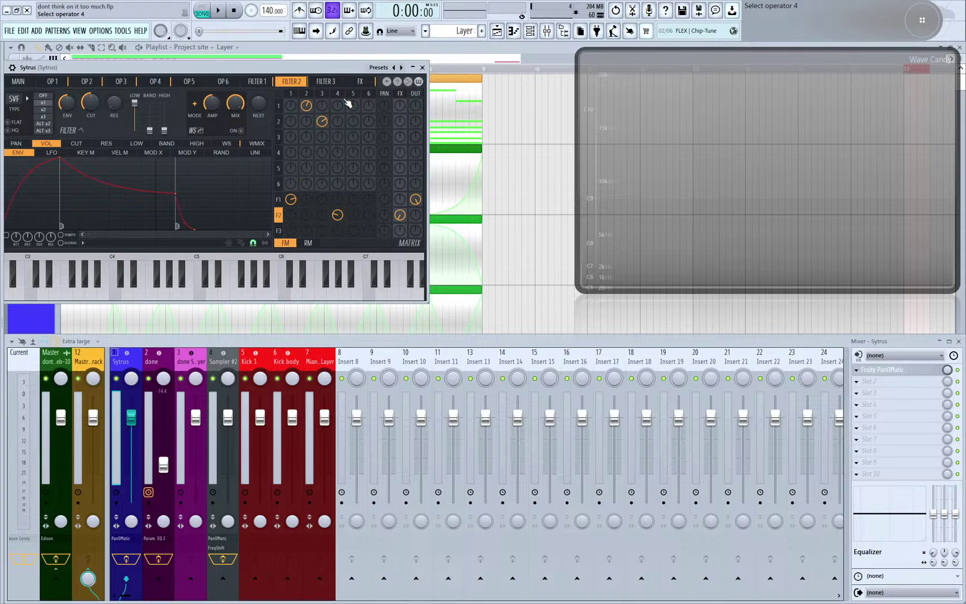
{"action": "left_click_drag", "start_coordinate": [282, 71], "coordinate": [340, 78]}
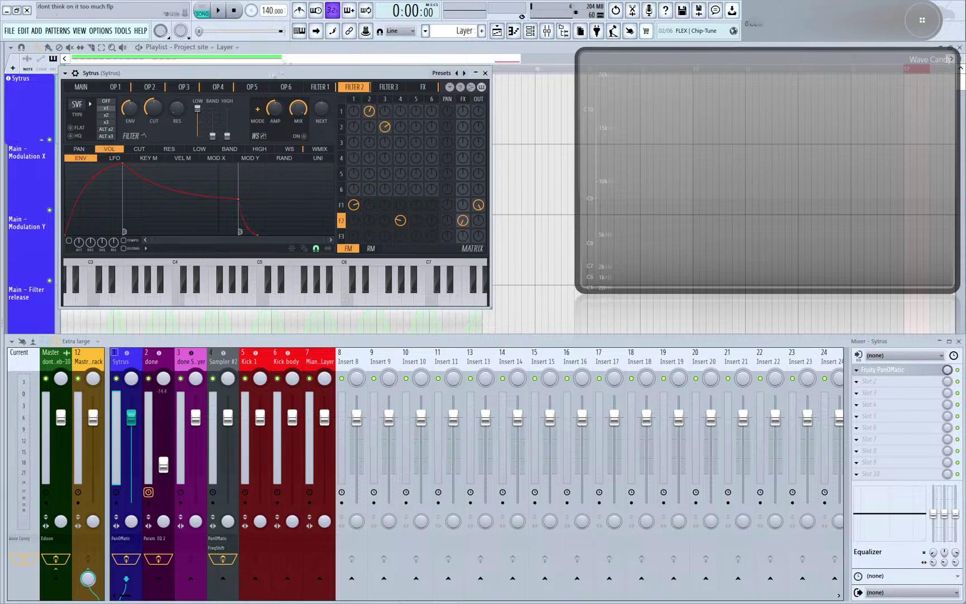
{"action": "left_click_drag", "start_coordinate": [274, 75], "coordinate": [345, 114]}
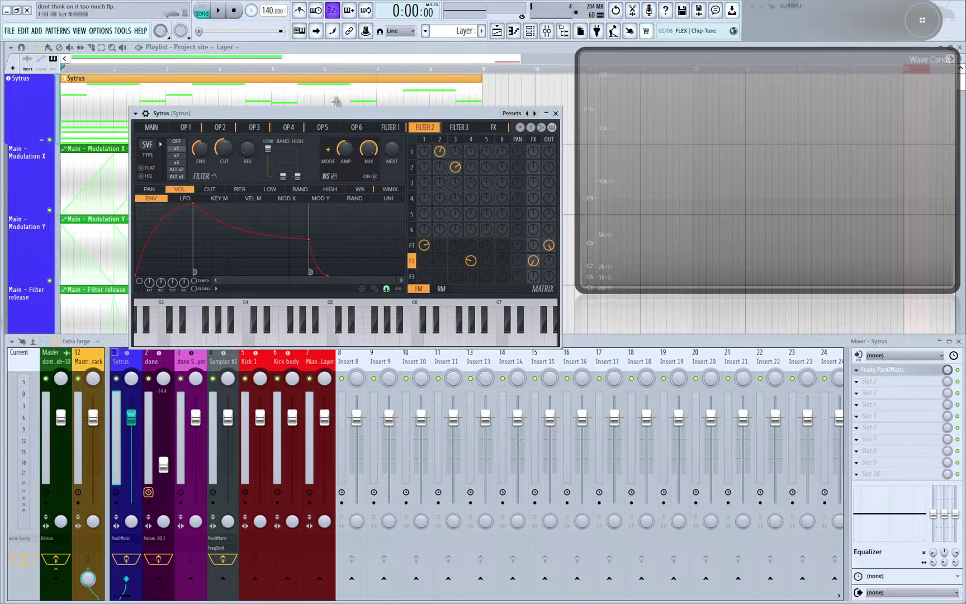
{"action": "left_click_drag", "start_coordinate": [236, 115], "coordinate": [186, 50]}
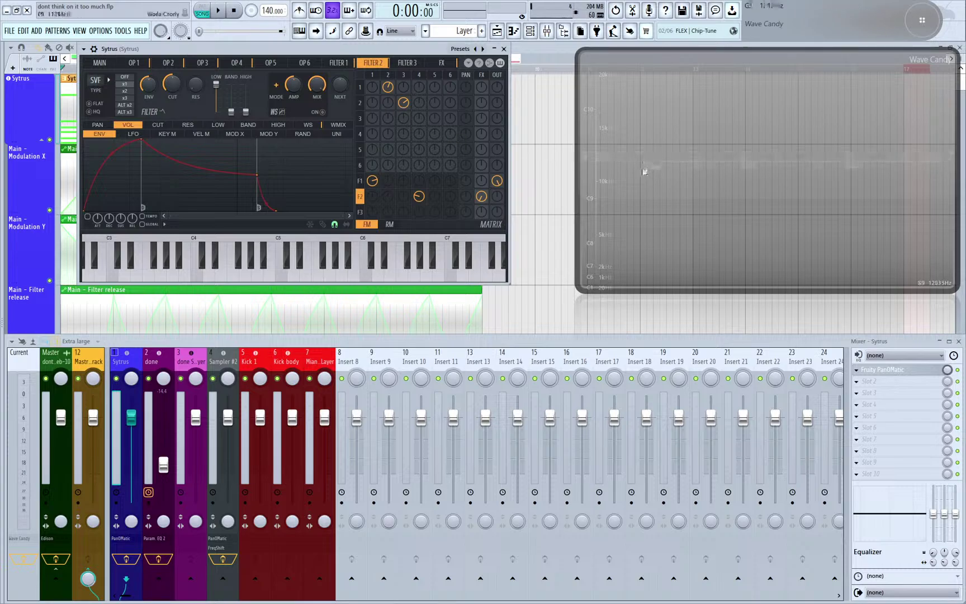
- Shrink the Wave Candy visualizer to a small, nearly square box and move it up over the playlist's upper edge
{"action": "left_click_drag", "start_coordinate": [576, 166], "coordinate": [768, 169]}
{"action": "left_click_drag", "start_coordinate": [875, 48], "coordinate": [874, 161]}
{"action": "left_click_drag", "start_coordinate": [960, 224], "coordinate": [918, 223]}
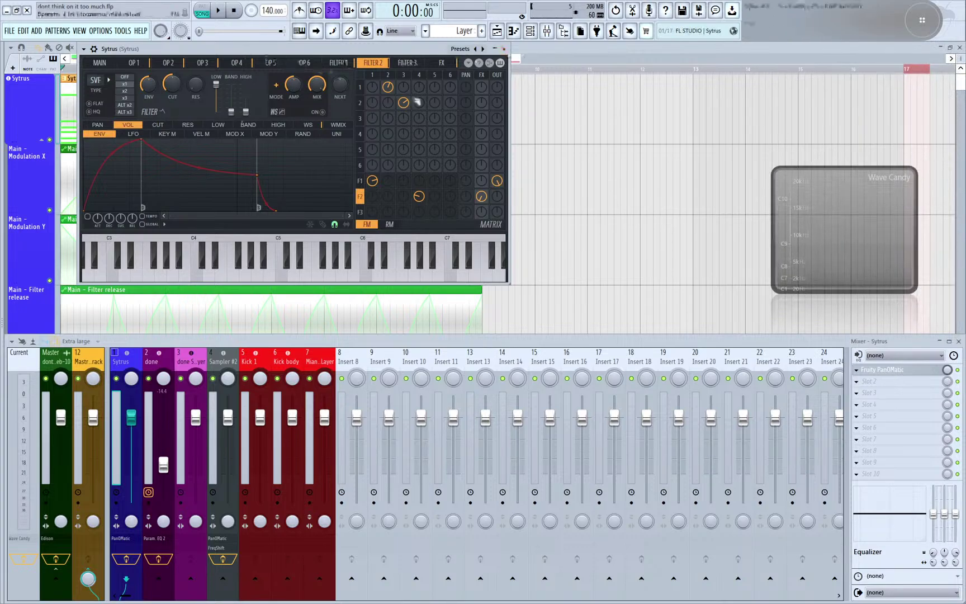
{"action": "left_click_drag", "start_coordinate": [777, 231], "coordinate": [781, 85]}
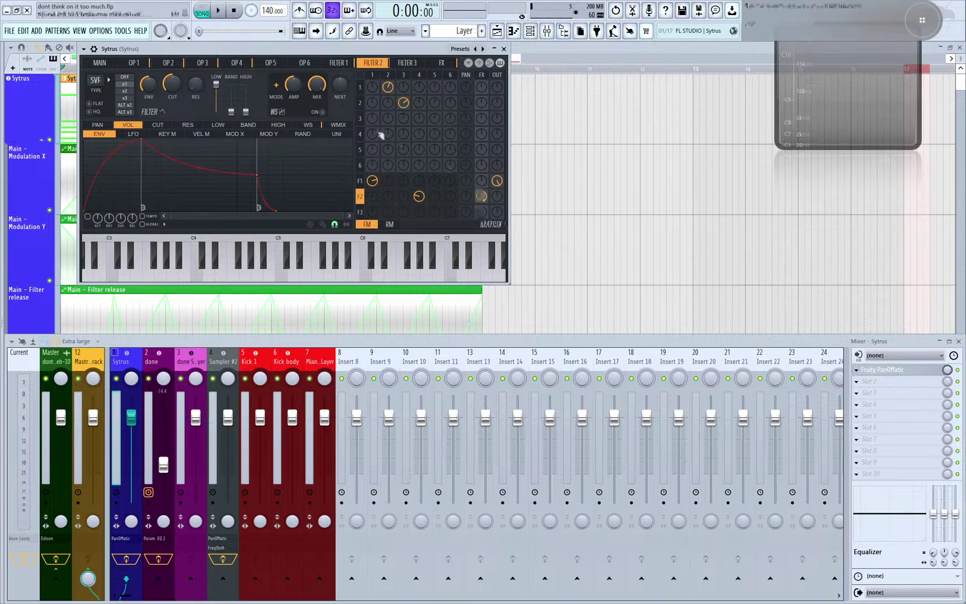
- Show the Operator 1 page in Sytrus and reposition the Sytrus window over the middle of the playlist
{"action": "left_click_drag", "start_coordinate": [200, 49], "coordinate": [346, 62]}
{"action": "left_click", "coordinate": [281, 77]}
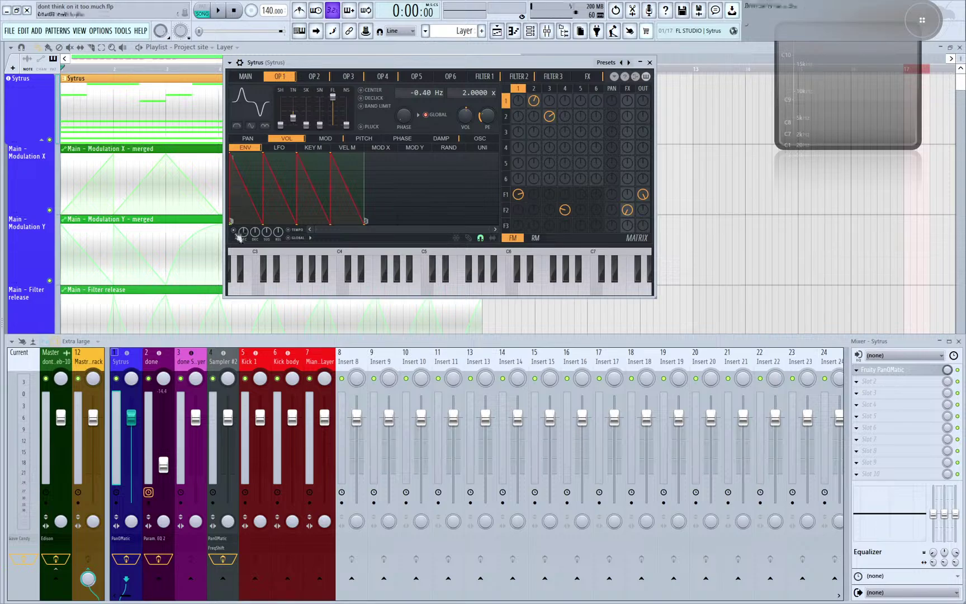
{"action": "left_click_drag", "start_coordinate": [306, 64], "coordinate": [226, 82]}
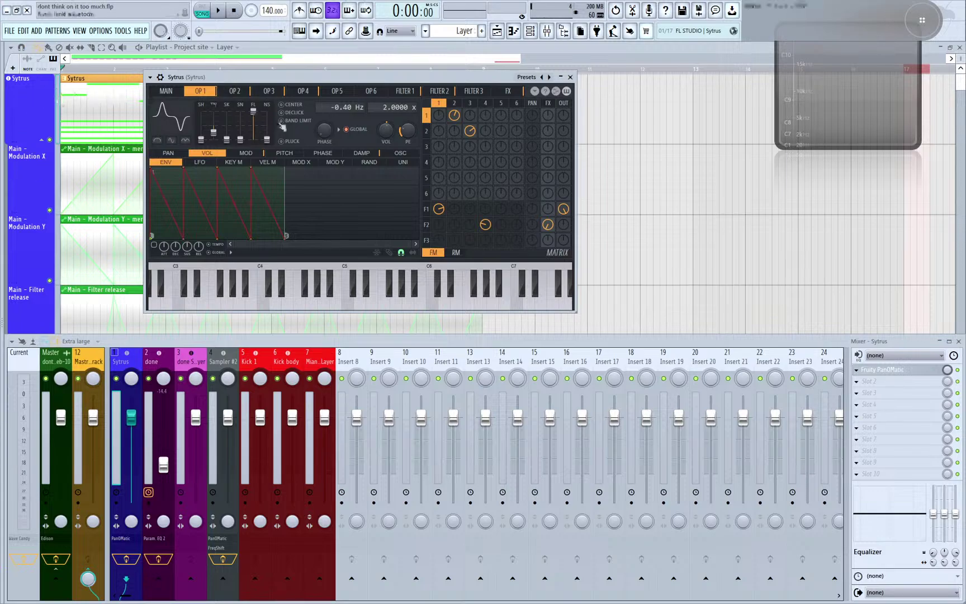
{"action": "left_click_drag", "start_coordinate": [276, 83], "coordinate": [397, 97]}
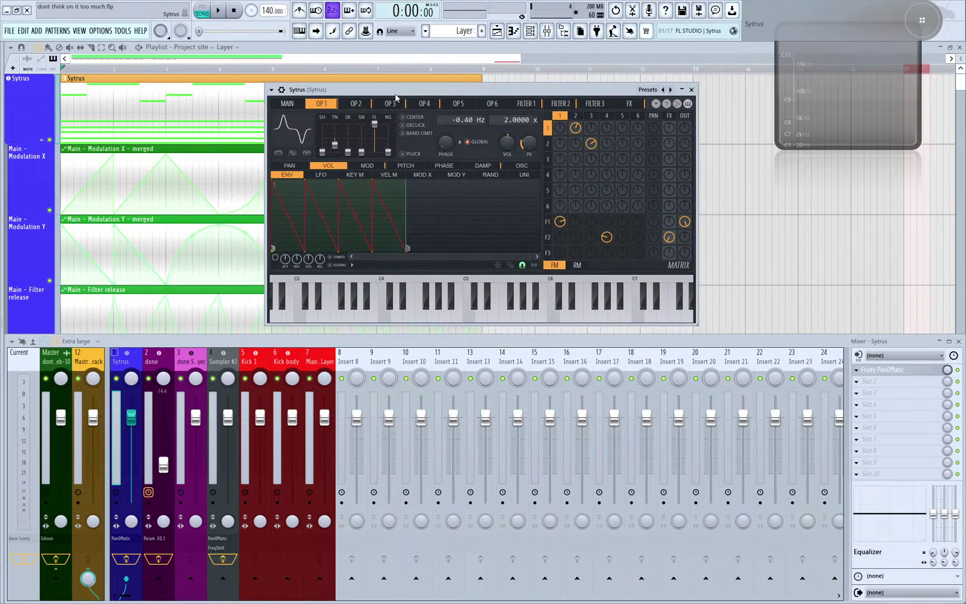
- Switch off the volume envelopes of Operators 2 and 3 and Filter 1 in Sytrus
{"action": "key", "text": "space"}
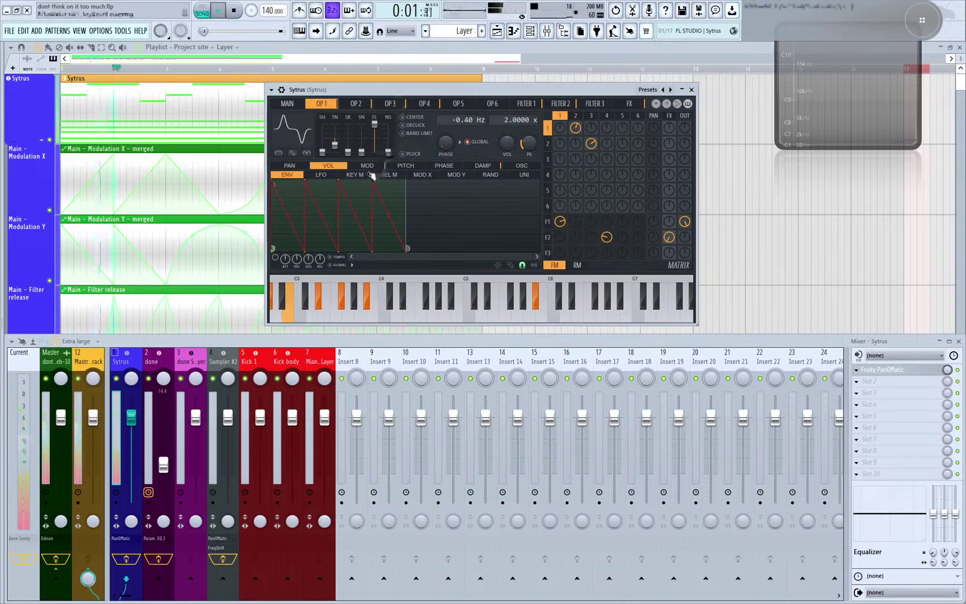
{"action": "left_click", "coordinate": [369, 104]}
{"action": "key", "text": "space"}
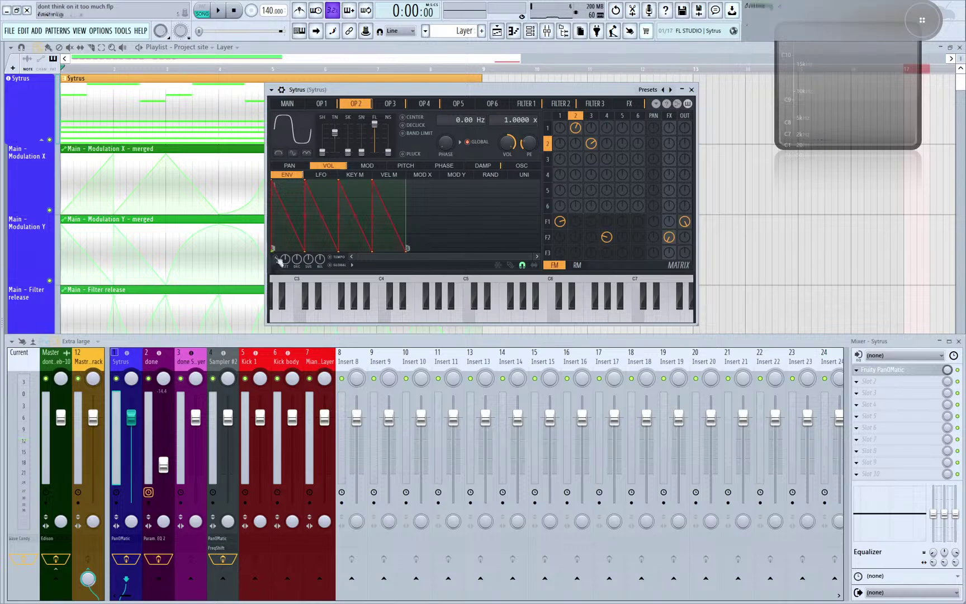
{"action": "key", "text": "Right"}
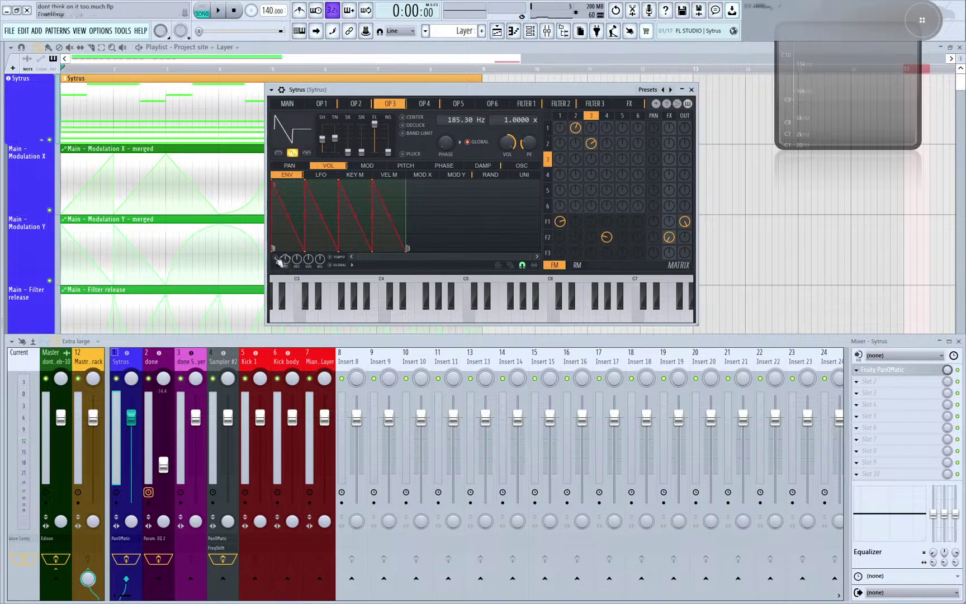
{"action": "key", "text": "Right"}
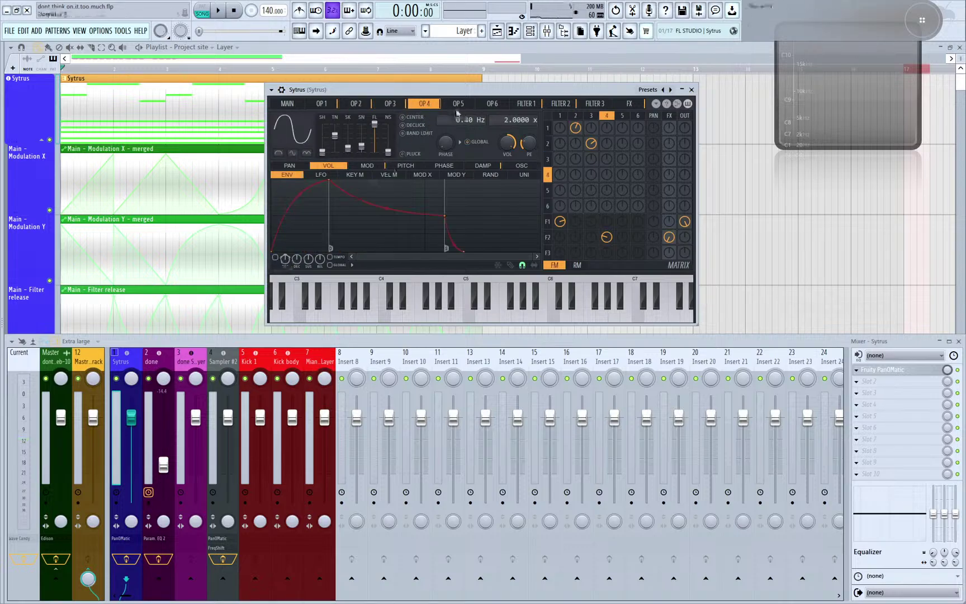
{"action": "left_click", "coordinate": [530, 105]}
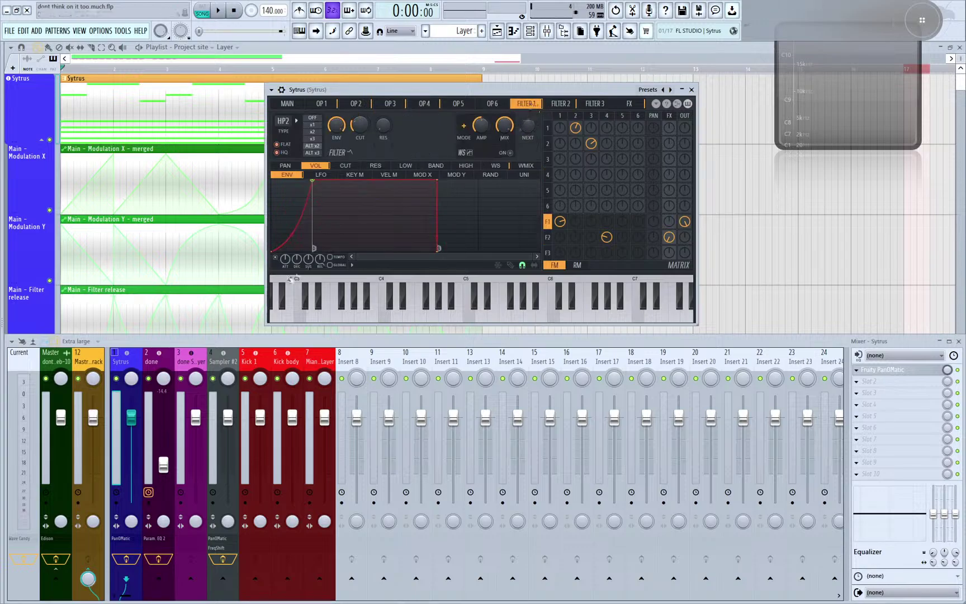
- Mute the Filter 2 send to effects in the matrix during playback and move the Sytrus window down over the mixer
{"action": "key", "text": "space"}
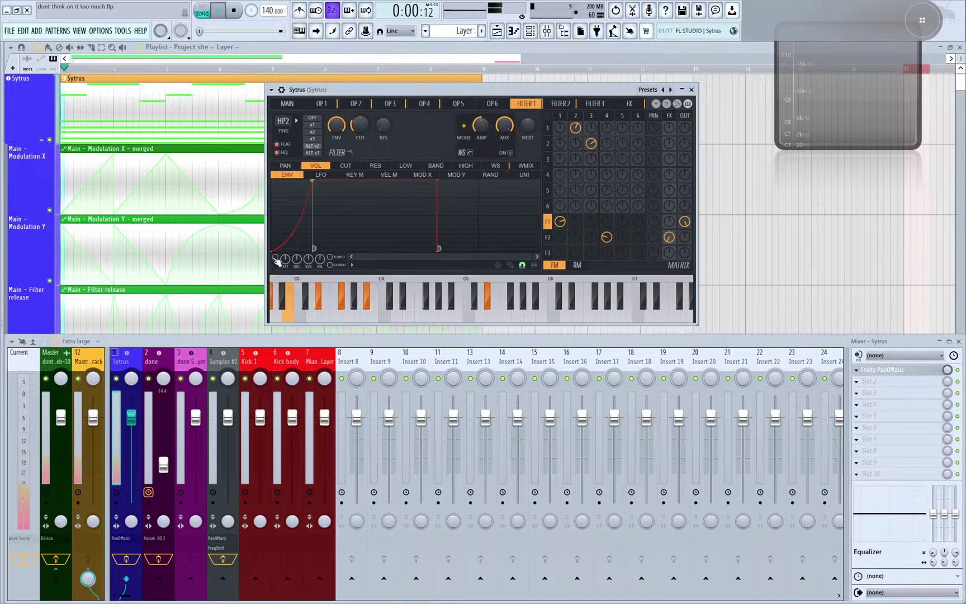
{"action": "right_click", "coordinate": [671, 238]}
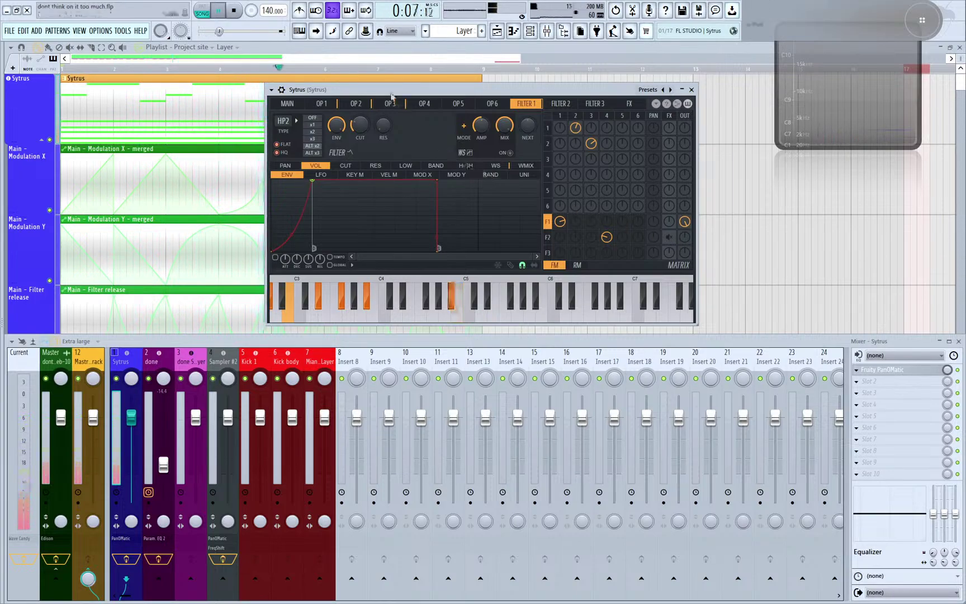
{"action": "left_click_drag", "start_coordinate": [392, 97], "coordinate": [465, 231]}
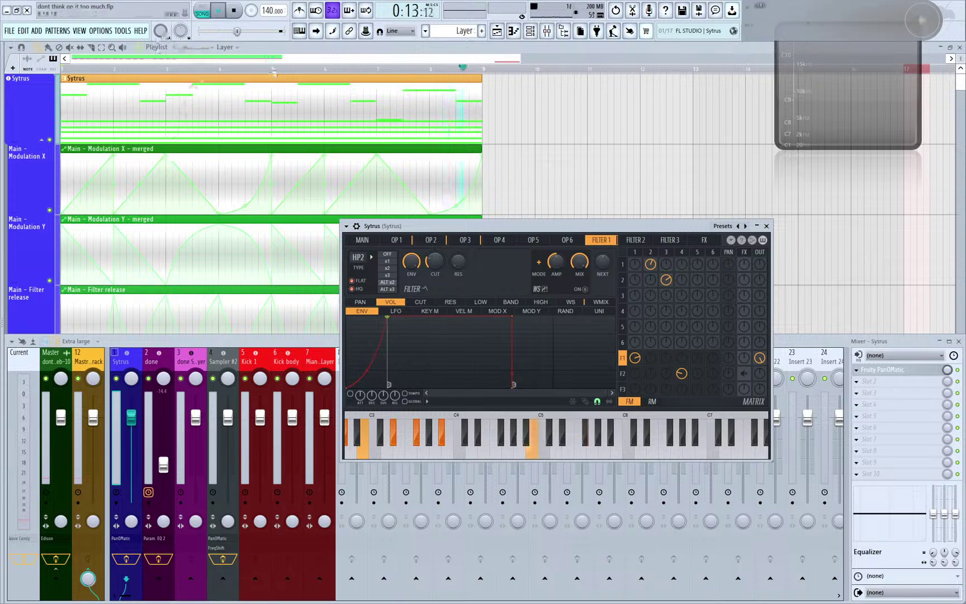
- Mute the Modulation X, Modulation Y, Filter release, Volume release and Operator 1 Volume automation clips in the playlist
{"action": "left_click", "coordinate": [313, 119]}
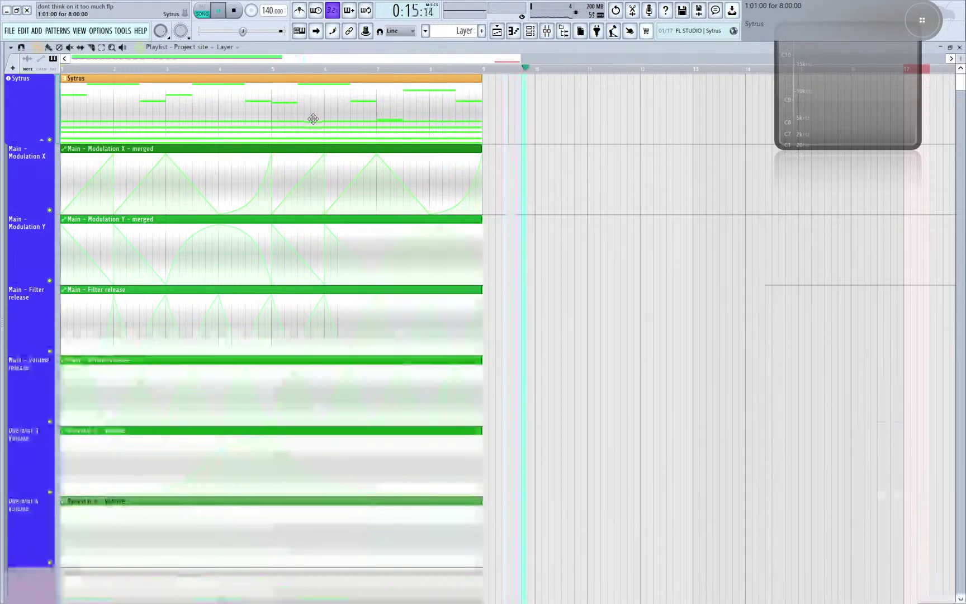
{"action": "key", "text": "t"}
{"action": "left_click", "coordinate": [282, 176]}
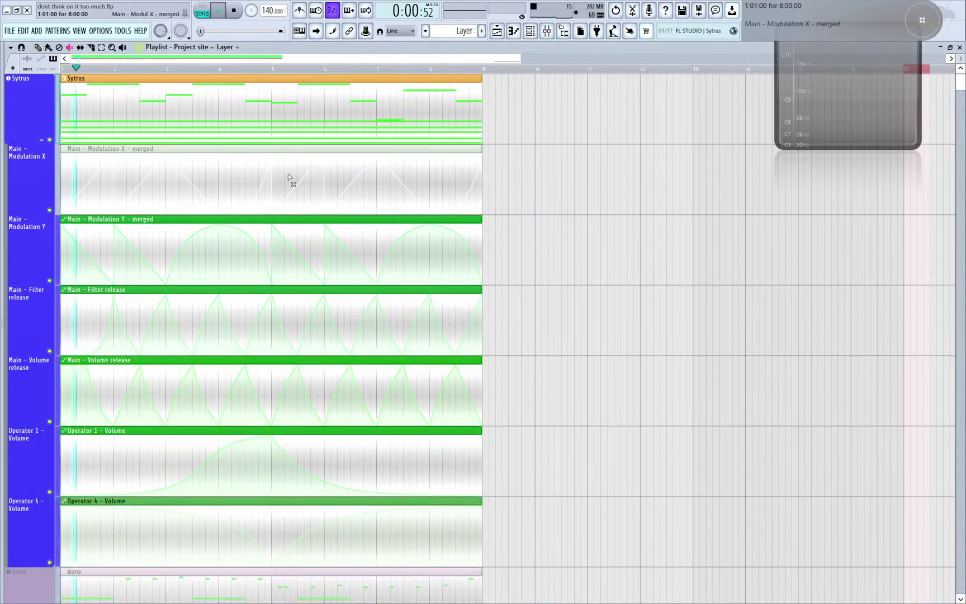
{"action": "left_click", "coordinate": [261, 233]}
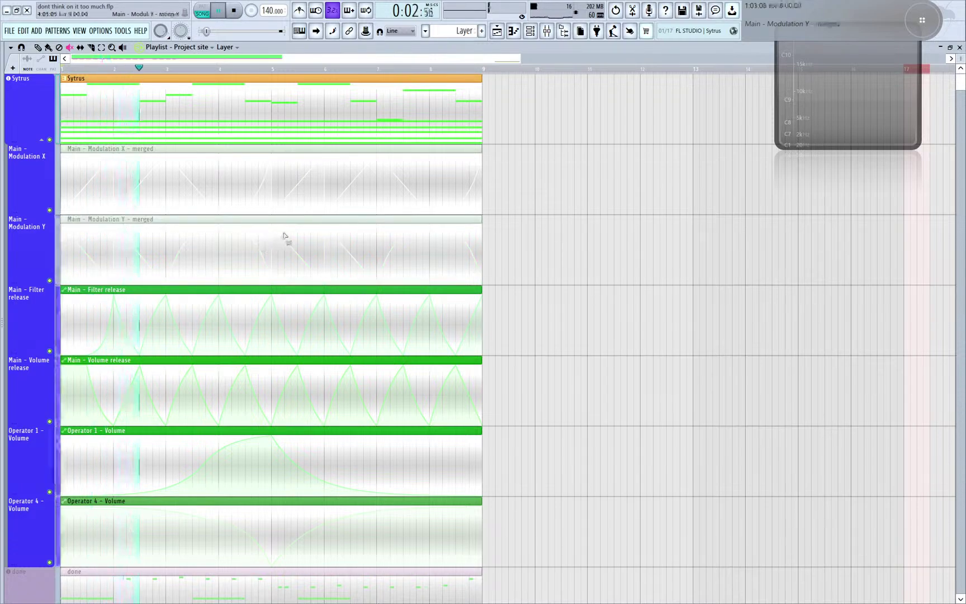
{"action": "left_click_drag", "start_coordinate": [257, 305], "coordinate": [199, 488]}
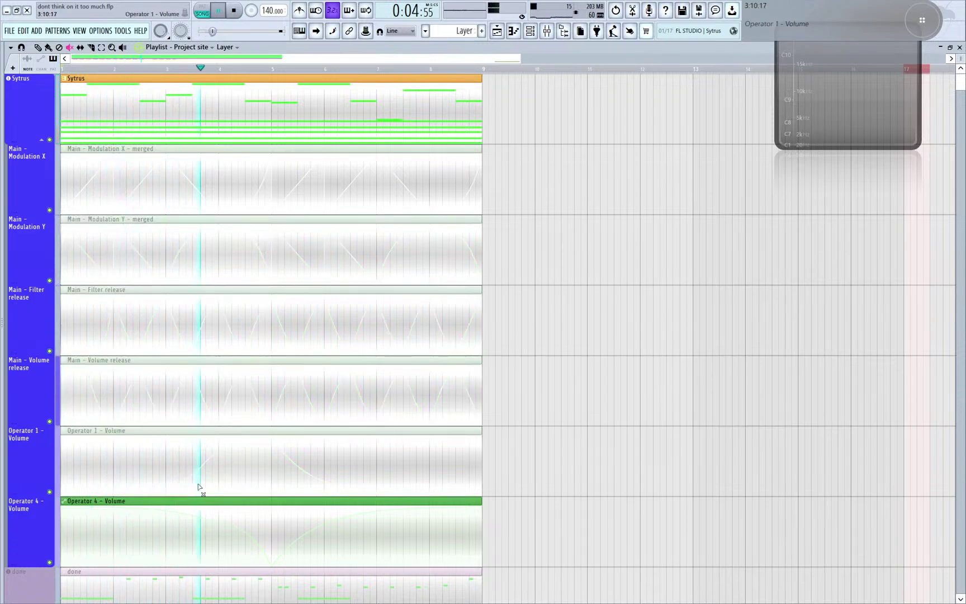
- Unmute the Operator 1 Volume, Volume release and Filter release clips, and enable the muted "done" track
{"action": "left_click", "coordinate": [221, 444]}
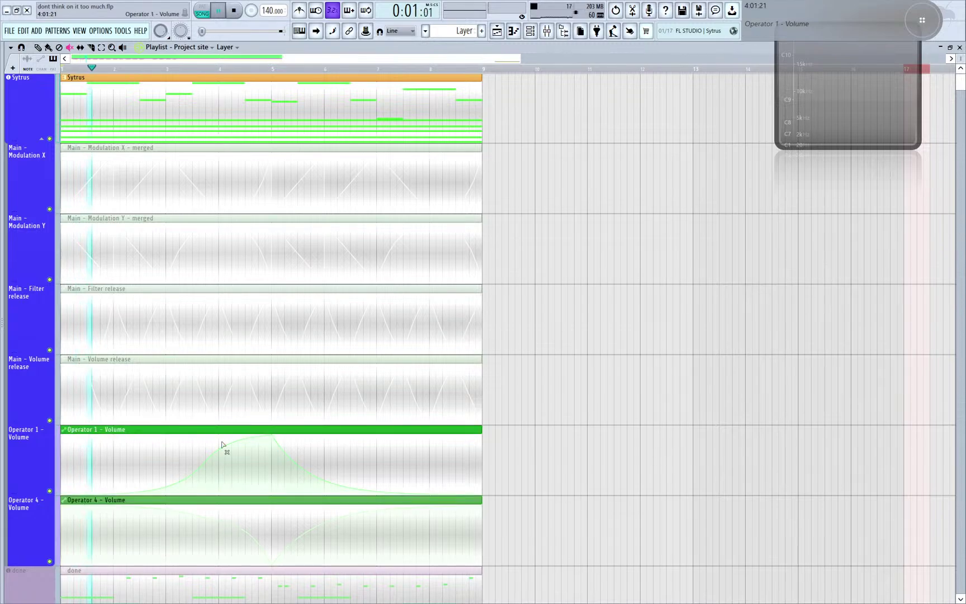
{"action": "left_click_drag", "start_coordinate": [222, 445], "coordinate": [228, 319]}
{"action": "scroll", "coordinate": [244, 522], "scroll_direction": "down", "scroll_amount": 3}
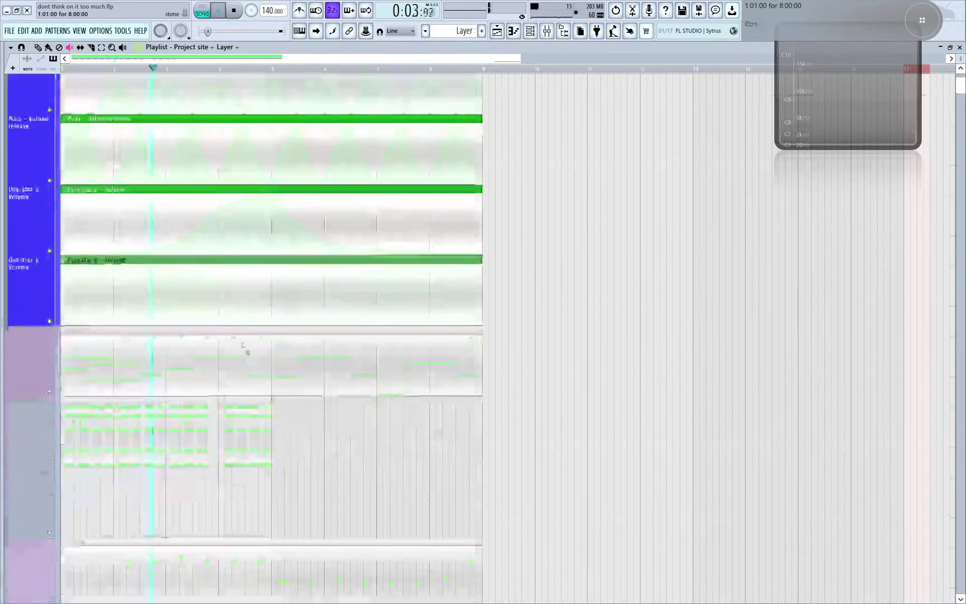
{"action": "left_click", "coordinate": [53, 391]}
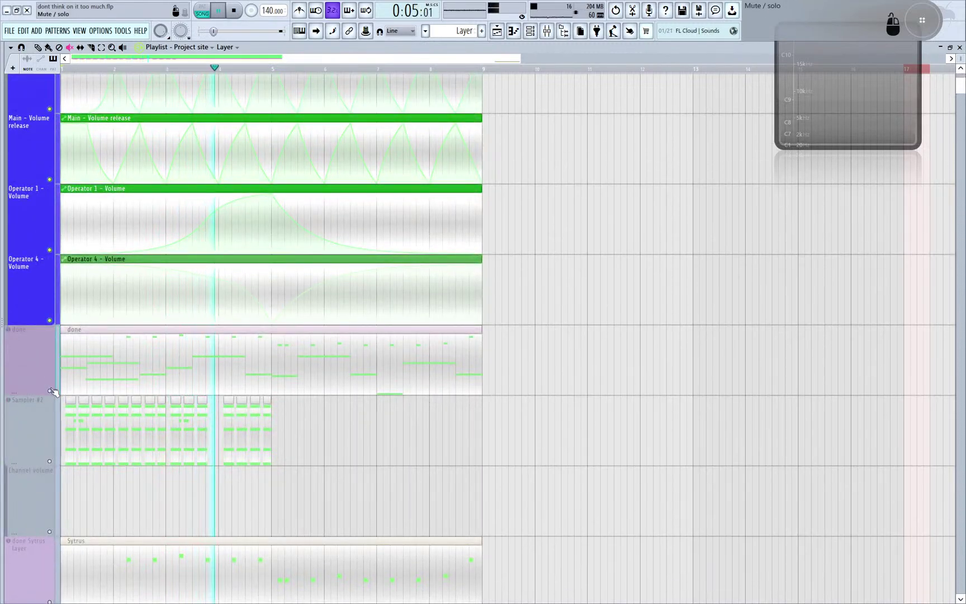
- Unmute the Modulation X and Modulation Y automation clips, then stop playback and return to the draw tool
{"action": "scroll", "coordinate": [483, 390], "scroll_direction": "up", "scroll_amount": 3}
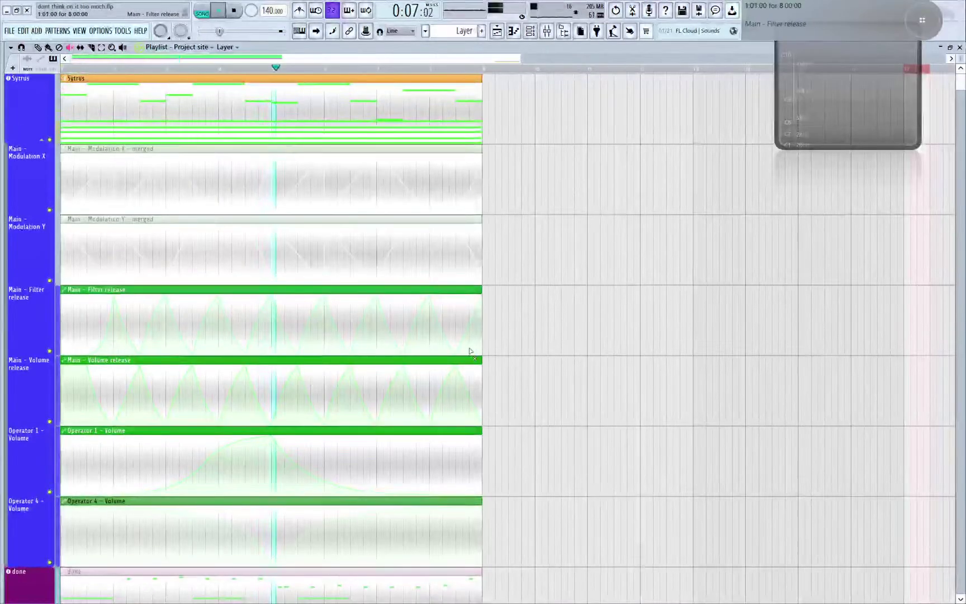
{"action": "left_click_drag", "start_coordinate": [335, 179], "coordinate": [333, 235]}
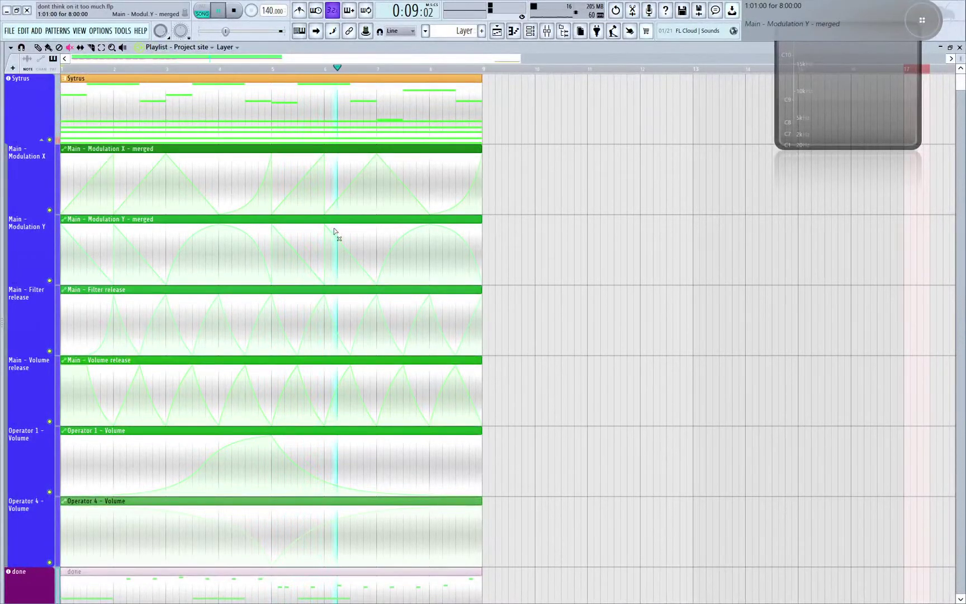
{"action": "key", "text": "space"}
{"action": "key", "text": "p"}
- Reopen and enlarge the Sytrus window on the Operator 1 page, and unmute the Filter 2 send to effects
{"action": "left_click", "coordinate": [27, 101]}
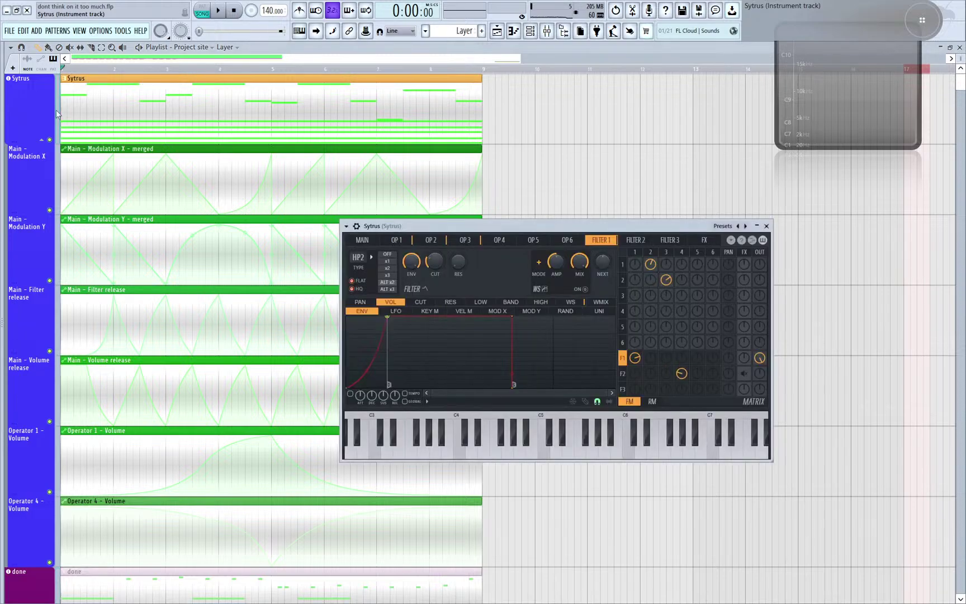
{"action": "left_click_drag", "start_coordinate": [461, 232], "coordinate": [218, 81]}
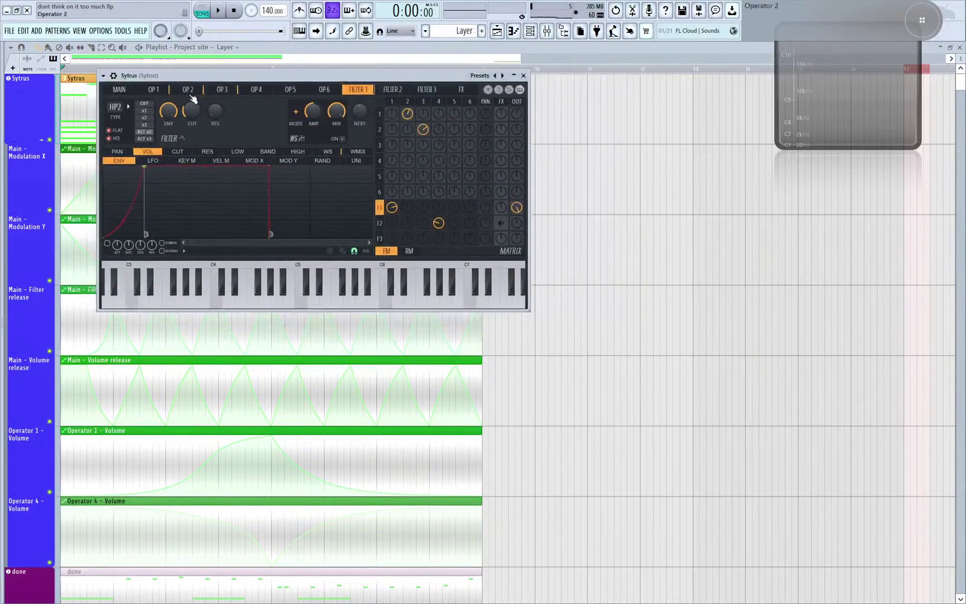
{"action": "left_click", "coordinate": [161, 90]}
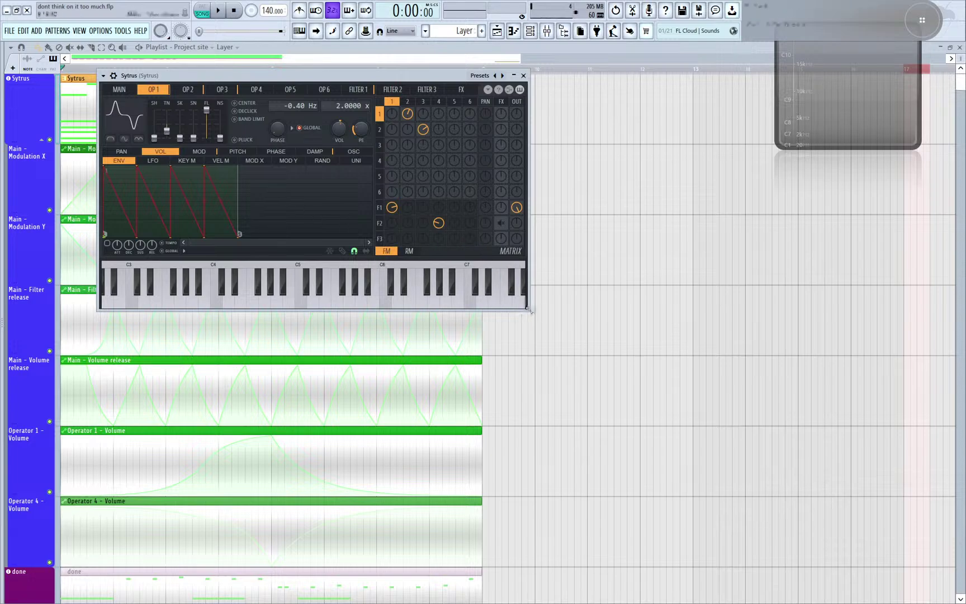
{"action": "left_click_drag", "start_coordinate": [527, 307], "coordinate": [885, 479]}
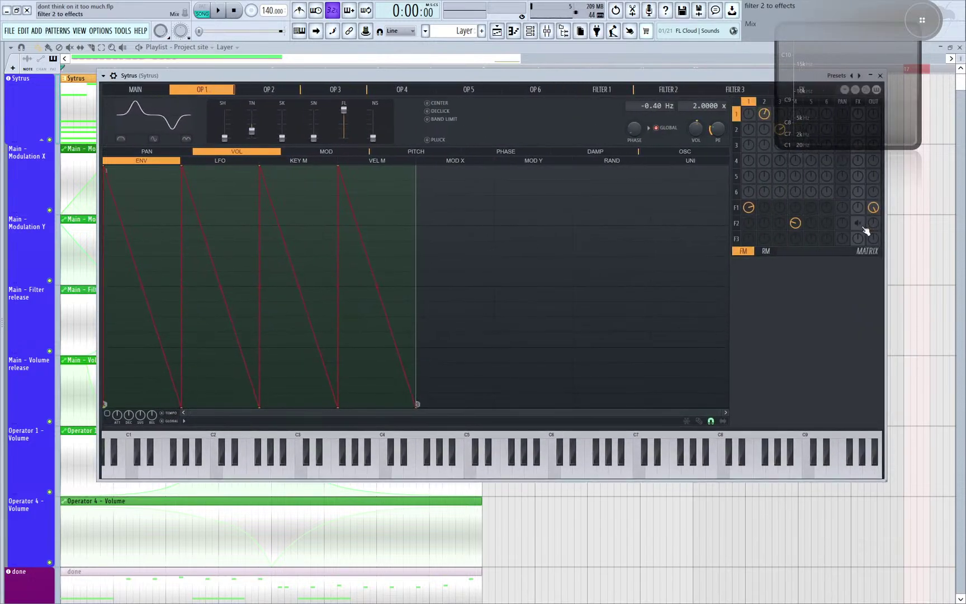
- Look through the options and presets of Operator 1's volume envelope, and switch that envelope on
{"action": "left_click", "coordinate": [185, 421]}
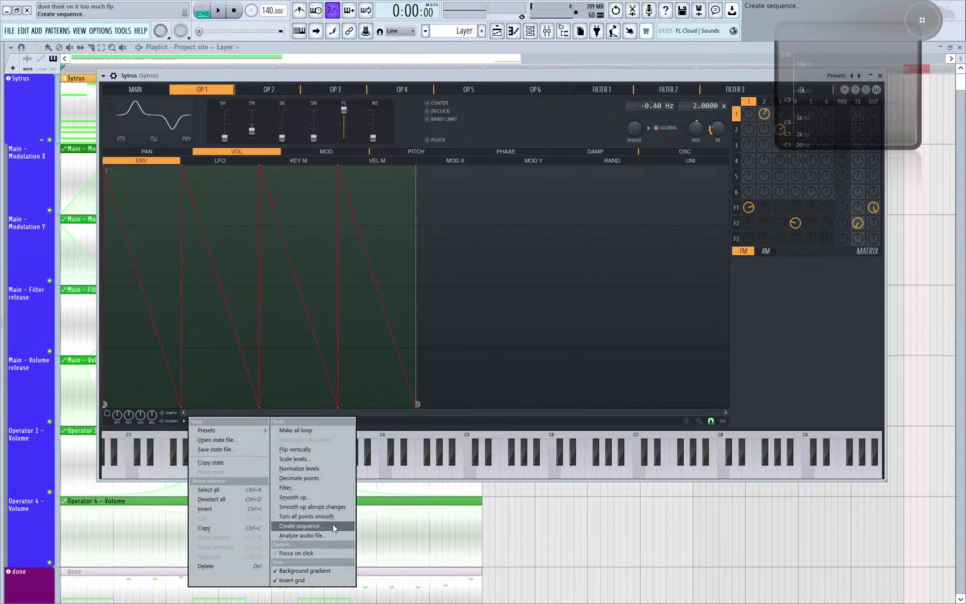
{"action": "mouse_move", "coordinate": [240, 436]}
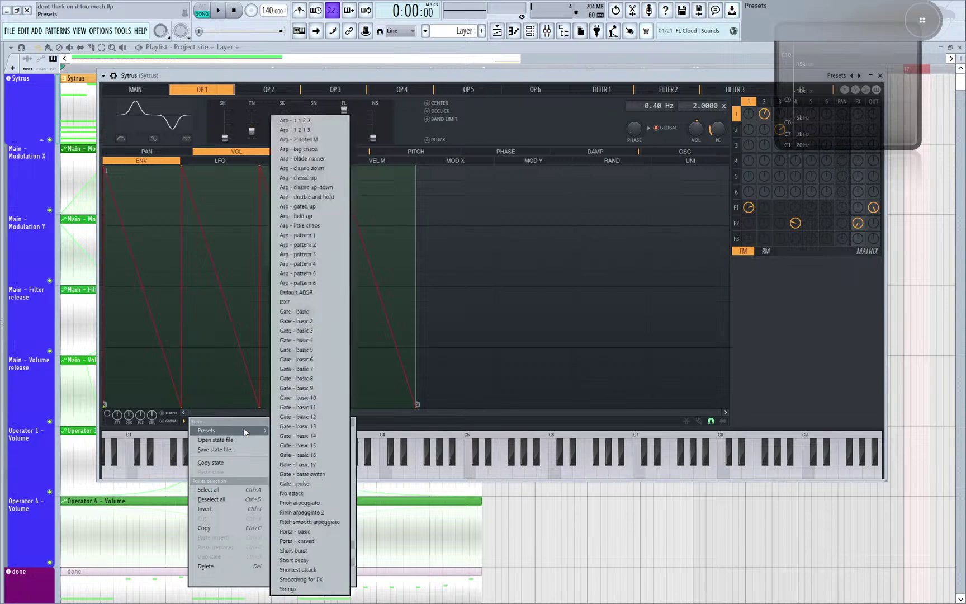
{"action": "left_click", "coordinate": [241, 425]}
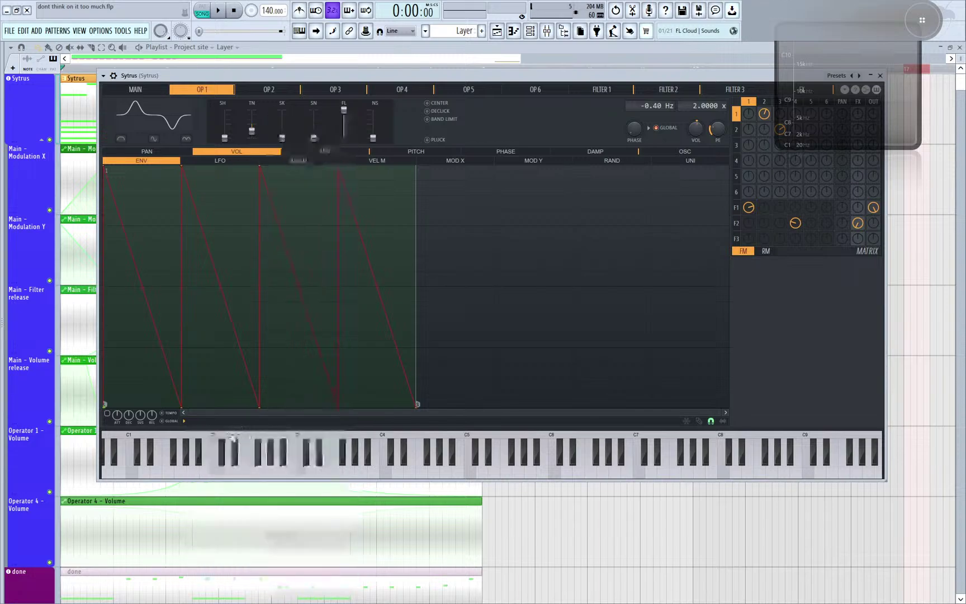
{"action": "left_click", "coordinate": [185, 421]}
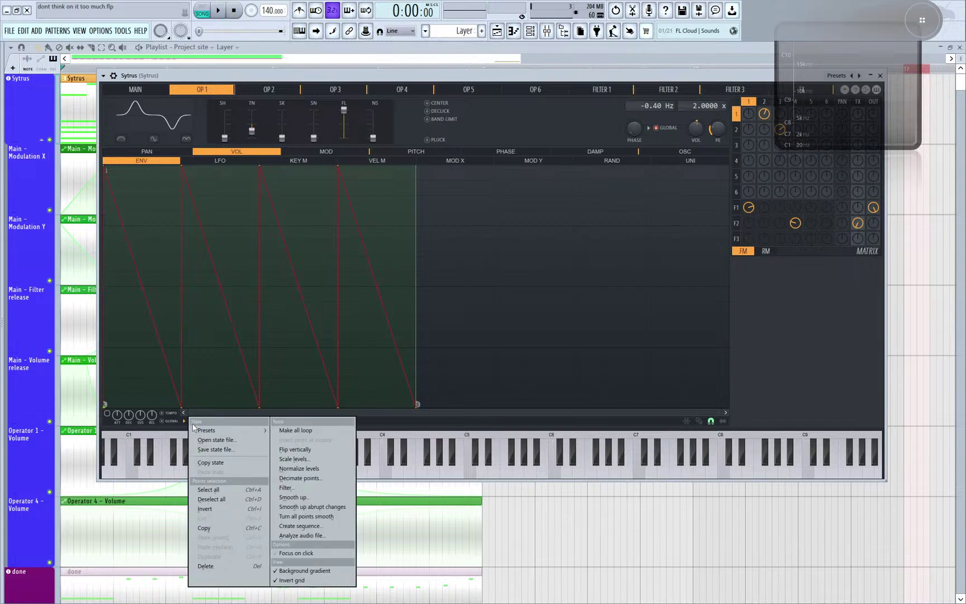
{"action": "left_click", "coordinate": [232, 450]}
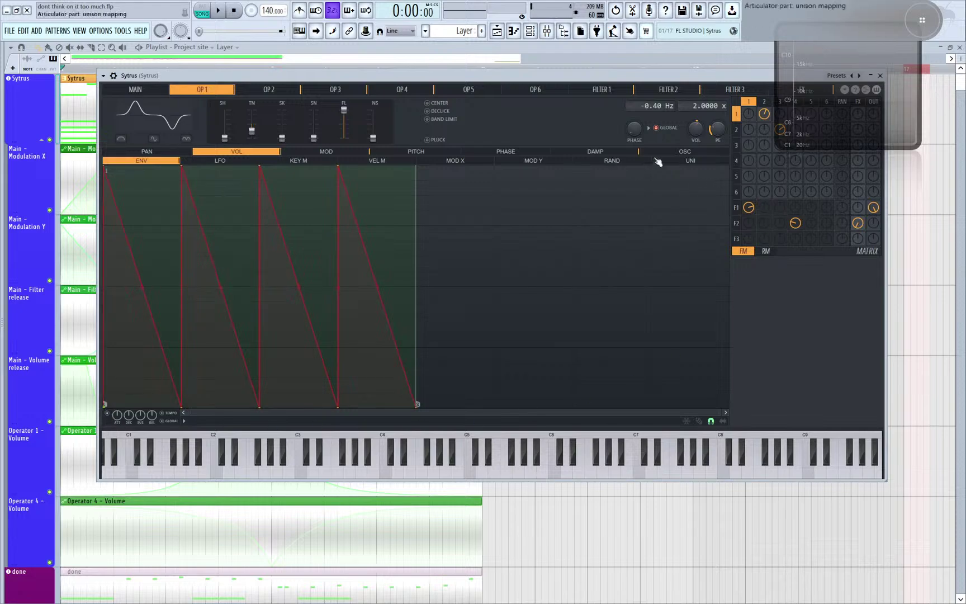
- Turn the volume envelopes of Operators 2 and 3 and Filter 1 back on, checking Operator 4 and Filter 2 as well
{"action": "left_click_drag", "start_coordinate": [541, 76], "coordinate": [485, 106]}
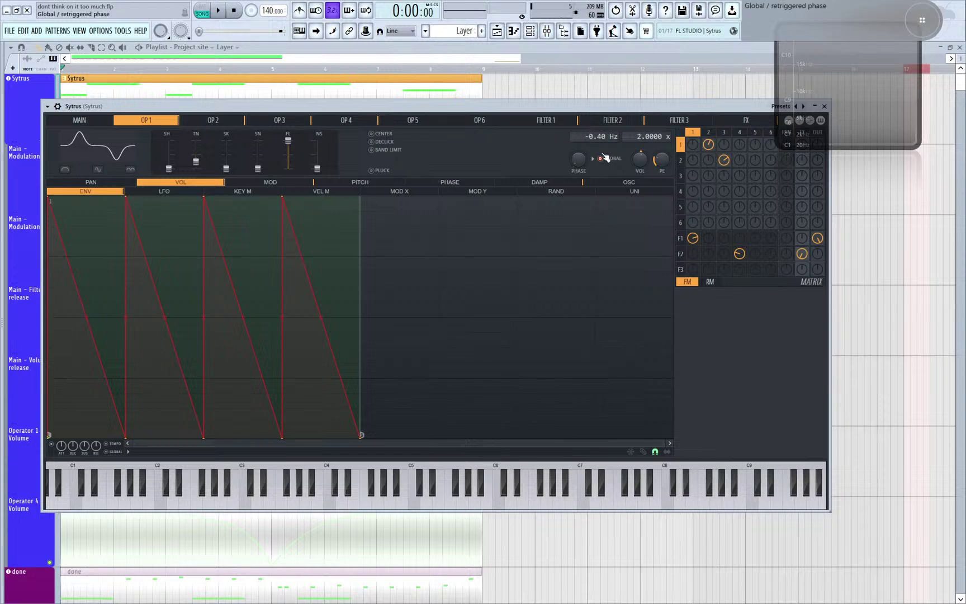
{"action": "left_click", "coordinate": [203, 121]}
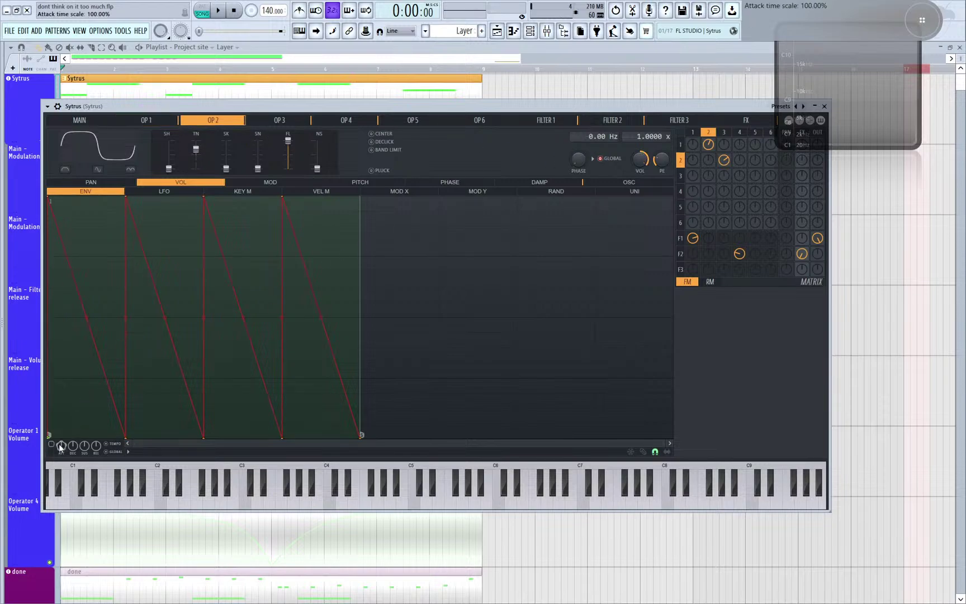
{"action": "left_click", "coordinate": [275, 123]}
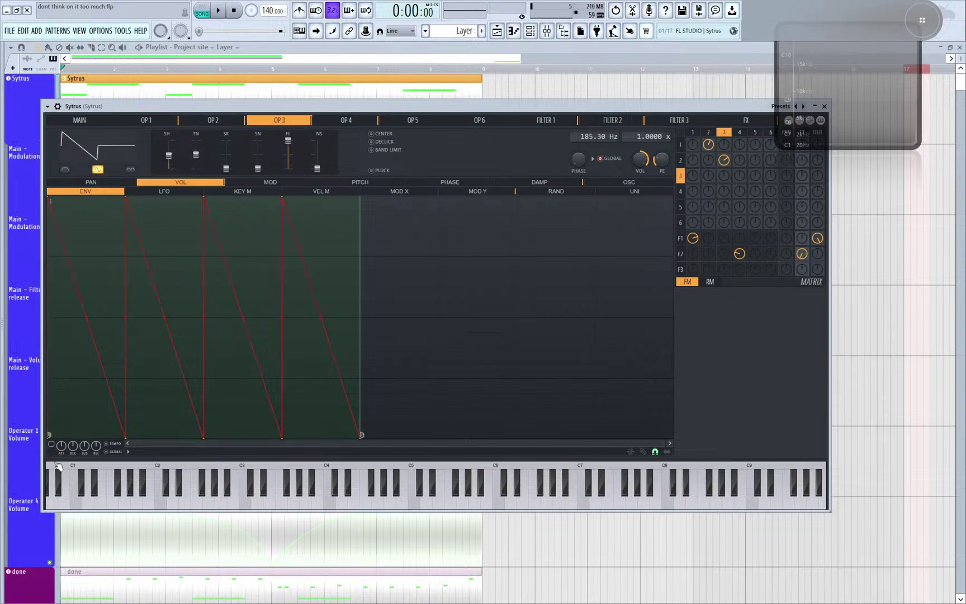
{"action": "left_click", "coordinate": [342, 122]}
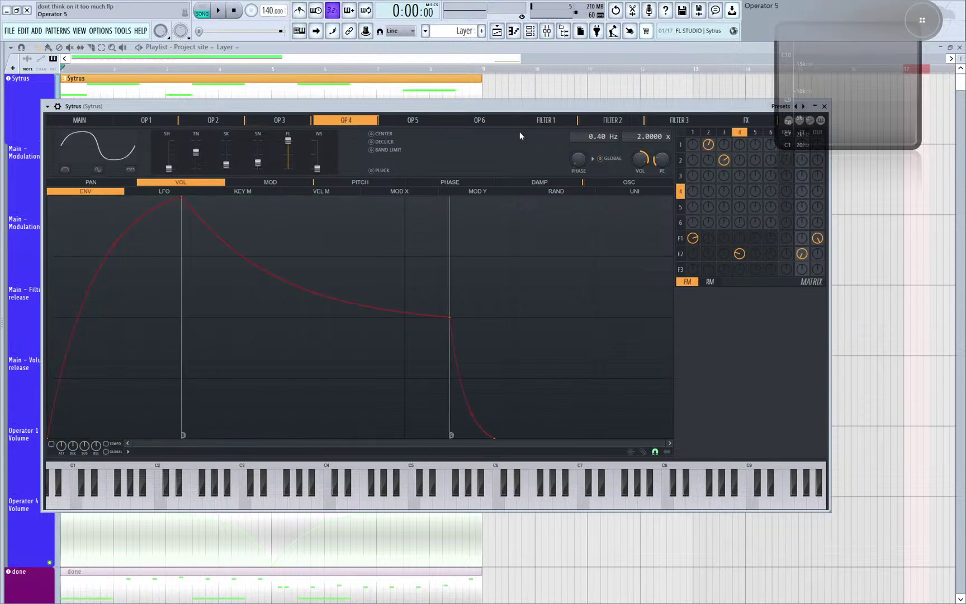
{"action": "left_click", "coordinate": [613, 119]}
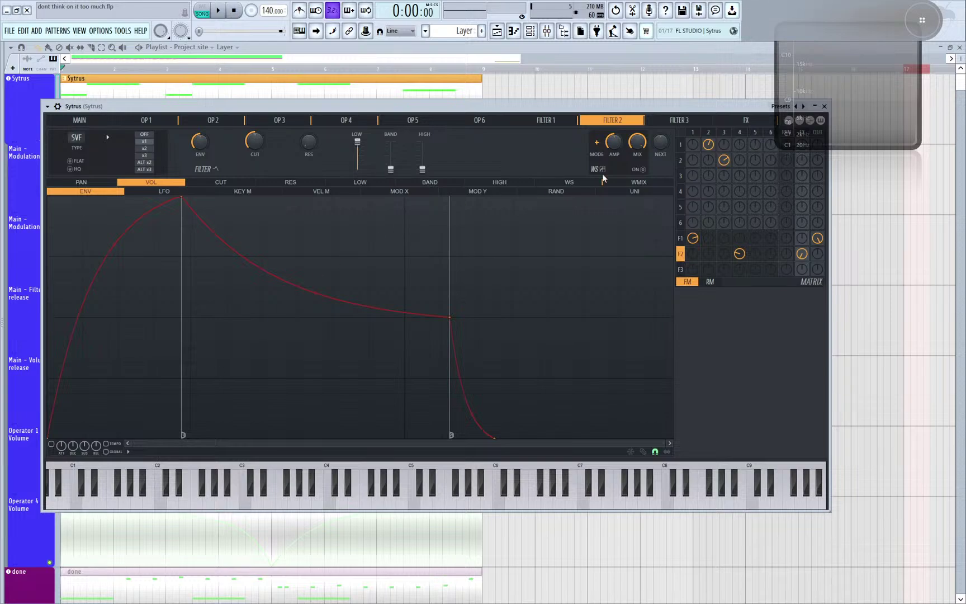
{"action": "left_click", "coordinate": [540, 123]}
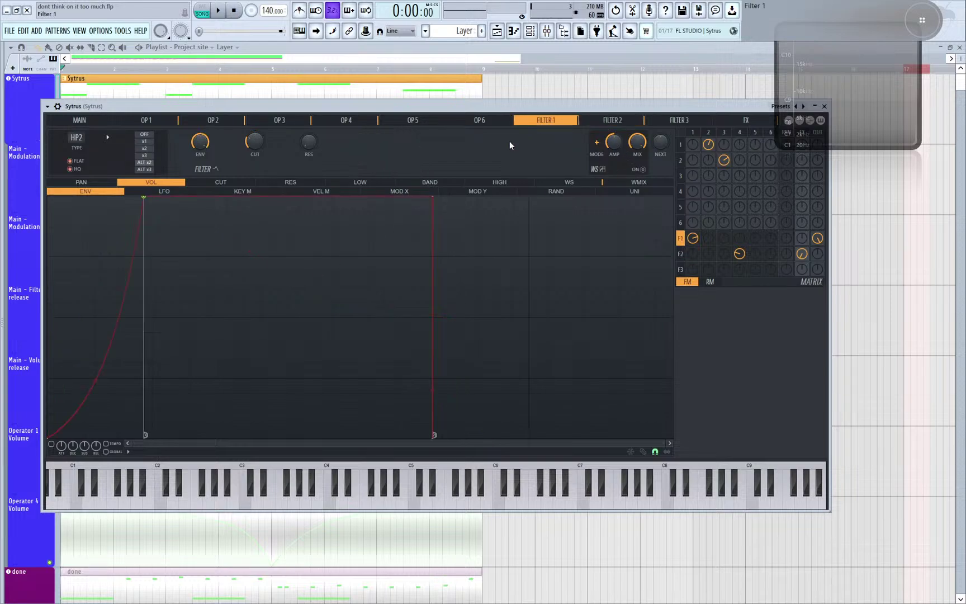
{"action": "left_click", "coordinate": [109, 445]}
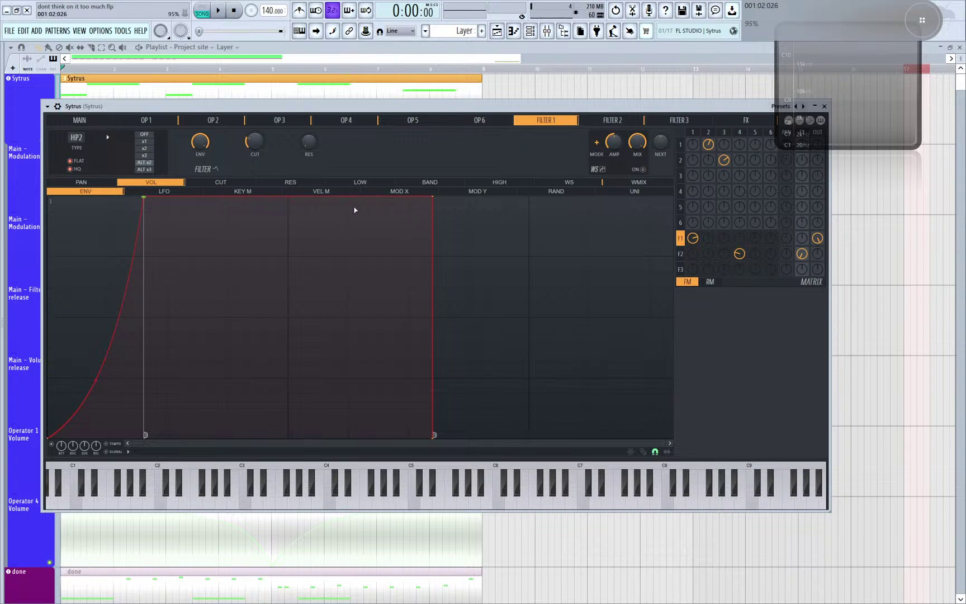
- Mute Filter 1's main output in the Sytrus matrix while the song plays, and restart playback from the beginning
{"action": "key", "text": "space"}
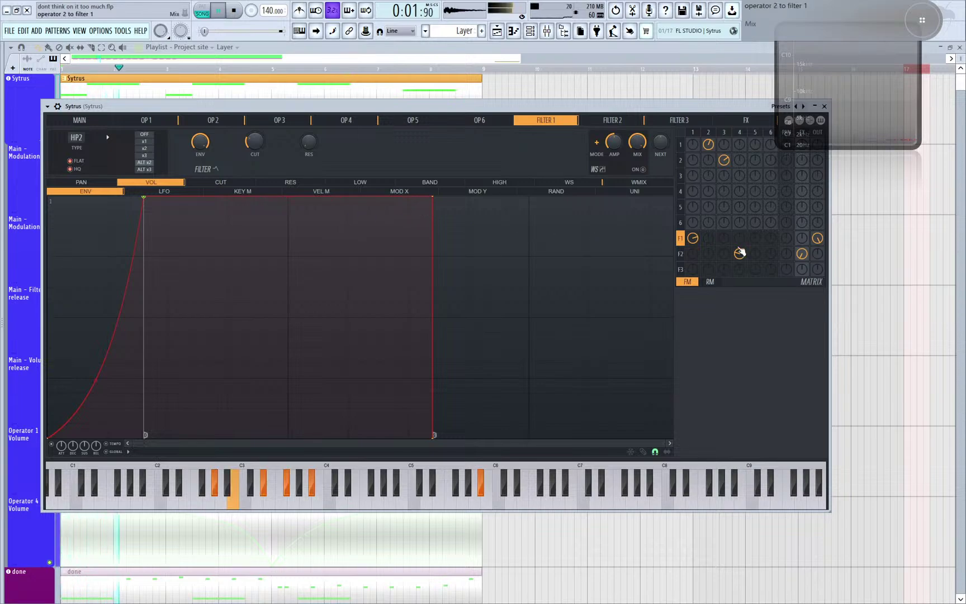
{"action": "right_click", "coordinate": [818, 239]}
{"action": "key", "text": "space"}
{"action": "key", "text": "space"}
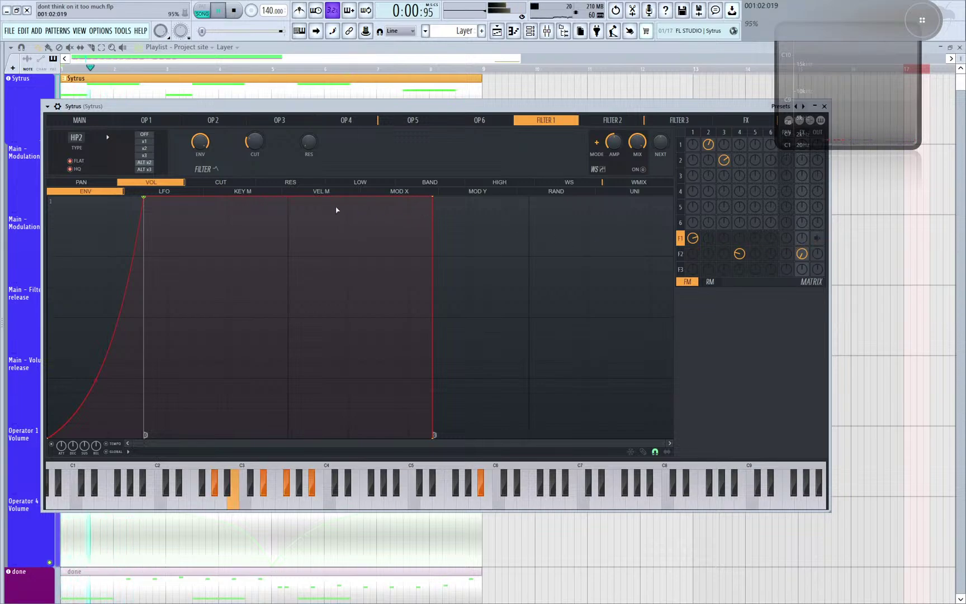
- Unmute Filter 1's main output, mute Filter 2's effects send in the Sytrus matrix, and replay the song to compare
{"action": "key", "text": "space"}
{"action": "key", "text": "space"}
{"action": "key", "text": "space"}
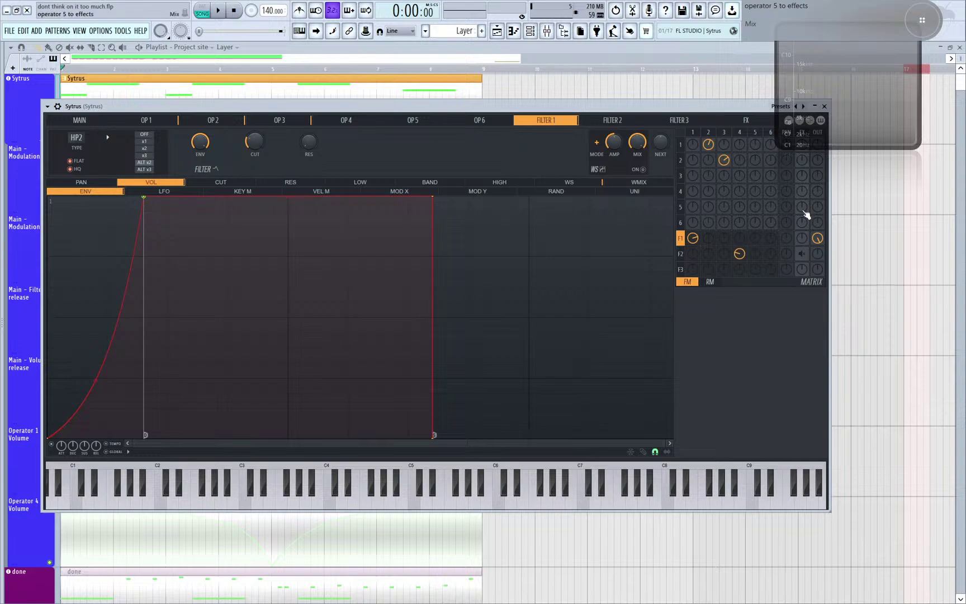
{"action": "key", "text": "space"}
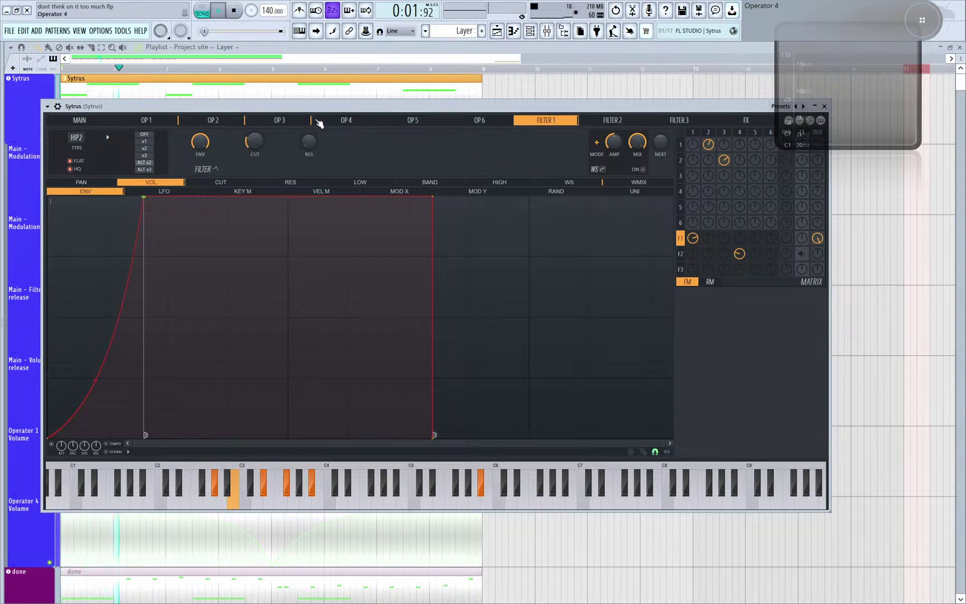
{"action": "key", "text": "space"}
- Shorten the attack of Filter 1's volume envelope, enable sliding, move point 3 to 001:02:000, and play the song
{"action": "left_click_drag", "start_coordinate": [144, 199], "coordinate": [87, 197]}
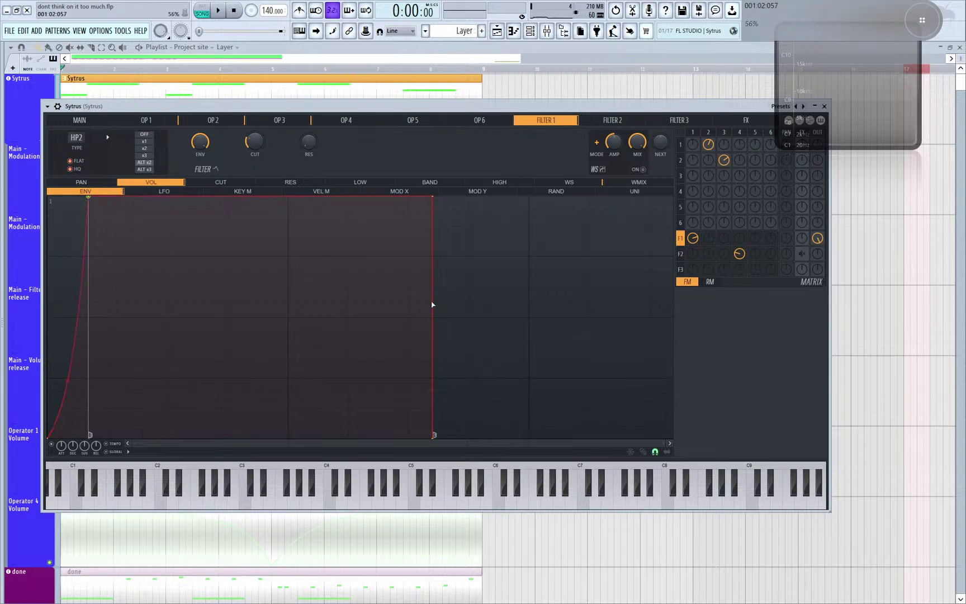
{"action": "left_click", "coordinate": [667, 452]}
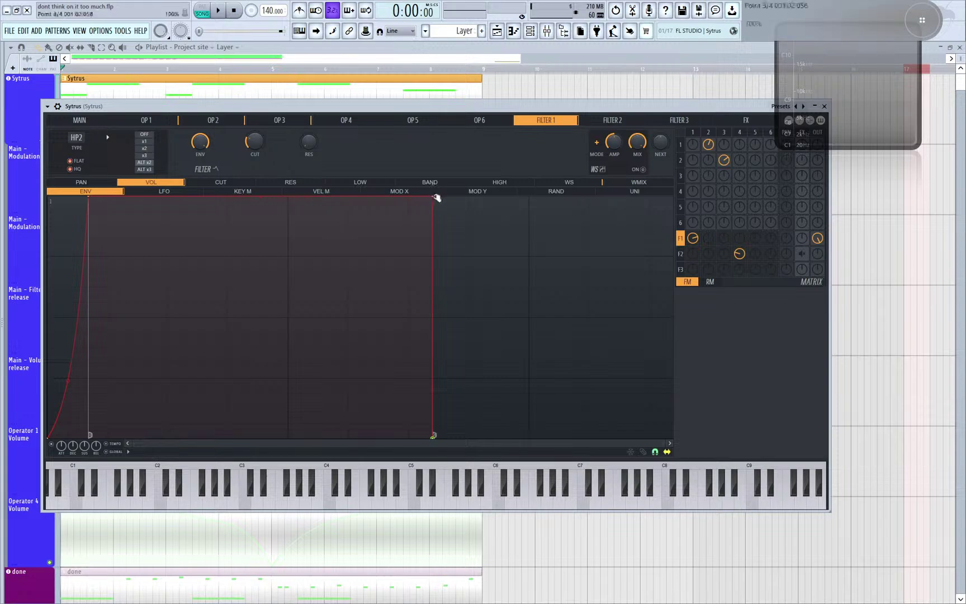
{"action": "left_click_drag", "start_coordinate": [433, 195], "coordinate": [266, 182]}
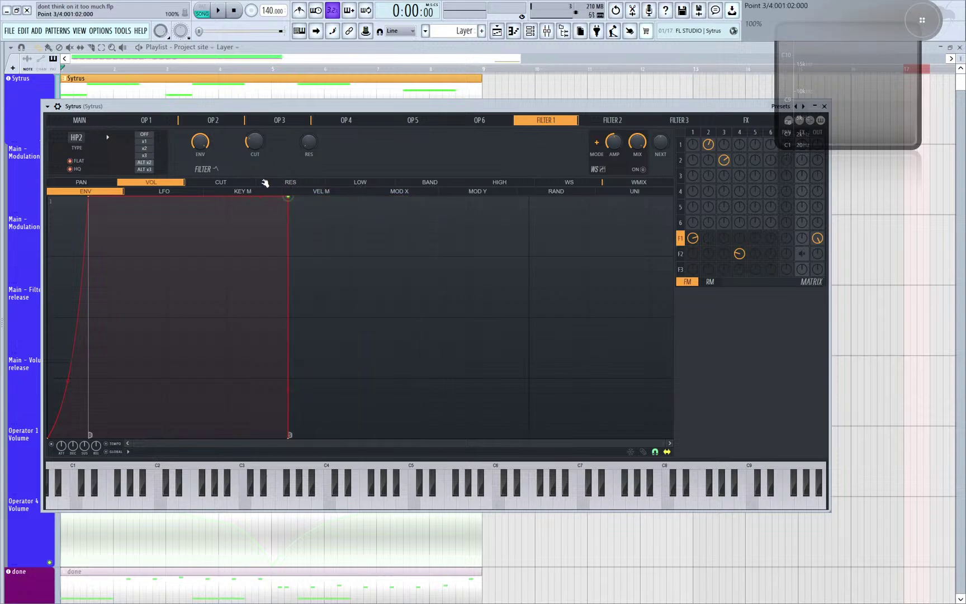
{"action": "key", "text": "space"}
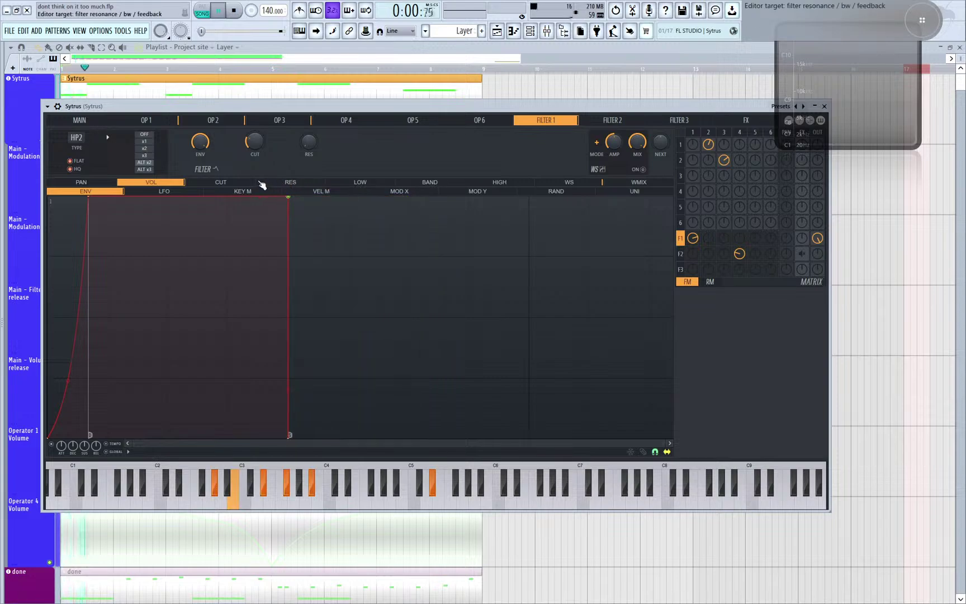
{"action": "left_click_drag", "start_coordinate": [128, 106], "coordinate": [132, 61]}
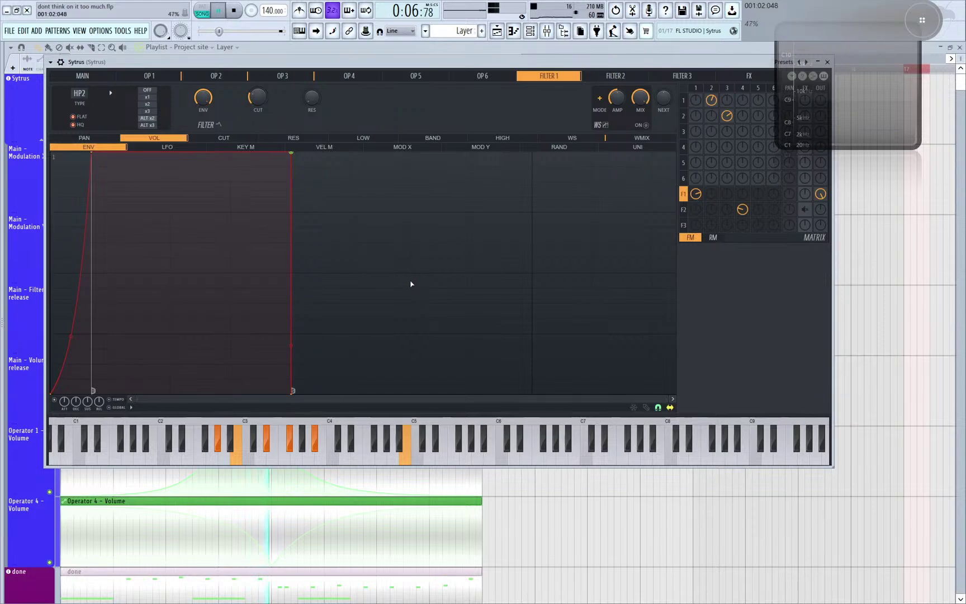
- Try other cutoff and resonance amounts and the waveshaper on Filter 1 while the song plays, undoing the cutoff changes
{"action": "mouse_move", "coordinate": [258, 97]}
{"action": "left_mouse_down"}
{"action": "mouse_move", "coordinate": [257, 87]}
{"action": "mouse_move", "coordinate": [258, 107]}
{"action": "left_mouse_up"}
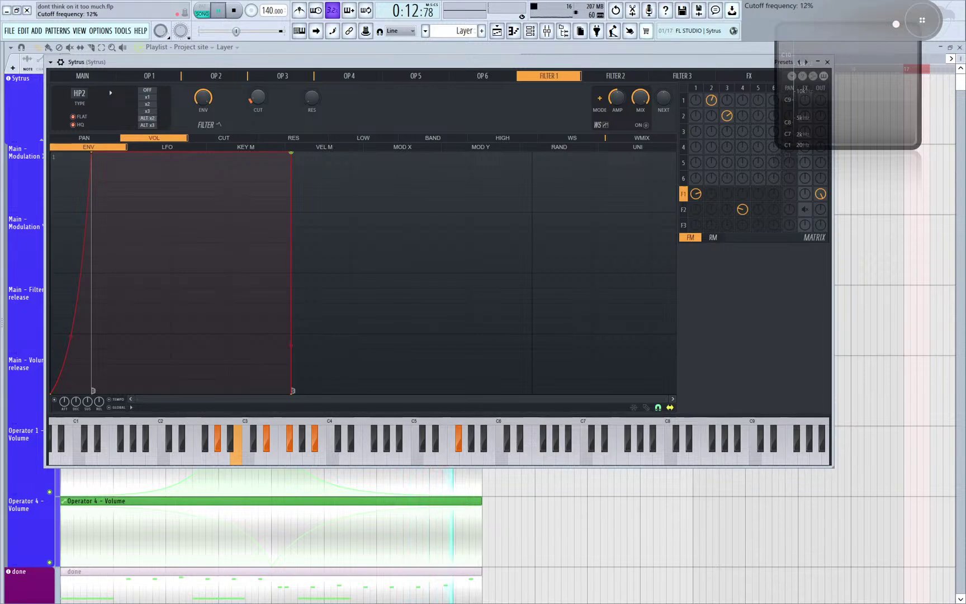
{"action": "key", "text": "ctrl+z"}
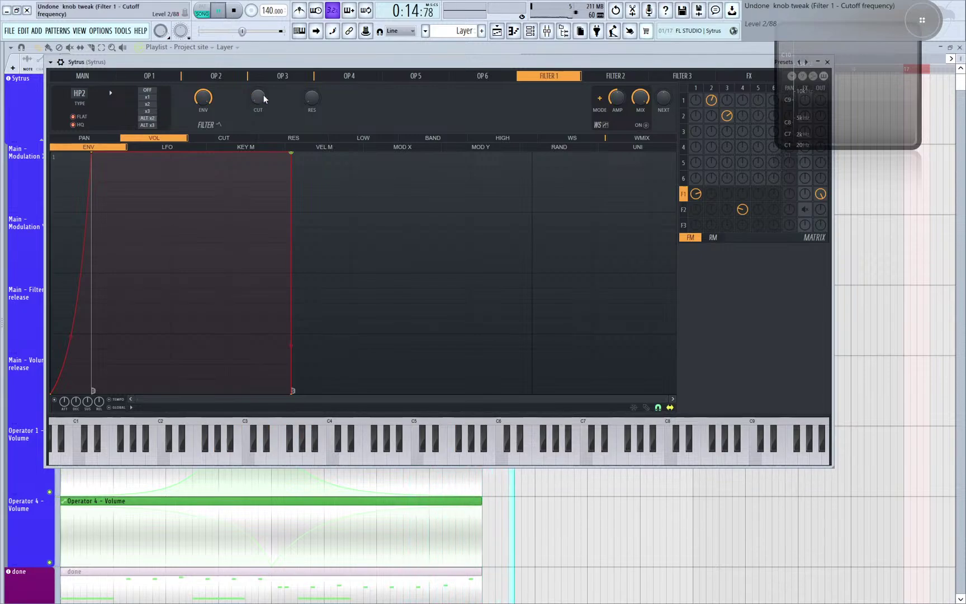
{"action": "key", "text": "ctrl+z"}
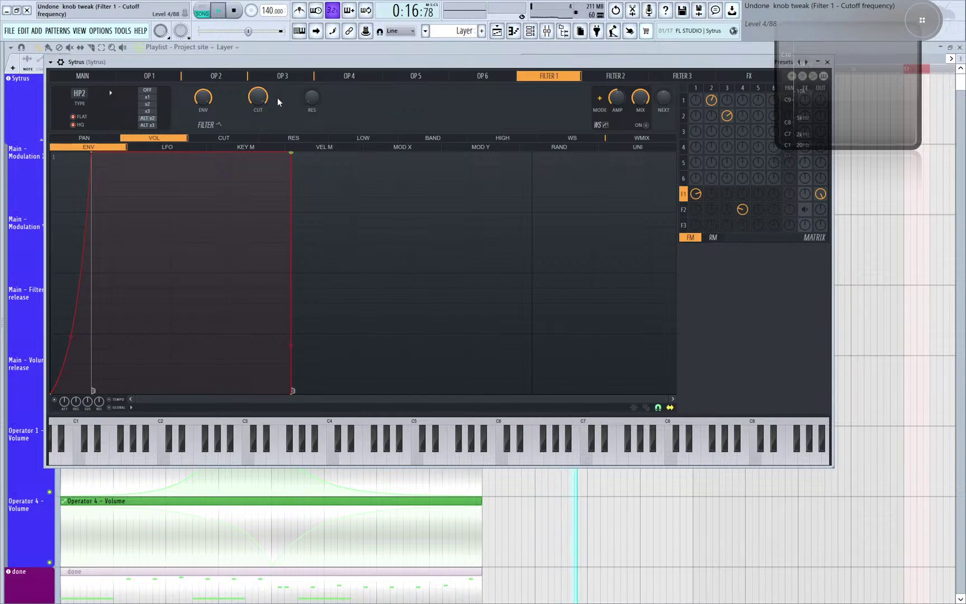
{"action": "key", "text": "ctrl+z"}
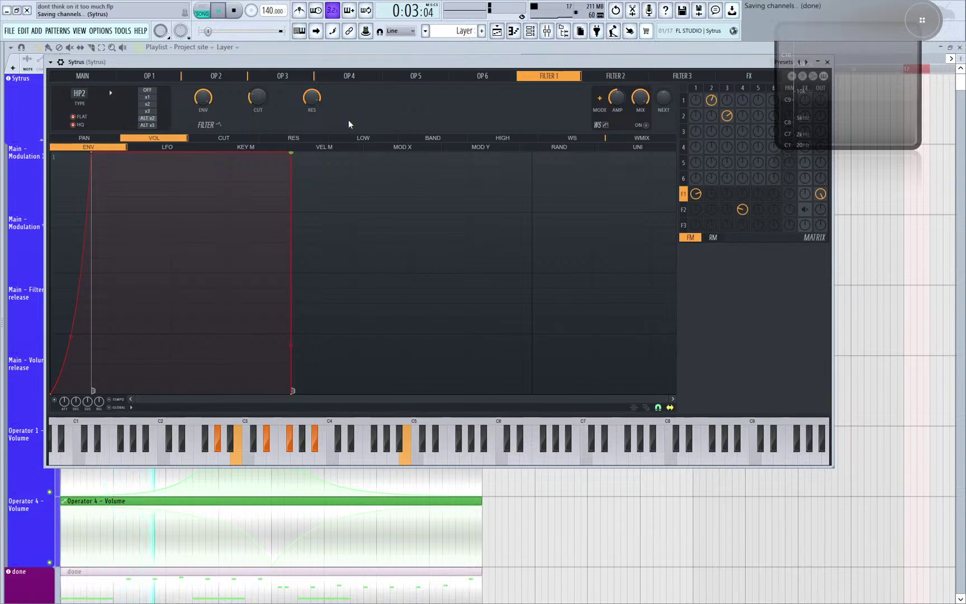
{"action": "left_click", "coordinate": [646, 126]}
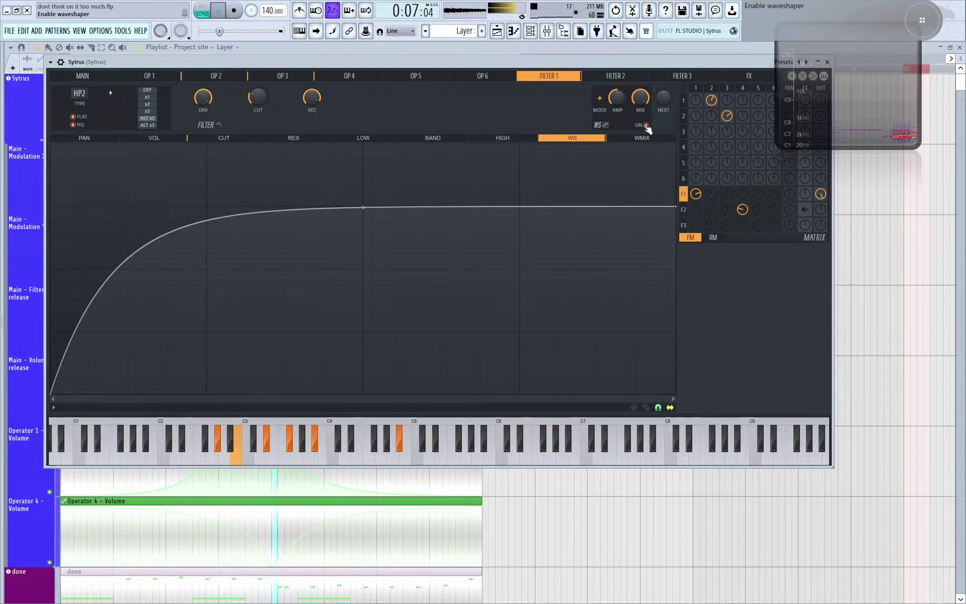
{"action": "key", "text": "space"}
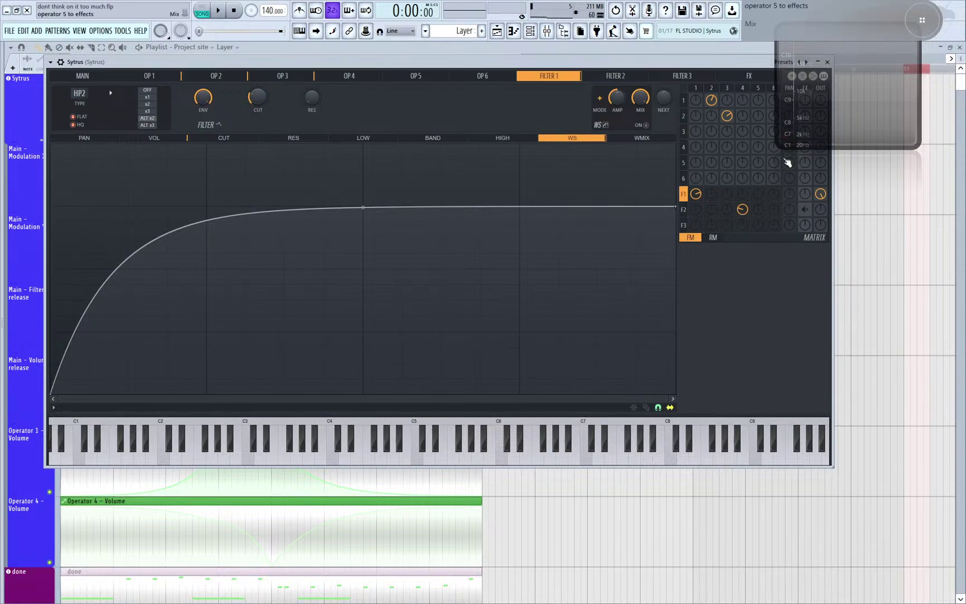
- Reposition the Sytrus window clear of the analyzer and look through its operator, filter and effects pages
{"action": "left_click_drag", "start_coordinate": [509, 61], "coordinate": [495, 153]}
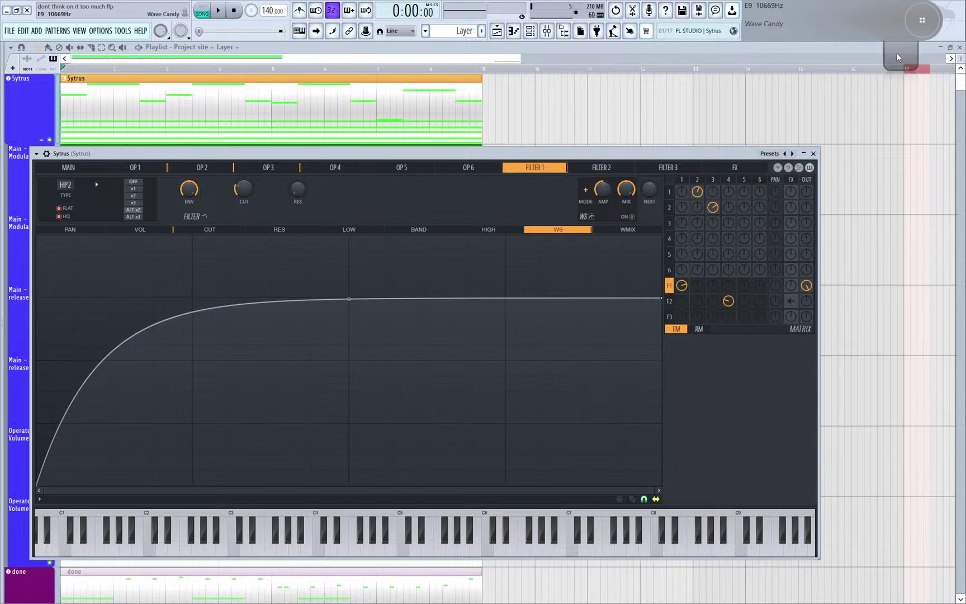
{"action": "left_click_drag", "start_coordinate": [406, 155], "coordinate": [435, 90]}
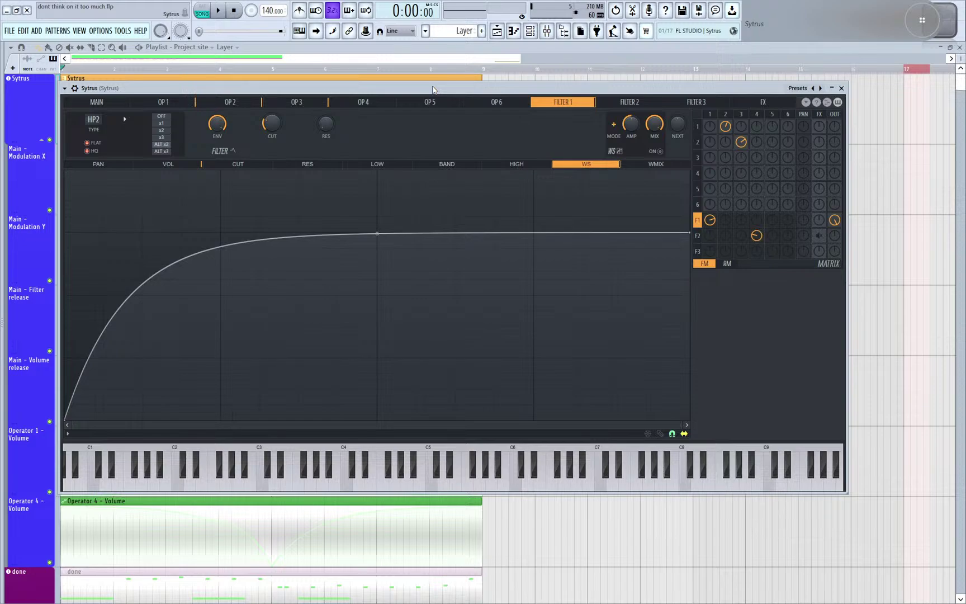
{"action": "left_click_drag", "start_coordinate": [152, 107], "coordinate": [575, 102]}
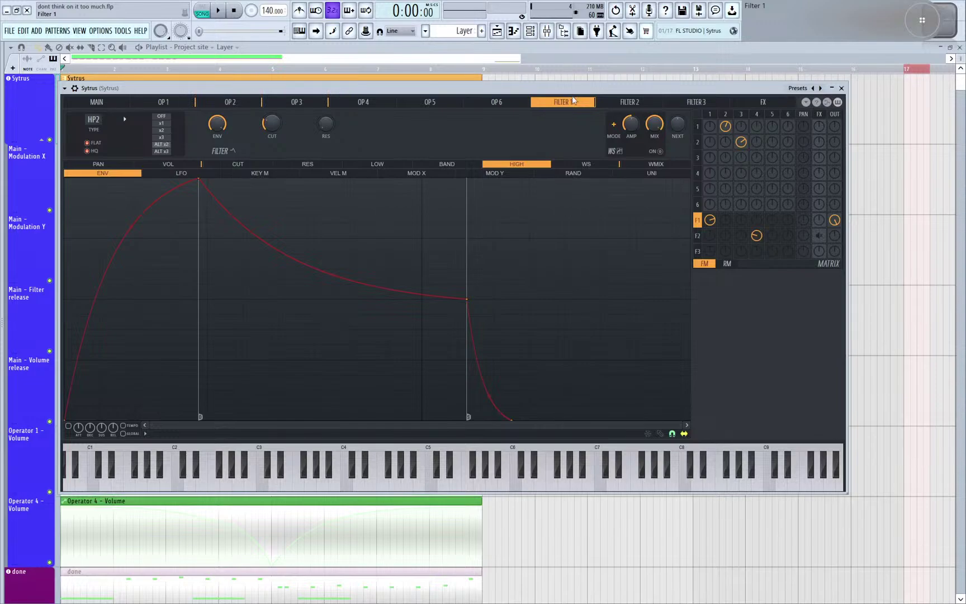
{"action": "left_click", "coordinate": [756, 106]}
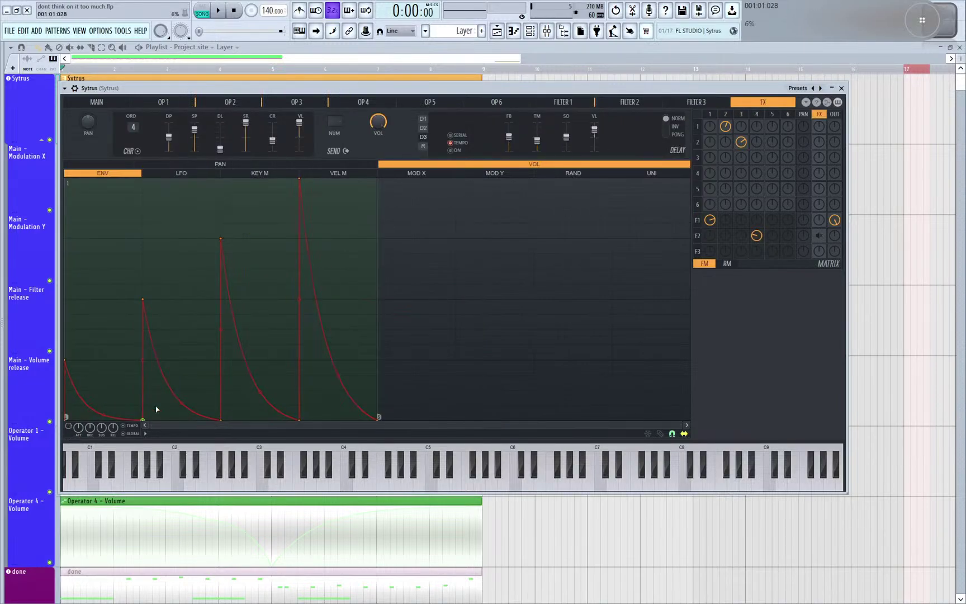
- Unmute Filter 2's effects send, mute Filter 1's main output, and switch on the effects volume envelope while the song plays
{"action": "left_click_drag", "start_coordinate": [822, 237], "coordinate": [810, 241]}
{"action": "key", "text": "space"}
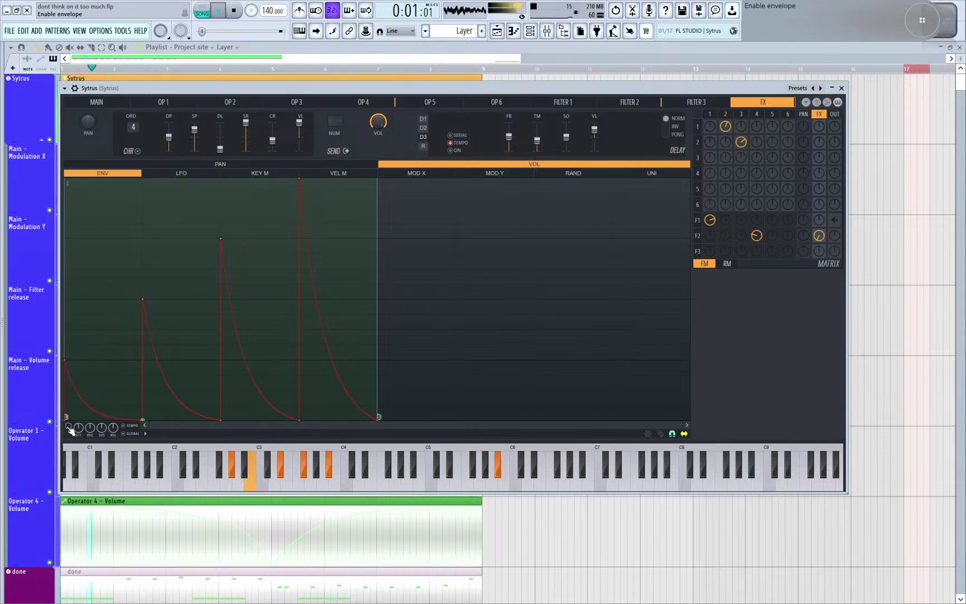
{"action": "left_click", "coordinate": [70, 428]}
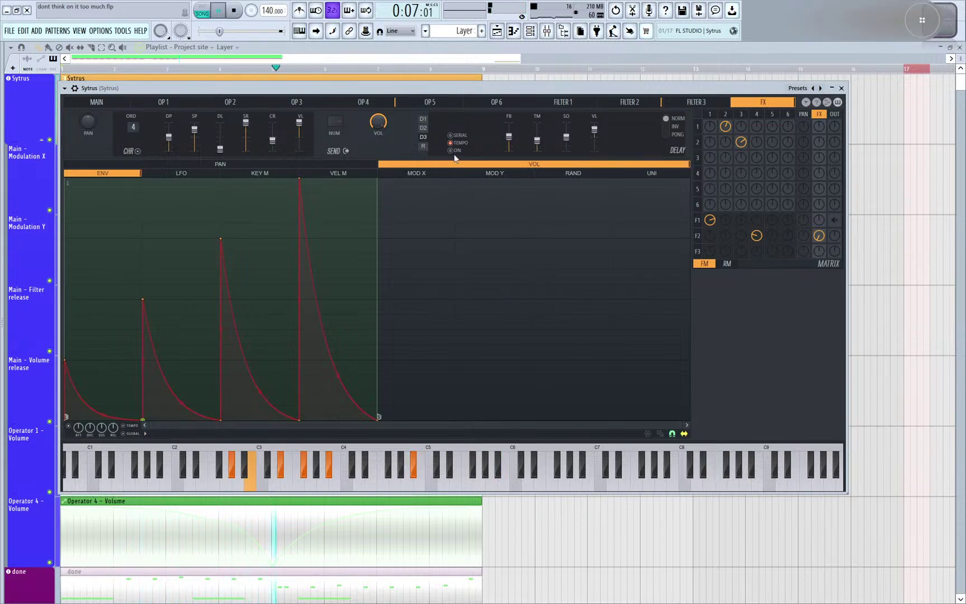
{"action": "key", "text": "space"}
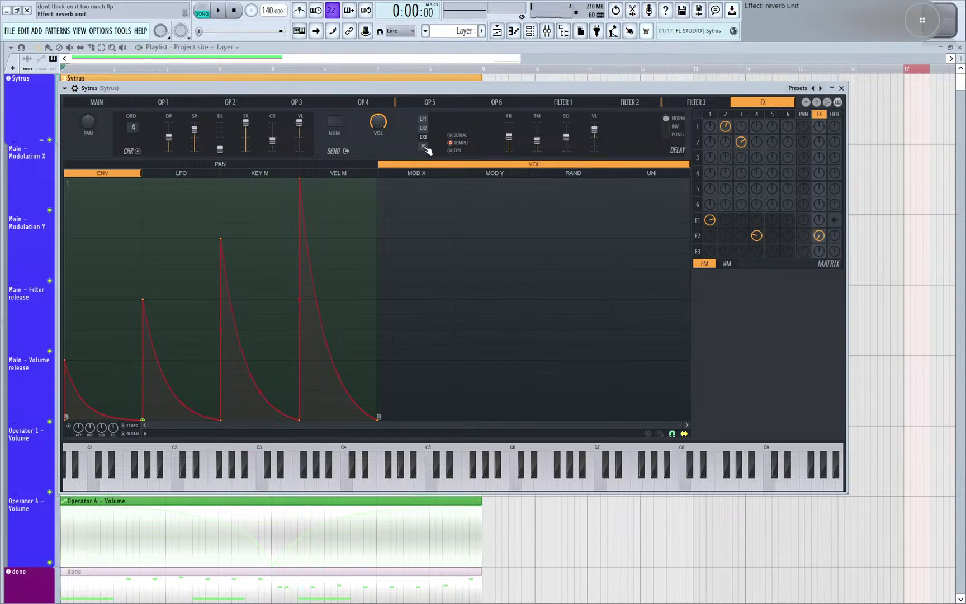
- Close the Sytrus window and show the instrument of the done track, placed clear of the track headers
{"action": "left_click_drag", "start_coordinate": [317, 88], "coordinate": [258, 130]}
{"action": "left_click", "coordinate": [732, 120]}
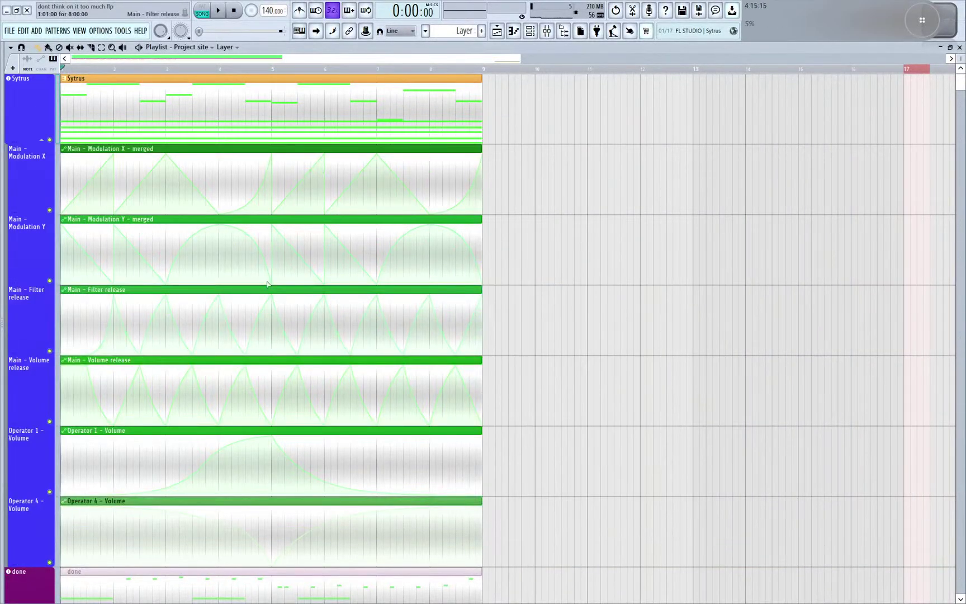
{"action": "scroll", "coordinate": [239, 261], "scroll_direction": "down", "scroll_amount": 5}
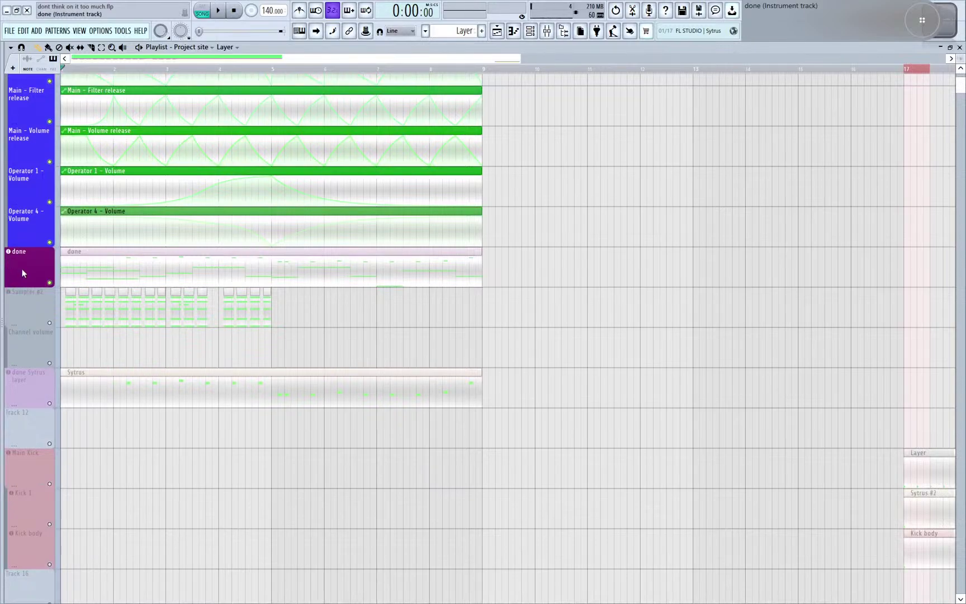
{"action": "left_click", "coordinate": [23, 273]}
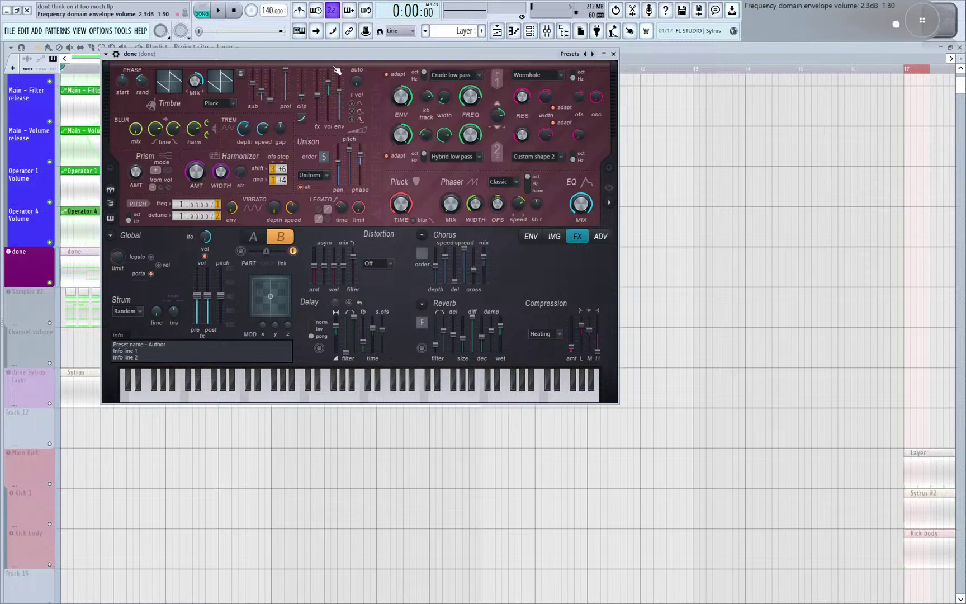
{"action": "left_click_drag", "start_coordinate": [330, 57], "coordinate": [431, 59]}
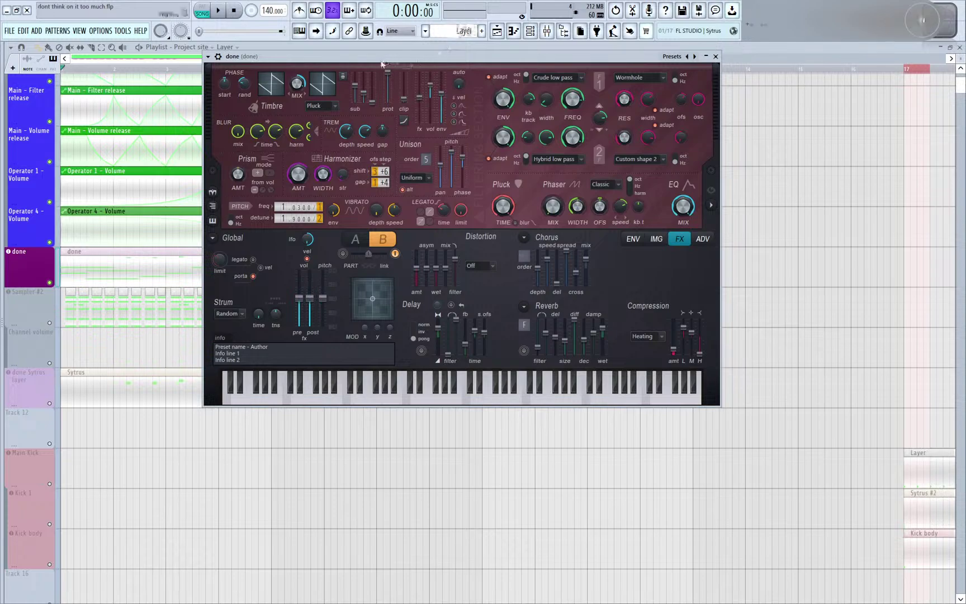
{"action": "left_click_drag", "start_coordinate": [383, 61], "coordinate": [314, 69]}
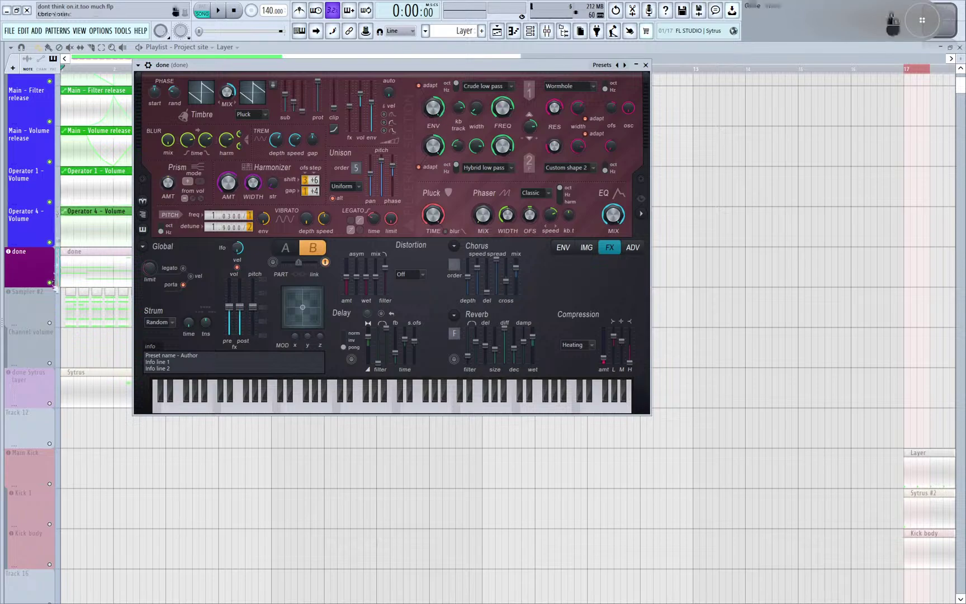
- Solo the done track, unmute its clip, and listen to it before pausing the song
{"action": "right_click", "coordinate": [50, 282]}
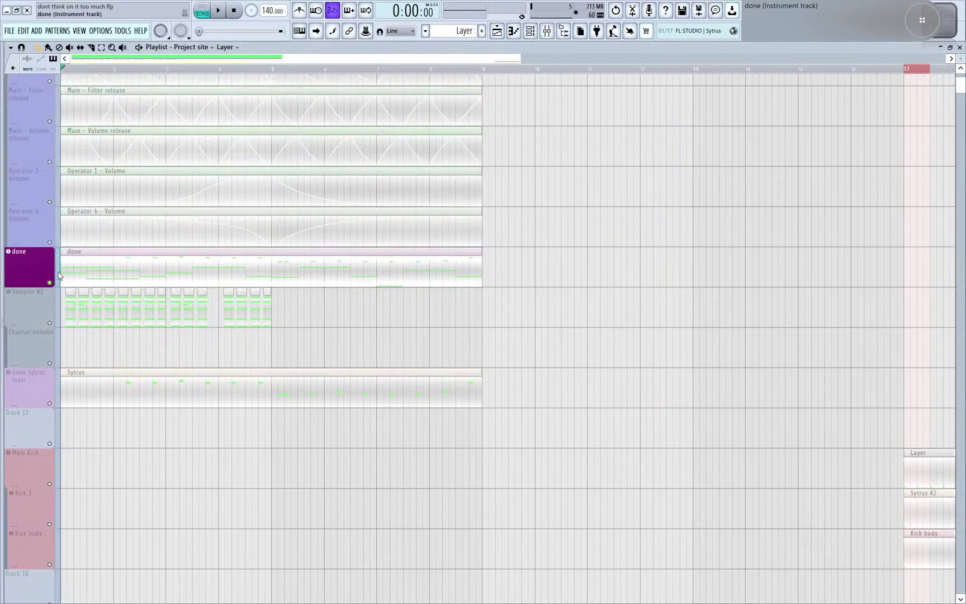
{"action": "left_click", "coordinate": [120, 279]}
{"action": "key", "text": "space"}
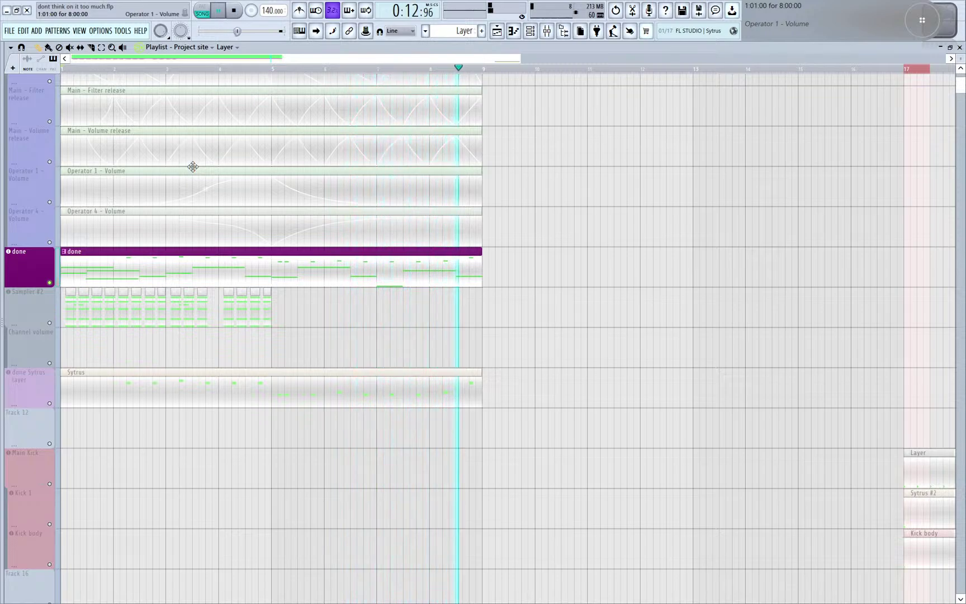
{"action": "left_click", "coordinate": [219, 11]}
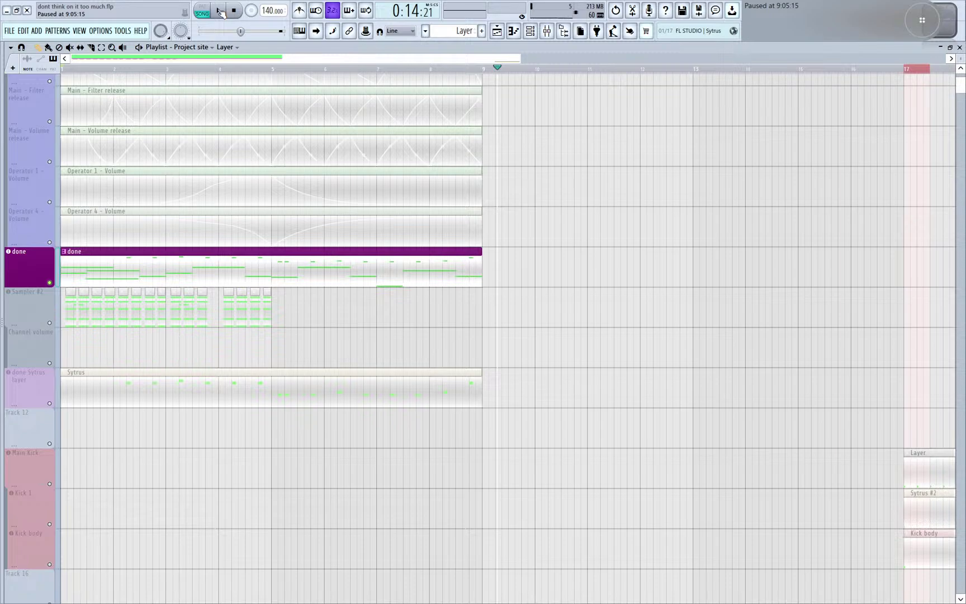
- Look at the done instrument again, move it aside, and set the playback position to bar 5
{"action": "left_click", "coordinate": [22, 264]}
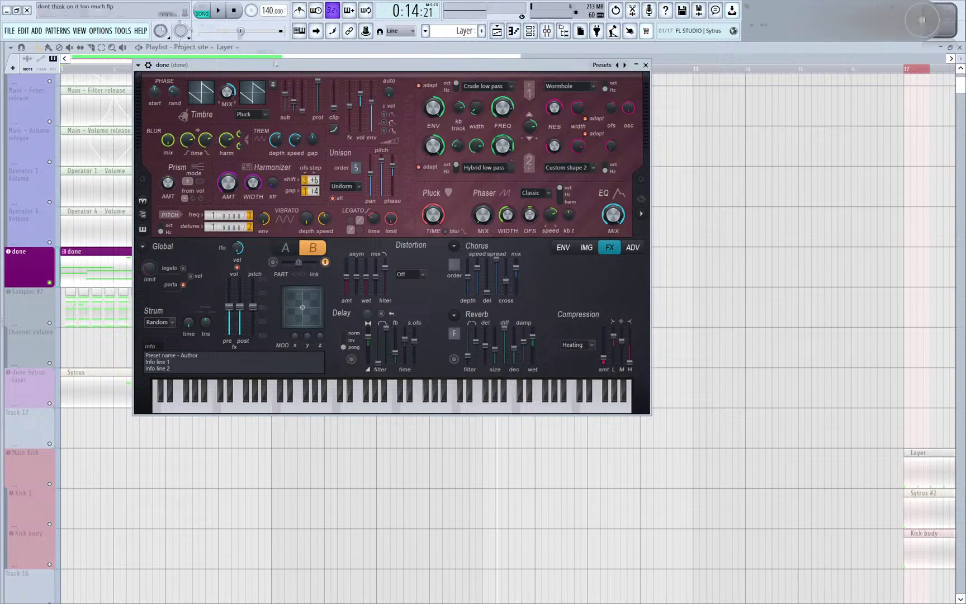
{"action": "left_click_drag", "start_coordinate": [279, 66], "coordinate": [552, 455]}
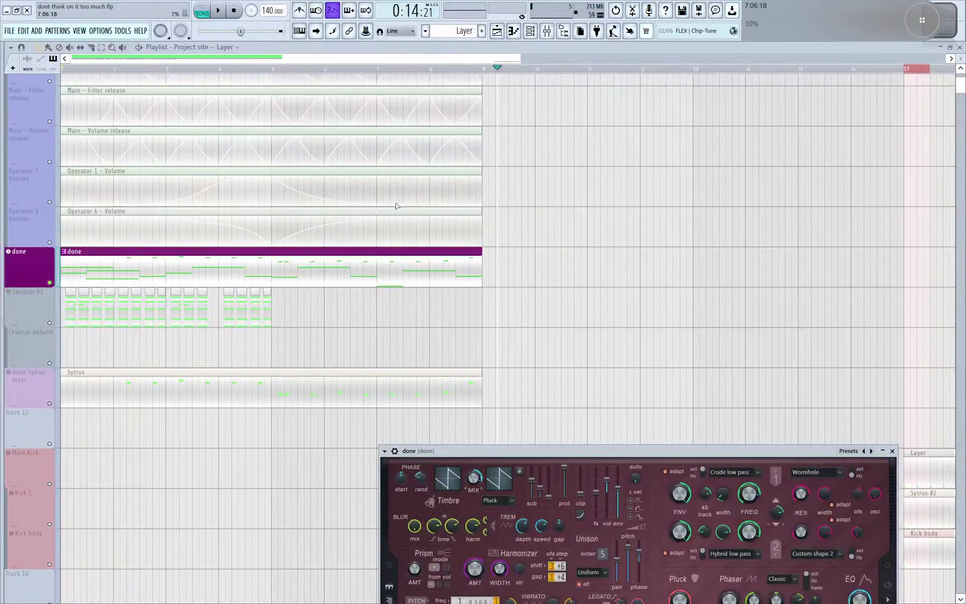
{"action": "left_click", "coordinate": [272, 69]}
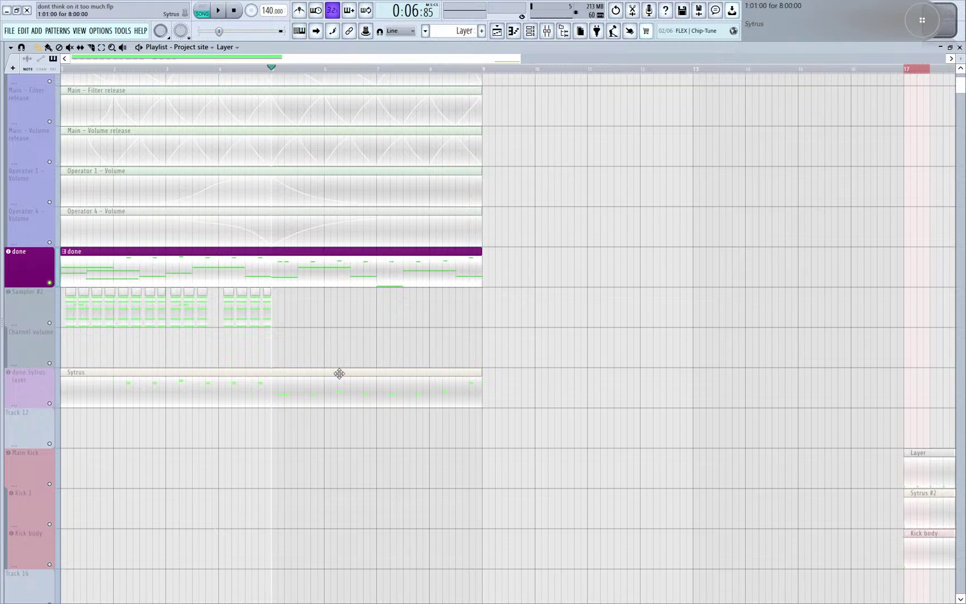
- Solo the Sampler #2 track, bring its first clips into view, and open its channel settings
{"action": "scroll", "coordinate": [319, 337], "scroll_direction": "up", "scroll_amount": 2}
{"action": "scroll", "coordinate": [327, 329], "scroll_direction": "up", "scroll_amount": 2}
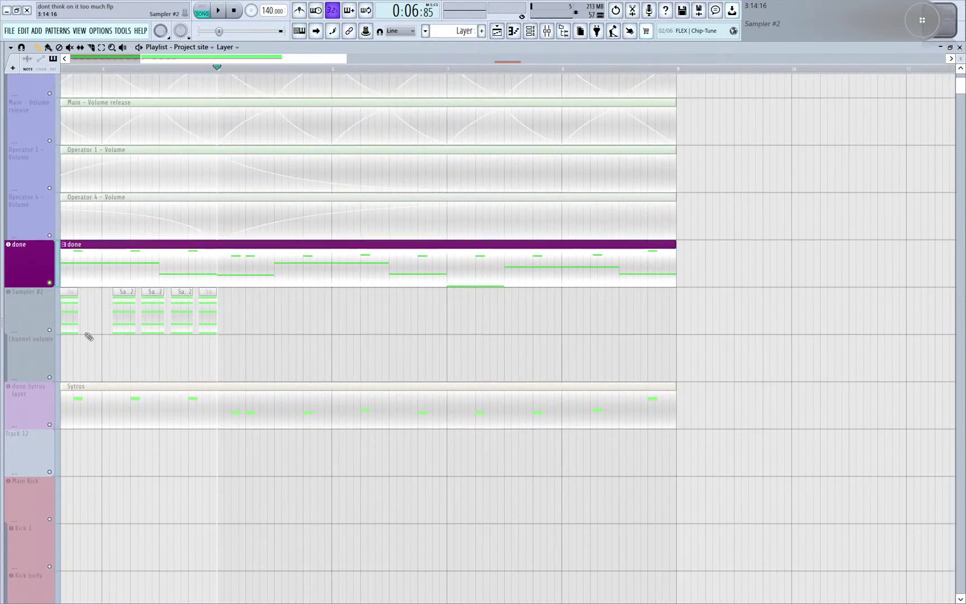
{"action": "left_click", "coordinate": [50, 330]}
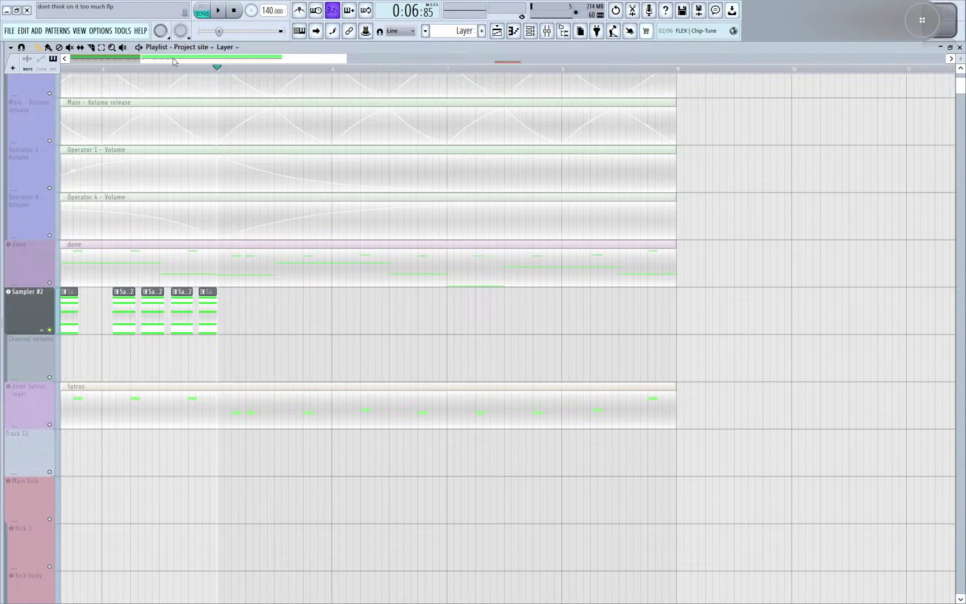
{"action": "left_click_drag", "start_coordinate": [174, 61], "coordinate": [3, 84]}
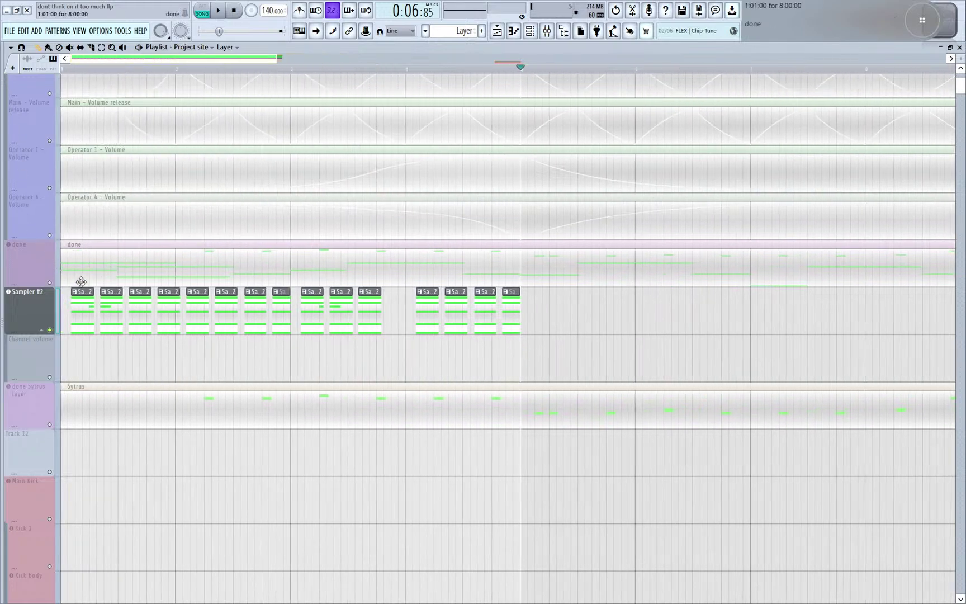
{"action": "left_click", "coordinate": [29, 307]}
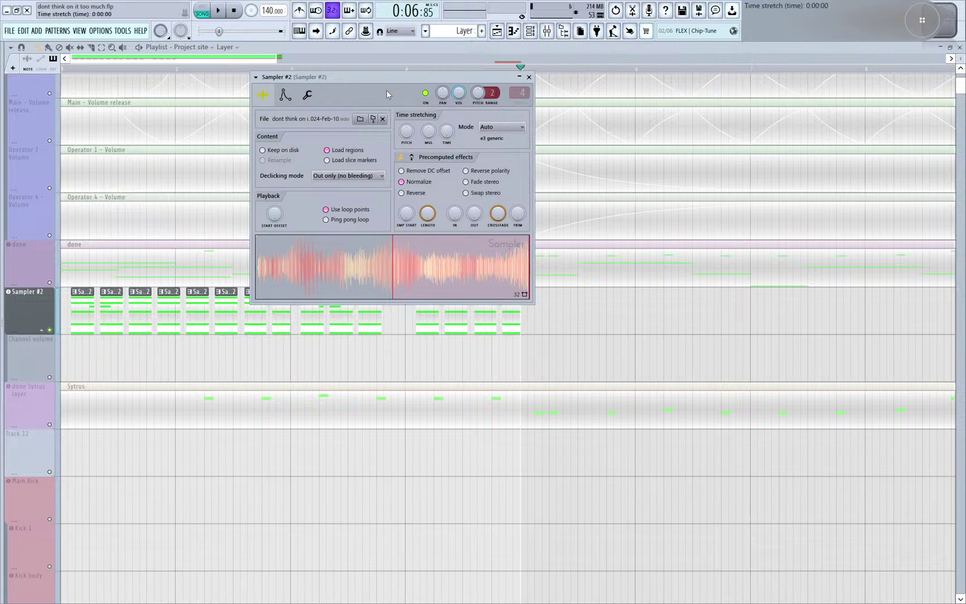
- Move the Sampler #2 window clear of the clips, open the first Sampler #2 clip's notes in the piano roll, and switch to pattern playback
{"action": "left_click_drag", "start_coordinate": [362, 78], "coordinate": [515, 71]}
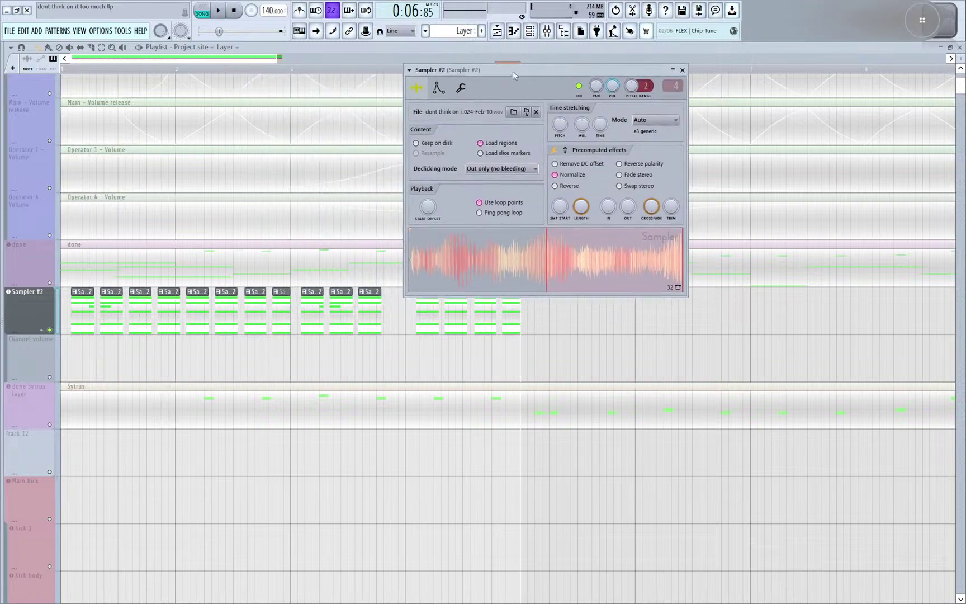
{"action": "left_click_drag", "start_coordinate": [514, 75], "coordinate": [744, 151]}
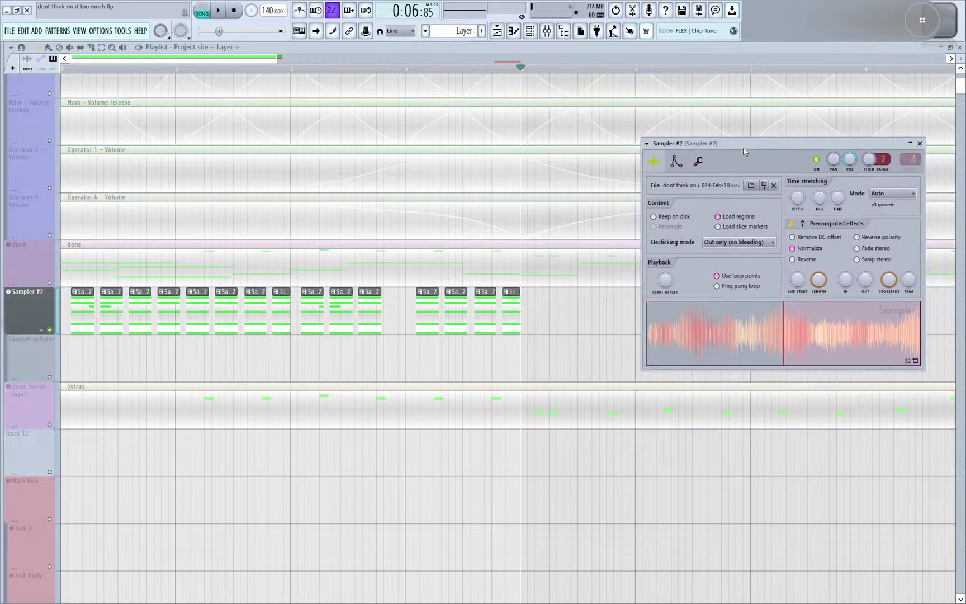
{"action": "double_click", "coordinate": [81, 305]}
{"action": "key", "text": "l"}
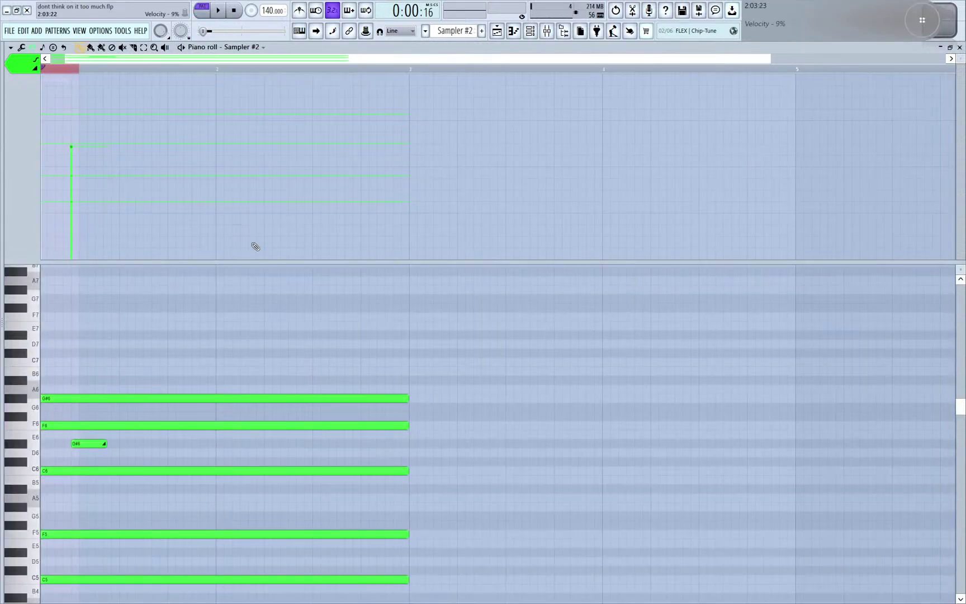
- Play the Sampler #2 pattern in the piano roll, restarting it near the beginning to hear its chord
{"action": "key", "text": "space"}
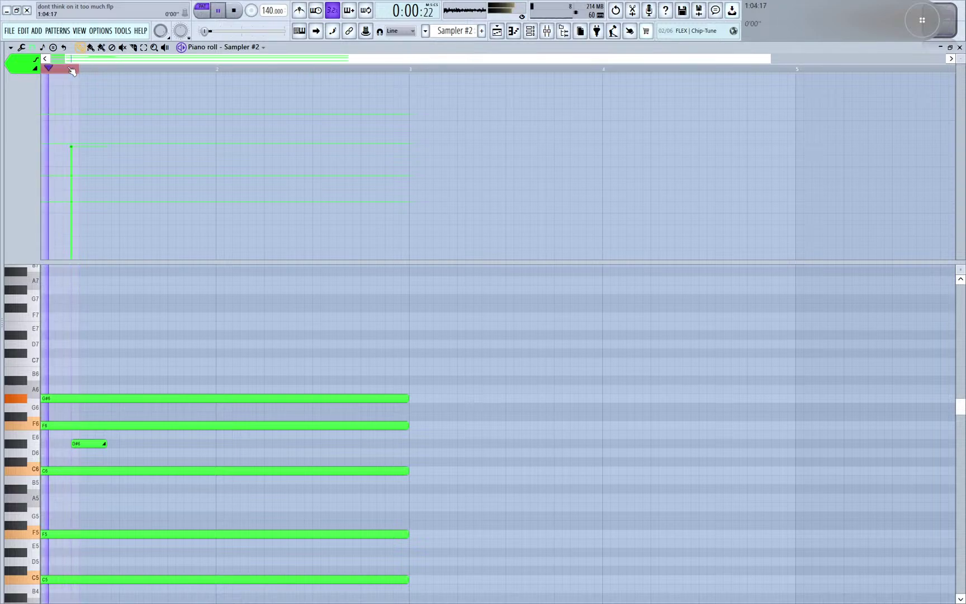
{"action": "key", "text": "space"}
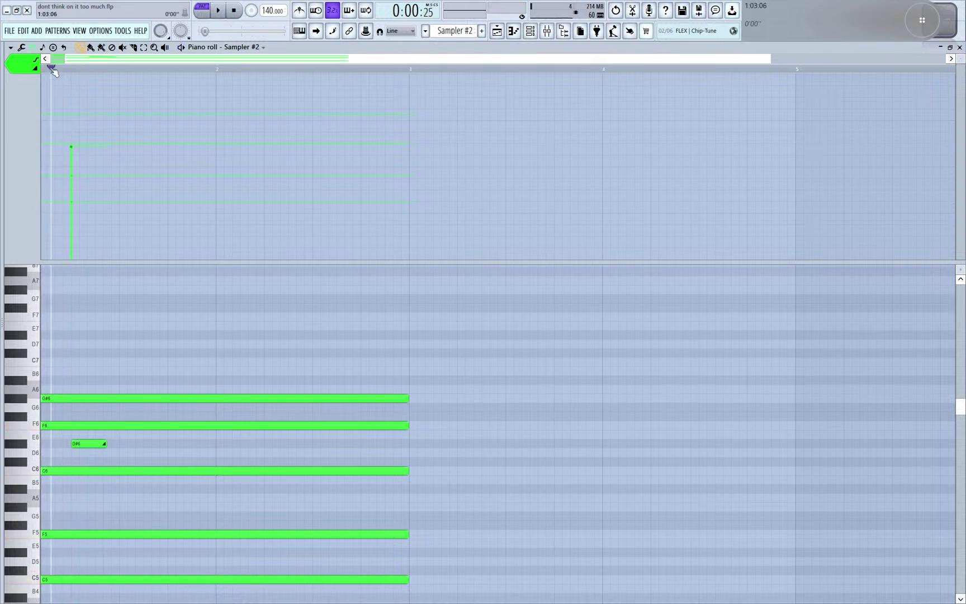
{"action": "key", "text": "space"}
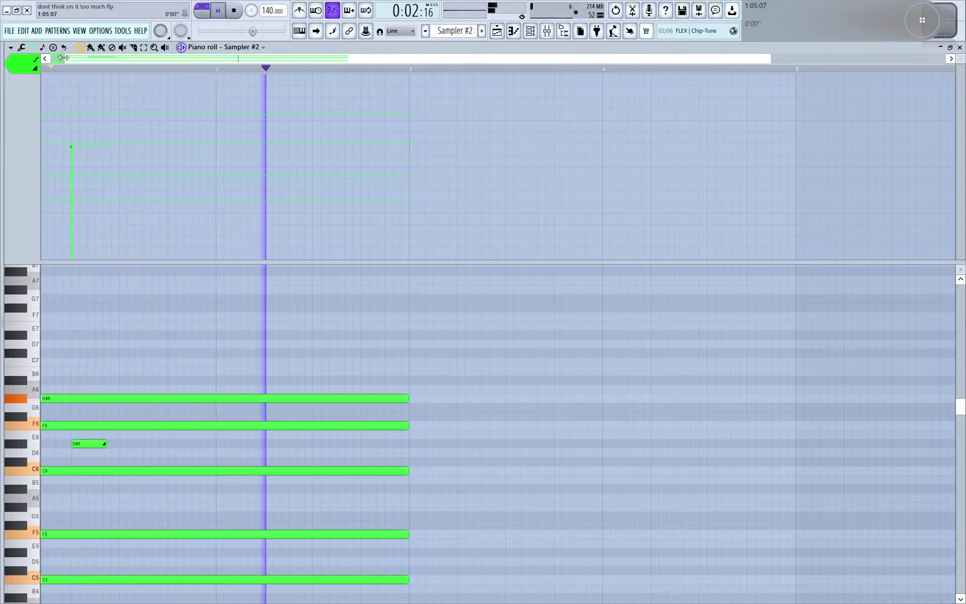
{"action": "scroll", "coordinate": [71, 74], "scroll_direction": "left", "scroll_amount": 2}
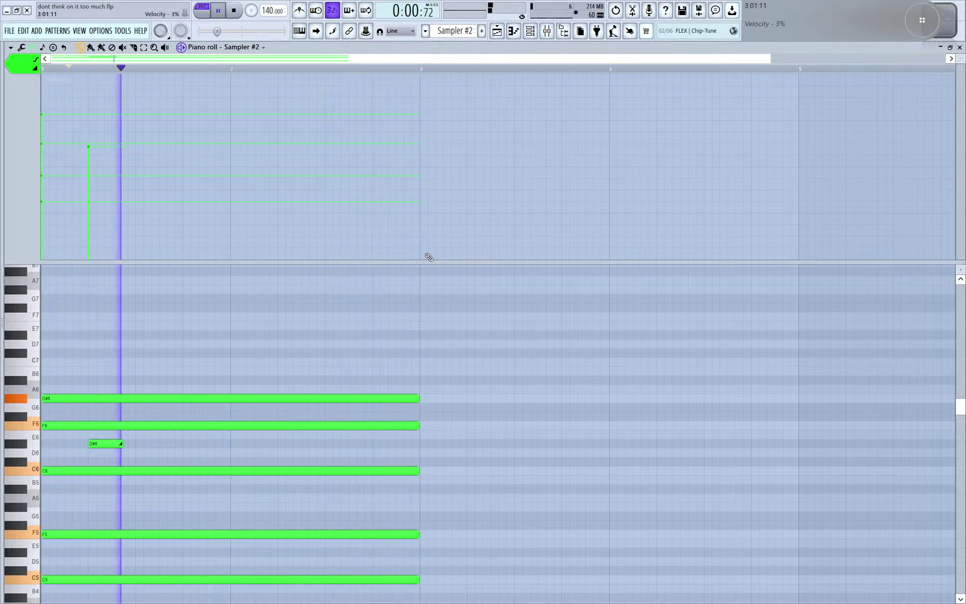
- Return to the playlist, show the channel rack, and listen to the Sampler #2 pattern before stopping playback
{"action": "key", "text": "F5"}
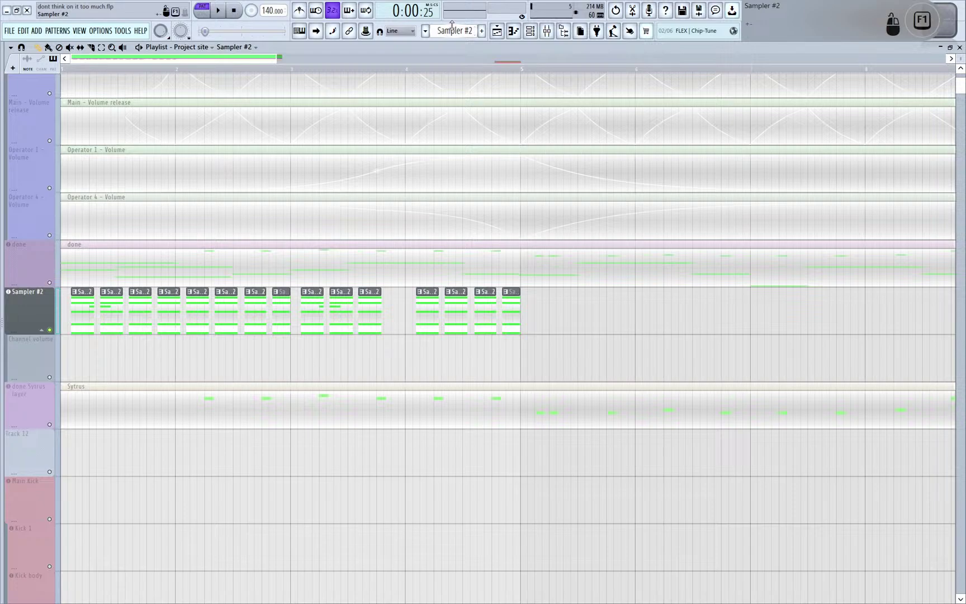
{"action": "scroll", "coordinate": [452, 25], "scroll_direction": "down", "scroll_amount": 1}
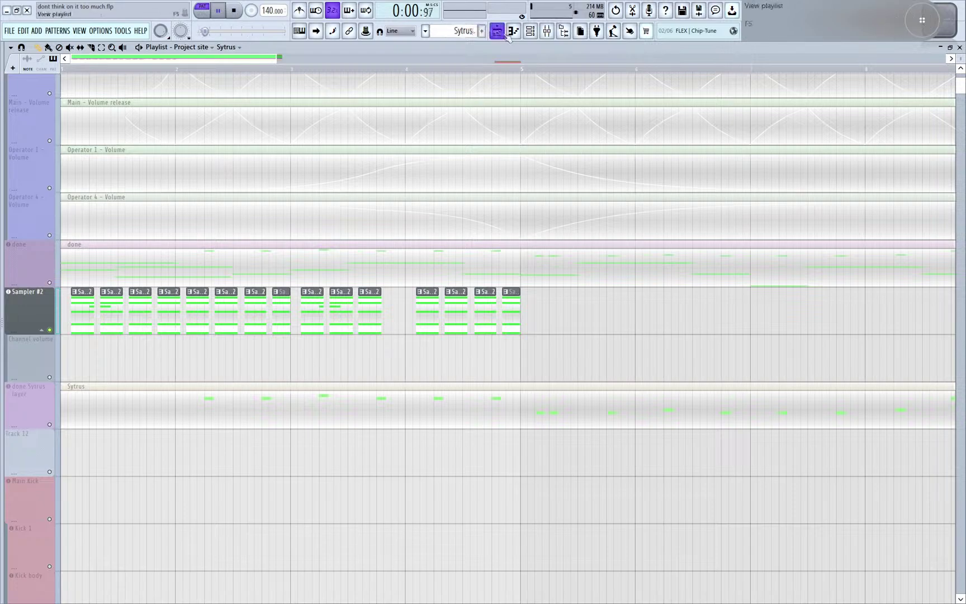
{"action": "left_click", "coordinate": [531, 31]}
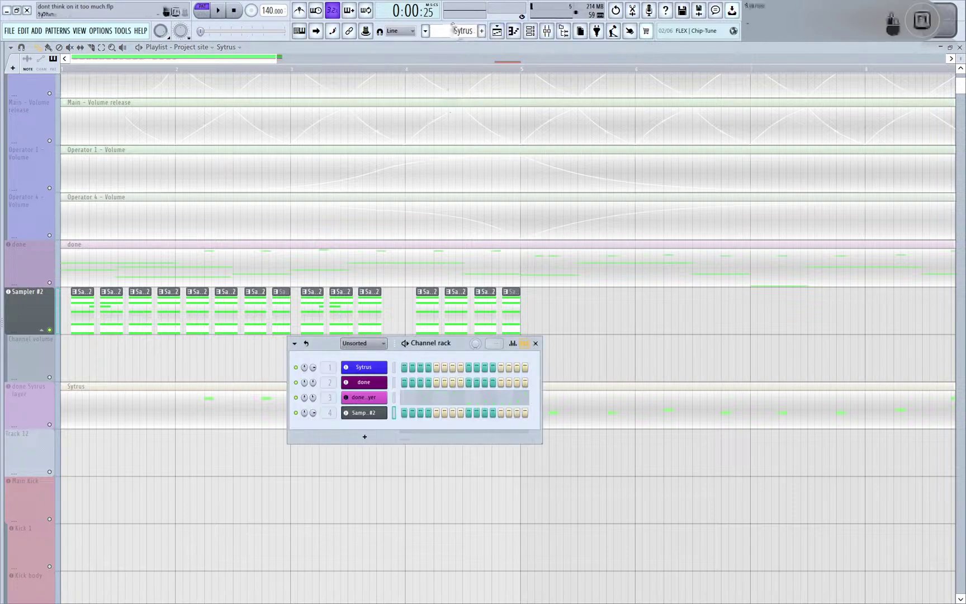
{"action": "key", "text": "space"}
{"action": "scroll", "coordinate": [452, 31], "scroll_direction": "down", "scroll_amount": 3}
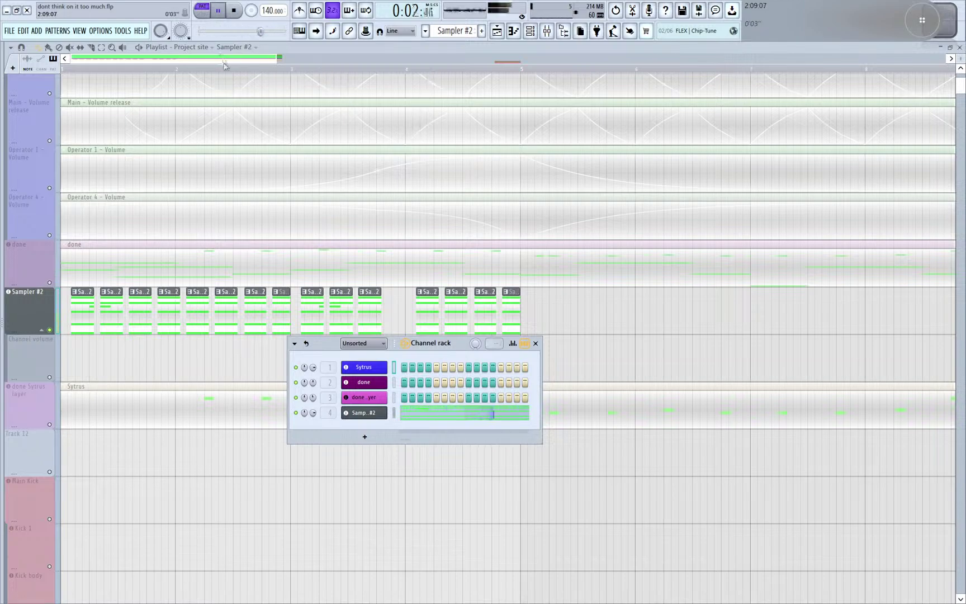
{"action": "key", "text": "space"}
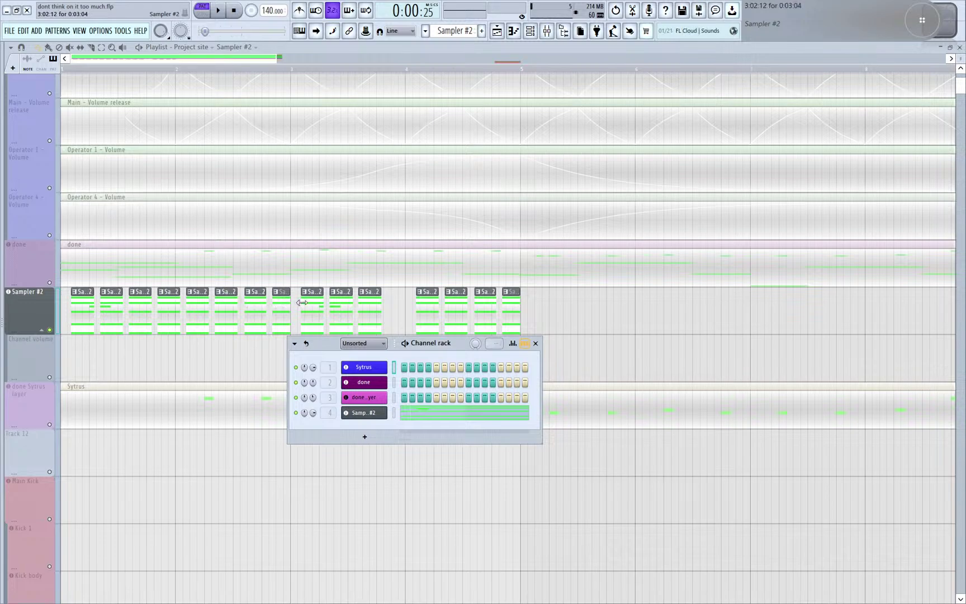
- Move the channel rack clear of the Sampler #2 clips, and collapse the playlist track groups including Main Kick
{"action": "left_click_drag", "start_coordinate": [322, 343], "coordinate": [407, 139]}
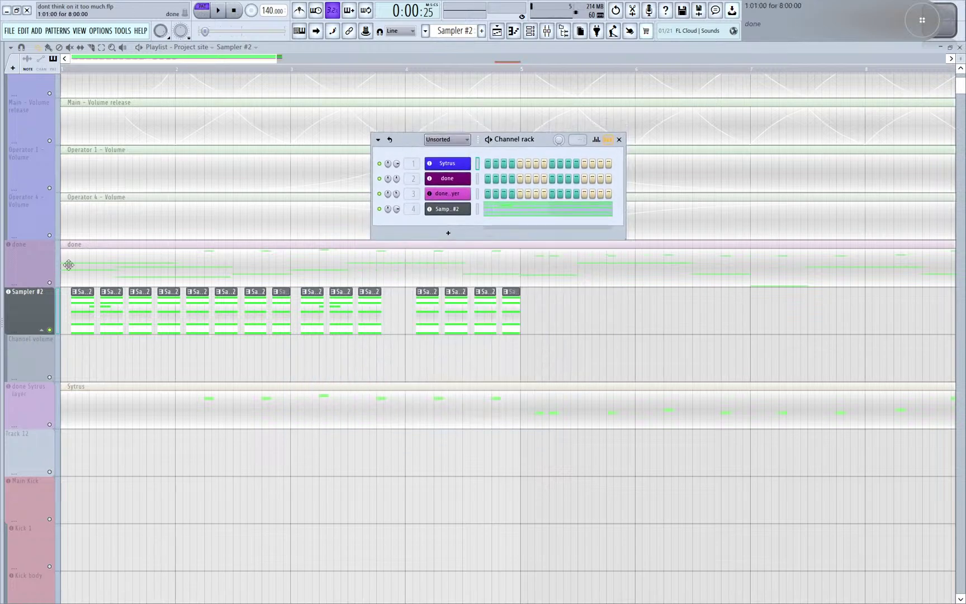
{"action": "left_click", "coordinate": [44, 330]}
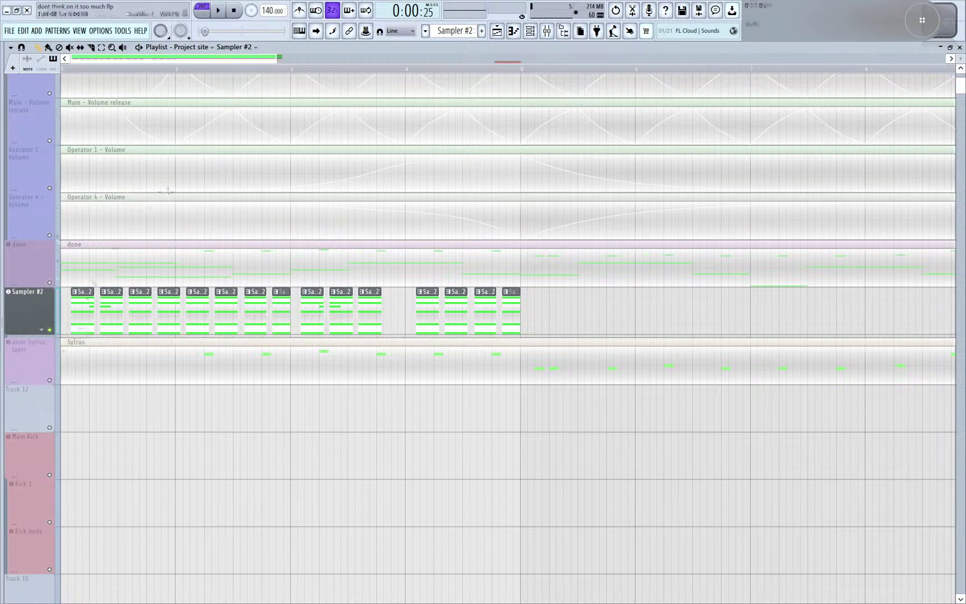
{"action": "scroll", "coordinate": [168, 192], "scroll_direction": "up", "scroll_amount": 3}
{"action": "scroll", "coordinate": [218, 198], "scroll_direction": "down", "scroll_amount": 5}
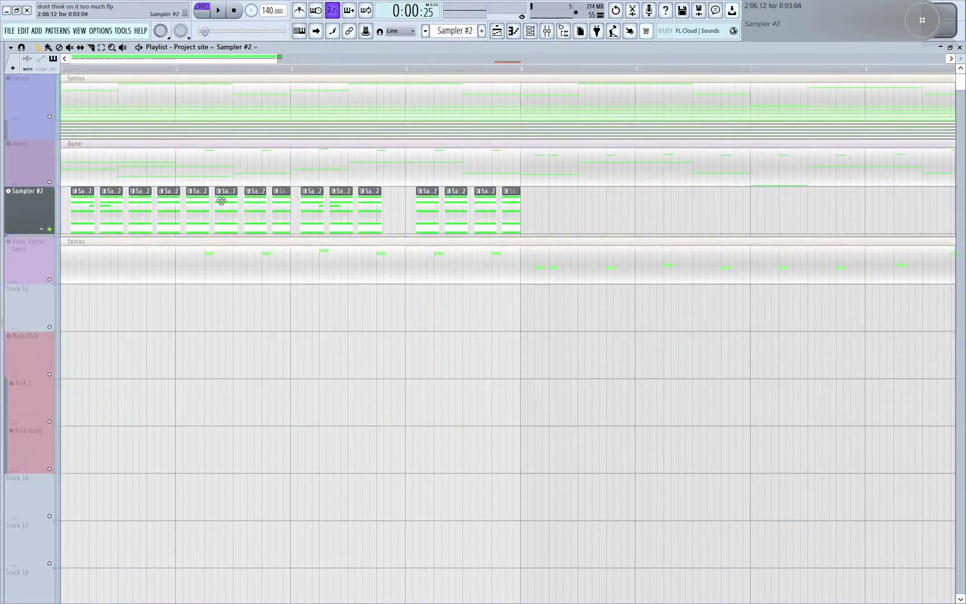
{"action": "scroll", "coordinate": [222, 340], "scroll_direction": "down", "scroll_amount": 2}
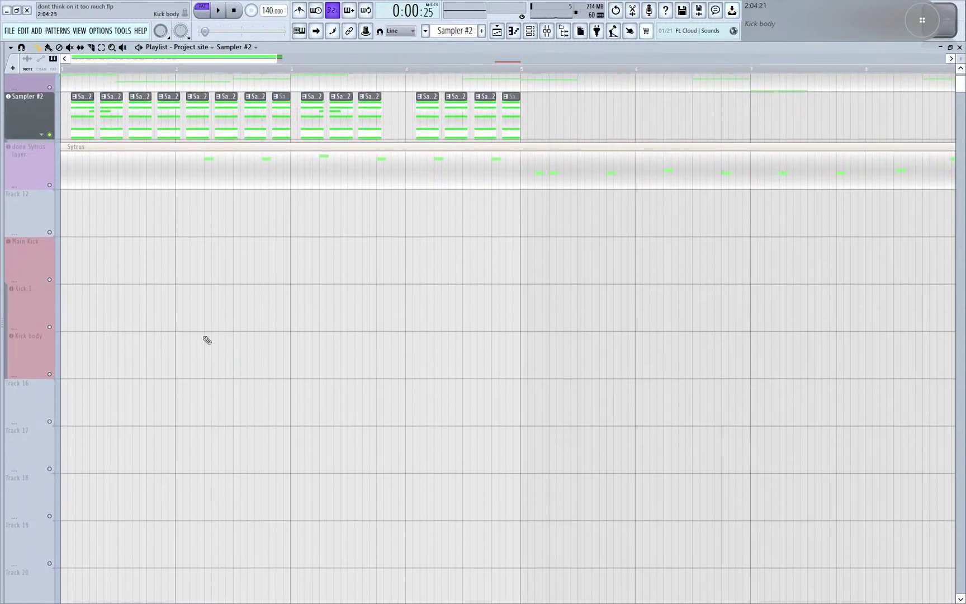
{"action": "left_click", "coordinate": [35, 270]}
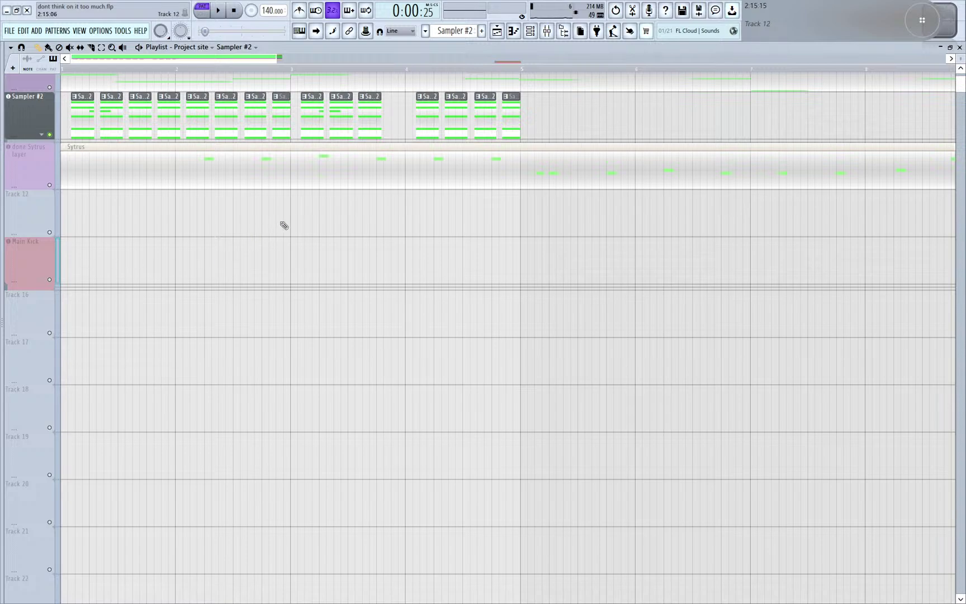
- Solo the done Sytrus layer track, show its instrument, and enable playing notes from the typing keyboard
{"action": "right_click", "coordinate": [49, 186]}
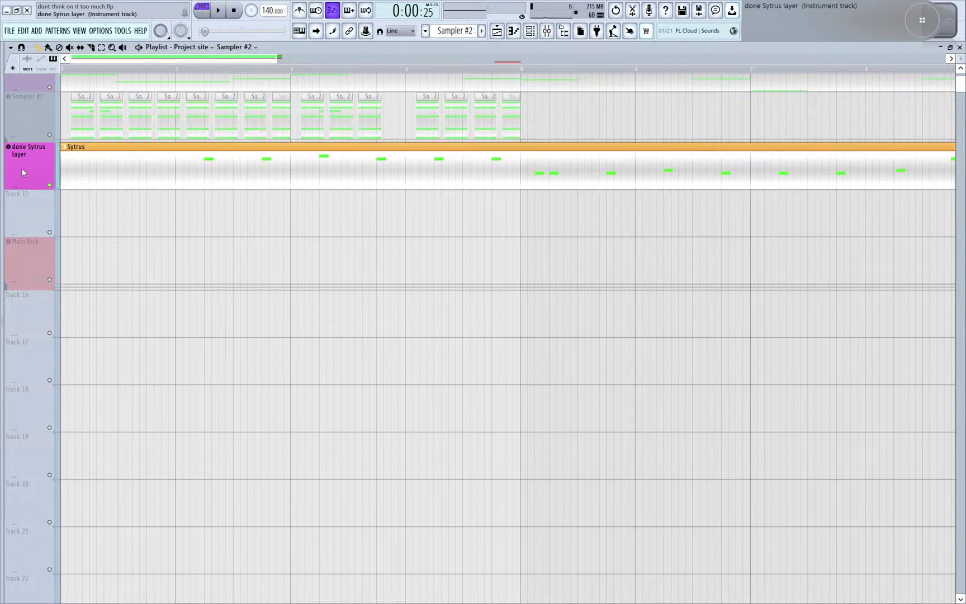
{"action": "left_click", "coordinate": [22, 168]}
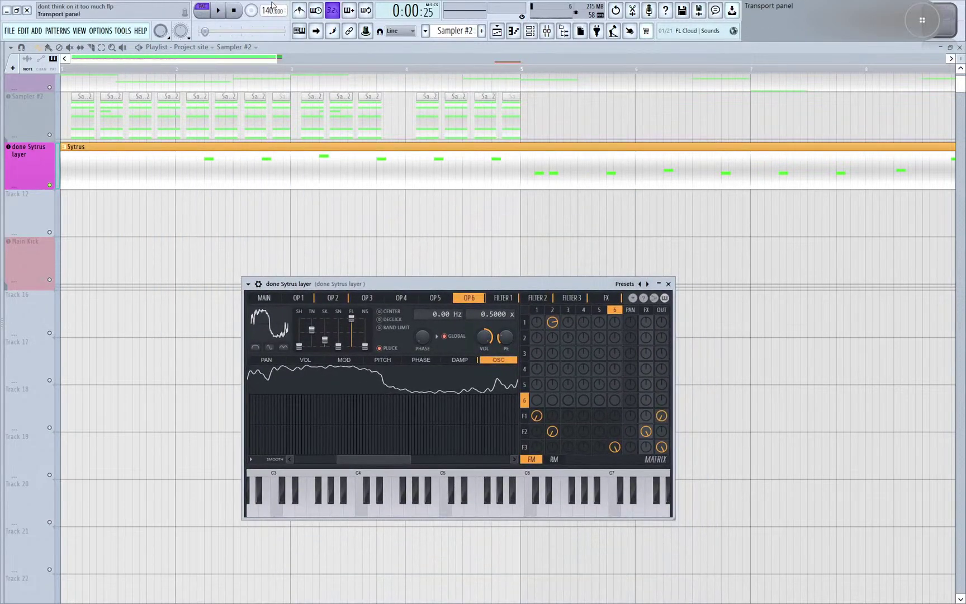
{"action": "key", "text": "ctrl+t"}
{"action": "left_click_drag", "start_coordinate": [394, 284], "coordinate": [319, 136]}
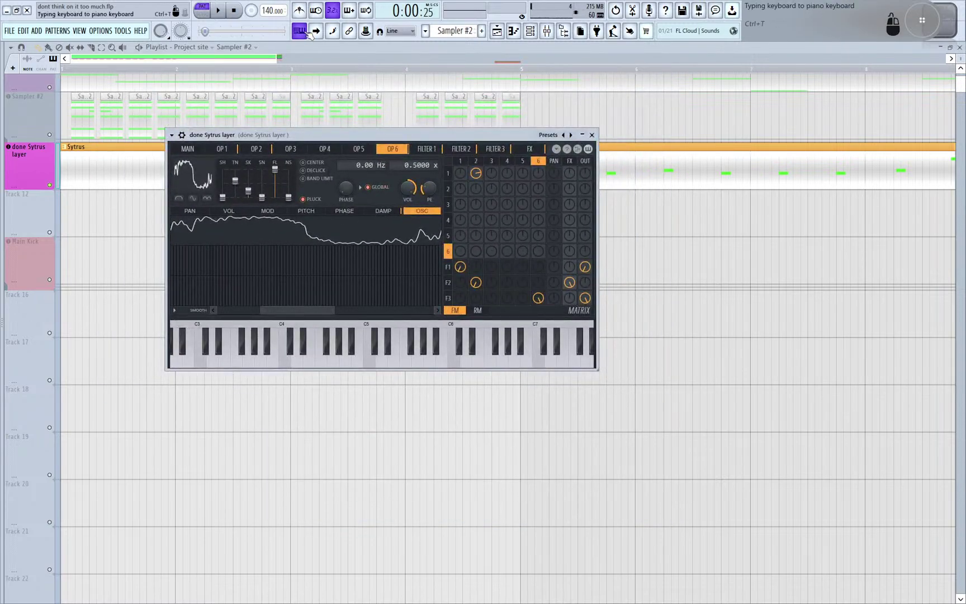
{"action": "left_click_drag", "start_coordinate": [297, 139], "coordinate": [333, 71]}
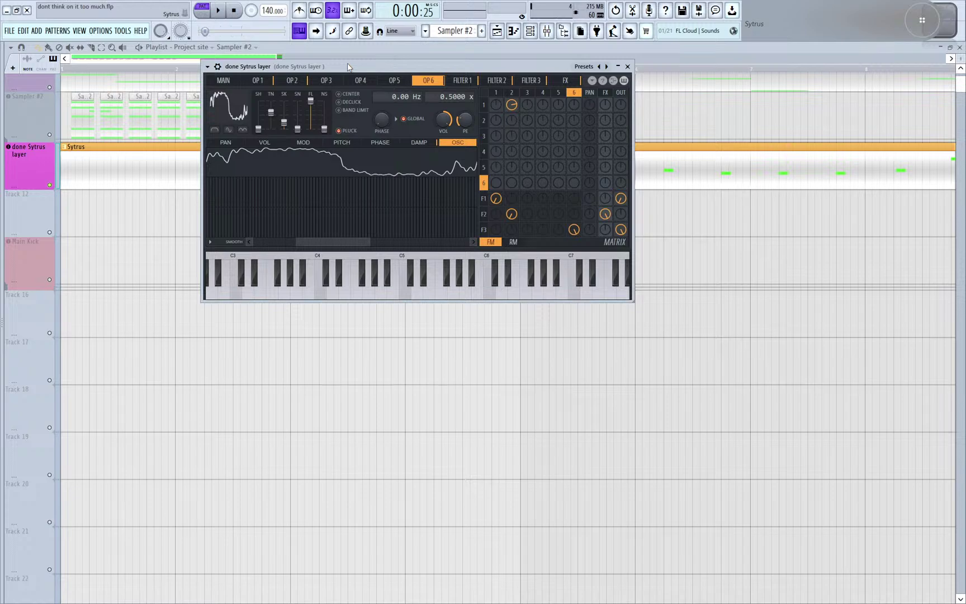
{"action": "left_click_drag", "start_coordinate": [347, 66], "coordinate": [411, 113]}
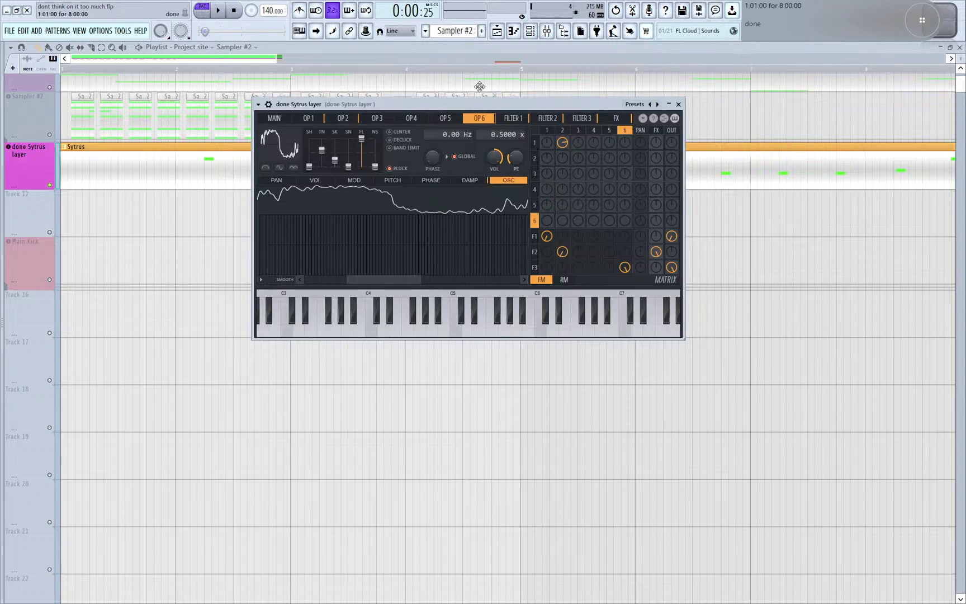
- Close and reopen the done Sytrus layer instrument, move it near the playlist's upper edge, and enlarge its window slightly
{"action": "left_click", "coordinate": [379, 51]}
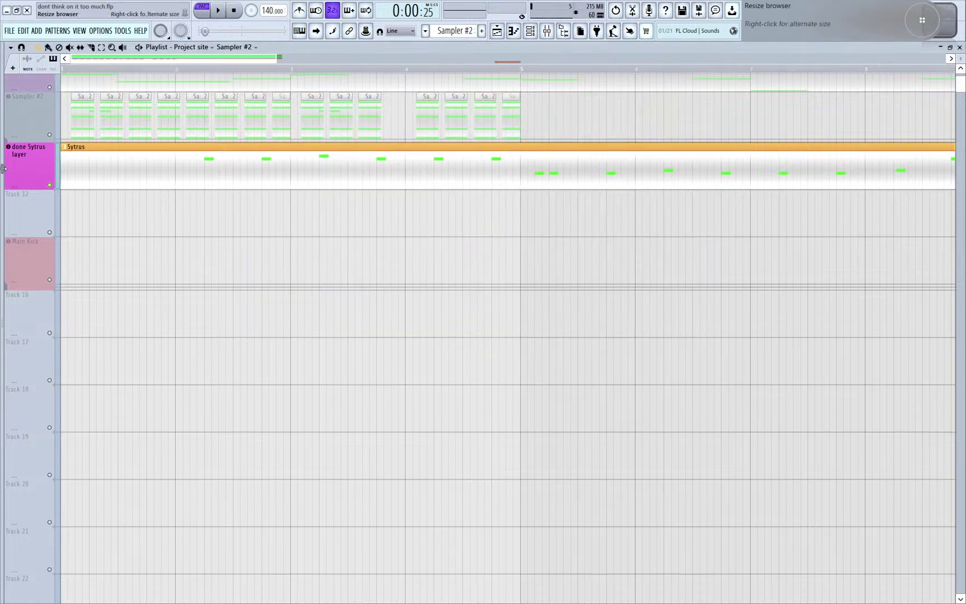
{"action": "mouse_move", "coordinate": [26, 166]}
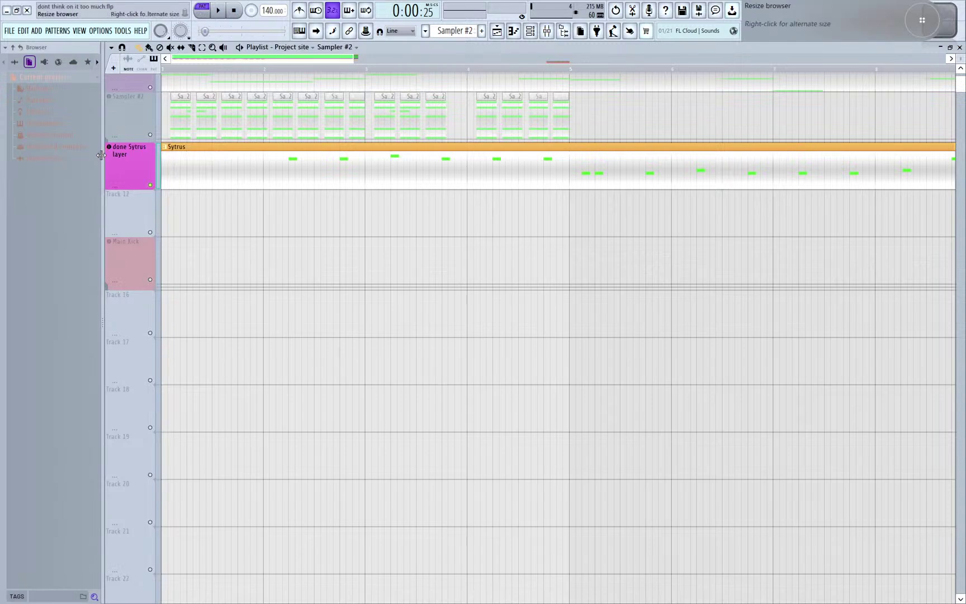
{"action": "left_click", "coordinate": [54, 165]}
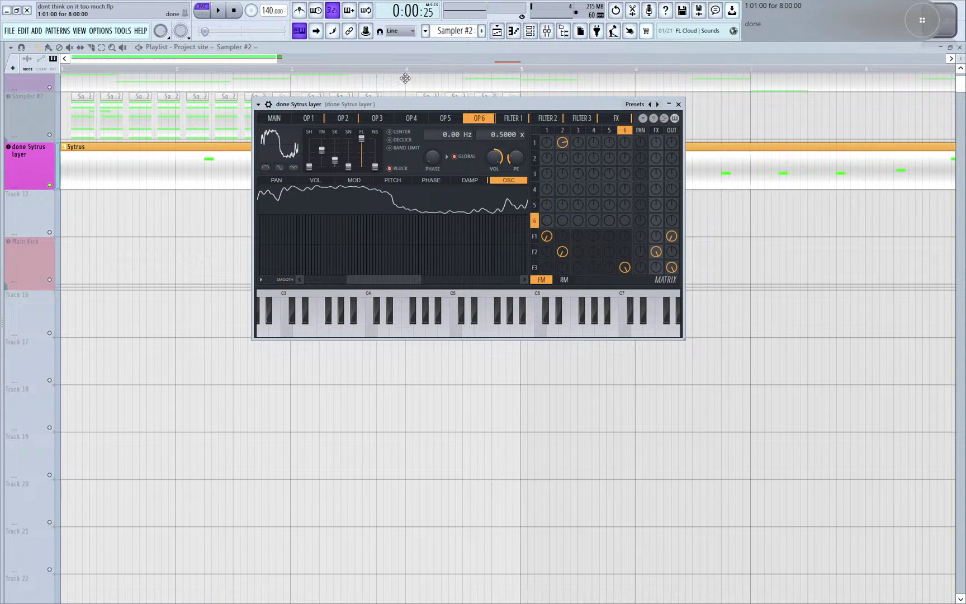
{"action": "left_click_drag", "start_coordinate": [399, 108], "coordinate": [376, 67]}
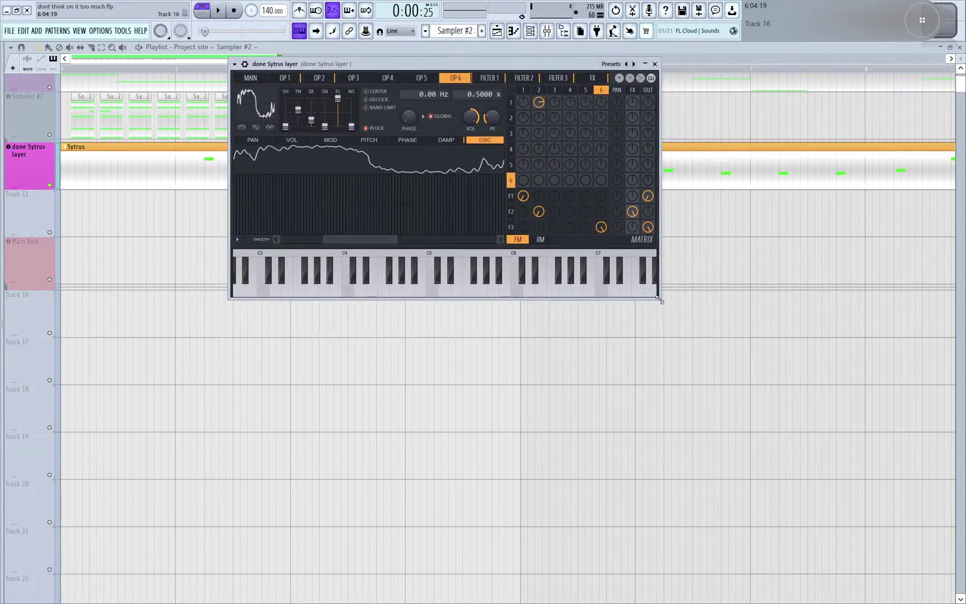
{"action": "left_click_drag", "start_coordinate": [658, 300], "coordinate": [678, 336]}
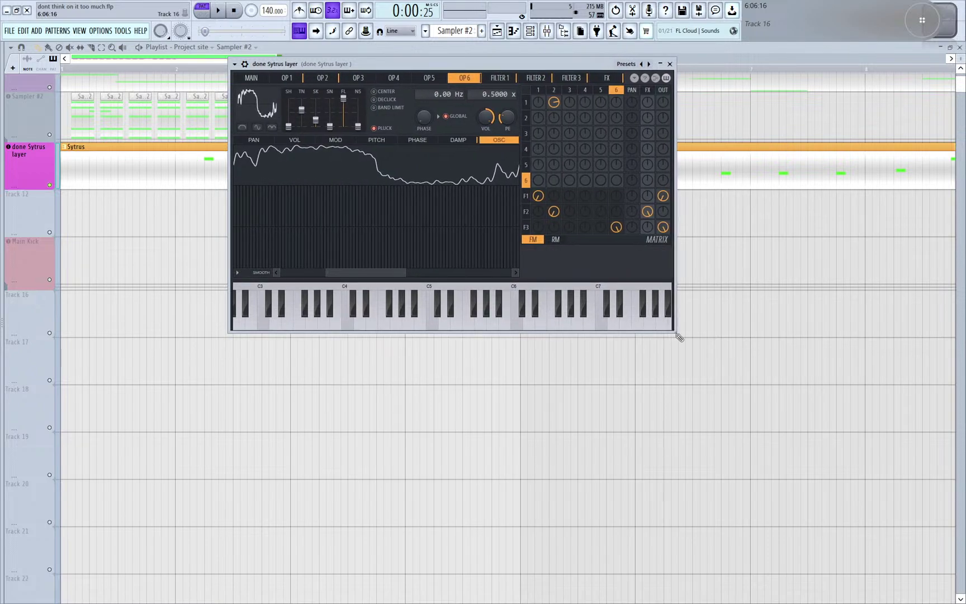
- Play a few notes on the done Sytrus layer to hear its sound
{"action": "key", "text": "n"}
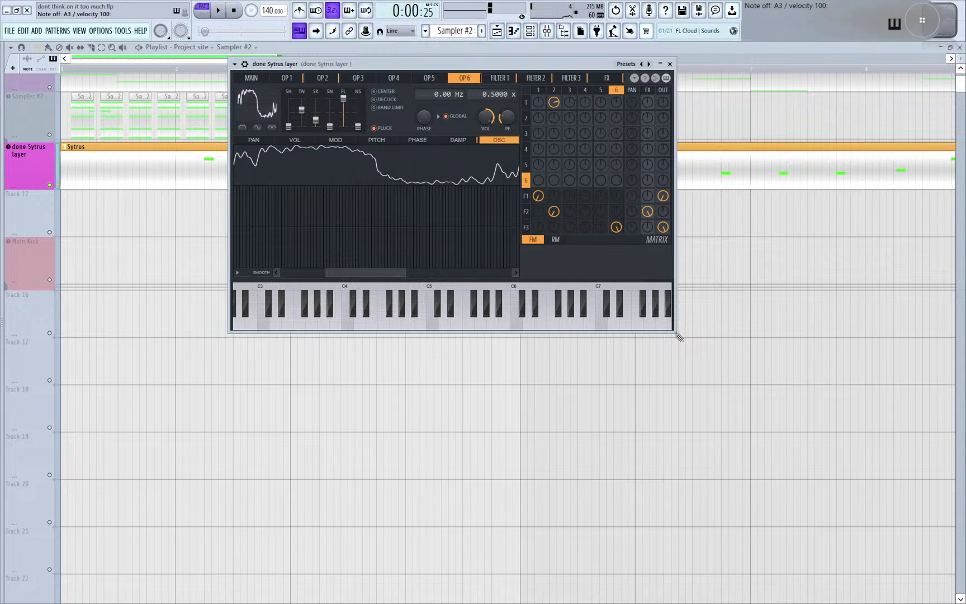
{"action": "key", "text": "n"}
{"action": "key", "text": "t"}
{"action": "key", "text": "v"}
{"action": "key", "text": "e"}
{"action": "key", "text": "n"}
- Set the typing keyboard to octave 4 and play a few notes on the done Sytrus layer
{"action": "right_click", "coordinate": [299, 32]}
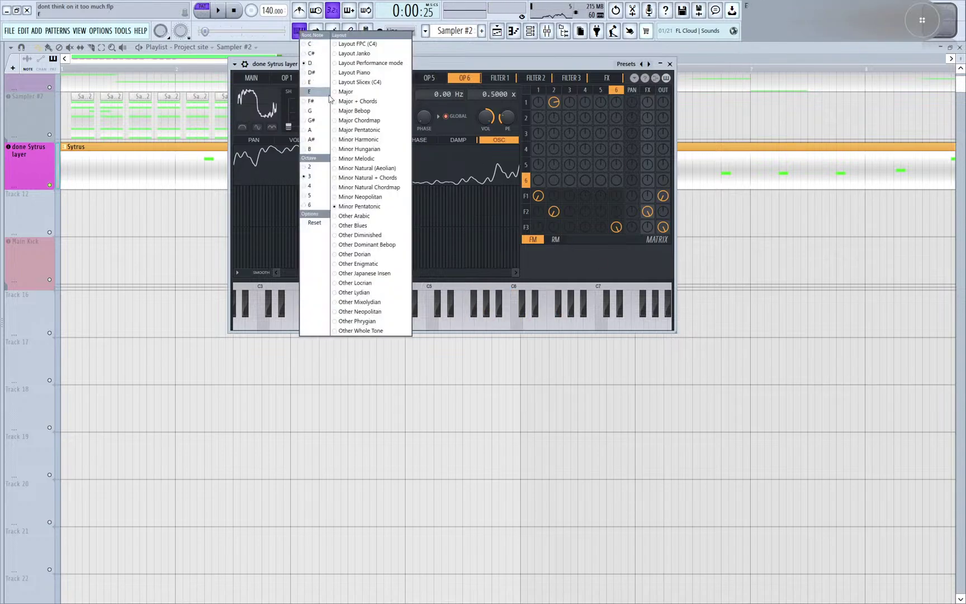
{"action": "left_click", "coordinate": [319, 189]}
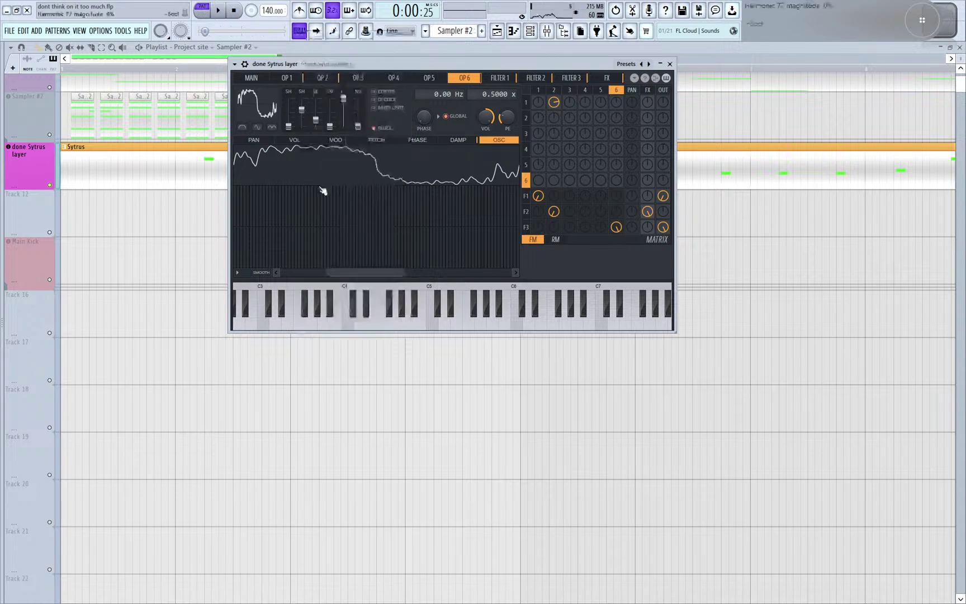
{"action": "key", "text": "n"}
{"action": "key", "text": "m"}
{"action": "key", "text": "r"}
{"action": "key", "text": "y"}
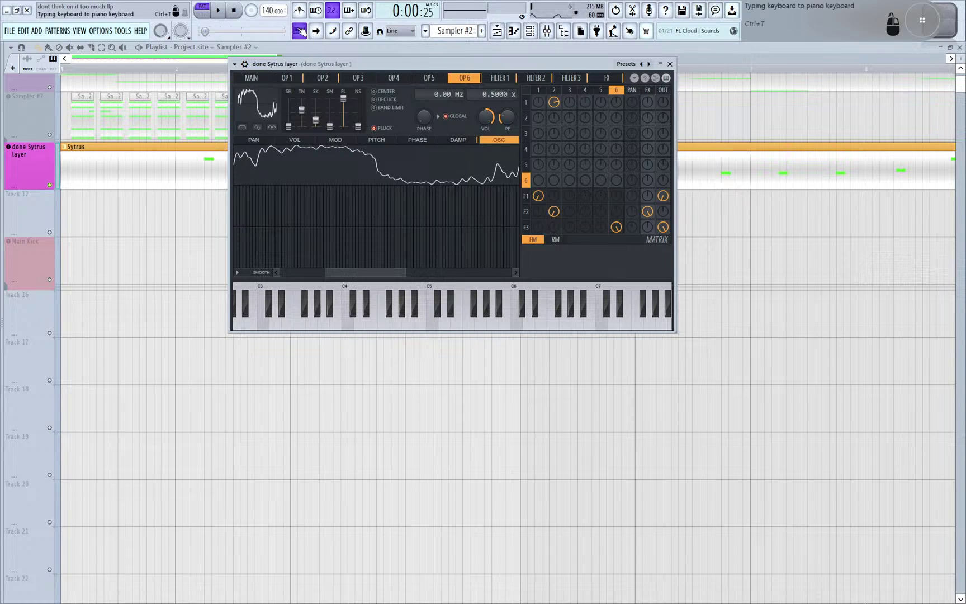
- Set the typing keyboard to octave 5, play a melody with chords on the done Sytrus layer, and close its window
{"action": "left_click", "coordinate": [299, 31]}
{"action": "left_click", "coordinate": [311, 193]}
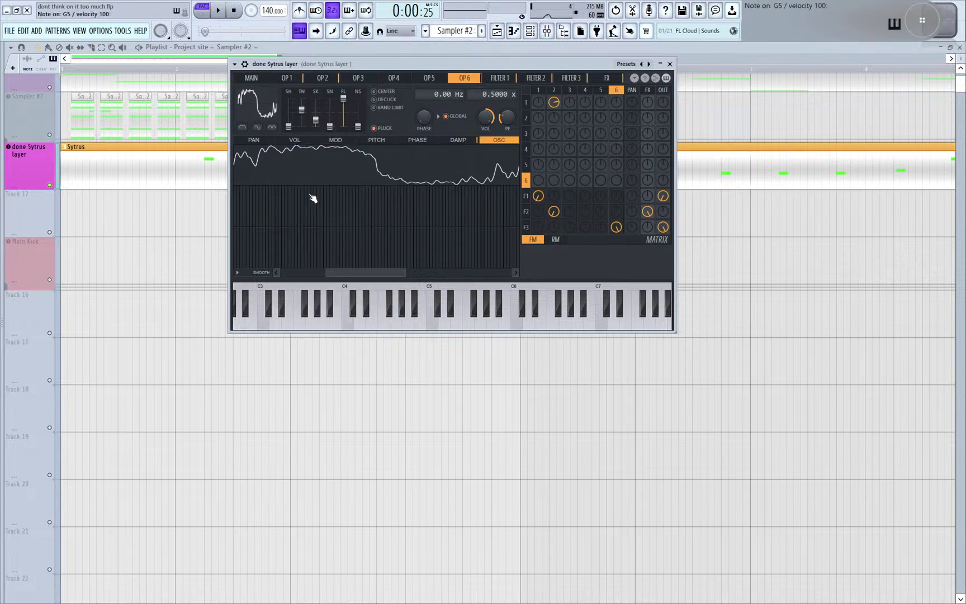
{"action": "key", "text": "b"}
{"action": "key", "text": "w"}
{"action": "key", "text": "r"}
{"action": "key", "text": "v"}
{"action": "key", "text": "n"}
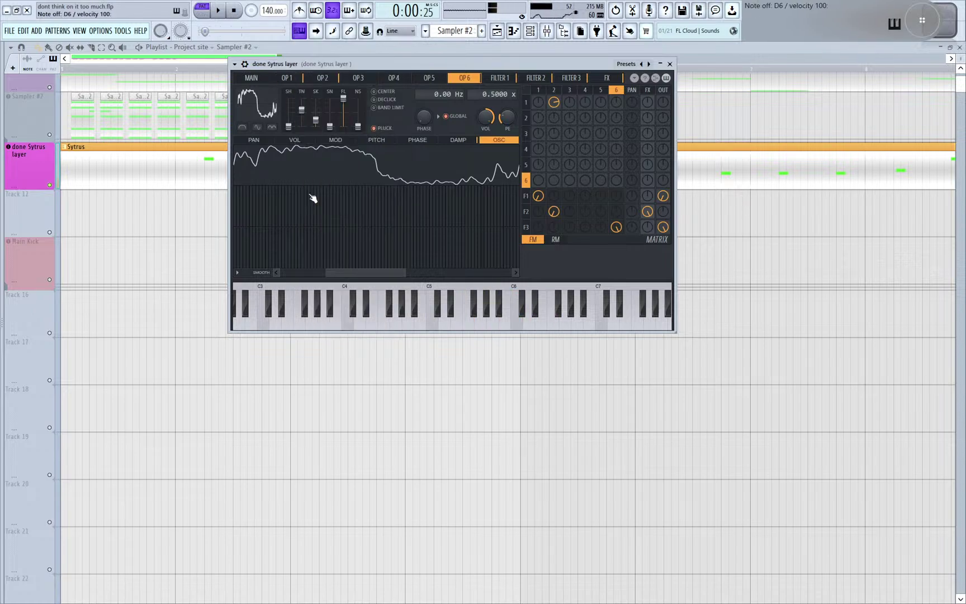
{"action": "key", "text": "n"}
{"action": "key", "text": "v"}
{"action": "key", "text": "w"}
{"action": "key", "text": "n"}
{"action": "key", "text": "q"}
{"action": "key", "text": "r"}
{"action": "key", "text": "b"}
{"action": "key", "text": "n"}
{"action": "key", "text": "w"}
{"action": "key", "text": "t"}
{"action": "key", "text": "t"}
{"action": "key", "text": "w"}
{"action": "key", "text": "t"}
{"action": "key", "text": "w"}
{"action": "key", "text": "t"}
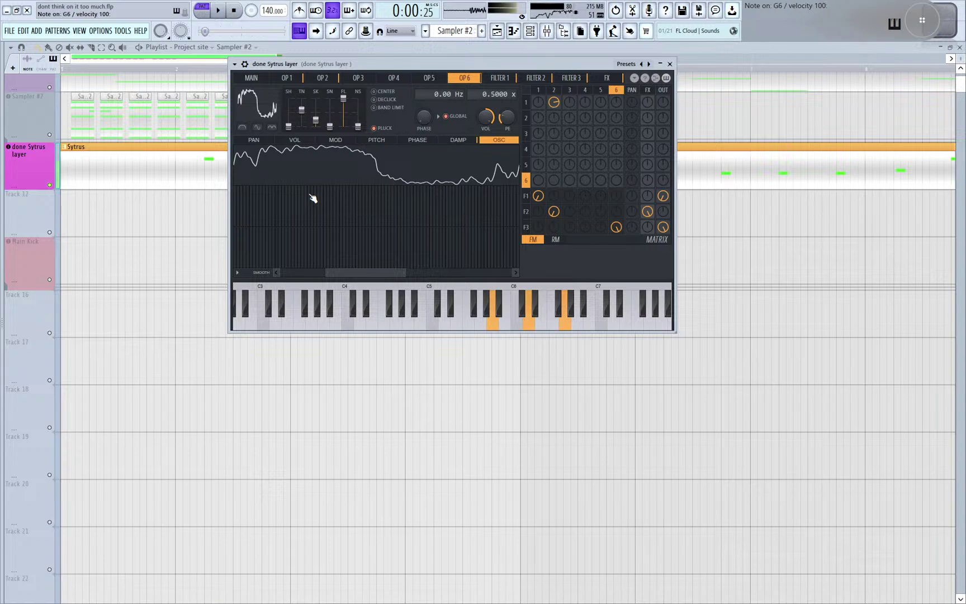
{"action": "key", "text": "b"}
{"action": "key", "text": "q"}
{"action": "key", "text": "Escape"}
{"action": "scroll", "coordinate": [244, 242], "scroll_direction": "up", "scroll_amount": 2}
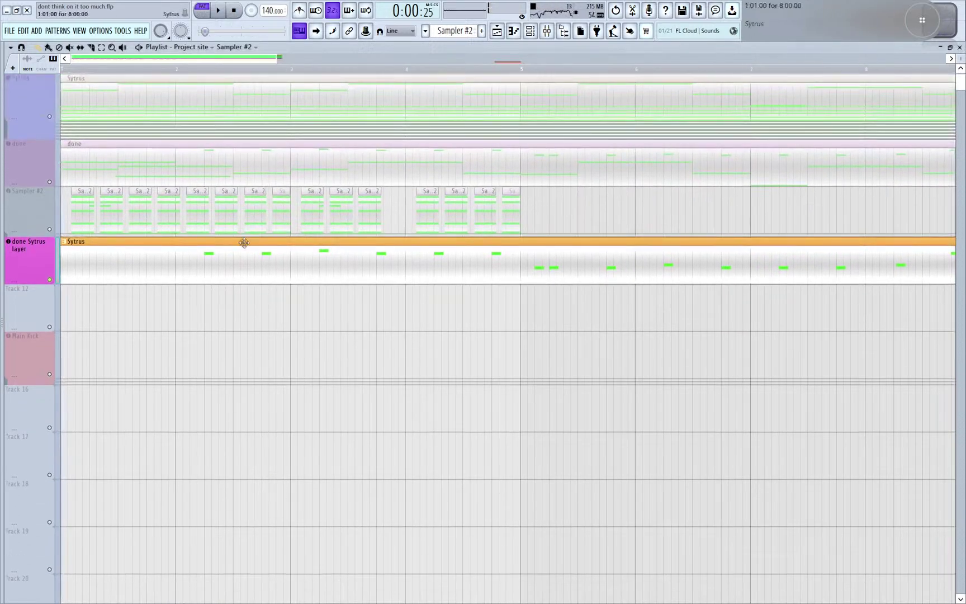
- Find the Layer clip at bar 17 on the Main Kick track in the playlist
{"action": "scroll", "coordinate": [180, 117], "scroll_direction": "up", "scroll_amount": 3, "text": "alt"}
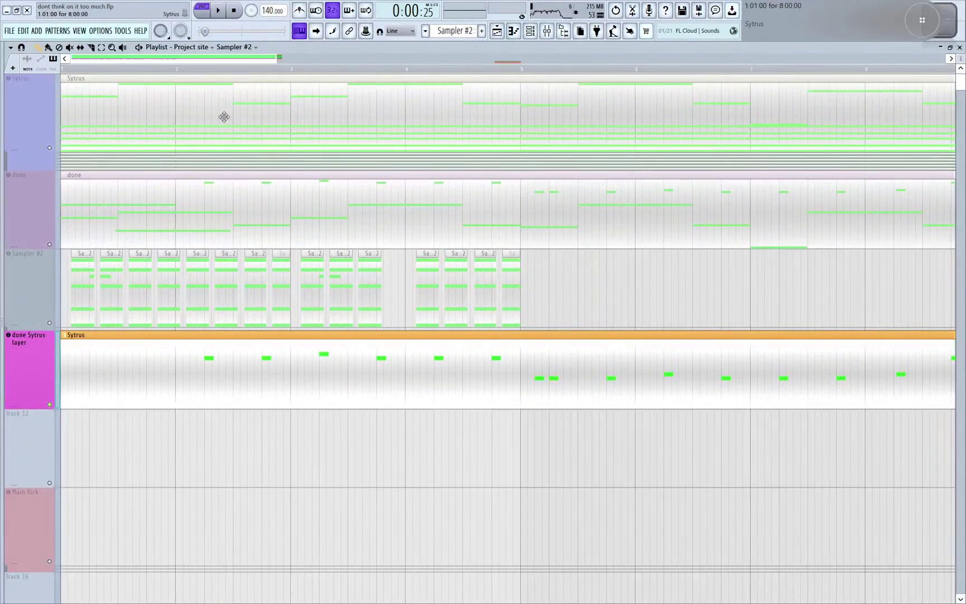
{"action": "scroll", "coordinate": [224, 117], "scroll_direction": "down", "scroll_amount": 5, "text": "ctrl"}
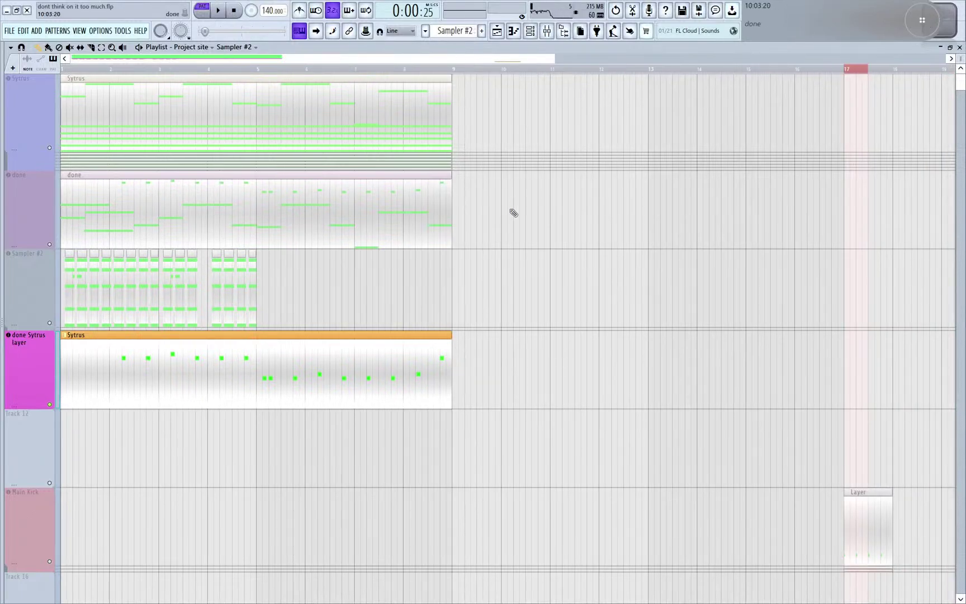
{"action": "scroll", "coordinate": [551, 162], "scroll_direction": "down", "scroll_amount": 1}
{"action": "left_click_drag", "start_coordinate": [572, 291], "coordinate": [718, 108]}
{"action": "scroll", "coordinate": [622, 103], "scroll_direction": "down", "scroll_amount": 1}
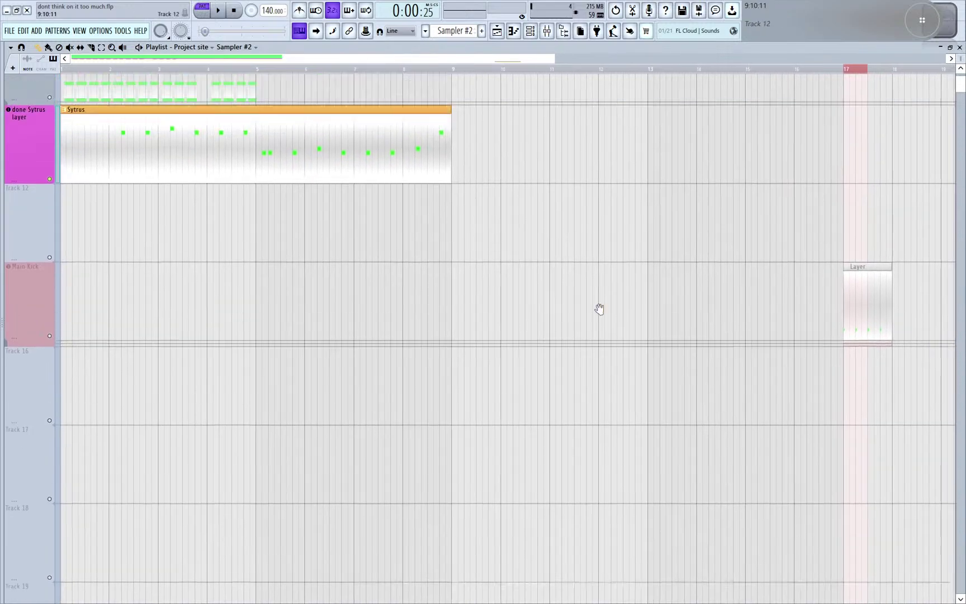
{"action": "scroll", "coordinate": [609, 306], "scroll_direction": "up", "scroll_amount": 2}
{"action": "scroll", "coordinate": [552, 273], "scroll_direction": "down", "scroll_amount": 2}
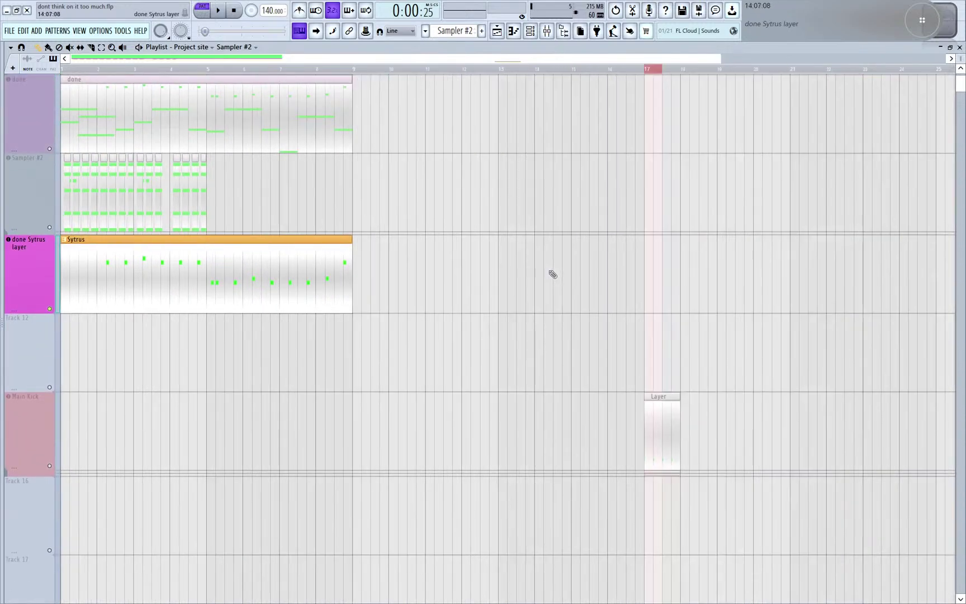
{"action": "scroll", "coordinate": [259, 237], "scroll_direction": "down", "scroll_amount": 3}
{"action": "scroll", "coordinate": [310, 216], "scroll_direction": "right", "scroll_amount": 3}
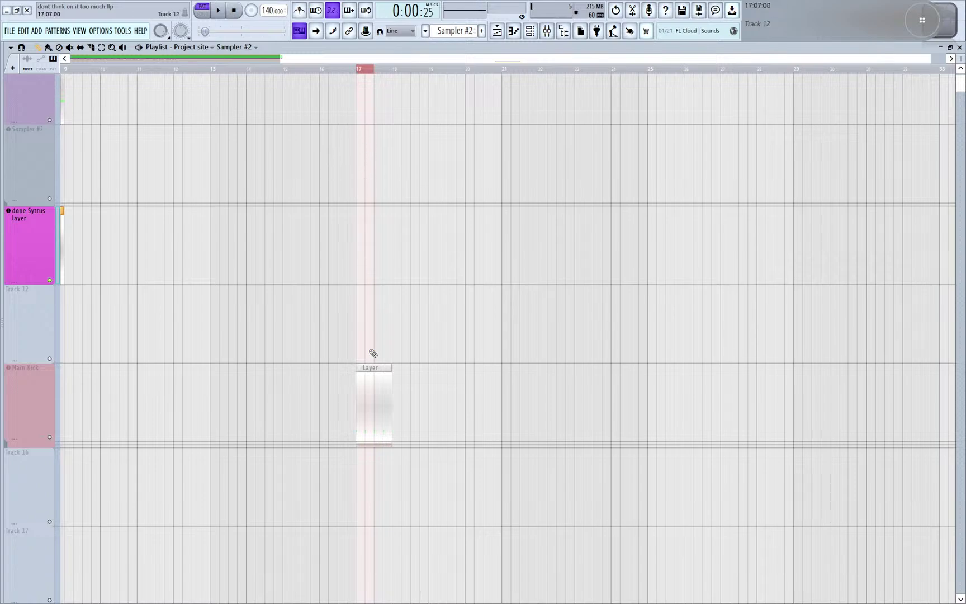
{"action": "scroll", "coordinate": [370, 352], "scroll_direction": "up", "scroll_amount": 5}
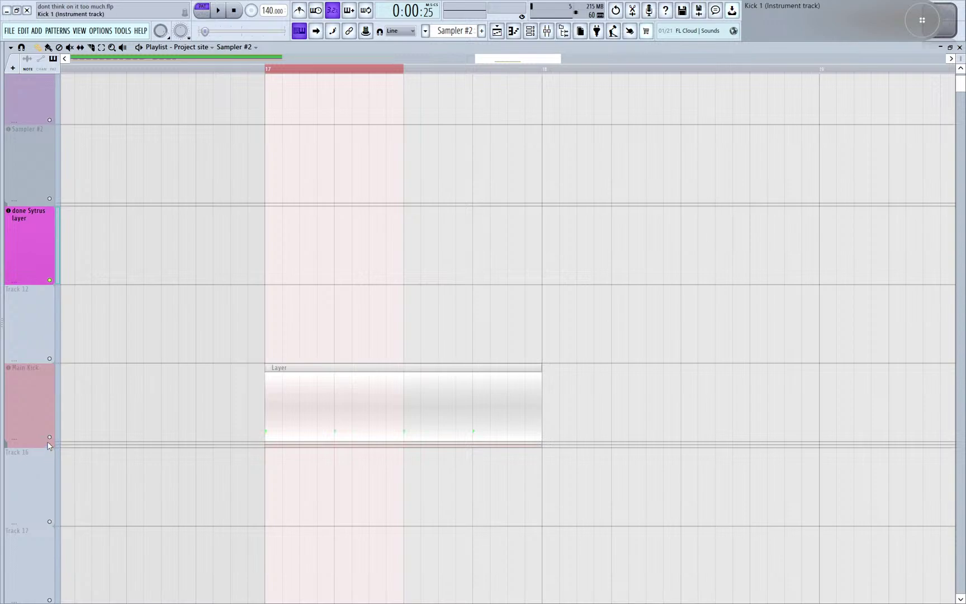
- Solo the Main Kick track and place the playhead at bar 17
{"action": "left_click", "coordinate": [49, 437]}
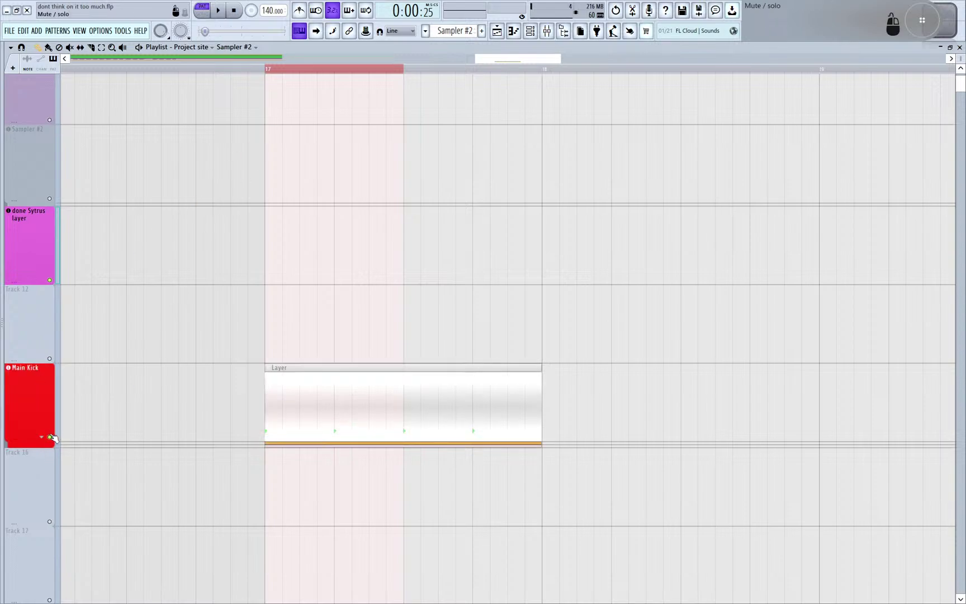
{"action": "right_click", "coordinate": [49, 437]}
{"action": "key", "text": "space"}
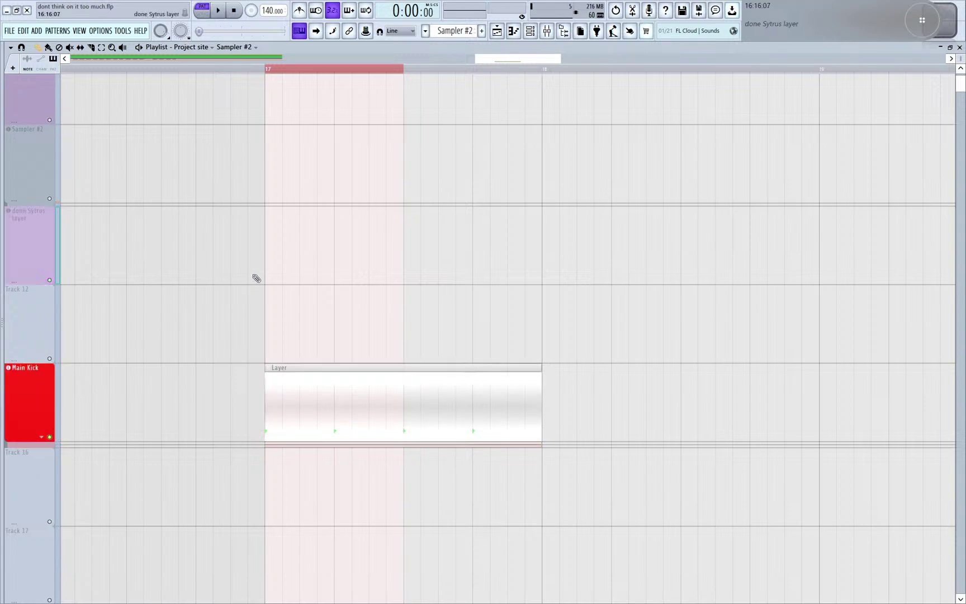
{"action": "left_click", "coordinate": [266, 69]}
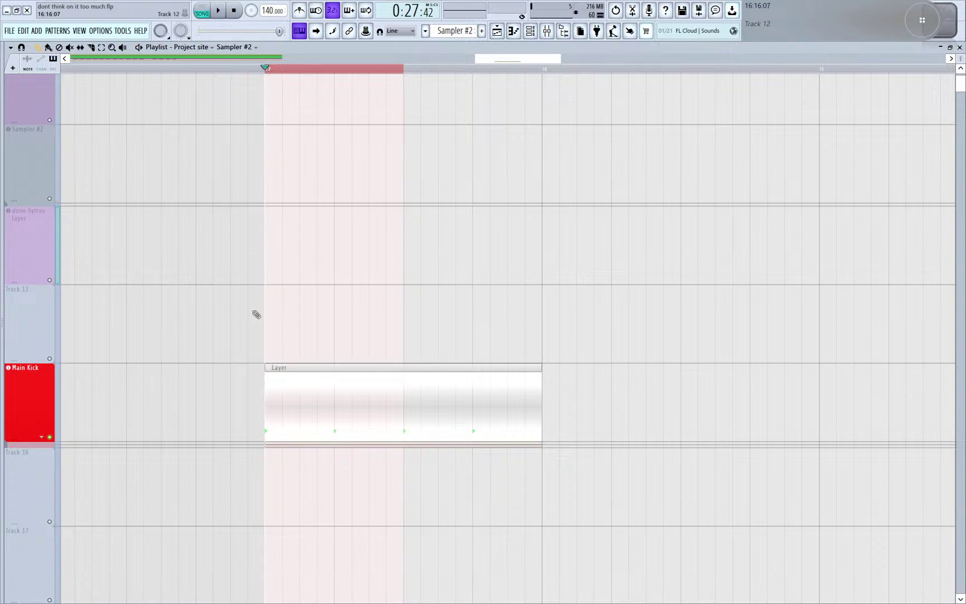
- Expand the Main Kick track group and unmute the Kick 1 track
{"action": "scroll", "coordinate": [255, 315], "scroll_direction": "up", "scroll_amount": 2}
{"action": "scroll", "coordinate": [194, 403], "scroll_direction": "down", "scroll_amount": 3}
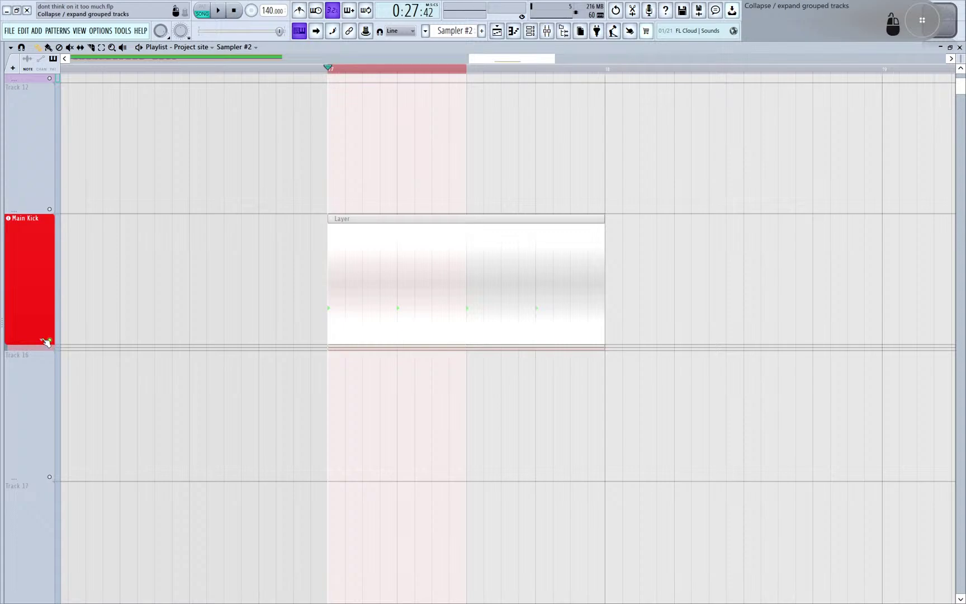
{"action": "left_click", "coordinate": [46, 343]}
{"action": "scroll", "coordinate": [287, 218], "scroll_direction": "down", "scroll_amount": 2}
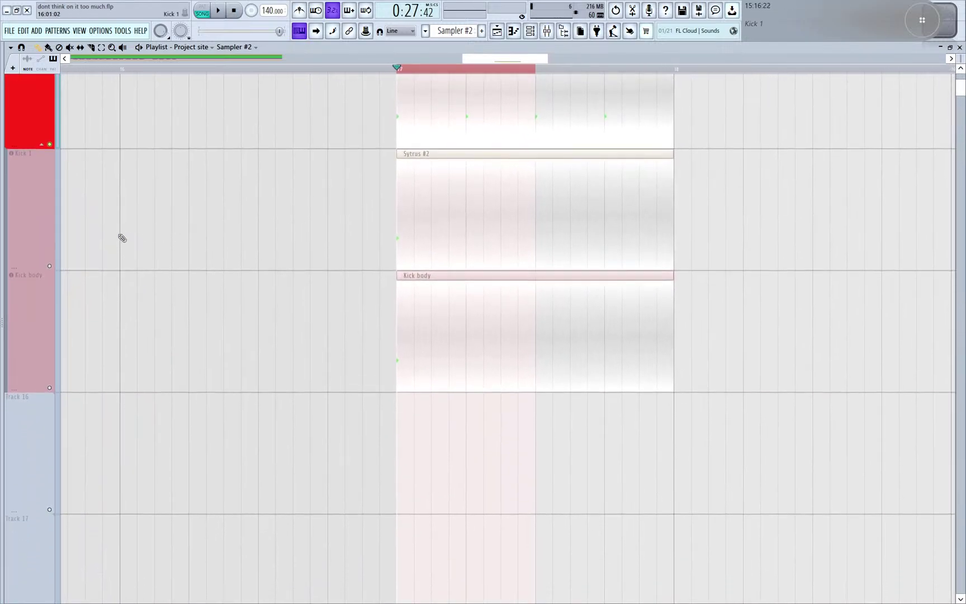
{"action": "left_click", "coordinate": [50, 267]}
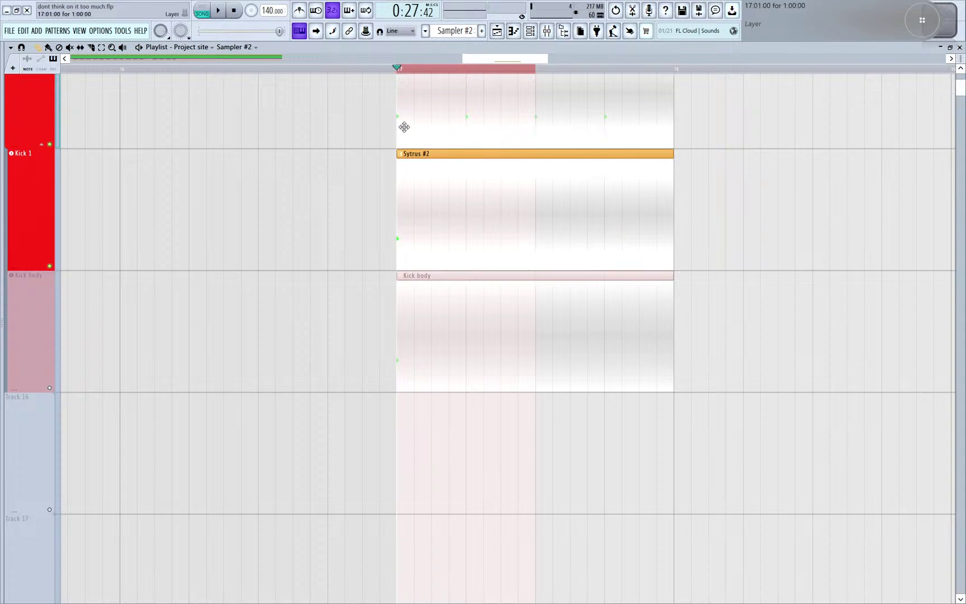
{"action": "key", "text": "F6"}
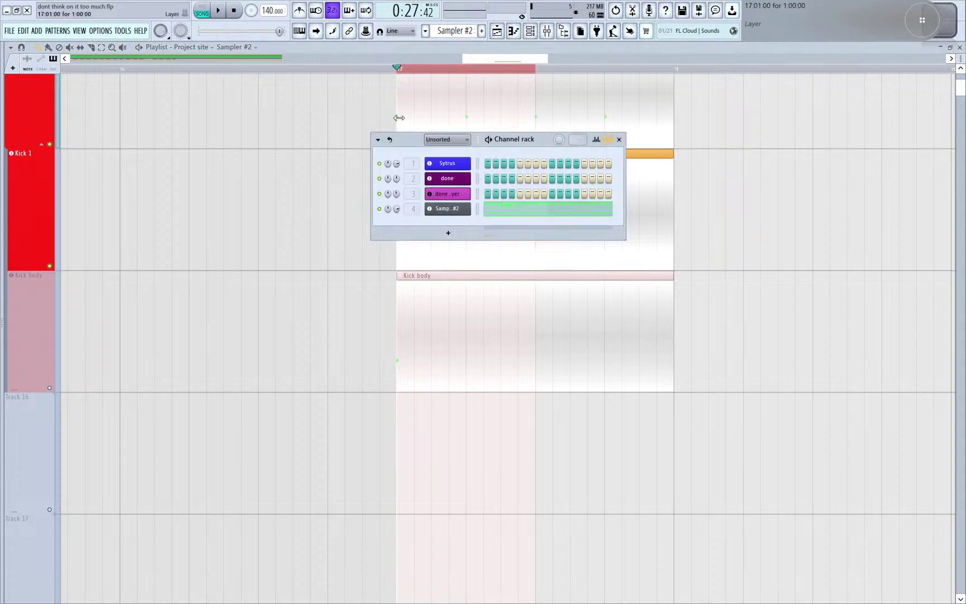
{"action": "key", "text": "F6"}
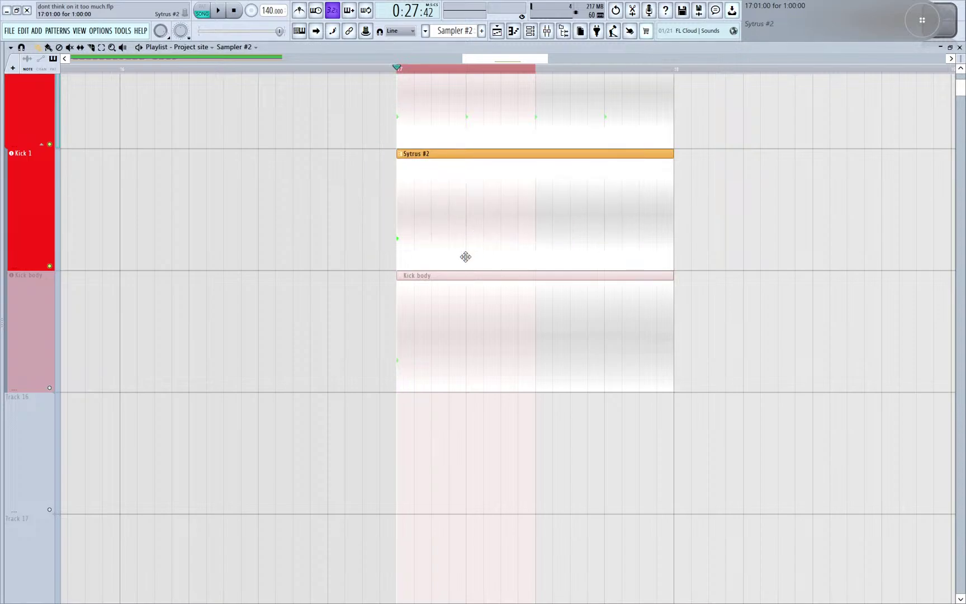
- Slice the Sytrus #2 and Kick body clips at bar 17 down to their first beat
{"action": "key", "text": "c"}
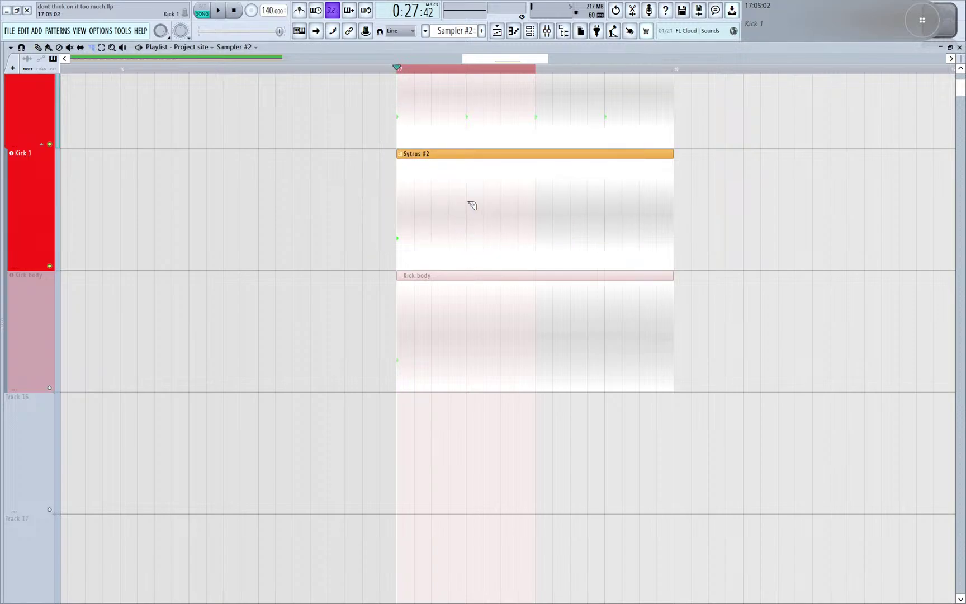
{"action": "left_click_drag", "start_coordinate": [470, 205], "coordinate": [462, 334]}
{"action": "key", "text": "ctrl+z"}
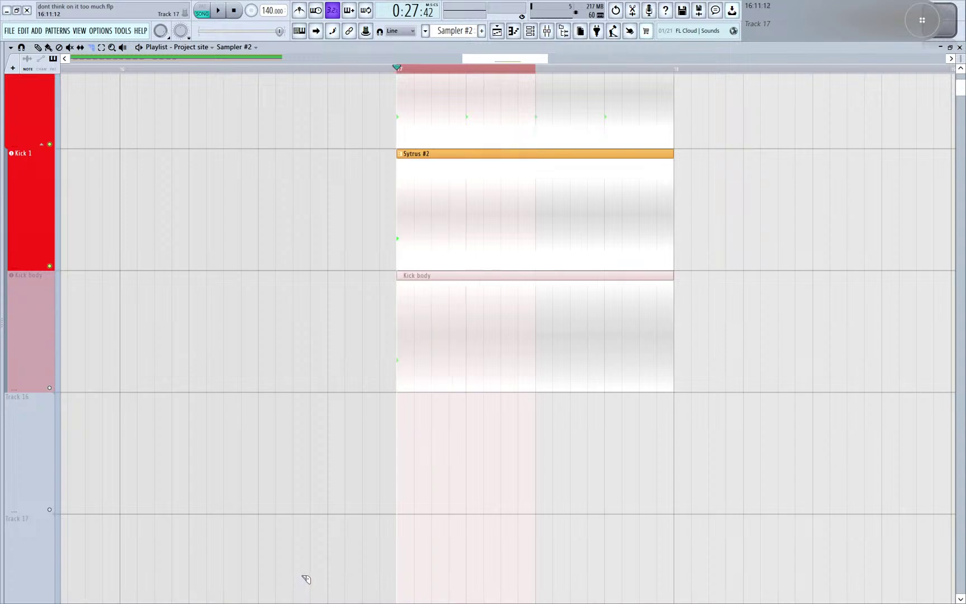
{"action": "left_click_drag", "start_coordinate": [559, 154], "coordinate": [534, 358]}
{"action": "left_click_drag", "start_coordinate": [432, 148], "coordinate": [434, 314]}
{"action": "key", "text": "ctrl+z"}
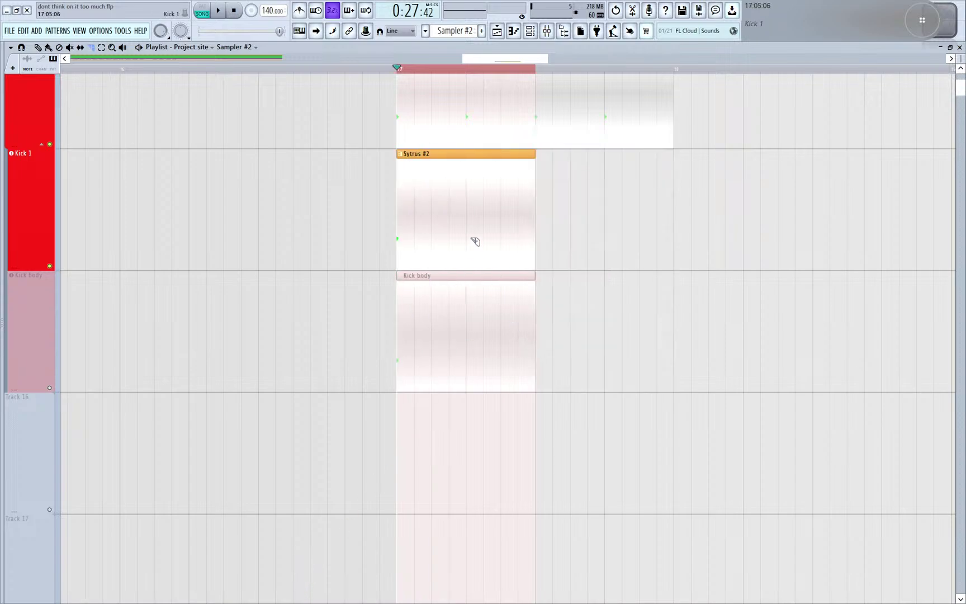
{"action": "left_click_drag", "start_coordinate": [466, 145], "coordinate": [466, 391]}
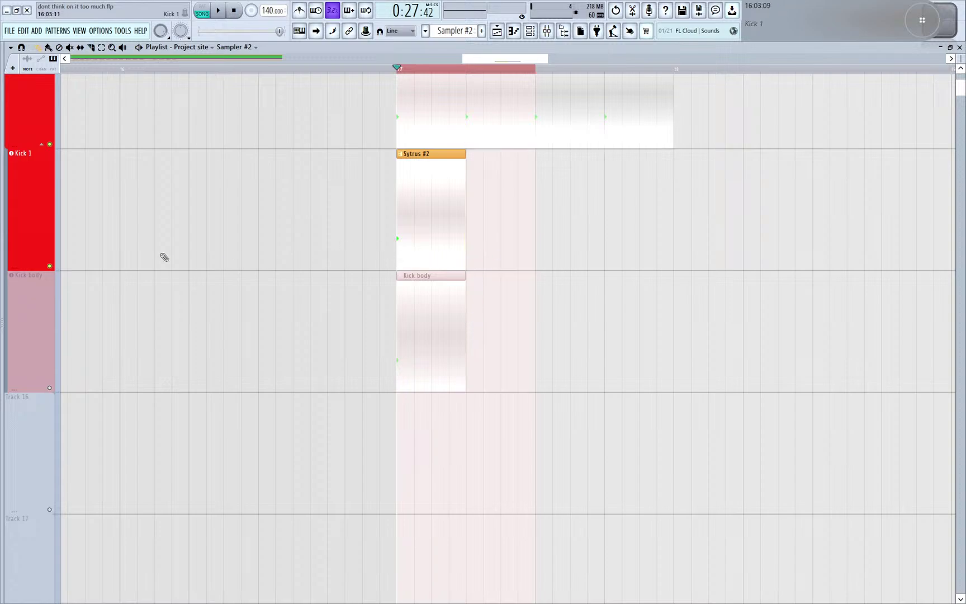
- Open the Kick 1 instrument, move its window near the playlist's upper edge, and show operator 1
{"action": "left_click", "coordinate": [21, 209]}
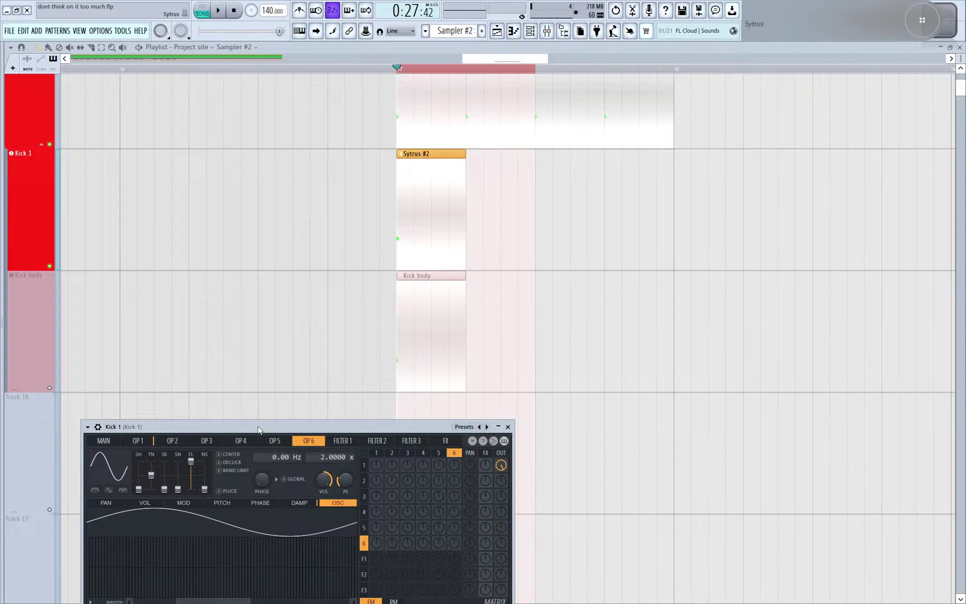
{"action": "left_click_drag", "start_coordinate": [119, 443], "coordinate": [184, 114]}
{"action": "left_click", "coordinate": [203, 111]}
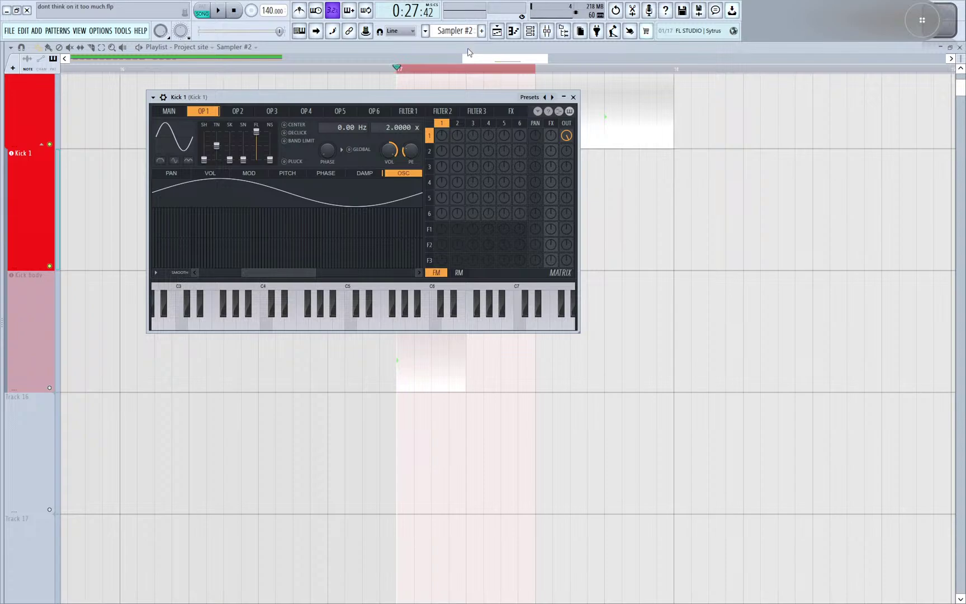
{"action": "left_click_drag", "start_coordinate": [464, 58], "coordinate": [422, 59]}
{"action": "left_click", "coordinate": [40, 205]}
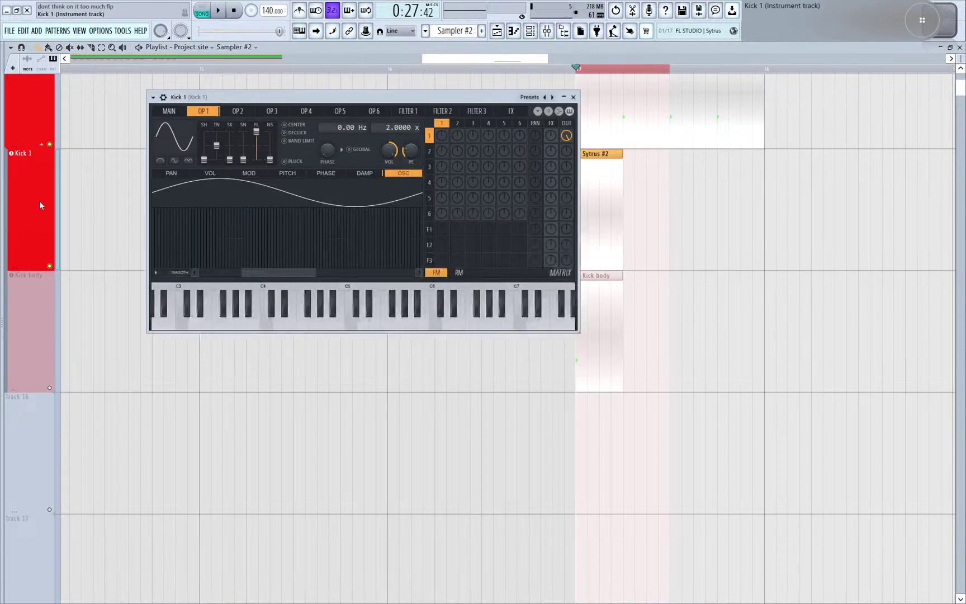
{"action": "left_click_drag", "start_coordinate": [230, 98], "coordinate": [295, 91]}
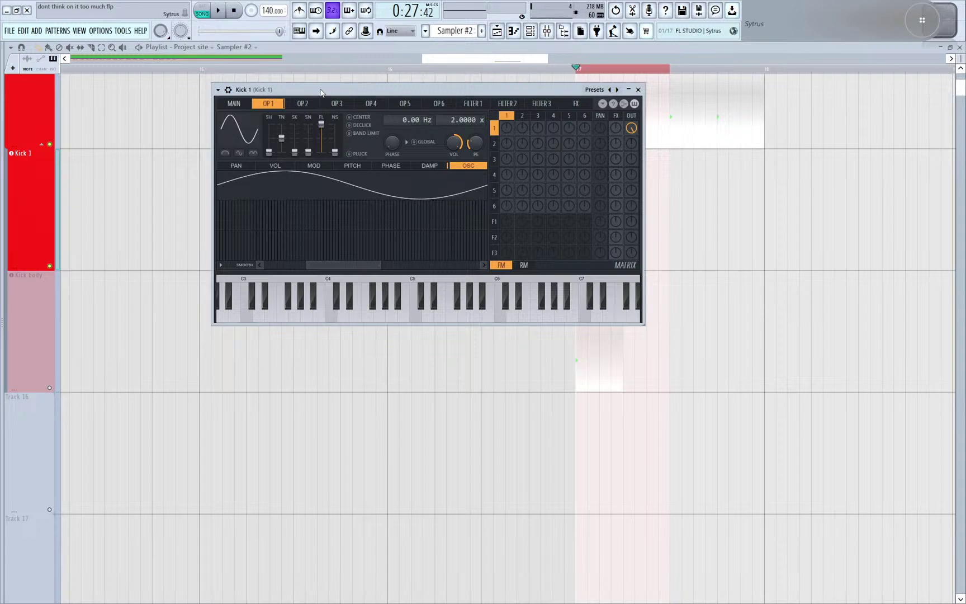
{"action": "left_click_drag", "start_coordinate": [320, 92], "coordinate": [382, 58]}
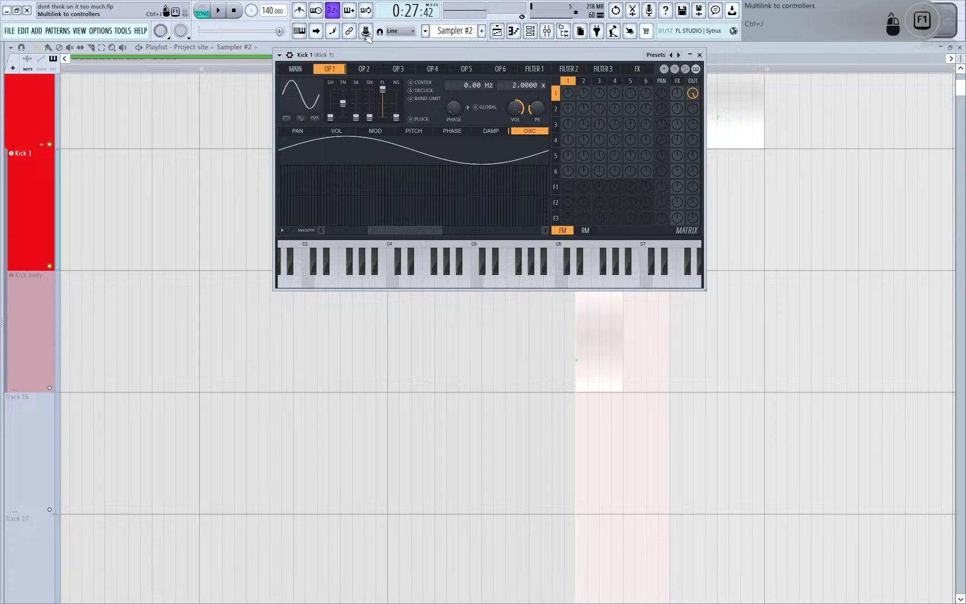
{"action": "left_click_drag", "start_coordinate": [382, 58], "coordinate": [267, 81]}
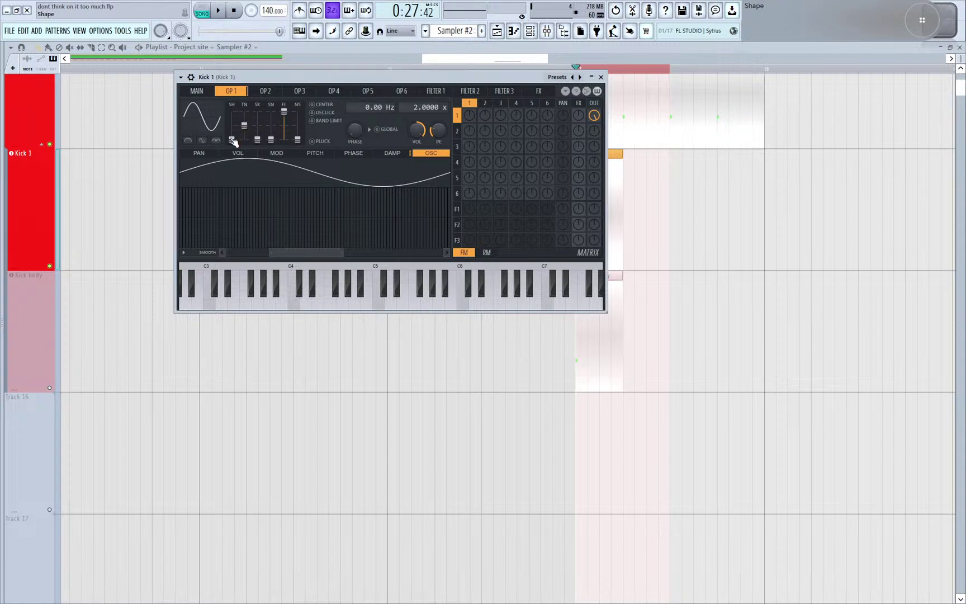
{"action": "left_click_drag", "start_coordinate": [332, 78], "coordinate": [402, 98]}
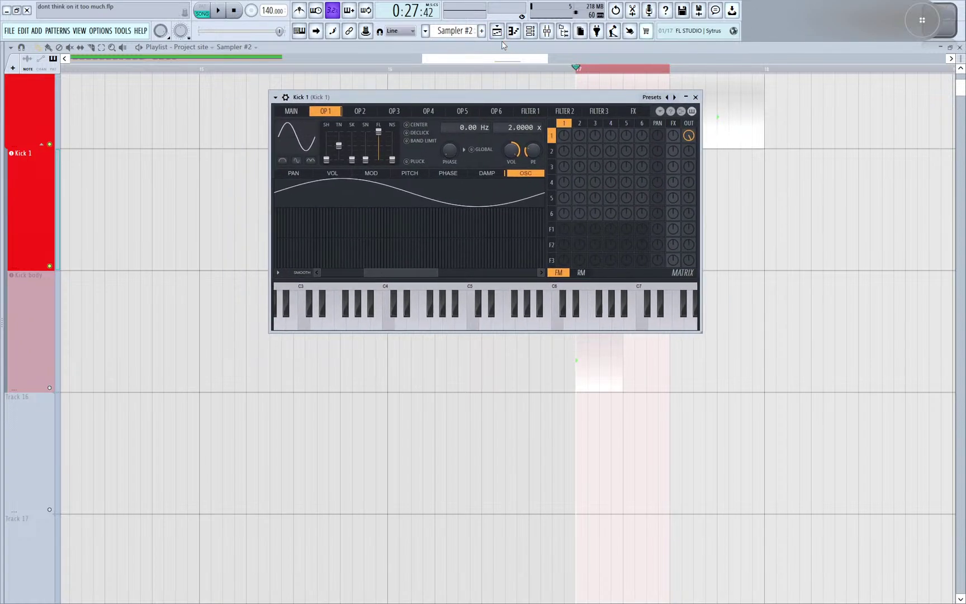
{"action": "left_click_drag", "start_coordinate": [467, 98], "coordinate": [415, 53]}
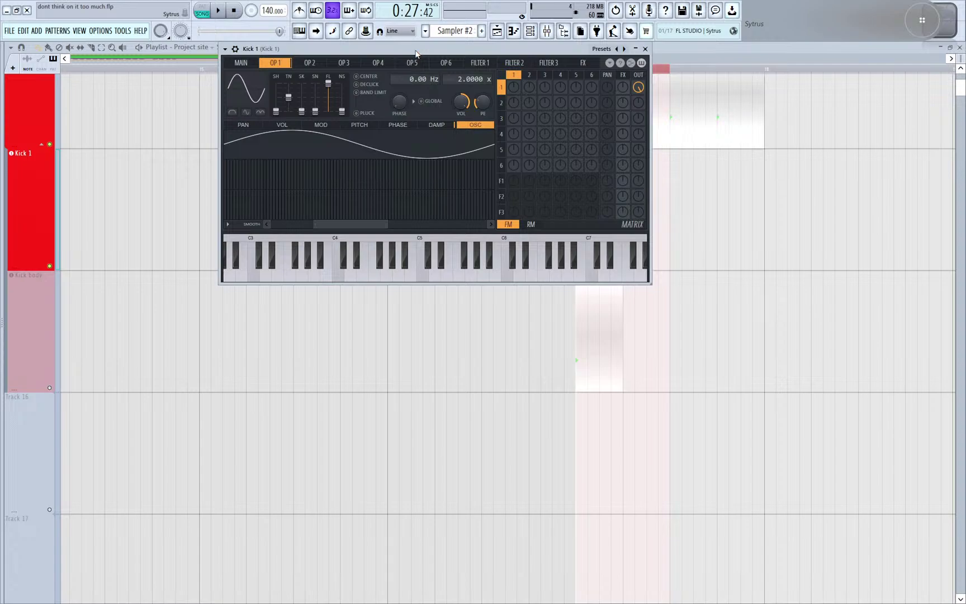
{"action": "left_click_drag", "start_coordinate": [416, 53], "coordinate": [417, 139]}
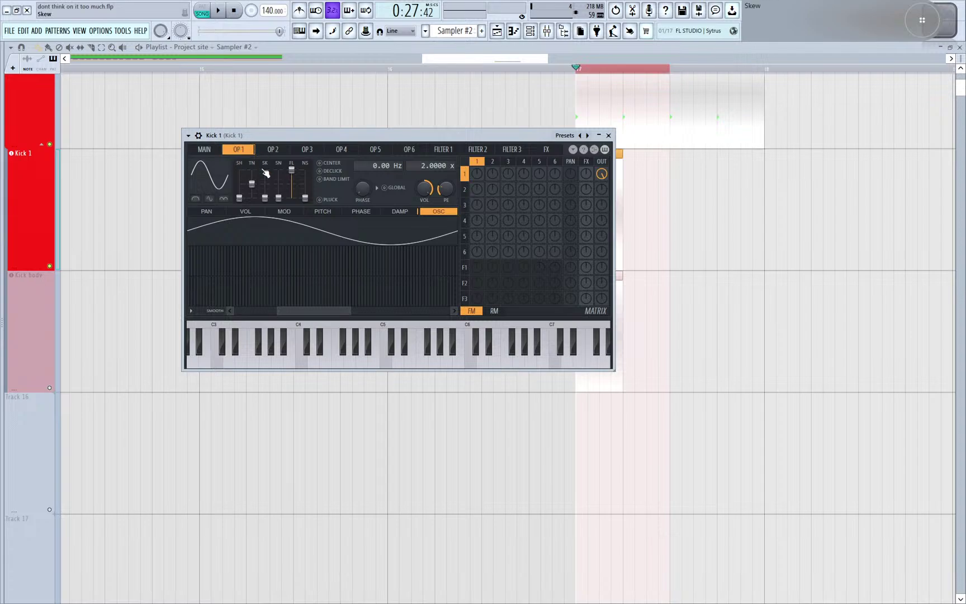
- Set the loop start on the first point of operator 1's volume envelope and raise that point to 100%
{"action": "left_click", "coordinate": [253, 214]}
{"action": "left_click", "coordinate": [253, 212]}
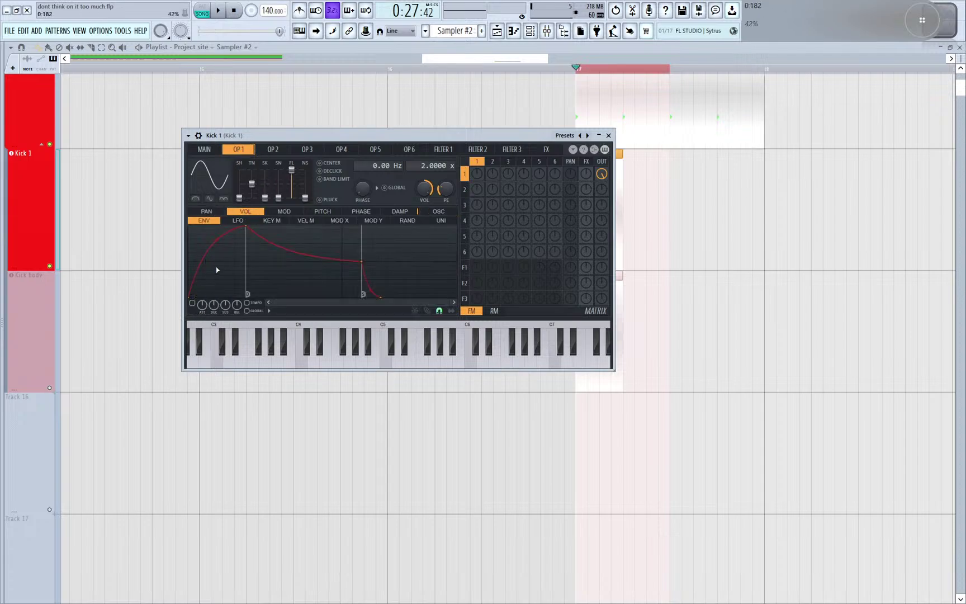
{"action": "right_click", "coordinate": [192, 296]}
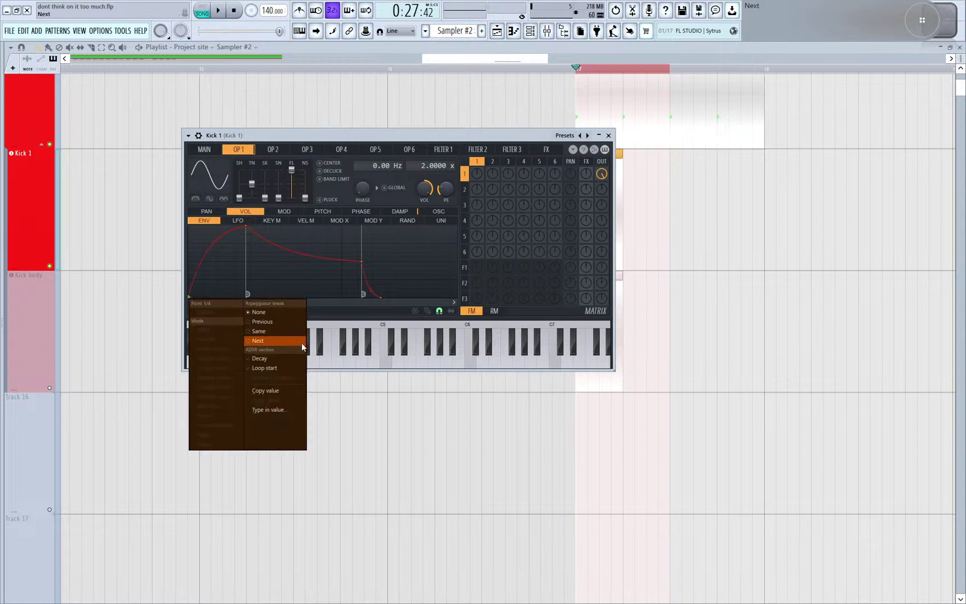
{"action": "left_click", "coordinate": [283, 369]}
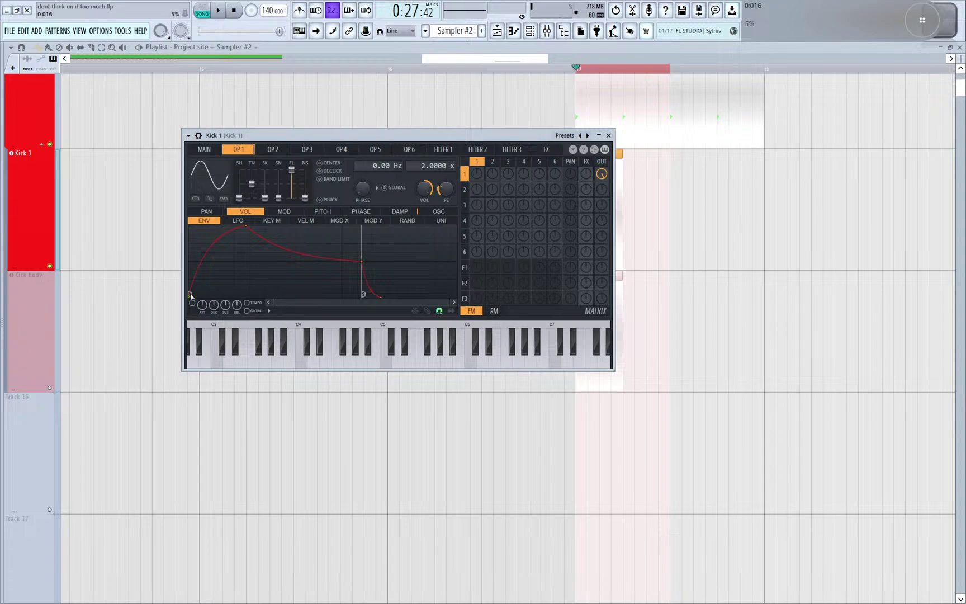
{"action": "left_click_drag", "start_coordinate": [191, 295], "coordinate": [176, 210]}
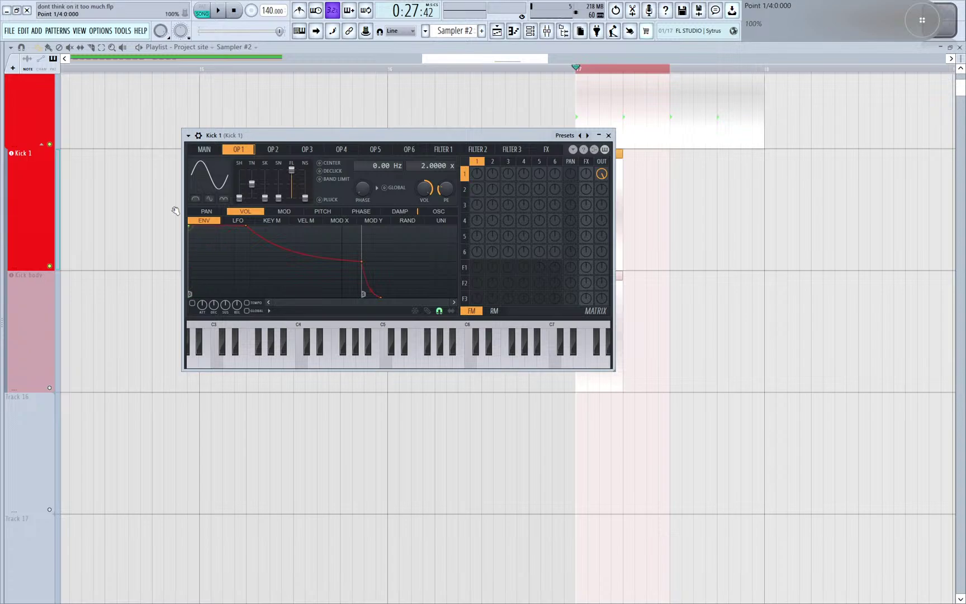
- Delete the peak point and the final release point from operator 1's volume envelope
{"action": "right_click", "coordinate": [246, 225]}
{"action": "left_click", "coordinate": [261, 239]}
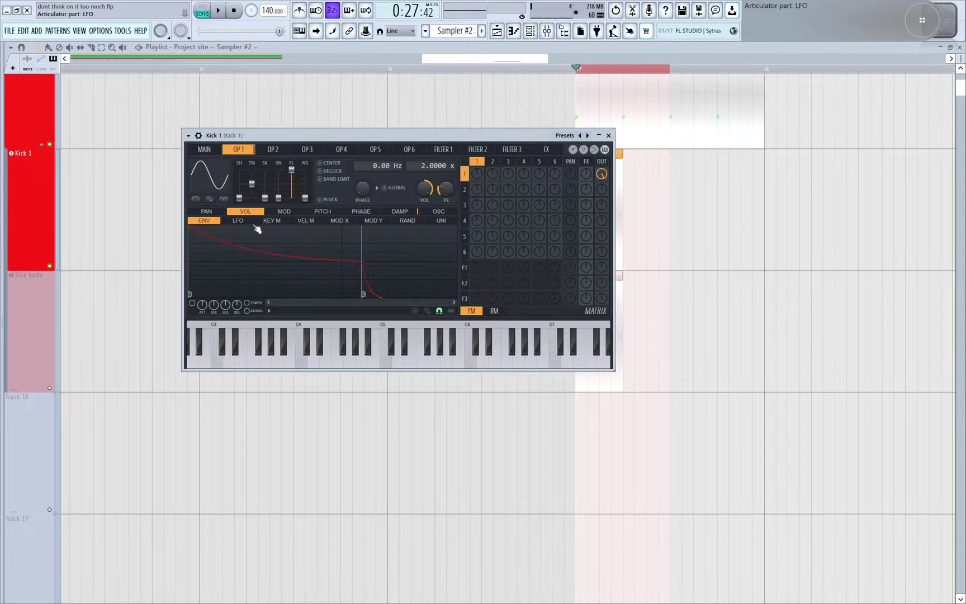
{"action": "right_click", "coordinate": [383, 301]}
{"action": "left_click", "coordinate": [398, 319]}
- Pull the volume envelope's end point down to 0% for a short decay and enlarge the Kick 1 window
{"action": "left_click_drag", "start_coordinate": [363, 261], "coordinate": [248, 311]}
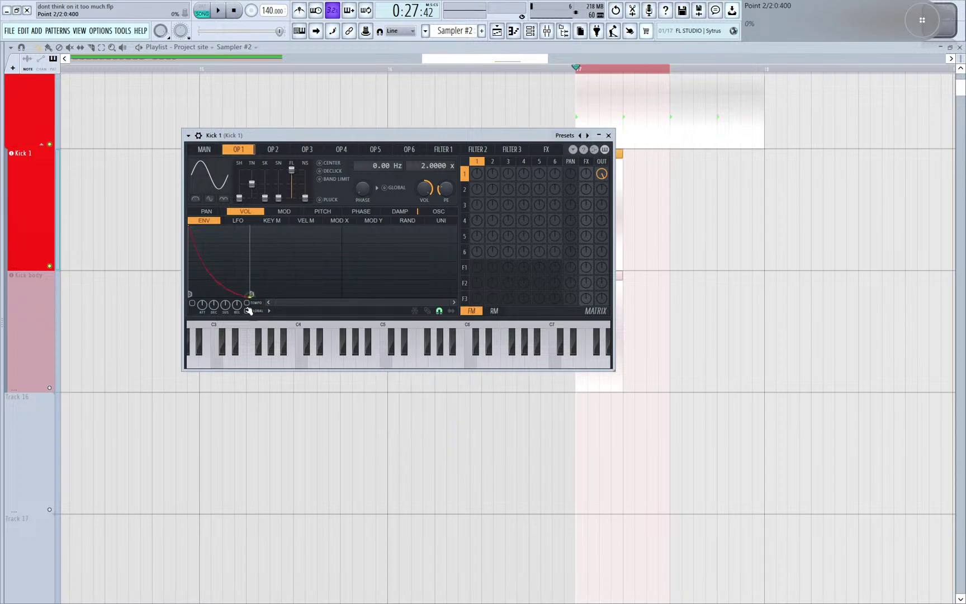
{"action": "left_click", "coordinate": [248, 310]}
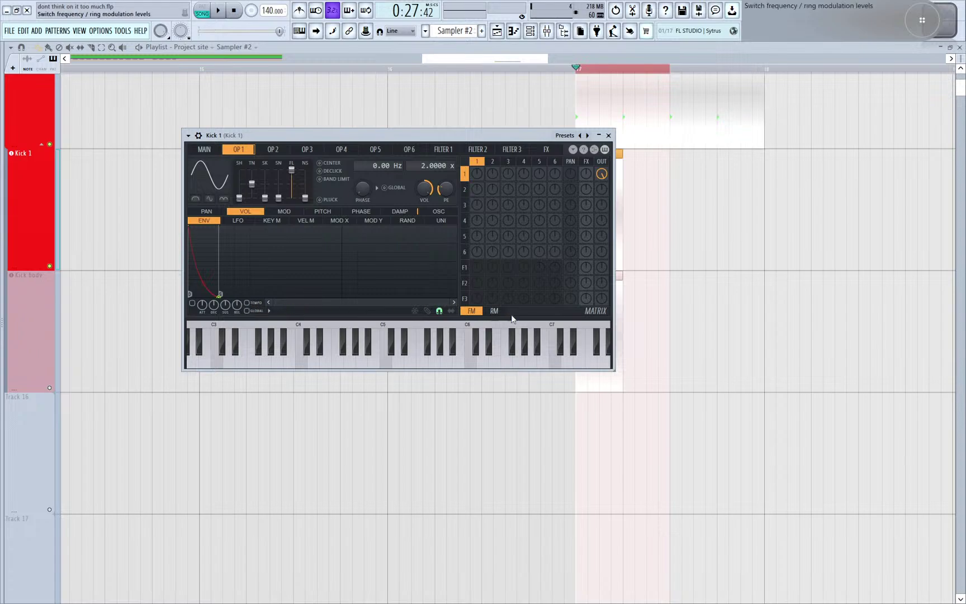
{"action": "left_click_drag", "start_coordinate": [614, 369], "coordinate": [862, 531]}
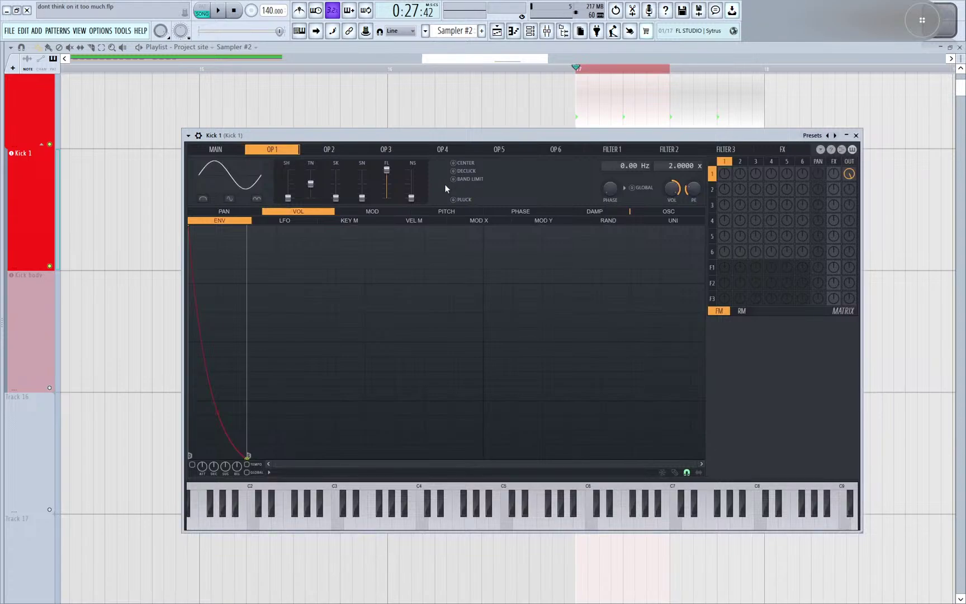
- Move the Kick 1 window to the upper middle of the playlist
{"action": "left_click_drag", "start_coordinate": [342, 140], "coordinate": [244, 52]}
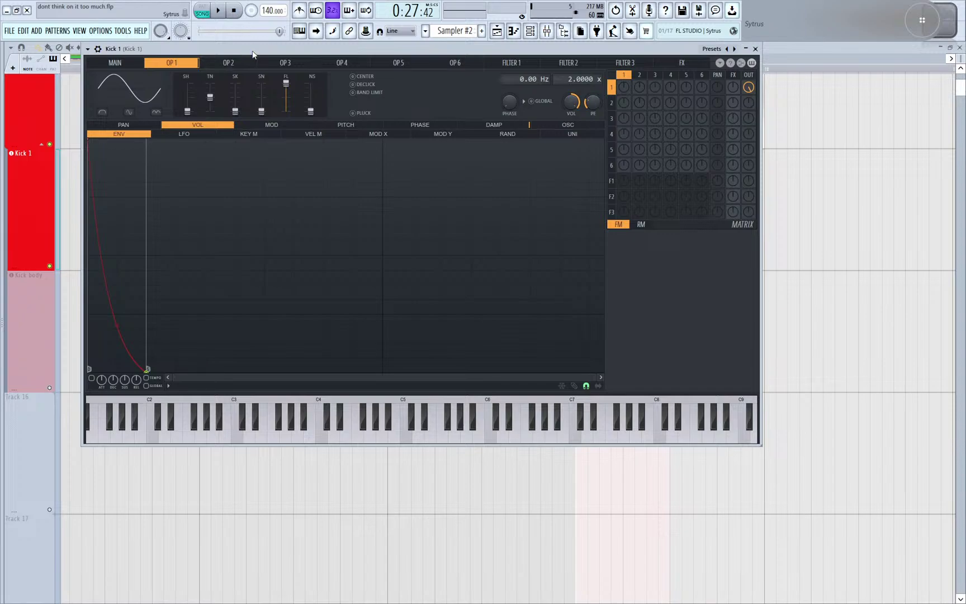
{"action": "left_click_drag", "start_coordinate": [252, 53], "coordinate": [321, 107]}
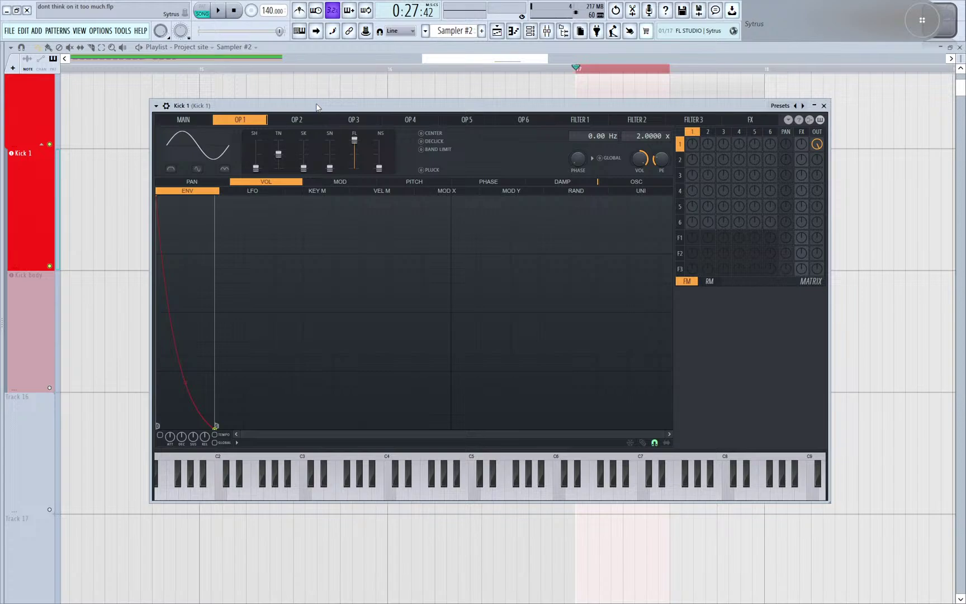
{"action": "left_click_drag", "start_coordinate": [323, 104], "coordinate": [334, 65]}
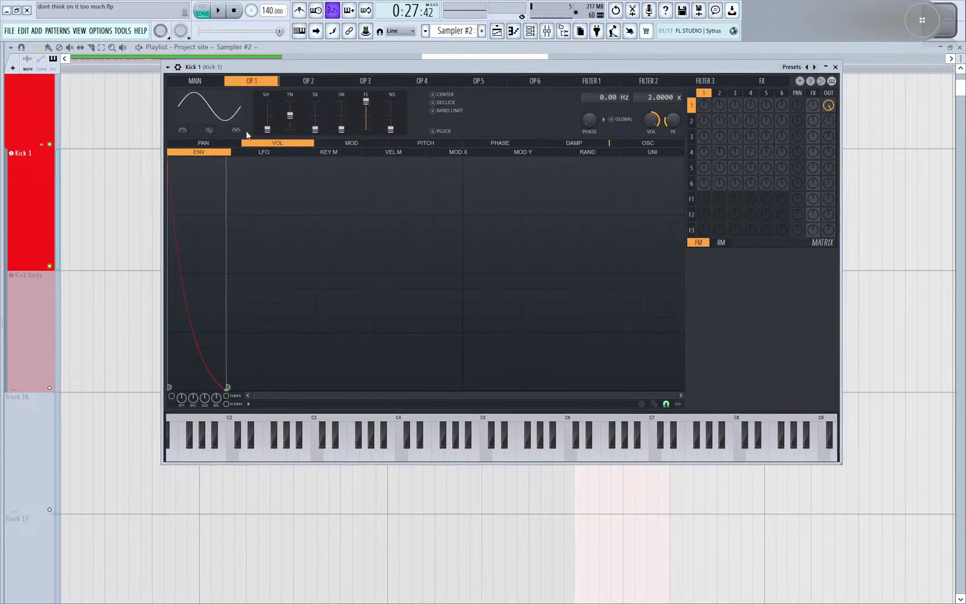
{"action": "mouse_move", "coordinate": [267, 74]}
{"action": "left_mouse_down"}
{"action": "mouse_move", "coordinate": [202, 96]}
{"action": "mouse_move", "coordinate": [320, 94]}
{"action": "mouse_move", "coordinate": [270, 80]}
{"action": "left_mouse_up"}
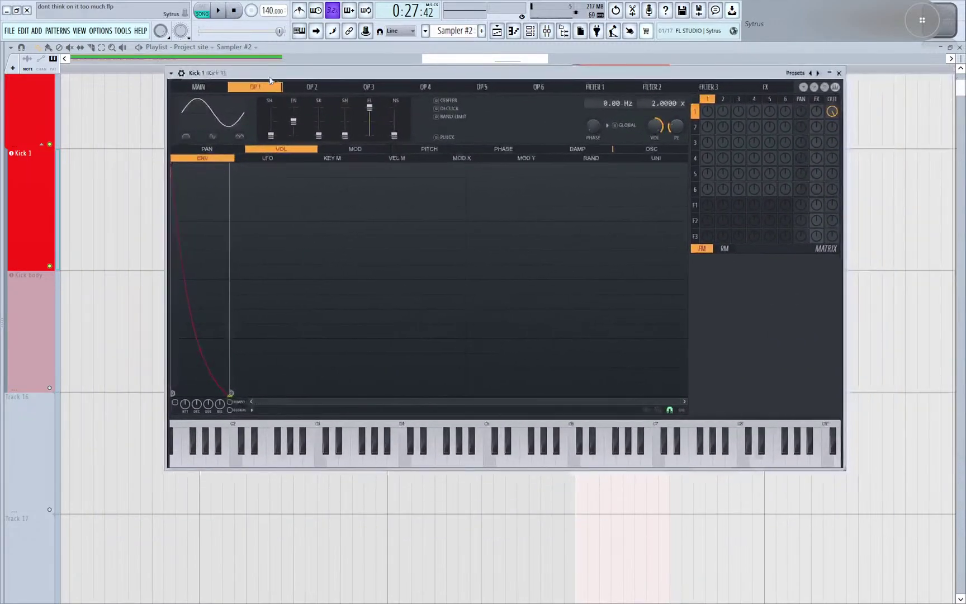
- Switch to YouTube Studio to check the livestream's analytics and chat, and return to FL Studio
{"action": "key", "text": "alt+Tab"}
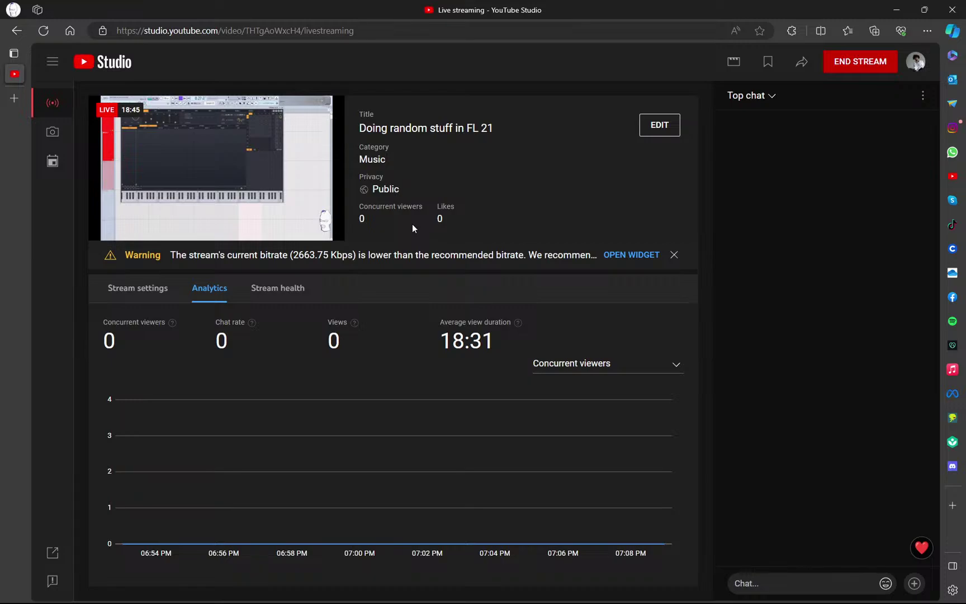
{"action": "key", "text": "alt+Tab"}
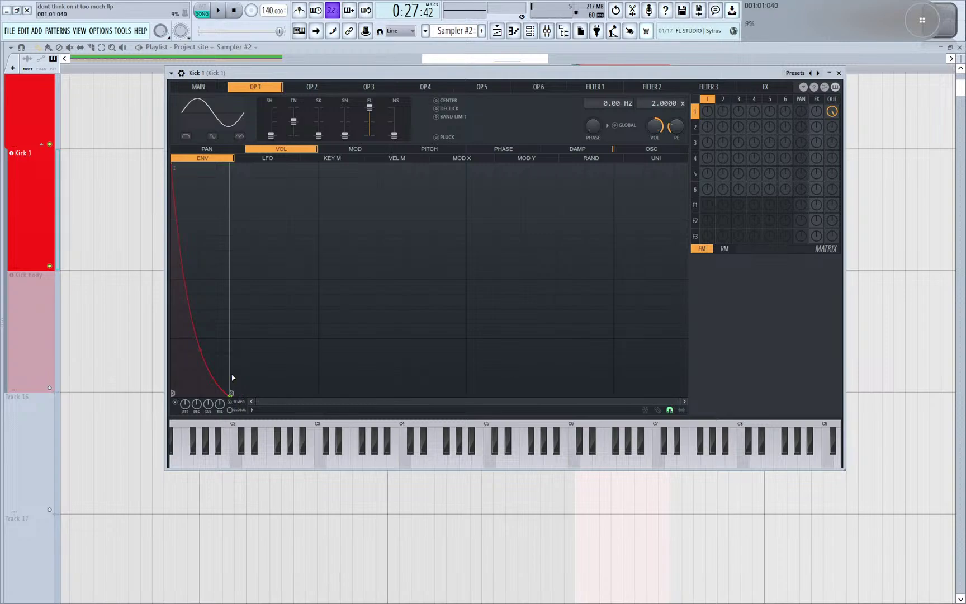
- Make the decay curve of operator 1's volume envelope steeper and enable Global for the operator's phase
{"action": "left_click_drag", "start_coordinate": [201, 349], "coordinate": [206, 383]}
{"action": "left_click", "coordinate": [616, 126]}
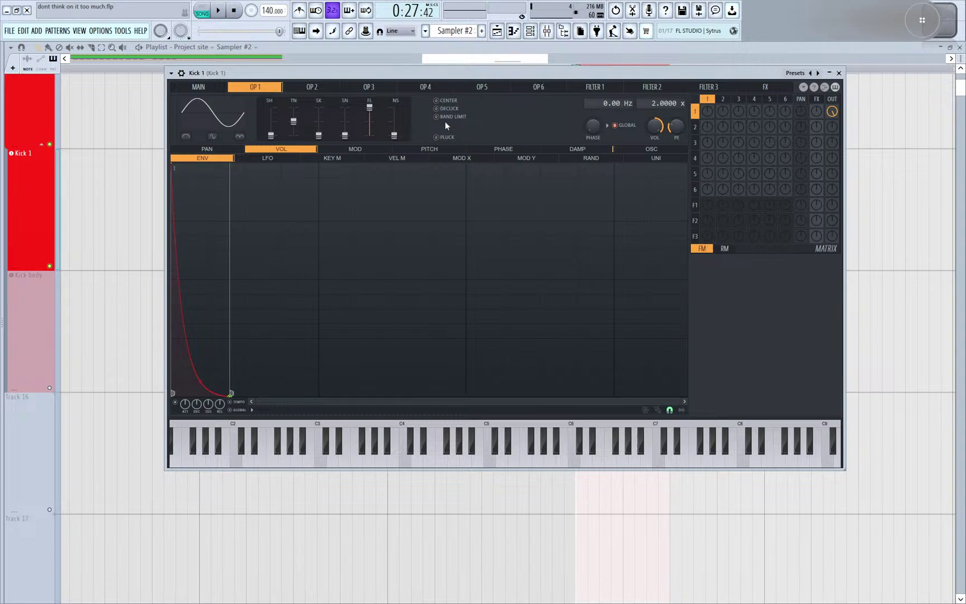
- Enable note input from the typing keyboard and lower operator 1's frequency ratio to 0.5, auditioning the kick on G6
{"action": "key", "text": "ctrl+t"}
{"action": "key", "text": "t"}
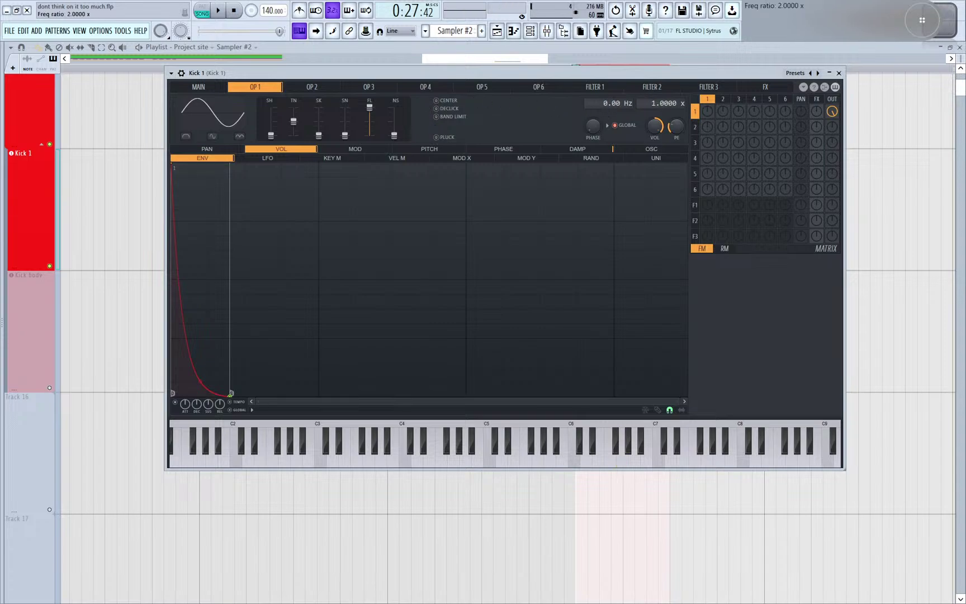
{"action": "key", "text": "t"}
{"action": "key", "text": "t"}
{"action": "key", "text": "t"}
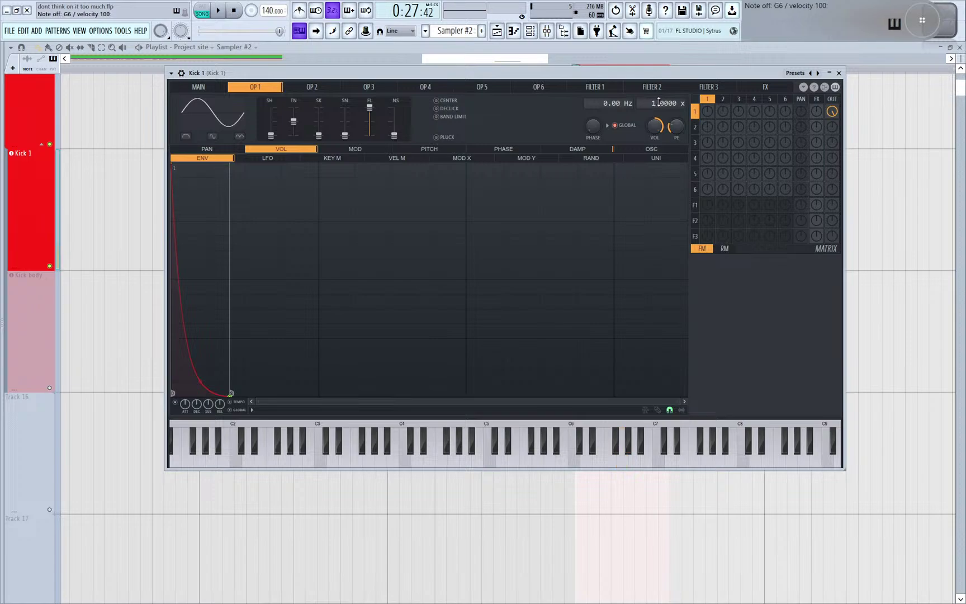
{"action": "left_click_drag", "start_coordinate": [654, 103], "coordinate": [661, 112]}
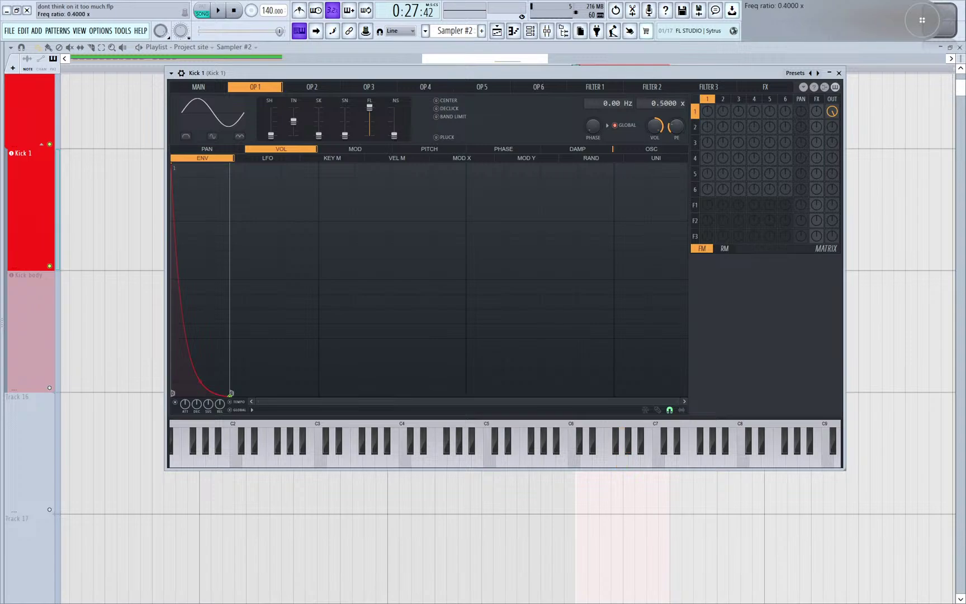
{"action": "key", "text": "t"}
{"action": "key", "text": "t"}
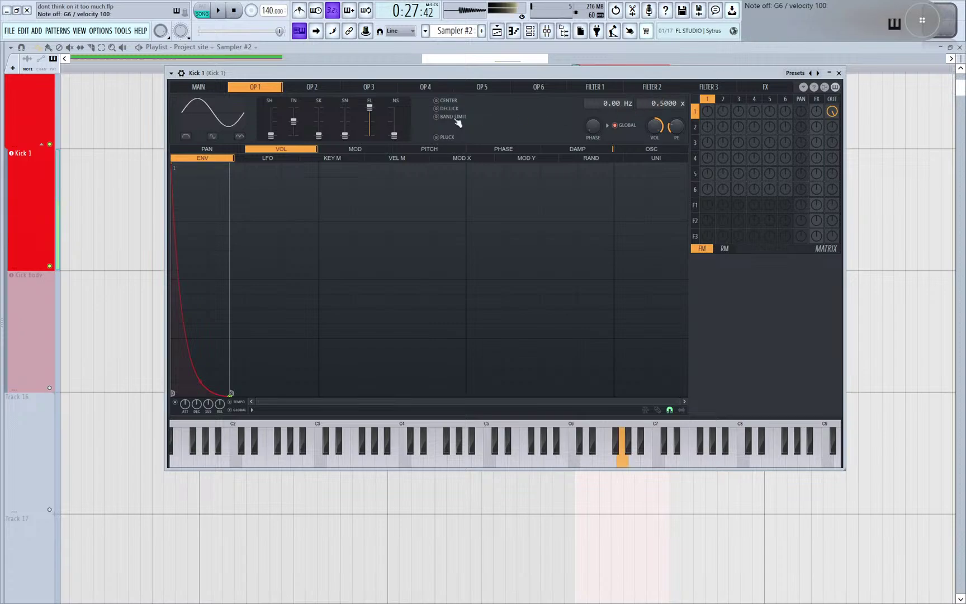
{"action": "key", "text": "t"}
- Lower operator 1's TN waveform setting slightly, audition the kick, and reduce the frequency ratio to 0.25
{"action": "left_click_drag", "start_coordinate": [294, 121], "coordinate": [293, 126]}
{"action": "key", "text": "t"}
{"action": "key", "text": "t"}
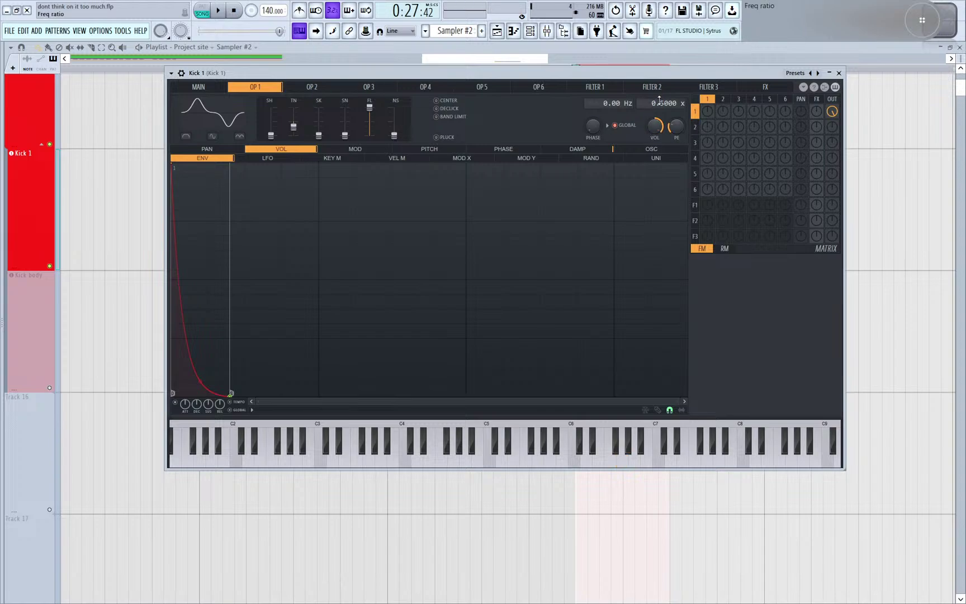
{"action": "scroll", "coordinate": [659, 104], "scroll_direction": "down", "scroll_amount": 4}
{"action": "scroll", "coordinate": [662, 103], "scroll_direction": "down", "scroll_amount": 1}
{"action": "scroll", "coordinate": [661, 102], "scroll_direction": "down", "scroll_amount": 1}
- Mark the first point of operator 1's pitch envelope as Decay and delete the envelope's peak and final release points
{"action": "left_click", "coordinate": [431, 150]}
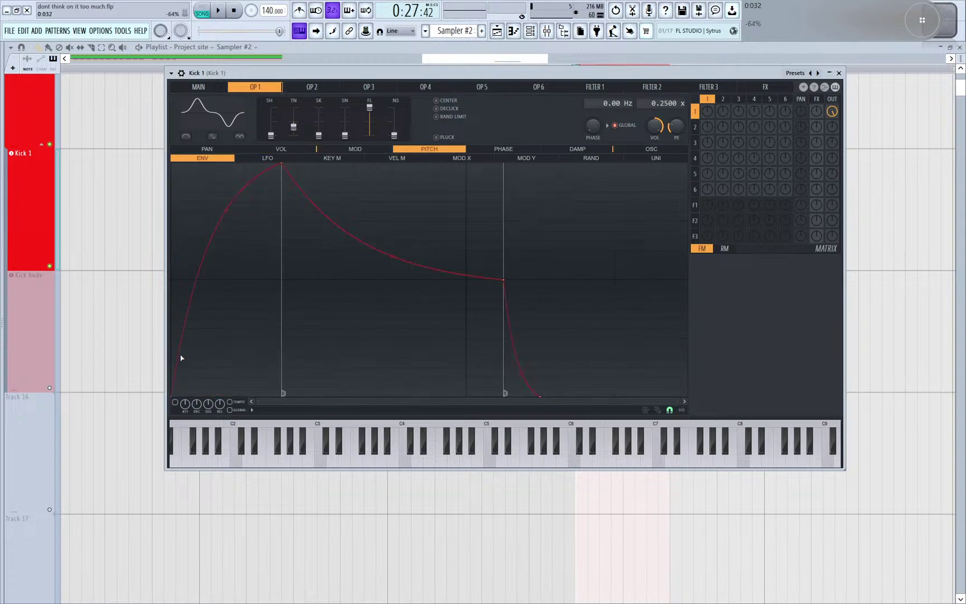
{"action": "right_click", "coordinate": [174, 396]}
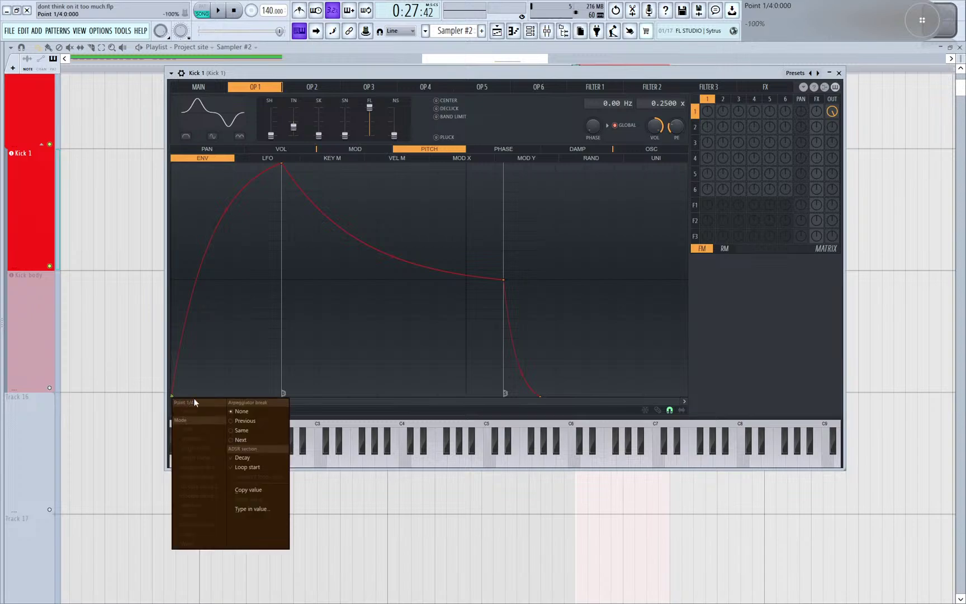
{"action": "left_click", "coordinate": [261, 460]}
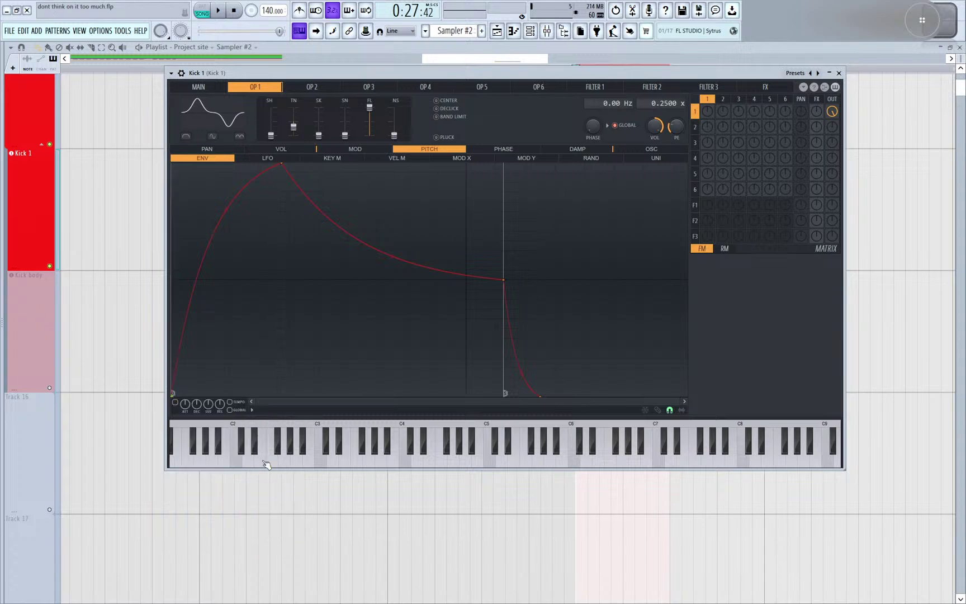
{"action": "right_click", "coordinate": [284, 164]}
{"action": "left_click", "coordinate": [296, 172]}
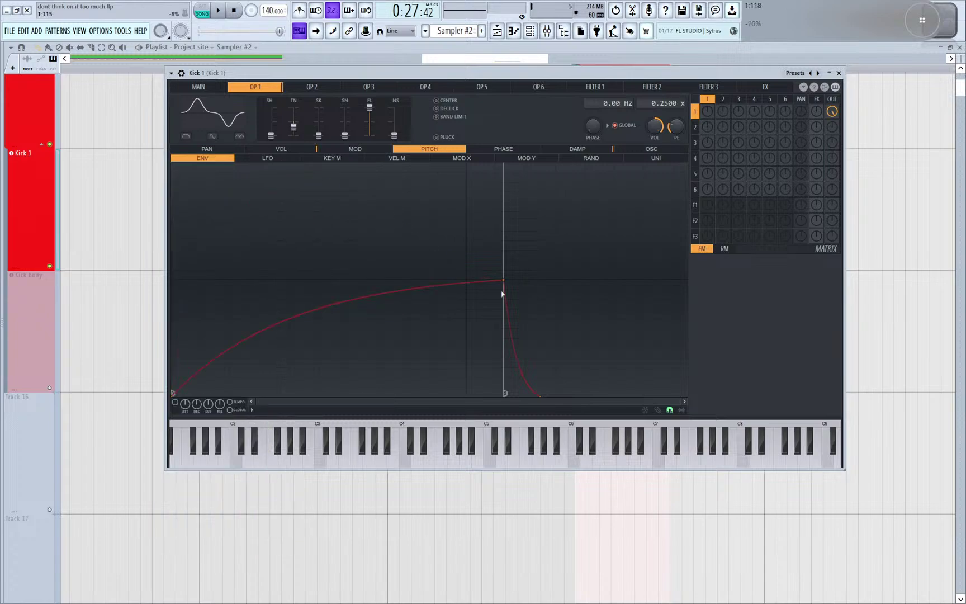
{"action": "right_click", "coordinate": [540, 393]}
{"action": "left_click", "coordinate": [553, 402]}
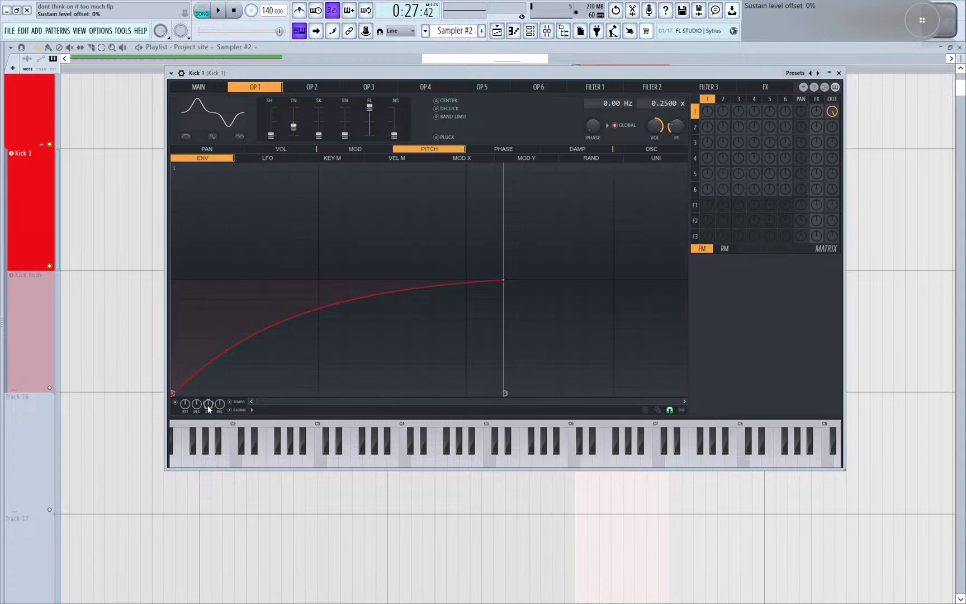
- Shape operator 1's pitch envelope into a short, steep drop to -100% and turn its waveform into a square using SH and TN
{"action": "left_click_drag", "start_coordinate": [173, 393], "coordinate": [173, 167]}
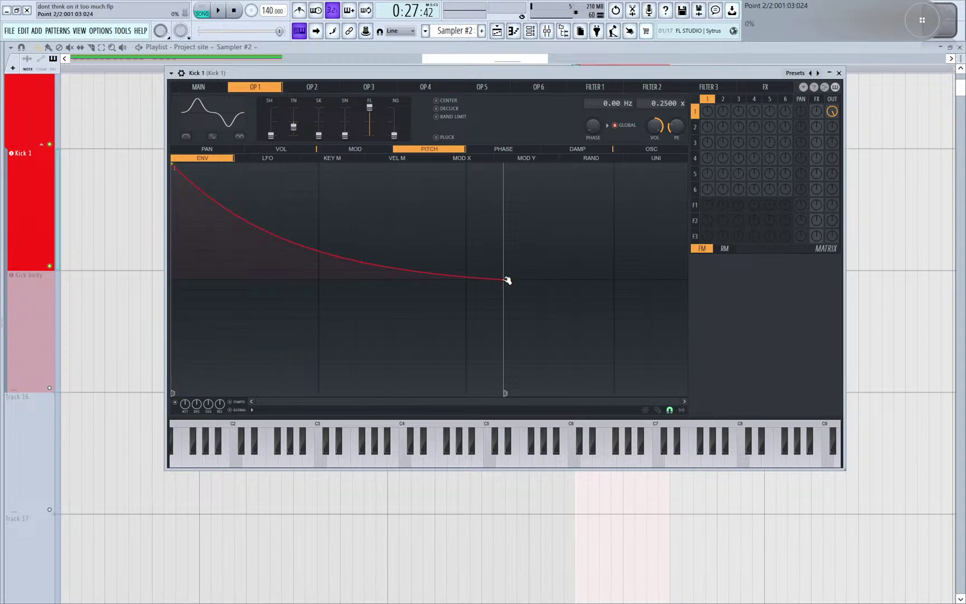
{"action": "left_click_drag", "start_coordinate": [506, 280], "coordinate": [247, 270]}
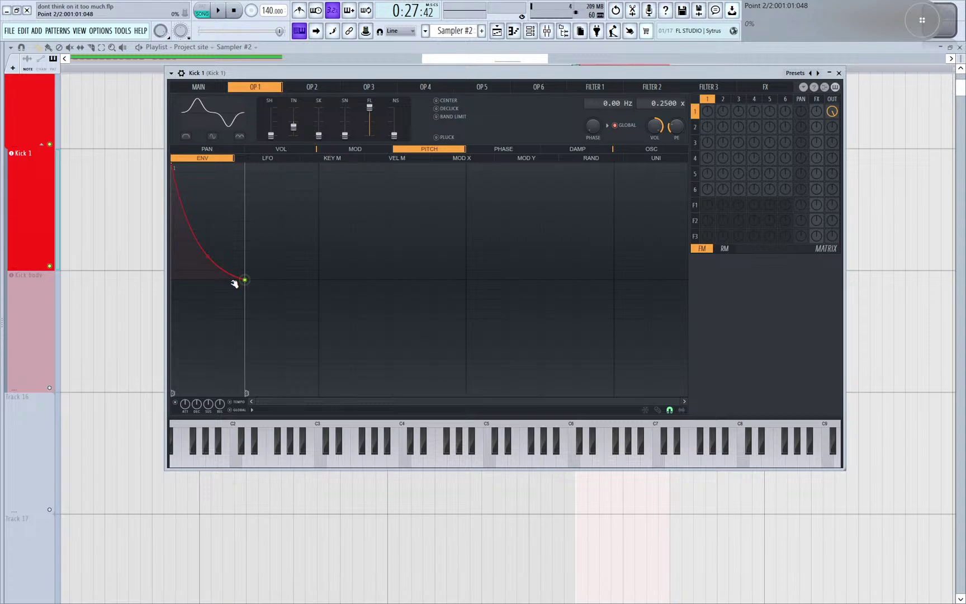
{"action": "left_click_drag", "start_coordinate": [235, 283], "coordinate": [245, 394]}
{"action": "left_click_drag", "start_coordinate": [174, 250], "coordinate": [171, 270]}
{"action": "mouse_move", "coordinate": [271, 134]}
{"action": "left_mouse_down"}
{"action": "mouse_move", "coordinate": [271, 121]}
{"action": "mouse_move", "coordinate": [293, 106]}
{"action": "mouse_move", "coordinate": [272, 128]}
{"action": "left_mouse_up"}
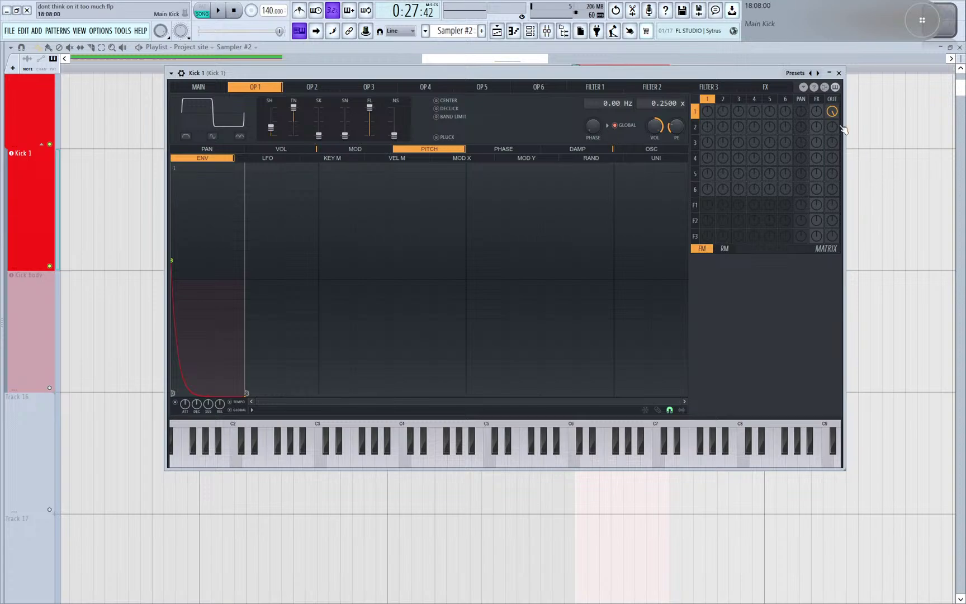
- In the matrix, remove operator 1's direct output and route it through filter 1 to the output
{"action": "left_click_drag", "start_coordinate": [832, 111], "coordinate": [833, 119]}
{"action": "left_click_drag", "start_coordinate": [832, 204], "coordinate": [832, 198]}
{"action": "left_click_drag", "start_coordinate": [708, 205], "coordinate": [708, 193]}
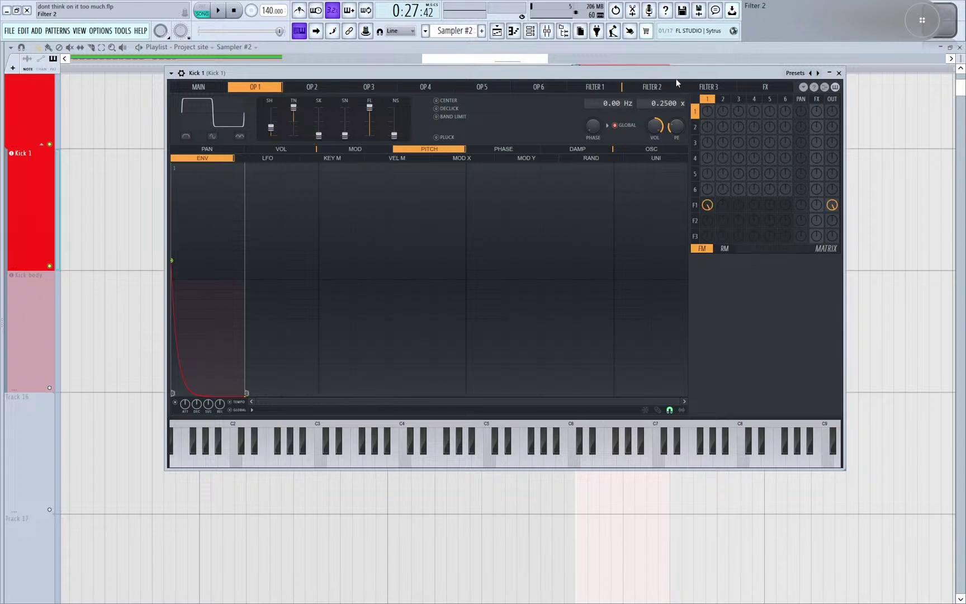
- Try the Lime high pass type on filter 1 and settle on Lime low pass
{"action": "left_click", "coordinate": [597, 86]}
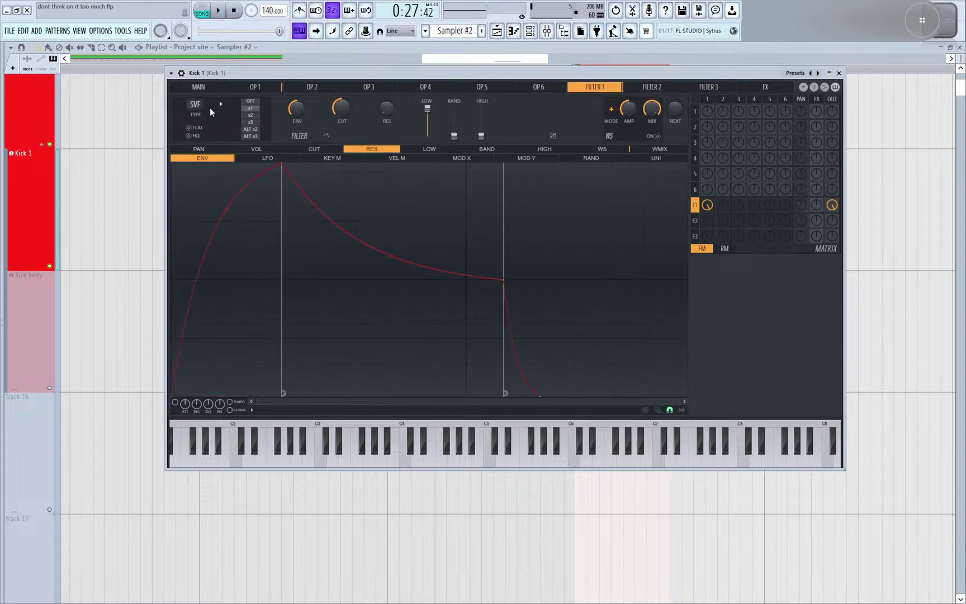
{"action": "left_click", "coordinate": [209, 106]}
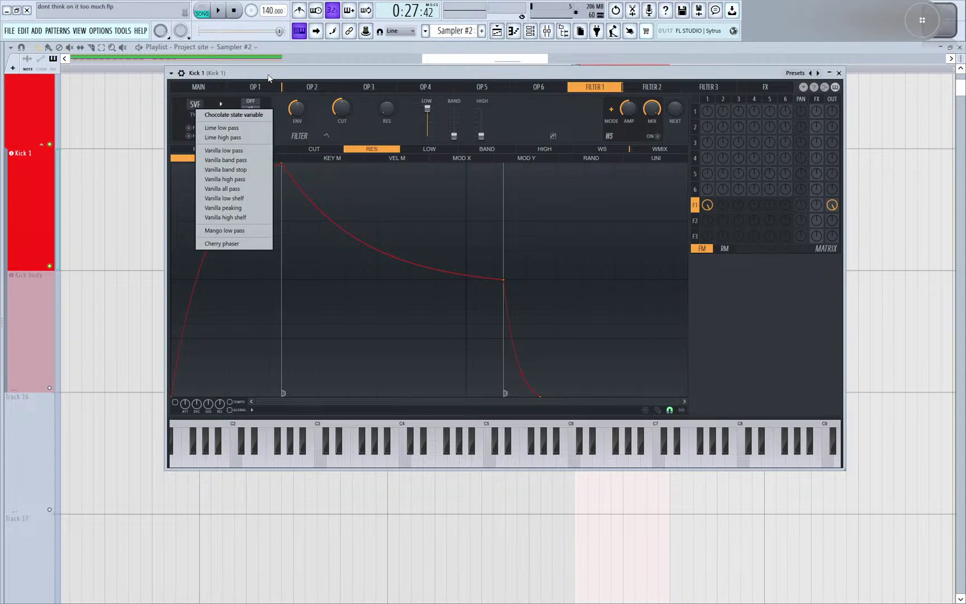
{"action": "left_click", "coordinate": [249, 137]}
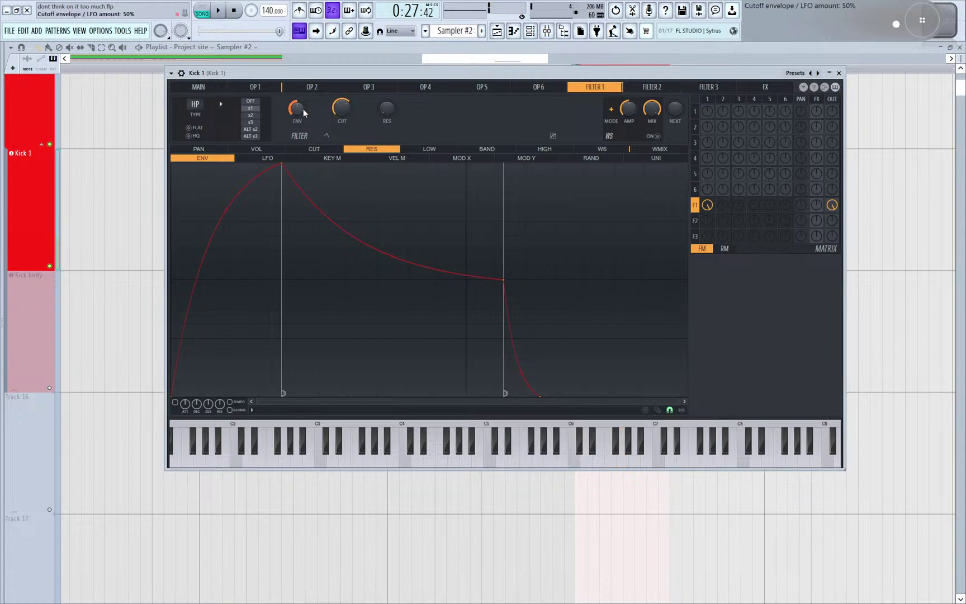
{"action": "left_click", "coordinate": [195, 105]}
{"action": "left_click", "coordinate": [224, 126]}
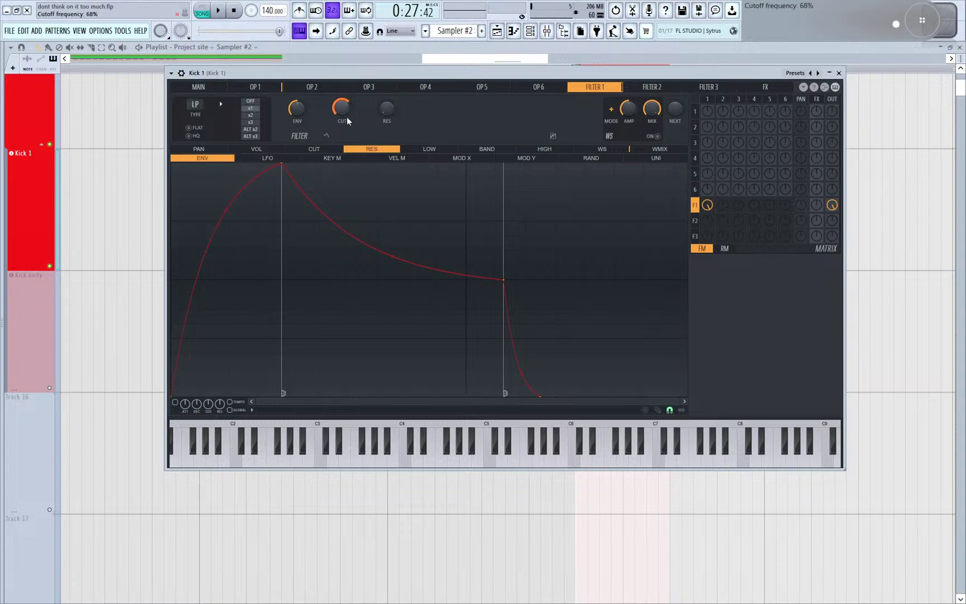
- Lower filter 1's cutoff and set the filter to x3 with FLAT and HQ enabled, auditioning the kick
{"action": "left_click_drag", "start_coordinate": [342, 108], "coordinate": [342, 184]}
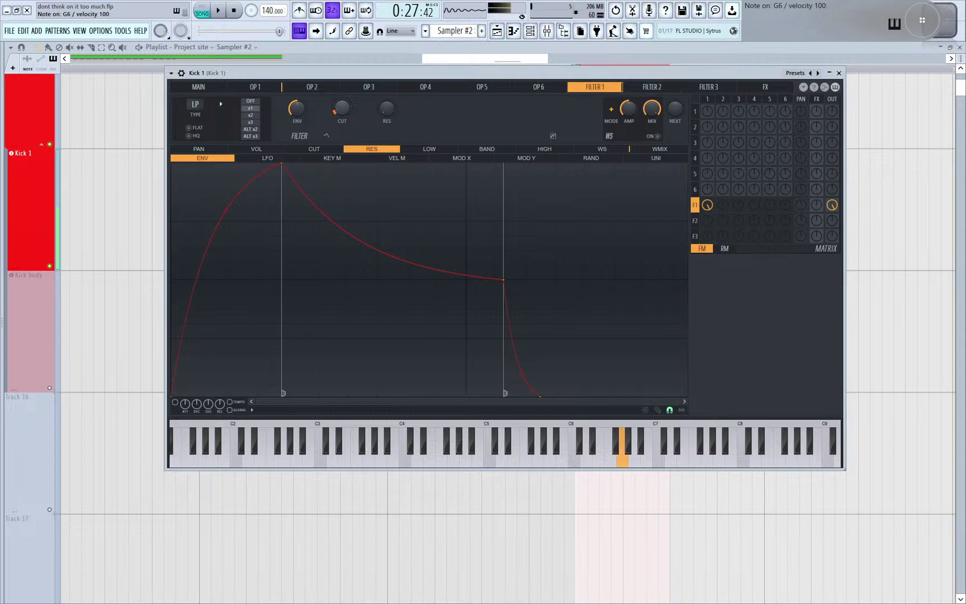
{"action": "left_click_drag", "start_coordinate": [342, 108], "coordinate": [342, 101]}
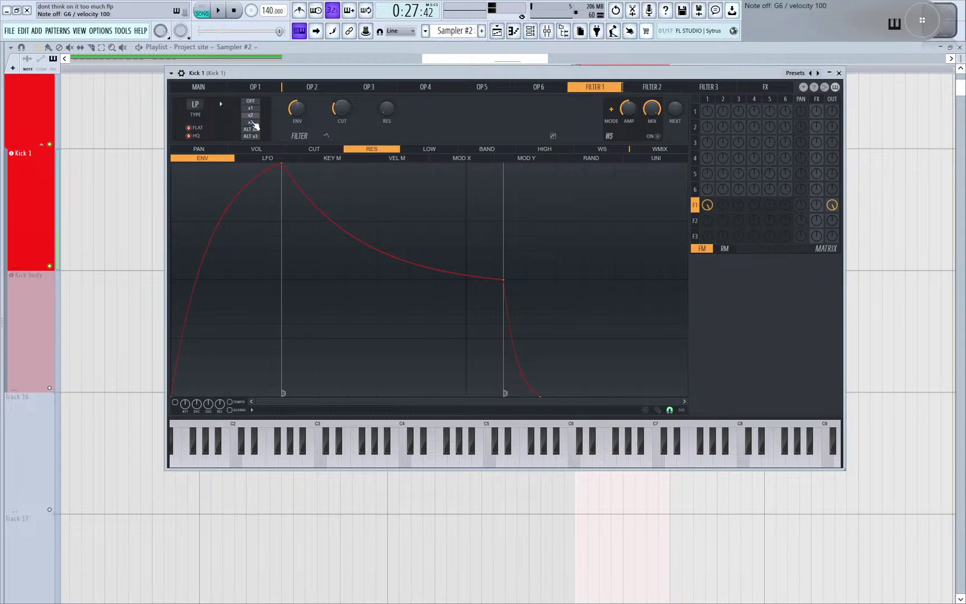
{"action": "left_click_drag", "start_coordinate": [387, 108], "coordinate": [406, 109]}
{"action": "key", "text": "t"}
{"action": "key", "text": "t"}
{"action": "key", "text": "t"}
{"action": "key", "text": "t"}
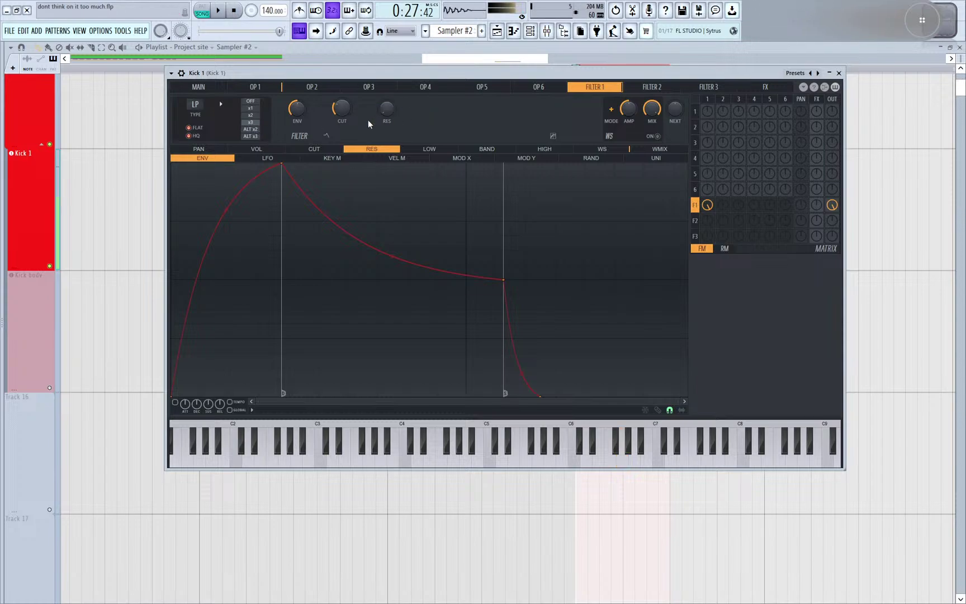
{"action": "key", "text": "t"}
{"action": "key", "text": "t"}
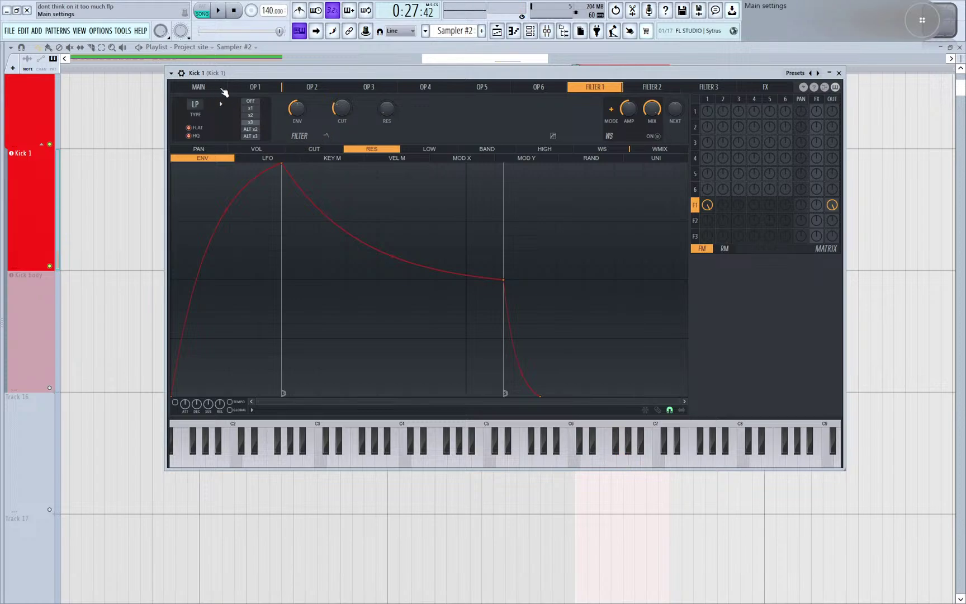
- Disable operator 1's volume envelope and copy the envelope's state
{"action": "left_click", "coordinate": [232, 88]}
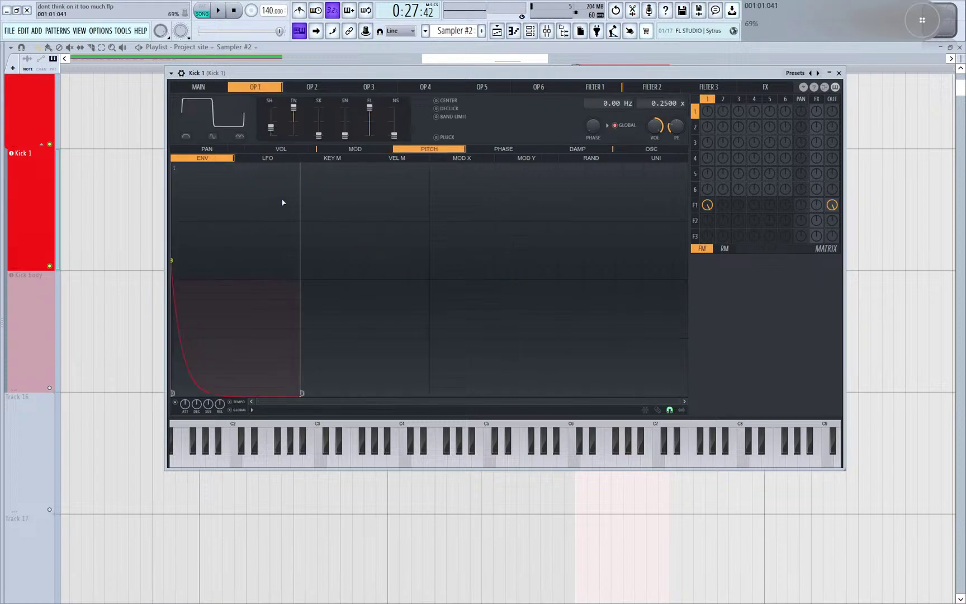
{"action": "left_click", "coordinate": [278, 149]}
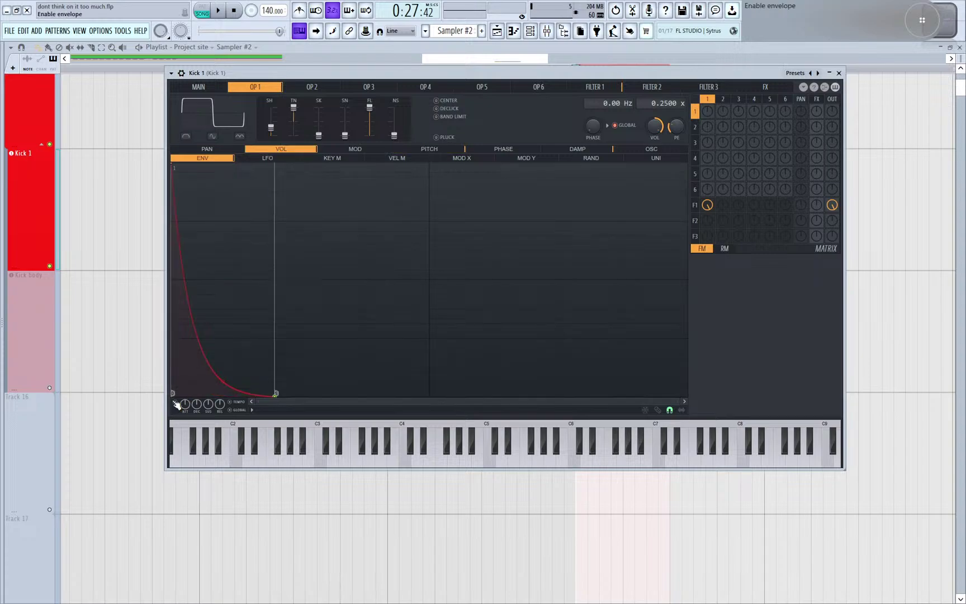
{"action": "left_click", "coordinate": [254, 412]}
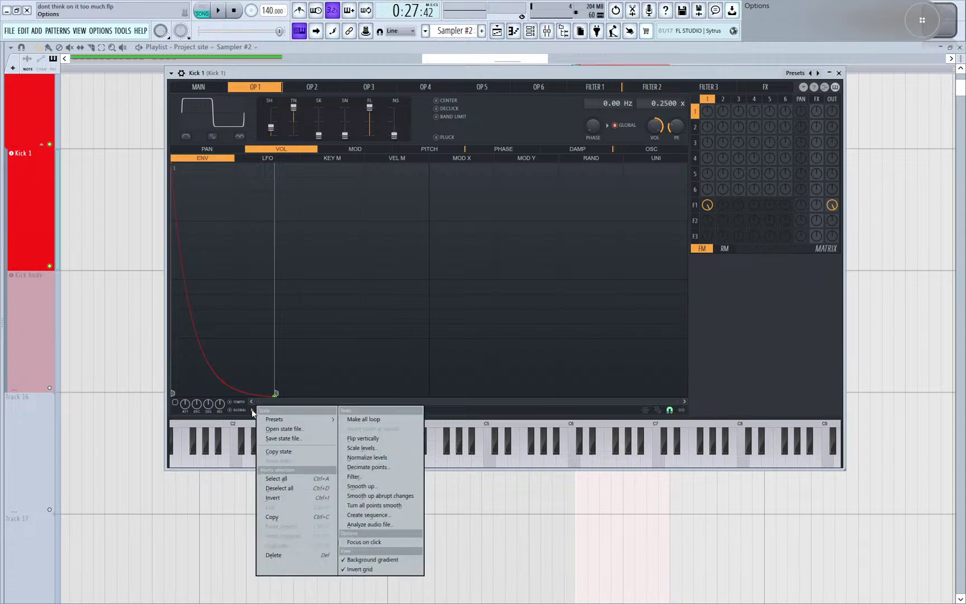
{"action": "left_click", "coordinate": [299, 453]}
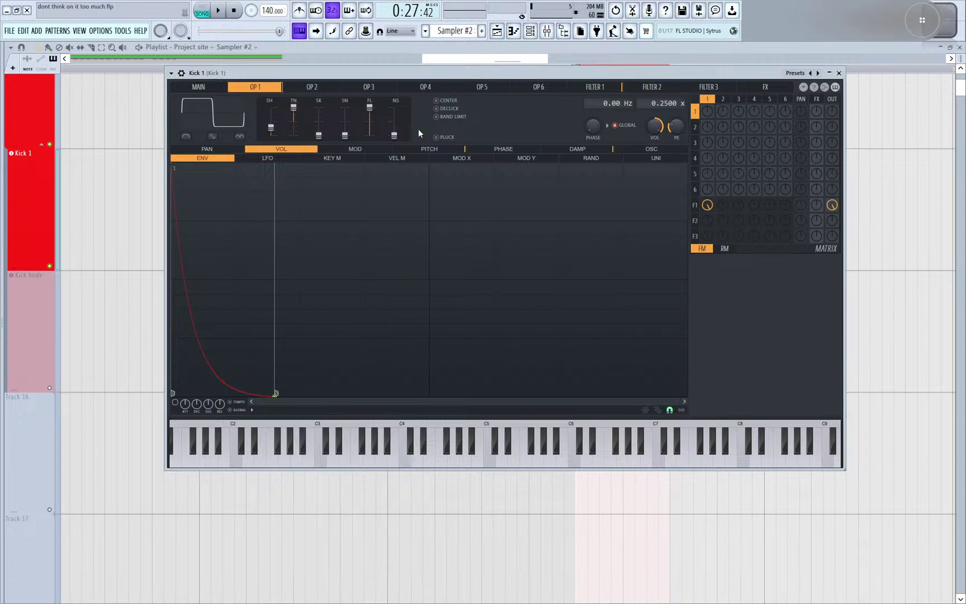
- Paste the copied envelope state into filter 1's volume envelope and enable it, auditioning the kick
{"action": "left_click", "coordinate": [598, 87]}
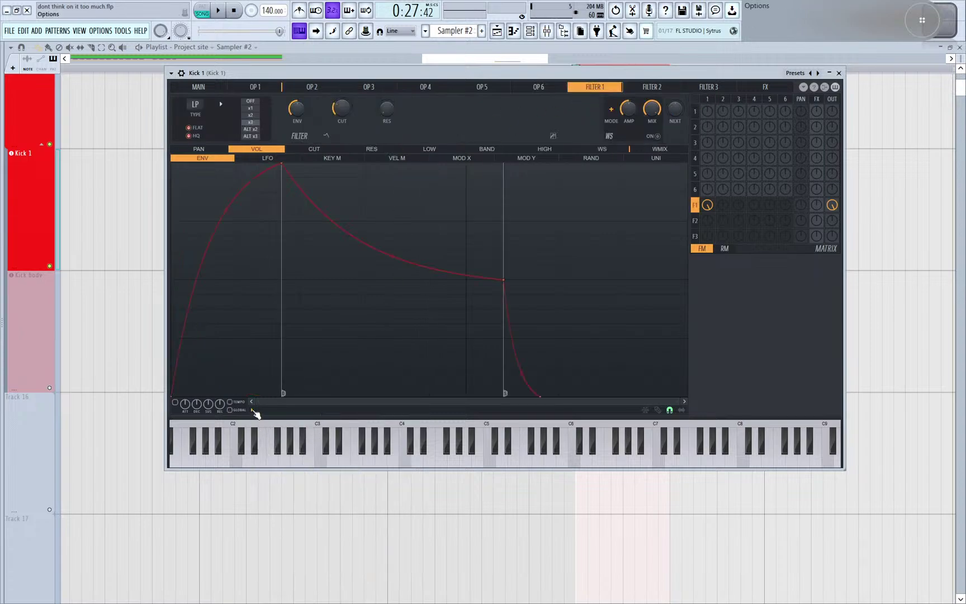
{"action": "left_click", "coordinate": [255, 412]}
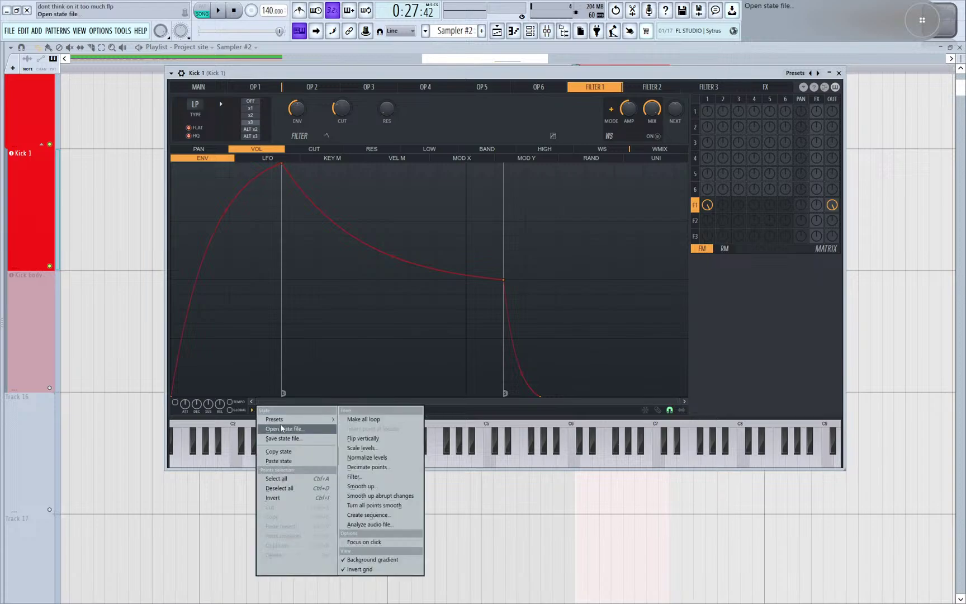
{"action": "left_click", "coordinate": [280, 456]}
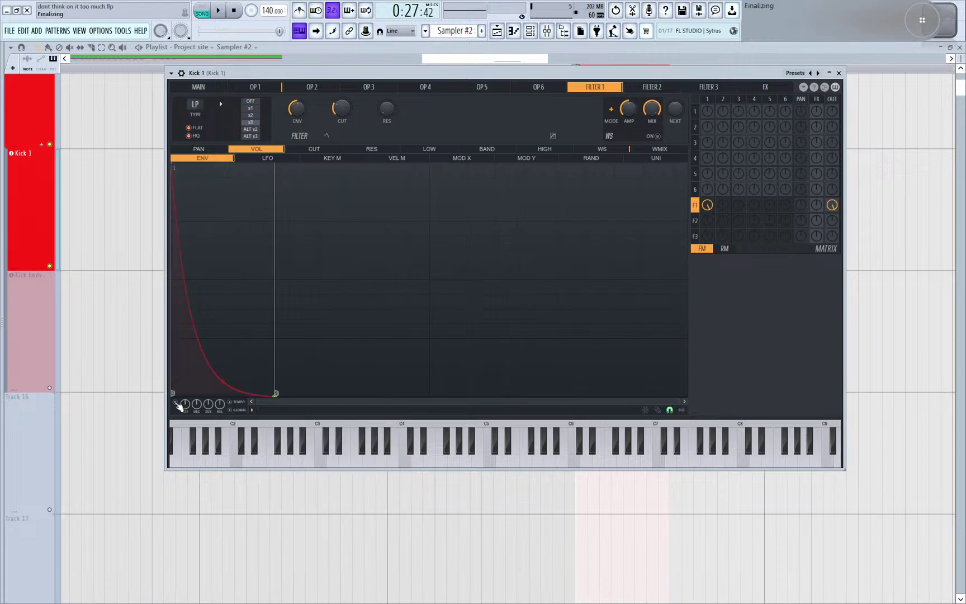
{"action": "left_click", "coordinate": [264, 89]}
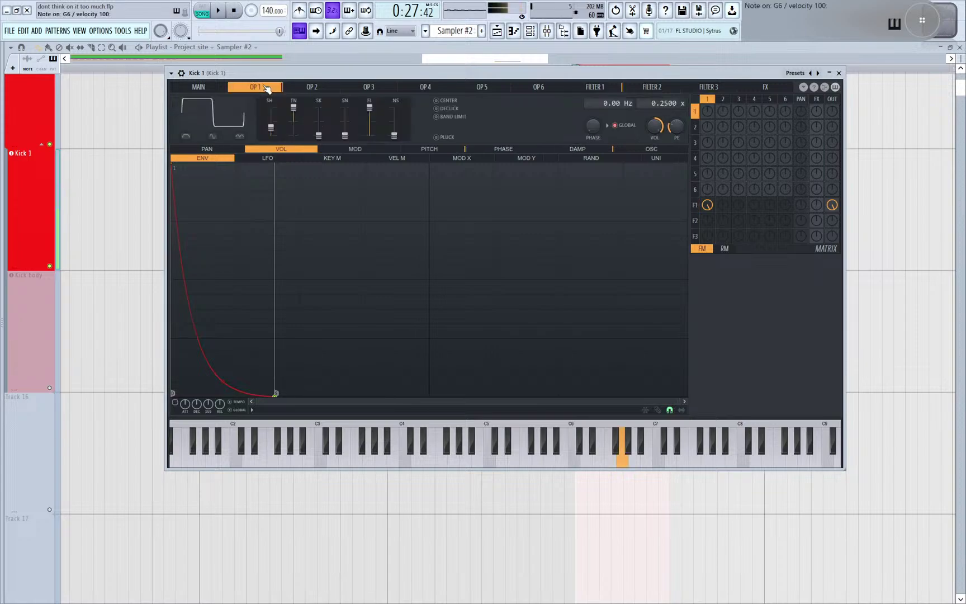
- Add an early point at about the 75% level on filter 1's volume envelope and adjust the tension of the segment leading to it
{"action": "left_click", "coordinate": [597, 88]}
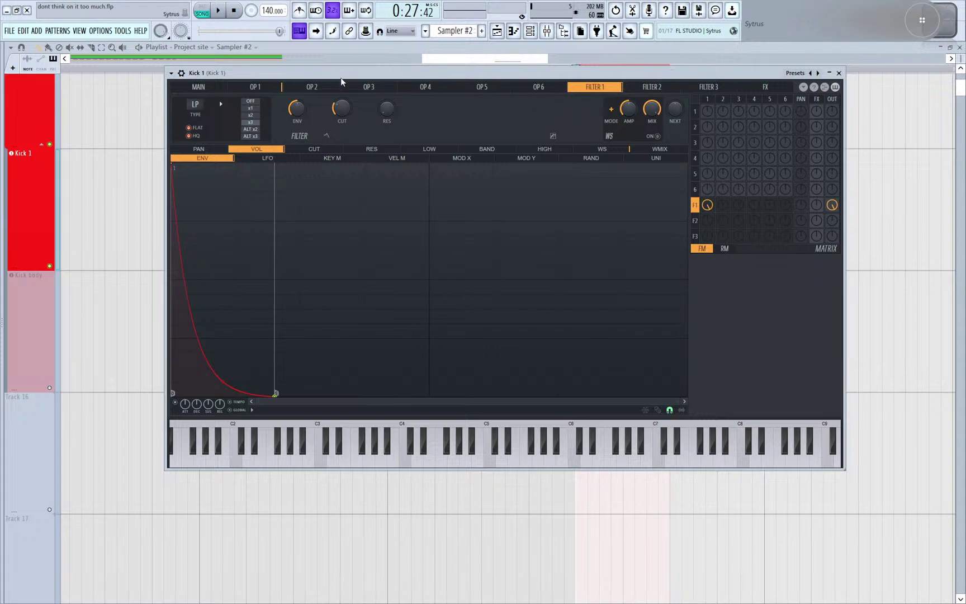
{"action": "left_click_drag", "start_coordinate": [333, 73], "coordinate": [261, 55]}
{"action": "left_click_drag", "start_coordinate": [149, 366], "coordinate": [152, 375]}
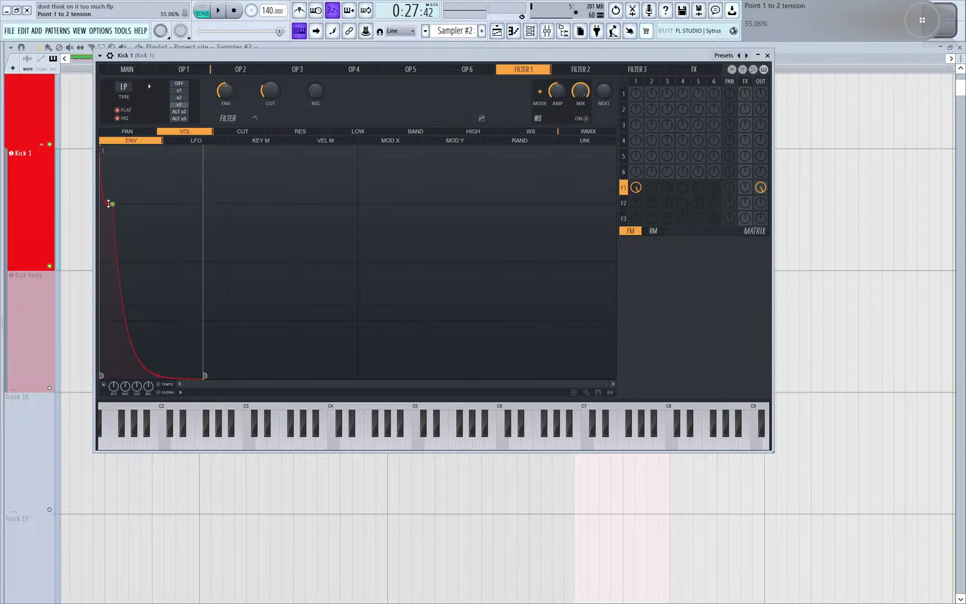
- Examine the notes of the Sytrus and done patterns in the piano roll
{"action": "left_click", "coordinate": [497, 30]}
{"action": "scroll", "coordinate": [820, 508], "scroll_direction": "up", "scroll_amount": 10}
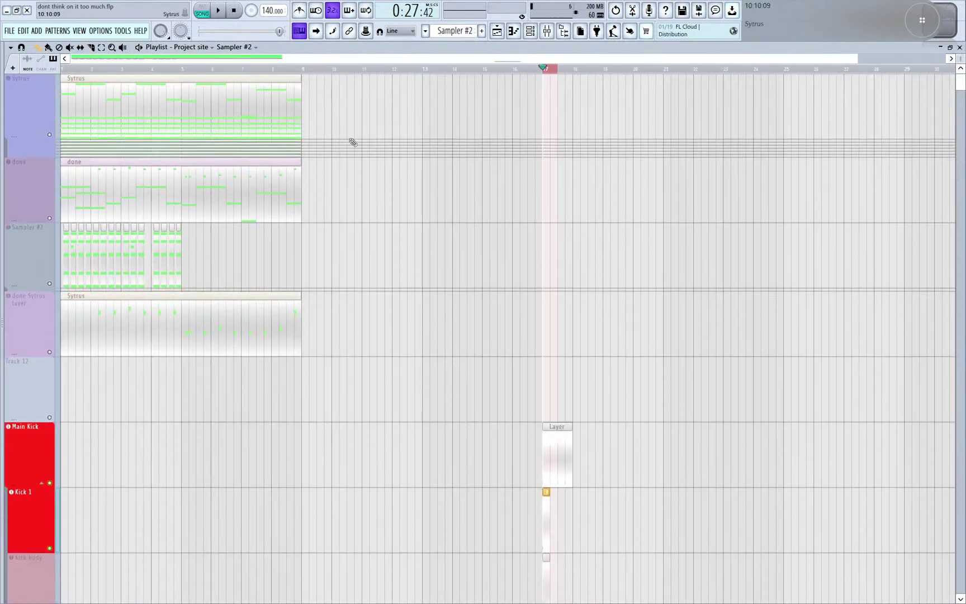
{"action": "double_click", "coordinate": [159, 113]}
{"action": "scroll", "coordinate": [259, 272], "scroll_direction": "down", "scroll_amount": 3}
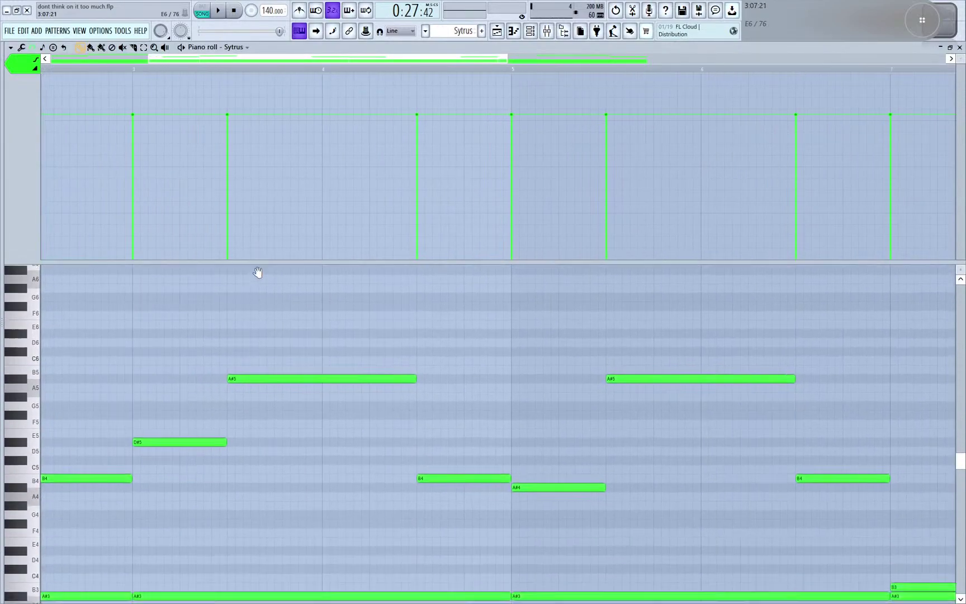
{"action": "scroll", "coordinate": [194, 372], "scroll_direction": "down", "scroll_amount": 3}
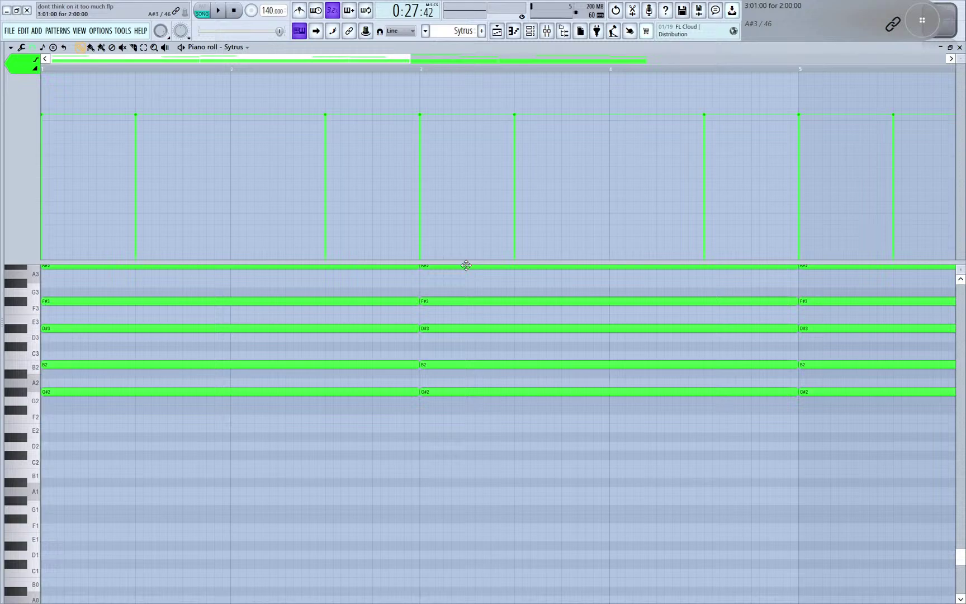
{"action": "left_click", "coordinate": [497, 31]}
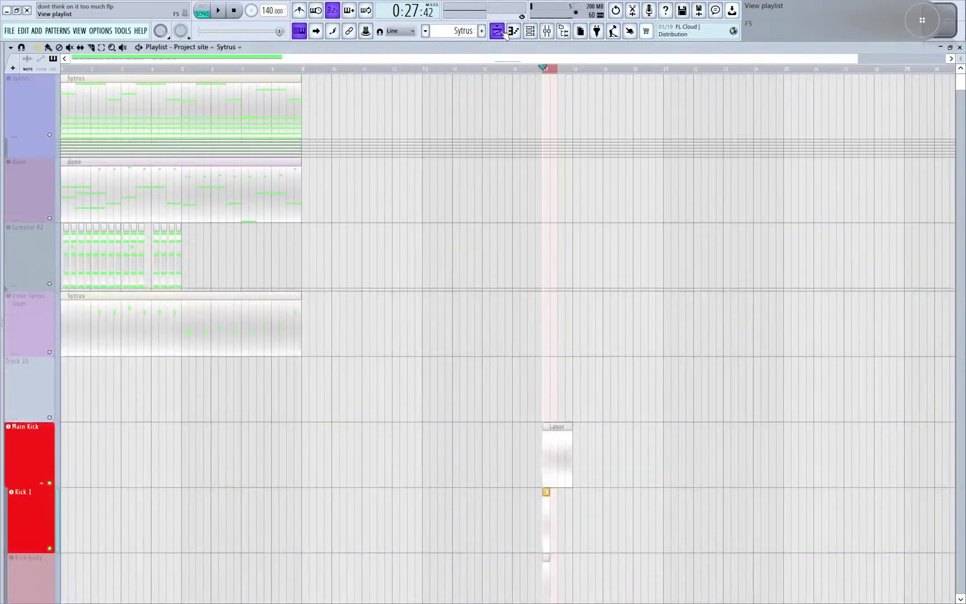
{"action": "double_click", "coordinate": [99, 194]}
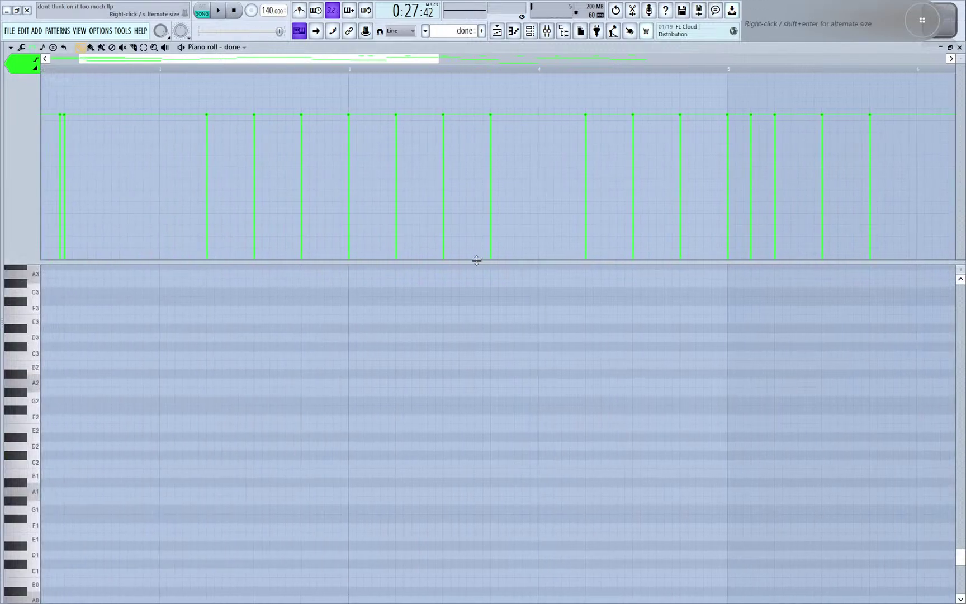
{"action": "left_click_drag", "start_coordinate": [470, 262], "coordinate": [461, 115]}
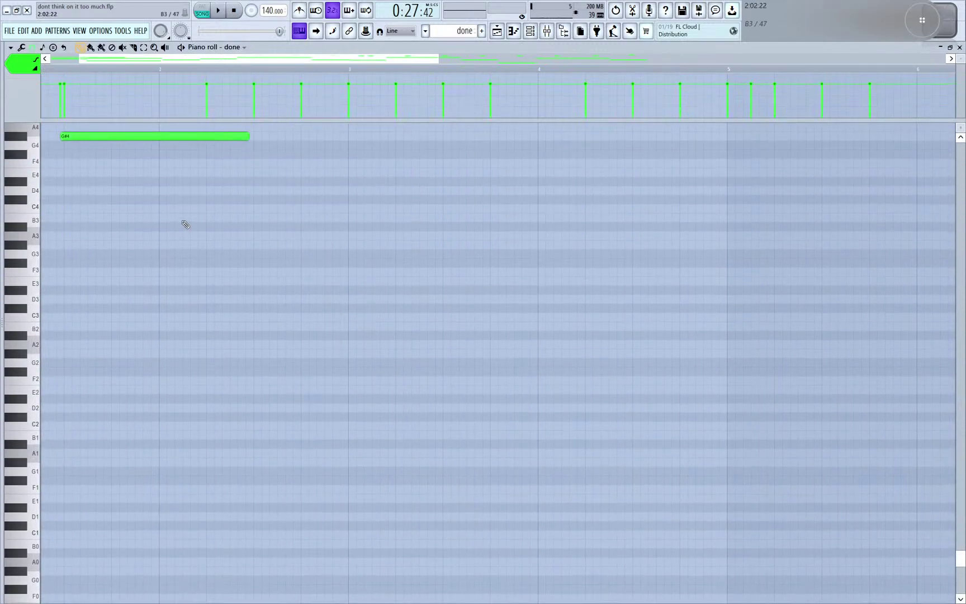
{"action": "scroll", "coordinate": [179, 279], "scroll_direction": "up", "scroll_amount": 3}
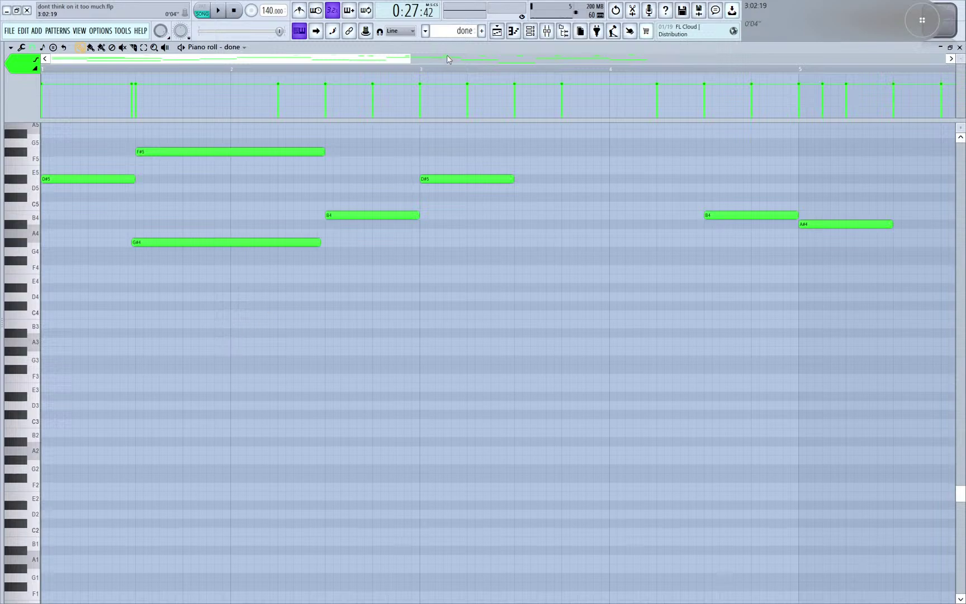
{"action": "left_click", "coordinate": [498, 31]}
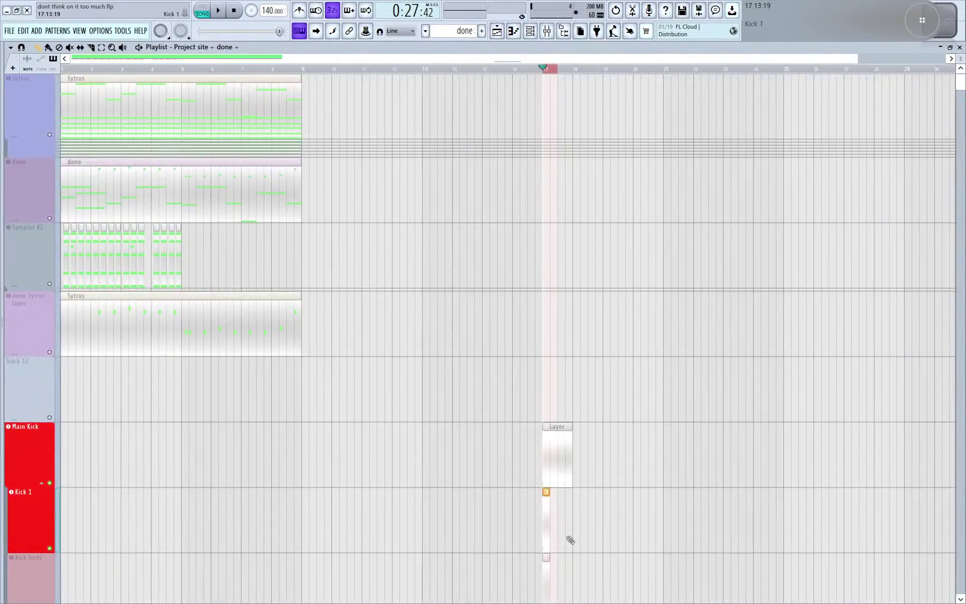
- Move the Kick 1 clip's C5 note to D#4, lengthen it to one beat, and play it
{"action": "scroll", "coordinate": [601, 530], "scroll_direction": "up", "scroll_amount": 5}
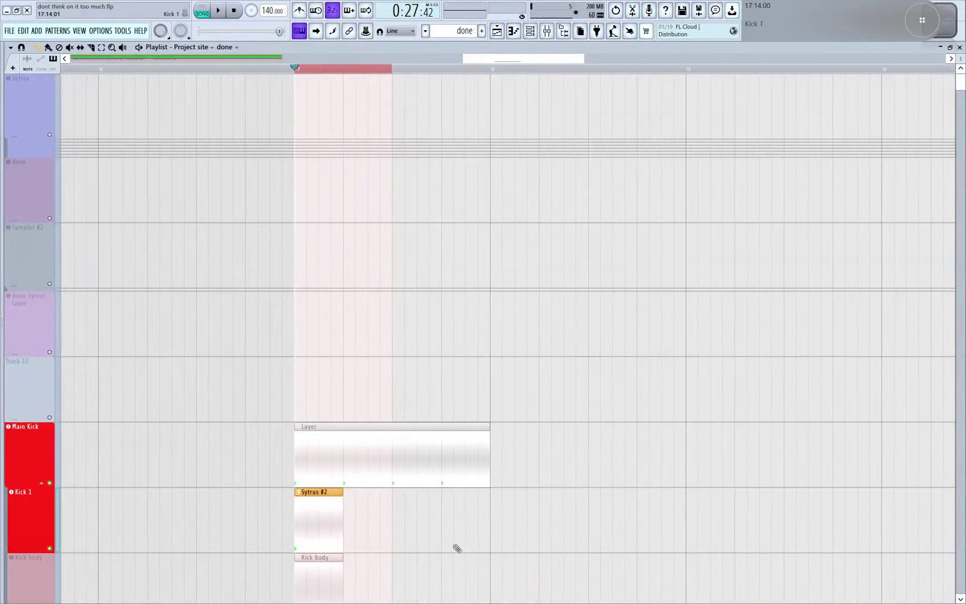
{"action": "double_click", "coordinate": [315, 525]}
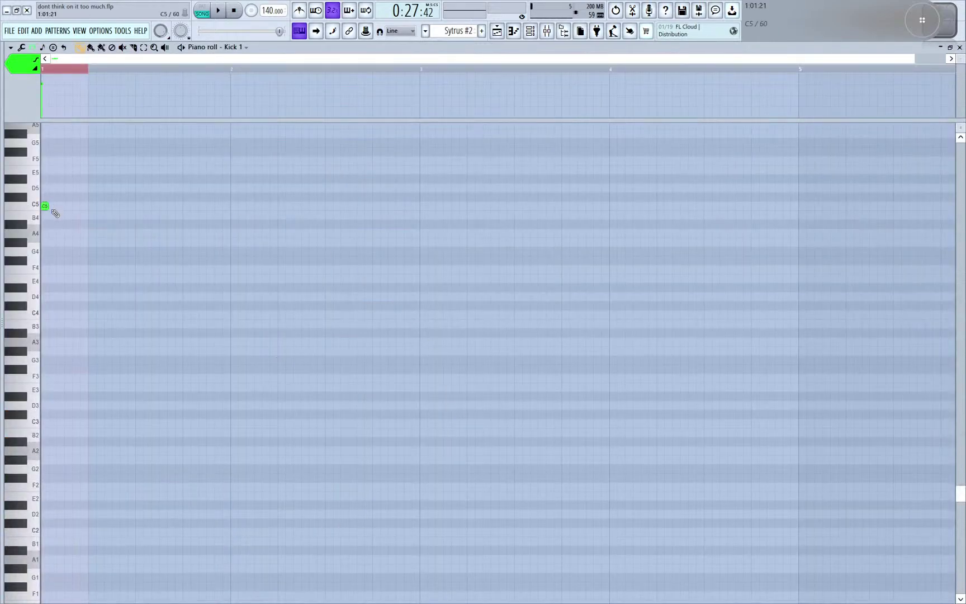
{"action": "left_click", "coordinate": [46, 206]}
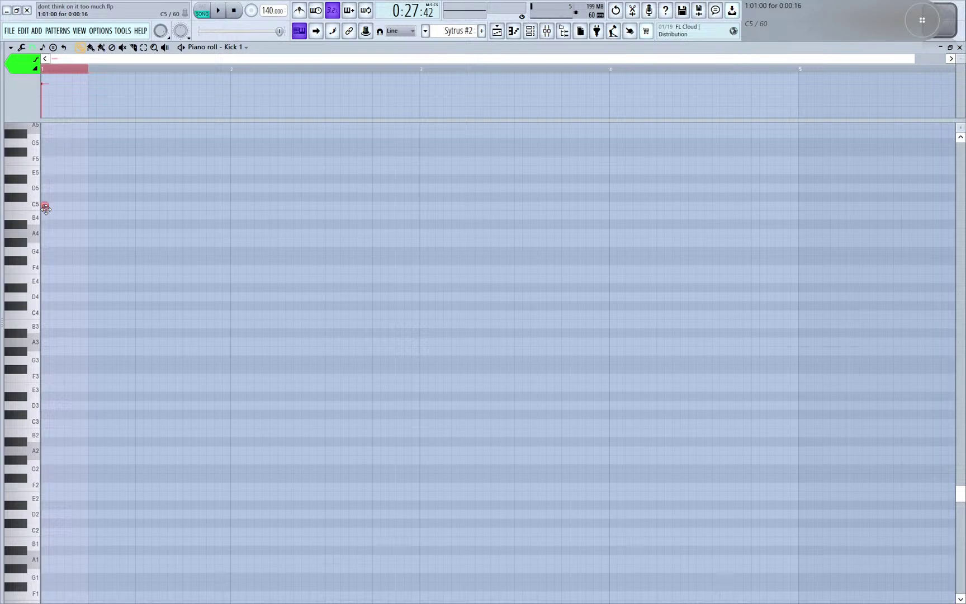
{"action": "left_click_drag", "start_coordinate": [46, 207], "coordinate": [46, 197]}
{"action": "left_click_drag", "start_coordinate": [49, 287], "coordinate": [88, 287]}
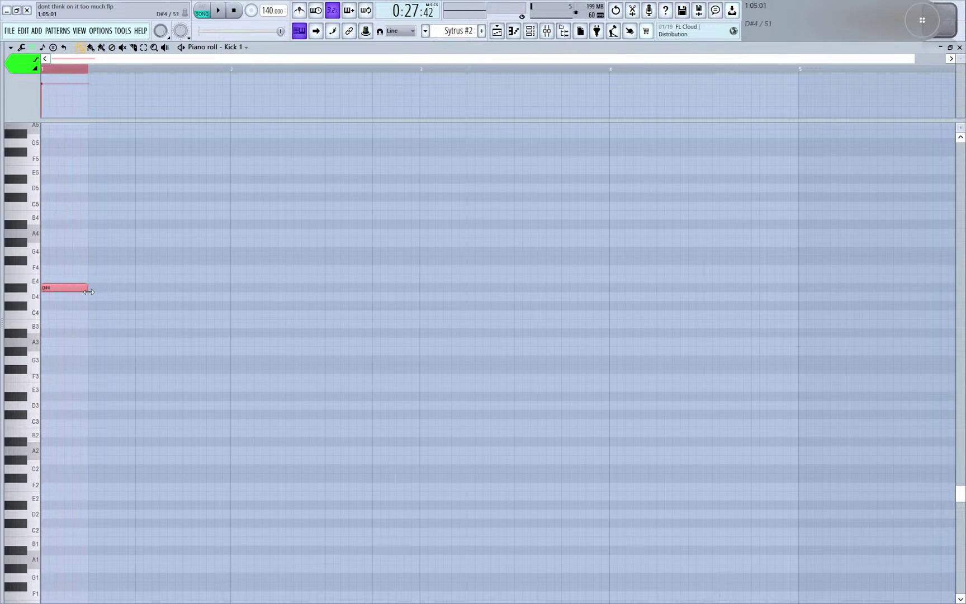
{"action": "key", "text": "space"}
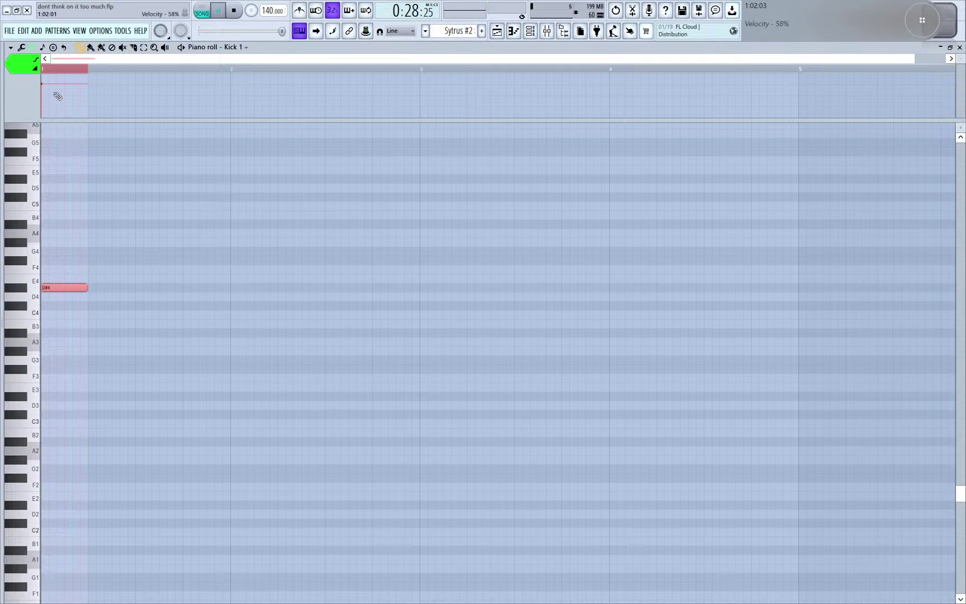
- Try raising the fine pitch of the Kick 1 note during playback
{"action": "left_click", "coordinate": [23, 101]}
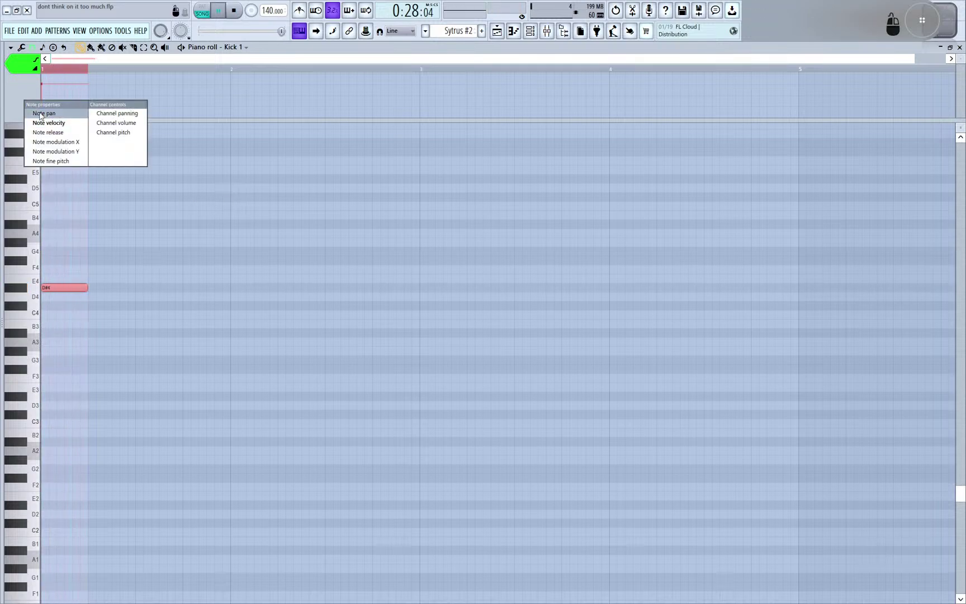
{"action": "left_click", "coordinate": [48, 158]}
{"action": "left_click_drag", "start_coordinate": [61, 105], "coordinate": [46, 79]}
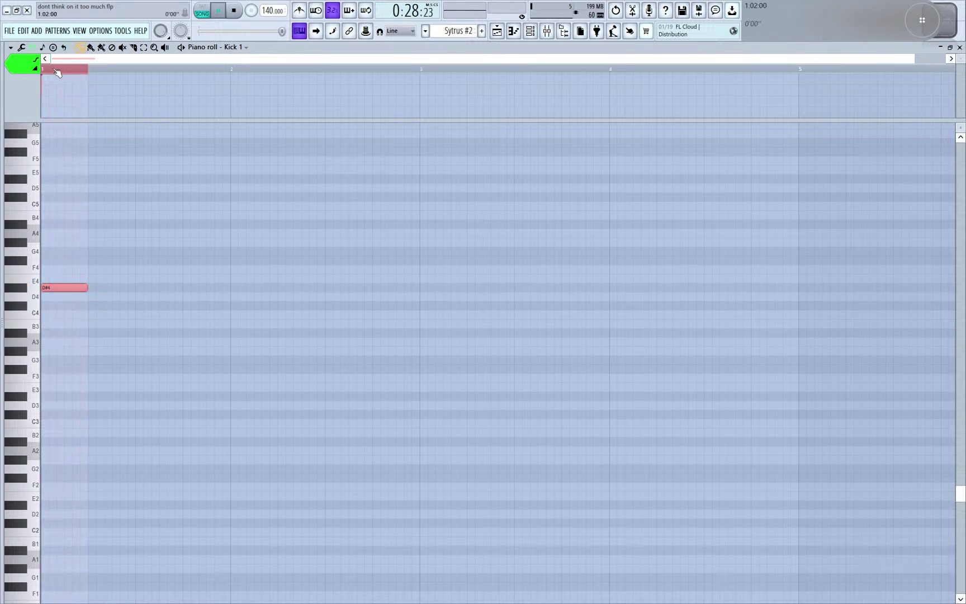
{"action": "key", "text": "space"}
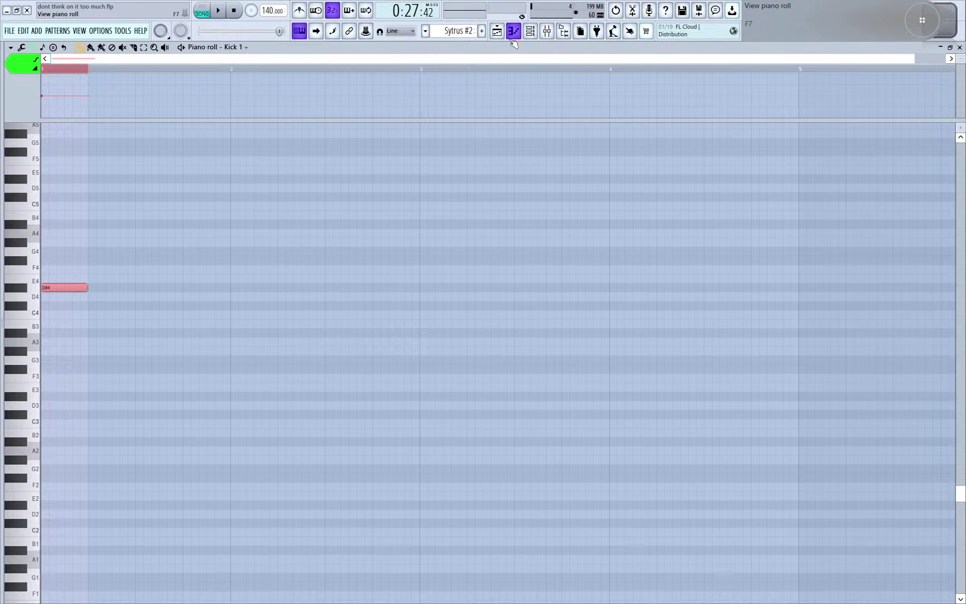
- Reopen the Kick 1 instrument and lower the start point of operator 1's pitch envelope to the centre line, auditioning the result
{"action": "key", "text": "F5"}
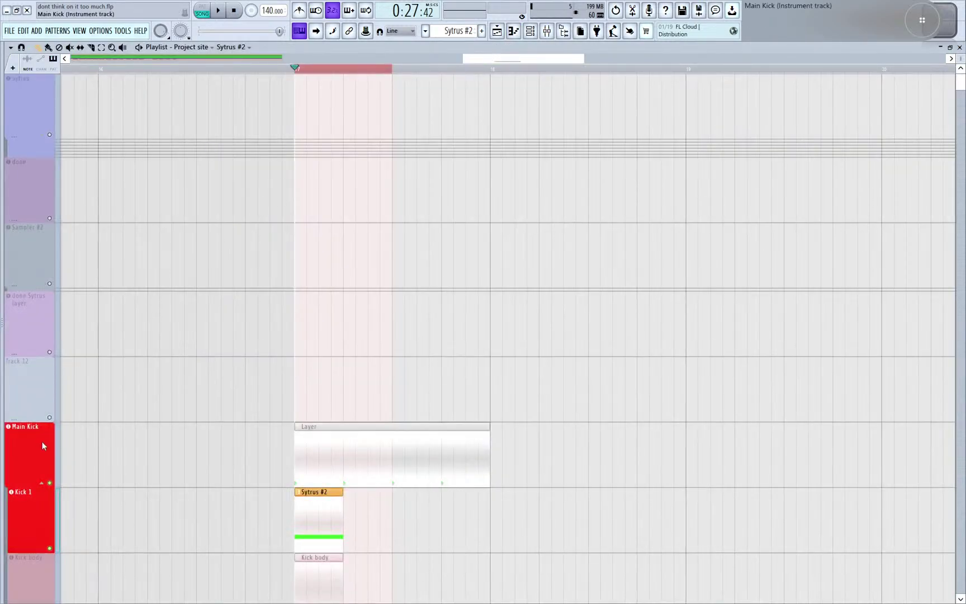
{"action": "left_click", "coordinate": [22, 511]}
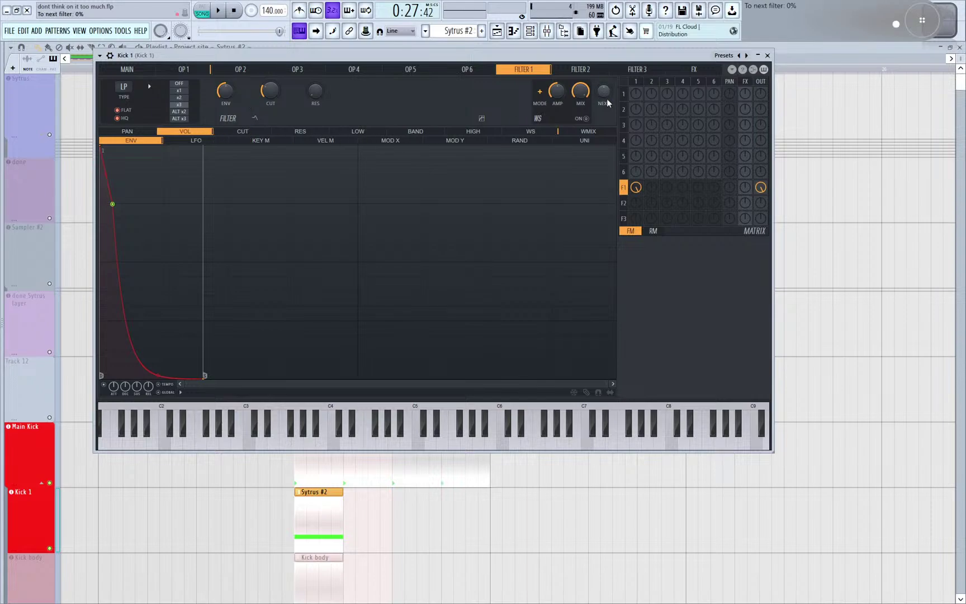
{"action": "left_click", "coordinate": [178, 69]}
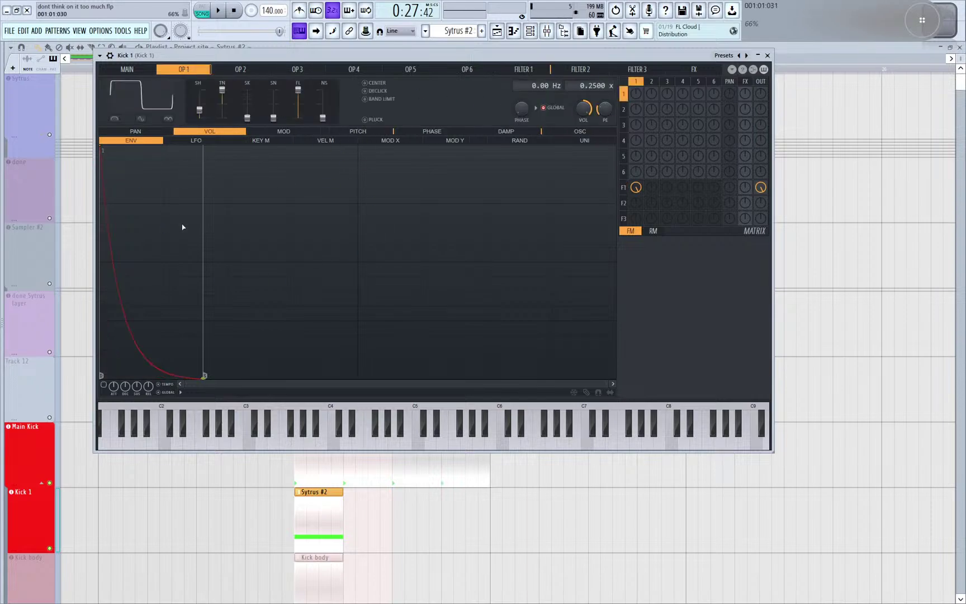
{"action": "left_click", "coordinate": [357, 133]}
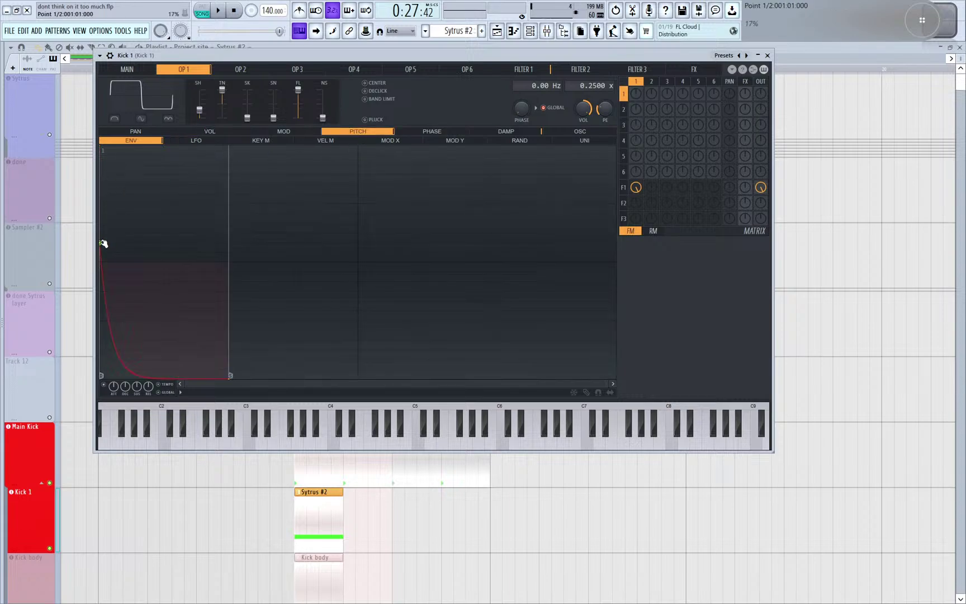
{"action": "left_click_drag", "start_coordinate": [103, 243], "coordinate": [94, 261]}
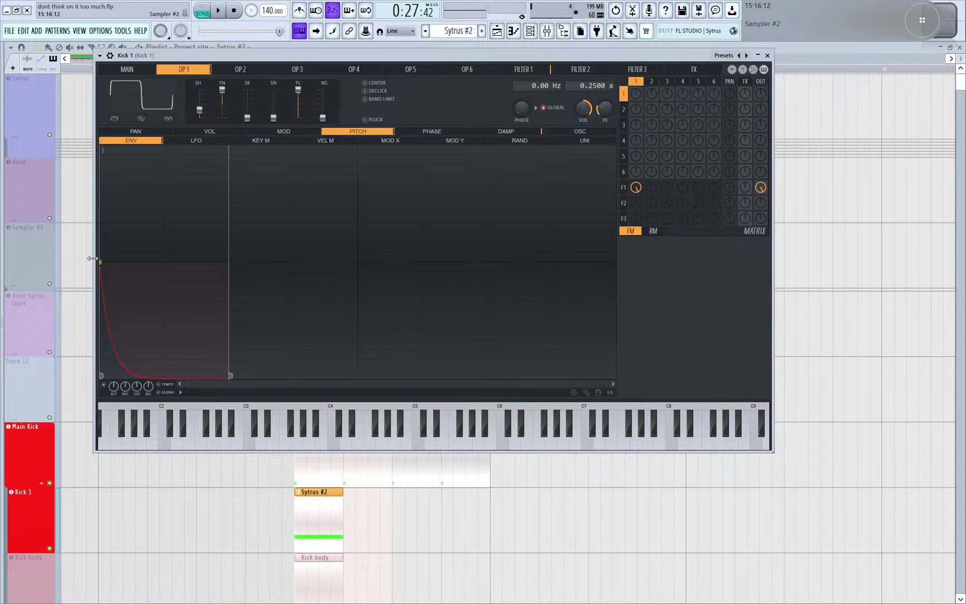
{"action": "key", "text": "space"}
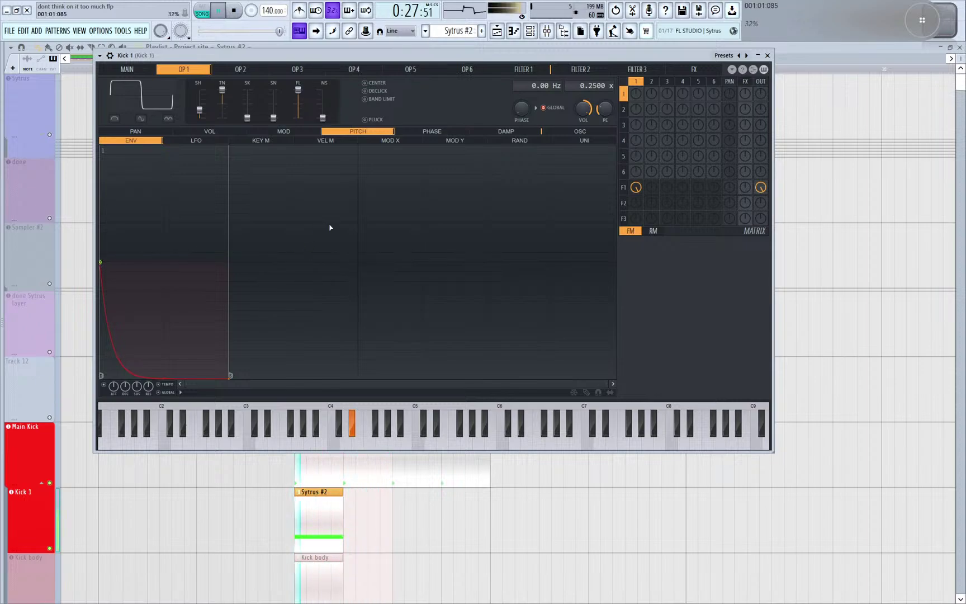
- Increase operator 1's PE amount and raise the pitch envelope's start point to its maximum, auditioning the kick
{"action": "mouse_move", "coordinate": [604, 108]}
{"action": "left_mouse_down"}
{"action": "mouse_move", "coordinate": [604, 96]}
{"action": "mouse_move", "coordinate": [611, 110]}
{"action": "left_mouse_up"}
{"action": "key", "text": "space"}
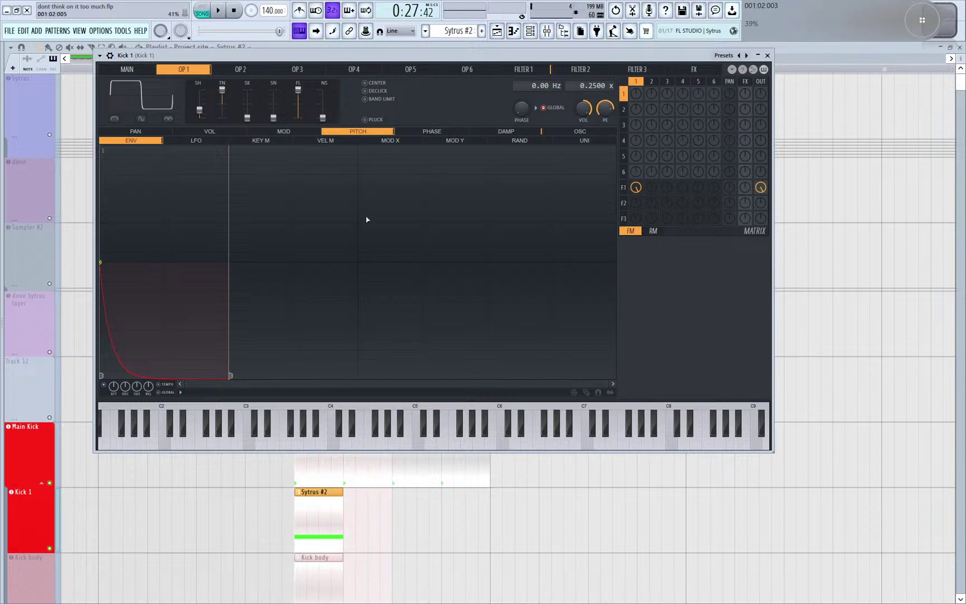
{"action": "left_click_drag", "start_coordinate": [101, 261], "coordinate": [139, 132]}
{"action": "key", "text": "space"}
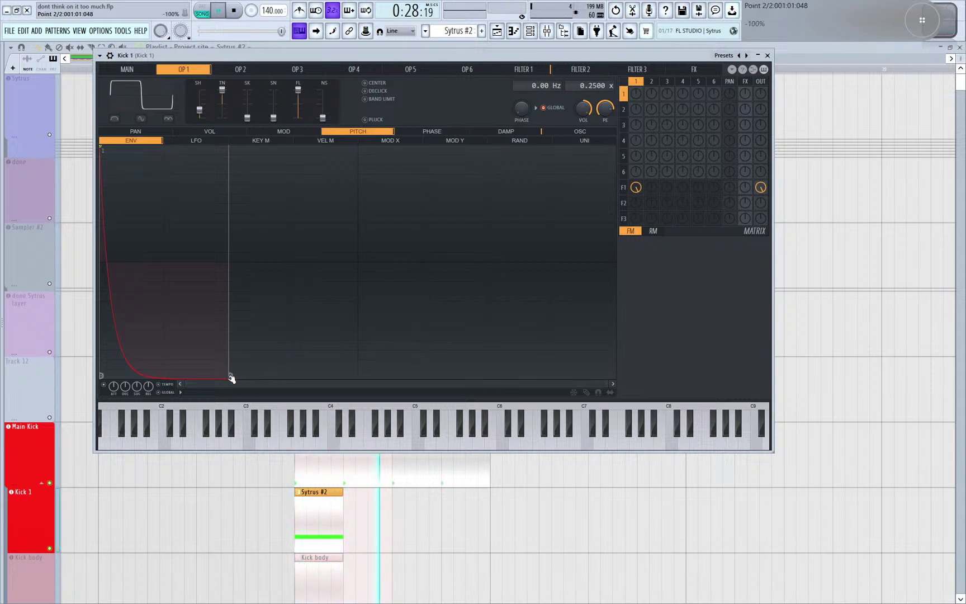
{"action": "key", "text": "space"}
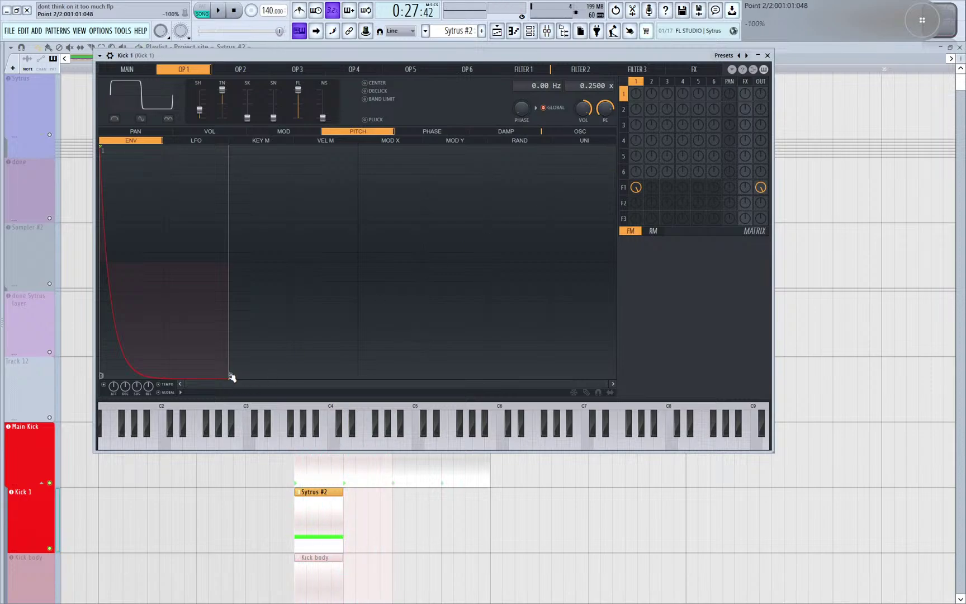
- Raise the pitch envelope's end point to just below the centre line and straighten the curve to 0.00% tension while auditioning
{"action": "left_click_drag", "start_coordinate": [232, 377], "coordinate": [229, 262]}
{"action": "key", "text": "space"}
{"action": "key", "text": "space"}
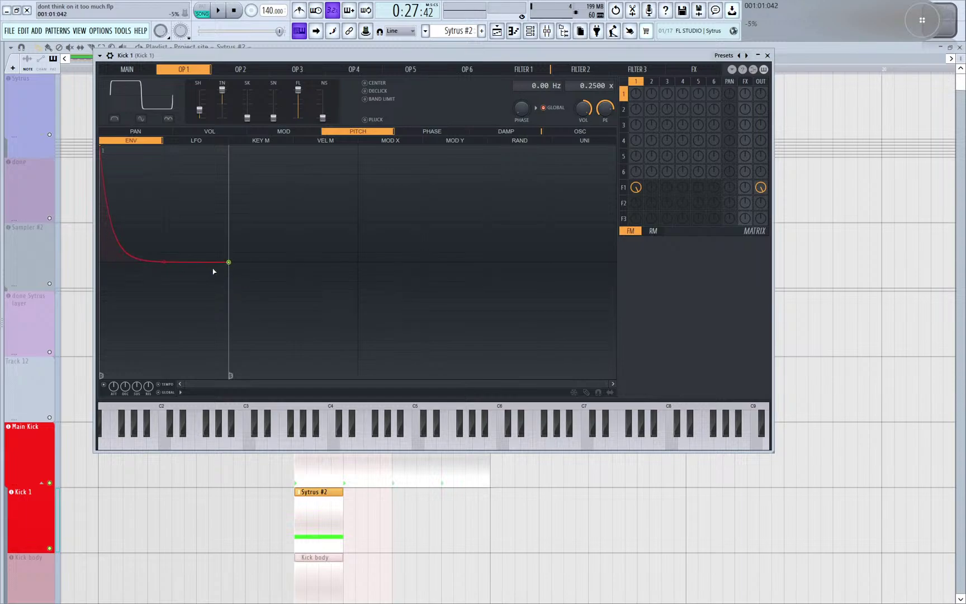
{"action": "key", "text": "space"}
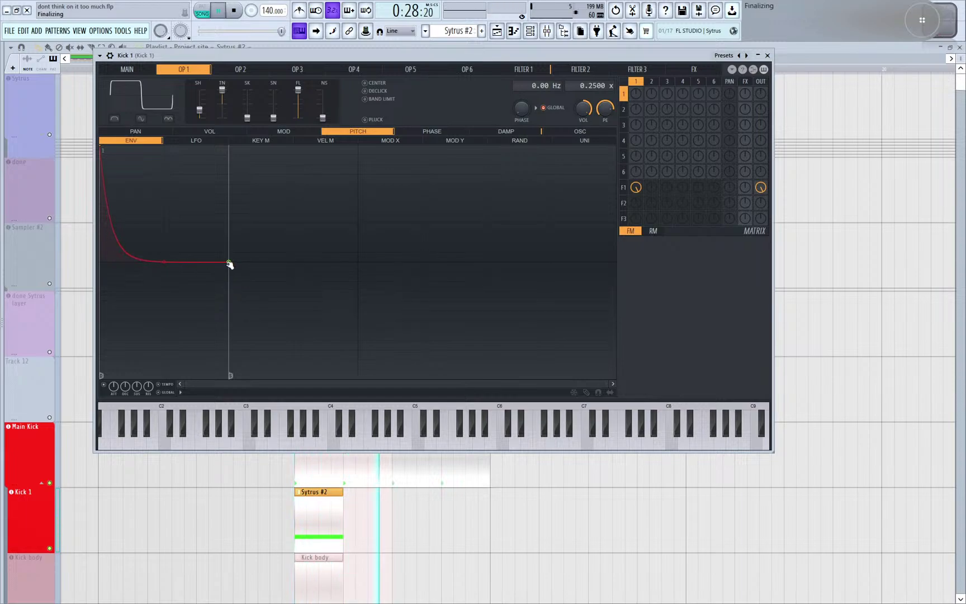
{"action": "left_click_drag", "start_coordinate": [229, 263], "coordinate": [229, 289]}
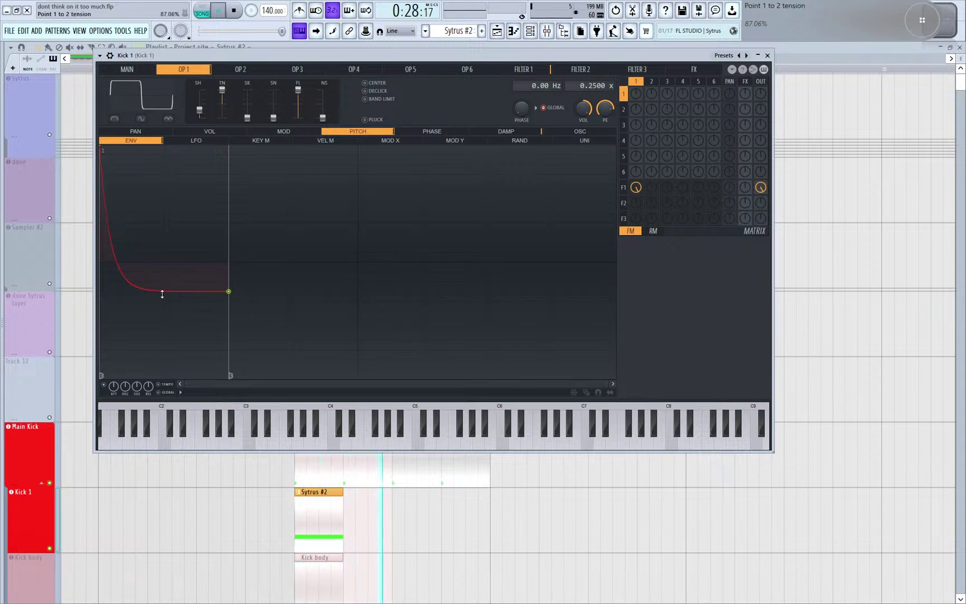
{"action": "left_click_drag", "start_coordinate": [164, 292], "coordinate": [185, 263]}
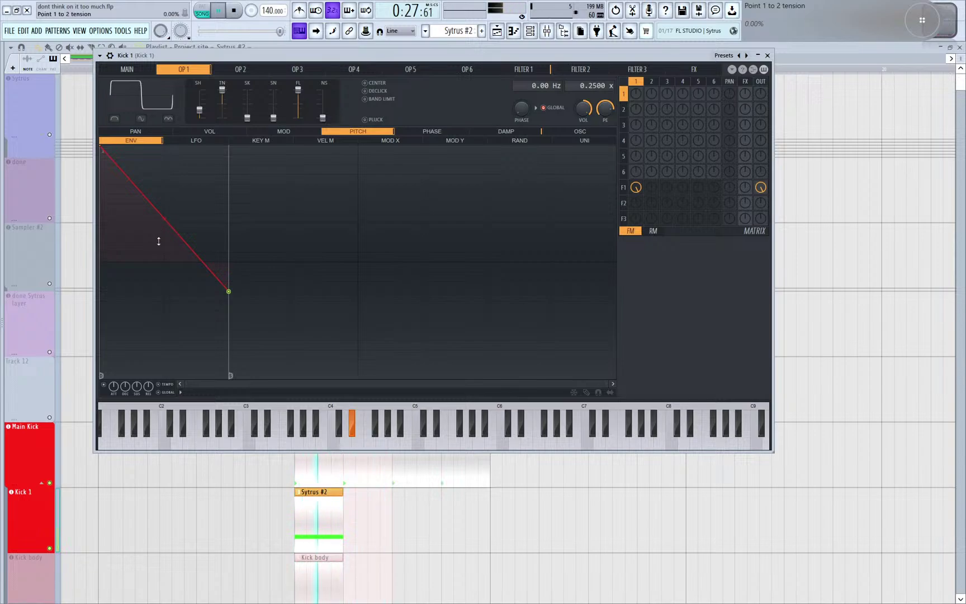
- Add a middle point near the centre line to operator 1's pitch envelope, bend both segments and shorten the envelope with point sliding enabled
{"action": "left_click_drag", "start_coordinate": [165, 218], "coordinate": [176, 286]}
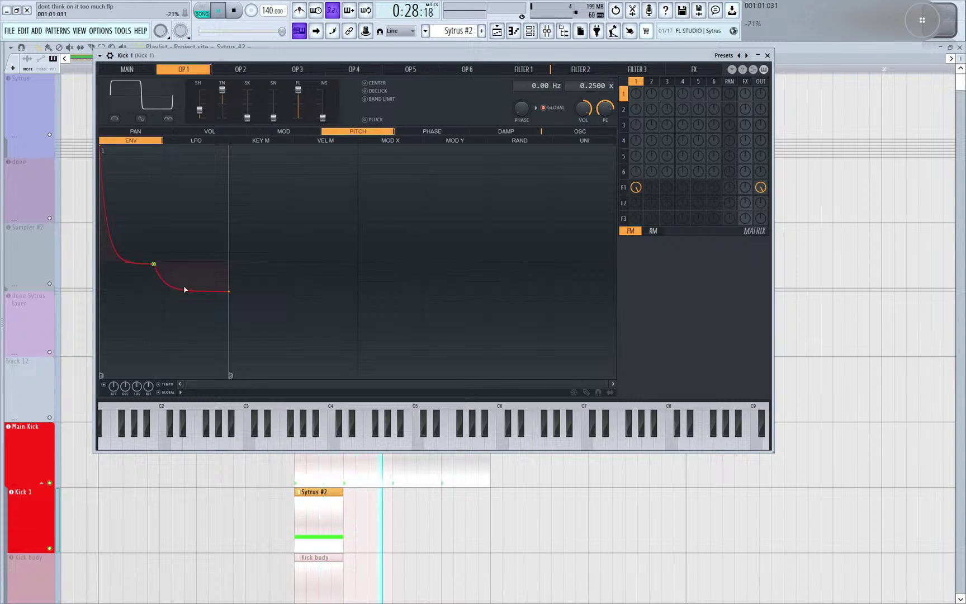
{"action": "left_click_drag", "start_coordinate": [191, 289], "coordinate": [237, 301]}
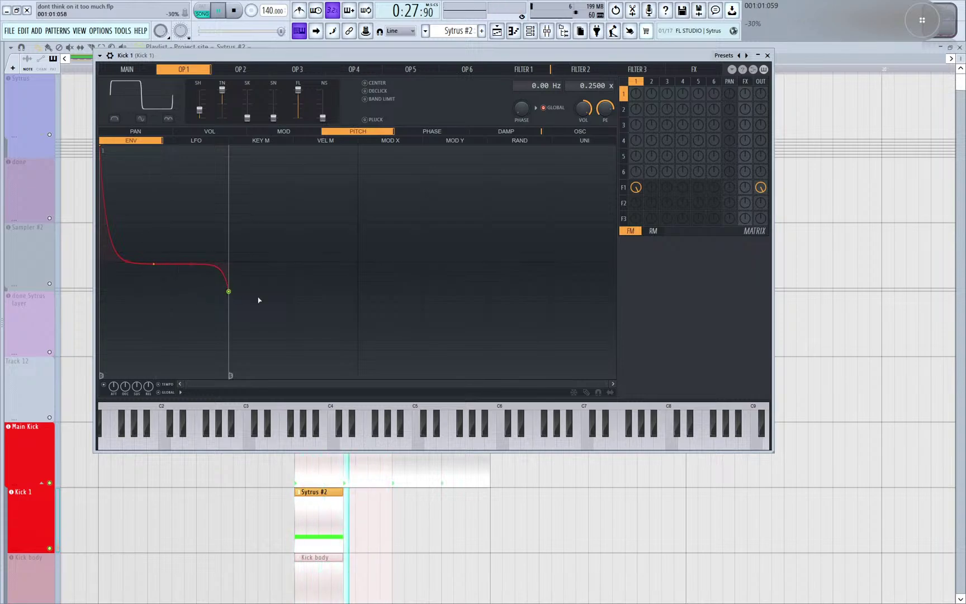
{"action": "left_click", "coordinate": [610, 391]}
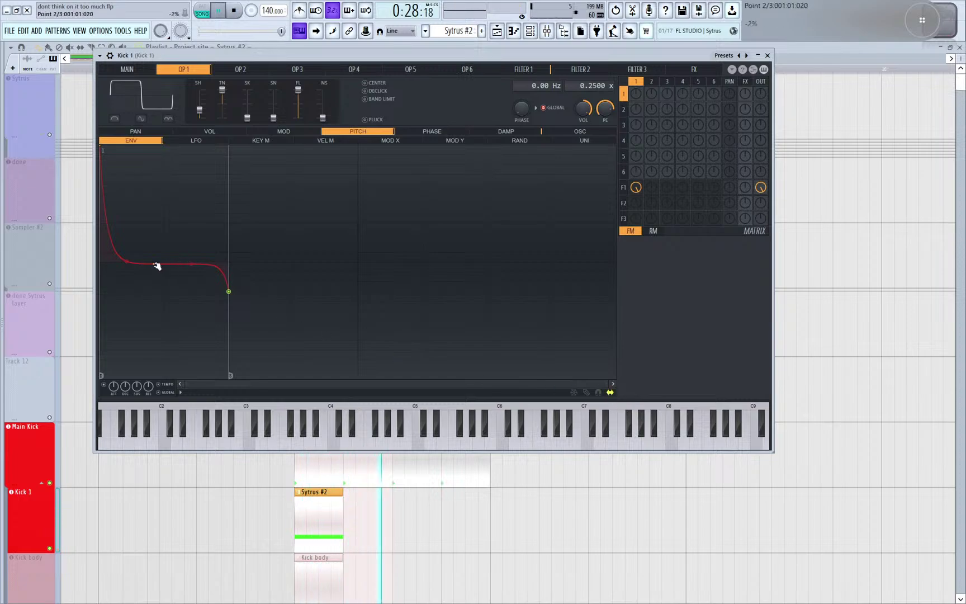
{"action": "left_click_drag", "start_coordinate": [157, 265], "coordinate": [143, 263]}
{"action": "left_click_drag", "start_coordinate": [207, 290], "coordinate": [184, 289]}
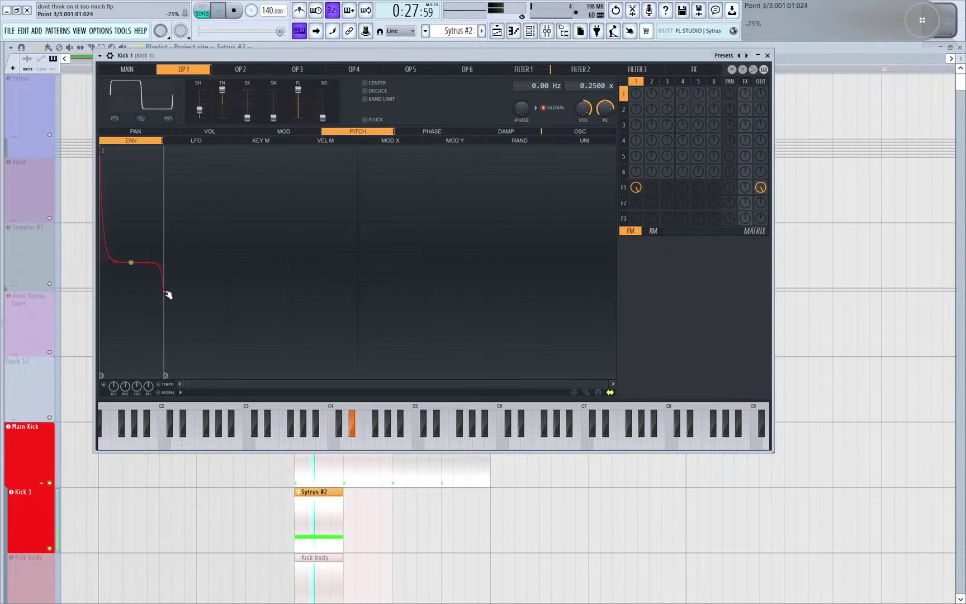
- Lower the pitch envelope's end point well below the centre line and set operator 1's pitch envelope amount to +3274 cents while auditioning
{"action": "left_click_drag", "start_coordinate": [164, 291], "coordinate": [164, 340]}
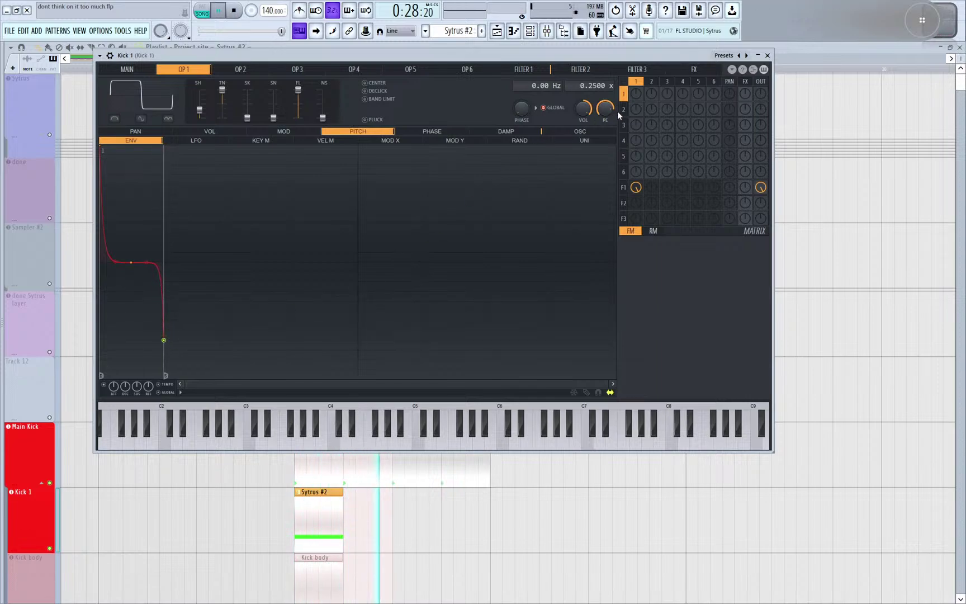
{"action": "mouse_move", "coordinate": [605, 109]}
{"action": "left_mouse_down"}
{"action": "mouse_move", "coordinate": [606, 118]}
{"action": "mouse_move", "coordinate": [606, 109]}
{"action": "left_mouse_up"}
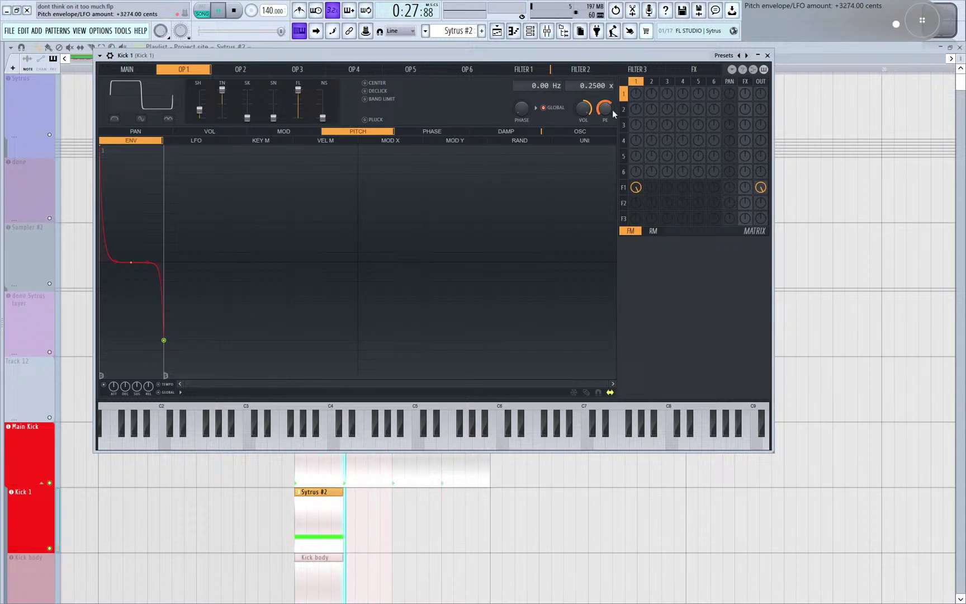
{"action": "key", "text": "space"}
- Shape operator 2's waveform into a falling sawtooth and raise its frequency modulation of operator 1 in the matrix
{"action": "left_click", "coordinate": [251, 70]}
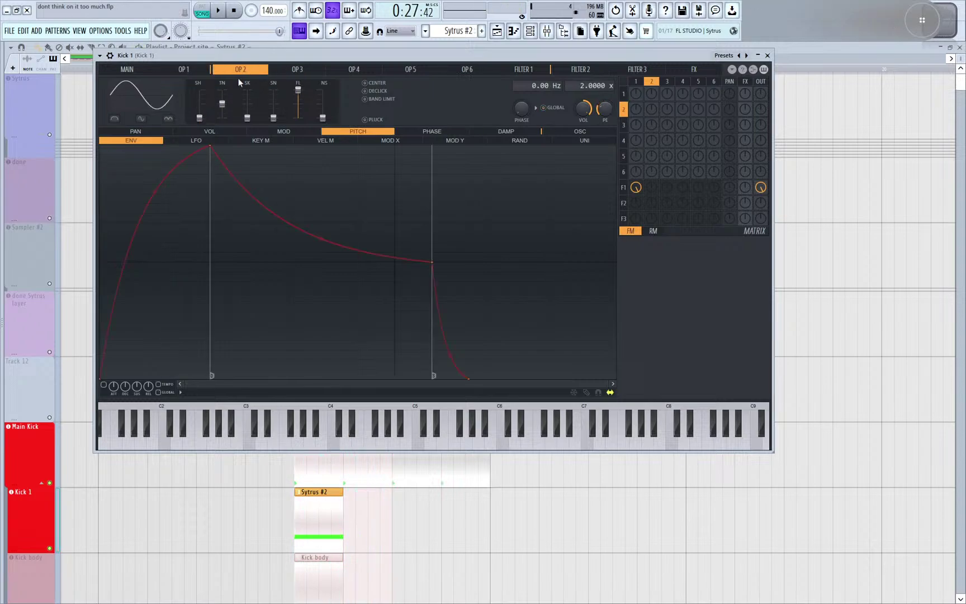
{"action": "left_click_drag", "start_coordinate": [193, 114], "coordinate": [193, 108]}
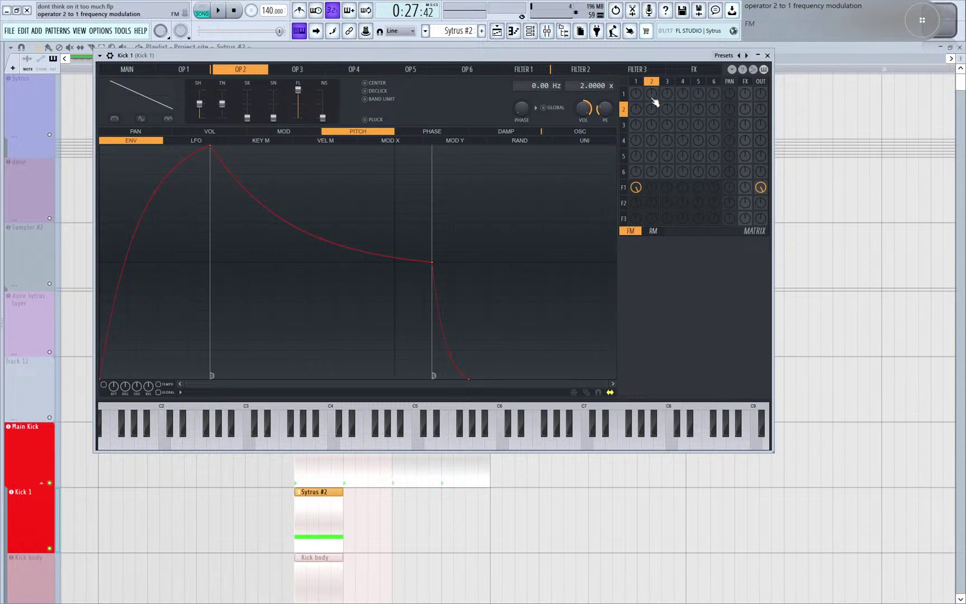
{"action": "left_click_drag", "start_coordinate": [558, 58], "coordinate": [536, 85]}
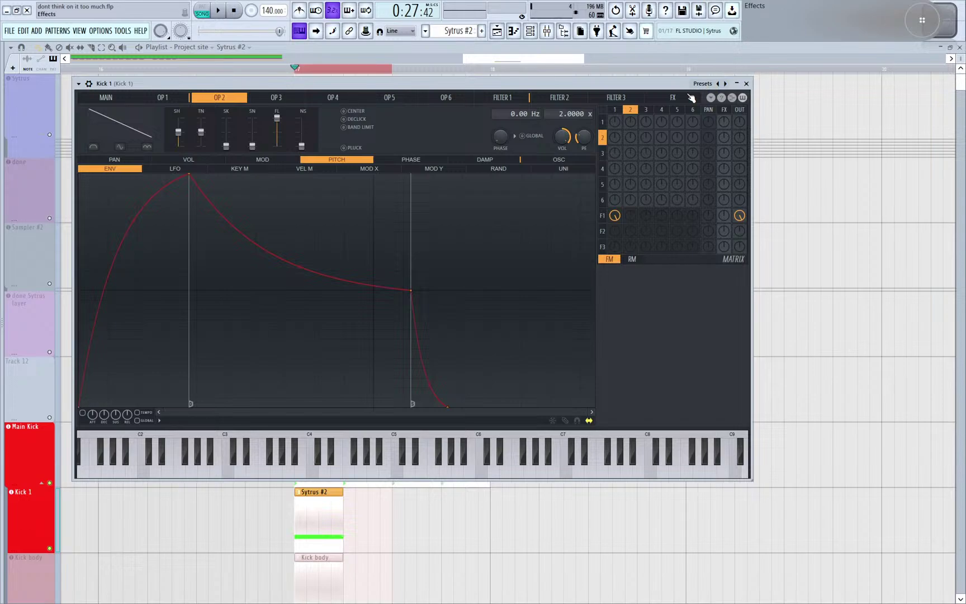
{"action": "left_click_drag", "start_coordinate": [631, 121], "coordinate": [630, 106]}
- Set operator 2's frequency ratio to 0.5000 x while auditioning the kick
{"action": "key", "text": "space"}
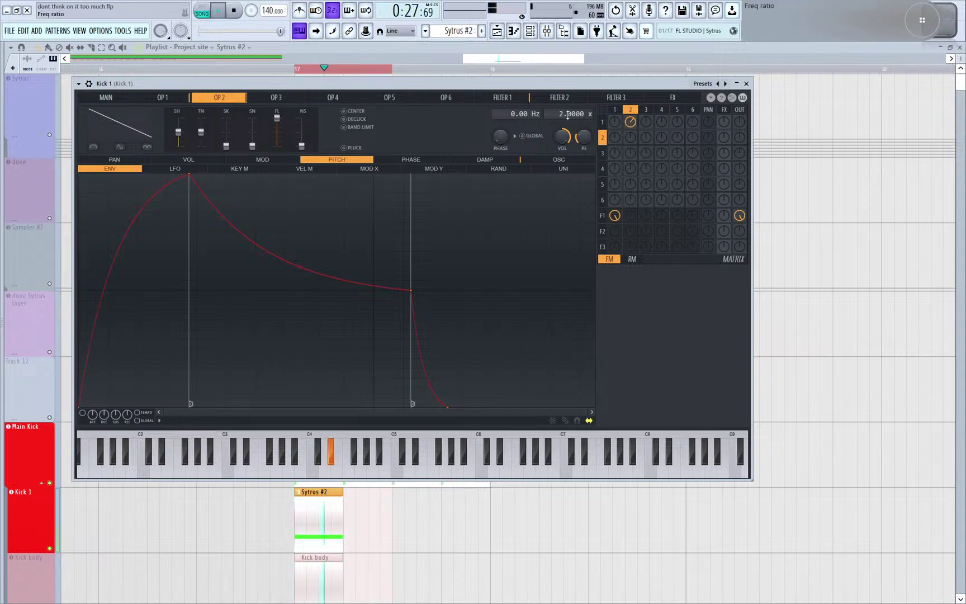
{"action": "scroll", "coordinate": [565, 114], "scroll_direction": "down", "scroll_amount": 5}
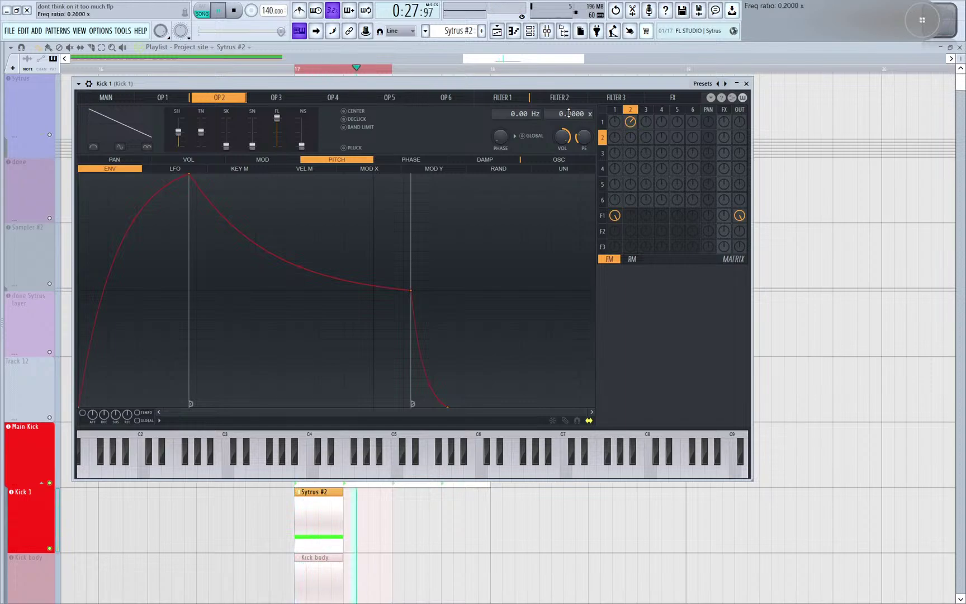
{"action": "scroll", "coordinate": [569, 113], "scroll_direction": "up", "scroll_amount": 2}
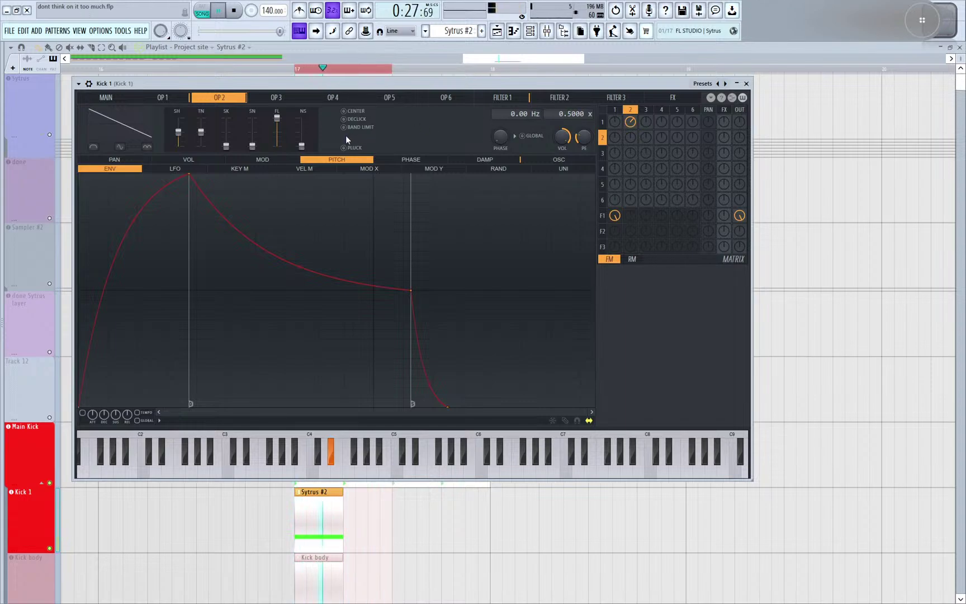
{"action": "key", "text": "space"}
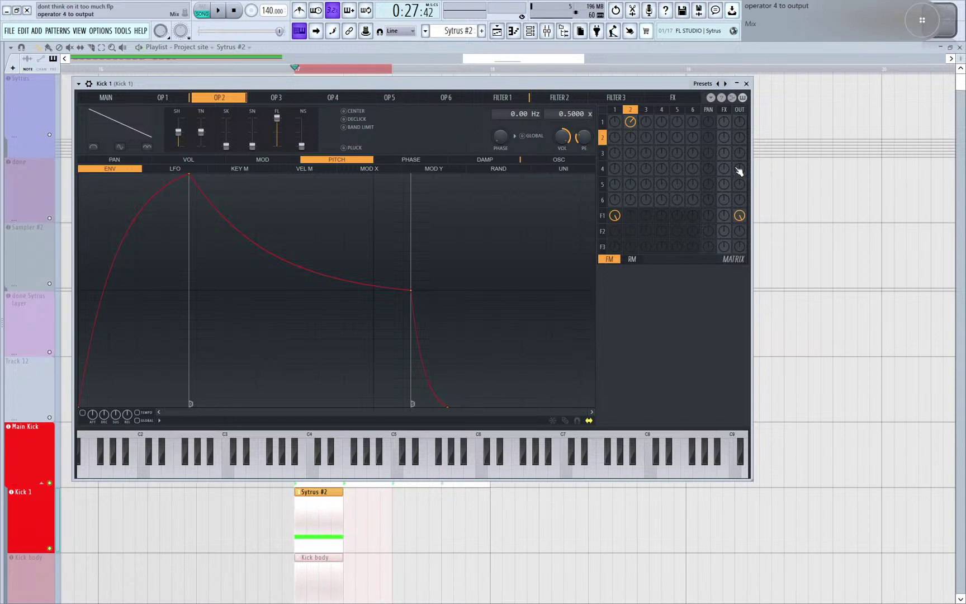
- Try routing operator 2 through filter 2 to the output and mute filter 1's output to audition operator 2 alone
{"action": "left_click_drag", "start_coordinate": [631, 238], "coordinate": [632, 234]}
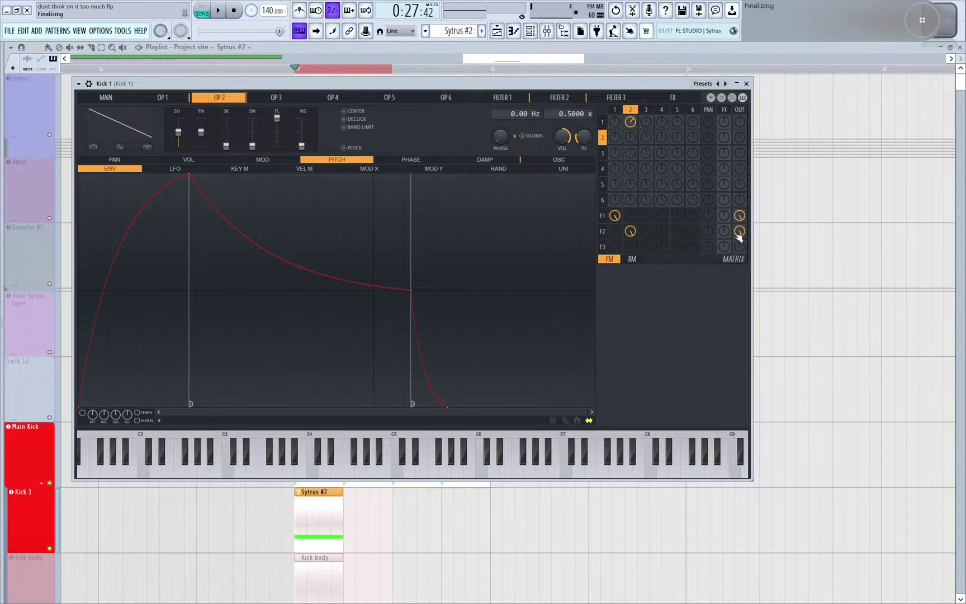
{"action": "left_click_drag", "start_coordinate": [738, 219], "coordinate": [739, 229]}
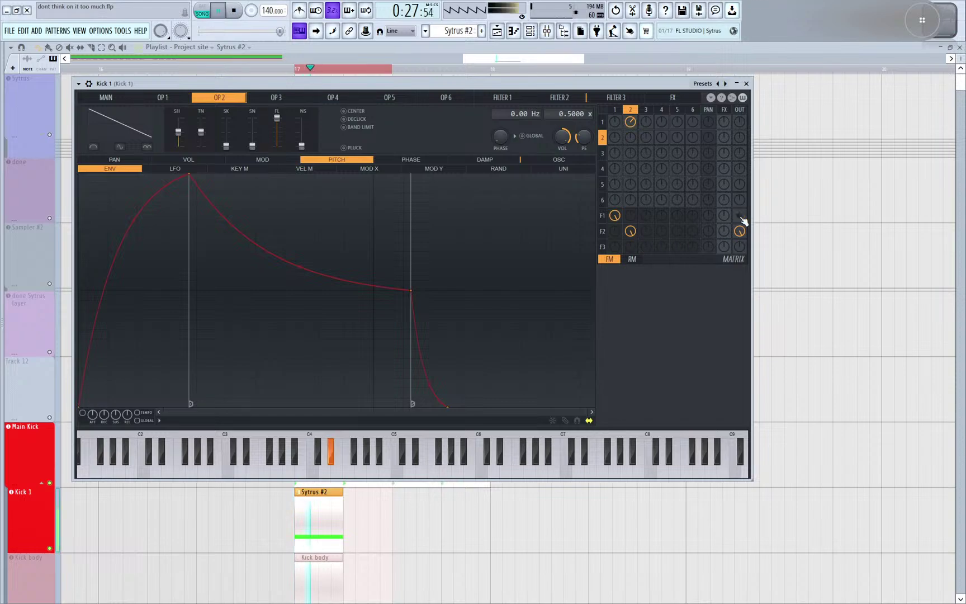
- Route operators 1 and 2 through filter 1 and enable operator 1's volume envelope, comparing the sound during playback
{"action": "left_click", "coordinate": [168, 100]}
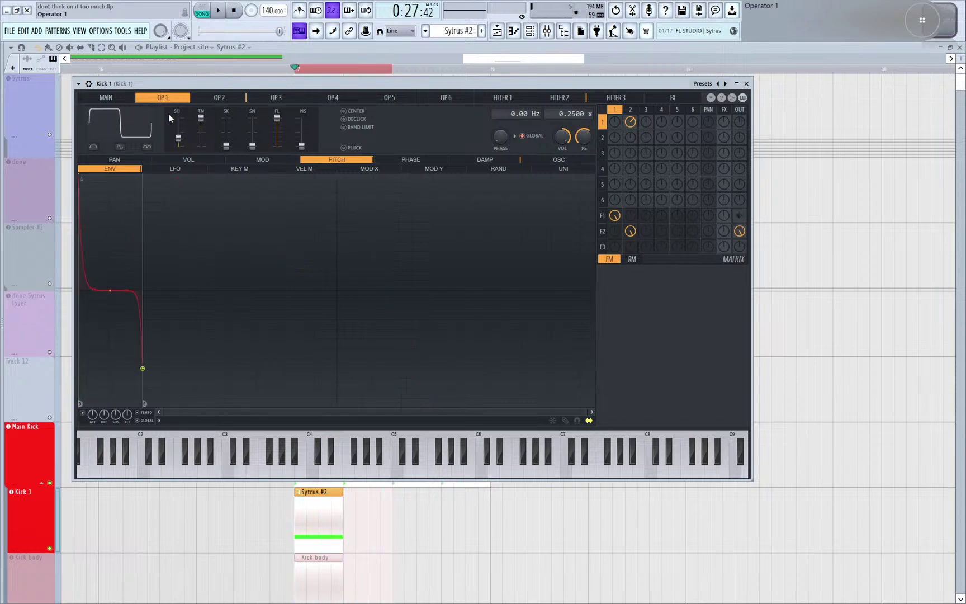
{"action": "left_click", "coordinate": [188, 160]}
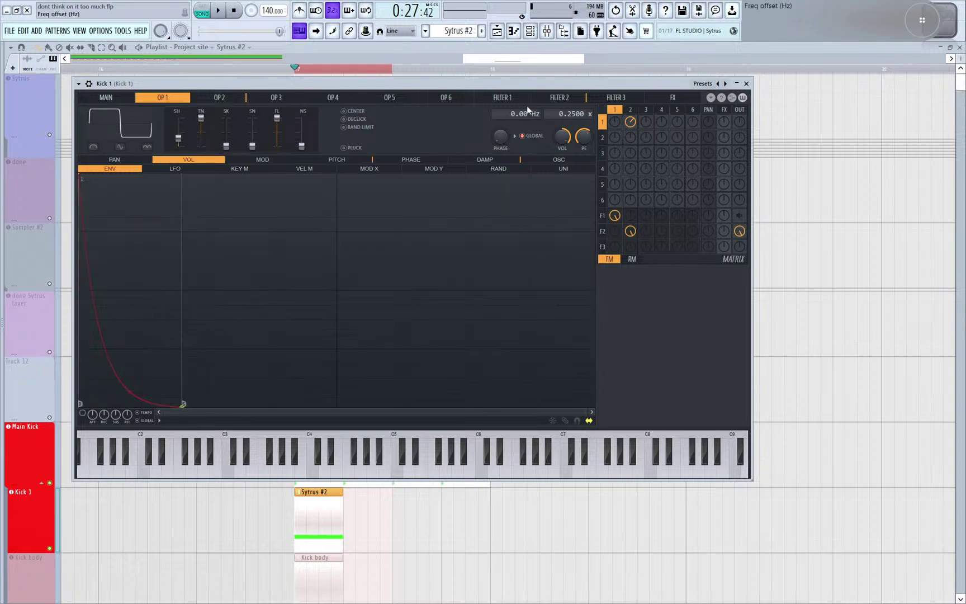
{"action": "left_click", "coordinate": [562, 97]}
{"action": "left_click", "coordinate": [503, 98]}
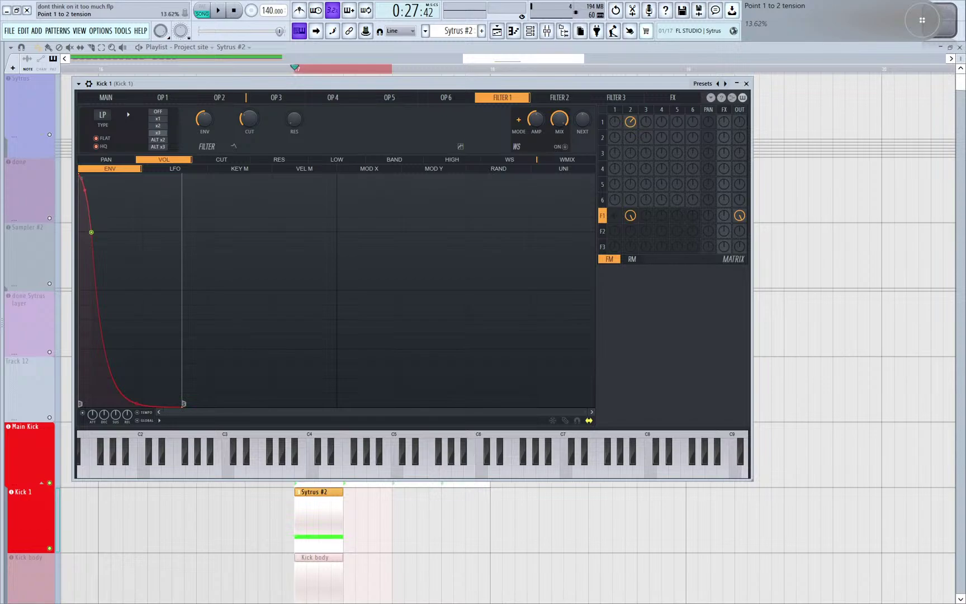
{"action": "left_click", "coordinate": [178, 99]}
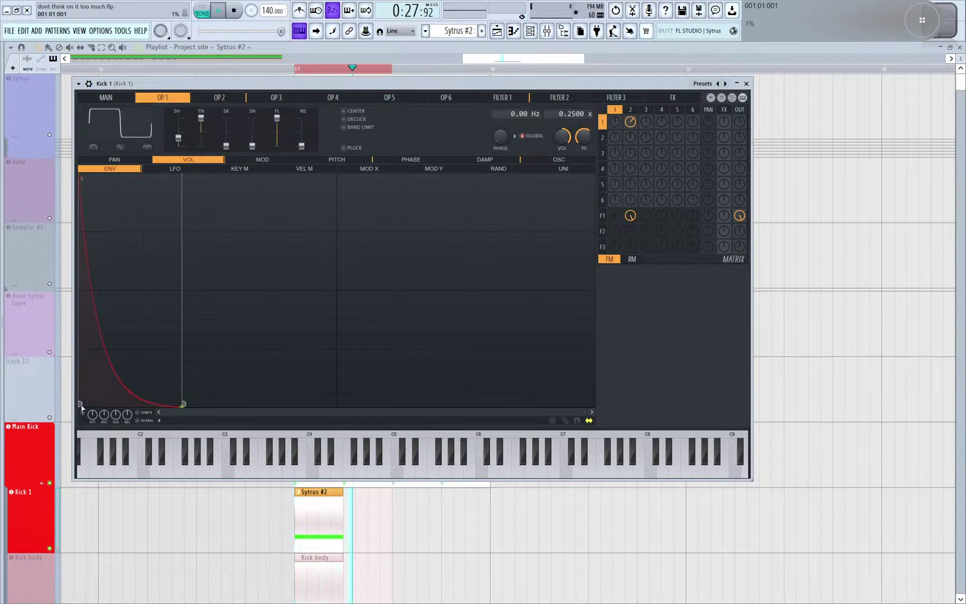
{"action": "left_click_drag", "start_coordinate": [615, 219], "coordinate": [615, 215]}
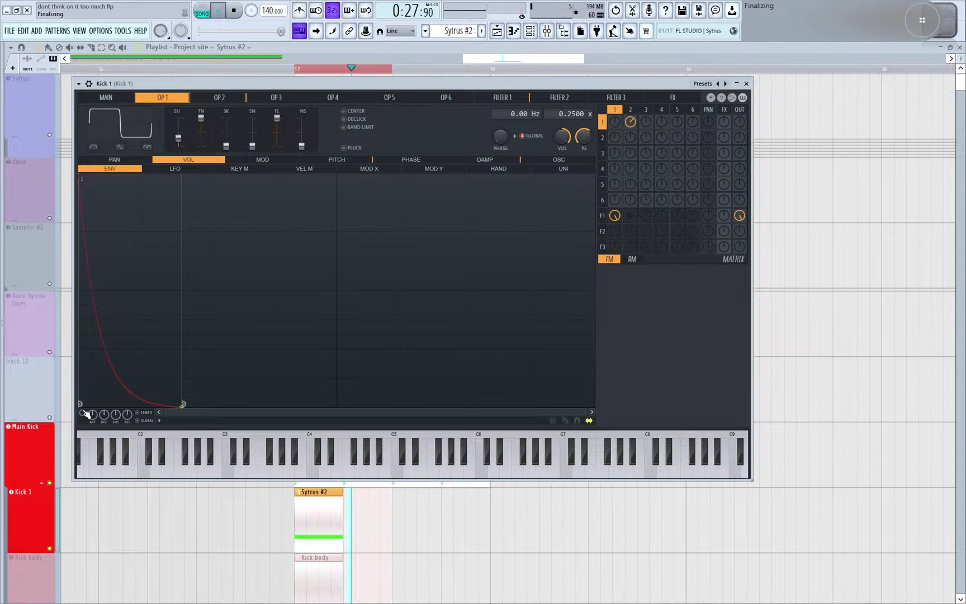
{"action": "key", "text": "space"}
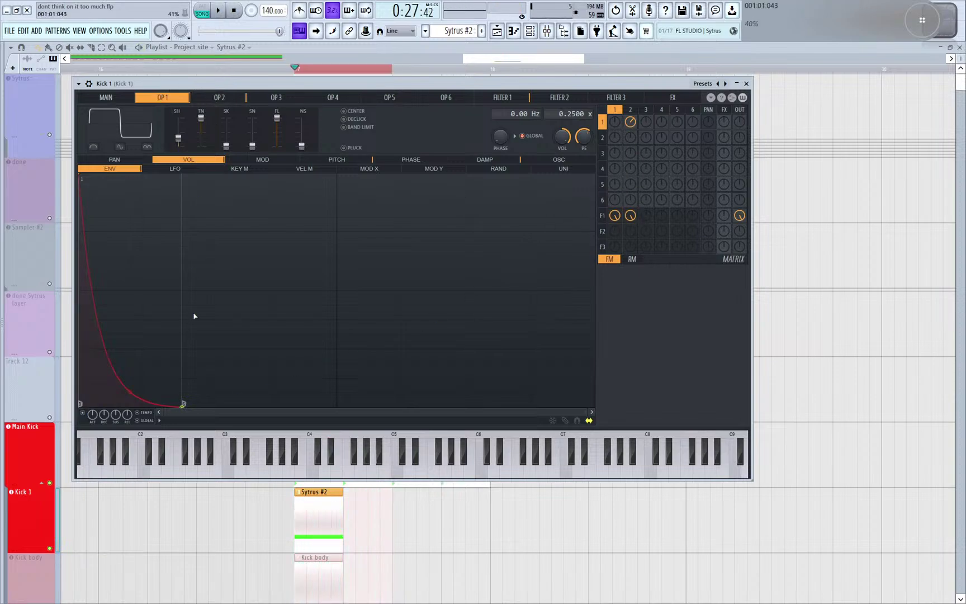
- Open the envelope options for operator 1's volume envelope and choose an entry
{"action": "left_click", "coordinate": [160, 422]}
{"action": "left_click", "coordinate": [204, 471]}
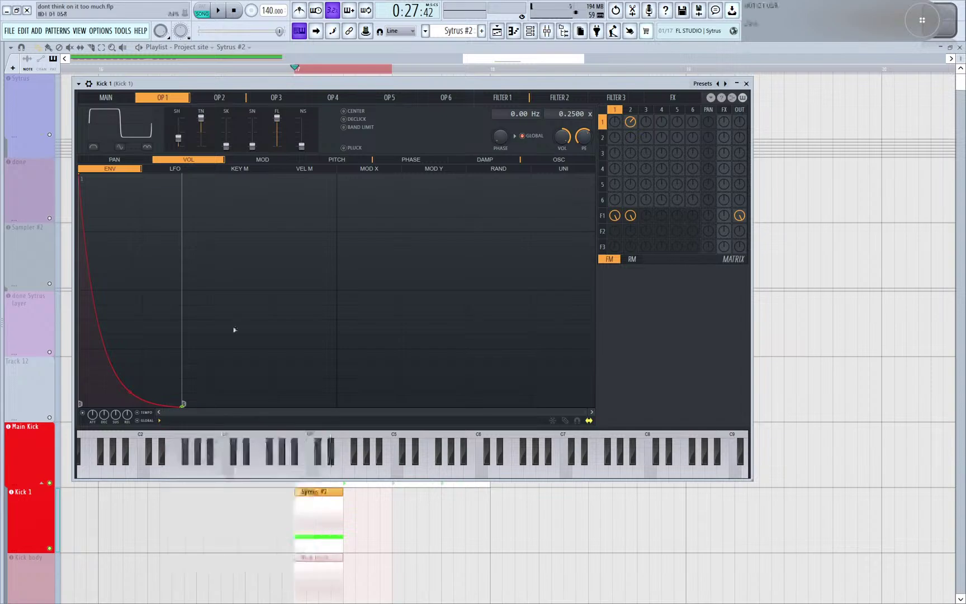
- Paste the copied envelope state into operator 2's volume envelope
{"action": "left_click", "coordinate": [219, 97]}
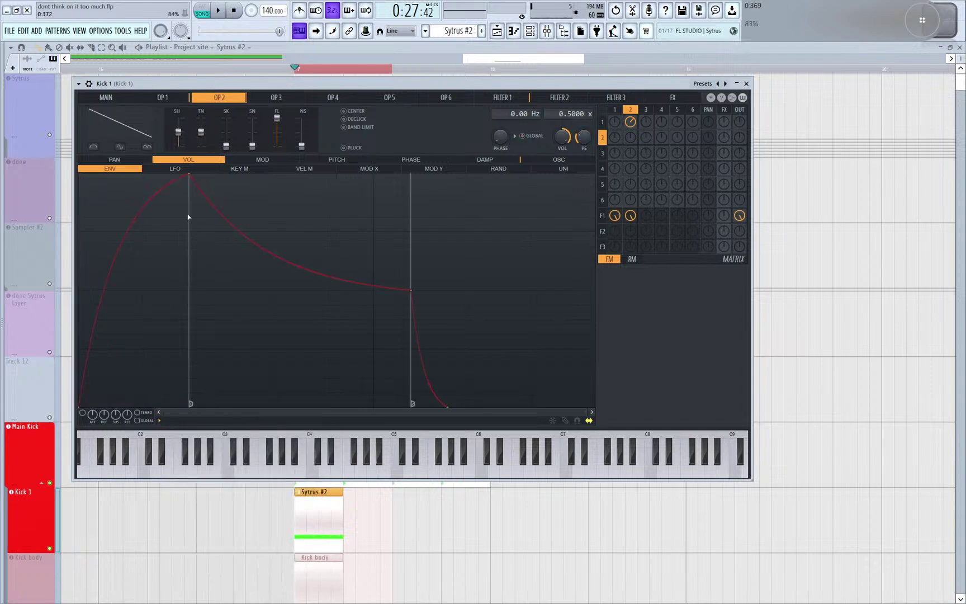
{"action": "left_click", "coordinate": [159, 421]}
{"action": "left_click", "coordinate": [217, 467]}
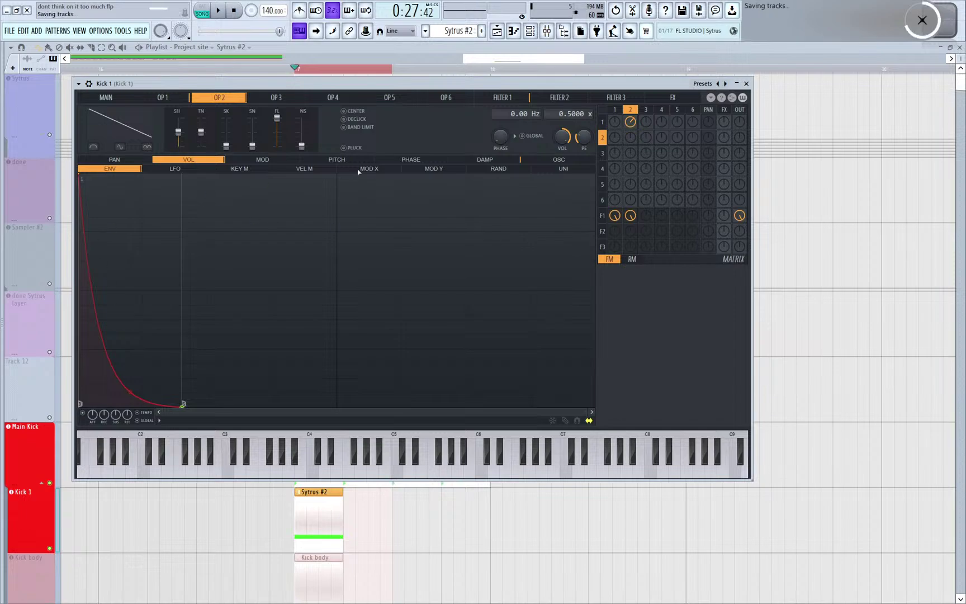
- Start loop playback and raise operator 2's sine shape to 100%
{"action": "left_click_drag", "start_coordinate": [249, 86], "coordinate": [285, 91]}
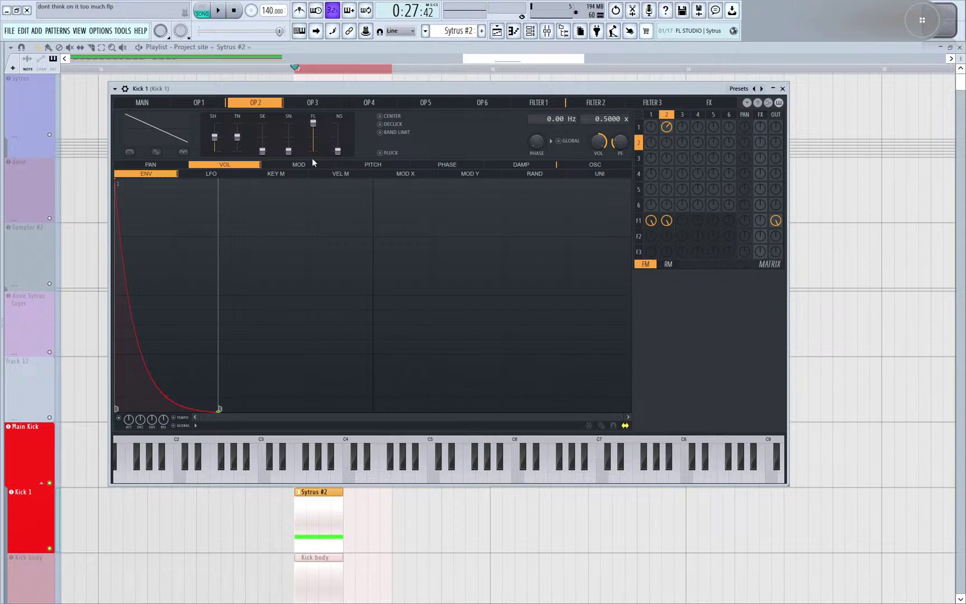
{"action": "key", "text": "space"}
{"action": "left_click_drag", "start_coordinate": [288, 151], "coordinate": [288, 122]}
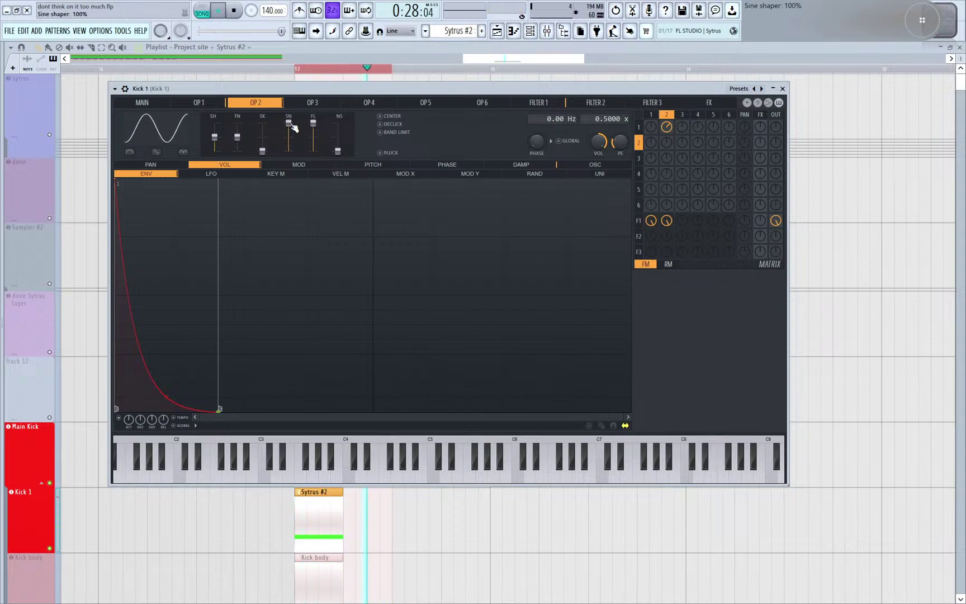
- Copy the state of operator 1's pitch envelope
{"action": "left_click", "coordinate": [371, 166]}
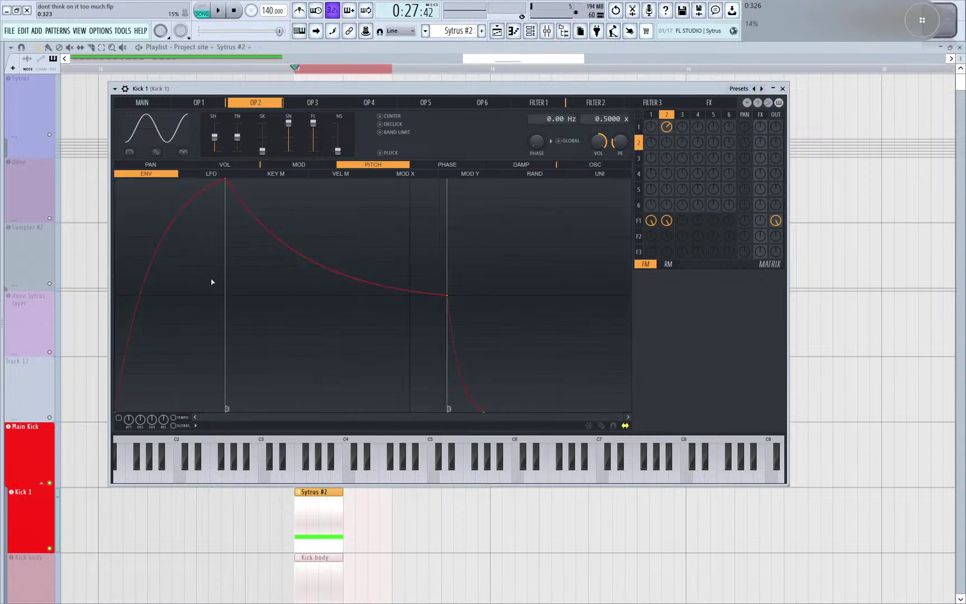
{"action": "left_click", "coordinate": [199, 103]}
{"action": "left_click", "coordinate": [196, 425]}
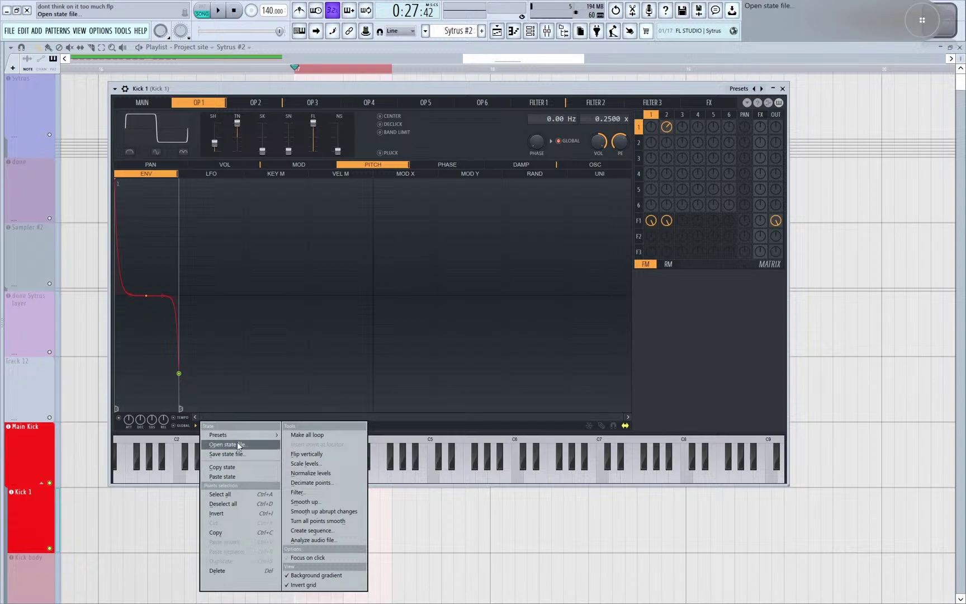
{"action": "left_click", "coordinate": [244, 472]}
- Paste the copied state into operator 2's pitch envelope and flip the envelope vertically
{"action": "left_click", "coordinate": [259, 106]}
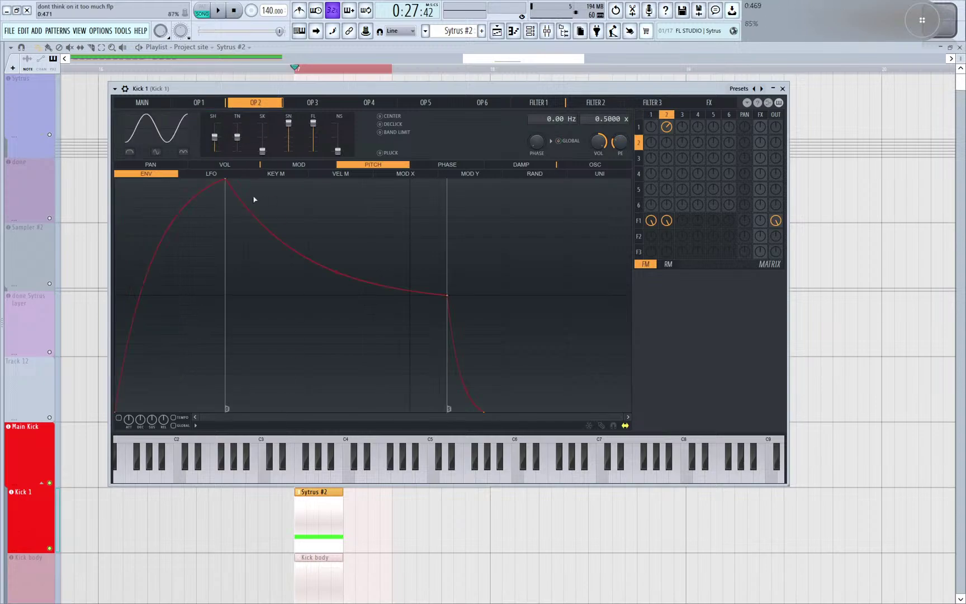
{"action": "left_click", "coordinate": [196, 426]}
{"action": "left_click", "coordinate": [246, 477]}
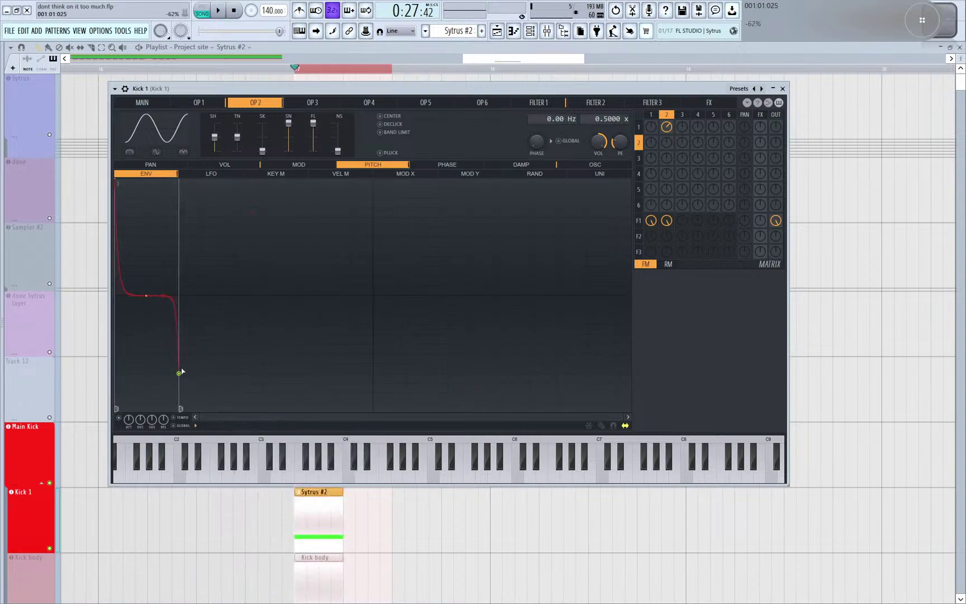
{"action": "left_click", "coordinate": [196, 425]}
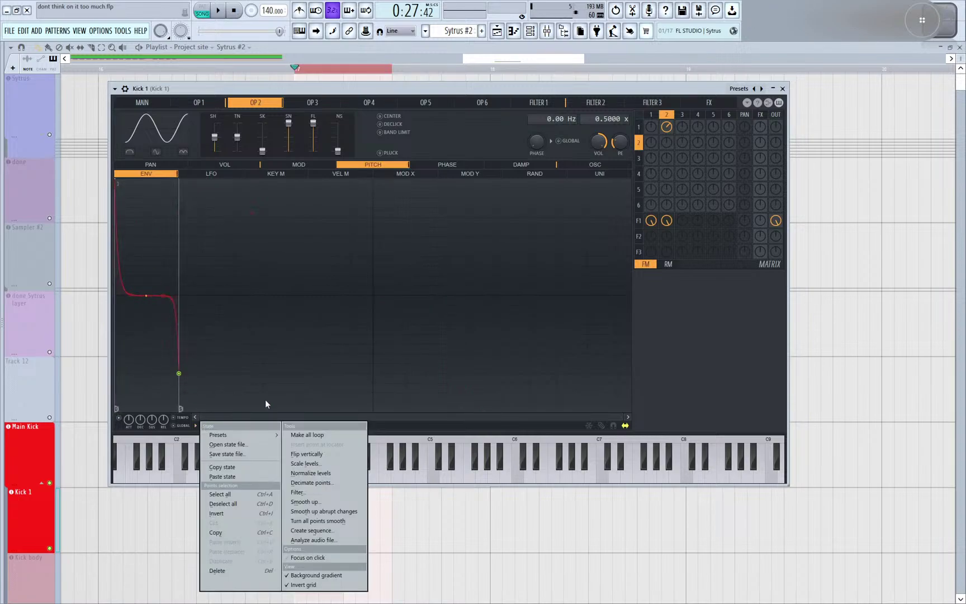
{"action": "left_click", "coordinate": [316, 454]}
- During loop playback, raise operator 2's pitch envelope amount to maximum and increase its shape tension
{"action": "key", "text": "space"}
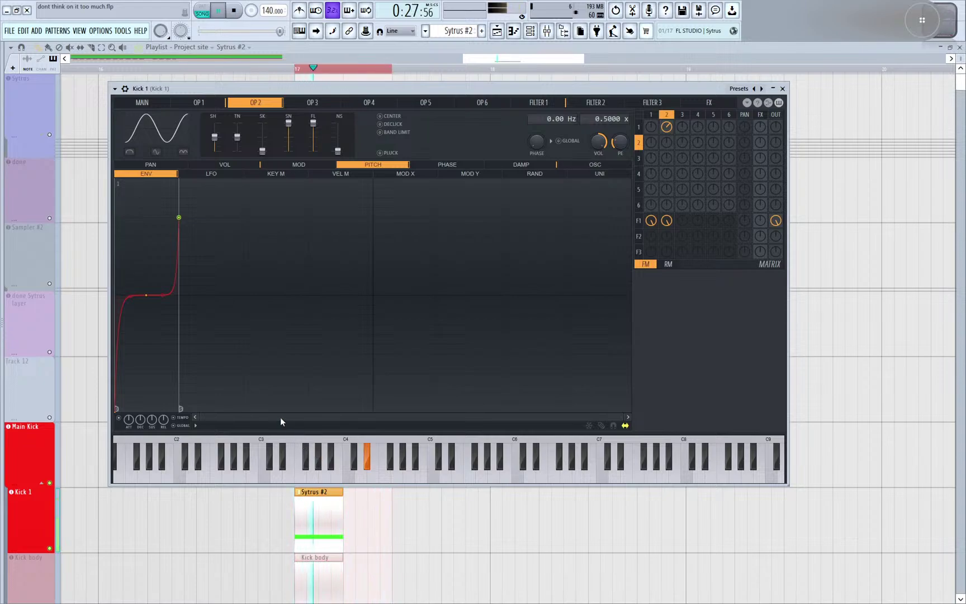
{"action": "left_click_drag", "start_coordinate": [619, 141], "coordinate": [619, 115]}
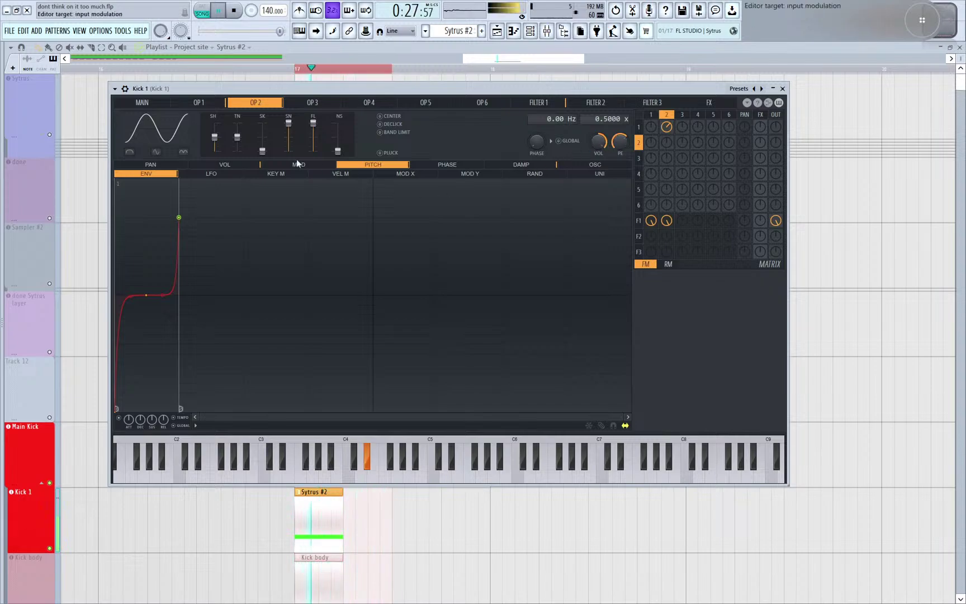
{"action": "left_click_drag", "start_coordinate": [237, 137], "coordinate": [237, 127]}
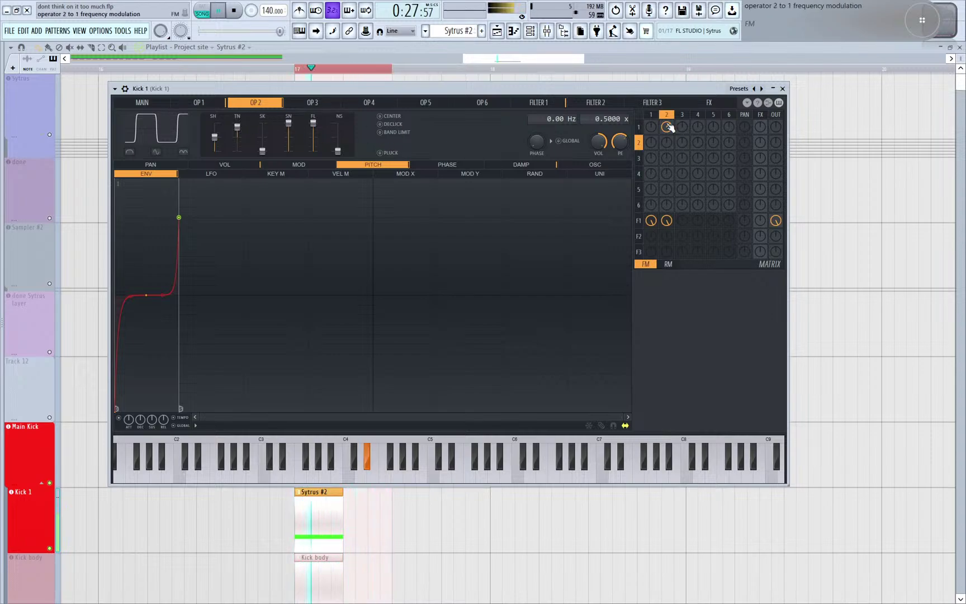
- Turn operator 2's frequency modulation of operator 1 to a negative amount and set operator 2's frequency ratio to 0.2500x
{"action": "left_click_drag", "start_coordinate": [669, 128], "coordinate": [669, 134]}
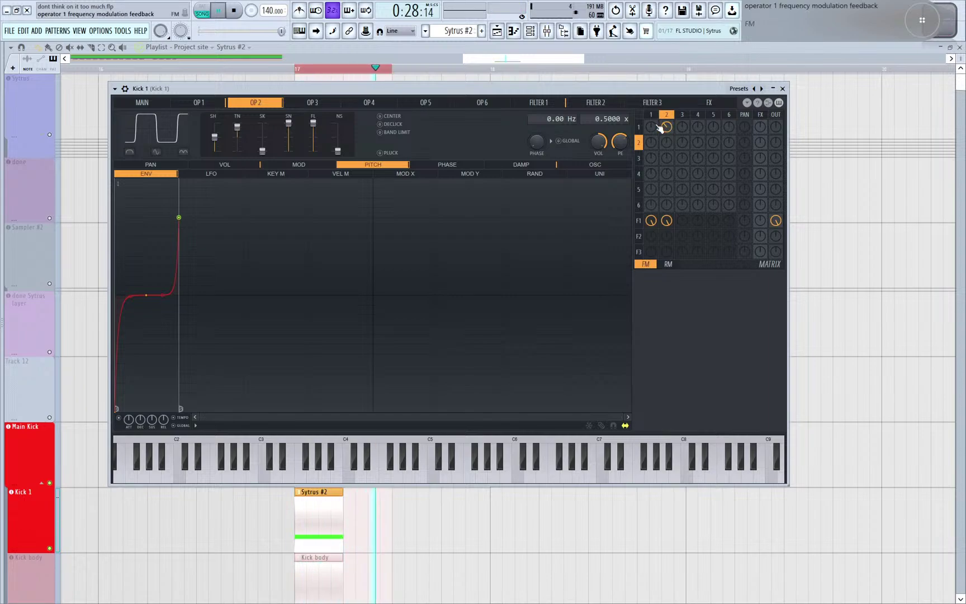
{"action": "left_click_drag", "start_coordinate": [604, 119], "coordinate": [604, 121]}
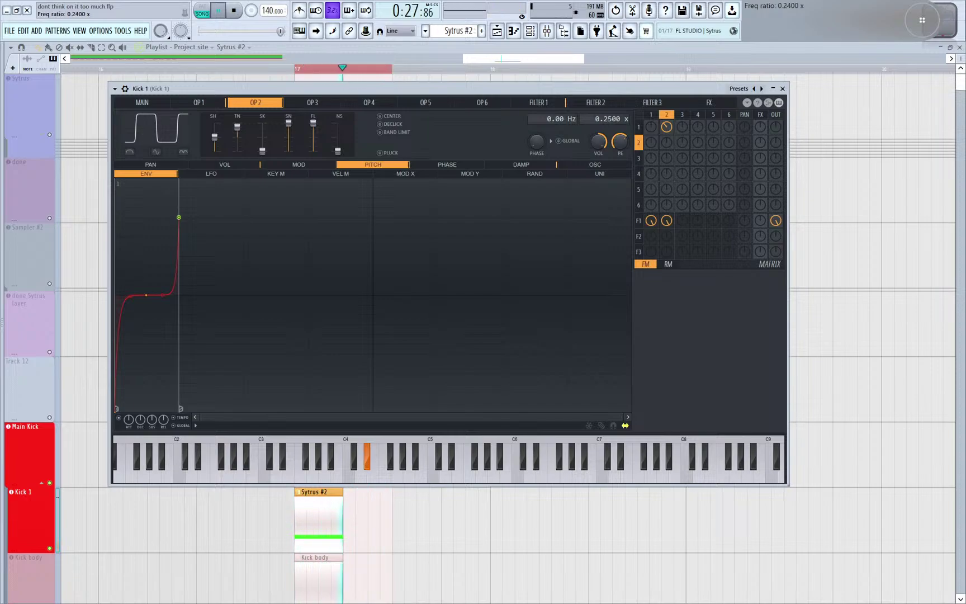
- With operator 1 shown, remove operator 2's send to filter 1 in the matrix and replay the loop
{"action": "left_click", "coordinate": [206, 105]}
{"action": "key", "text": "space"}
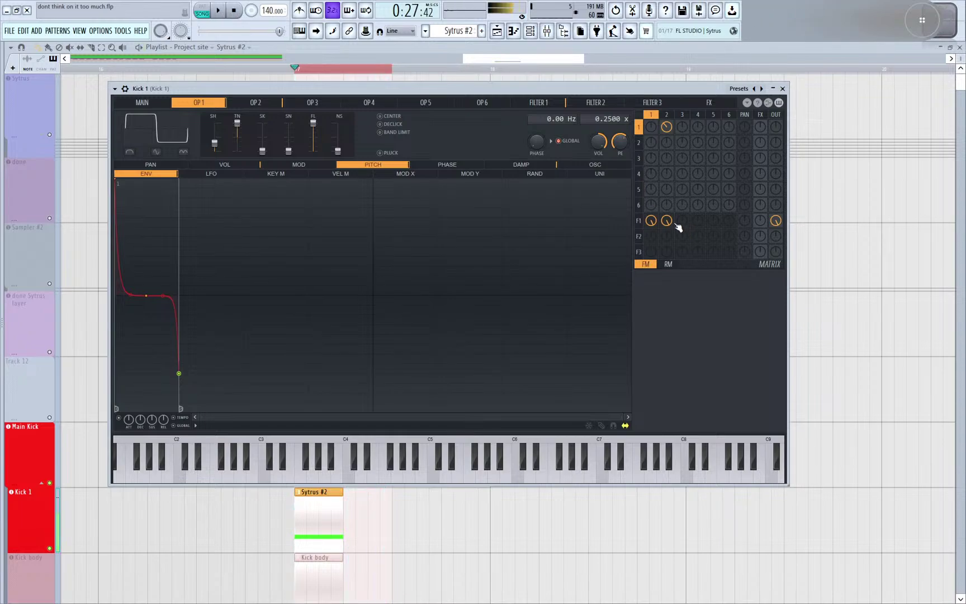
{"action": "key", "text": "space"}
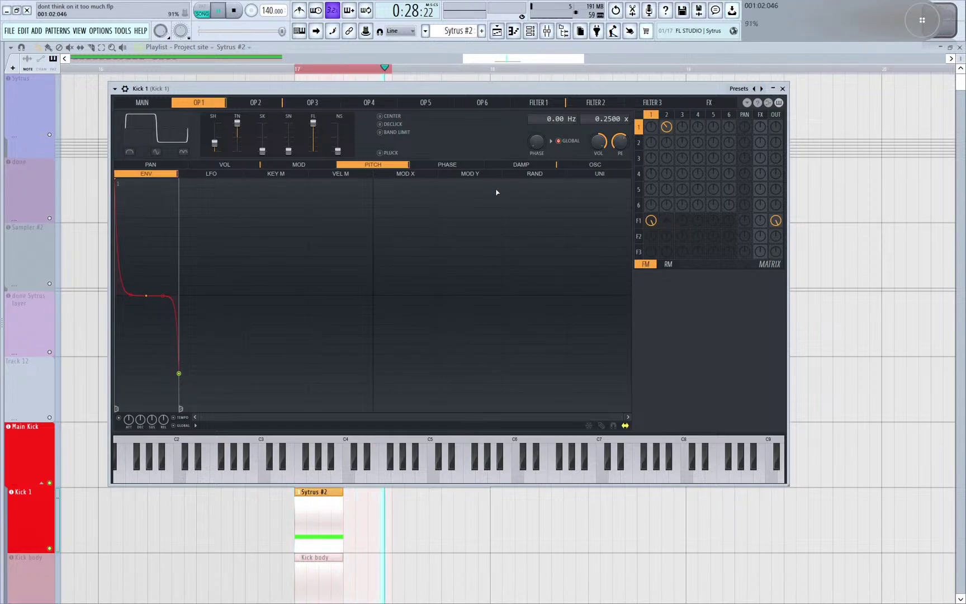
- Set operator 2's frequency modulation of operator 1 to a slightly positive amount and stop playback
{"action": "mouse_move", "coordinate": [667, 126]}
{"action": "left_mouse_down"}
{"action": "mouse_move", "coordinate": [675, 133]}
{"action": "mouse_move", "coordinate": [666, 123]}
{"action": "left_mouse_up"}
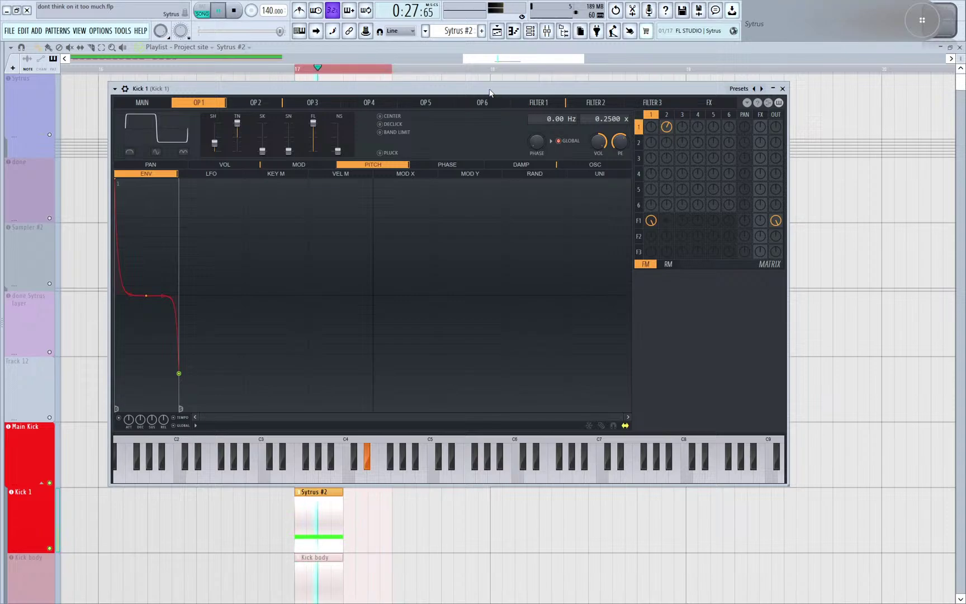
{"action": "key", "text": "space"}
{"action": "left_click_drag", "start_coordinate": [489, 92], "coordinate": [468, 85]}
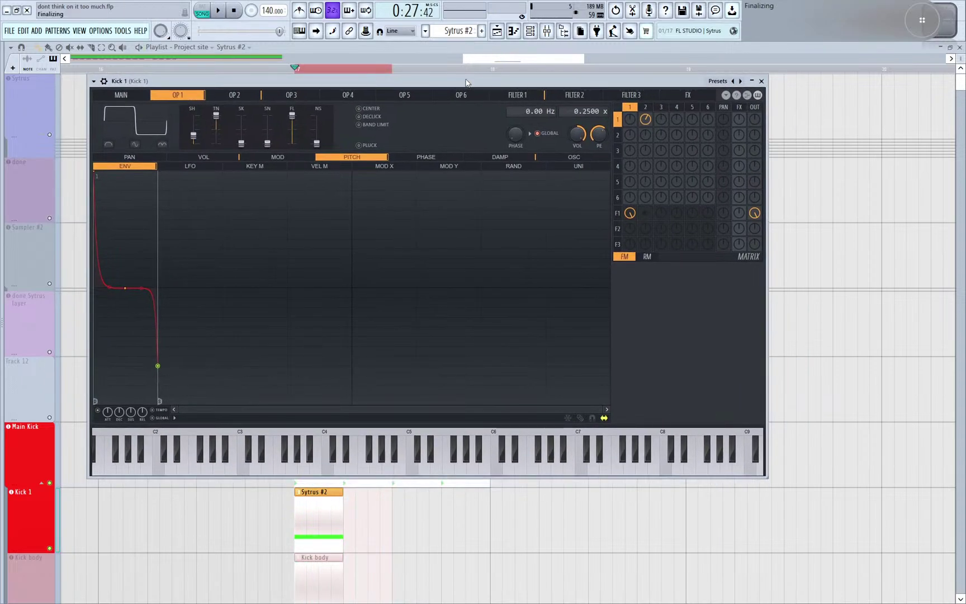
- Compare the settings of operators 1 and 2, and close the Kick 1 synth
{"action": "left_click", "coordinate": [243, 96]}
{"action": "left_click", "coordinate": [199, 96]}
{"action": "left_click", "coordinate": [236, 98]}
{"action": "left_click", "coordinate": [195, 99]}
{"action": "key", "text": "Escape"}
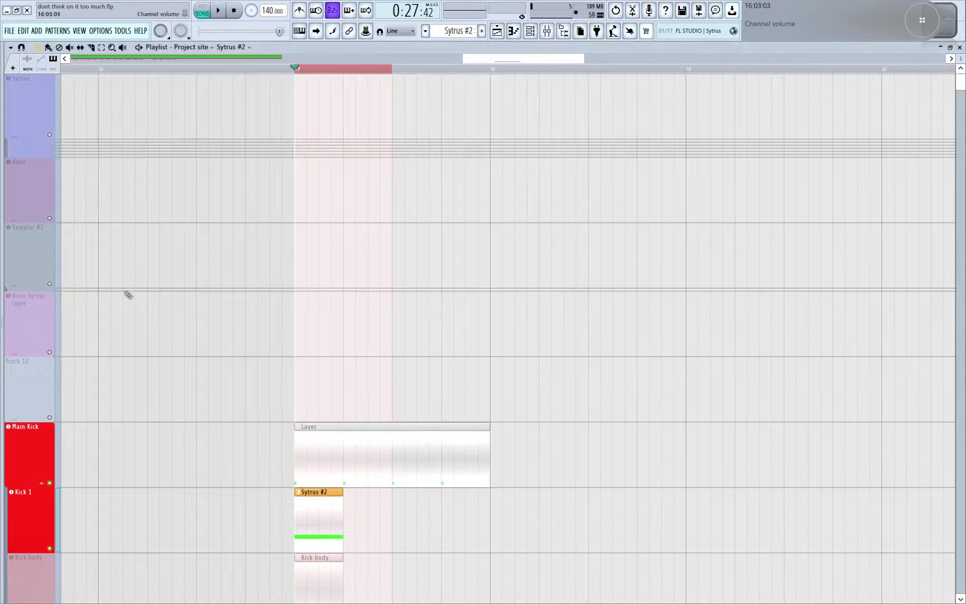
- Look over the earlier melodic clips in the playlist and return to the kick tracks at bar 17
{"action": "scroll", "coordinate": [161, 303], "scroll_direction": "down", "scroll_amount": 2}
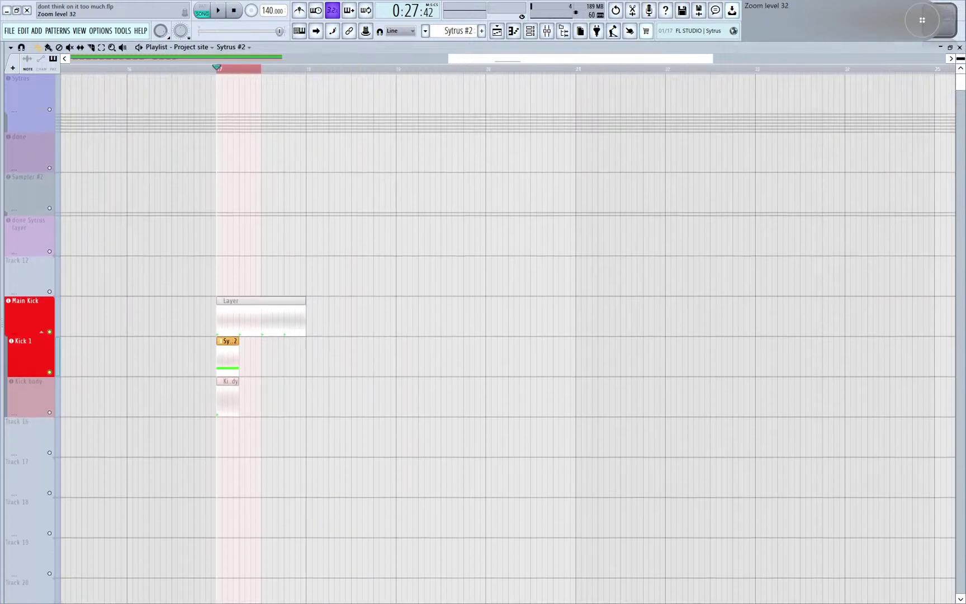
{"action": "scroll", "coordinate": [369, 317], "scroll_direction": "up", "scroll_amount": 10}
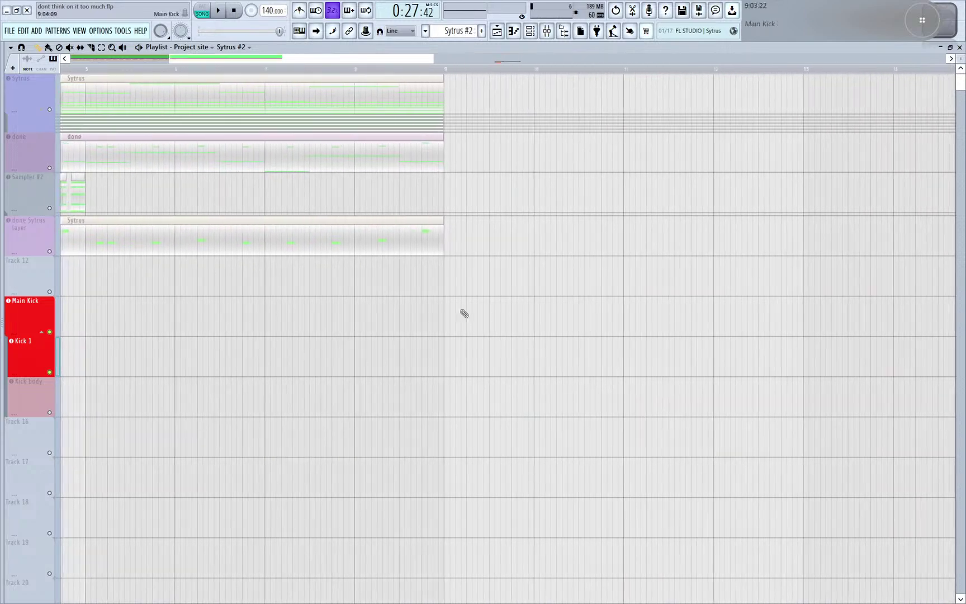
{"action": "scroll", "coordinate": [595, 266], "scroll_direction": "up", "scroll_amount": 3}
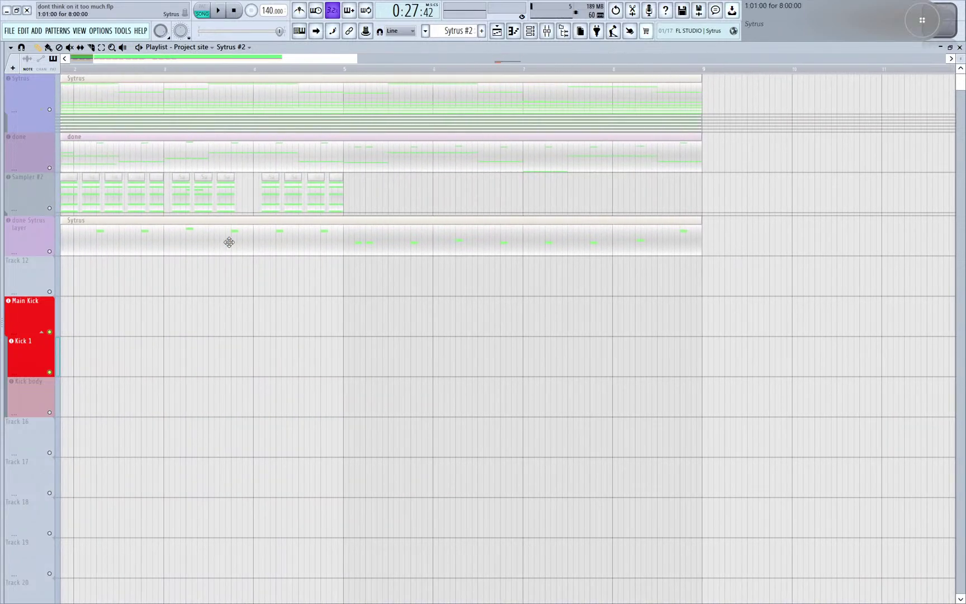
{"action": "scroll", "coordinate": [229, 241], "scroll_direction": "down", "scroll_amount": 2}
{"action": "scroll", "coordinate": [580, 296], "scroll_direction": "up", "scroll_amount": 3}
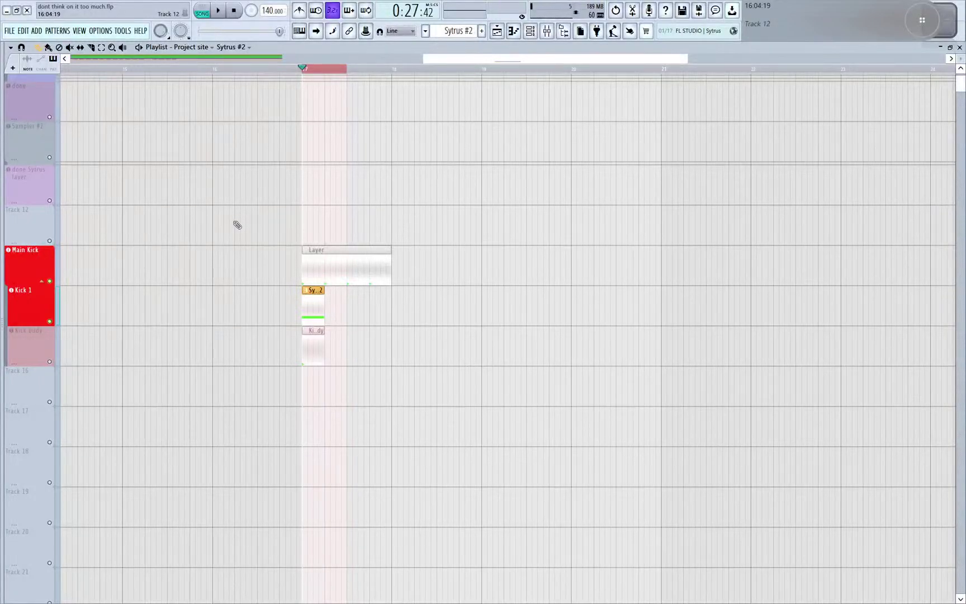
{"action": "scroll", "coordinate": [302, 289], "scroll_direction": "up", "scroll_amount": 5}
{"action": "scroll", "coordinate": [302, 282], "scroll_direction": "up", "scroll_amount": 4}
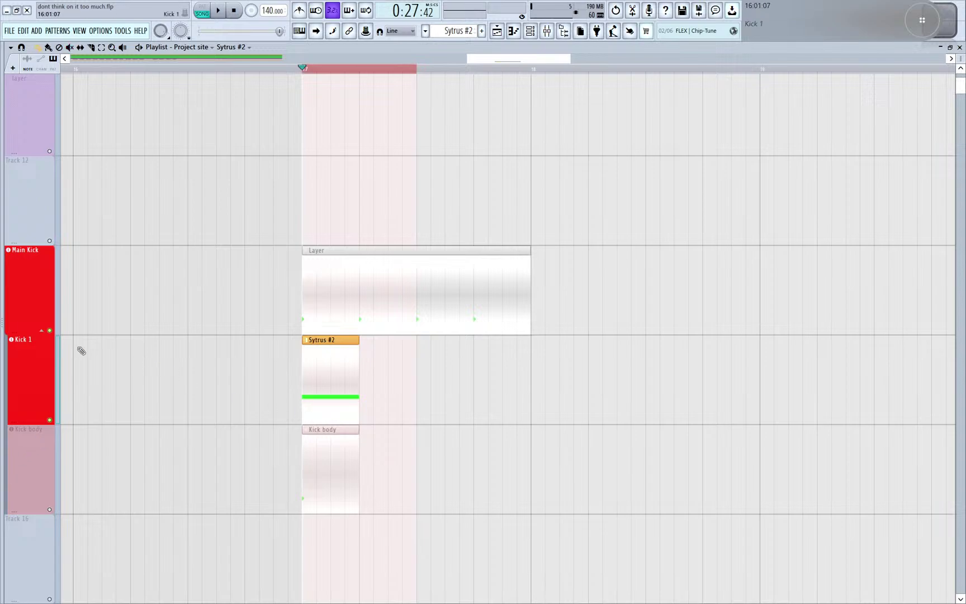
- Open the Kick body instrument beside the kick clips and audition the loop
{"action": "left_click", "coordinate": [34, 448]}
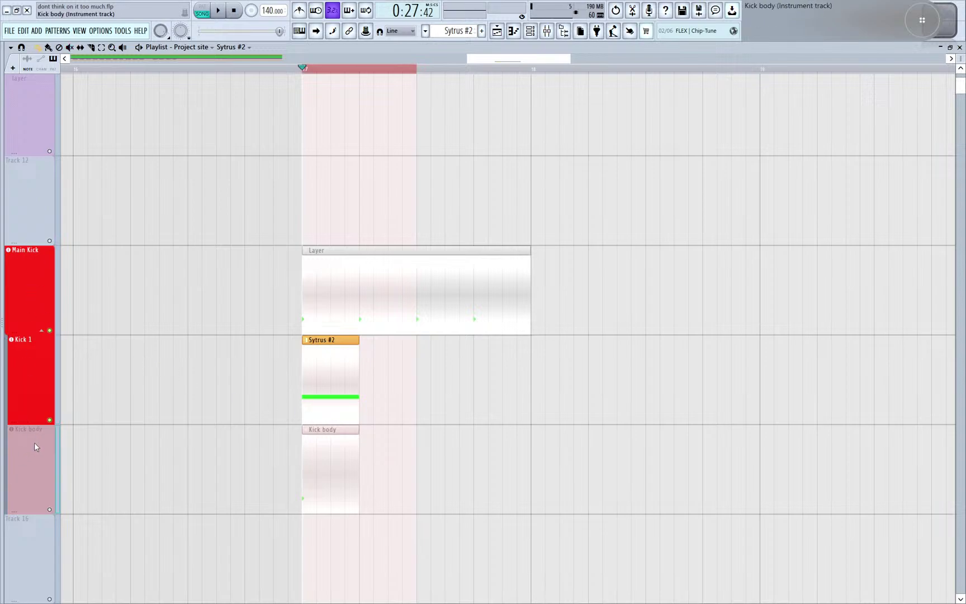
{"action": "left_click_drag", "start_coordinate": [376, 510], "coordinate": [256, 70]}
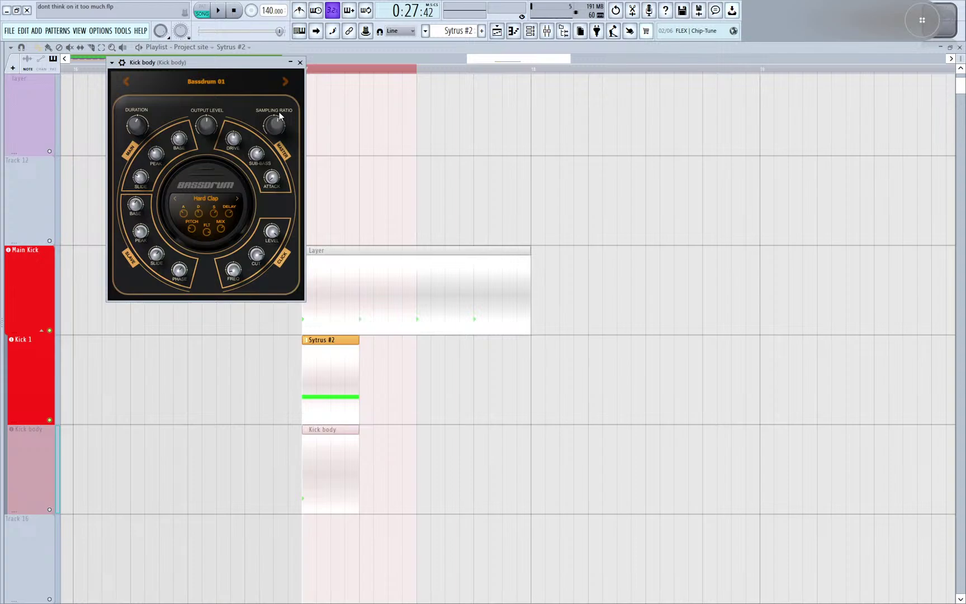
{"action": "left_click_drag", "start_coordinate": [207, 63], "coordinate": [632, 79]}
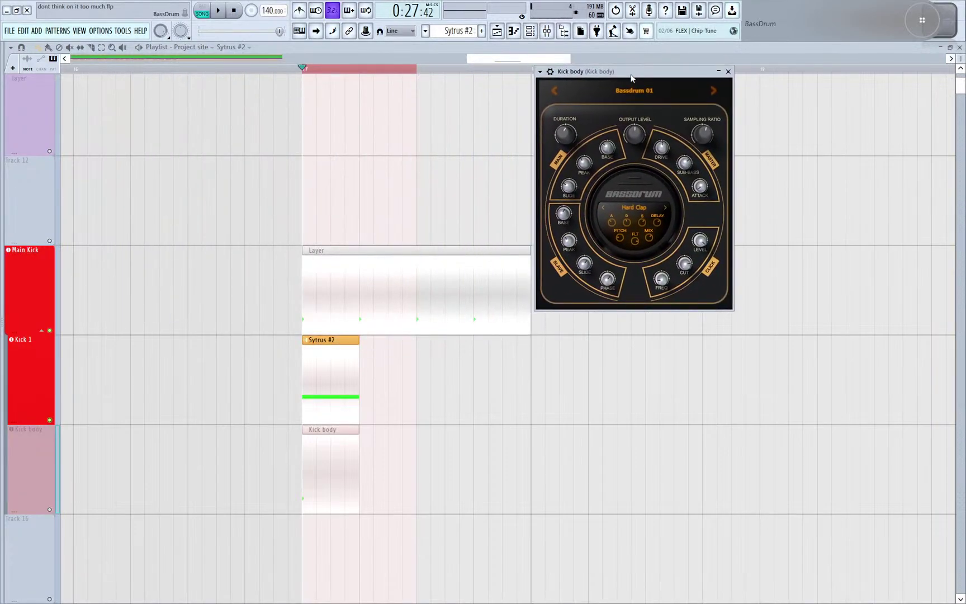
{"action": "key", "text": "space"}
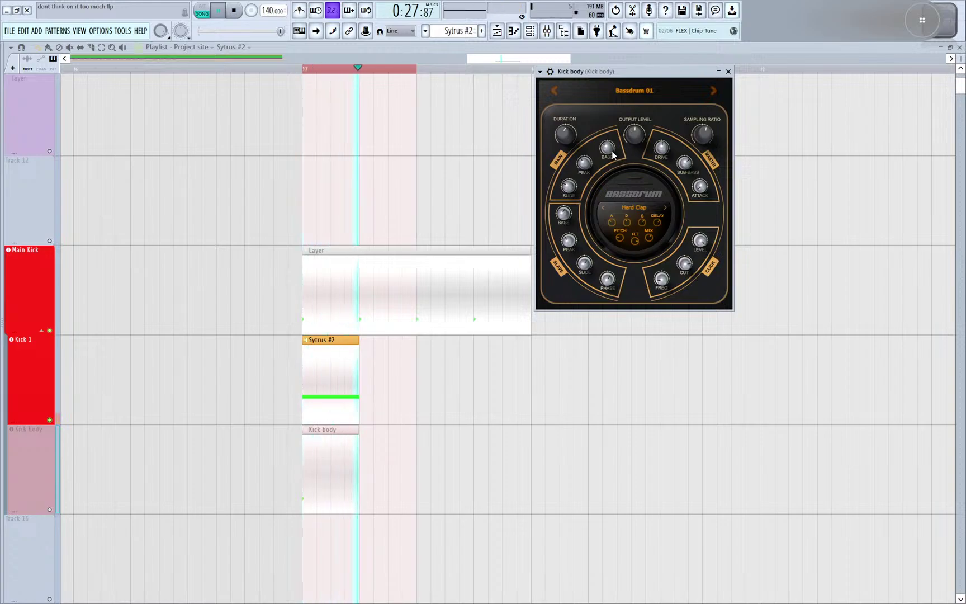
{"action": "key", "text": "space"}
- Shorten the D#4 note in the Kick 1 pattern to 0:01:08 and return to the playlist
{"action": "double_click", "coordinate": [336, 360]}
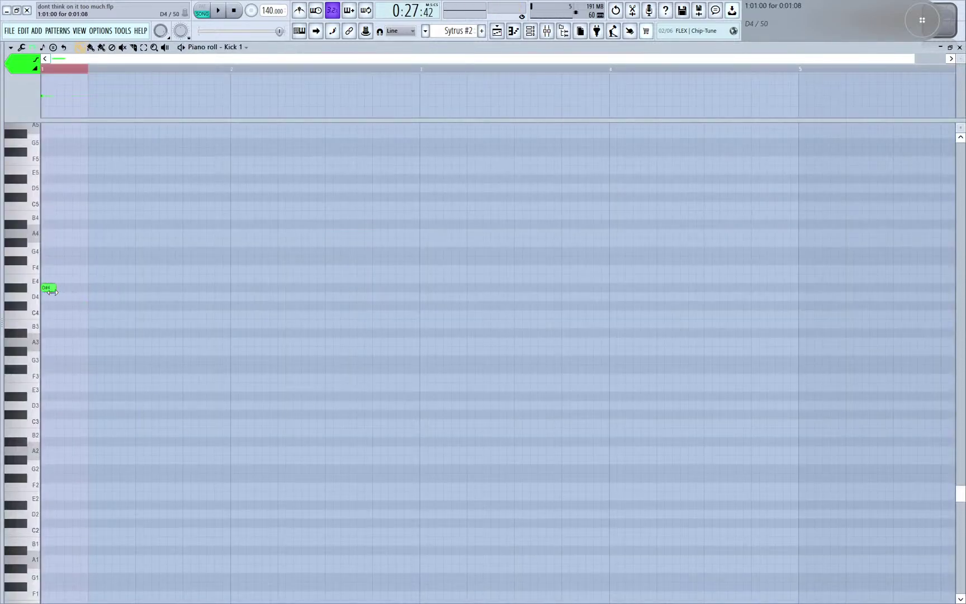
{"action": "key", "text": "F5"}
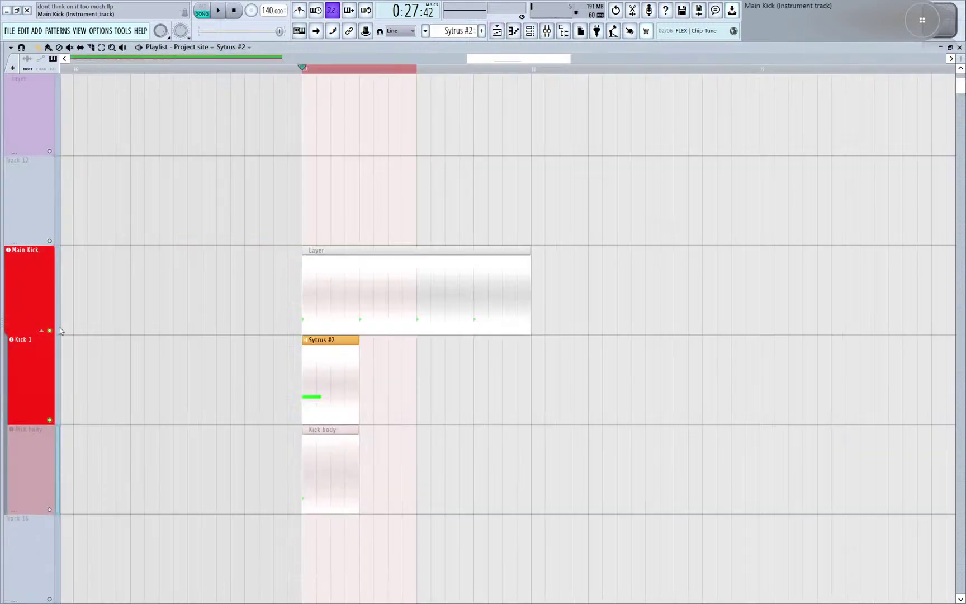
- Open the Kick 1 synth and look over operator 1's pitch envelope and its options
{"action": "left_click", "coordinate": [31, 369]}
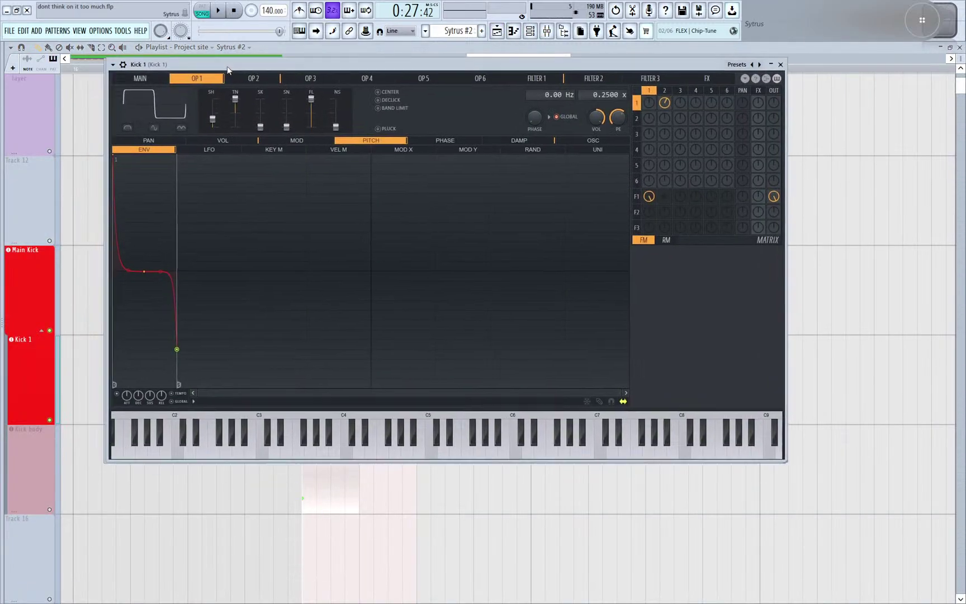
{"action": "left_click", "coordinate": [199, 398]}
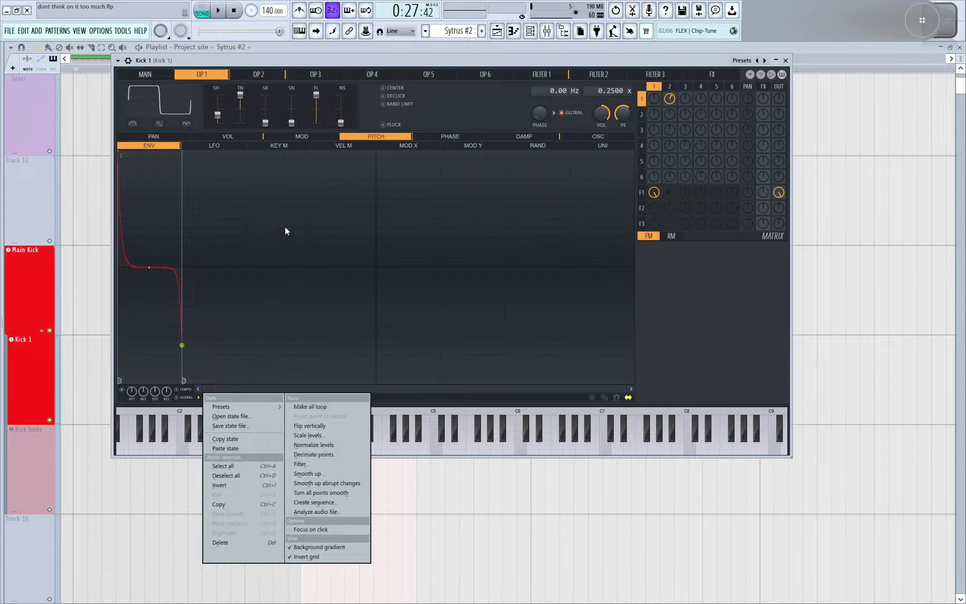
{"action": "left_click", "coordinate": [623, 392]}
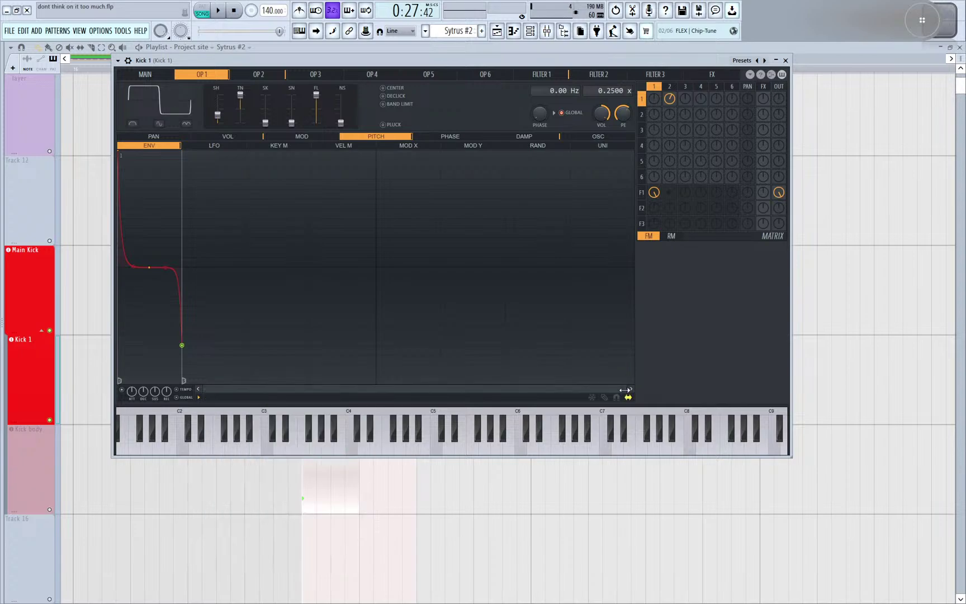
{"action": "left_click_drag", "start_coordinate": [624, 390], "coordinate": [962, 369]}
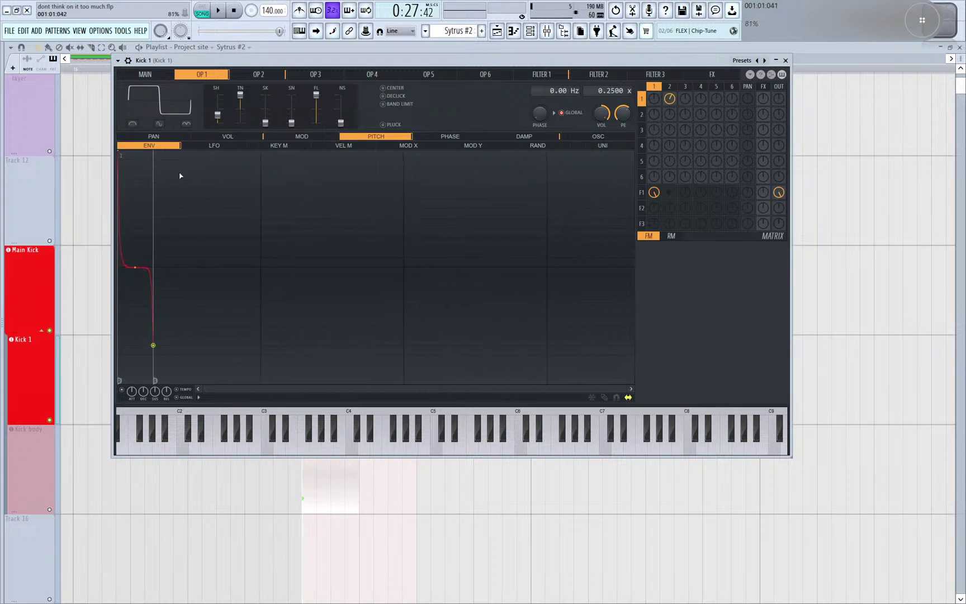
{"action": "scroll", "coordinate": [447, 240], "scroll_direction": "right", "scroll_amount": 3}
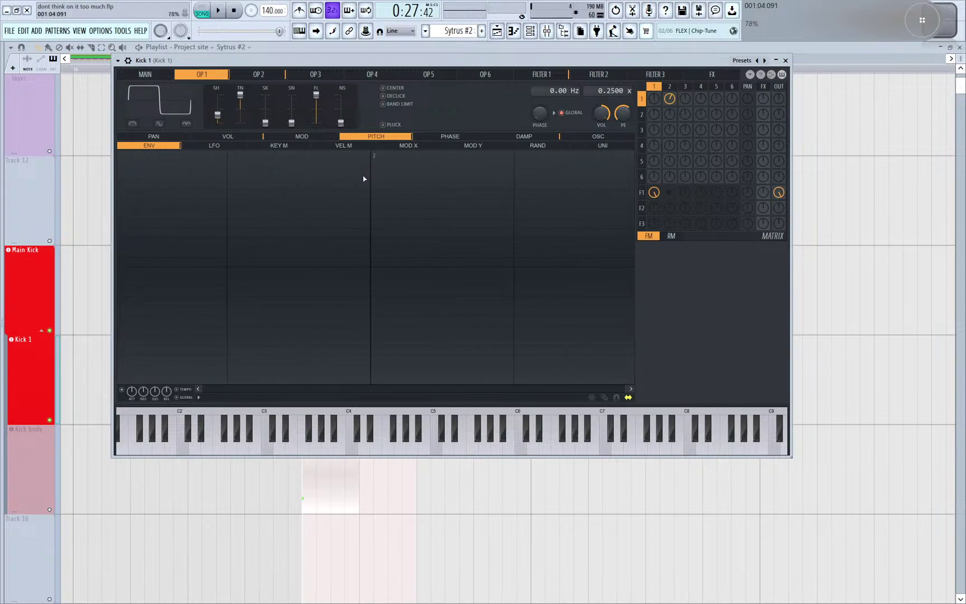
{"action": "scroll", "coordinate": [431, 261], "scroll_direction": "left", "scroll_amount": 3}
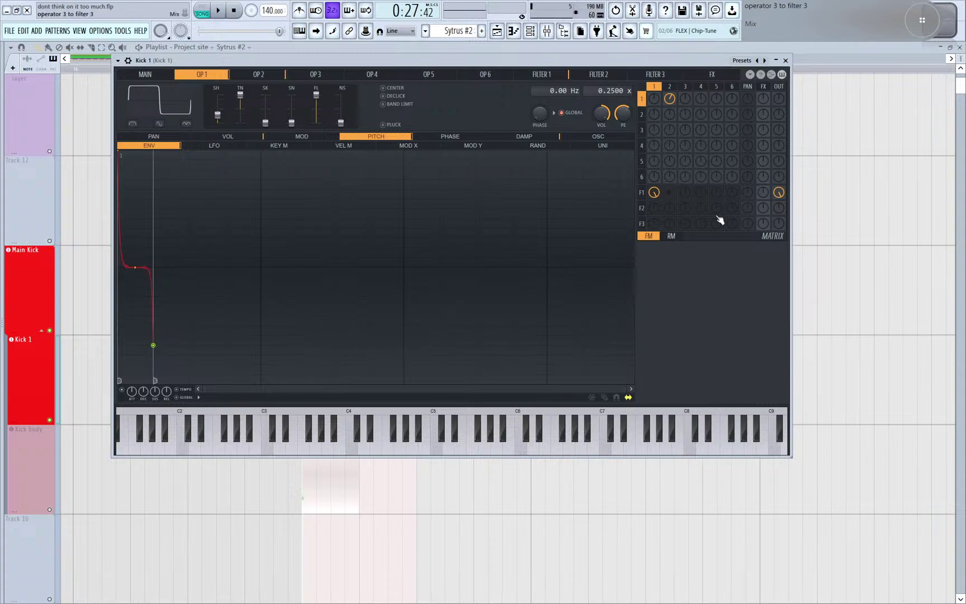
- Widen the Kick 1 synth window to span the full width of the playlist
{"action": "left_click_drag", "start_coordinate": [792, 192], "coordinate": [962, 200]}
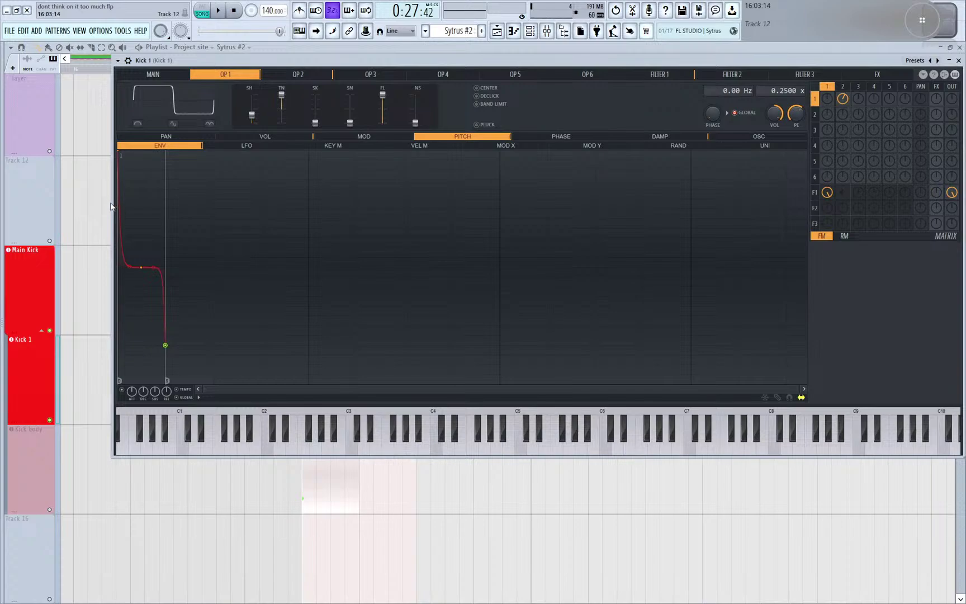
{"action": "left_click_drag", "start_coordinate": [112, 203], "coordinate": [61, 206]}
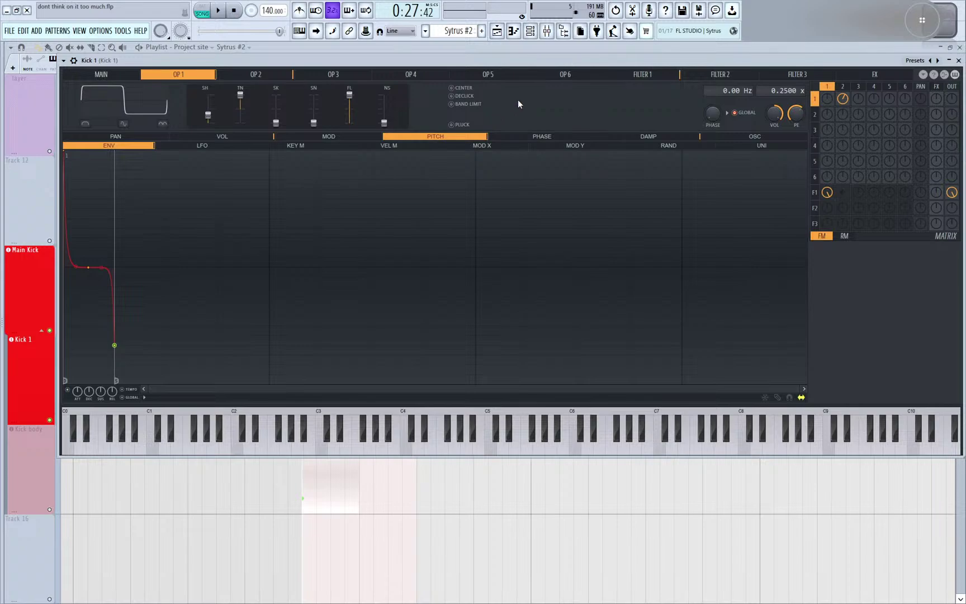
{"action": "left_click_drag", "start_coordinate": [488, 61], "coordinate": [490, 61]}
- Raise the last point of operator 1's pitch envelope to the centre line while auditioning the loop
{"action": "key", "text": "space"}
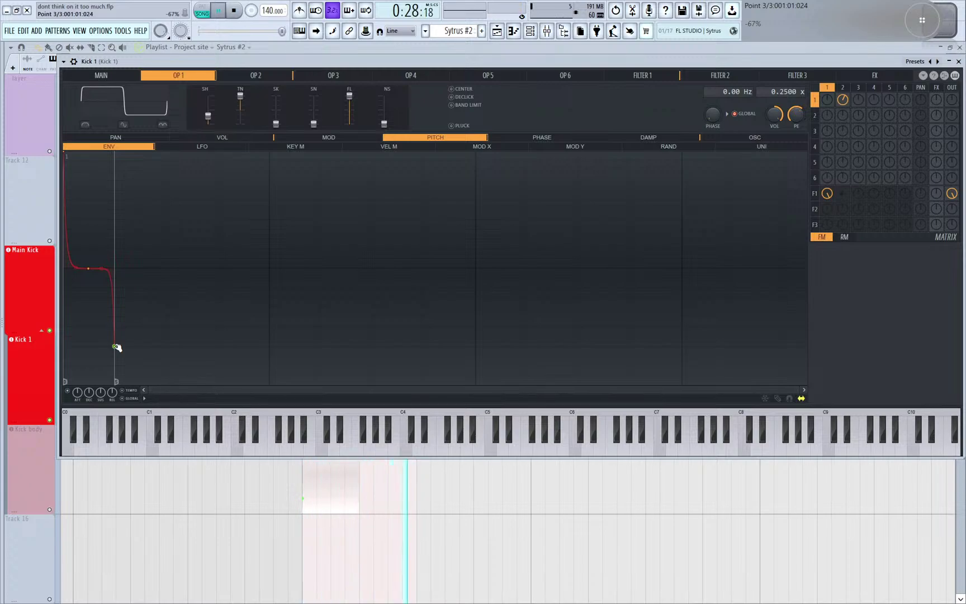
{"action": "left_click_drag", "start_coordinate": [116, 348], "coordinate": [126, 272]}
{"action": "key", "text": "space"}
- Lower the last point of operator 2's pitch envelope to the centre line and audition the loop
{"action": "left_click", "coordinate": [249, 78]}
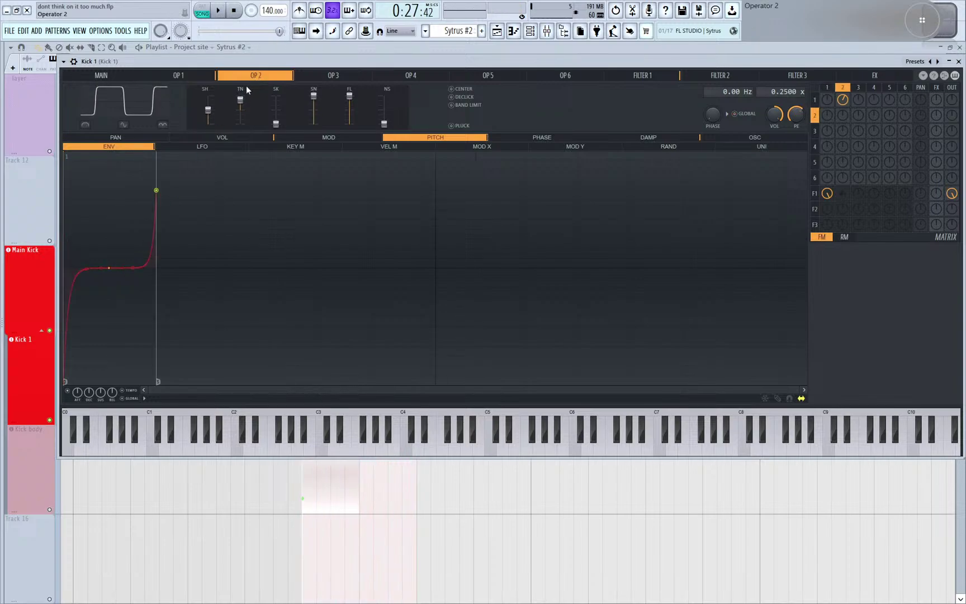
{"action": "left_click_drag", "start_coordinate": [158, 192], "coordinate": [179, 271]}
{"action": "key", "text": "space"}
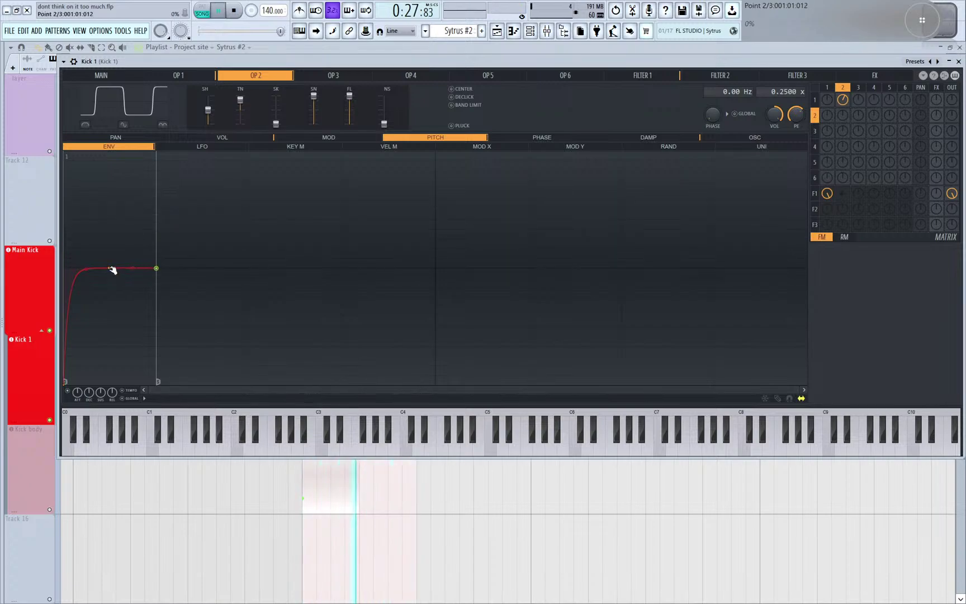
{"action": "key", "text": "space"}
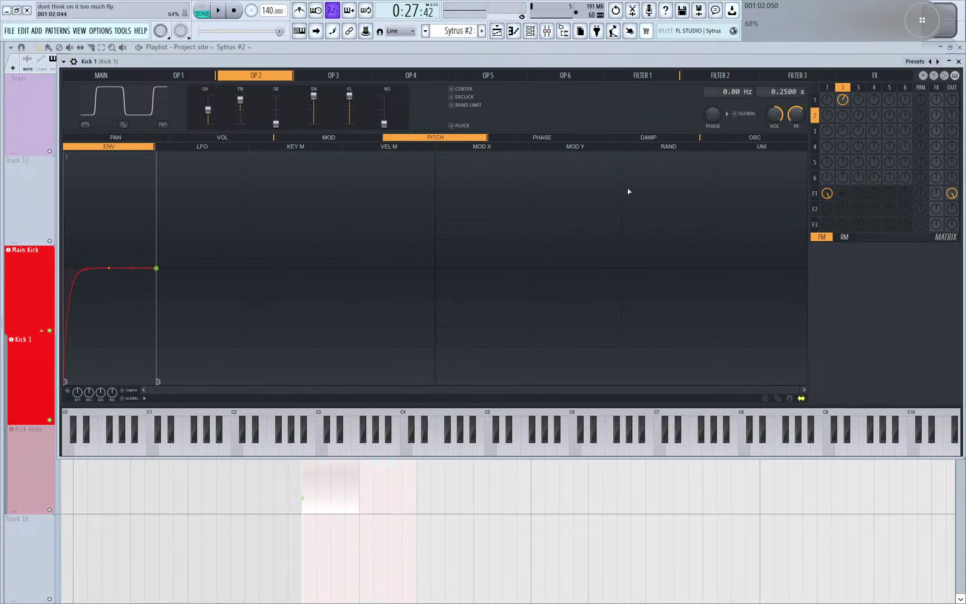
- Reduce operator 2's pitch envelope amount during loop playback
{"action": "key", "text": "space"}
{"action": "left_click_drag", "start_coordinate": [795, 114], "coordinate": [795, 137]}
{"action": "key", "text": "space"}
- Audition the loop on the synth's main page, and route operator 2 to filter 1 in place of operator 1
{"action": "left_click", "coordinate": [101, 75]}
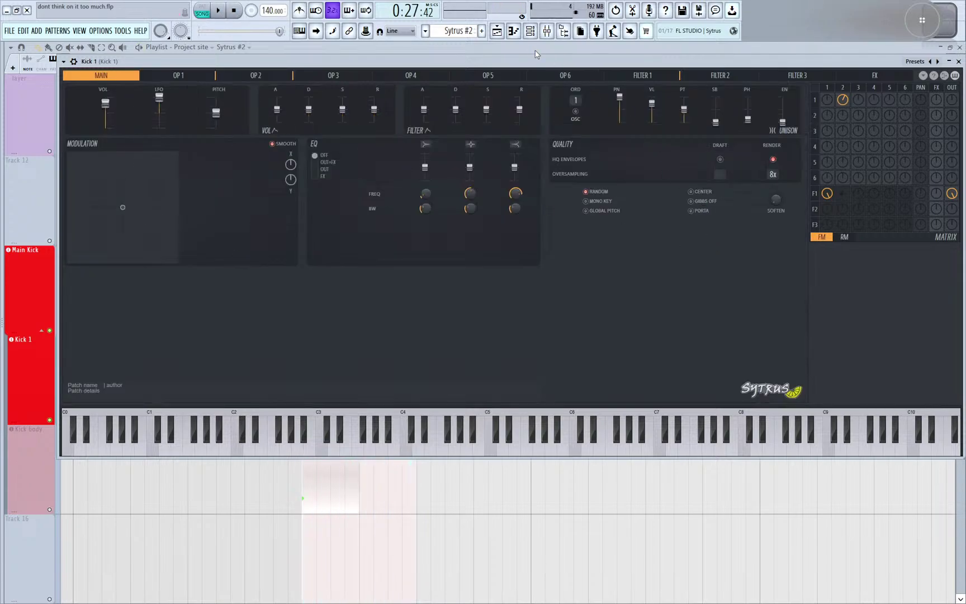
{"action": "key", "text": "space"}
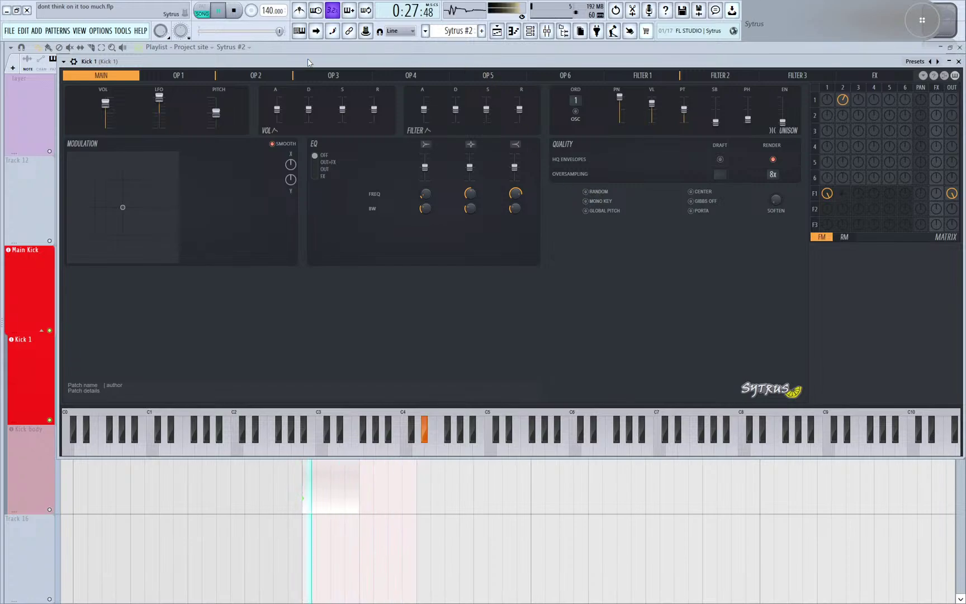
{"action": "left_click_drag", "start_coordinate": [250, 62], "coordinate": [216, 67]}
{"action": "key", "text": "space"}
{"action": "left_click", "coordinate": [217, 84]}
{"action": "left_click", "coordinate": [176, 81]}
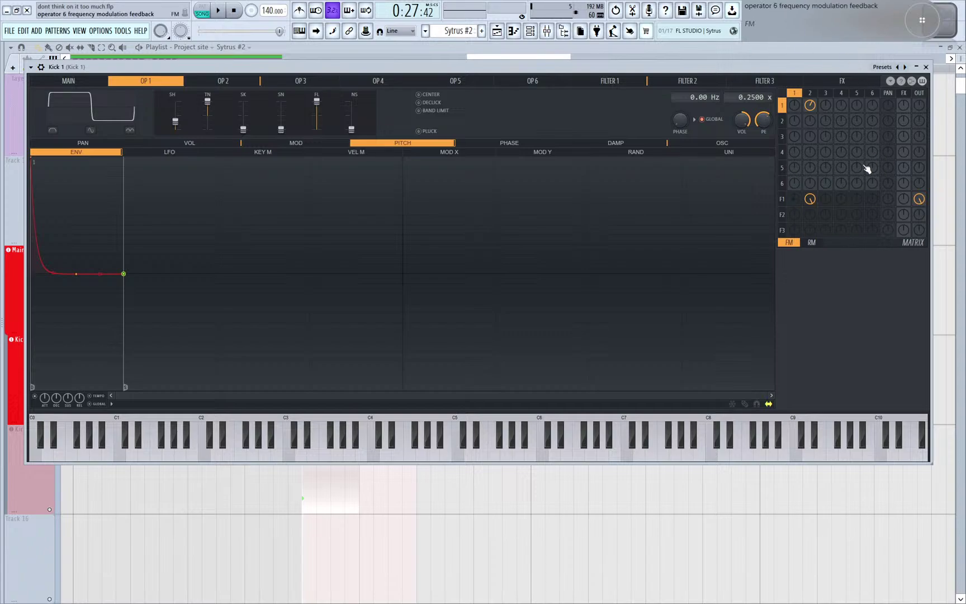
- Turn off the frequency modulation between operators 1 and 2, and show operator 1's modulation envelope
{"action": "left_click_drag", "start_coordinate": [811, 105], "coordinate": [811, 146]}
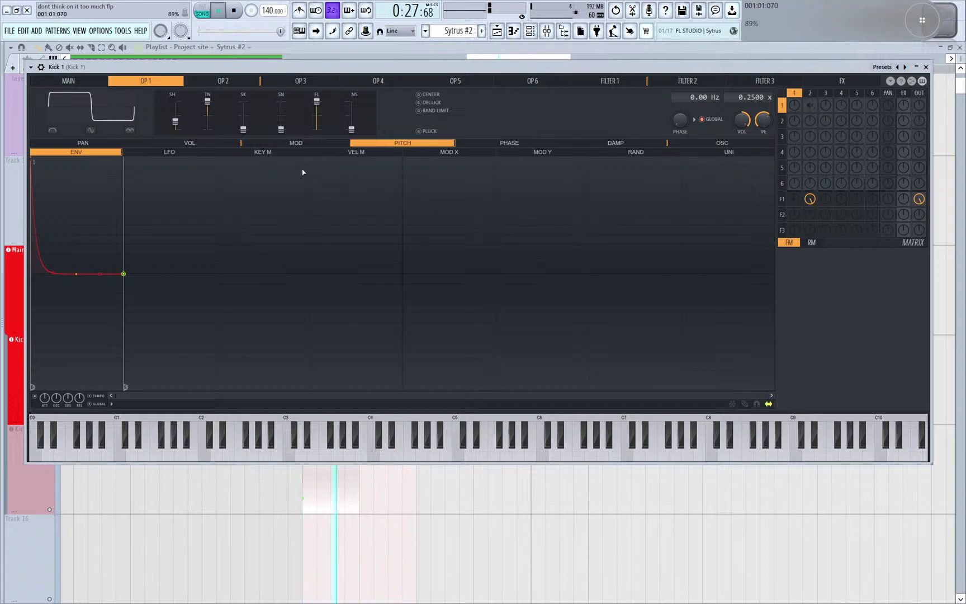
{"action": "left_click", "coordinate": [305, 143]}
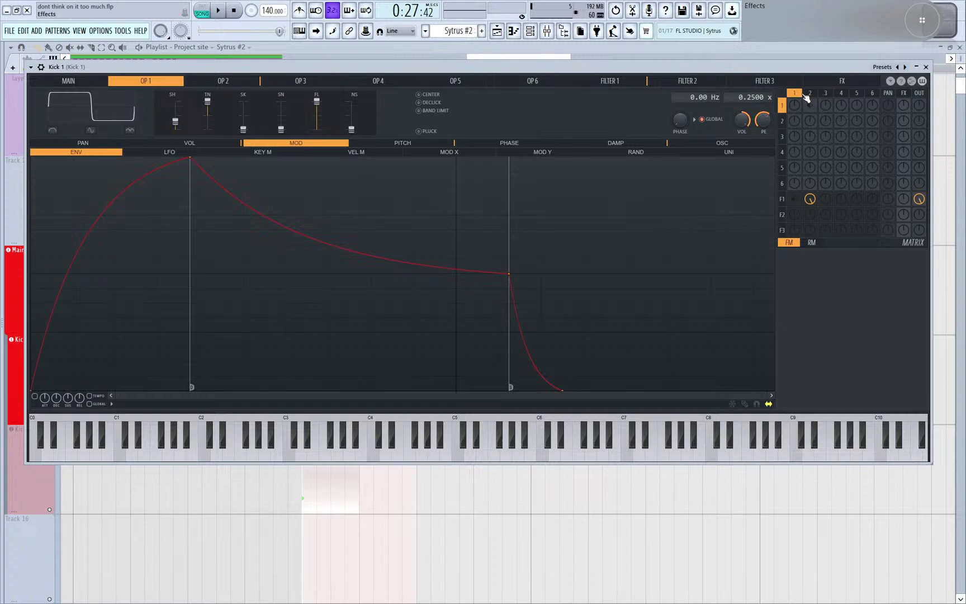
{"action": "left_click_drag", "start_coordinate": [391, 72], "coordinate": [400, 52]}
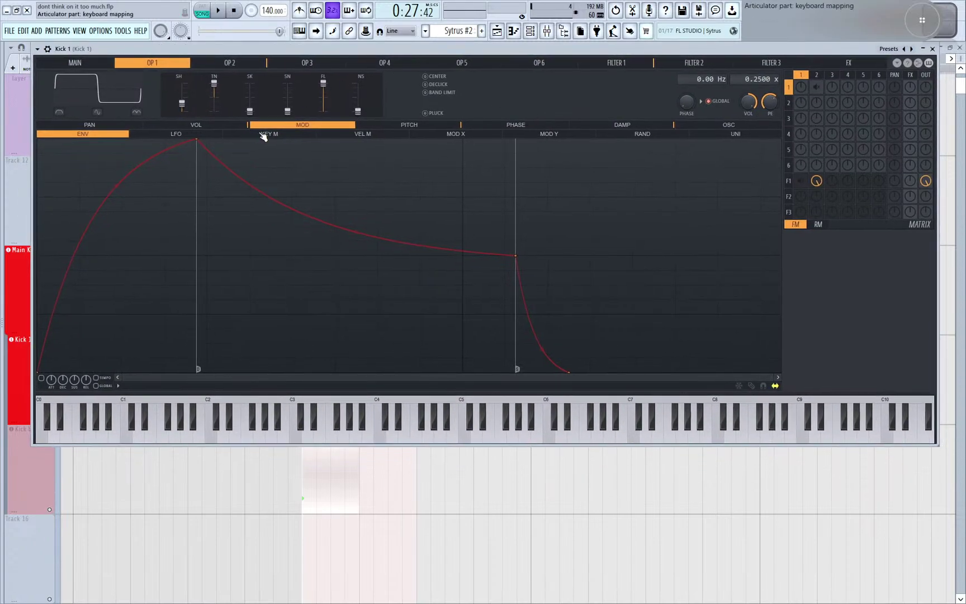
- Add harmonics 2, 4 and 8 to operator 1's oscillator during playback, with harmonic 2 at 61%
{"action": "left_click", "coordinate": [741, 125]}
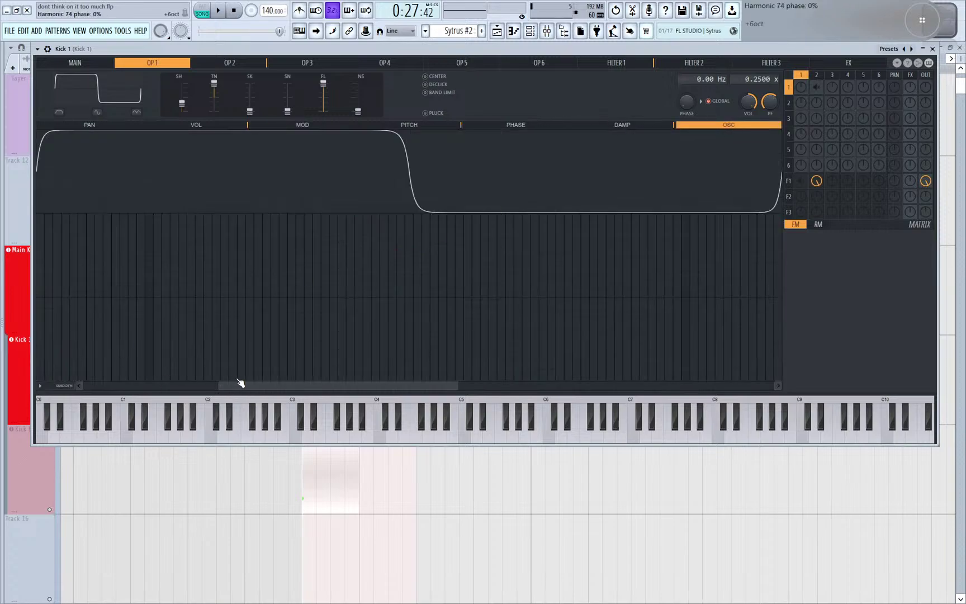
{"action": "left_click_drag", "start_coordinate": [239, 382], "coordinate": [149, 355]}
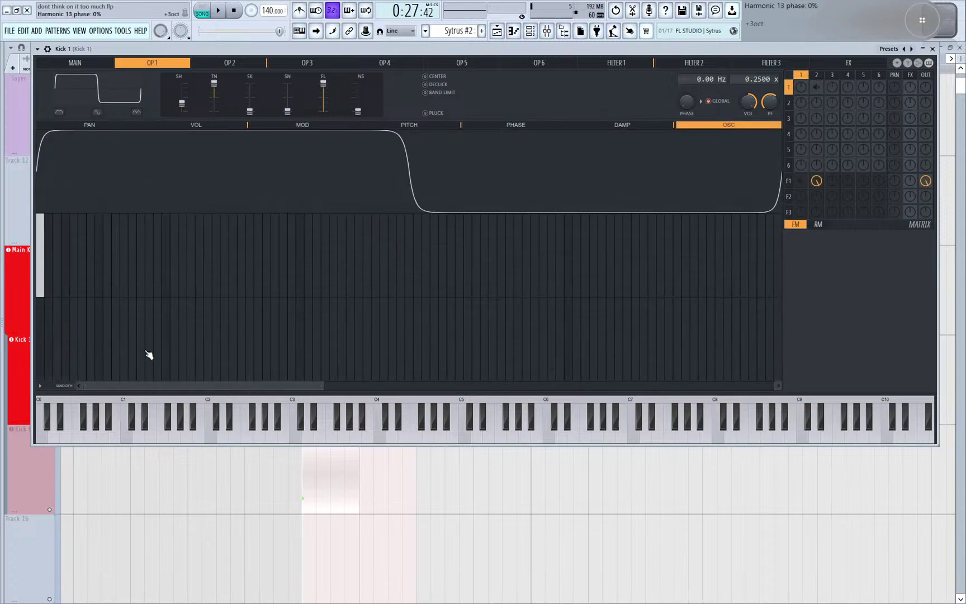
{"action": "key", "text": "space"}
{"action": "left_click_drag", "start_coordinate": [67, 249], "coordinate": [70, 281]}
{"action": "left_click", "coordinate": [50, 240]}
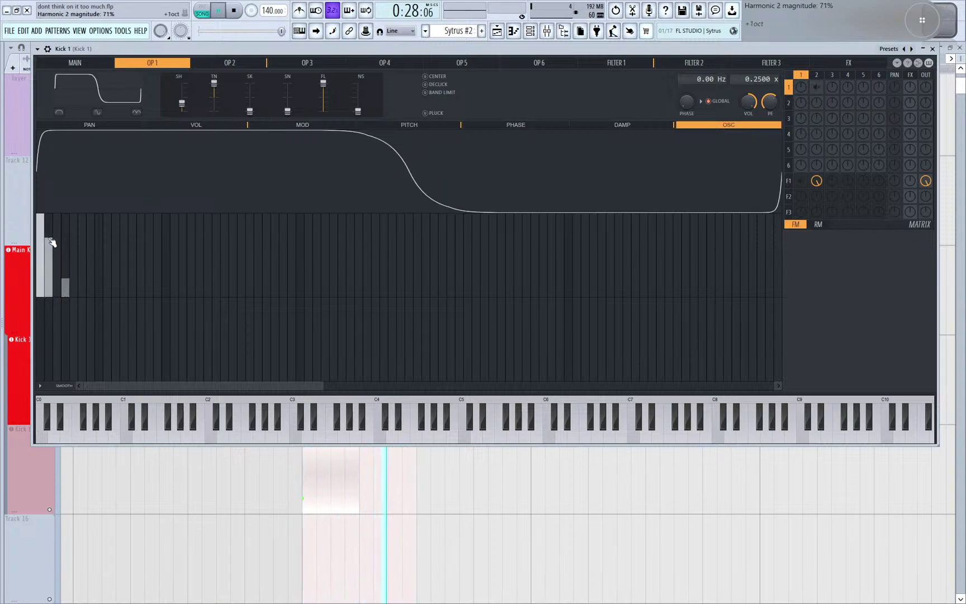
{"action": "left_click_drag", "start_coordinate": [51, 242], "coordinate": [50, 246]}
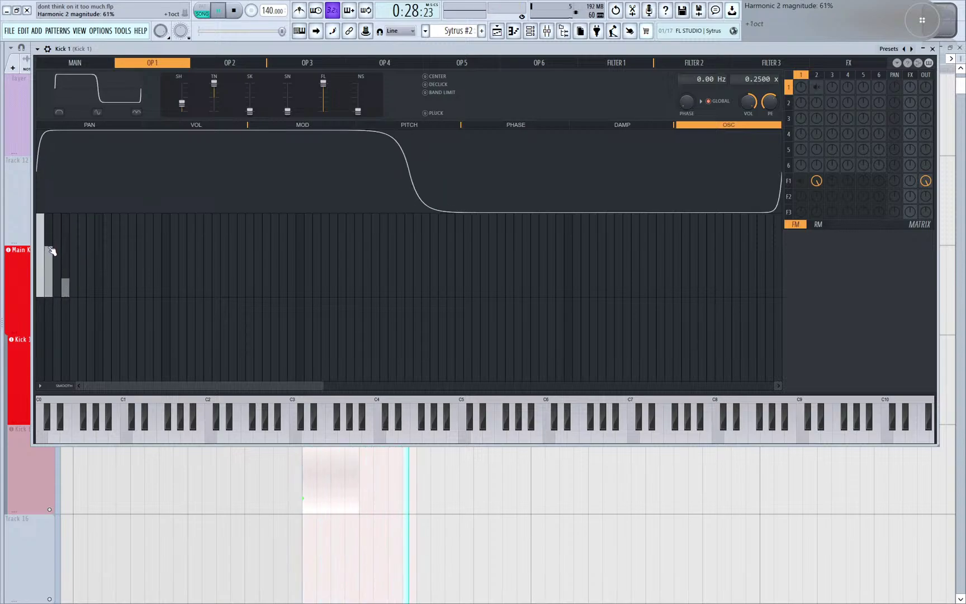
{"action": "left_click", "coordinate": [99, 260]}
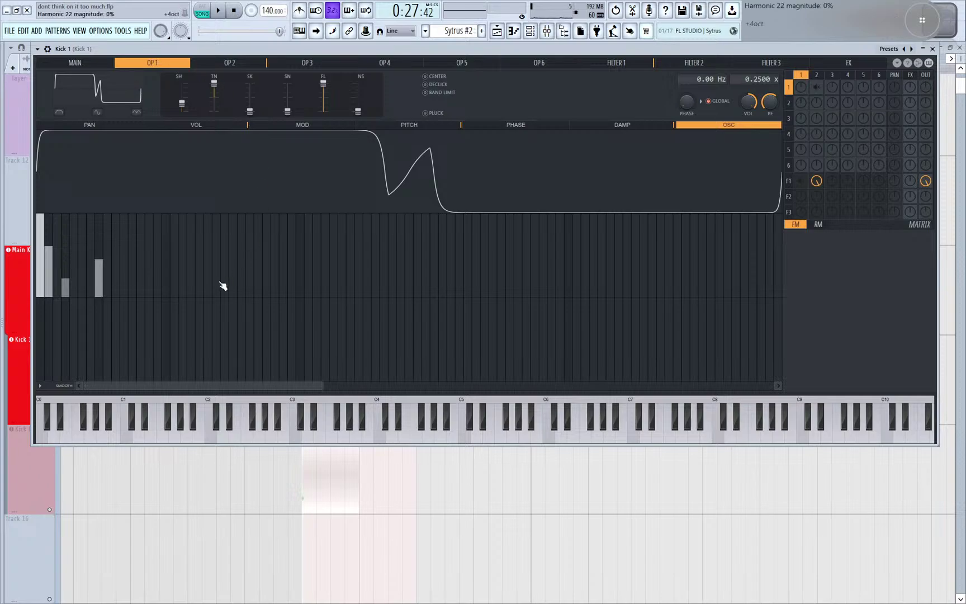
- Try adding harmonics 11, 13, 24 and 25 to operator 1 during playback, and clear them
{"action": "key", "text": "space"}
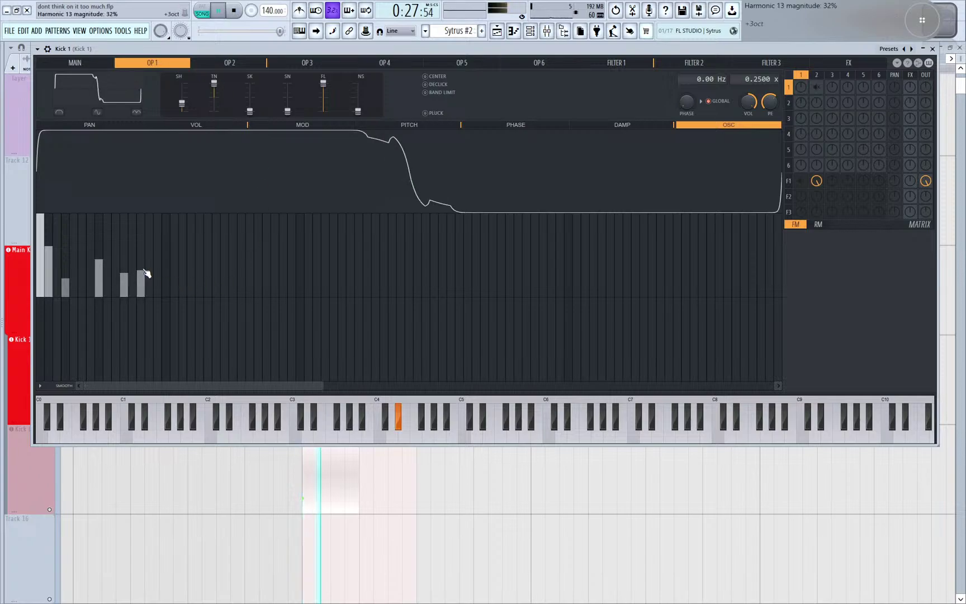
{"action": "right_click", "coordinate": [124, 291]}
{"action": "left_click", "coordinate": [239, 275]}
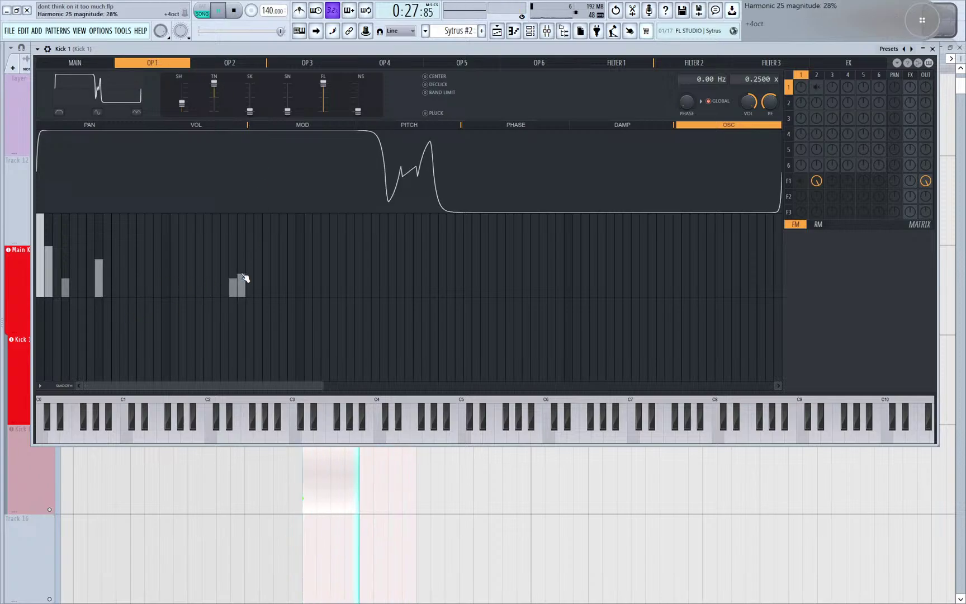
{"action": "right_click", "coordinate": [242, 307]}
- Try shifting the phases of operator 1's harmonics 12 to 32, and reset them
{"action": "left_click_drag", "start_coordinate": [138, 314], "coordinate": [302, 369]}
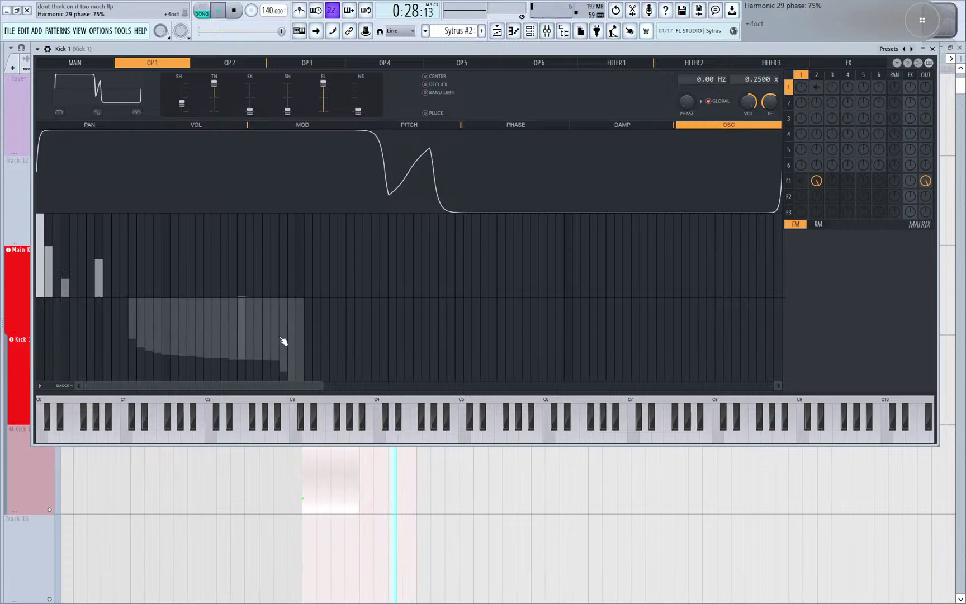
{"action": "right_click", "coordinate": [305, 344]}
{"action": "right_click", "coordinate": [303, 344]}
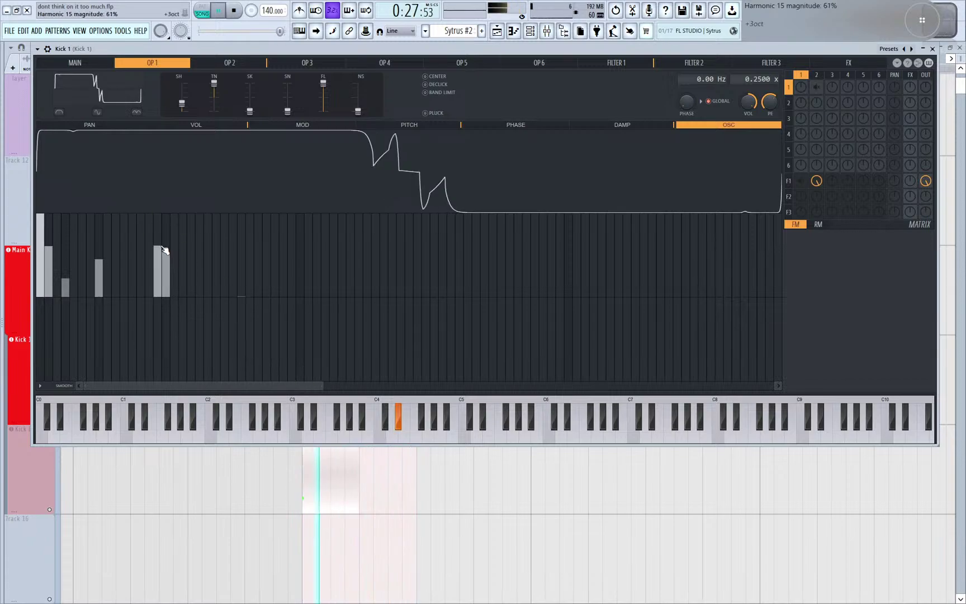
- Try adding harmonics 15 and 16 to operator 1's oscillator, and clear both
{"action": "left_click_drag", "start_coordinate": [158, 247], "coordinate": [165, 254]}
{"action": "right_click", "coordinate": [158, 260]}
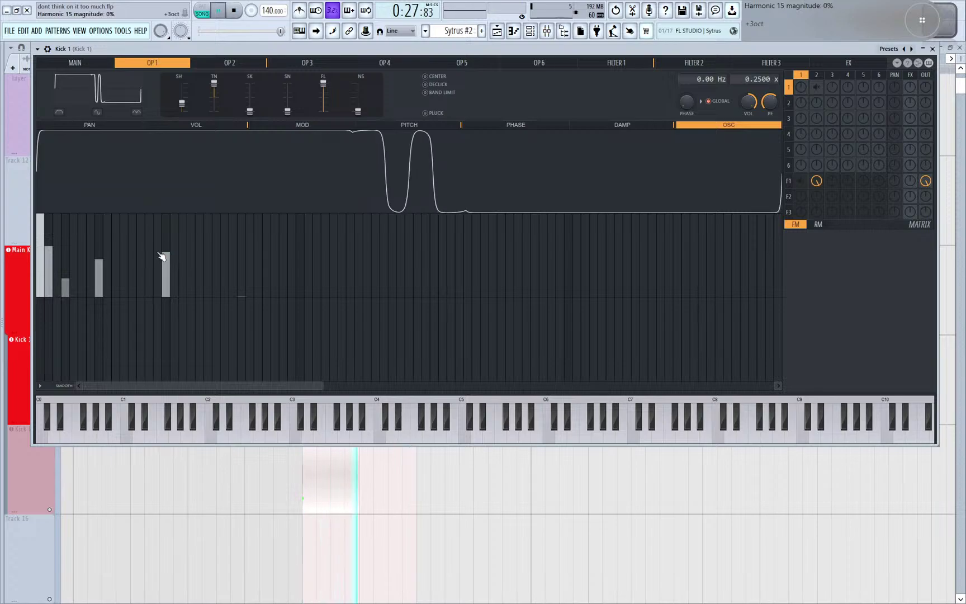
{"action": "right_click", "coordinate": [166, 265]}
- Set harmonic 6 of operator 1's oscillator to 65% and stop the loop after listening
{"action": "left_click", "coordinate": [83, 242]}
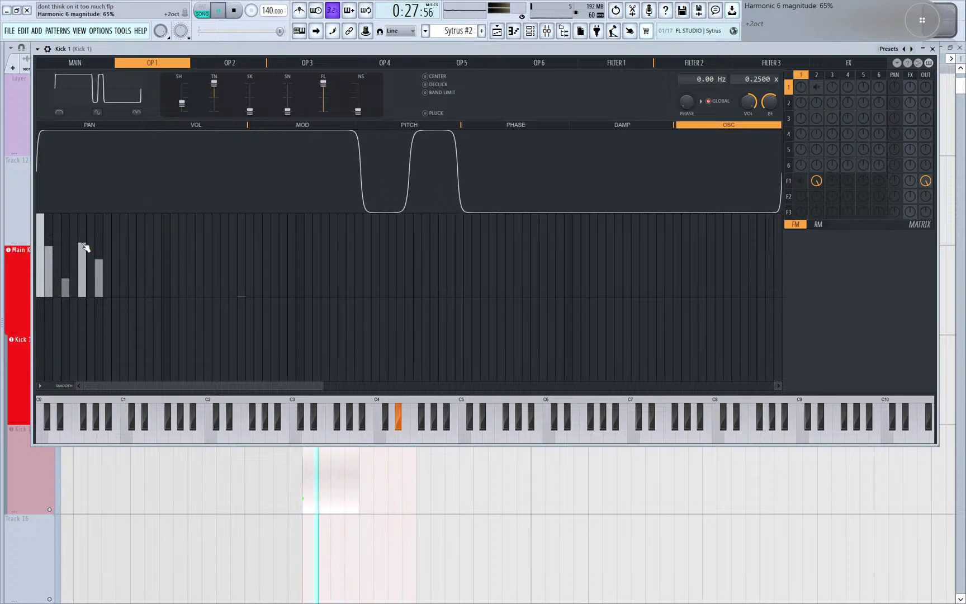
{"action": "left_click", "coordinate": [83, 243]}
{"action": "key", "text": "space"}
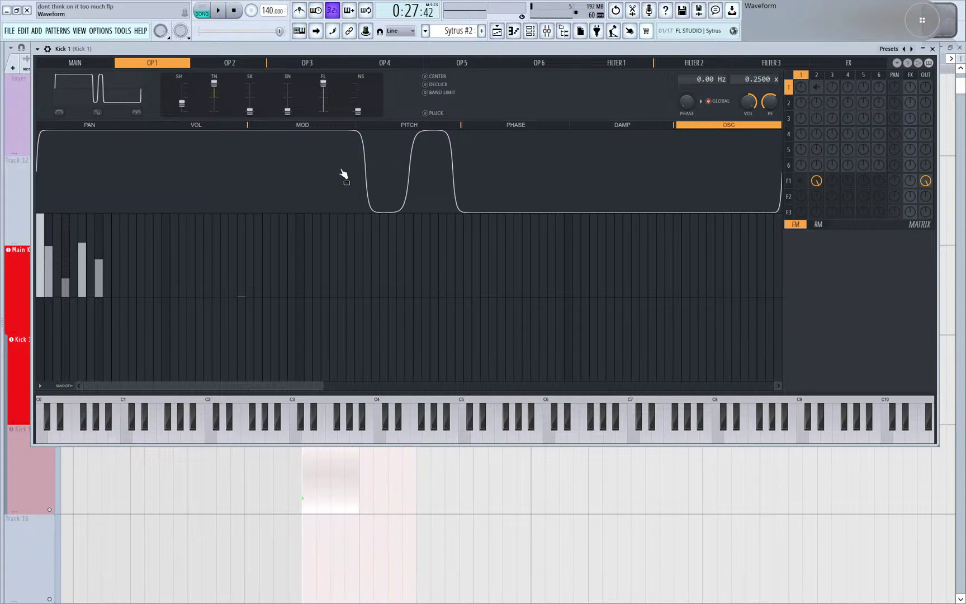
- Try a starting phase of 100% on operator 1, reset it and play the loop
{"action": "left_click", "coordinate": [511, 126]}
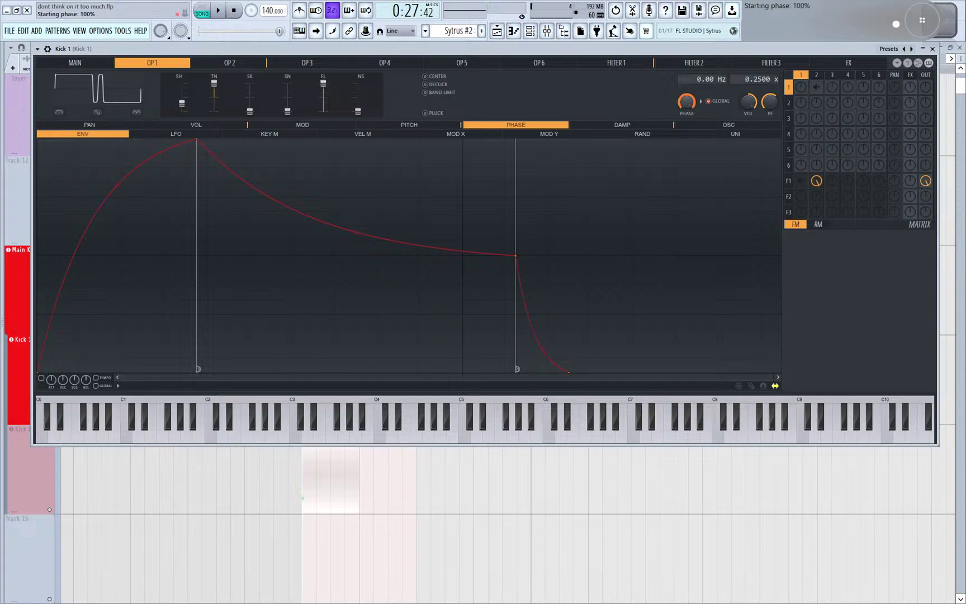
{"action": "left_click_drag", "start_coordinate": [686, 101], "coordinate": [687, 134]}
{"action": "key", "text": "space"}
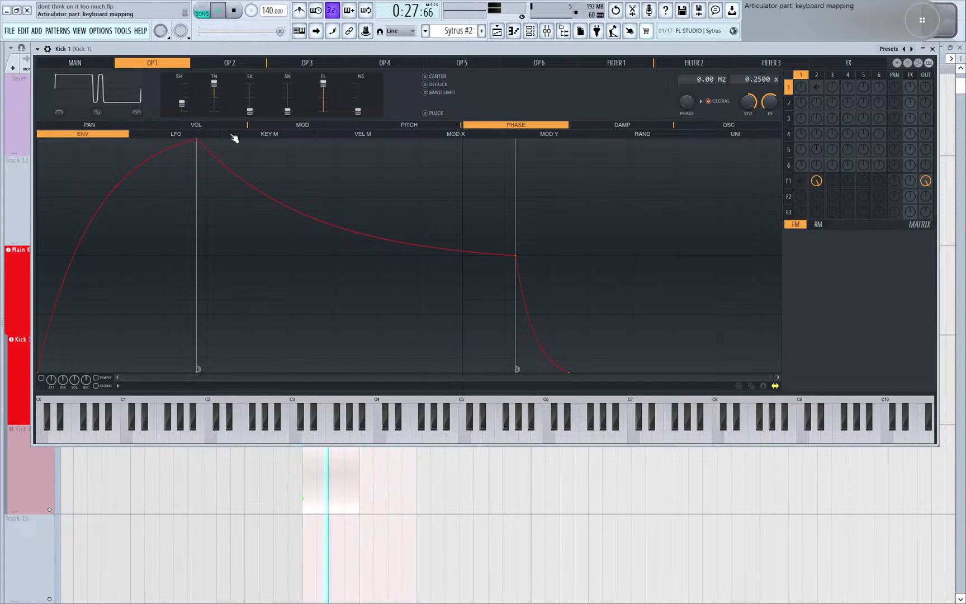
- Check operator 2's settings during playback and return to operator 1's oscillator harmonics
{"action": "left_click", "coordinate": [230, 62]}
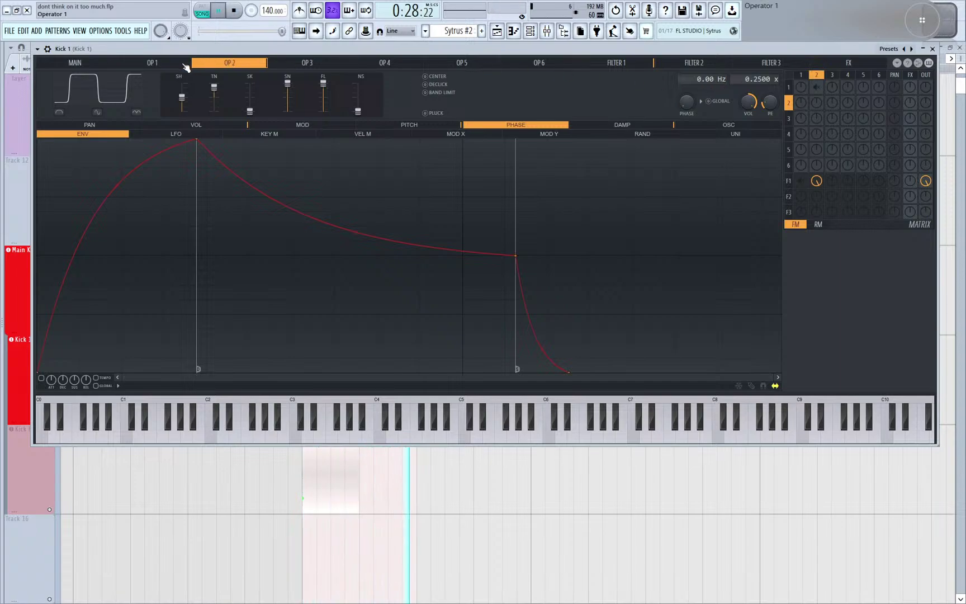
{"action": "left_click", "coordinate": [185, 64]}
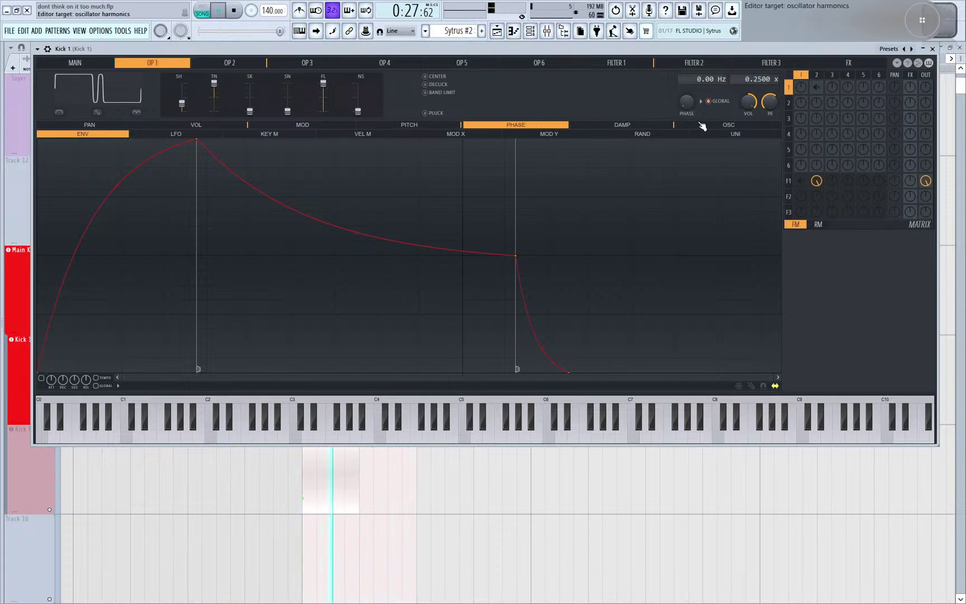
{"action": "left_click", "coordinate": [702, 126]}
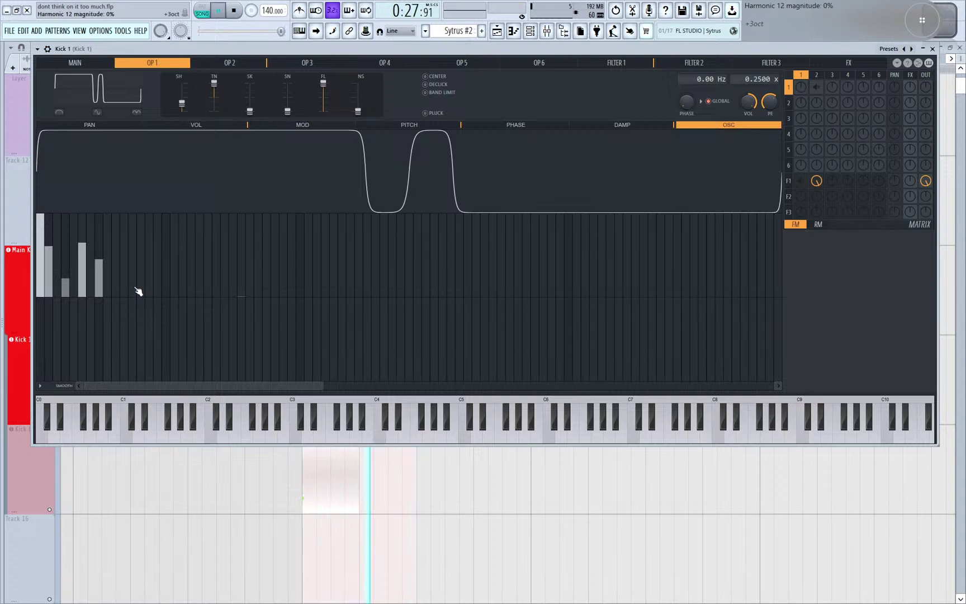
- Clear all harmonics above the first in operator 1's oscillator
{"action": "left_click_drag", "start_coordinate": [139, 291], "coordinate": [49, 317]}
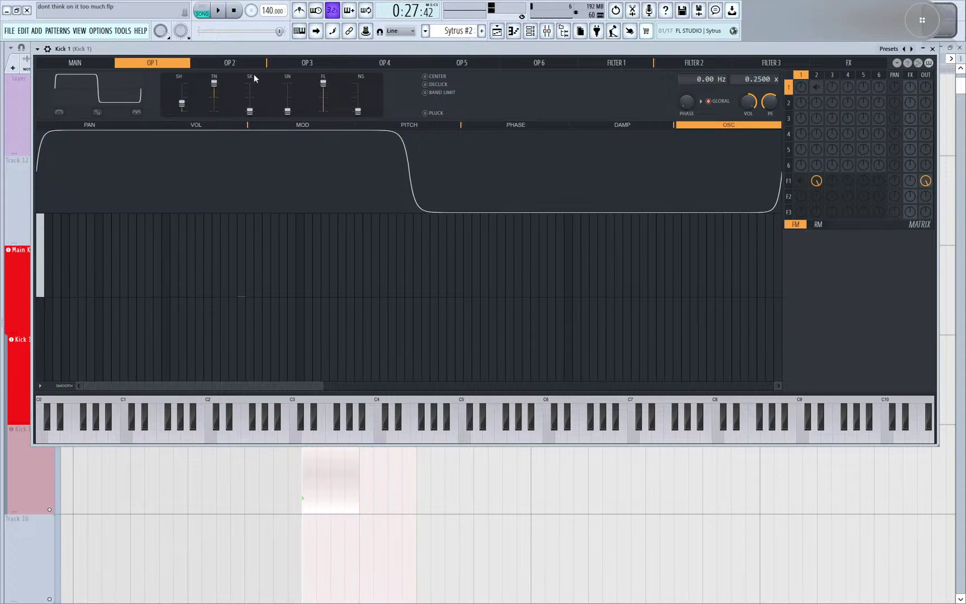
- Add harmonic 2, harmonic 4 at 20% and scattered groups of higher harmonics to operator 2's oscillator
{"action": "left_click", "coordinate": [232, 63]}
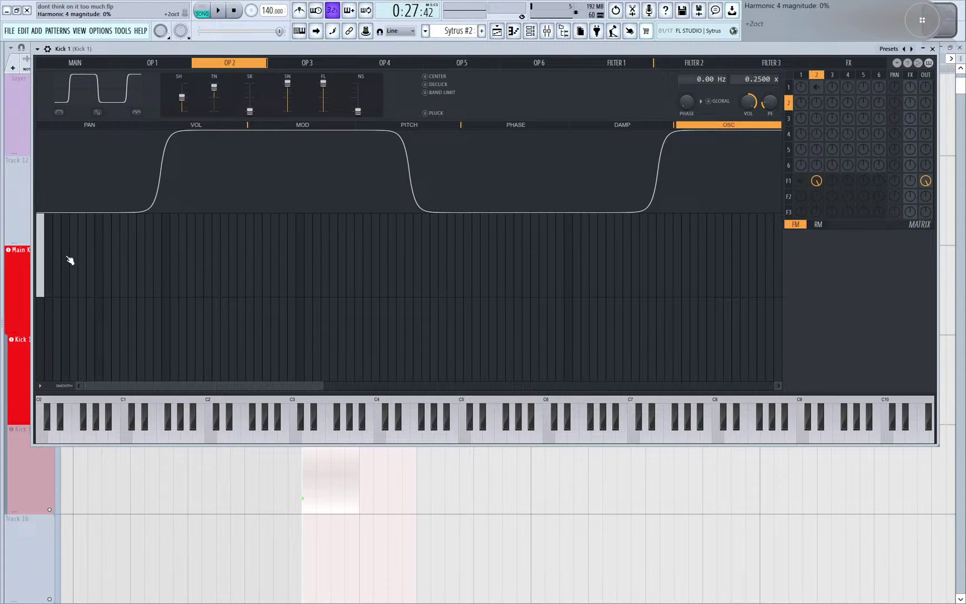
{"action": "left_click_drag", "start_coordinate": [53, 252], "coordinate": [68, 243]}
{"action": "left_click", "coordinate": [49, 259]}
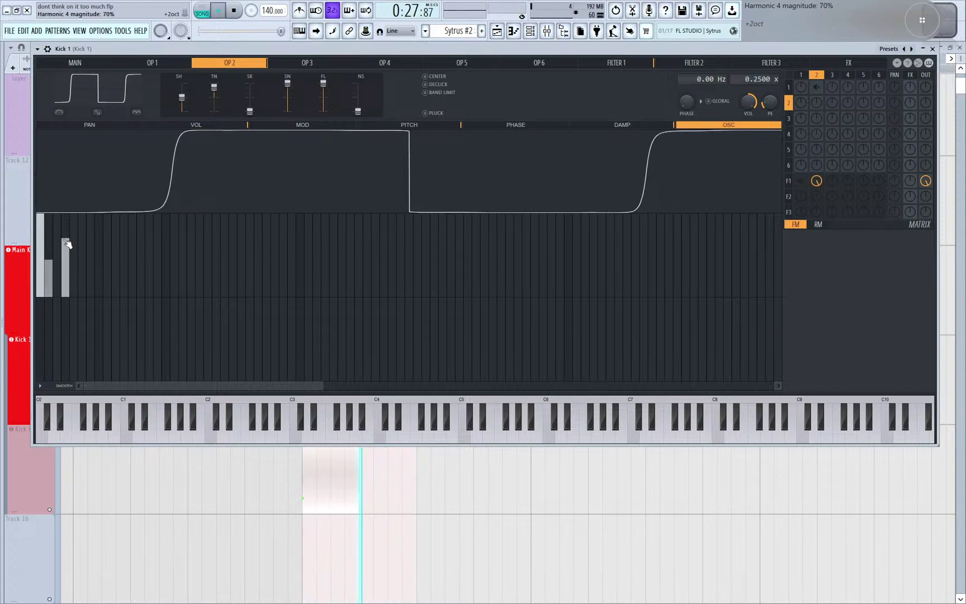
{"action": "left_click", "coordinate": [68, 280]}
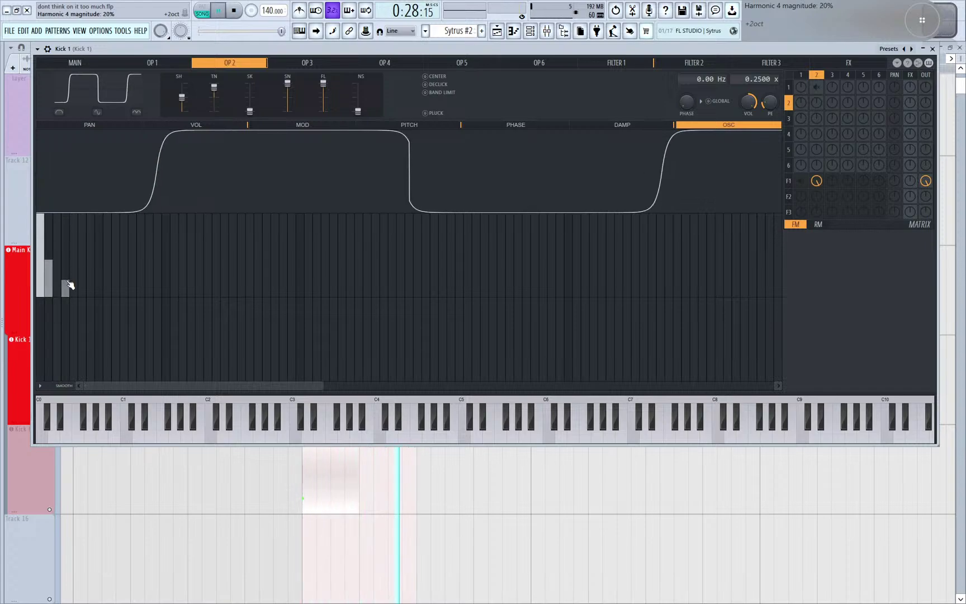
{"action": "left_click_drag", "start_coordinate": [196, 273], "coordinate": [588, 275]}
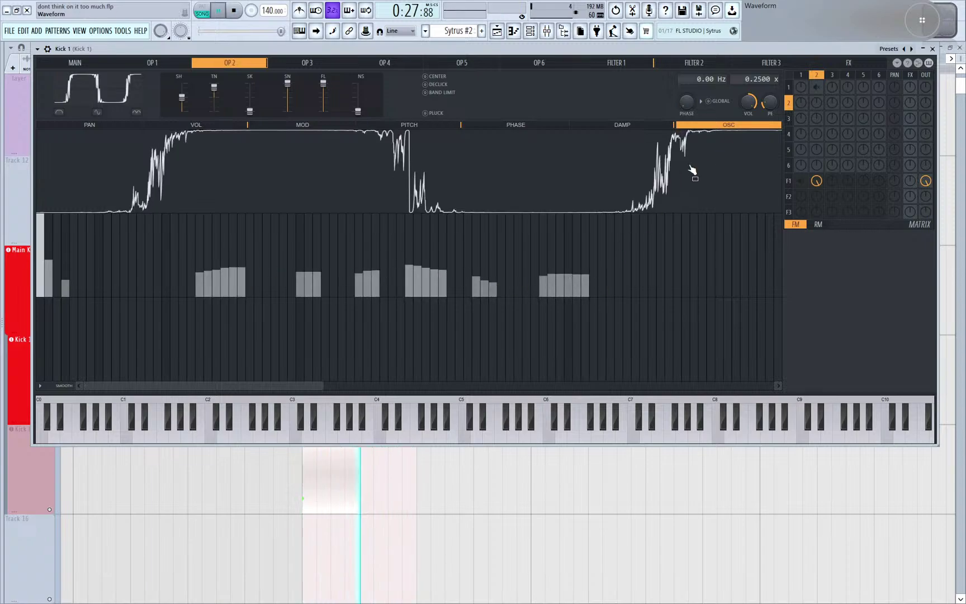
{"action": "mouse_move", "coordinate": [678, 278]}
{"action": "left_mouse_down"}
{"action": "mouse_move", "coordinate": [760, 270]}
{"action": "mouse_move", "coordinate": [749, 272]}
{"action": "left_mouse_up"}
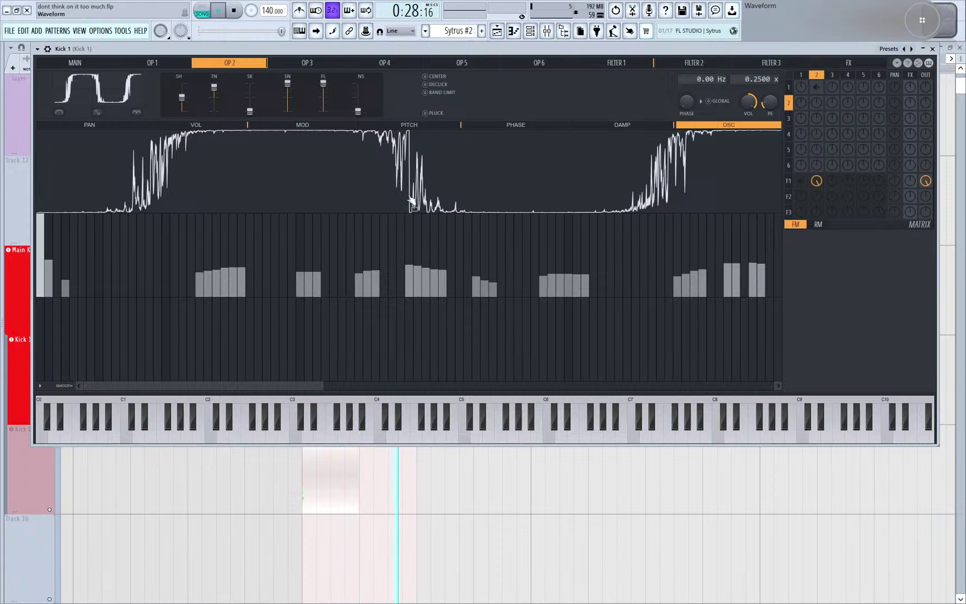
- Try operator 2's oscillator with no sine shaping, 63% skew, maximum shape and minimum tension
{"action": "mouse_move", "coordinate": [250, 112]}
{"action": "left_mouse_down"}
{"action": "mouse_move", "coordinate": [251, 94]}
{"action": "mouse_move", "coordinate": [252, 116]}
{"action": "left_mouse_up"}
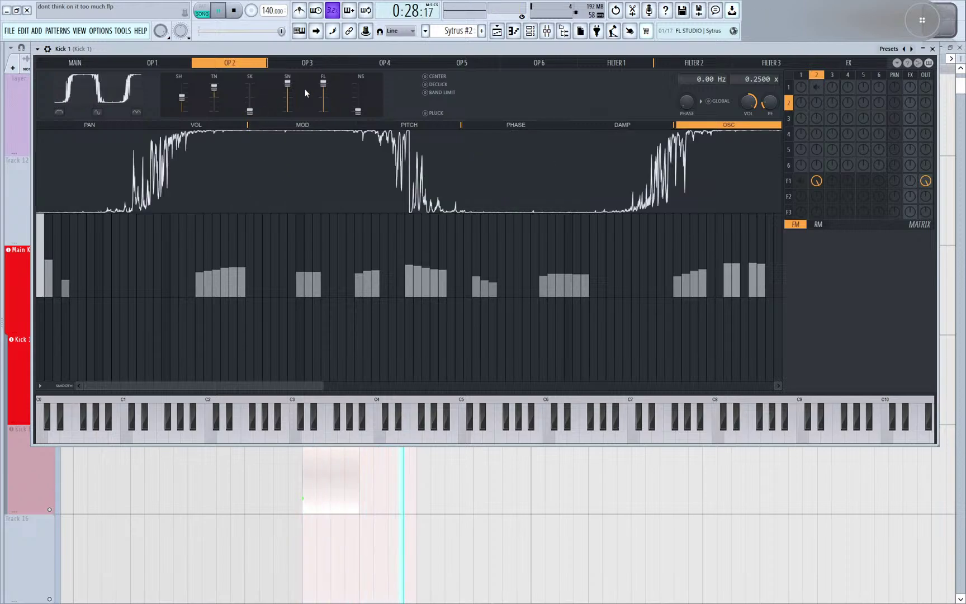
{"action": "left_click_drag", "start_coordinate": [287, 83], "coordinate": [257, 96]}
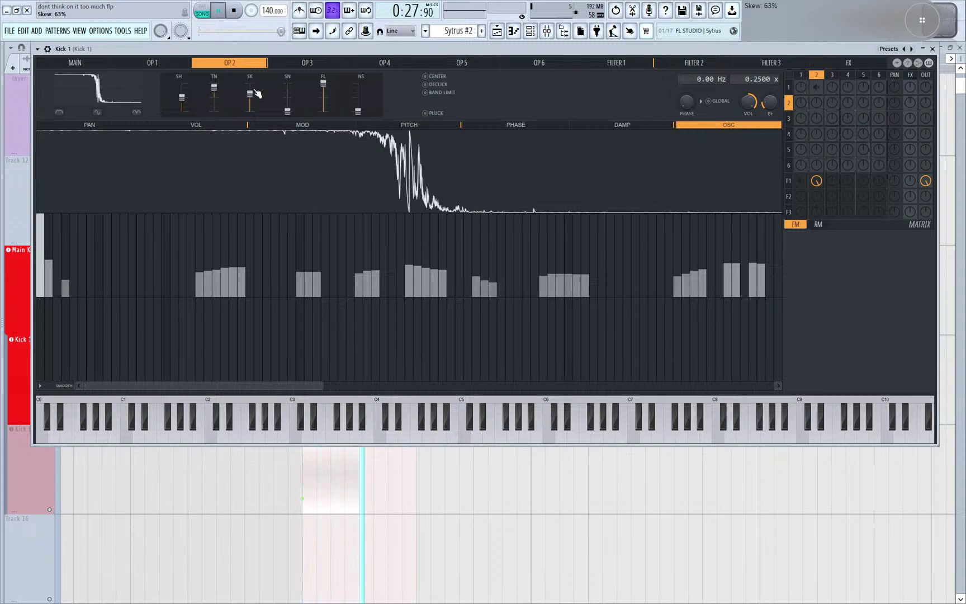
{"action": "left_click_drag", "start_coordinate": [182, 96], "coordinate": [188, 170]}
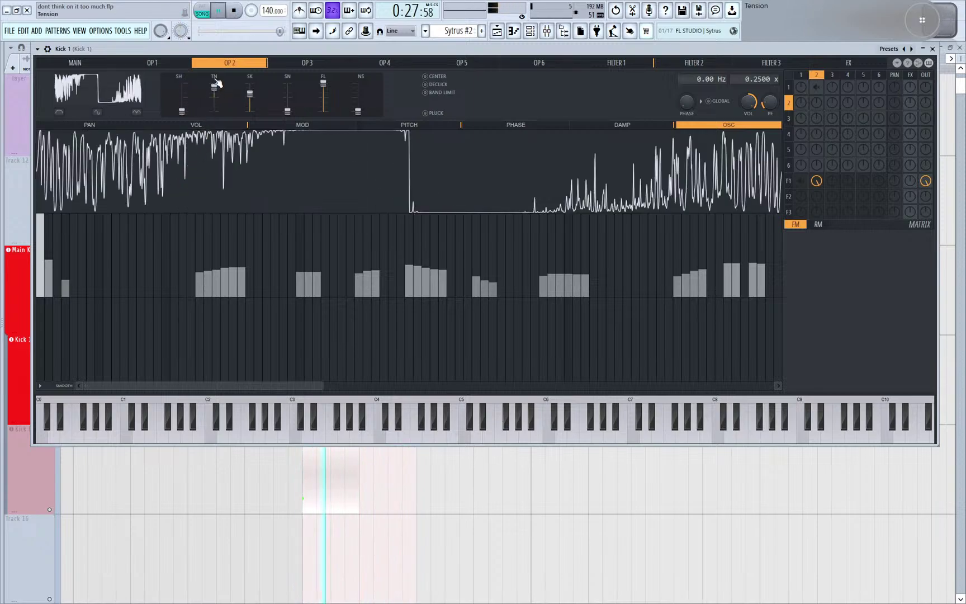
{"action": "left_click_drag", "start_coordinate": [217, 83], "coordinate": [184, 10]}
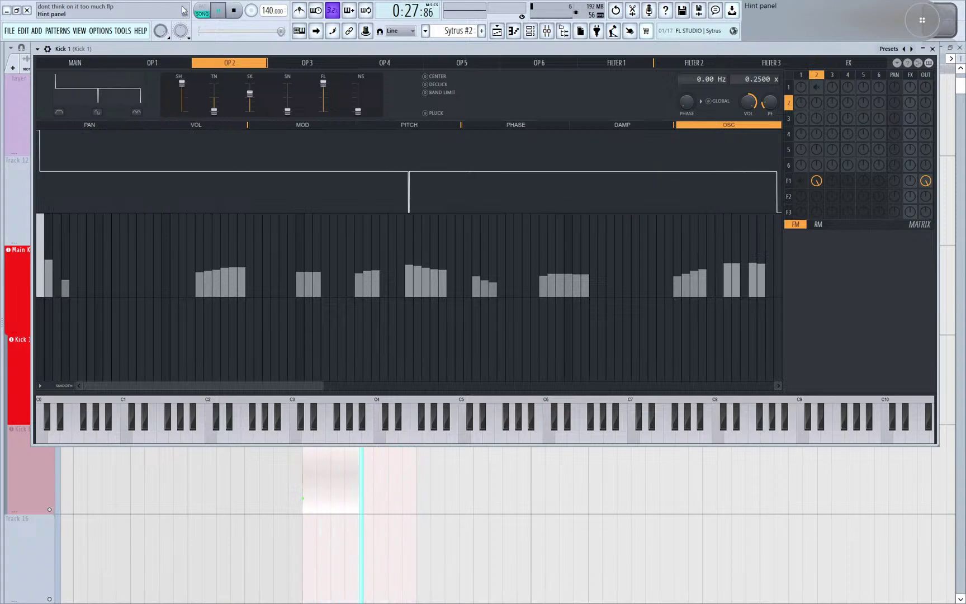
- Set operator 2's tension, shape and sine shaper to about mid-range, remove its skew and stop the loop
{"action": "left_click_drag", "start_coordinate": [215, 111], "coordinate": [216, 102]}
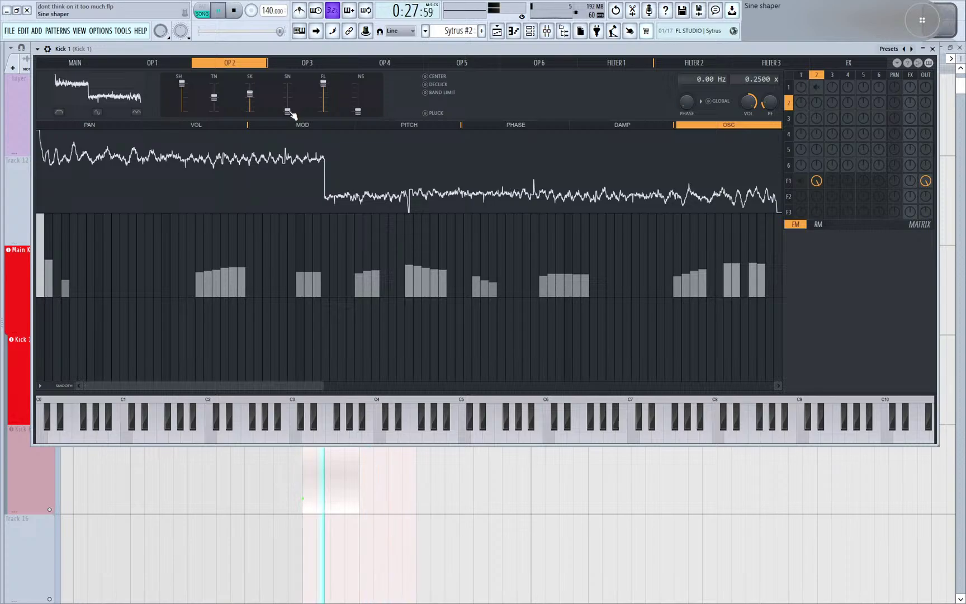
{"action": "mouse_move", "coordinate": [291, 113]}
{"action": "left_mouse_down"}
{"action": "mouse_move", "coordinate": [291, 100]}
{"action": "mouse_move", "coordinate": [288, 112]}
{"action": "left_mouse_up"}
{"action": "left_click_drag", "start_coordinate": [250, 93], "coordinate": [256, 101]}
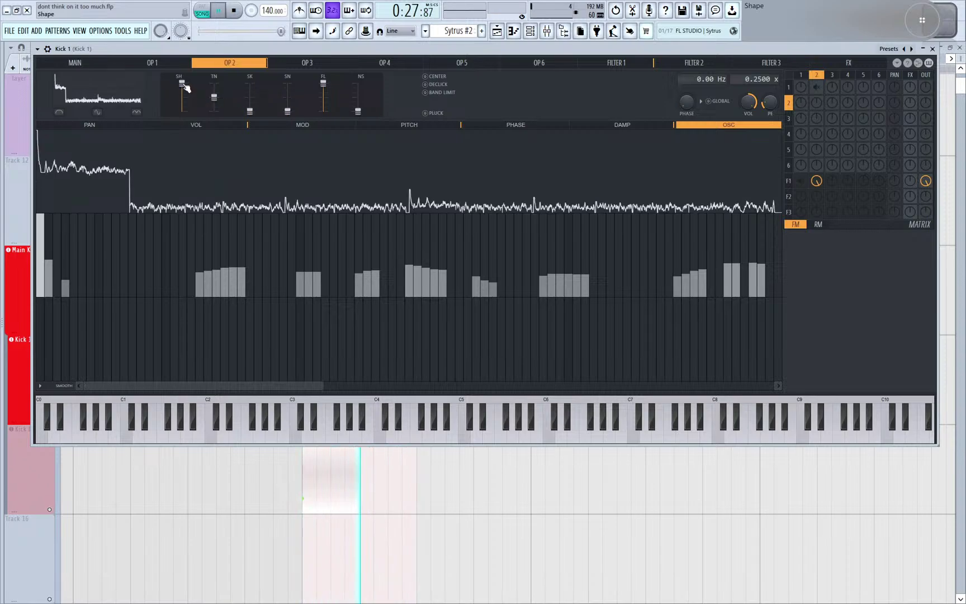
{"action": "mouse_move", "coordinate": [181, 84]}
{"action": "left_mouse_down"}
{"action": "mouse_move", "coordinate": [192, 110]}
{"action": "mouse_move", "coordinate": [184, 101]}
{"action": "left_mouse_up"}
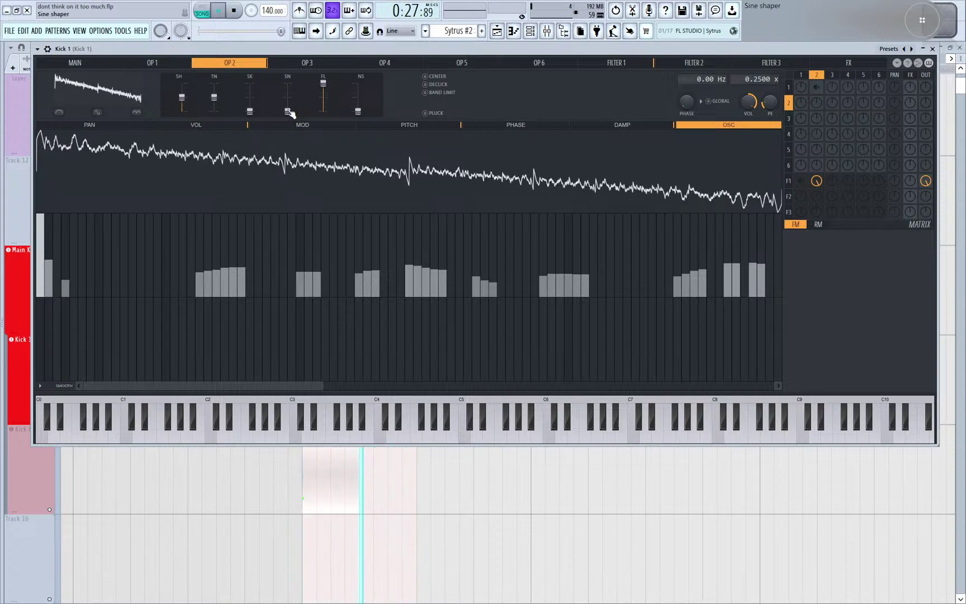
{"action": "mouse_move", "coordinate": [291, 112]}
{"action": "left_mouse_down"}
{"action": "mouse_move", "coordinate": [291, 91]}
{"action": "mouse_move", "coordinate": [290, 105]}
{"action": "left_mouse_up"}
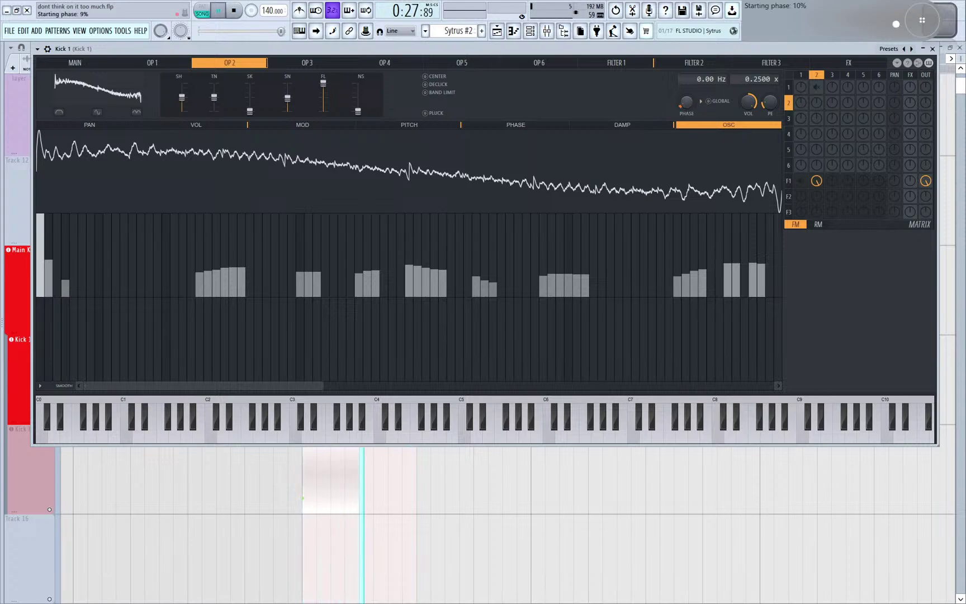
{"action": "key", "text": "space"}
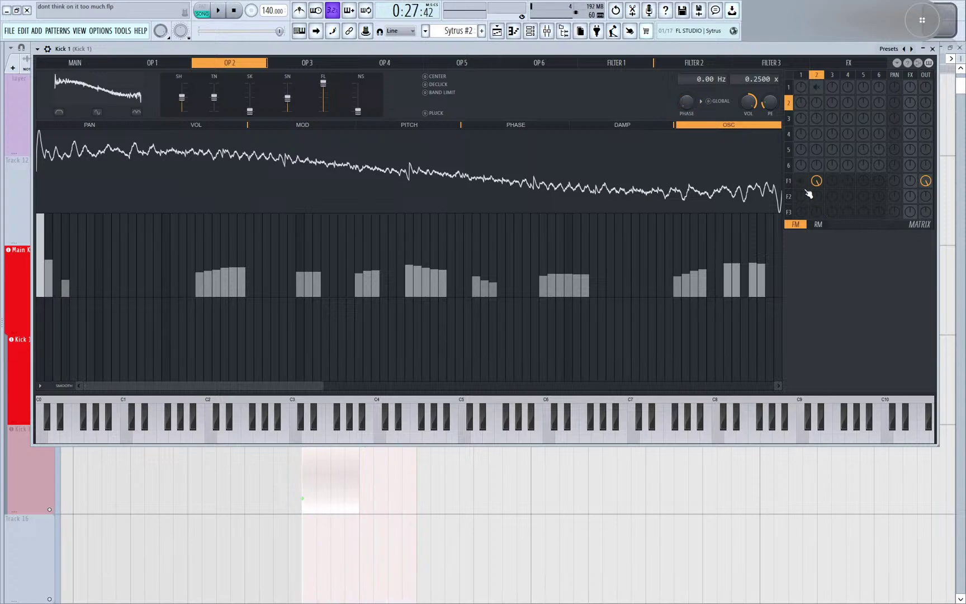
- Raise the frequency modulation from operator 2 to operator 1, comparing the loop with and without it
{"action": "left_click_drag", "start_coordinate": [816, 90], "coordinate": [817, 84]}
{"action": "key", "text": "space"}
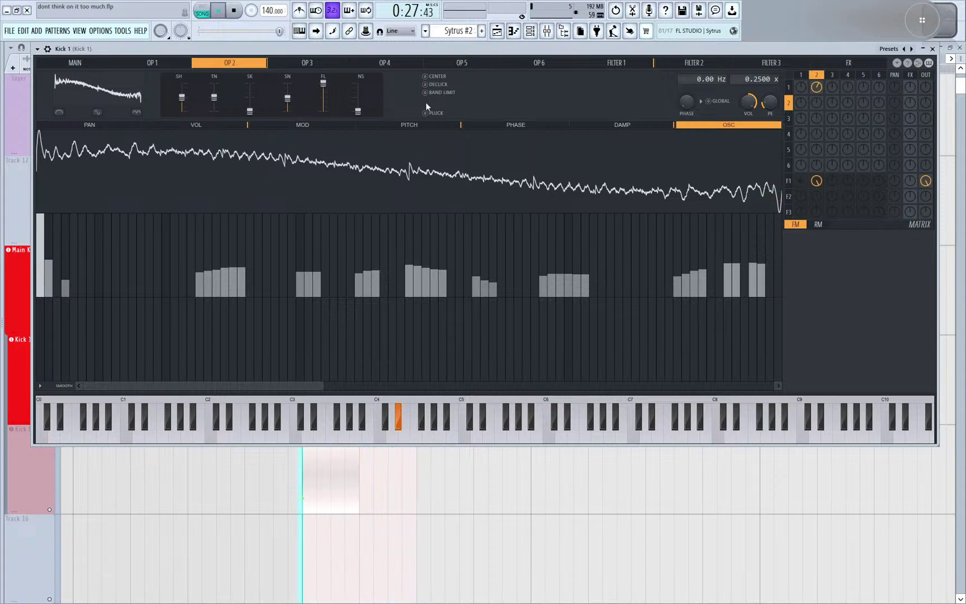
{"action": "left_click_drag", "start_coordinate": [815, 87], "coordinate": [819, 91]}
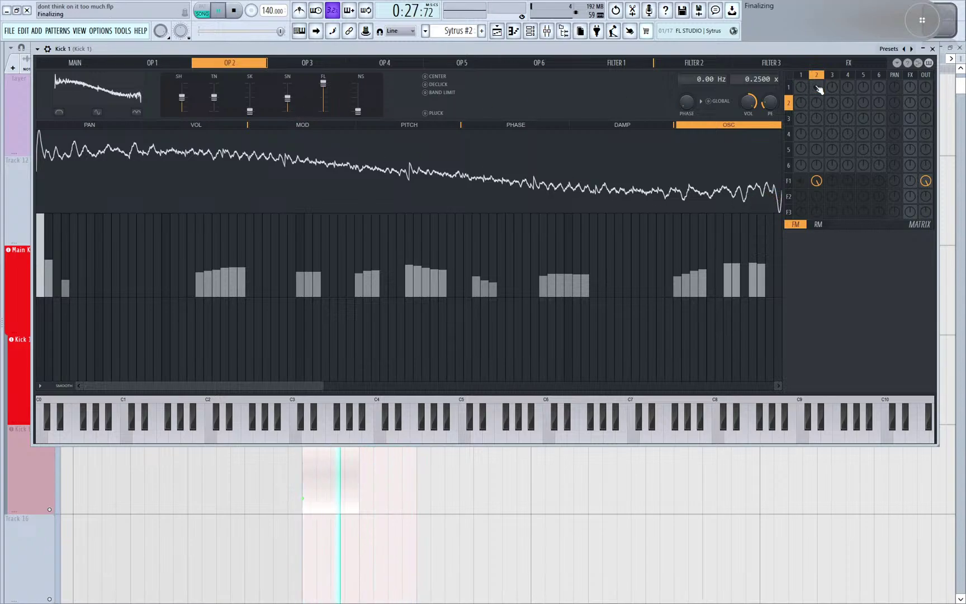
{"action": "key", "text": "space"}
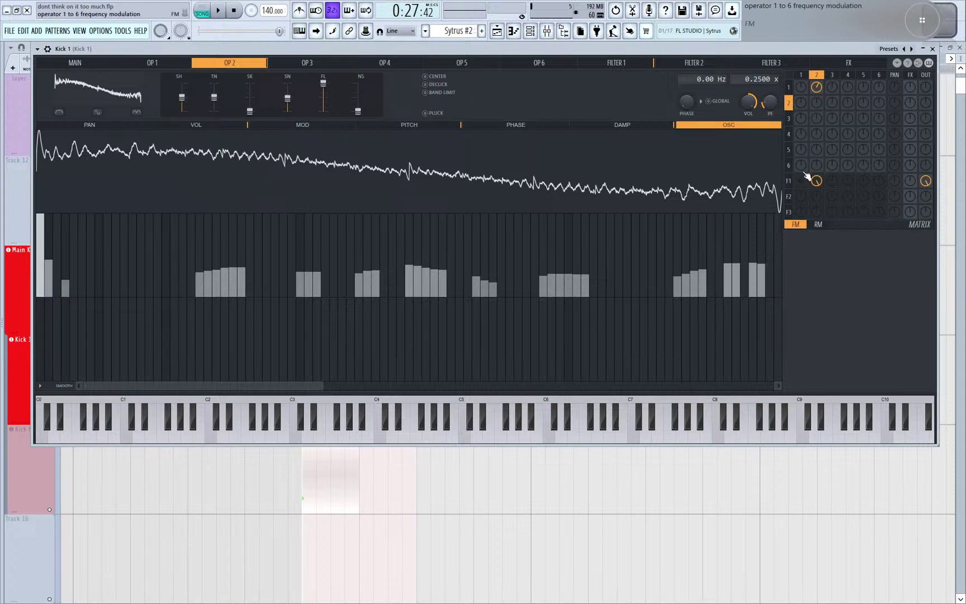
- Try the loop with operator 1 sent to filter 1 and operator 2's filter send muted
{"action": "key", "text": "space"}
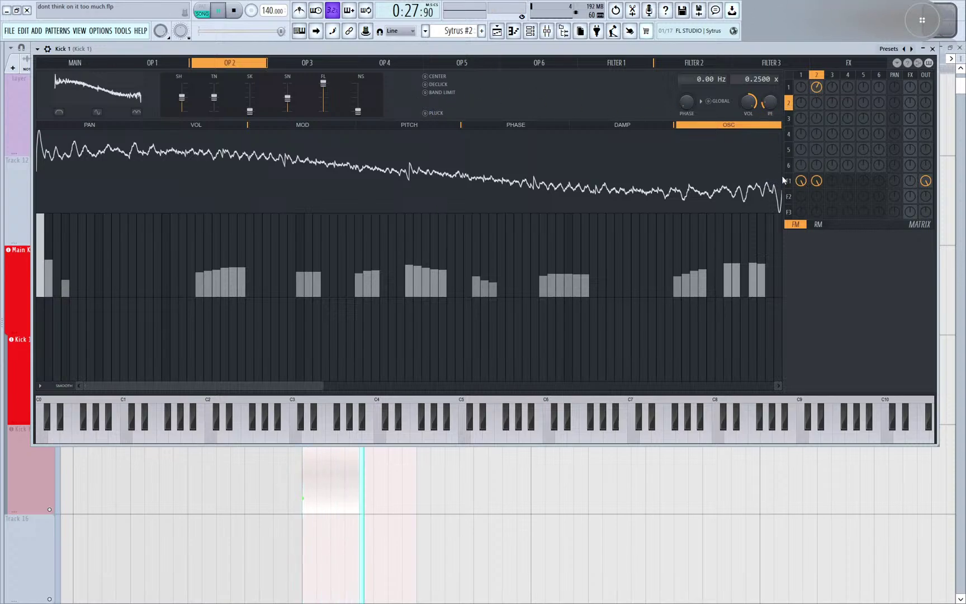
{"action": "right_click", "coordinate": [816, 181]}
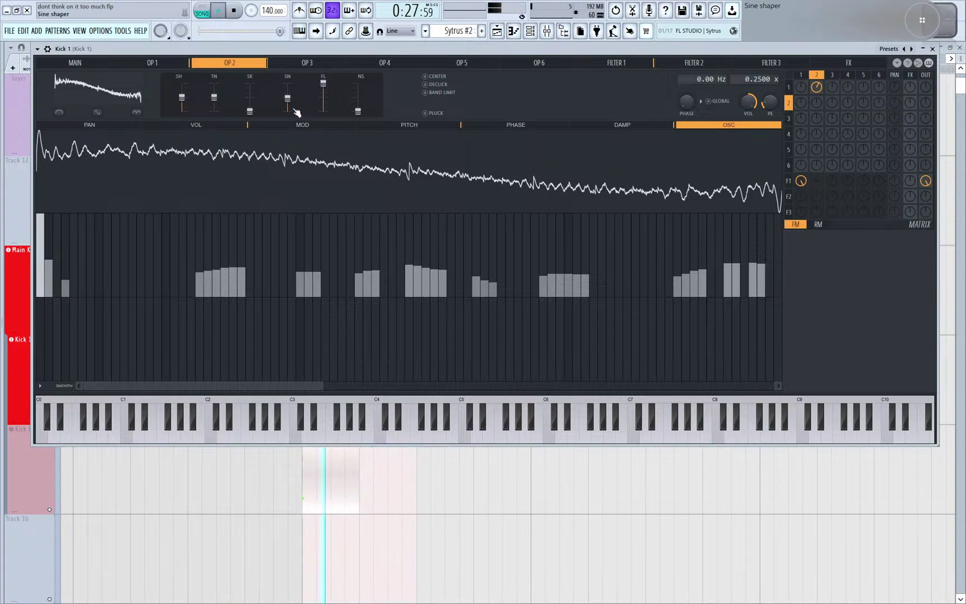
{"action": "left_click", "coordinate": [152, 62]}
{"action": "left_click", "coordinate": [195, 62]}
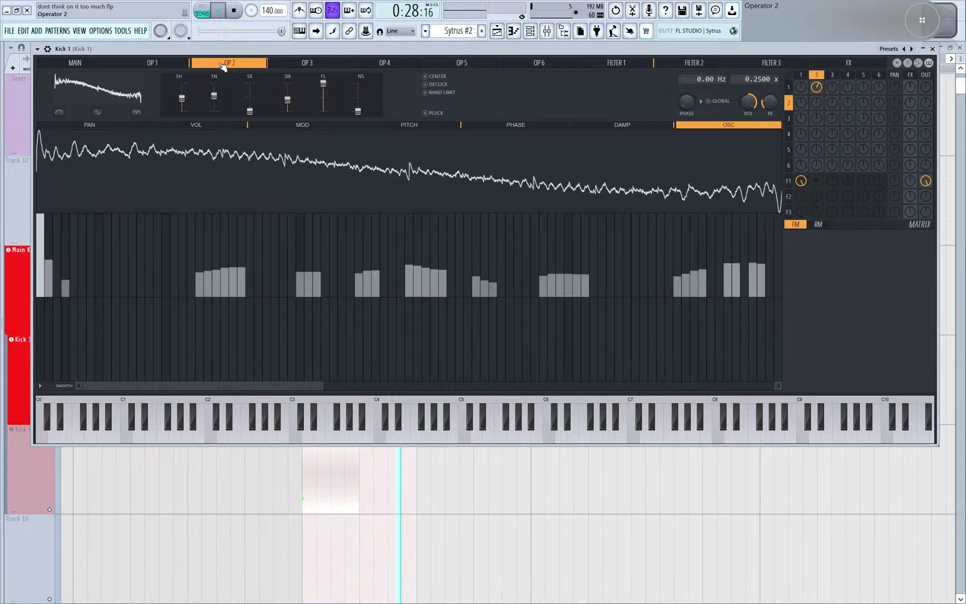
{"action": "key", "text": "space"}
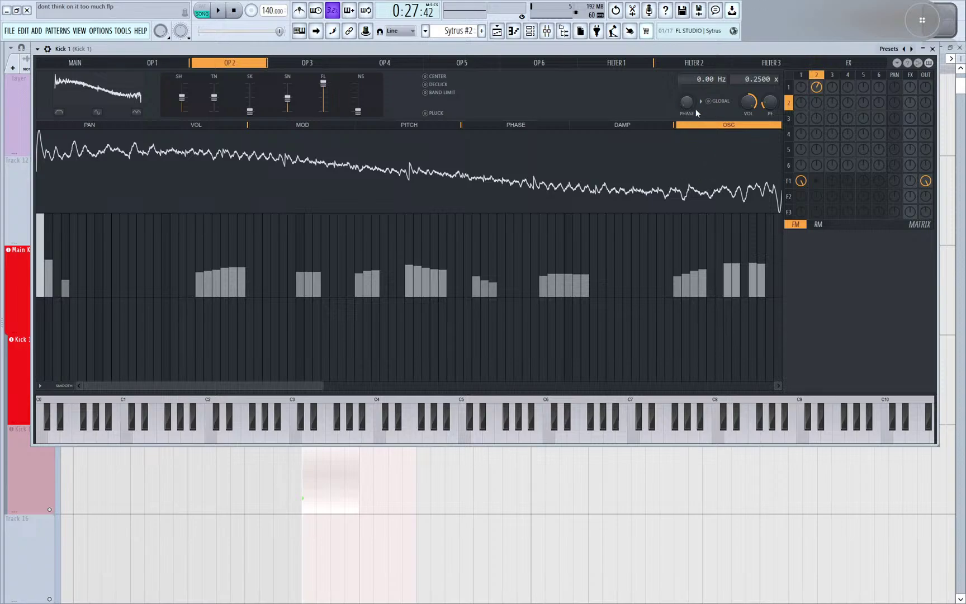
- Turn on Global for operator 2's phase and try a frequency offset of 10 Hz during playback
{"action": "left_click", "coordinate": [196, 125]}
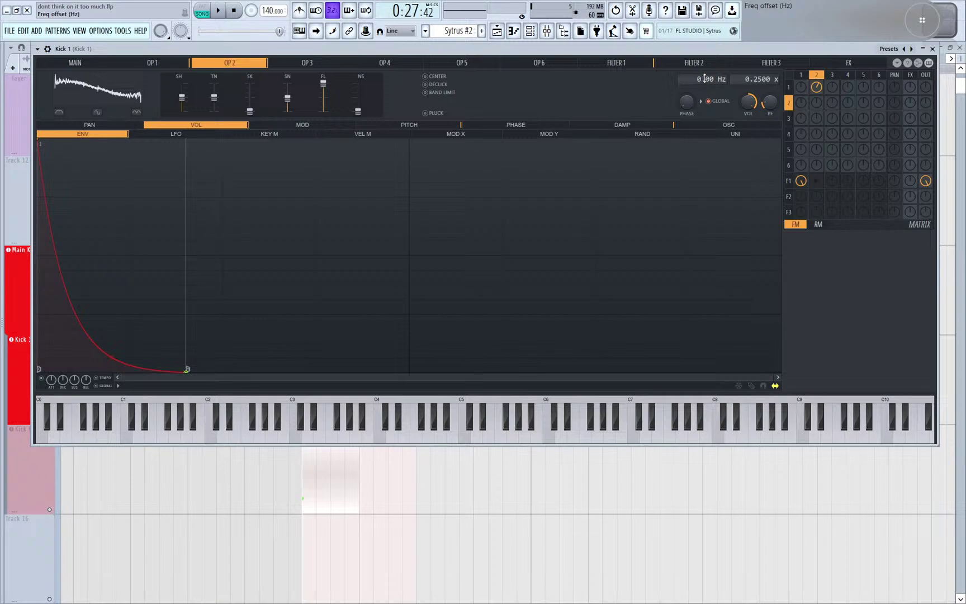
{"action": "key", "text": "space"}
{"action": "left_click_drag", "start_coordinate": [703, 79], "coordinate": [704, 44]}
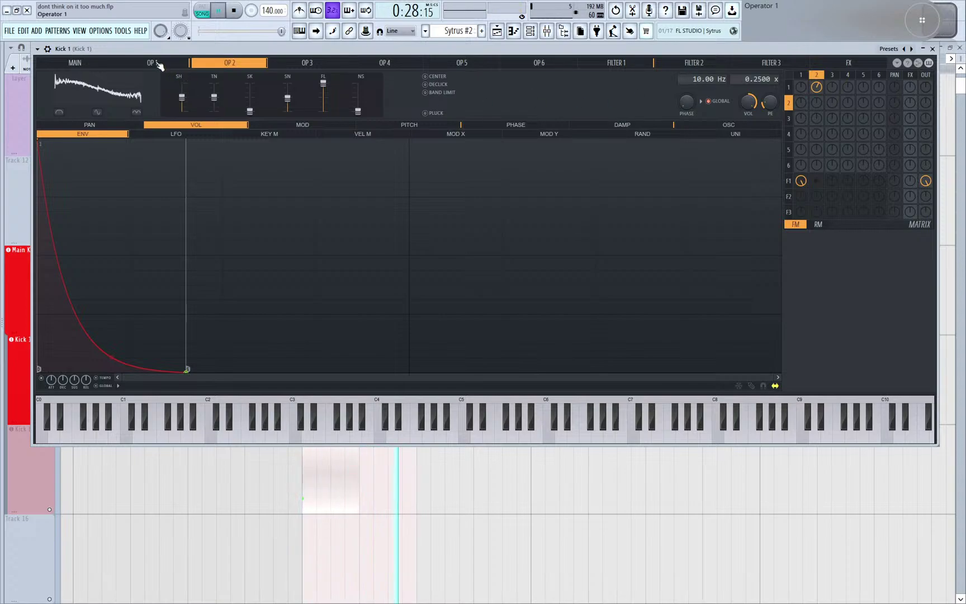
- Send operator 2 instead of operator 1 to filter 1 and set operator 2's frequency offset to -5 Hz
{"action": "left_click_drag", "start_coordinate": [817, 184], "coordinate": [802, 182]}
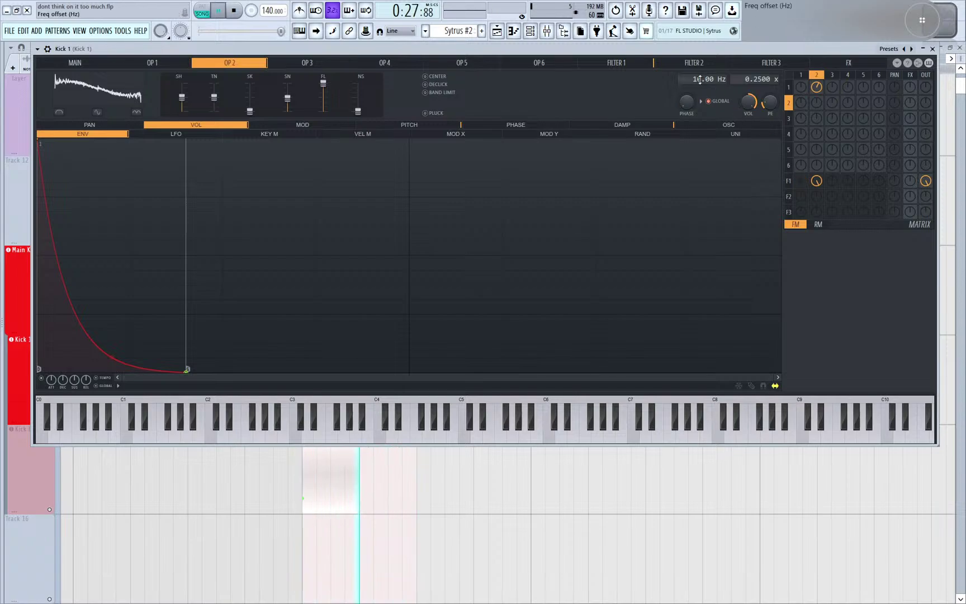
{"action": "left_click", "coordinate": [700, 80]}
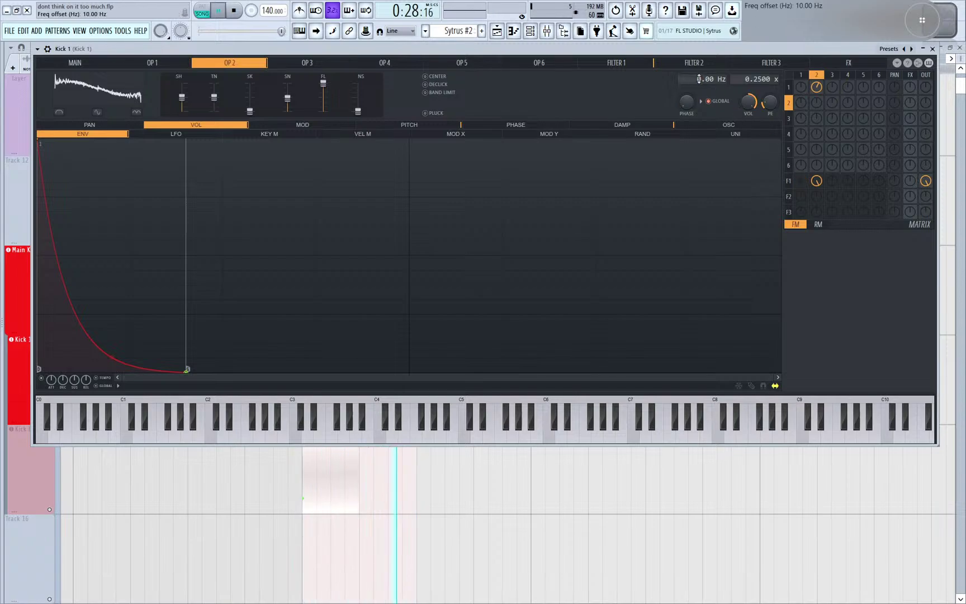
{"action": "left_click_drag", "start_coordinate": [699, 79], "coordinate": [708, 82]}
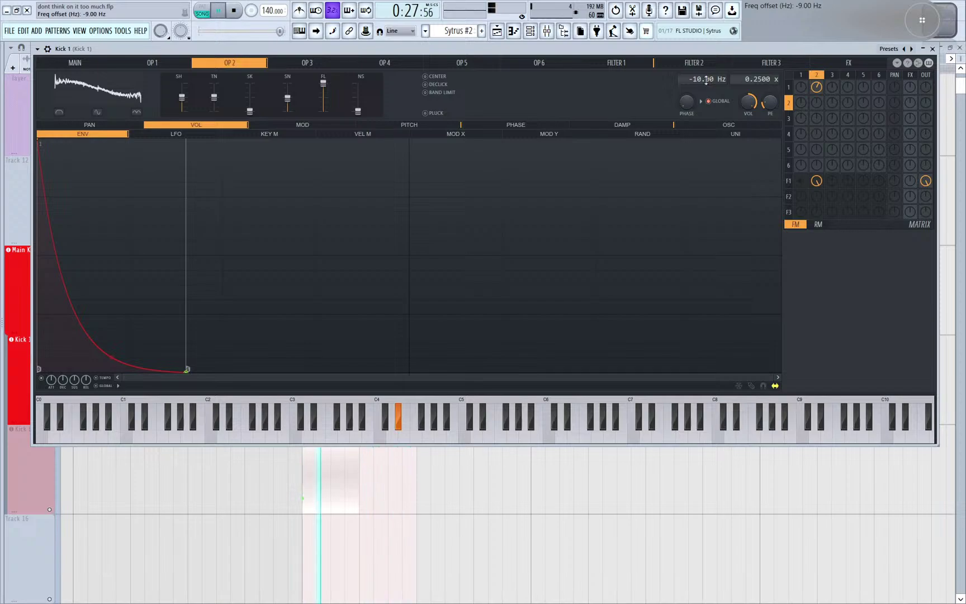
{"action": "key", "text": "space"}
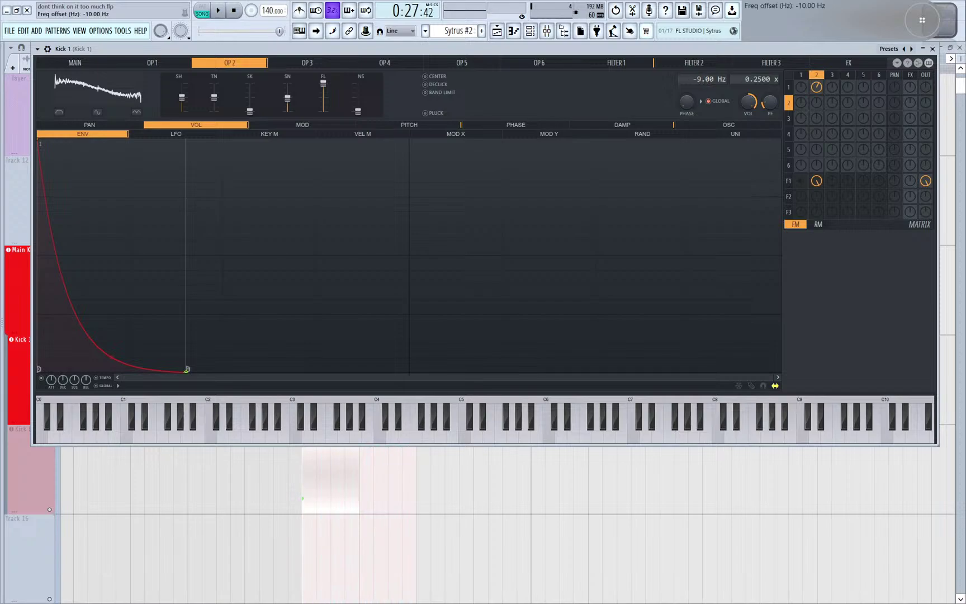
{"action": "key", "text": "space"}
{"action": "scroll", "coordinate": [706, 79], "scroll_direction": "up", "scroll_amount": 2}
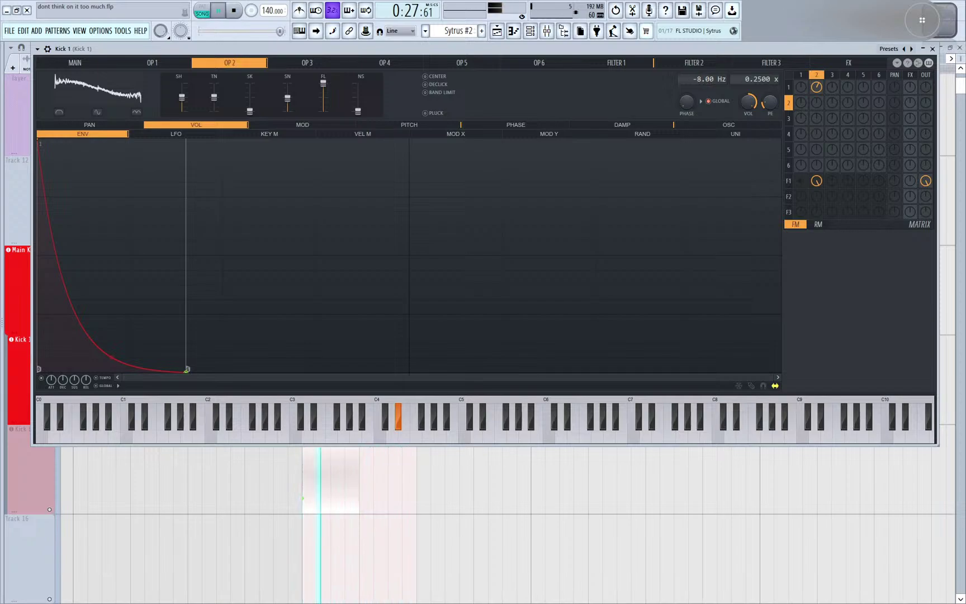
{"action": "key", "text": "space"}
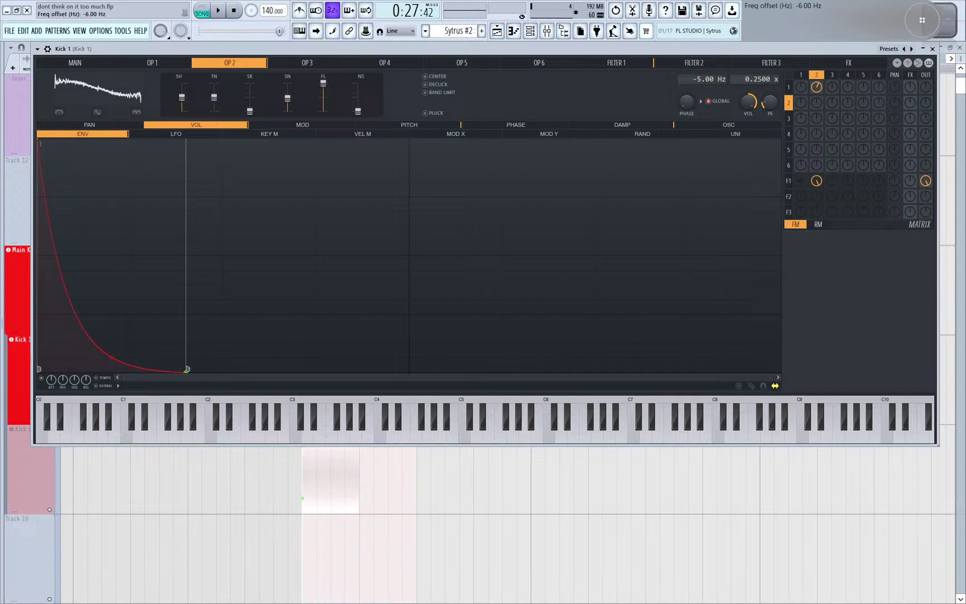
- Try raising operator 2's pitch envelope amount to about +4124 cents during playback and bring it back down
{"action": "left_click_drag", "start_coordinate": [770, 102], "coordinate": [770, 82]}
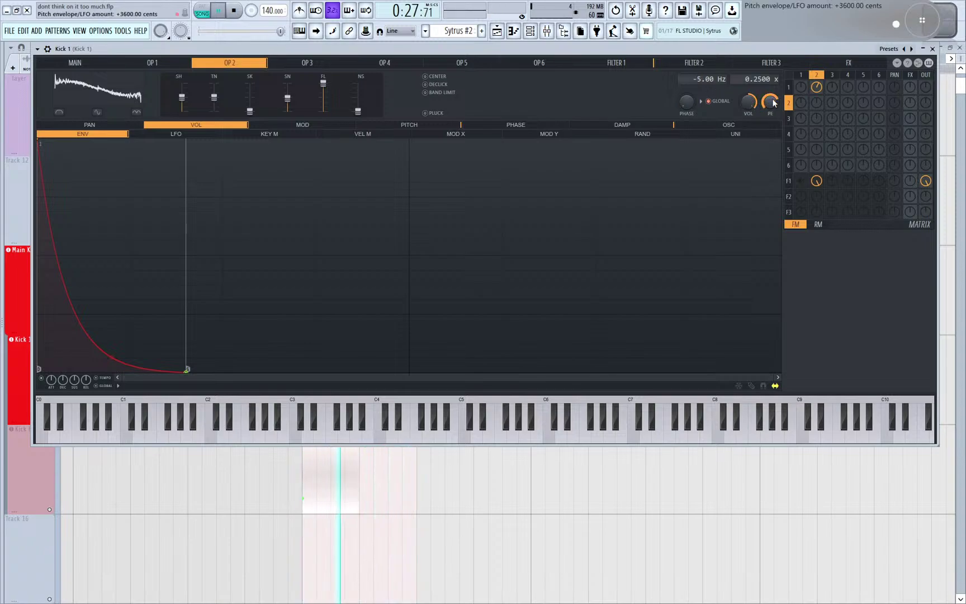
{"action": "left_click_drag", "start_coordinate": [770, 101], "coordinate": [770, 115]}
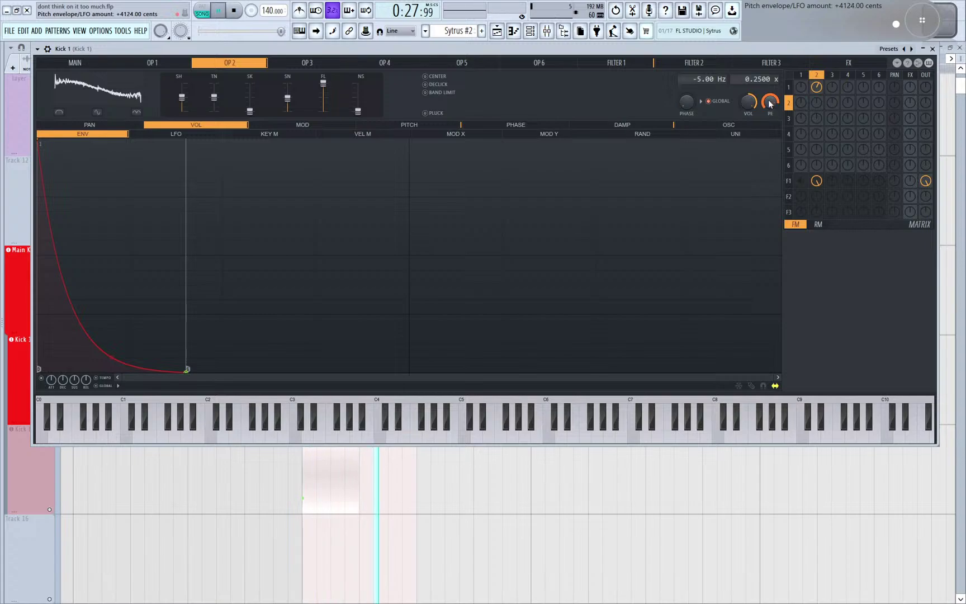
{"action": "key", "text": "space"}
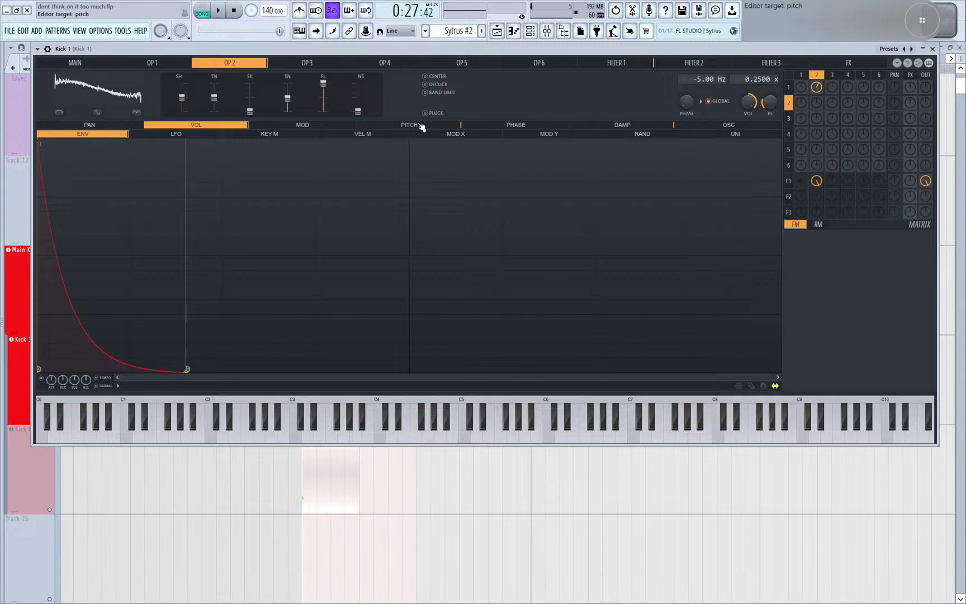
- Open operator 2's pitch envelope and listen to the loop briefly
{"action": "left_click", "coordinate": [421, 125]}
{"action": "key", "text": "space"}
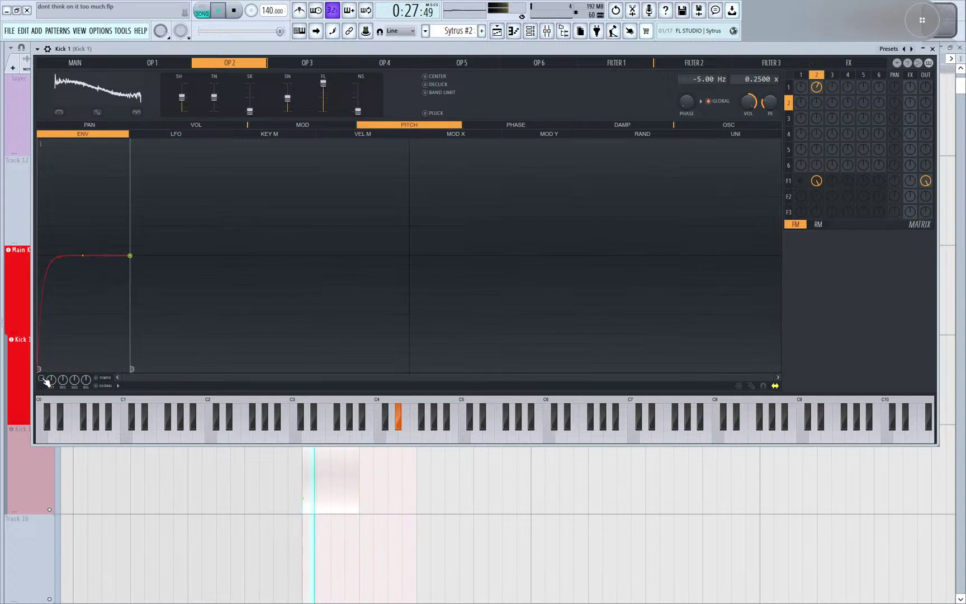
{"action": "key", "text": "space"}
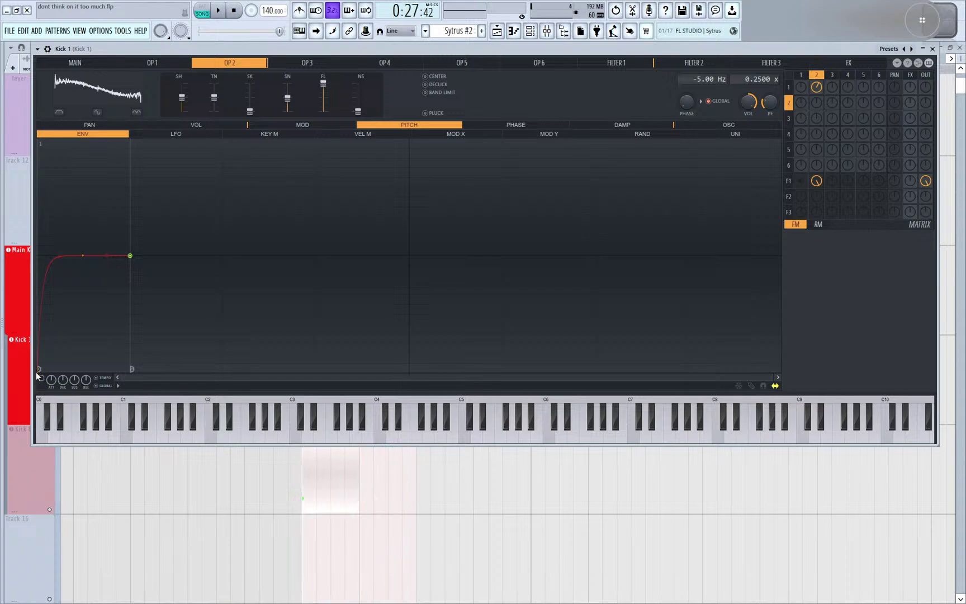
- Raise the starting point of operator 2's pitch envelope to 32%, reset its frequency offset to 0 Hz and listen to the loop
{"action": "left_click_drag", "start_coordinate": [36, 373], "coordinate": [37, 219]}
{"action": "key", "text": "space"}
{"action": "key", "text": "space"}
{"action": "key", "text": "space"}
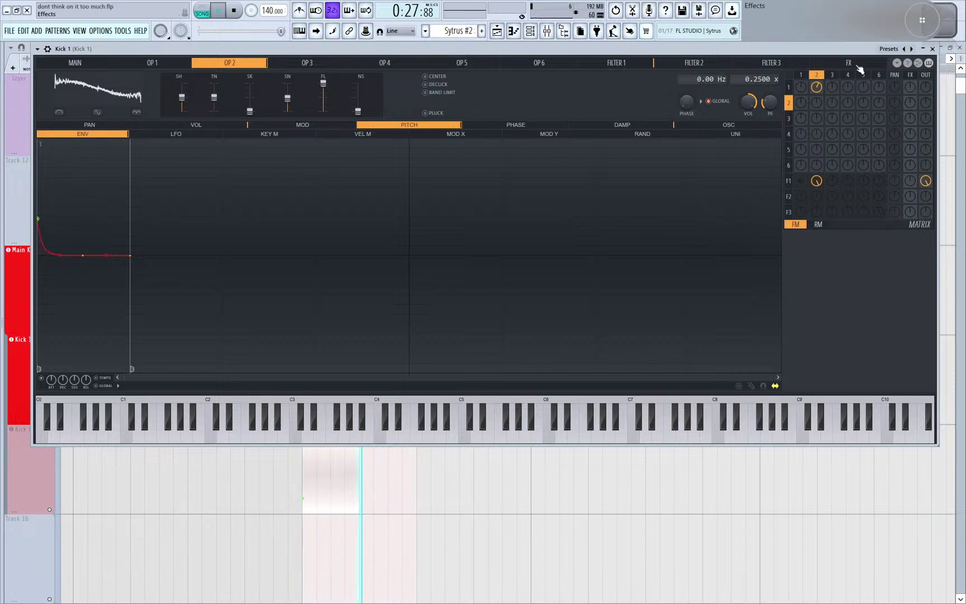
- Try a higher pitch envelope amount on operator 2, with the envelope start at 100% and at roughly half that height
{"action": "mouse_move", "coordinate": [770, 101]}
{"action": "left_mouse_down"}
{"action": "mouse_move", "coordinate": [770, 84]}
{"action": "mouse_move", "coordinate": [771, 100]}
{"action": "left_mouse_up"}
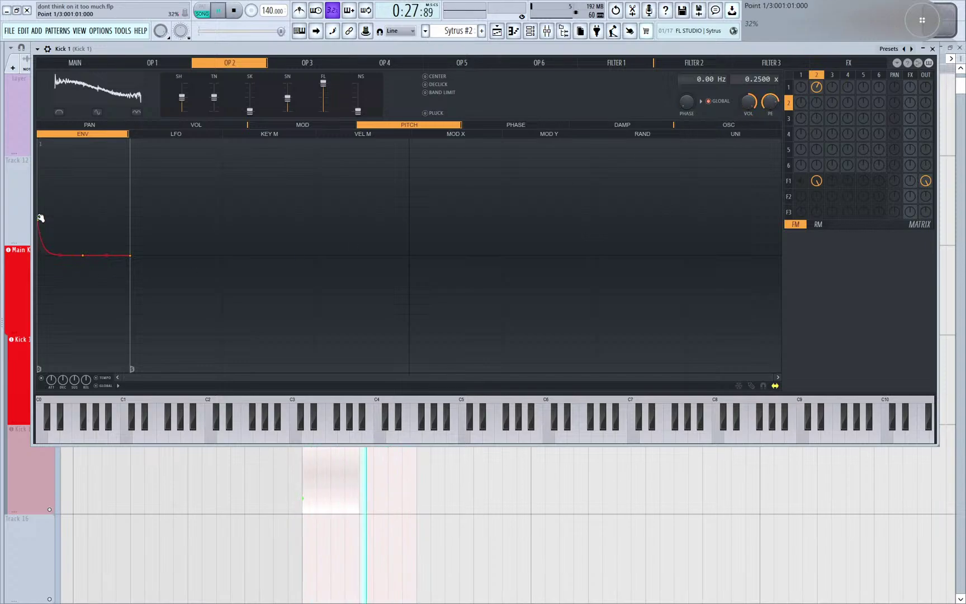
{"action": "left_click_drag", "start_coordinate": [41, 218], "coordinate": [27, 107]}
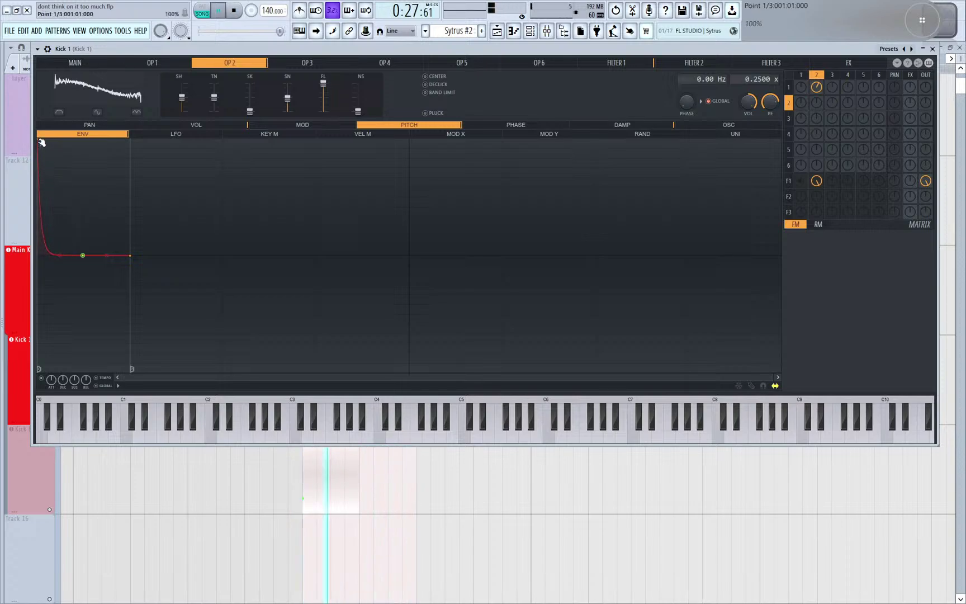
{"action": "left_click_drag", "start_coordinate": [36, 170], "coordinate": [36, 192]}
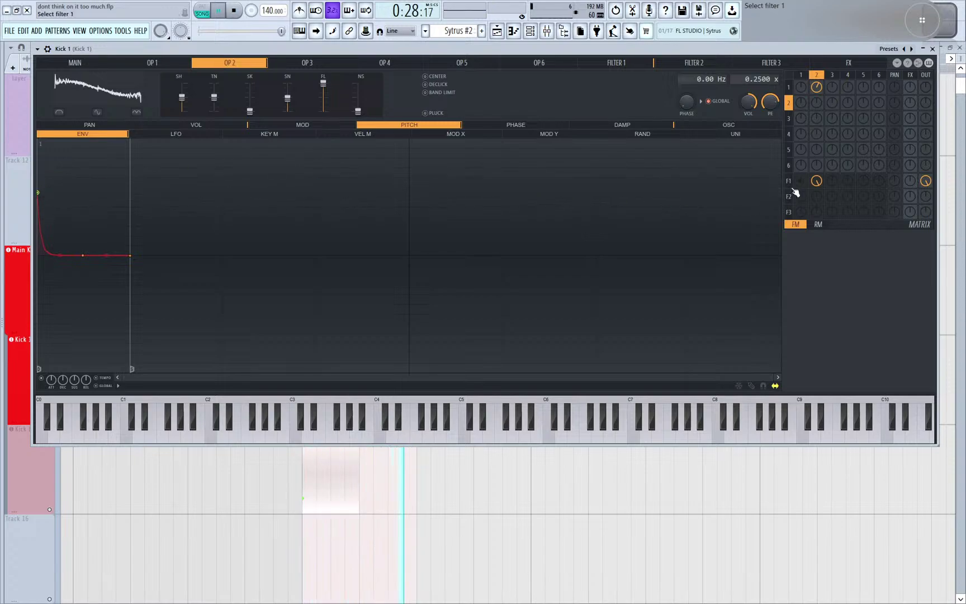
- Send operator 1 instead of operator 2 to filter 1 and drop operator 2's pitch envelope start to its minimum
{"action": "mouse_move", "coordinate": [816, 181]}
{"action": "left_mouse_down"}
{"action": "mouse_move", "coordinate": [816, 191]}
{"action": "mouse_move", "coordinate": [802, 174]}
{"action": "left_mouse_up"}
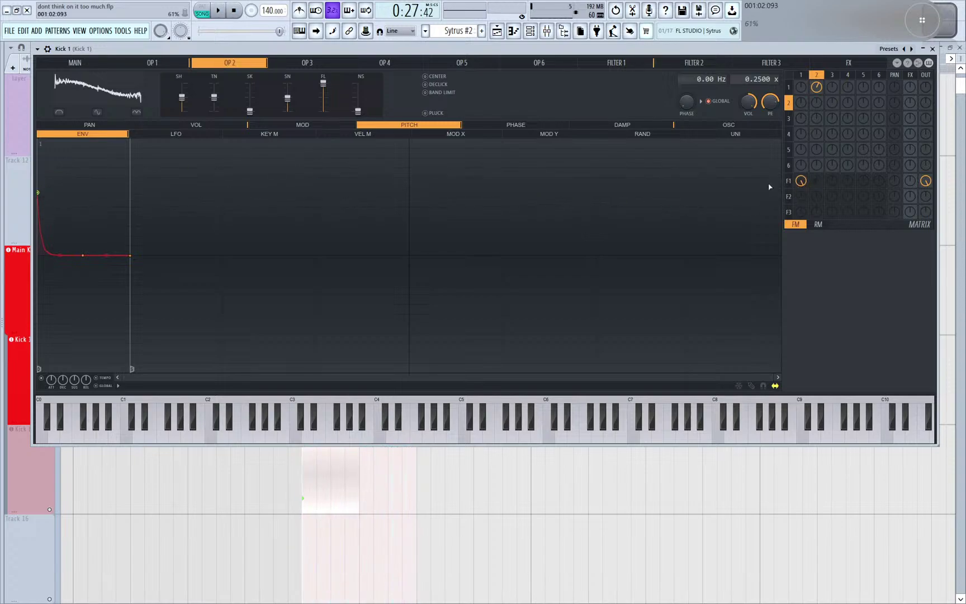
{"action": "left_click_drag", "start_coordinate": [38, 192], "coordinate": [31, 505]}
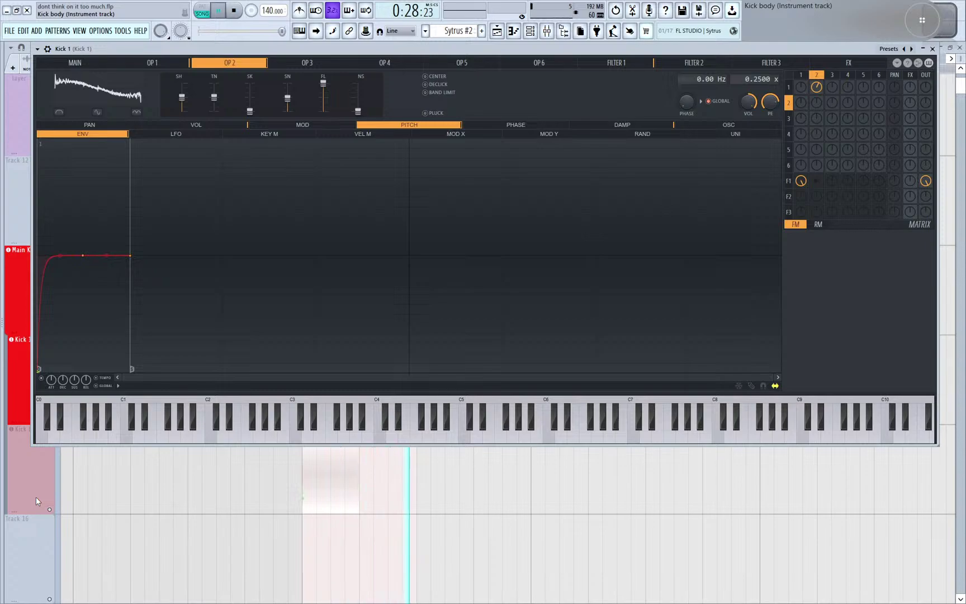
- Set operator 2's skew to 48%, briefly trying the Absolute waveform option and a raised pitch envelope start during playback
{"action": "left_click_drag", "start_coordinate": [250, 111], "coordinate": [251, 99]}
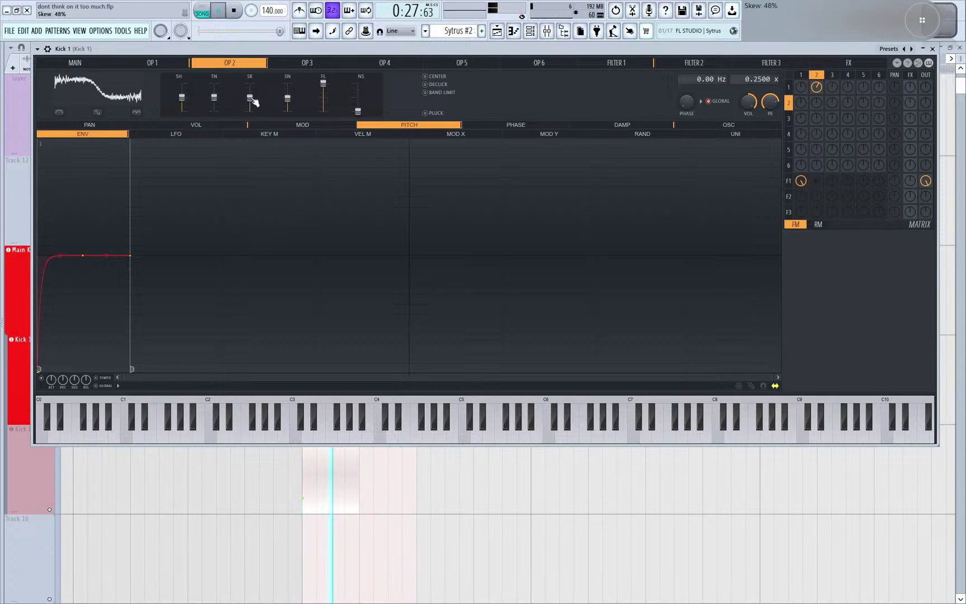
{"action": "left_click", "coordinate": [137, 112]}
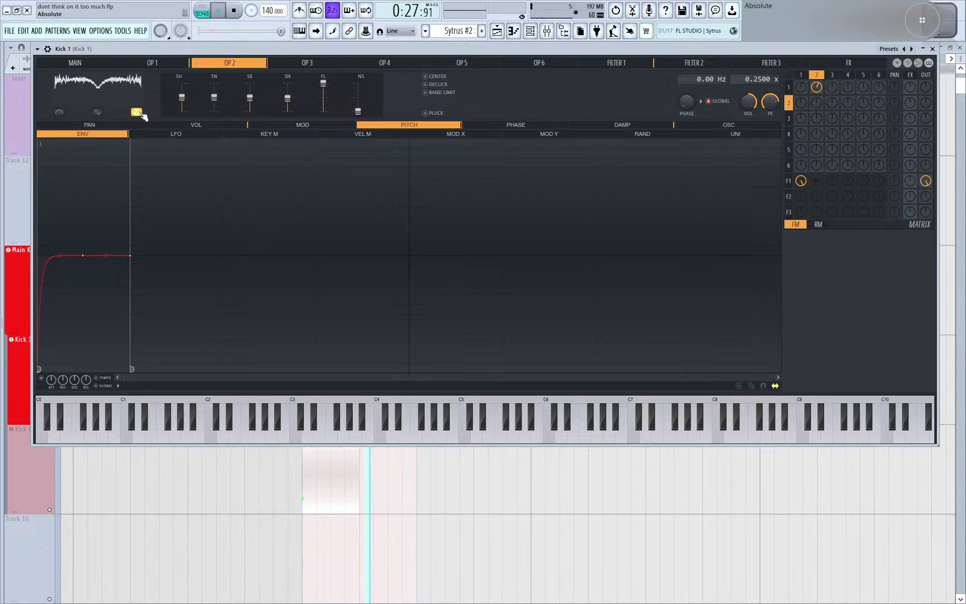
{"action": "left_click", "coordinate": [137, 113]}
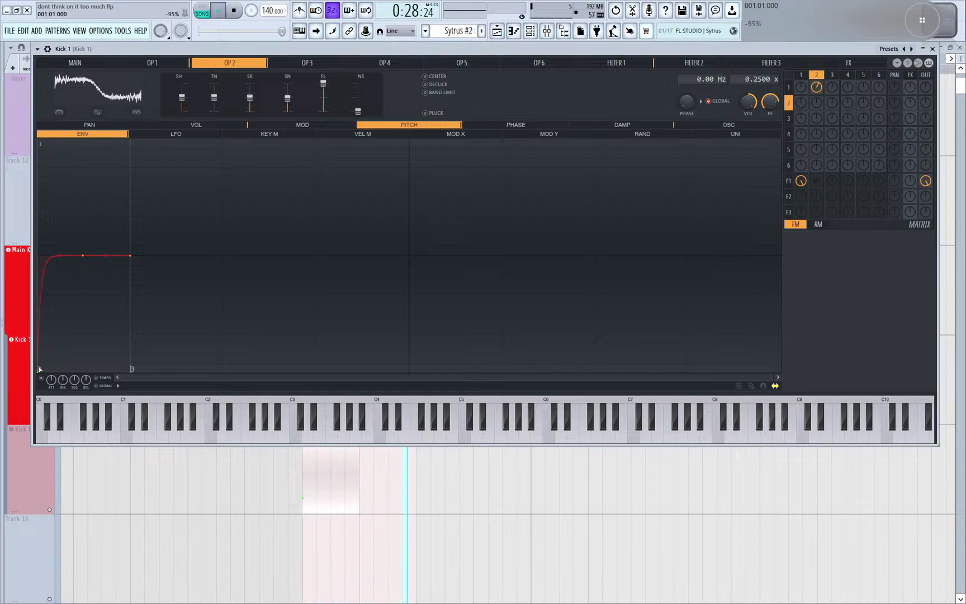
{"action": "left_click_drag", "start_coordinate": [40, 369], "coordinate": [34, 194]}
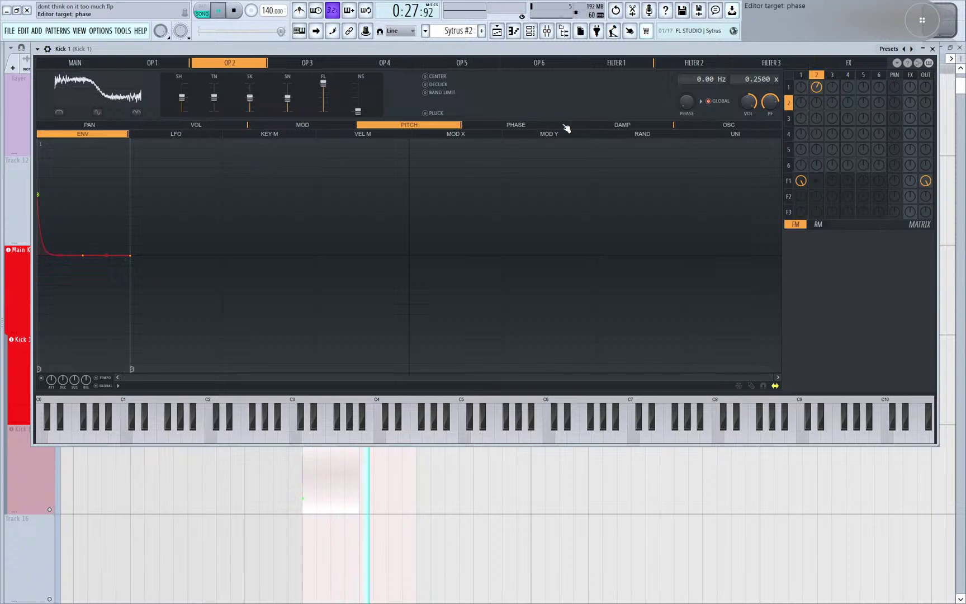
{"action": "left_click_drag", "start_coordinate": [39, 194], "coordinate": [38, 370]}
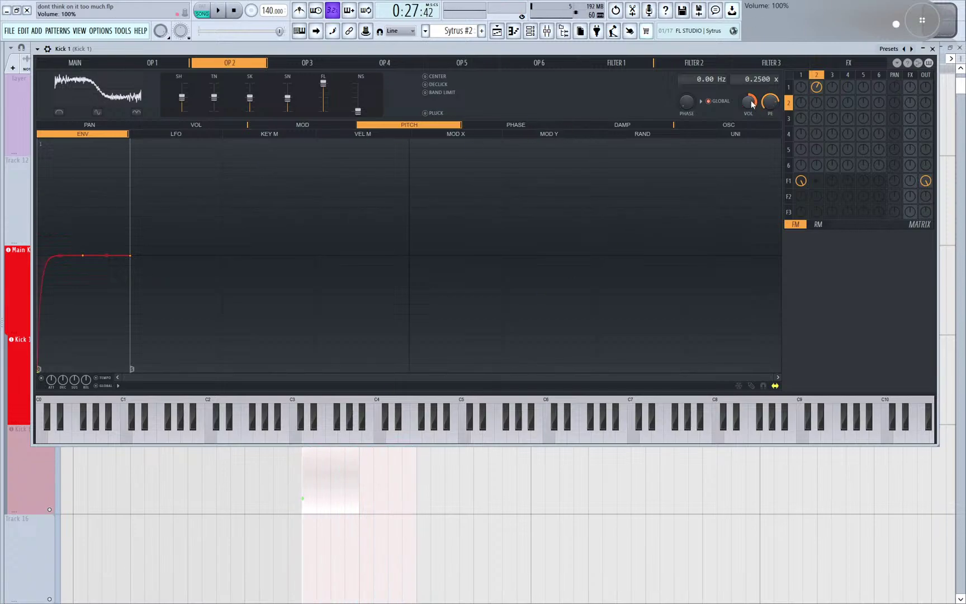
- Set operator 2's volume to 41% and its pitch envelope amount to about +3022 cents while the loop plays
{"action": "left_click_drag", "start_coordinate": [752, 103], "coordinate": [752, 160]}
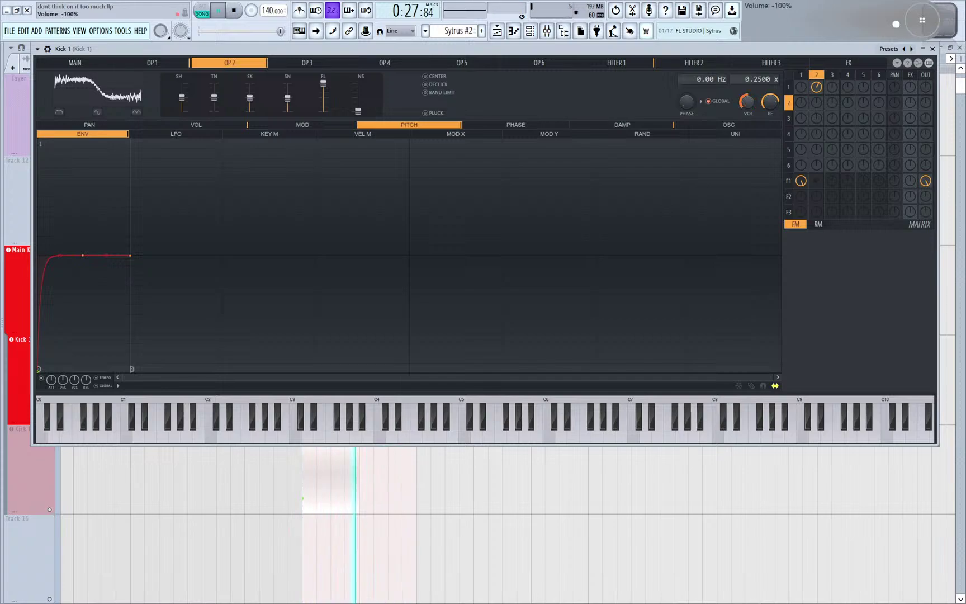
{"action": "left_click_drag", "start_coordinate": [748, 101], "coordinate": [748, 53]}
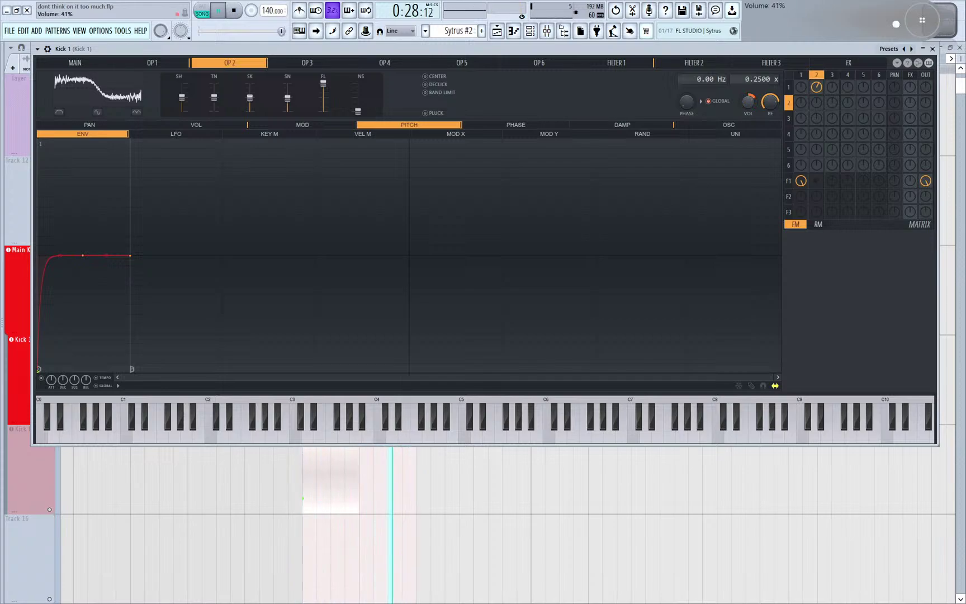
{"action": "left_click_drag", "start_coordinate": [769, 101], "coordinate": [770, 152]}
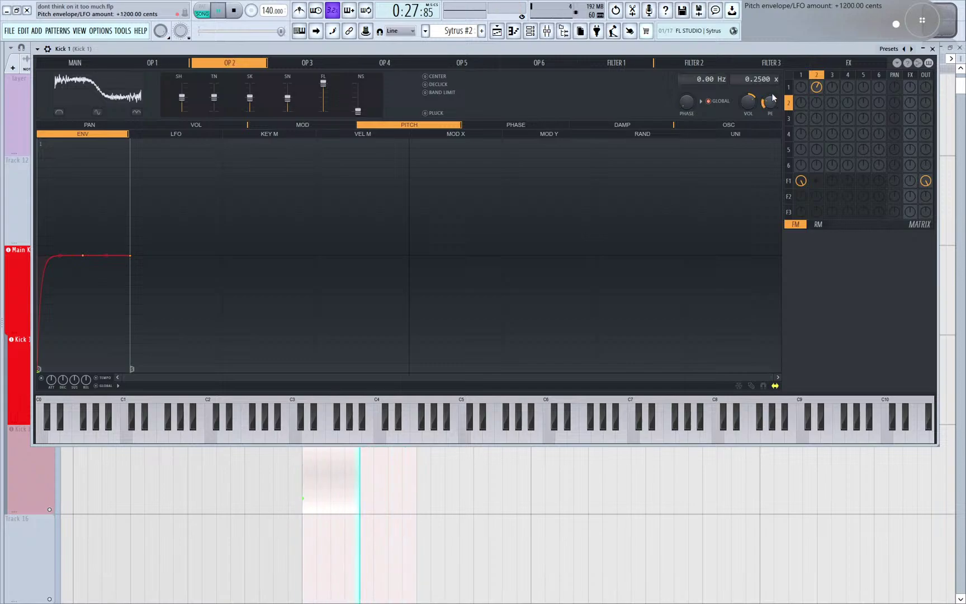
{"action": "left_click_drag", "start_coordinate": [771, 93], "coordinate": [771, 43]}
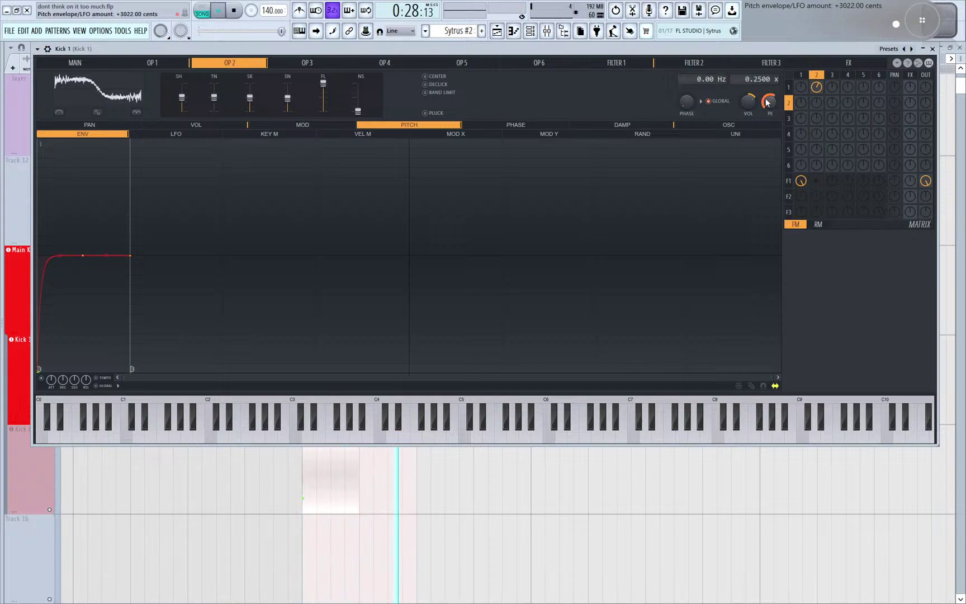
- Try operator 2's starting phase at 100%, then its Center, Declick and Band Limit options during playback
{"action": "left_click_drag", "start_coordinate": [689, 106], "coordinate": [690, 56]}
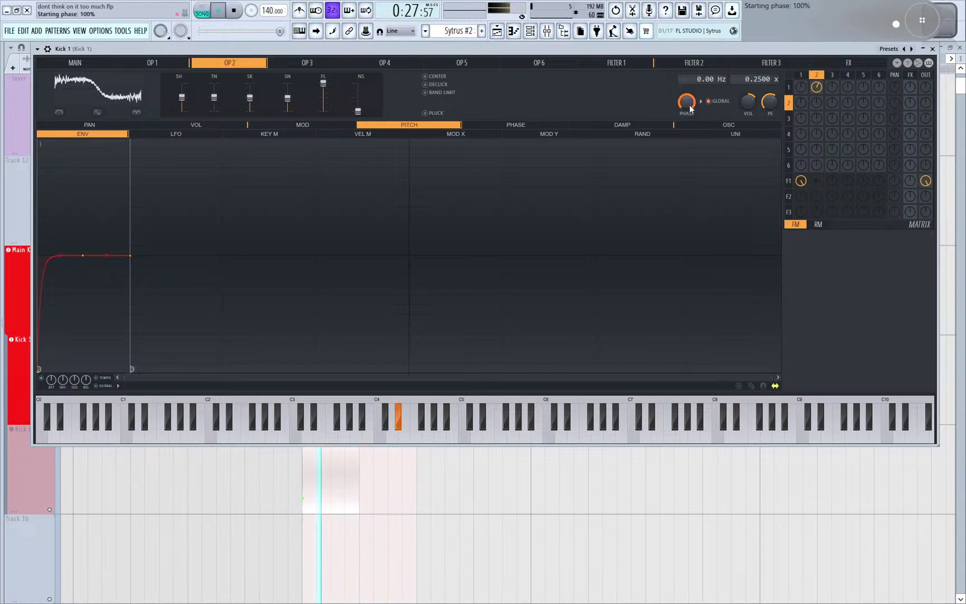
{"action": "left_click_drag", "start_coordinate": [686, 105], "coordinate": [687, 145]}
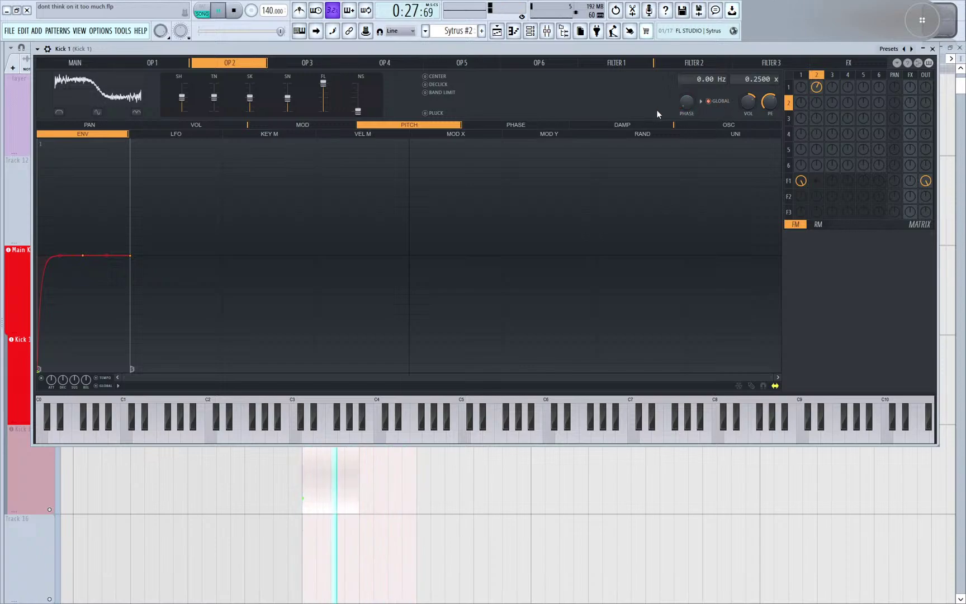
{"action": "left_click", "coordinate": [430, 77]}
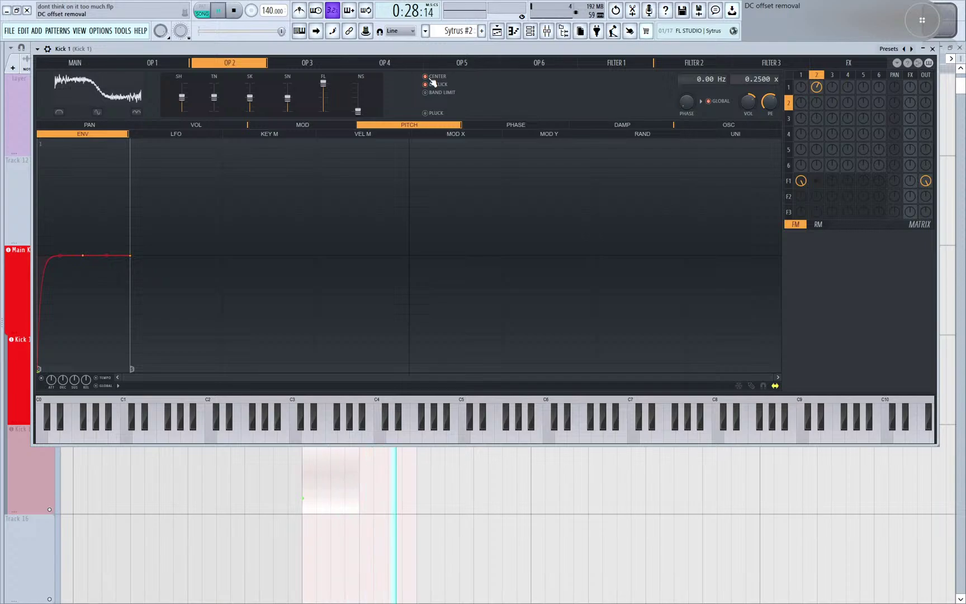
{"action": "left_click", "coordinate": [427, 93]}
{"action": "left_click", "coordinate": [428, 93]}
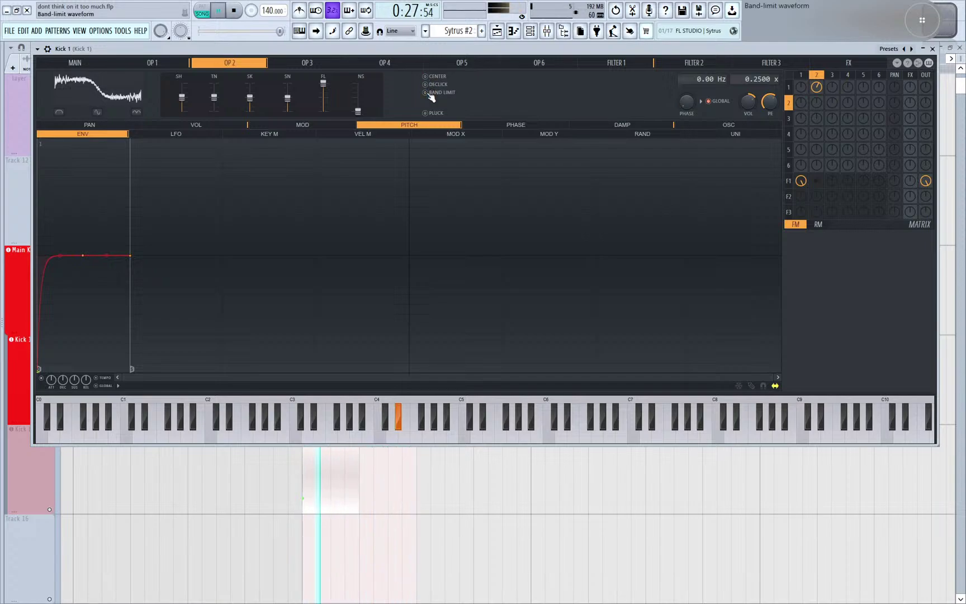
- Try a frequency offset of 5 Hz on operator 2 and listen to the loop
{"action": "key", "text": "space"}
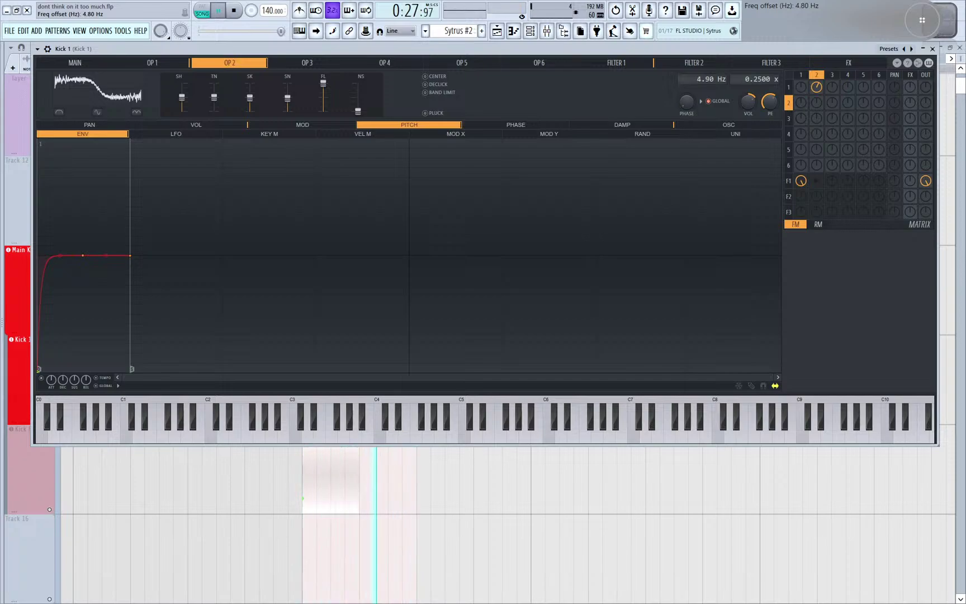
{"action": "left_click", "coordinate": [708, 101]}
{"action": "key", "text": "space"}
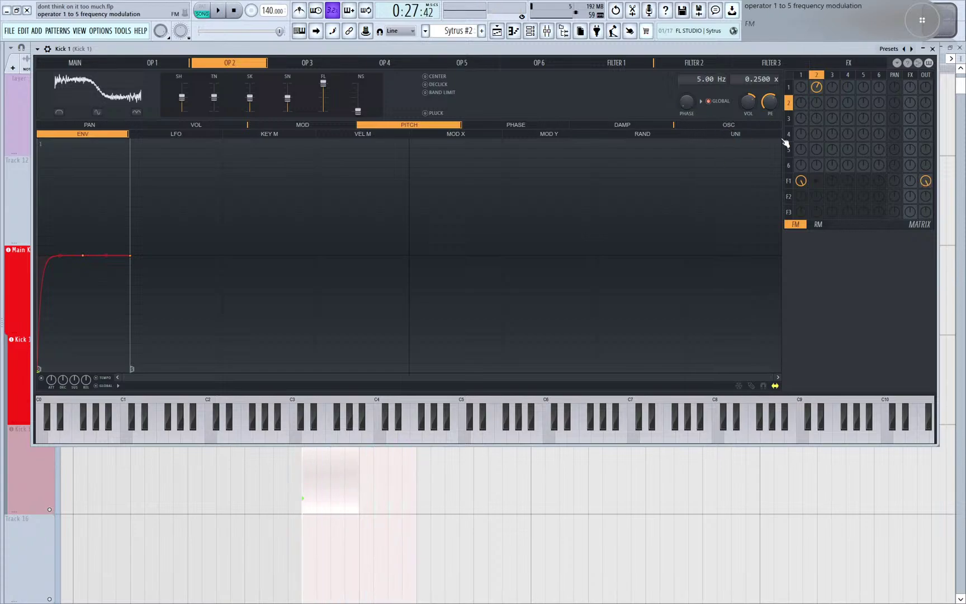
- Listen with filter 1's mode switched off and reset operator 2's frequency offset to 0 Hz
{"action": "left_click", "coordinate": [618, 63]}
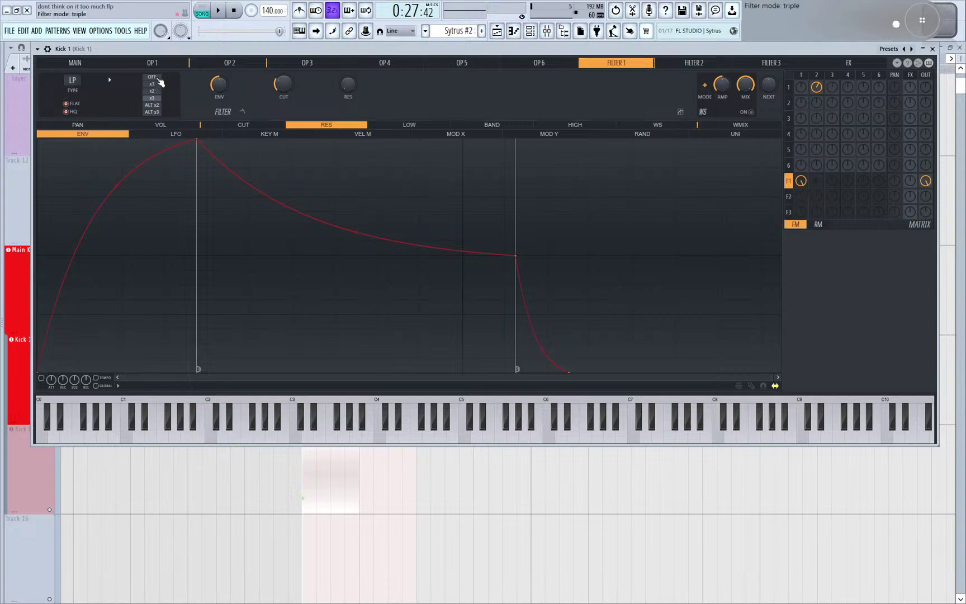
{"action": "key", "text": "space"}
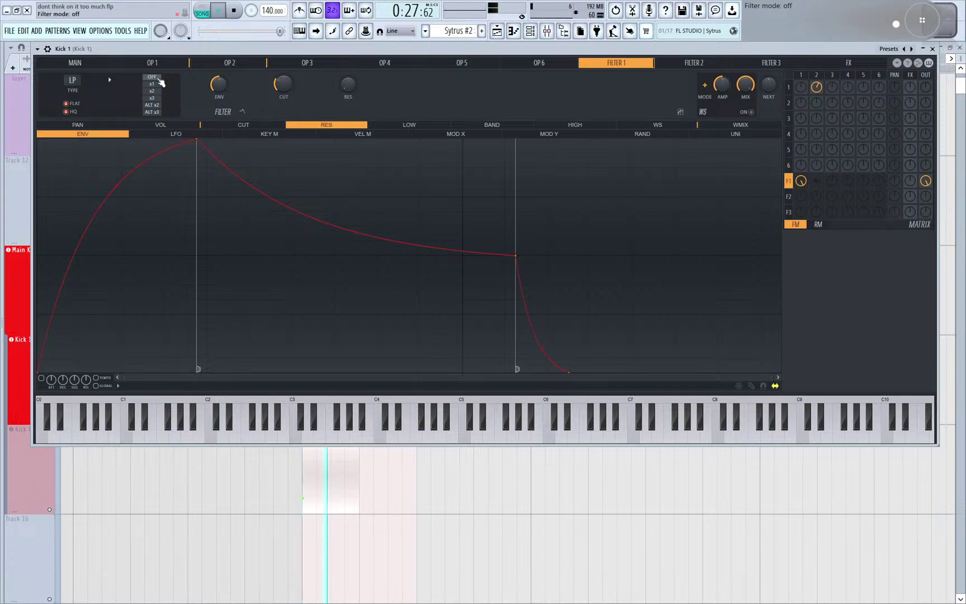
{"action": "left_click", "coordinate": [240, 63]}
{"action": "key", "text": "space"}
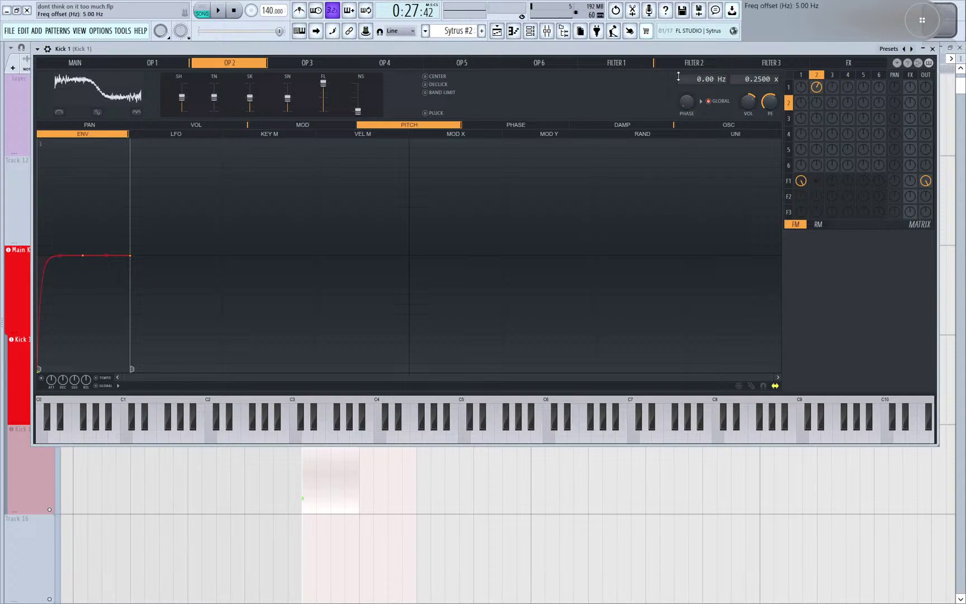
- Set filter 1 to single (x1) mode and sweep its cutoff frequency from 100% down to about 18% during playback
{"action": "left_click", "coordinate": [642, 64]}
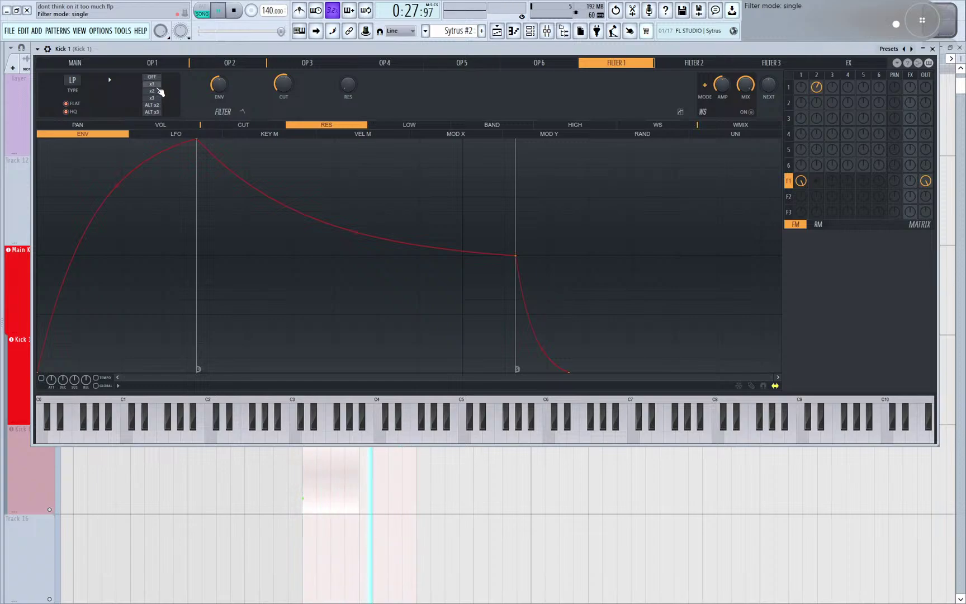
{"action": "left_click_drag", "start_coordinate": [284, 84], "coordinate": [283, 61]}
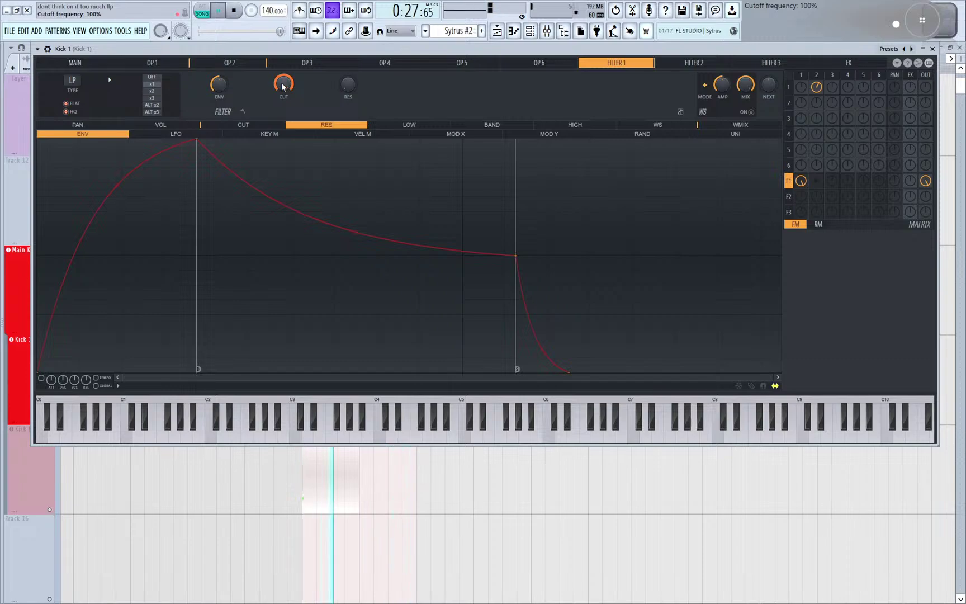
{"action": "left_click_drag", "start_coordinate": [282, 82], "coordinate": [282, 132]}
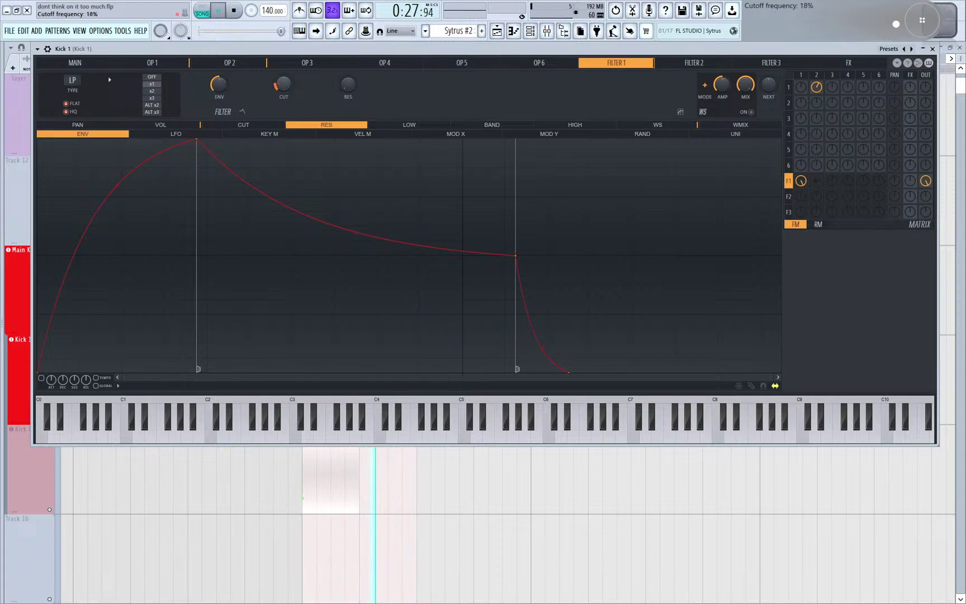
{"action": "key", "text": "space"}
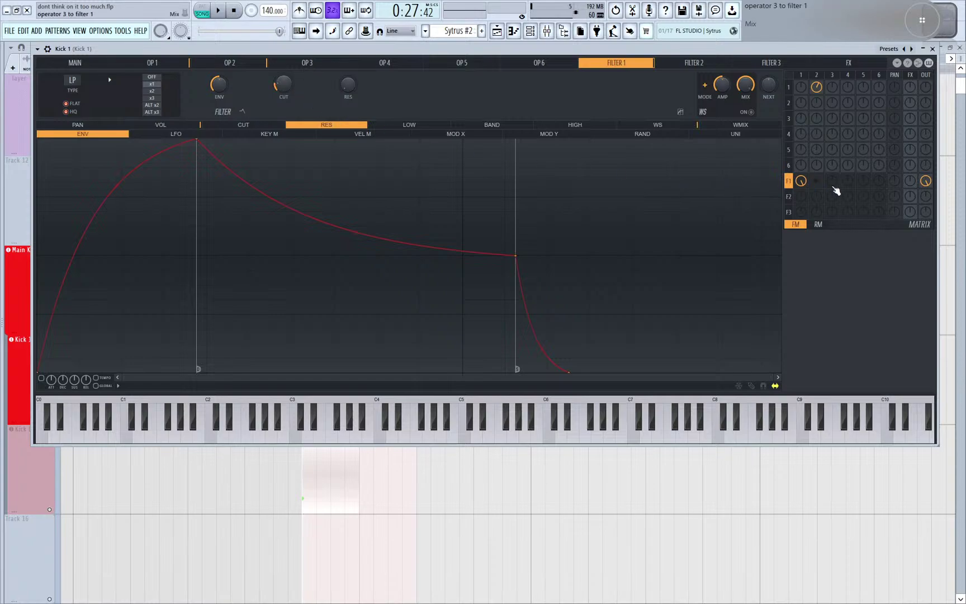
- Try sending operator 2 instead of operator 1 to filter 1, with the cutoff at 19% and the resonance up to 100%
{"action": "key", "text": "space"}
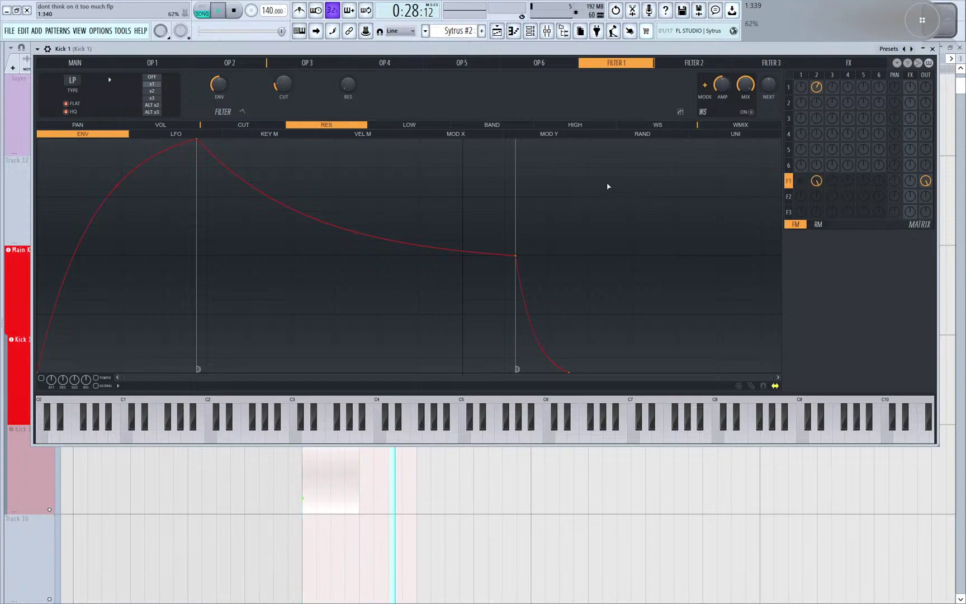
{"action": "left_click_drag", "start_coordinate": [283, 84], "coordinate": [283, 117]}
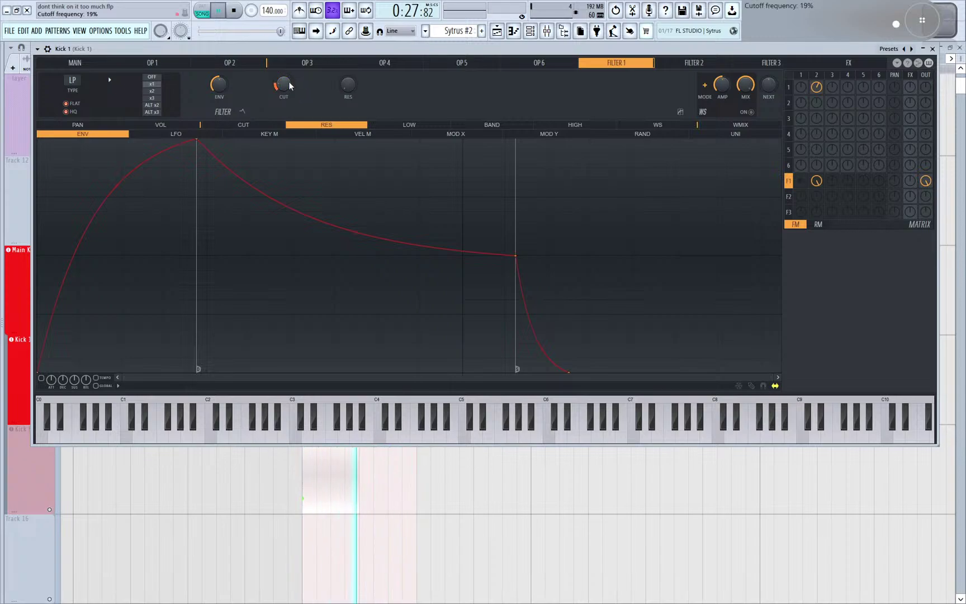
{"action": "mouse_move", "coordinate": [348, 85]}
{"action": "left_mouse_down"}
{"action": "mouse_move", "coordinate": [347, 67]}
{"action": "mouse_move", "coordinate": [350, 86]}
{"action": "left_mouse_up"}
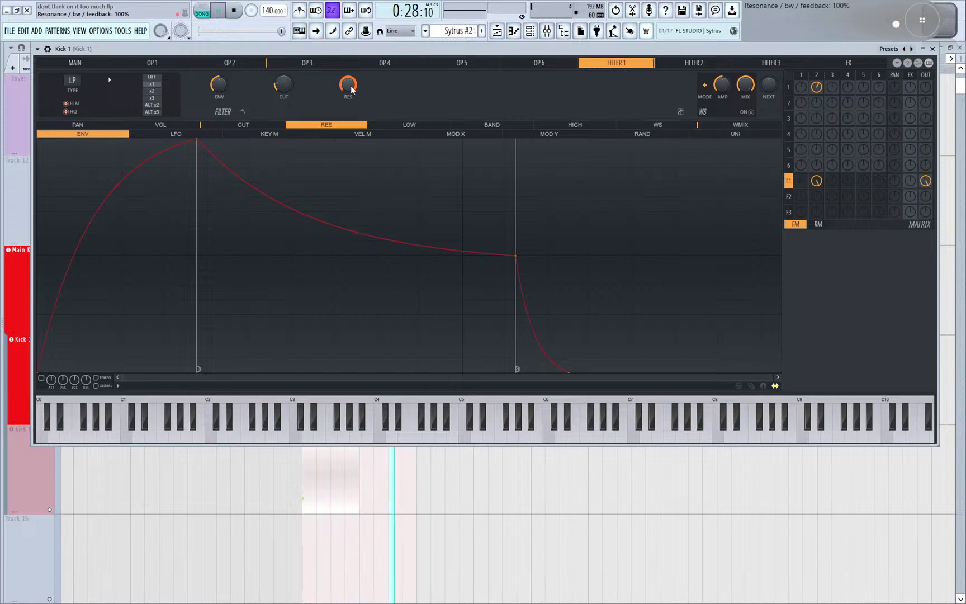
{"action": "key", "text": "space"}
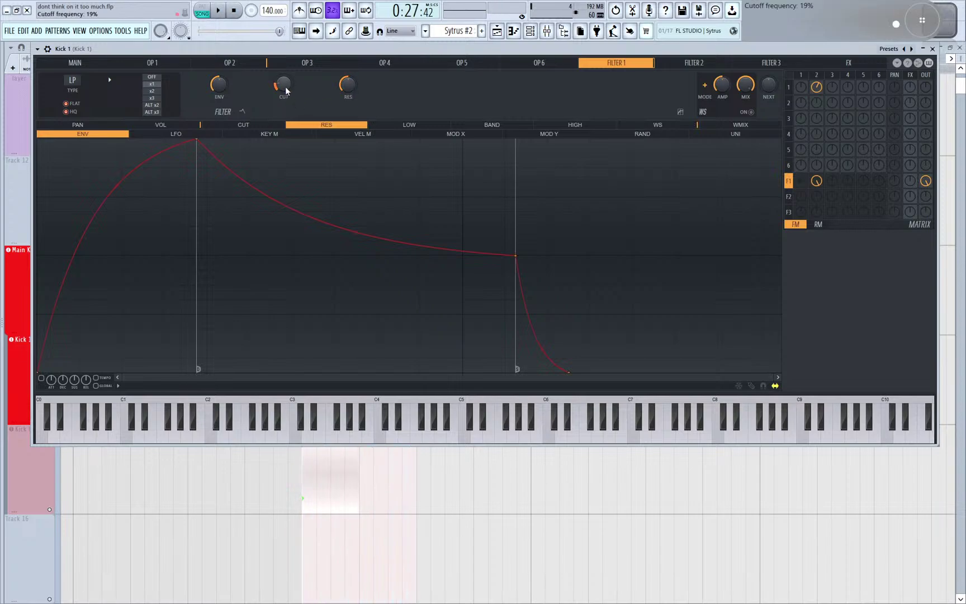
- Send operator 1 instead of operator 2 to filter 1, set the cutoff to about 29% and lower the resonance to zero
{"action": "left_click_drag", "start_coordinate": [817, 181], "coordinate": [816, 189]}
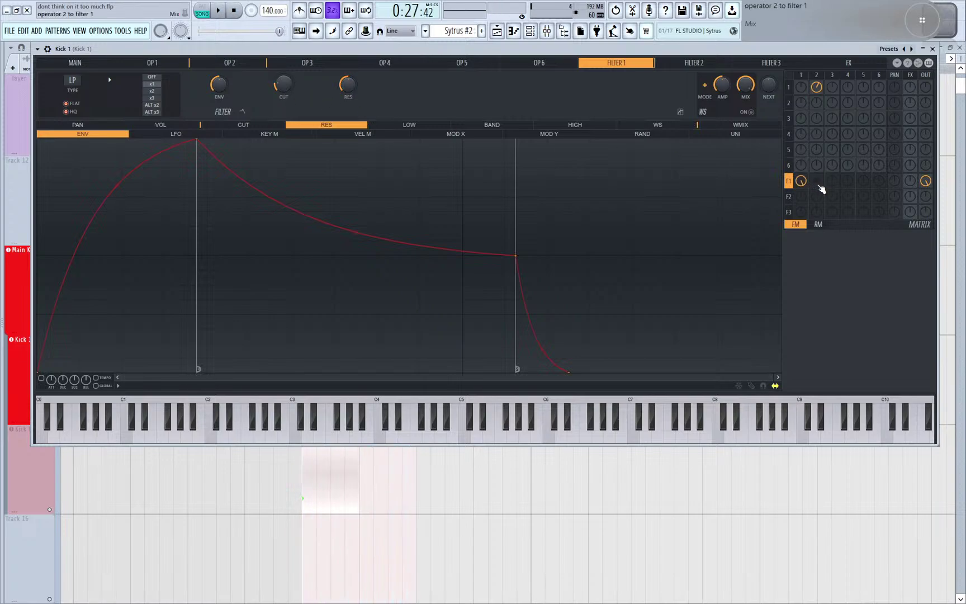
{"action": "key", "text": "space"}
{"action": "left_click_drag", "start_coordinate": [283, 84], "coordinate": [284, 77]}
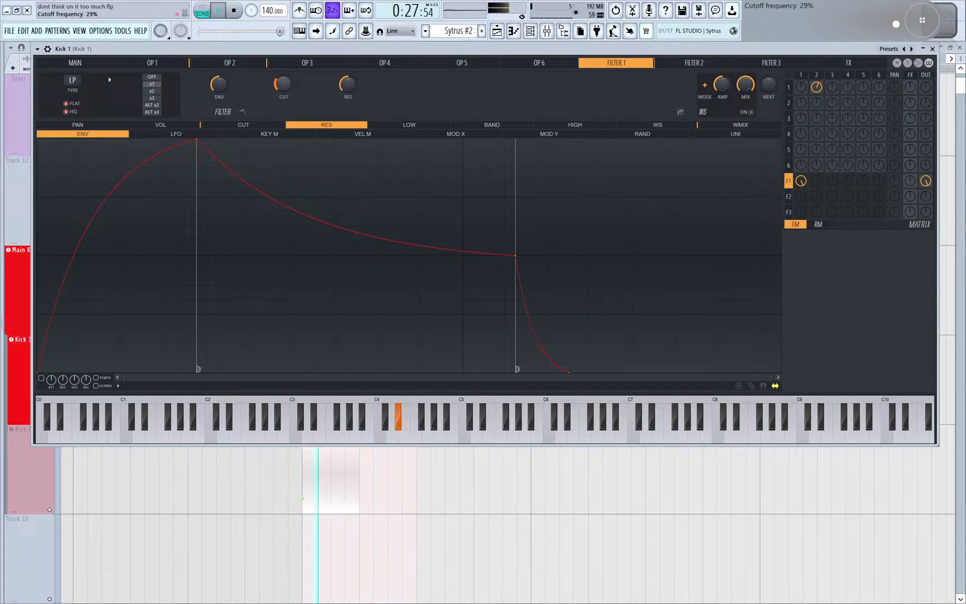
{"action": "left_click_drag", "start_coordinate": [349, 86], "coordinate": [349, 127]}
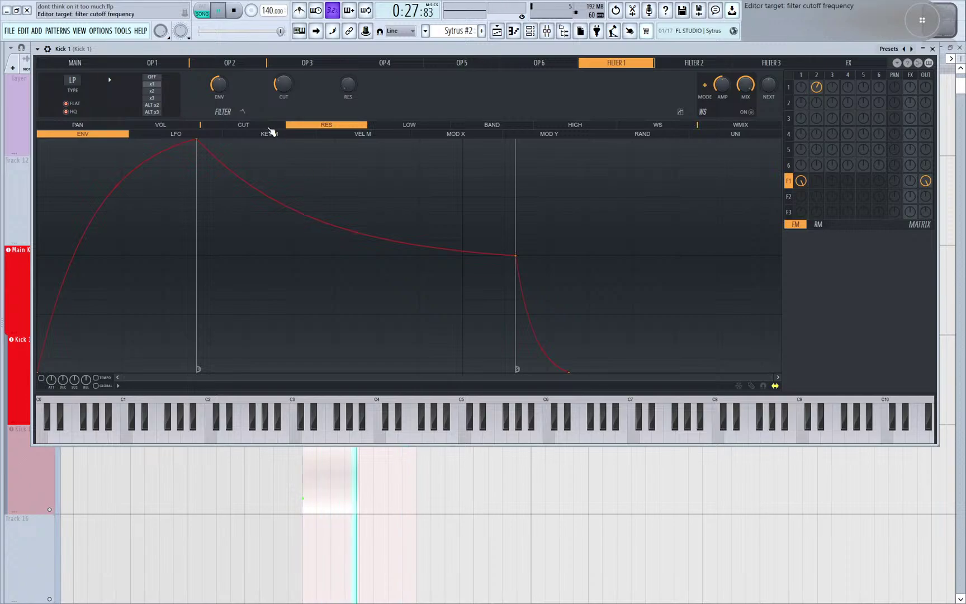
- Lower filter 1's cutoff to 16%, then enable its waveshaper and bring the waveshaper mix down to about 18%
{"action": "left_click_drag", "start_coordinate": [284, 85], "coordinate": [283, 110]}
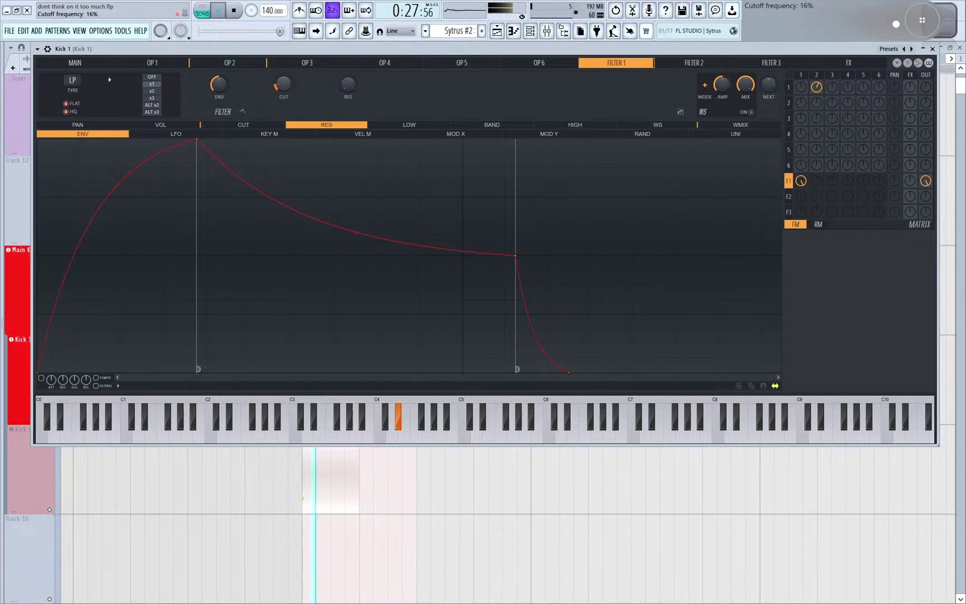
{"action": "key", "text": "space"}
{"action": "left_click", "coordinate": [752, 112]}
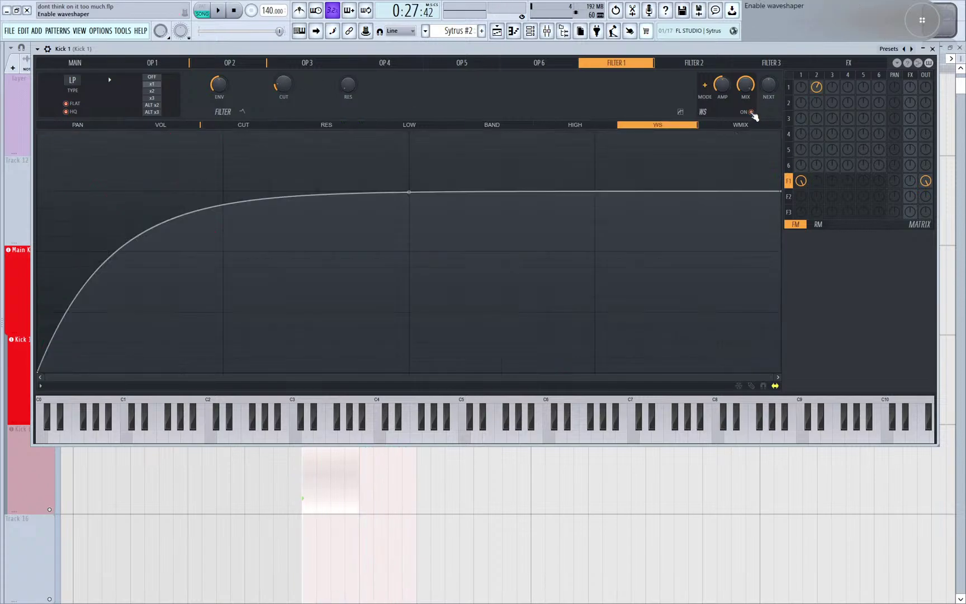
{"action": "mouse_move", "coordinate": [564, 51]}
{"action": "left_mouse_down"}
{"action": "mouse_move", "coordinate": [558, 66]}
{"action": "mouse_move", "coordinate": [562, 52]}
{"action": "left_mouse_up"}
{"action": "key", "text": "space"}
{"action": "left_click_drag", "start_coordinate": [720, 85], "coordinate": [743, 115]}
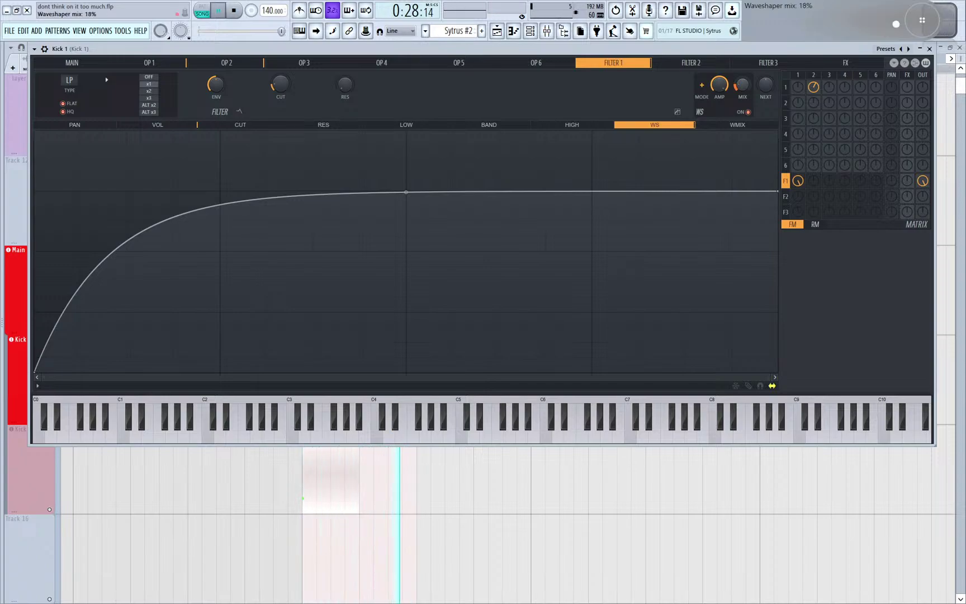
{"action": "key", "text": "space"}
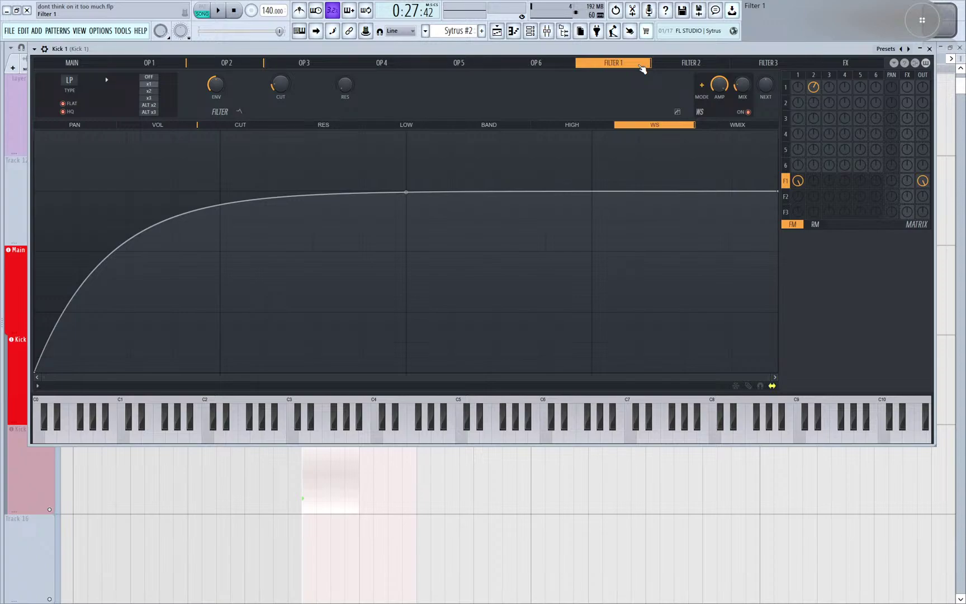
- Switch the waveshaper's mode to the symmetric S-shaped curve and raise its mix to about 54% during playback
{"action": "left_click", "coordinate": [708, 88]}
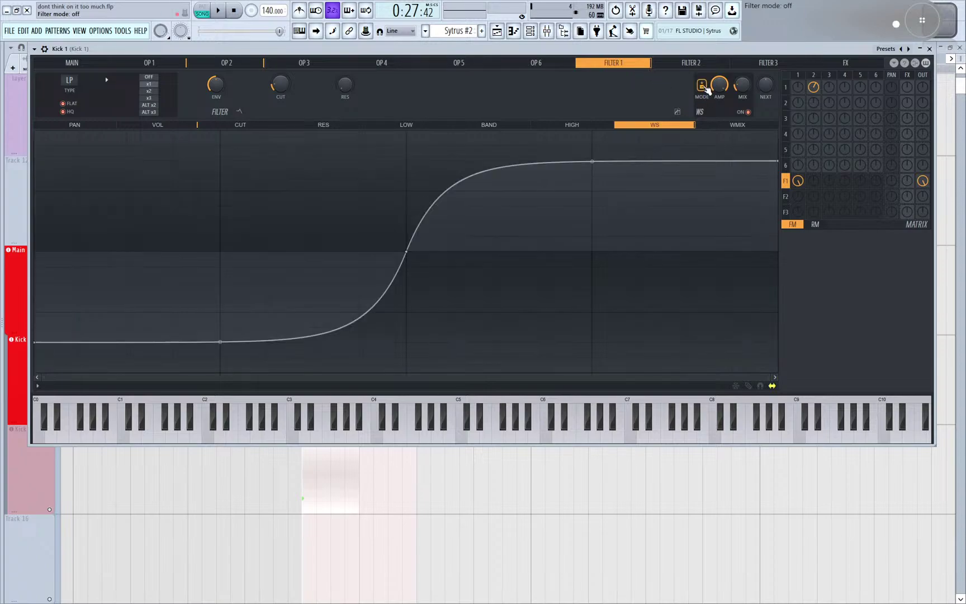
{"action": "key", "text": "space"}
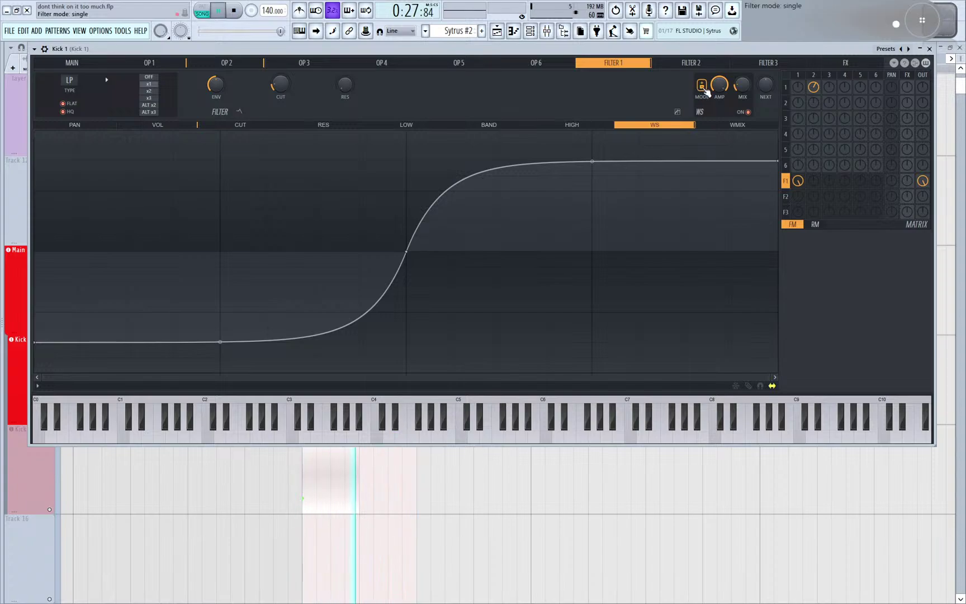
{"action": "left_click_drag", "start_coordinate": [743, 88], "coordinate": [743, 70]}
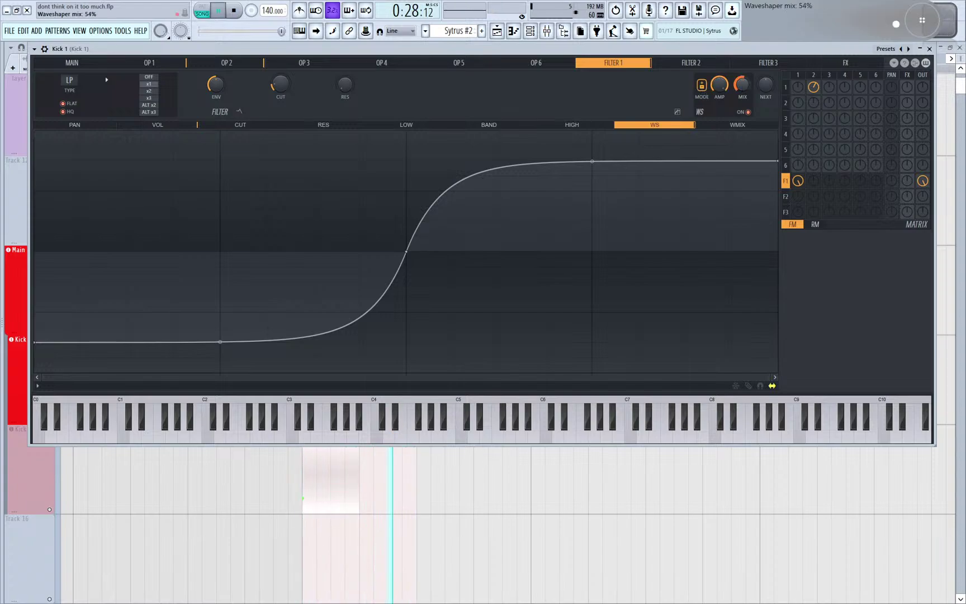
{"action": "key", "text": "space"}
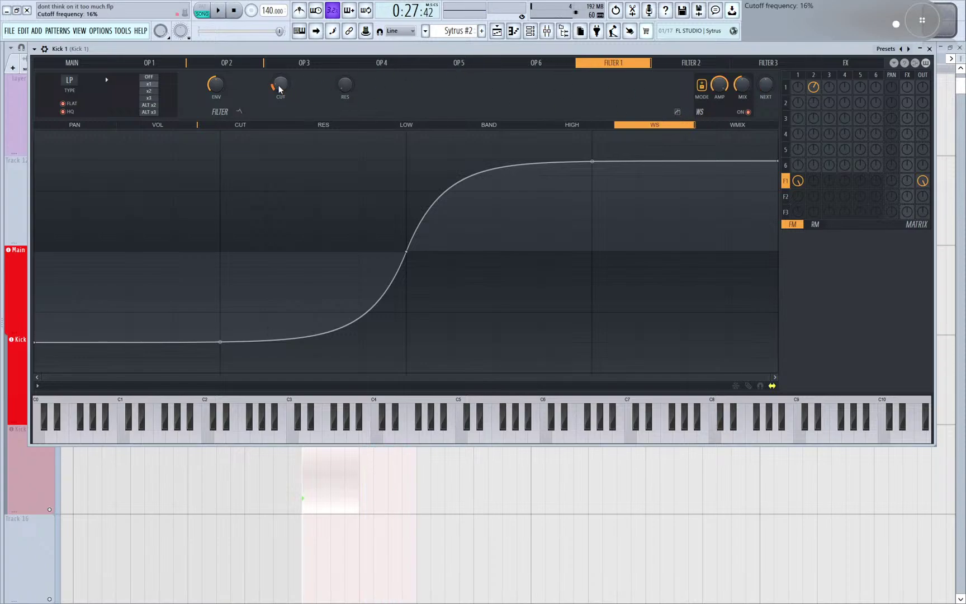
- Try filter 1 with a 4% cutoff and 38% resonance, raising the waveshaper mix to about 80% and adjusting its pre-amp
{"action": "left_click_drag", "start_coordinate": [280, 86], "coordinate": [280, 91]}
{"action": "key", "text": "space"}
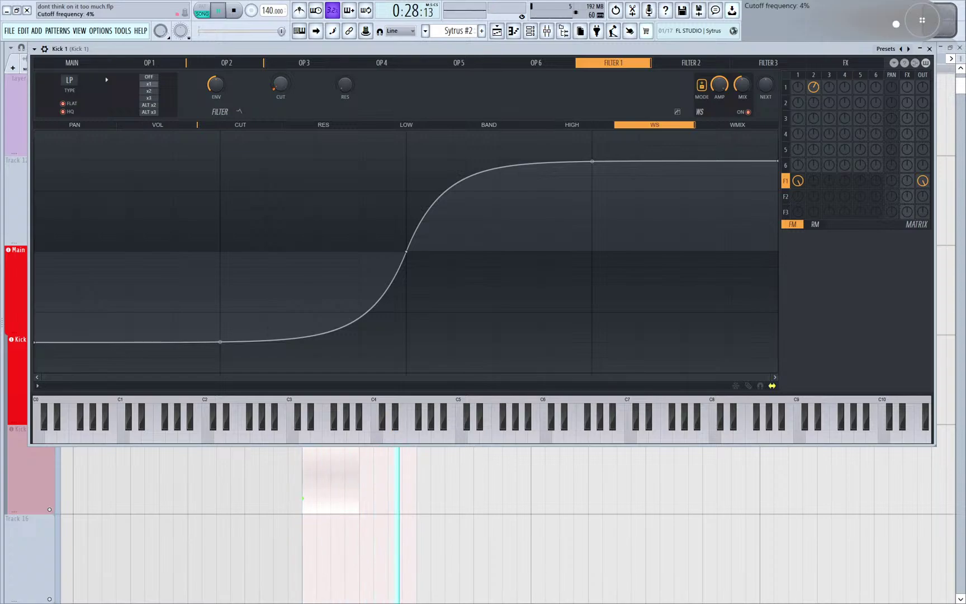
{"action": "mouse_move", "coordinate": [345, 85]}
{"action": "left_mouse_down"}
{"action": "mouse_move", "coordinate": [345, 48]}
{"action": "mouse_move", "coordinate": [345, 71]}
{"action": "left_mouse_up"}
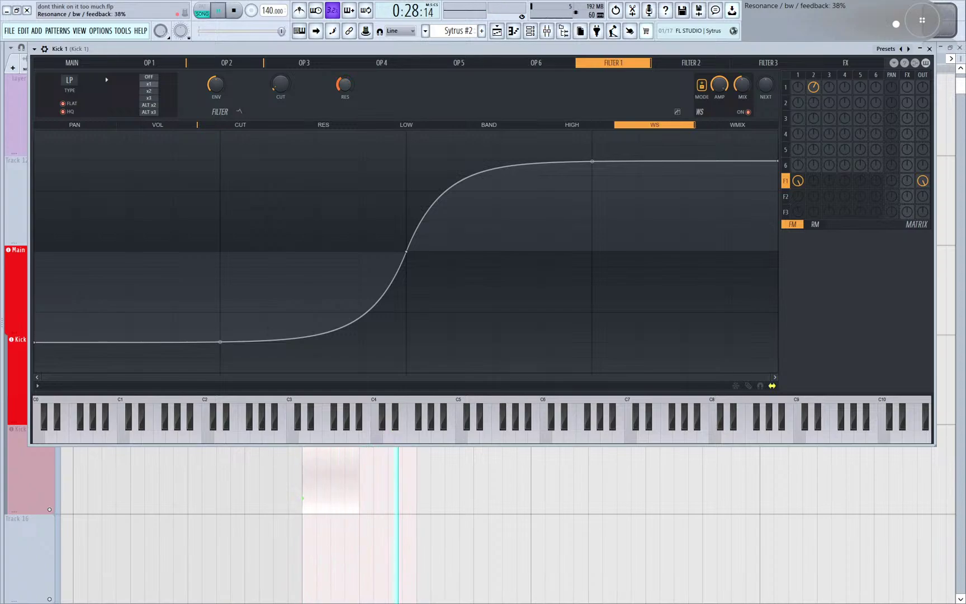
{"action": "left_click_drag", "start_coordinate": [742, 84], "coordinate": [743, 50]}
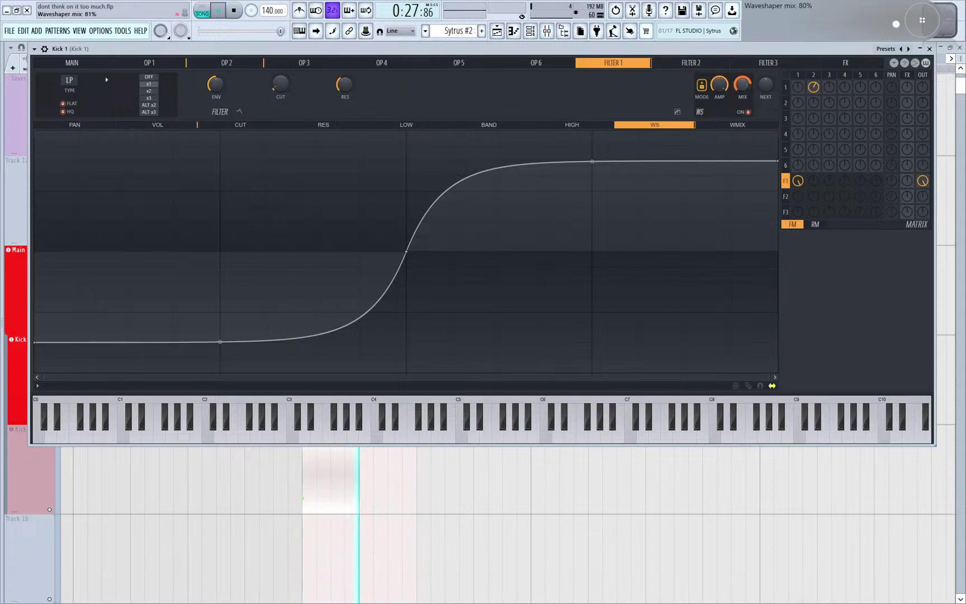
{"action": "mouse_move", "coordinate": [719, 84]}
{"action": "left_mouse_down"}
{"action": "mouse_move", "coordinate": [720, 61]}
{"action": "mouse_move", "coordinate": [720, 76]}
{"action": "left_mouse_up"}
- Raise filter 1's cutoff to about 12%, lower the resonance to 0% and nudge the cutoff slightly higher
{"action": "left_click_drag", "start_coordinate": [280, 84], "coordinate": [280, 75]}
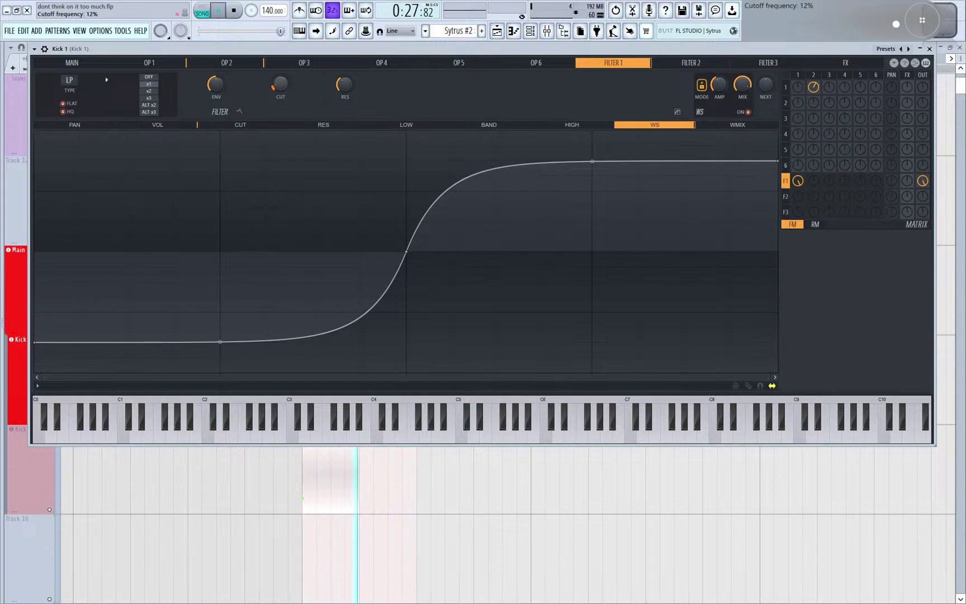
{"action": "left_click_drag", "start_coordinate": [343, 86], "coordinate": [342, 101]}
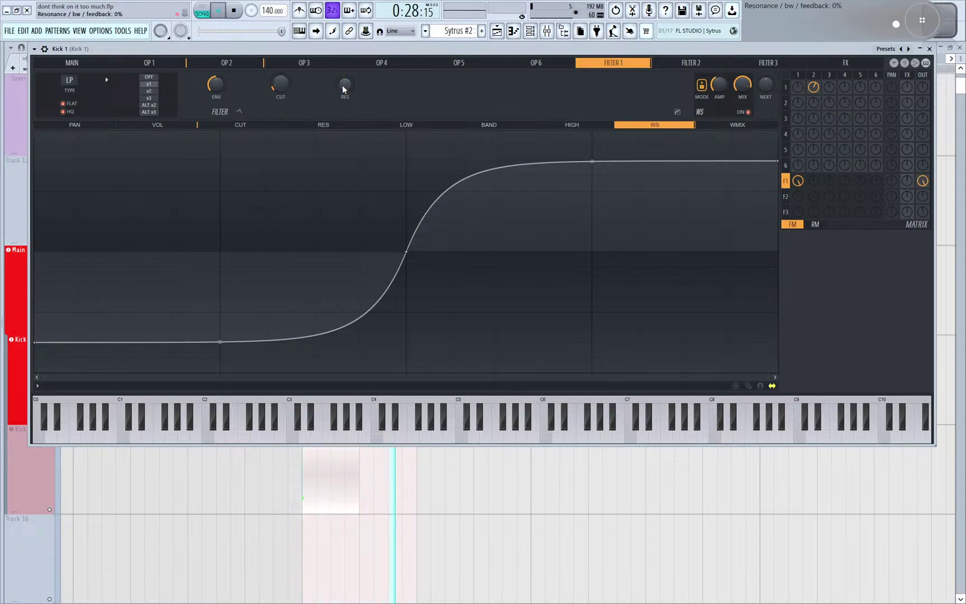
{"action": "left_click_drag", "start_coordinate": [281, 84], "coordinate": [281, 80]}
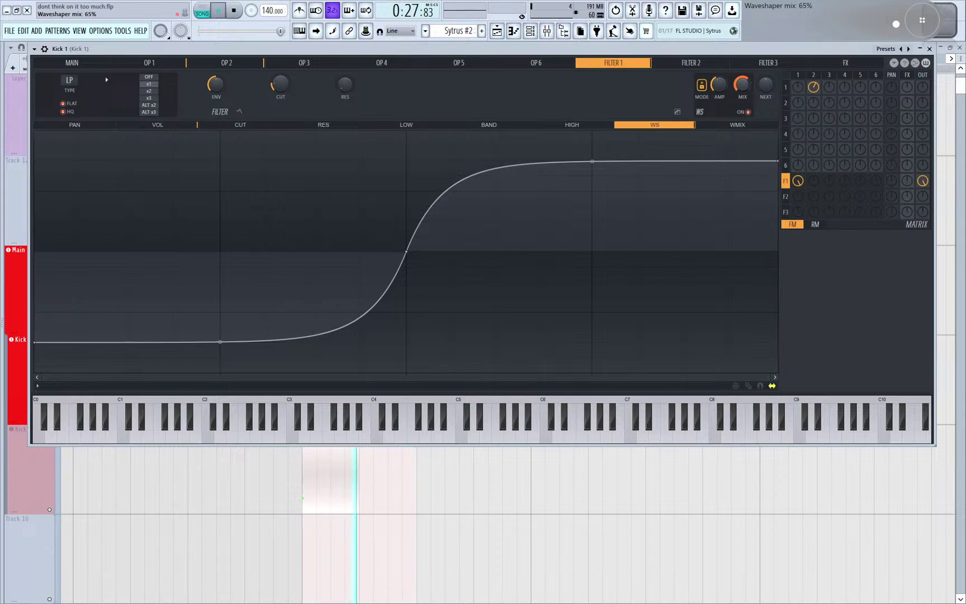
- Return the waveshaper pre-amp to maximum, reduce the mix and compare the two curve modes, keeping the S-shaped one
{"action": "left_click_drag", "start_coordinate": [720, 84], "coordinate": [742, 79]}
{"action": "scroll", "coordinate": [742, 86], "scroll_direction": "down", "scroll_amount": 5}
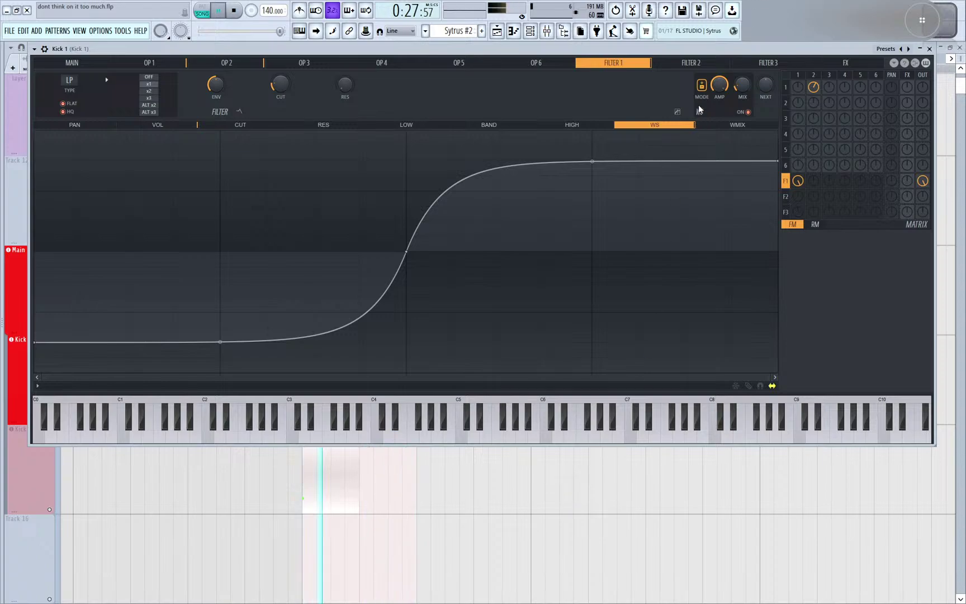
{"action": "left_click", "coordinate": [703, 86]}
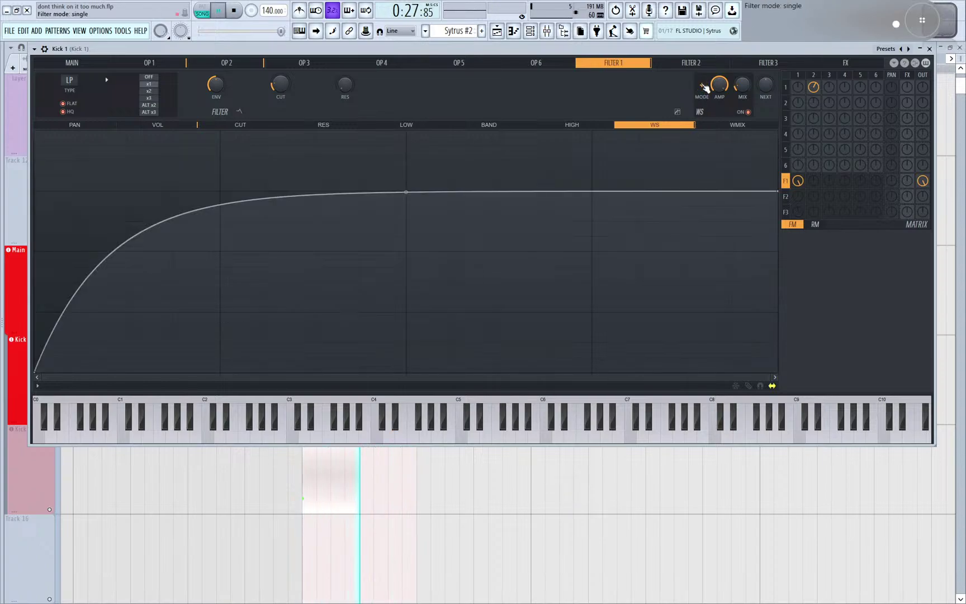
{"action": "left_click", "coordinate": [703, 87]}
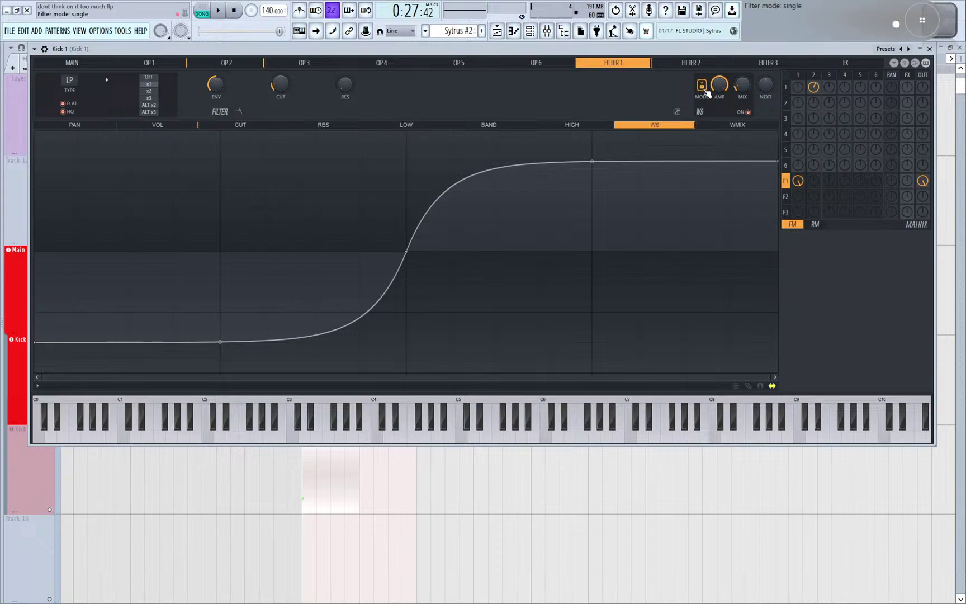
{"action": "left_click", "coordinate": [702, 85]}
{"action": "left_click", "coordinate": [702, 85]}
- Switch filter 1 to x3 mode during playback and try a higher resonance before returning it to zero
{"action": "key", "text": "space"}
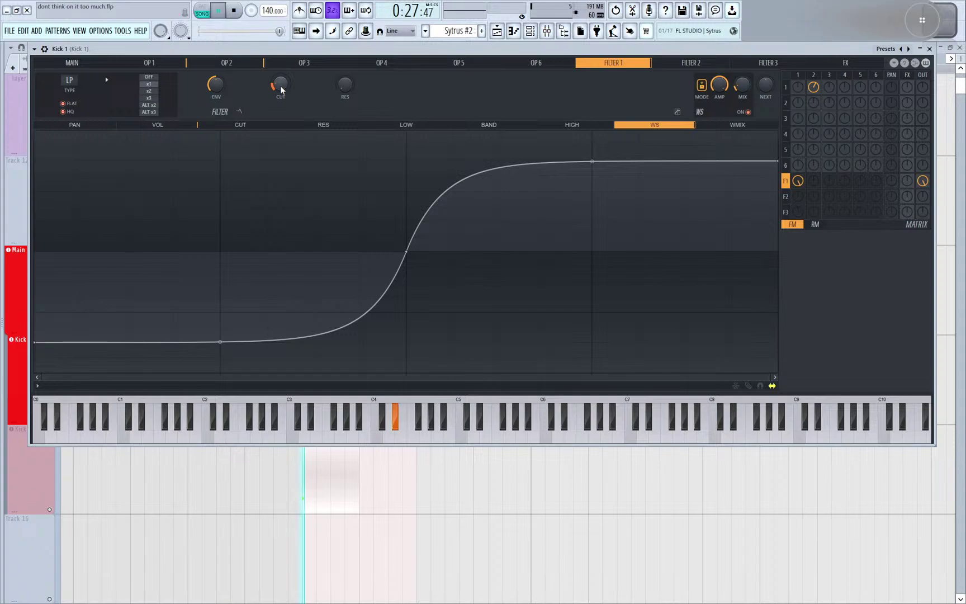
{"action": "left_click_drag", "start_coordinate": [349, 84], "coordinate": [348, 70]}
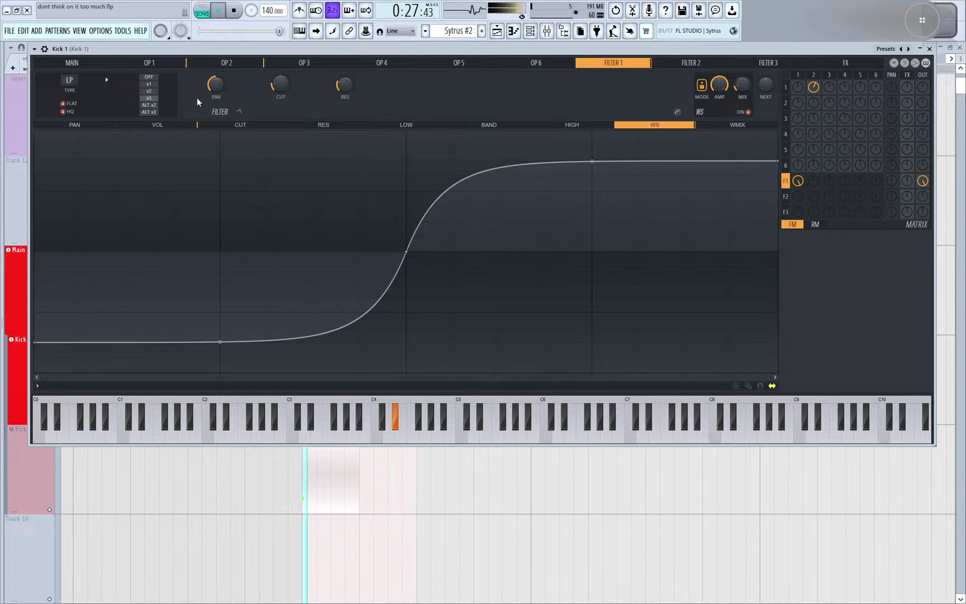
{"action": "left_click_drag", "start_coordinate": [346, 83], "coordinate": [347, 84]}
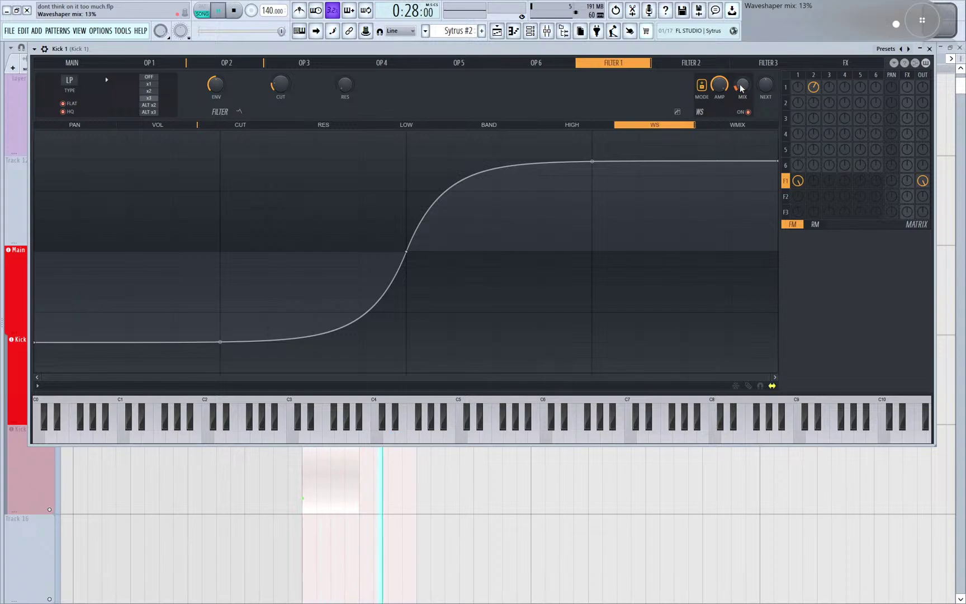
- Lower the waveshaper pre-amp to about 66% and compare both curve modes again, ending on the S-shaped one
{"action": "mouse_move", "coordinate": [722, 84]}
{"action": "left_mouse_down"}
{"action": "mouse_move", "coordinate": [721, 98]}
{"action": "mouse_move", "coordinate": [742, 75]}
{"action": "mouse_move", "coordinate": [720, 94]}
{"action": "left_mouse_up"}
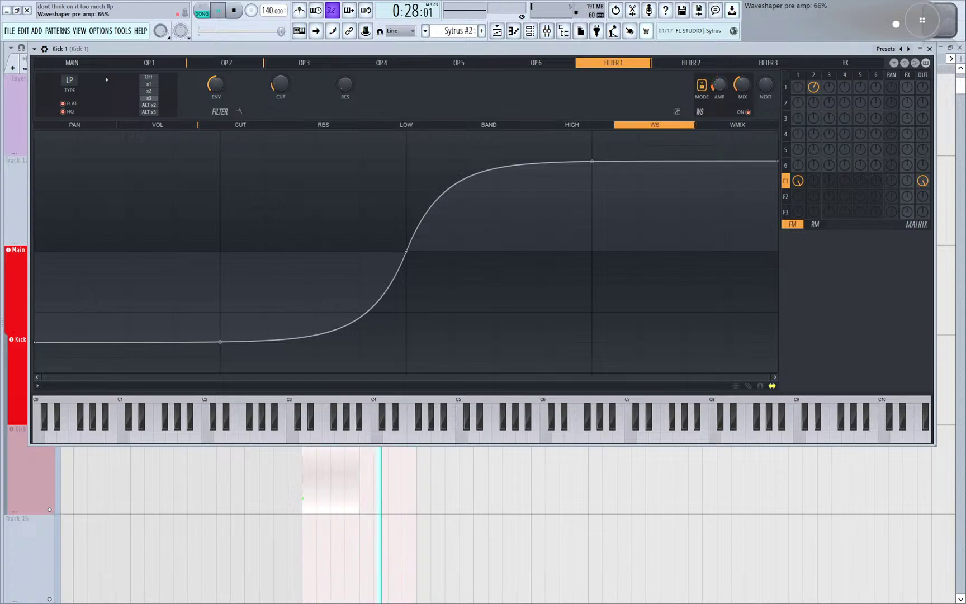
{"action": "left_click", "coordinate": [702, 85]}
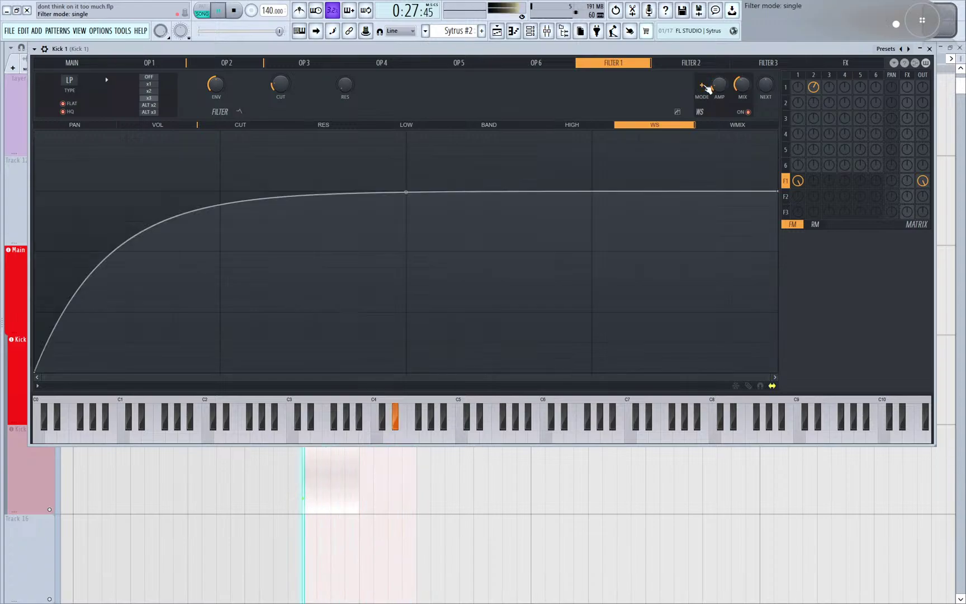
{"action": "left_click", "coordinate": [704, 86]}
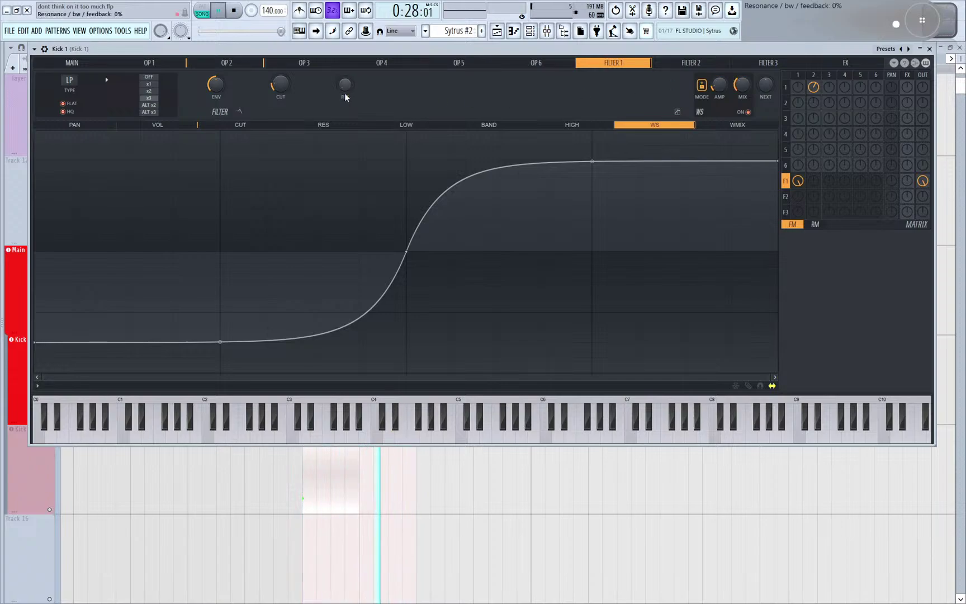
- Turn filter 1's envelope amount up to maximum, raise the resonance to about 64% and set the cutoff to 15%
{"action": "left_click_drag", "start_coordinate": [220, 86], "coordinate": [219, 64]}
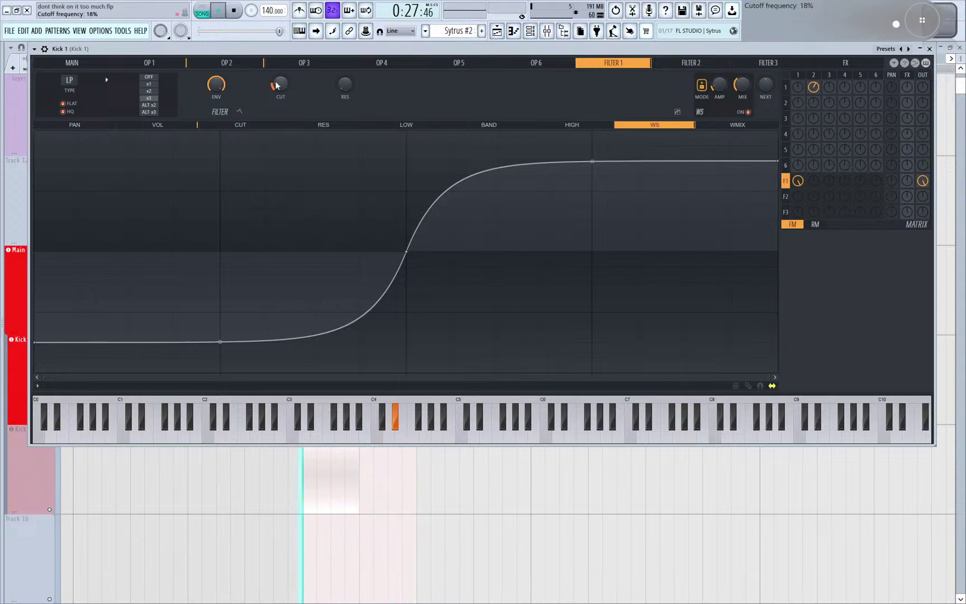
{"action": "left_click_drag", "start_coordinate": [345, 88], "coordinate": [344, 68]}
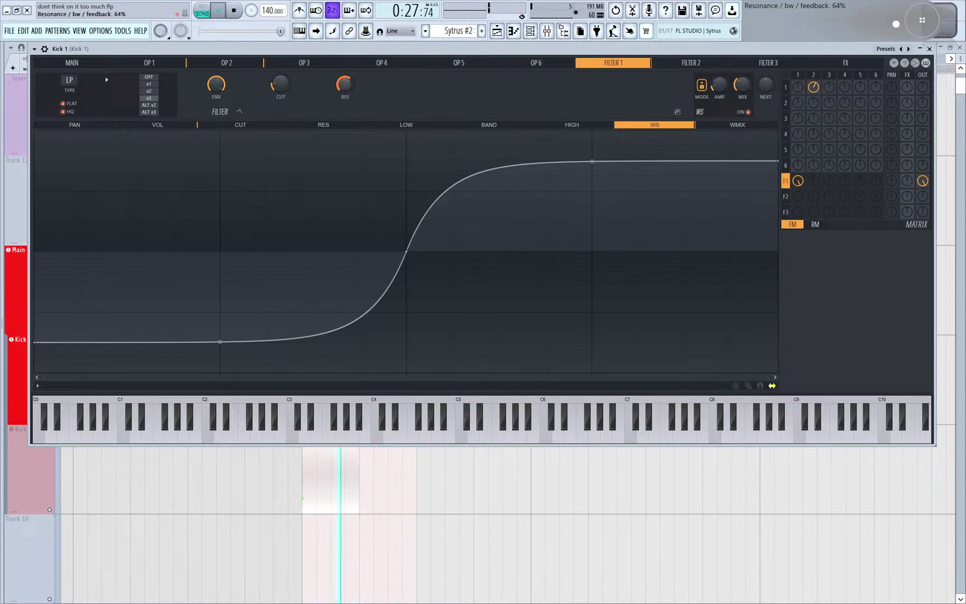
{"action": "left_click_drag", "start_coordinate": [281, 84], "coordinate": [282, 85]}
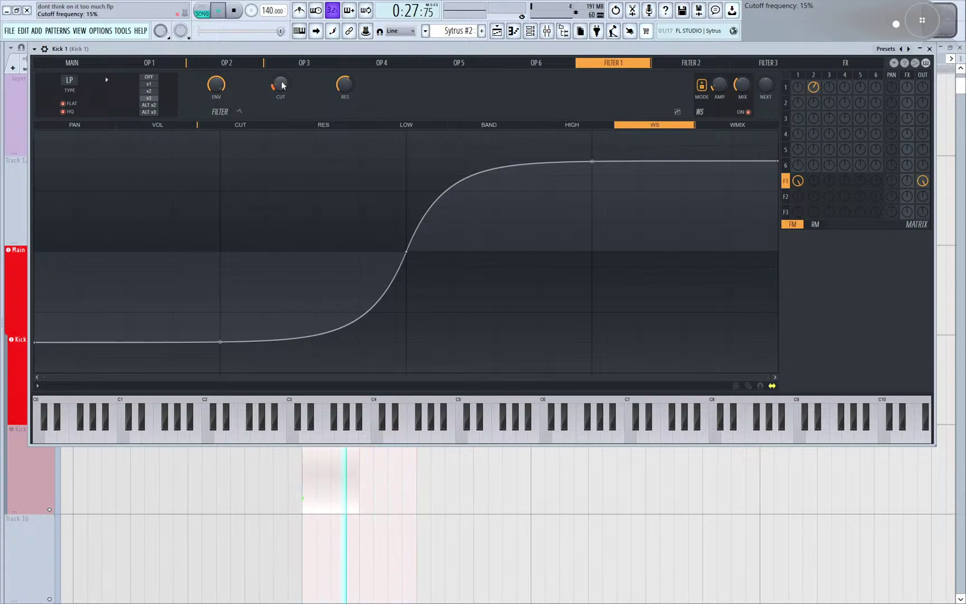
{"action": "key", "text": "space"}
- Try raising operator 1's frequency offset to about 2.5 Hz during playback
{"action": "left_click", "coordinate": [159, 63]}
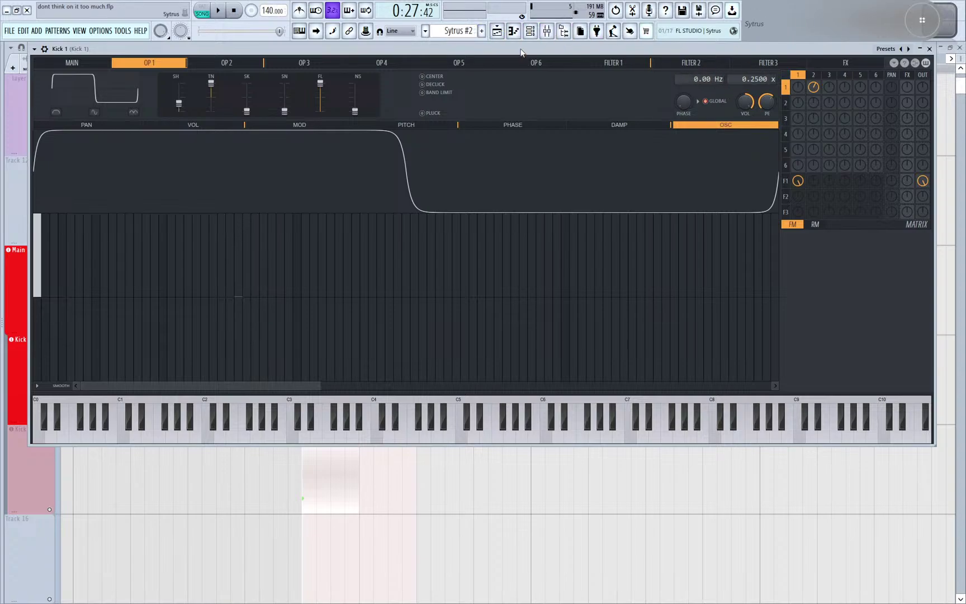
{"action": "left_click_drag", "start_coordinate": [521, 52], "coordinate": [498, 56]}
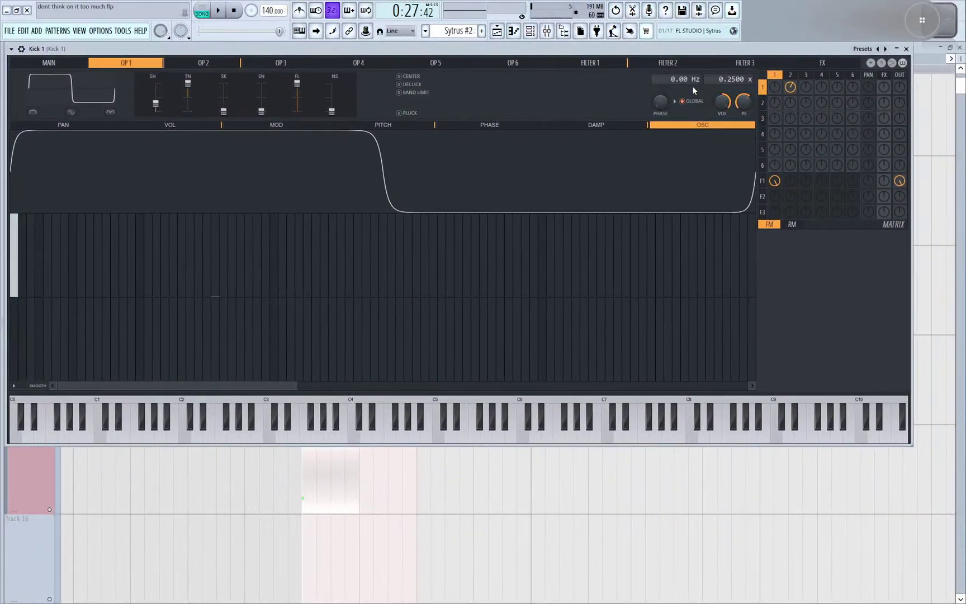
{"action": "scroll", "coordinate": [681, 80], "scroll_direction": "up", "scroll_amount": 5}
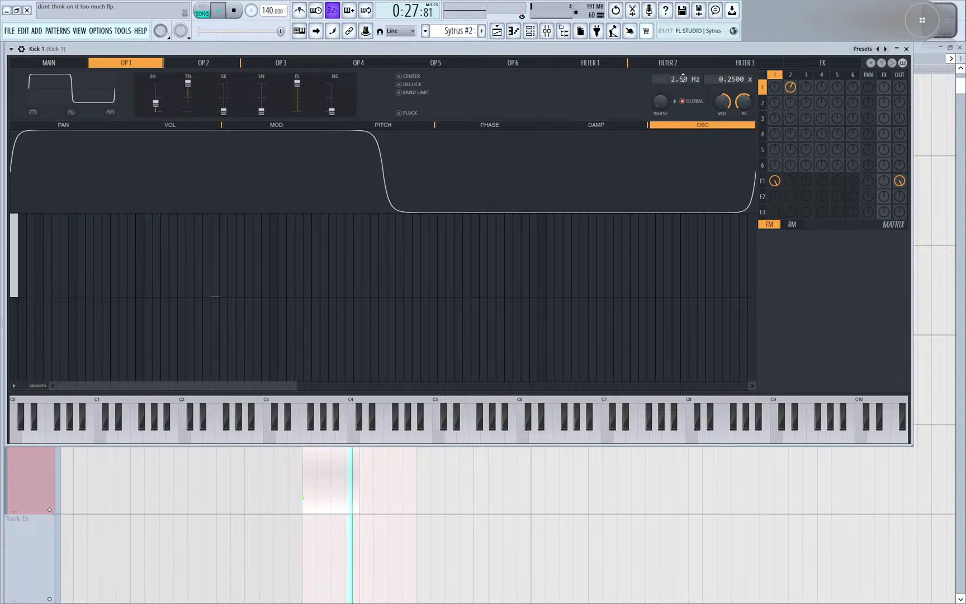
- Sweep operator 2's pitch envelope amount down to 0 cents and up to about 4229 cents, and adjust its starting phase to 1%
{"action": "left_click", "coordinate": [216, 64]}
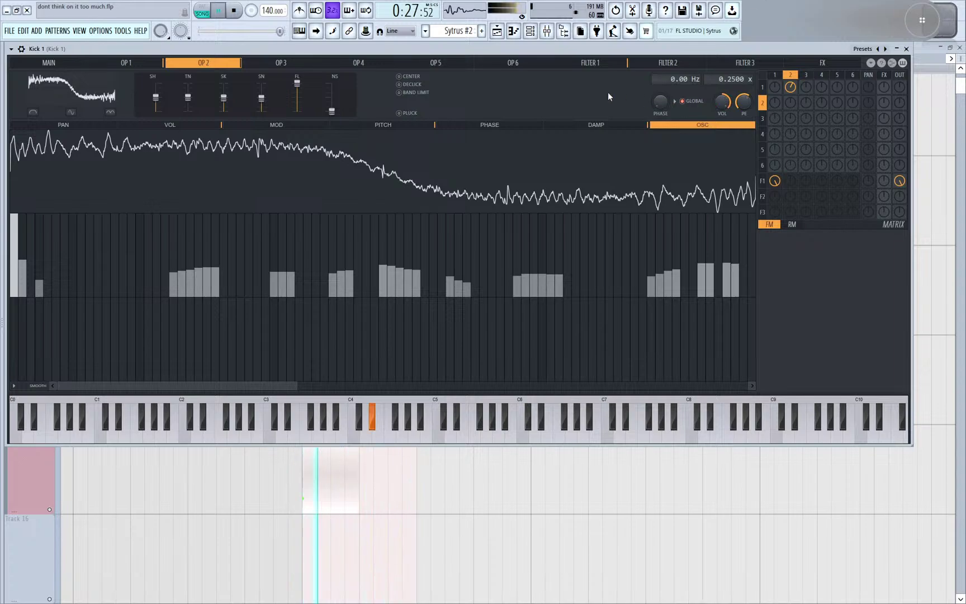
{"action": "mouse_move", "coordinate": [722, 101]}
{"action": "left_mouse_down"}
{"action": "mouse_move", "coordinate": [722, 151]}
{"action": "mouse_move", "coordinate": [721, 111]}
{"action": "left_mouse_up"}
{"action": "scroll", "coordinate": [742, 102], "scroll_direction": "down", "scroll_amount": 10}
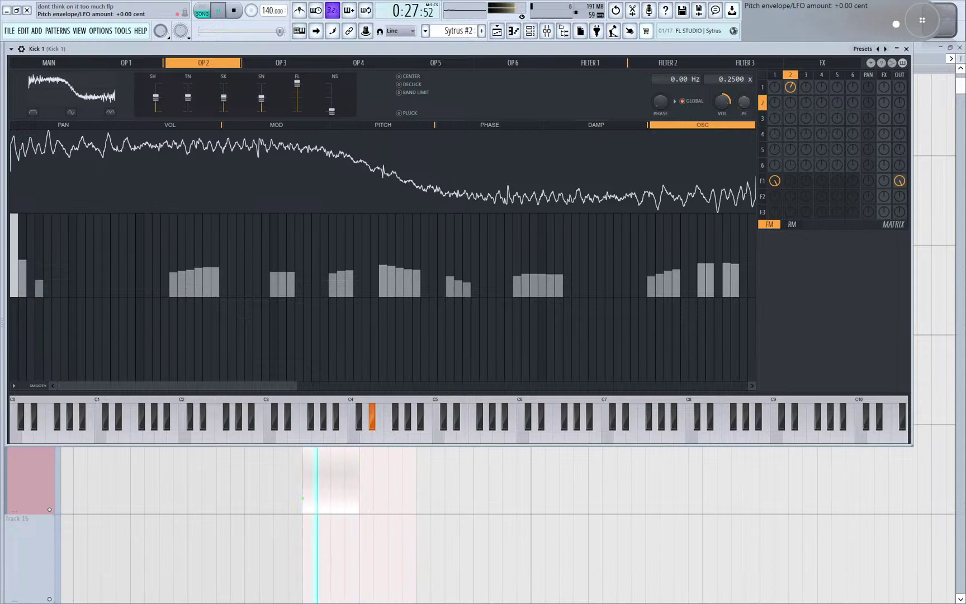
{"action": "scroll", "coordinate": [744, 101], "scroll_direction": "up", "scroll_amount": 6}
{"action": "scroll", "coordinate": [743, 101], "scroll_direction": "up", "scroll_amount": 10}
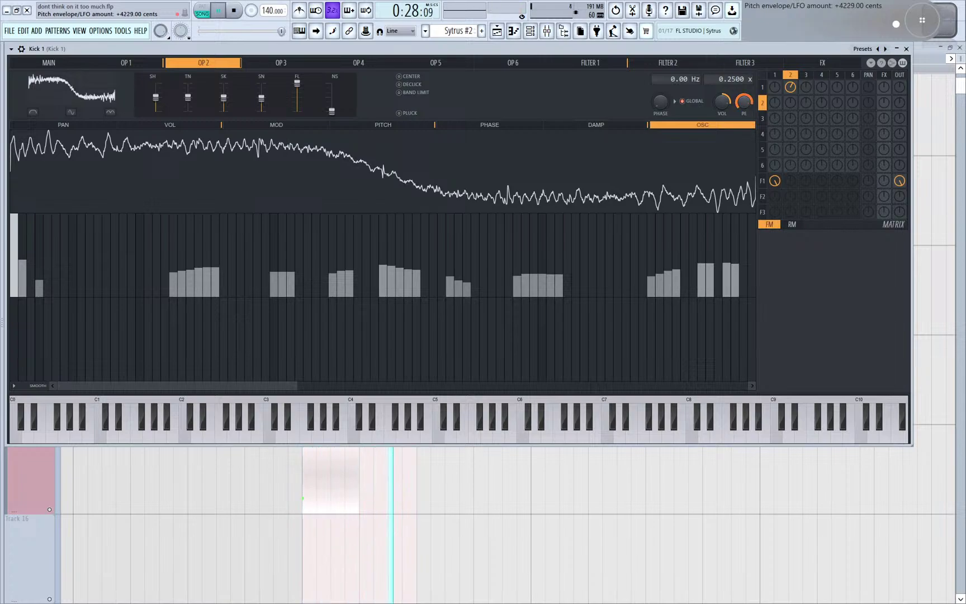
{"action": "left_click_drag", "start_coordinate": [660, 101], "coordinate": [660, 139]}
{"action": "left_click", "coordinate": [684, 102]}
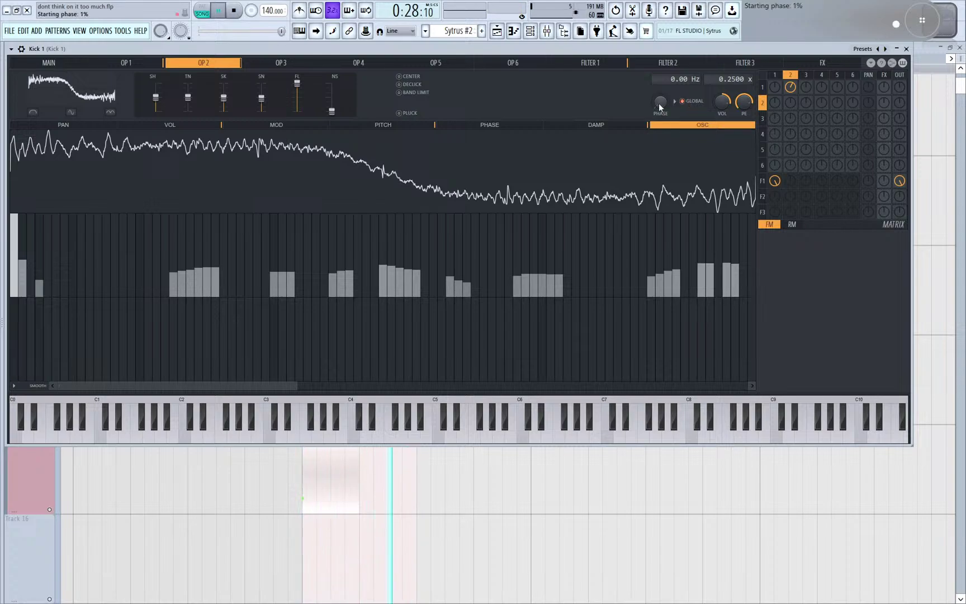
- Lower operator 1's frequency offset to about -5 Hz during playback, then stop and open operator 2
{"action": "left_click", "coordinate": [137, 62]}
{"action": "left_click_drag", "start_coordinate": [677, 80], "coordinate": [681, 96]}
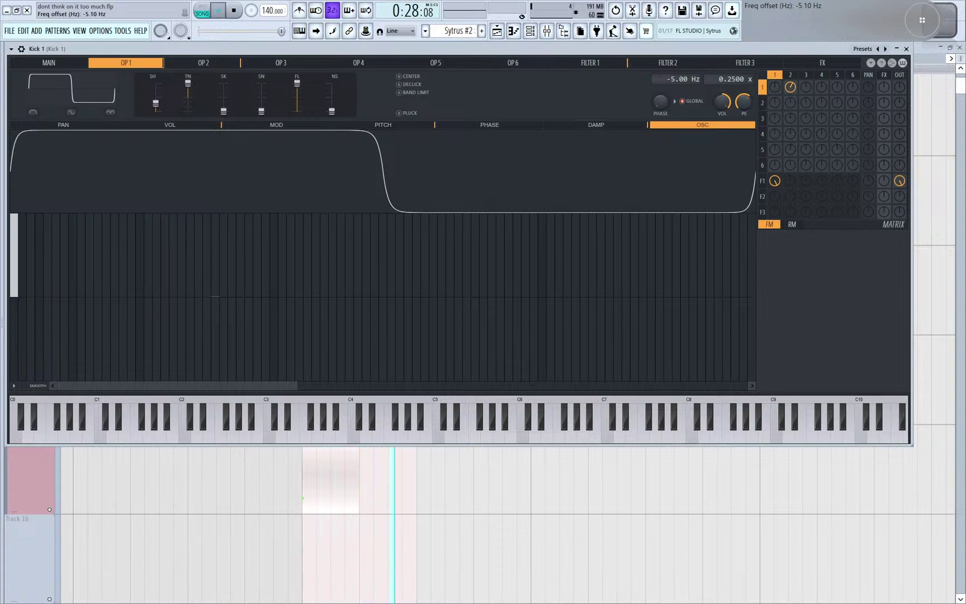
{"action": "key", "text": "space"}
{"action": "left_click", "coordinate": [191, 64]}
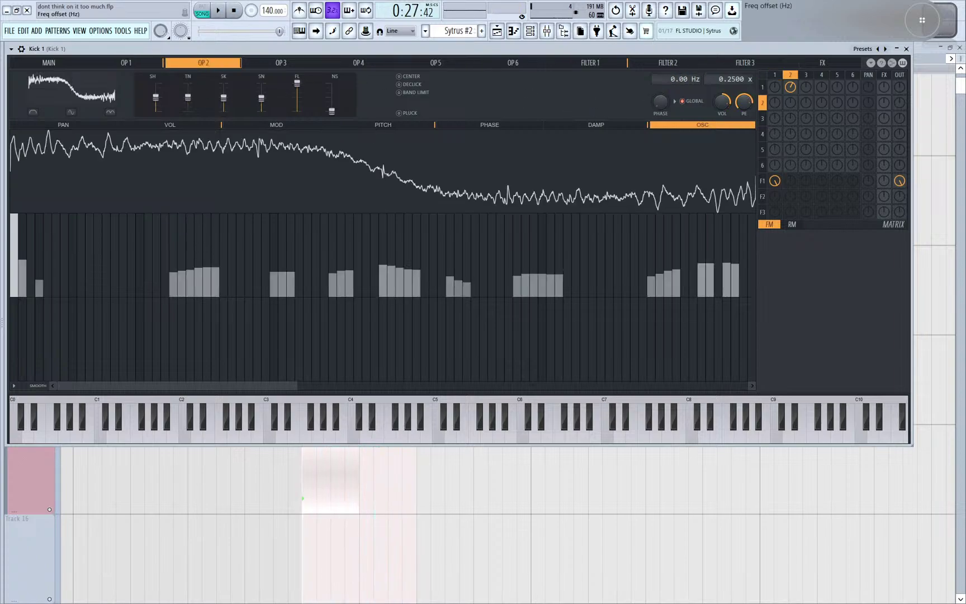
- Set operator 2's frequency offset to 5 Hz during playback and try its volume at -100%
{"action": "key", "text": "space"}
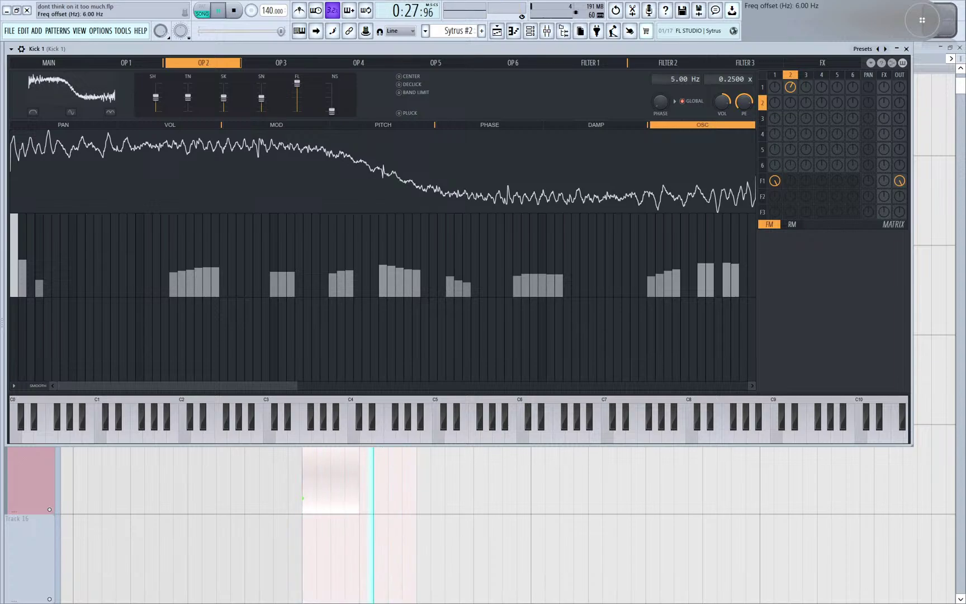
{"action": "scroll", "coordinate": [673, 78], "scroll_direction": "up", "scroll_amount": 4}
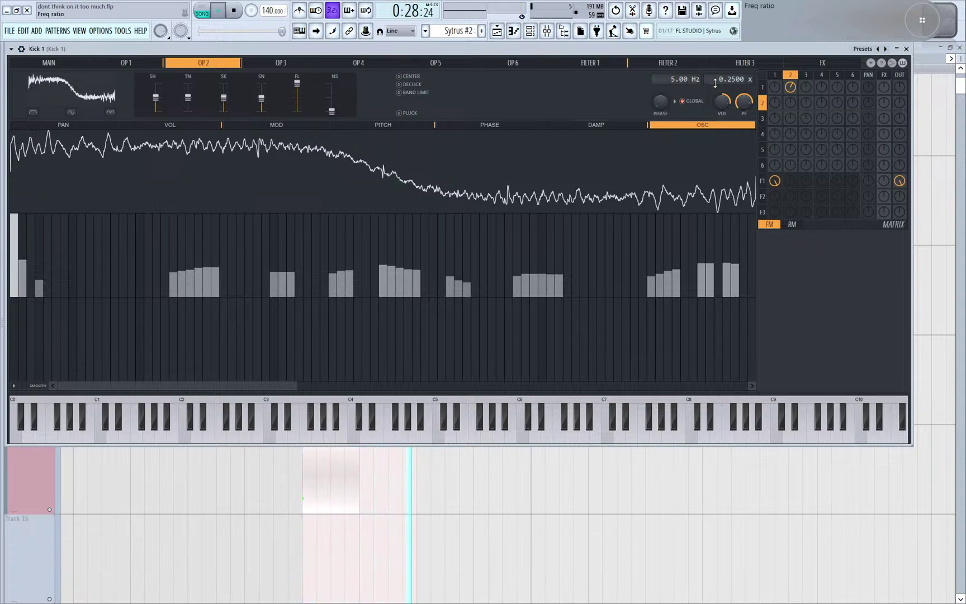
{"action": "mouse_move", "coordinate": [722, 100]}
{"action": "left_mouse_down"}
{"action": "mouse_move", "coordinate": [723, 78]}
{"action": "mouse_move", "coordinate": [725, 102]}
{"action": "left_mouse_up"}
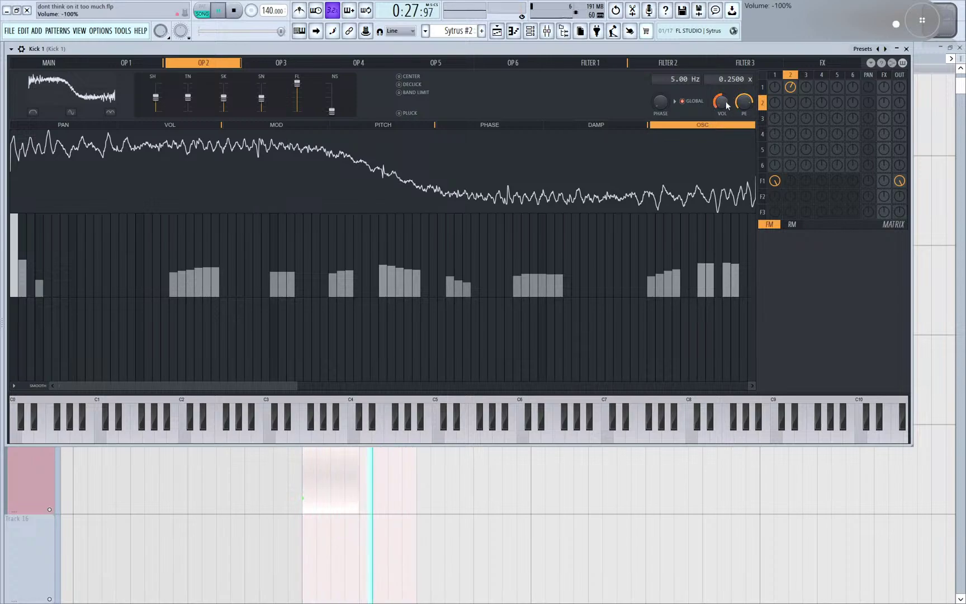
- Adjust operator 2's modulation of operator 1 around 23%, lower operator 2's pitch envelope amount and set its volume to about 75%
{"action": "mouse_move", "coordinate": [790, 86]}
{"action": "left_mouse_down"}
{"action": "mouse_move", "coordinate": [790, 95]}
{"action": "mouse_move", "coordinate": [793, 75]}
{"action": "mouse_move", "coordinate": [780, 89]}
{"action": "left_mouse_up"}
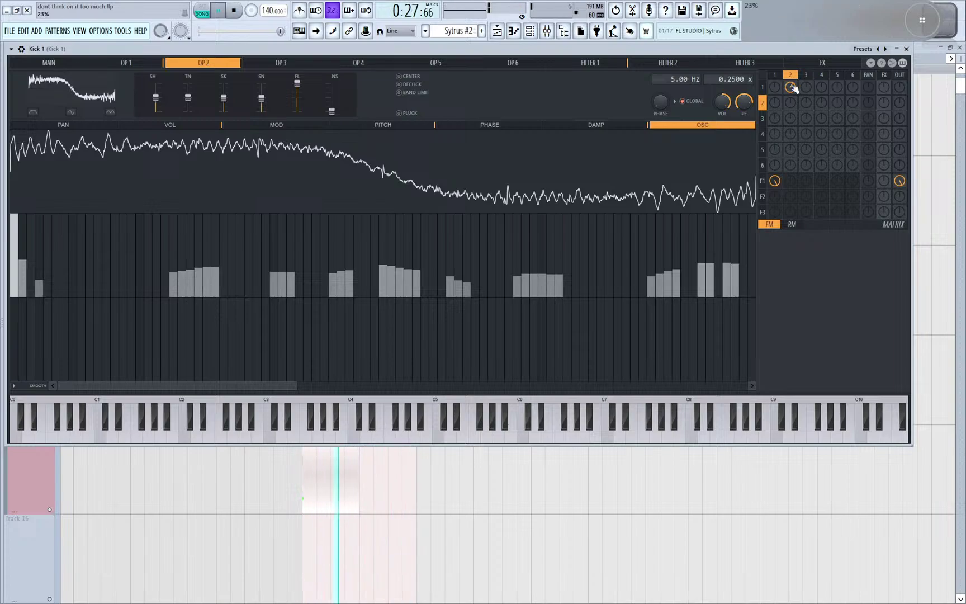
{"action": "left_click_drag", "start_coordinate": [748, 104], "coordinate": [723, 108]}
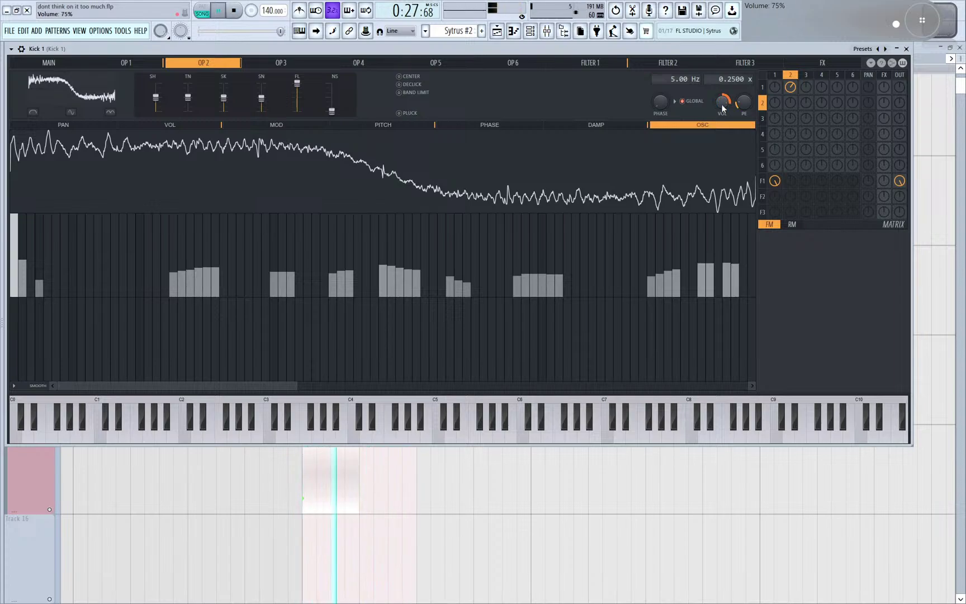
{"action": "key", "text": "space"}
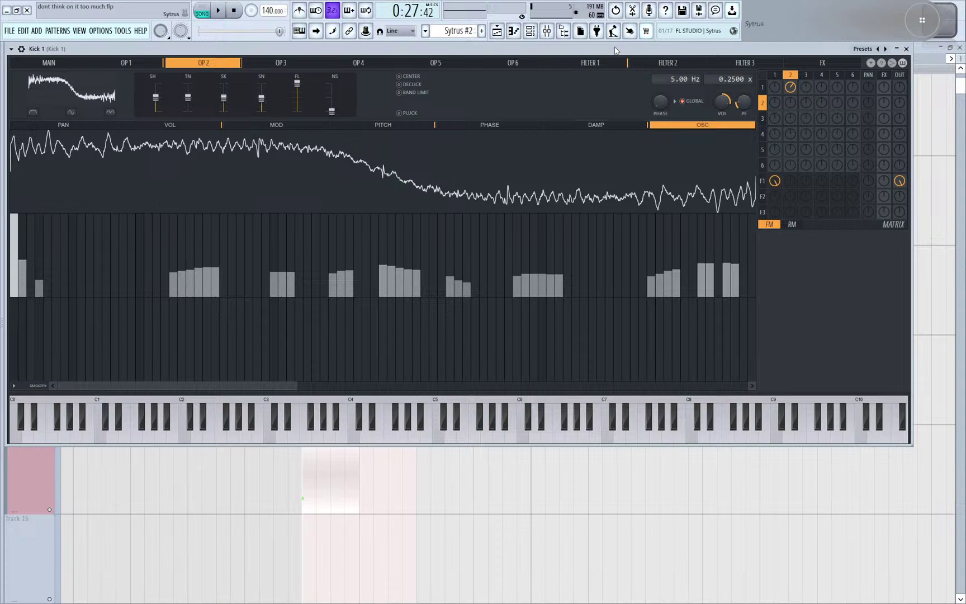
- Narrow the Kick 1 window, compare filter 1's triple mode with alternate triple / penta during playback, and keep alternate triple / penta
{"action": "left_click_drag", "start_coordinate": [615, 50], "coordinate": [637, 59]}
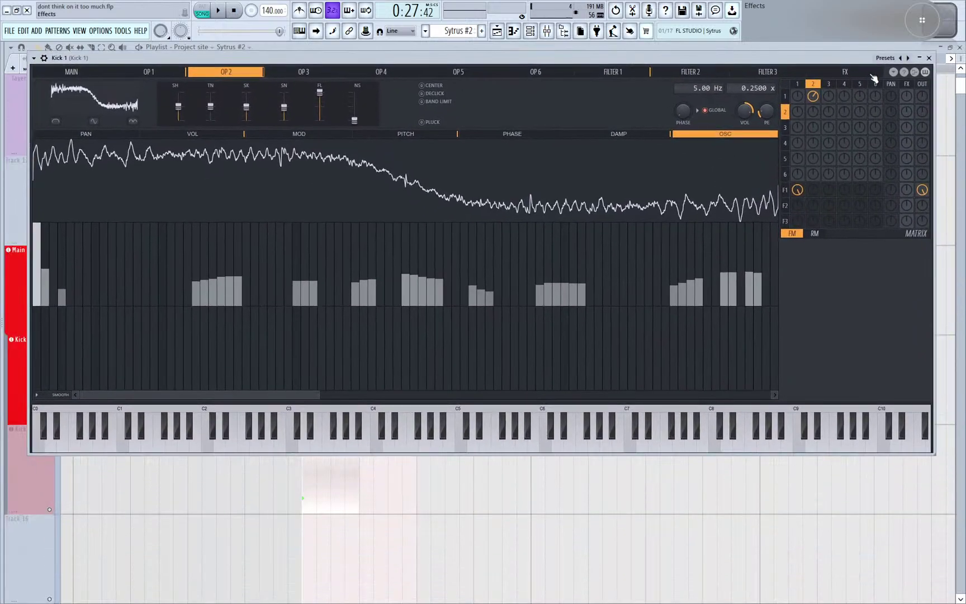
{"action": "left_click_drag", "start_coordinate": [933, 71], "coordinate": [893, 71]}
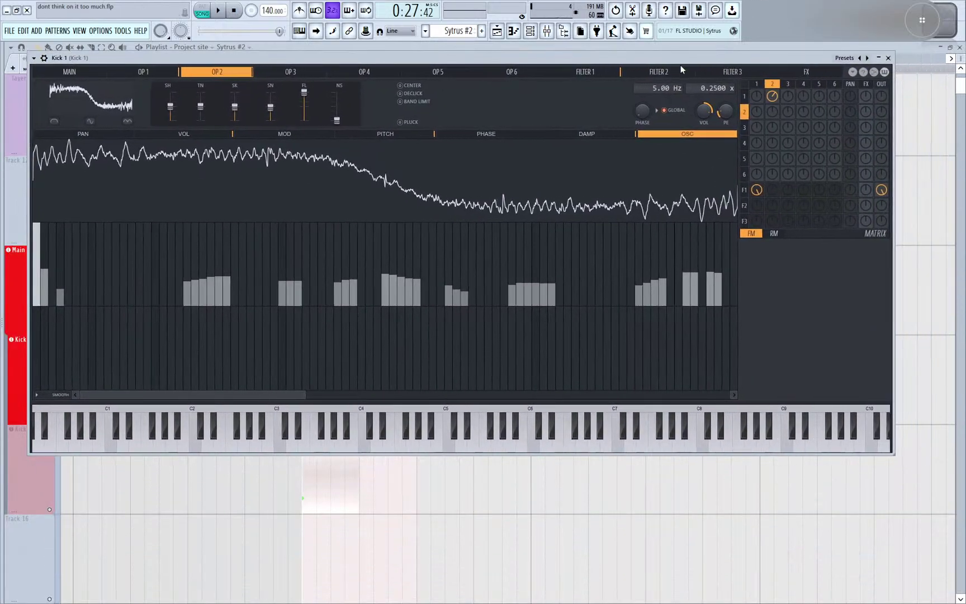
{"action": "left_click", "coordinate": [591, 71]}
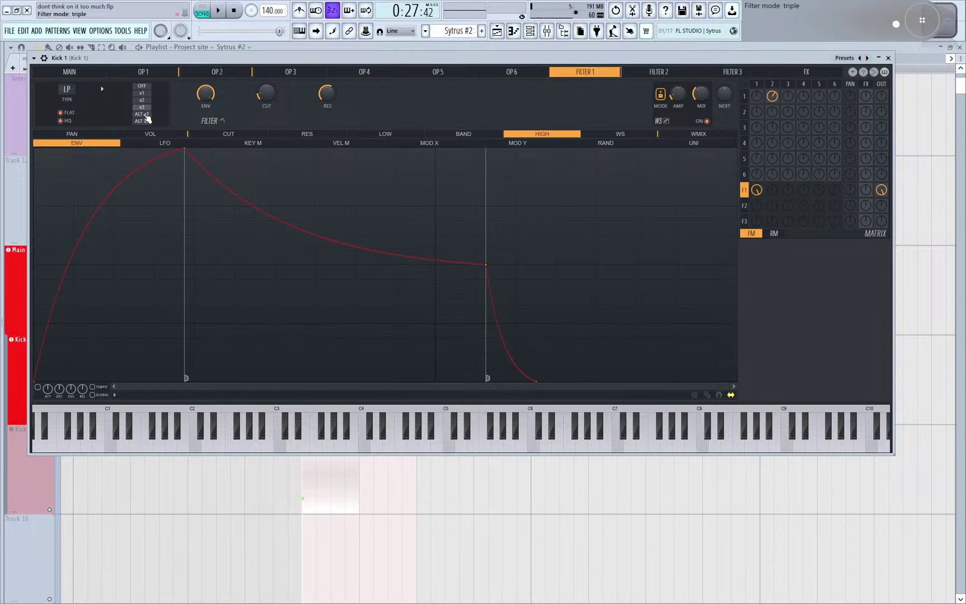
{"action": "left_click", "coordinate": [149, 119]}
{"action": "key", "text": "space"}
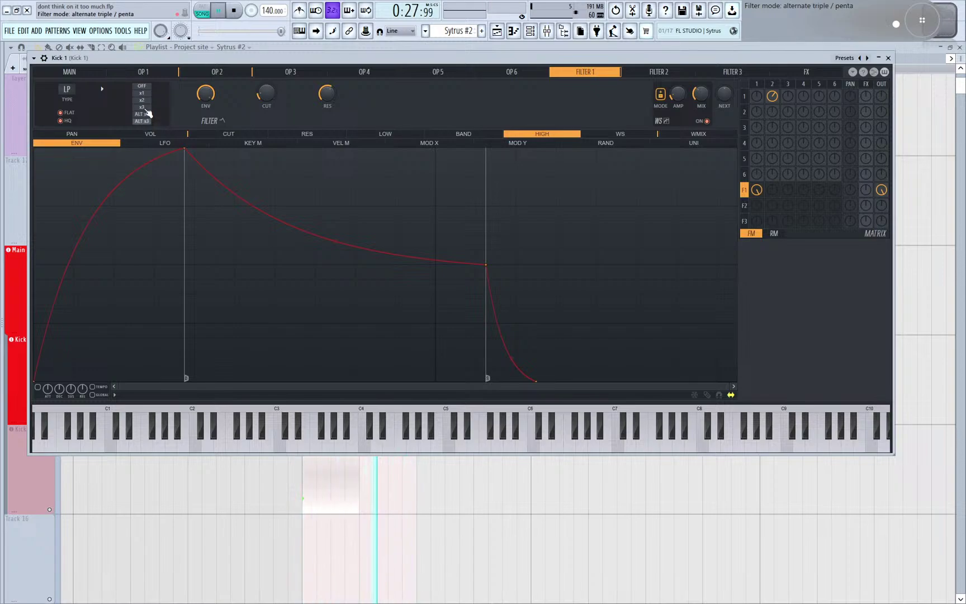
{"action": "left_click", "coordinate": [146, 106]}
{"action": "left_click", "coordinate": [146, 120]}
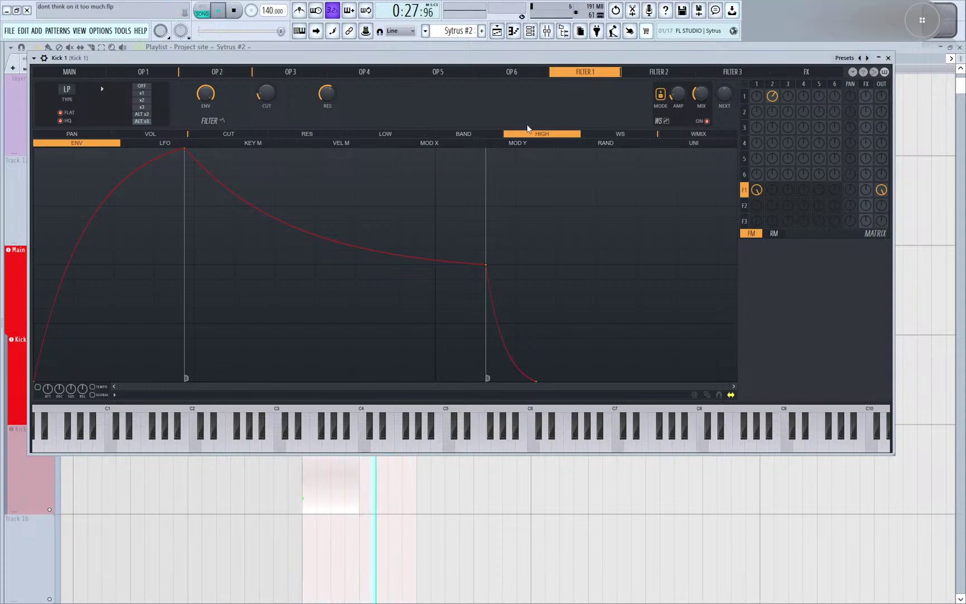
- Turn filter 1's resonance down to minimum and sweep its cutoff up to about 32% and back down
{"action": "left_click_drag", "start_coordinate": [328, 93], "coordinate": [327, 115]}
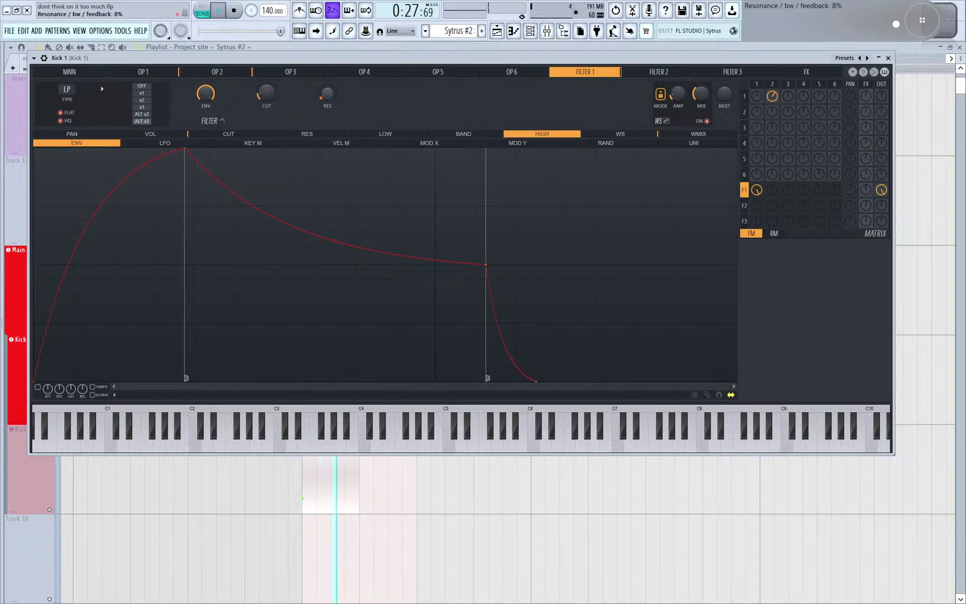
{"action": "left_click_drag", "start_coordinate": [265, 92], "coordinate": [266, 91]}
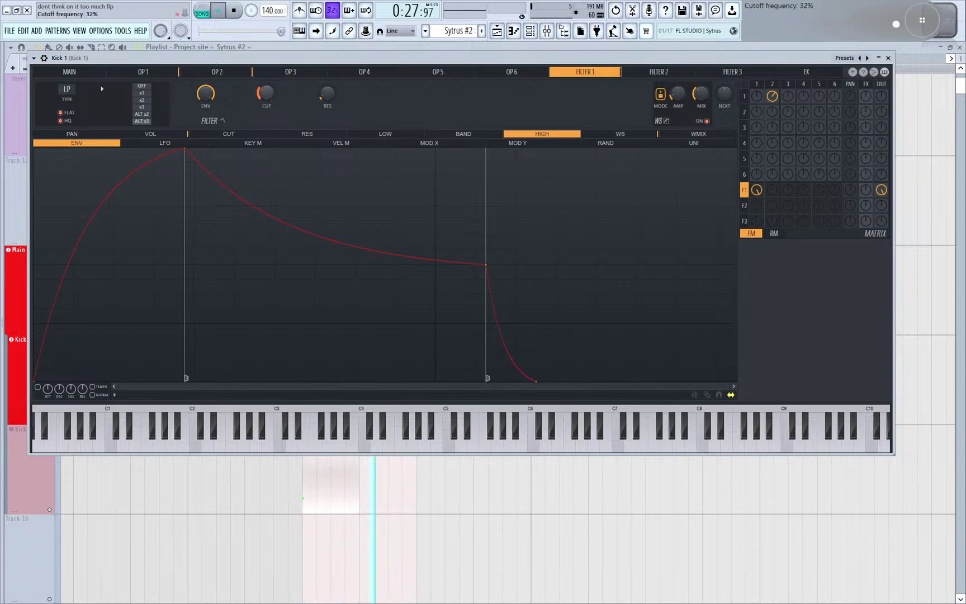
{"action": "left_click_drag", "start_coordinate": [328, 93], "coordinate": [328, 95]}
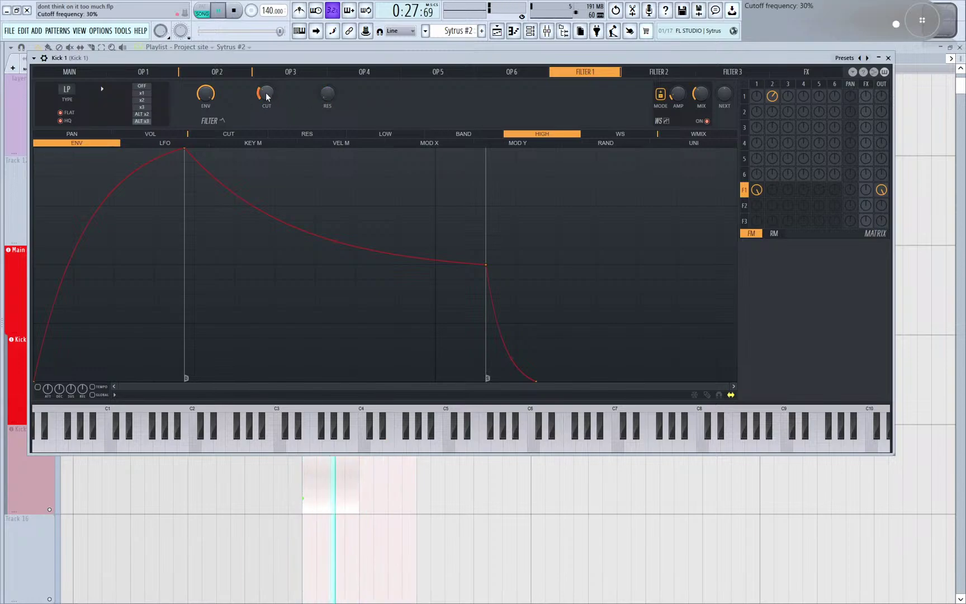
{"action": "left_click_drag", "start_coordinate": [266, 92], "coordinate": [266, 96]}
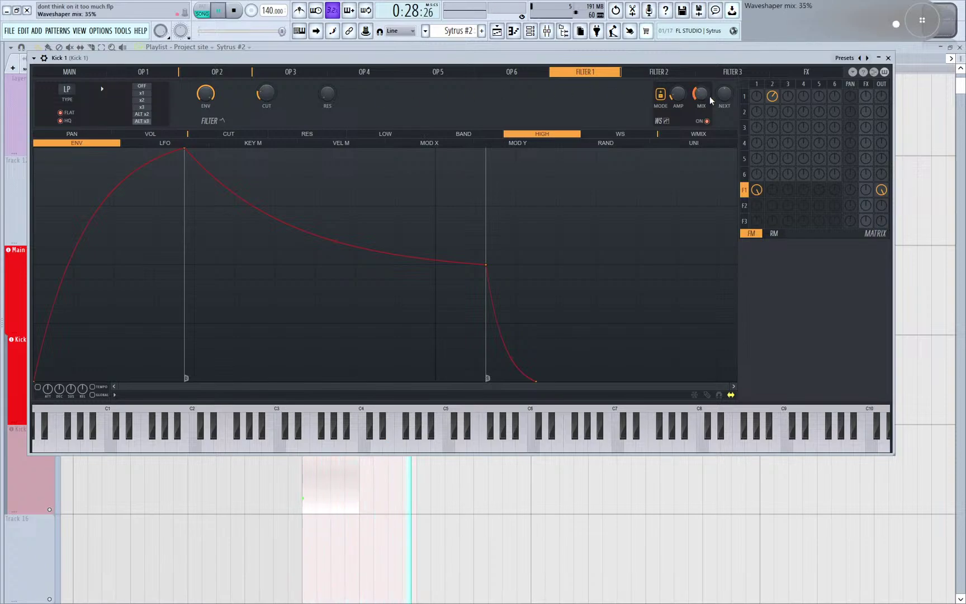
- Switch filter 1's waveshaper mode, raise its pre amp to about 101% and lower its mix to about 17%
{"action": "left_click_drag", "start_coordinate": [705, 101], "coordinate": [678, 87]}
{"action": "left_click", "coordinate": [661, 96]}
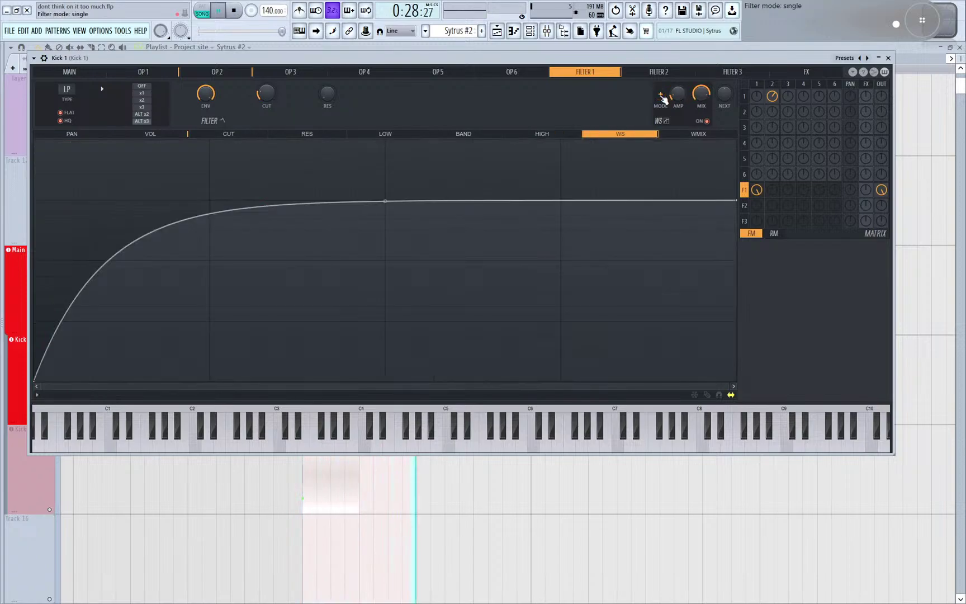
{"action": "left_click_drag", "start_coordinate": [702, 94], "coordinate": [702, 95]}
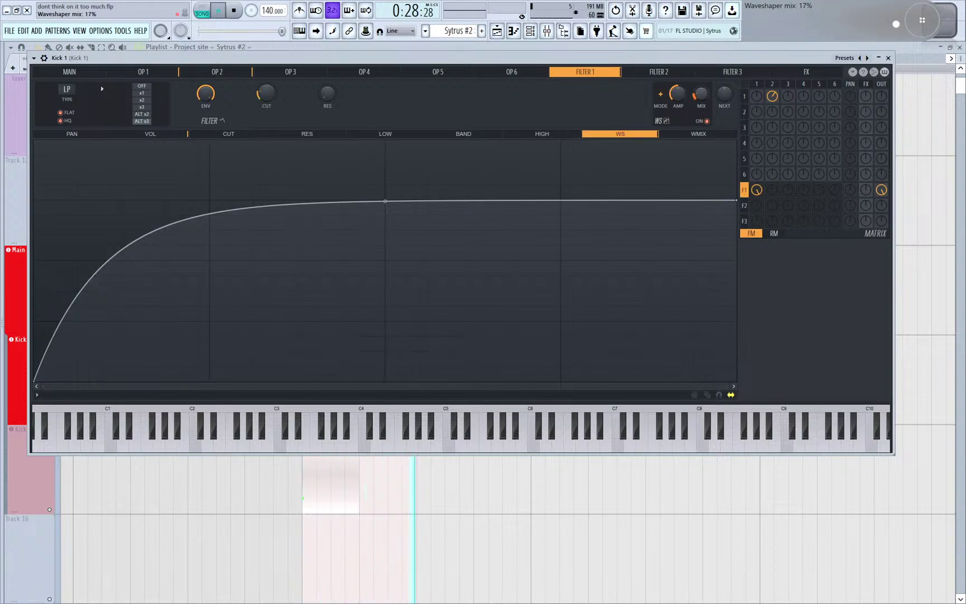
{"action": "left_click_drag", "start_coordinate": [702, 94], "coordinate": [702, 95]}
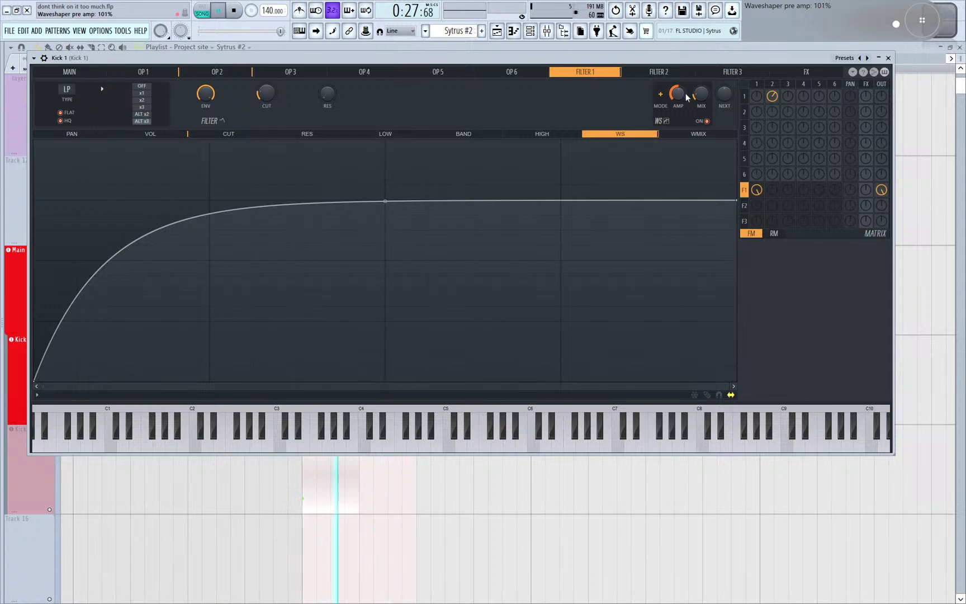
{"action": "key", "text": "space"}
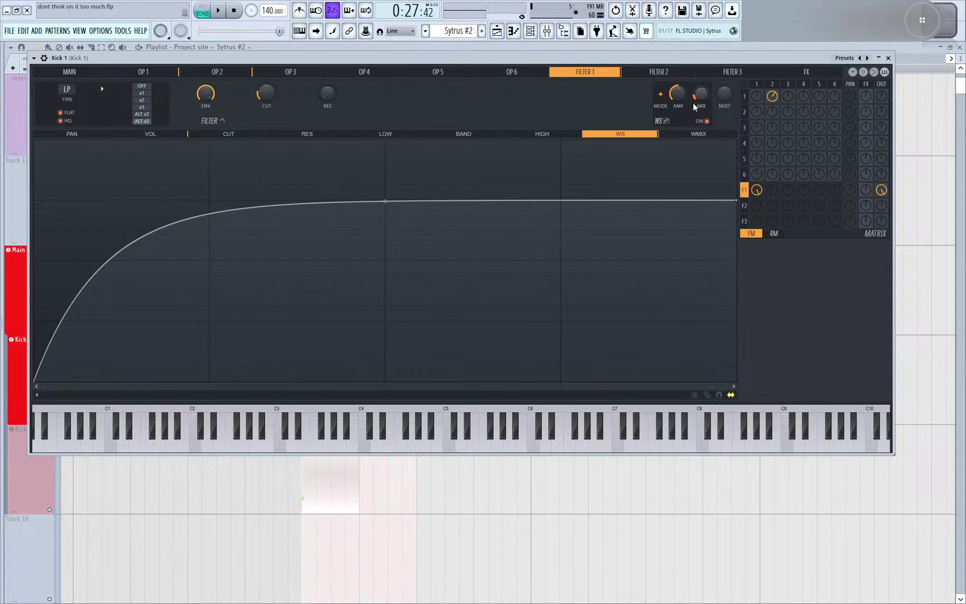
- Show Kick 1's channel settings, switch Wave Candy to Meter mode and reshape it into a tall, narrow display
{"action": "left_click", "coordinate": [43, 58]}
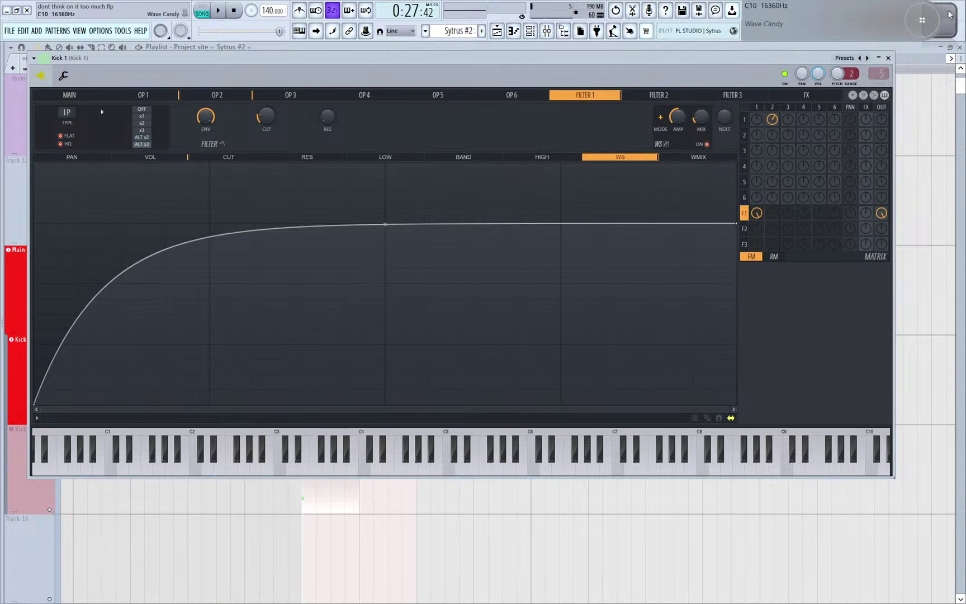
{"action": "right_click", "coordinate": [861, 99]}
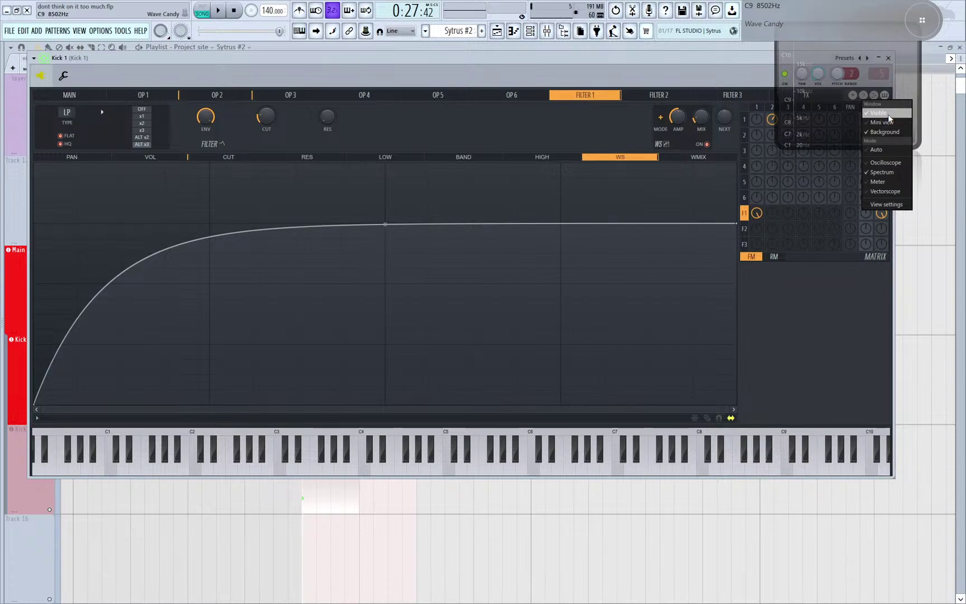
{"action": "left_click", "coordinate": [884, 182]}
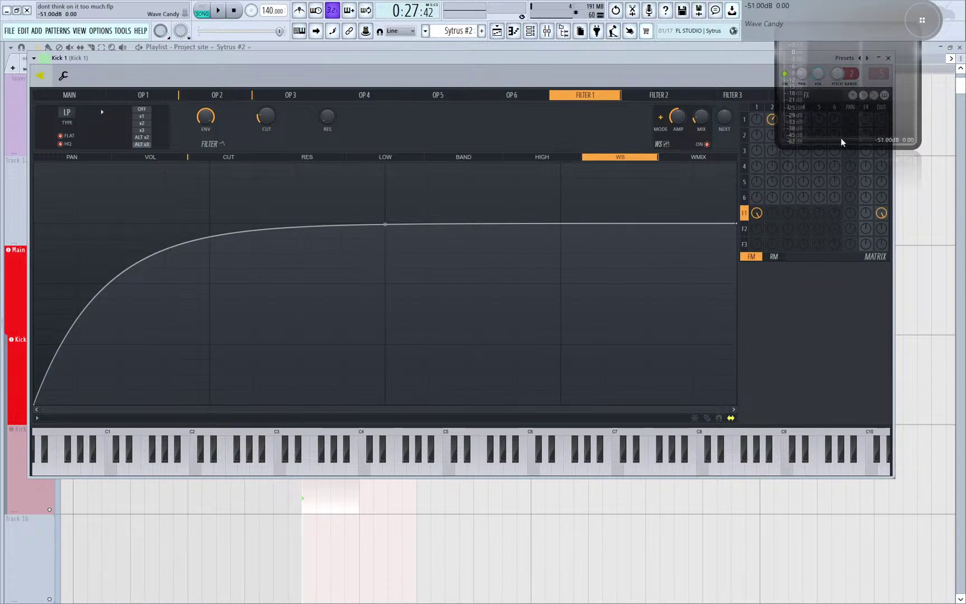
{"action": "left_click_drag", "start_coordinate": [846, 144], "coordinate": [846, 416]}
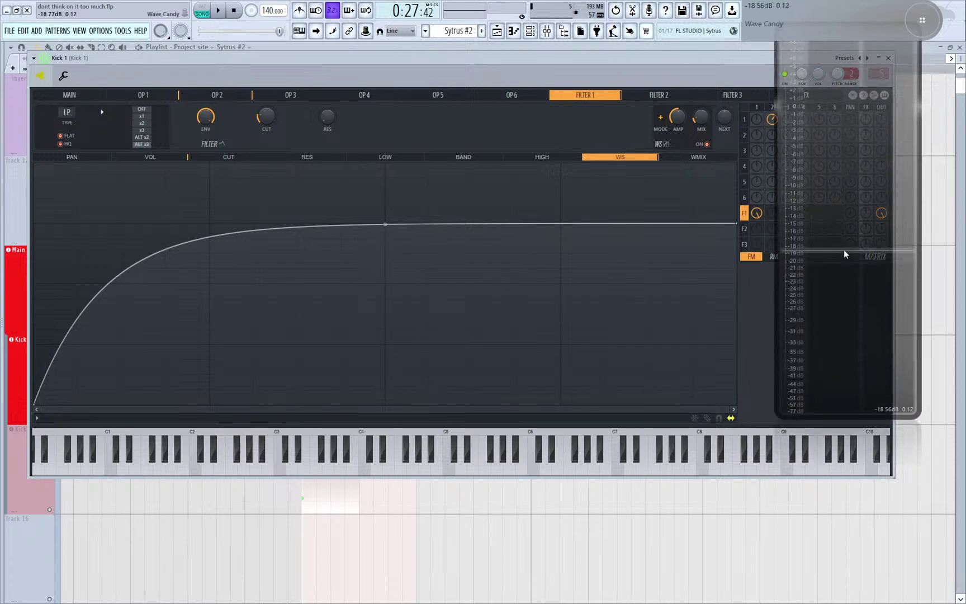
{"action": "left_click_drag", "start_coordinate": [779, 187], "coordinate": [852, 188]}
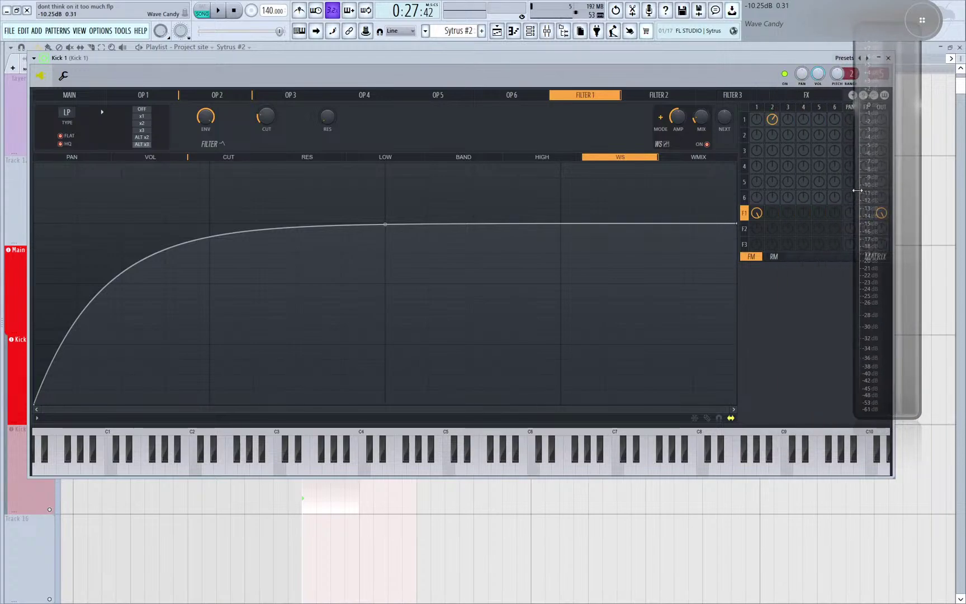
- Reposition and resize the Wave Candy meter, check the kick's level during playback, and dismiss the meter
{"action": "left_click_drag", "start_coordinate": [891, 46], "coordinate": [918, 87]}
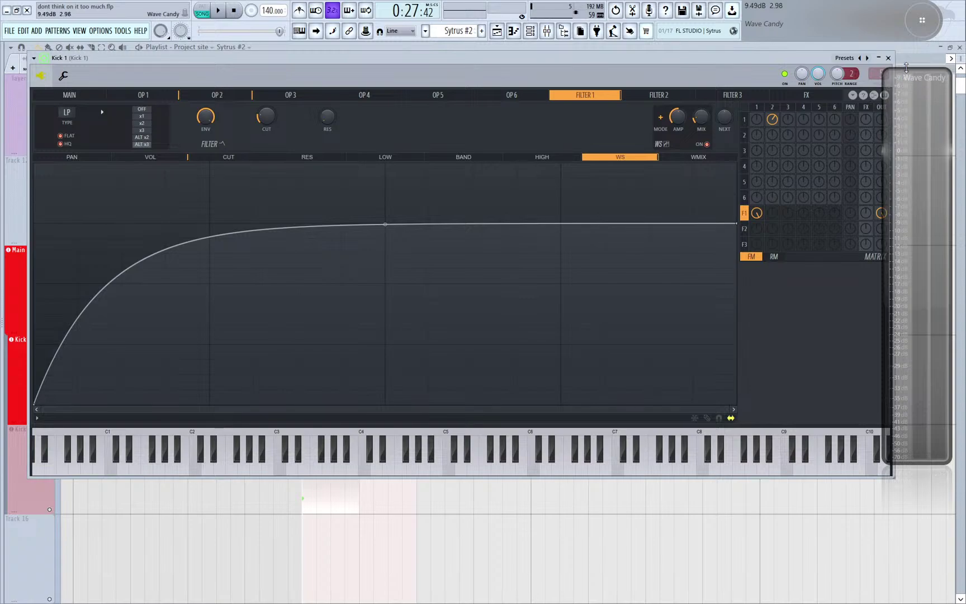
{"action": "left_click_drag", "start_coordinate": [917, 68], "coordinate": [905, 165]}
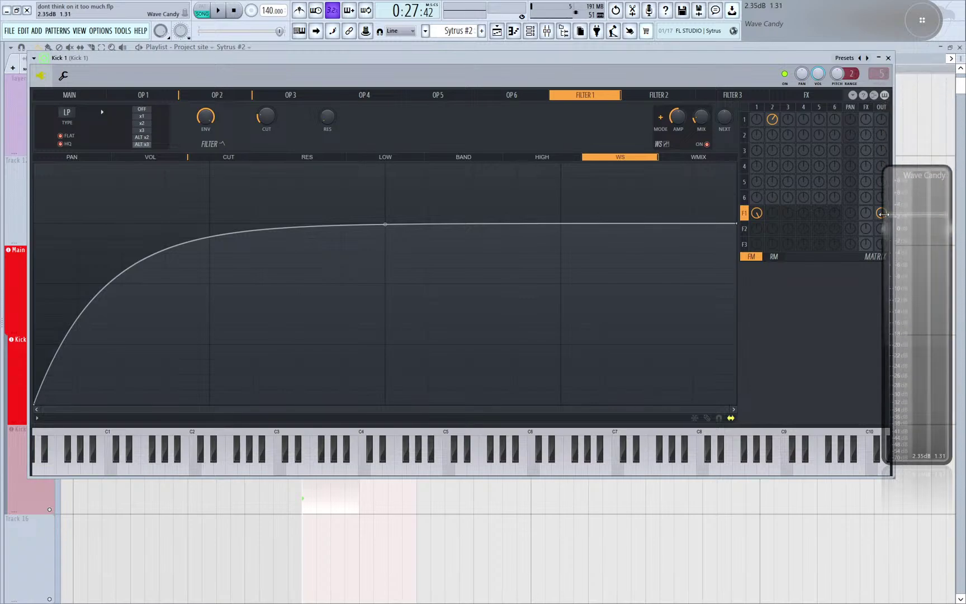
{"action": "left_click_drag", "start_coordinate": [882, 213], "coordinate": [825, 208]}
{"action": "key", "text": "space"}
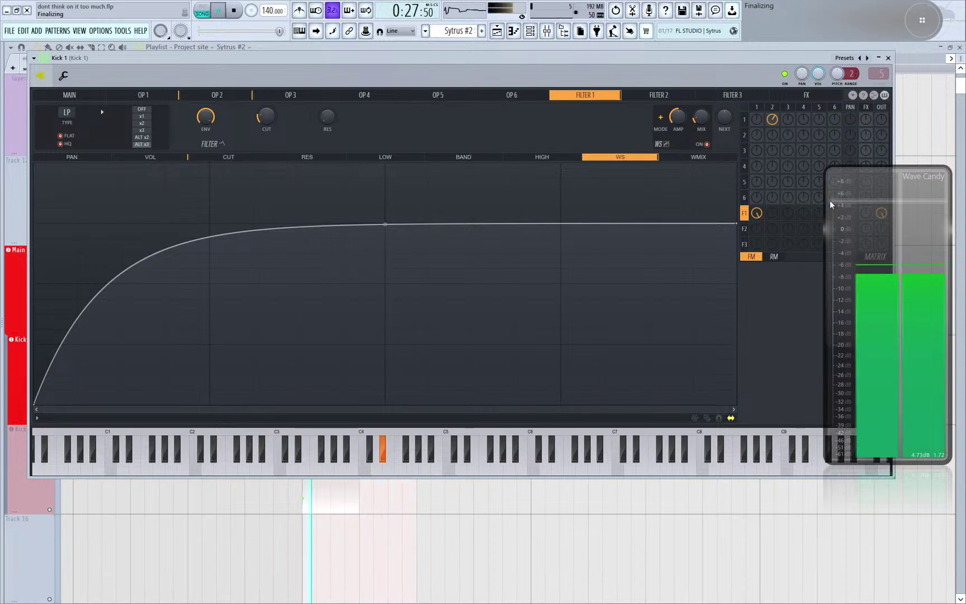
{"action": "key", "text": "space"}
{"action": "left_click", "coordinate": [935, 182]}
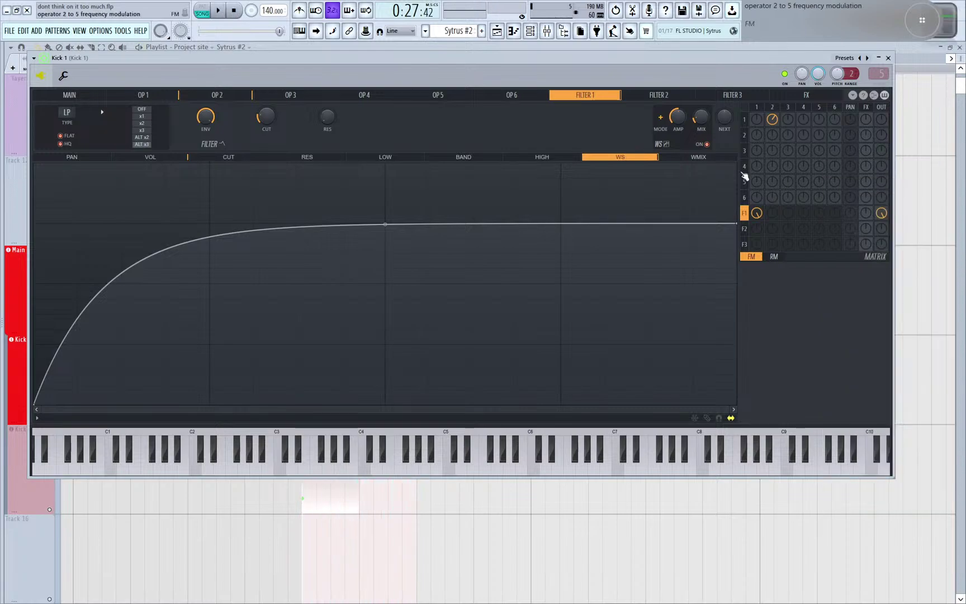
- Move the Kick 1 window lower, select operator 3 and change its oscillator shape to a square wave
{"action": "left_click_drag", "start_coordinate": [366, 63], "coordinate": [356, 112]}
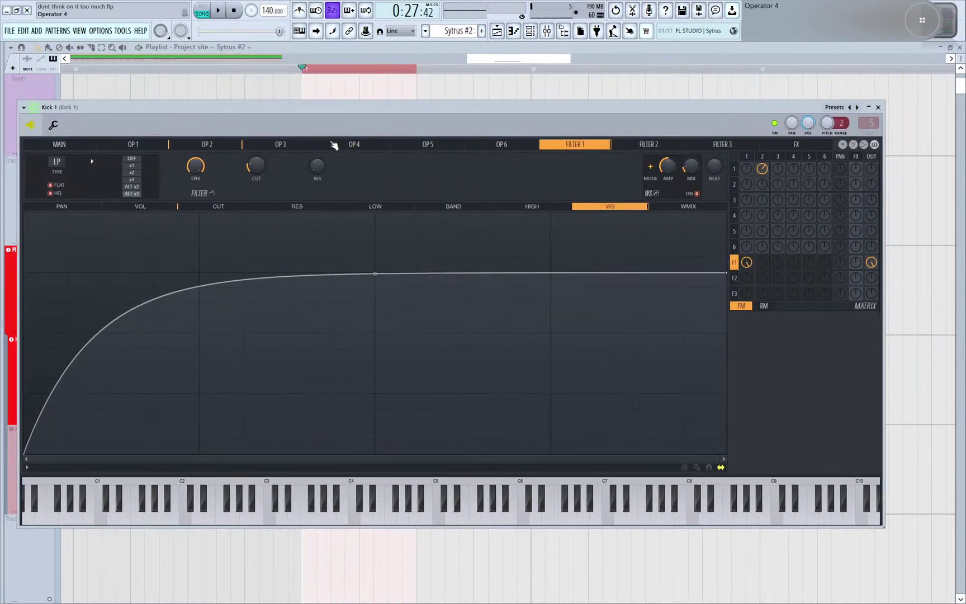
{"action": "left_click", "coordinate": [335, 146]}
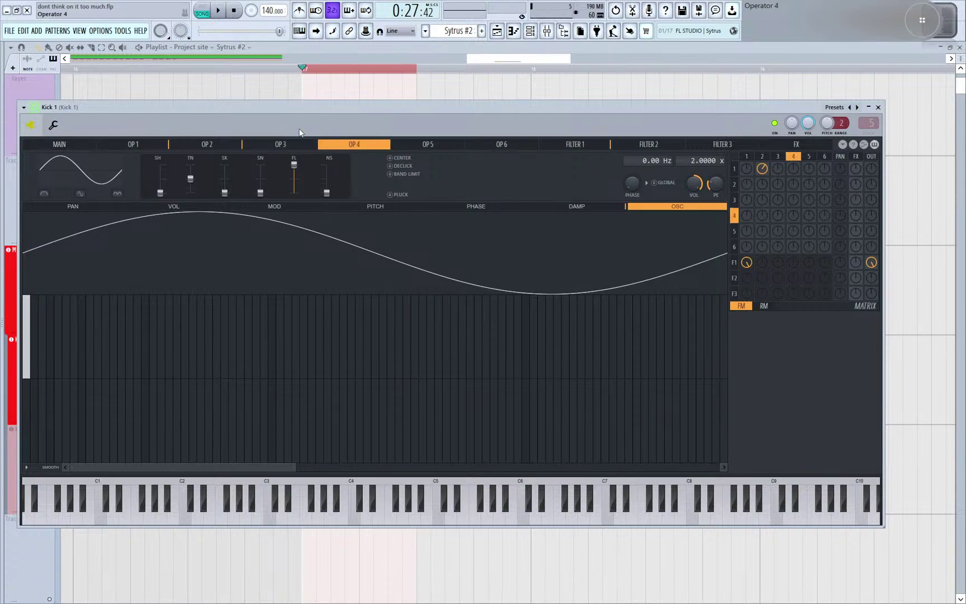
{"action": "left_click", "coordinate": [285, 145]}
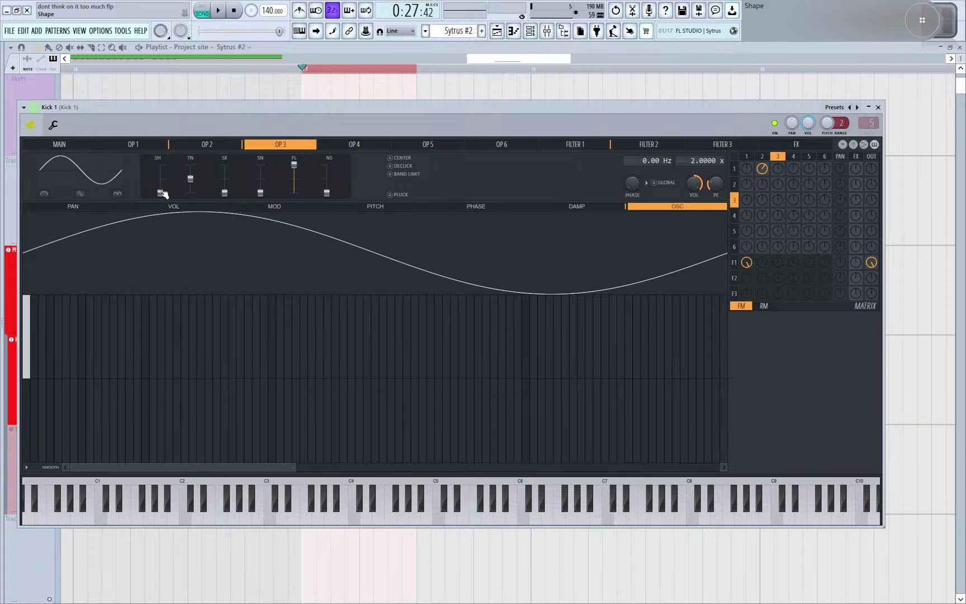
{"action": "left_click_drag", "start_coordinate": [162, 194], "coordinate": [160, 171]}
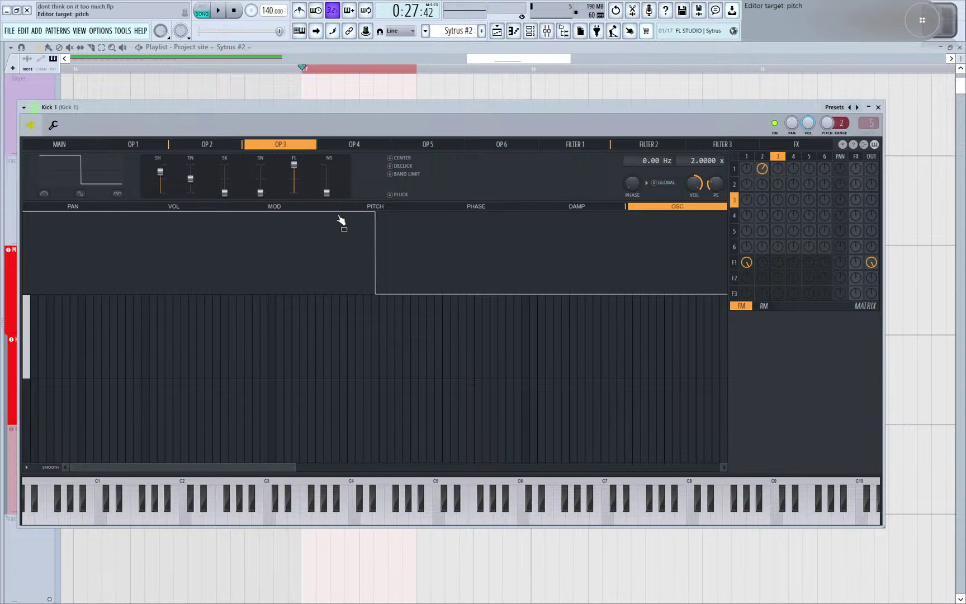
- Draw scattered groups of low-magnitude harmonics across operator 3's full harmonic range and hide the channel settings
{"action": "left_click_drag", "start_coordinate": [293, 469], "coordinate": [722, 468]}
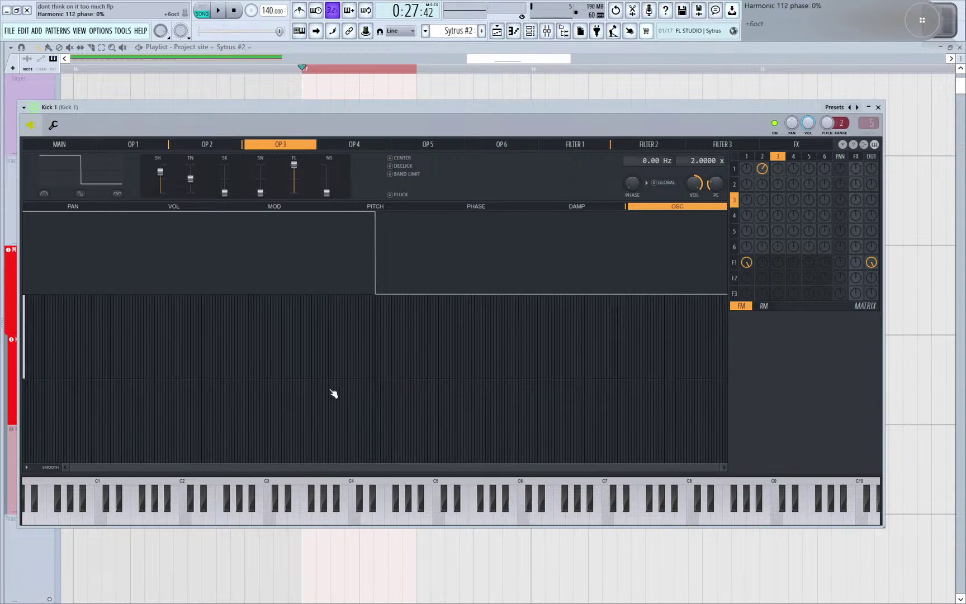
{"action": "left_click_drag", "start_coordinate": [262, 369], "coordinate": [688, 366]}
{"action": "mouse_move", "coordinate": [145, 363]}
{"action": "left_mouse_down"}
{"action": "mouse_move", "coordinate": [182, 382]}
{"action": "mouse_move", "coordinate": [286, 373]}
{"action": "left_mouse_up"}
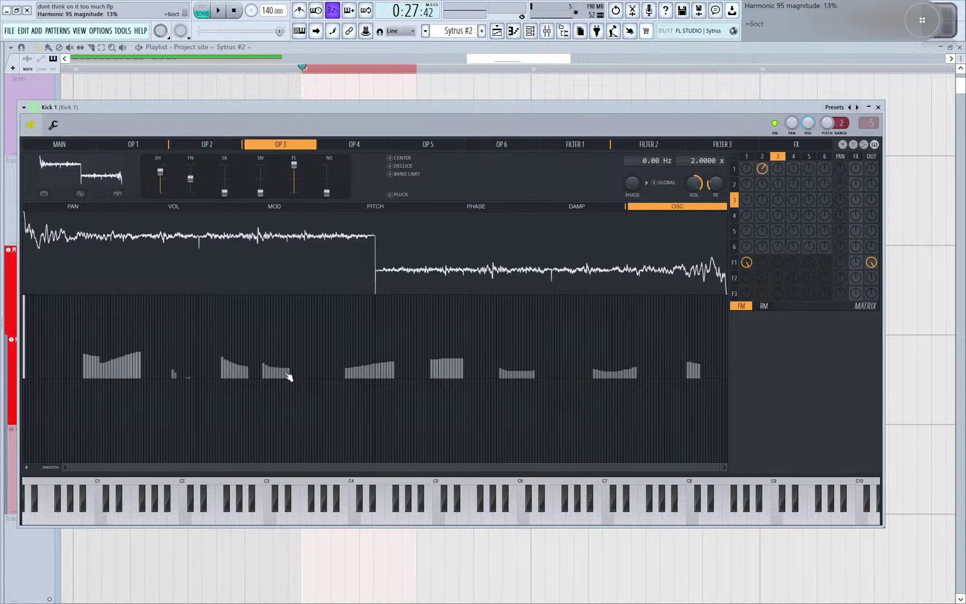
{"action": "left_click", "coordinate": [32, 122]}
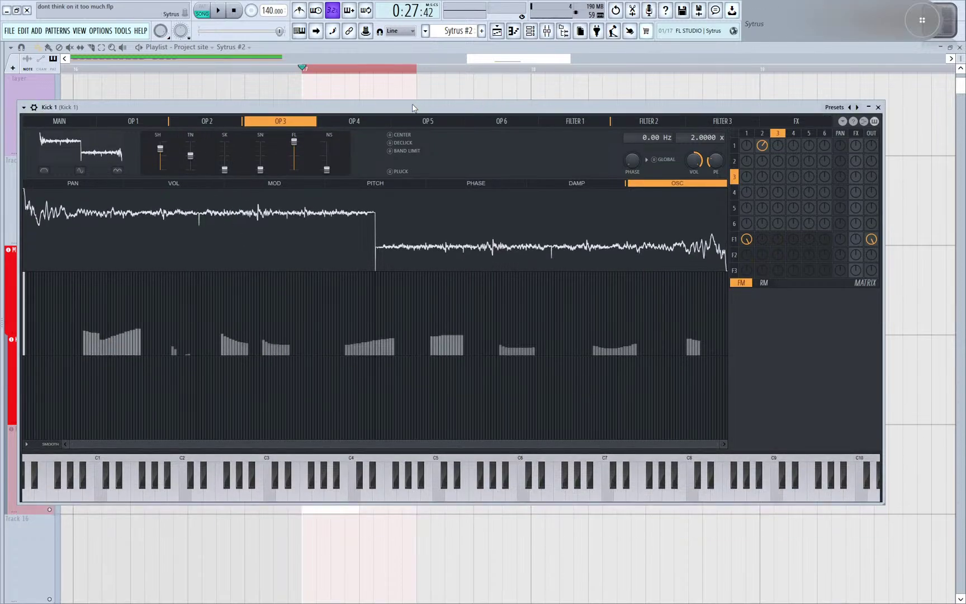
- Move the Kick 1 window upward, set operator 3's frequency modulation of operator 2 to 100% and operator 3's frequency ratio to 12.0000
{"action": "left_click_drag", "start_coordinate": [413, 107], "coordinate": [435, 82]}
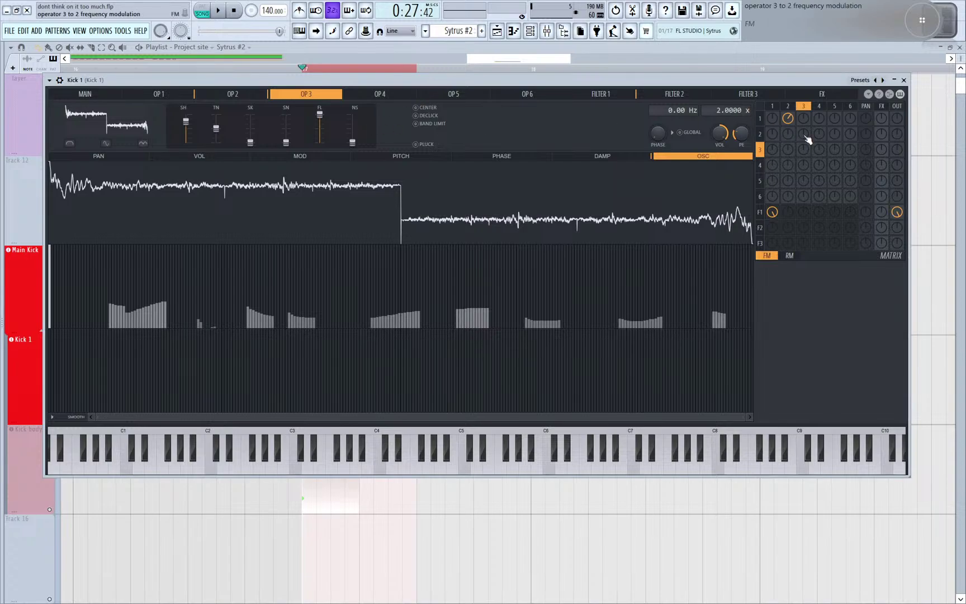
{"action": "key", "text": "space"}
{"action": "left_click_drag", "start_coordinate": [803, 134], "coordinate": [803, 106]}
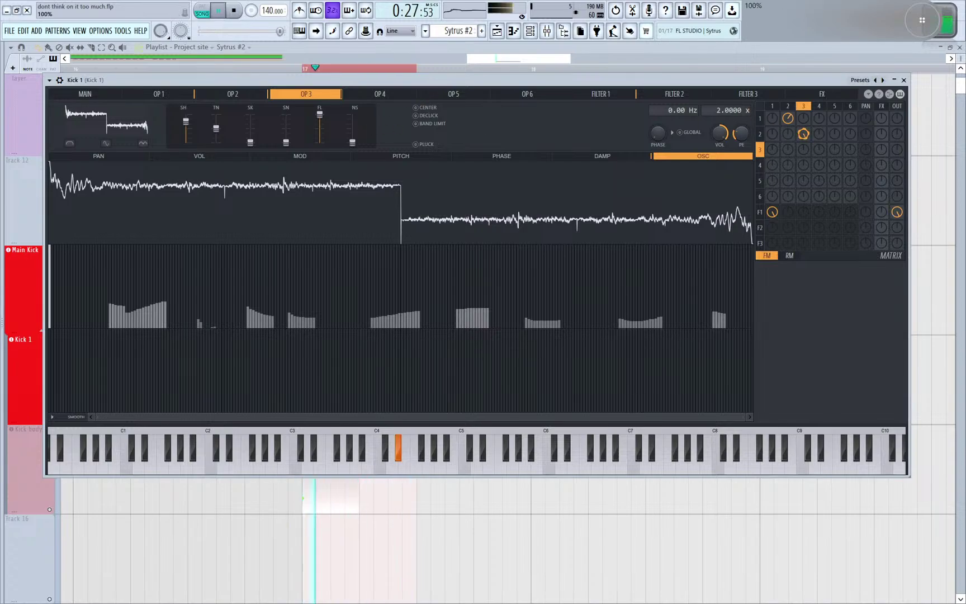
{"action": "left_click_drag", "start_coordinate": [721, 109], "coordinate": [721, 123]}
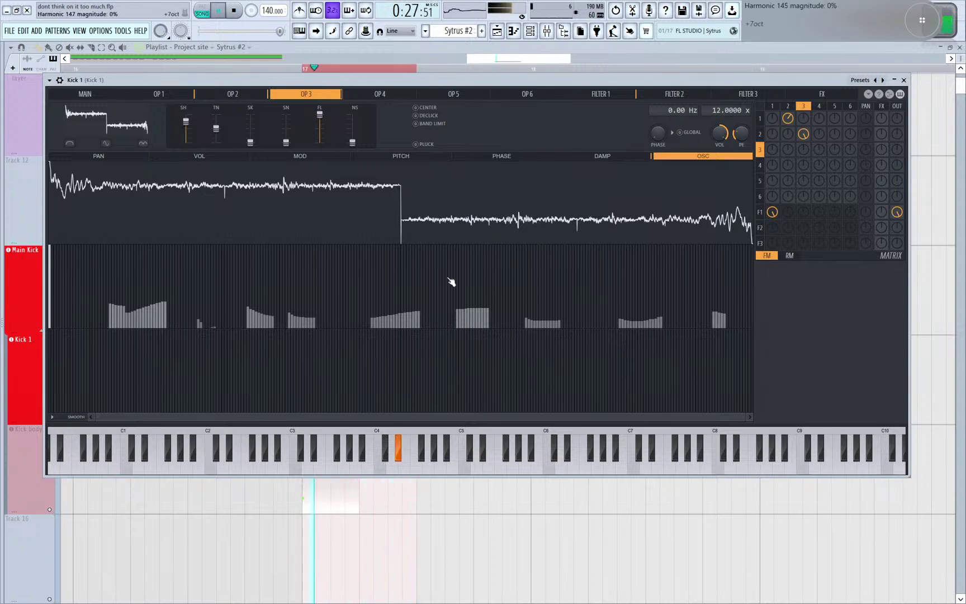
- Redraw operator 3's harmonic magnitudes as three large rising ramps covering the whole harmonic range
{"action": "left_click_drag", "start_coordinate": [248, 326], "coordinate": [536, 260]}
{"action": "left_click_drag", "start_coordinate": [537, 308], "coordinate": [727, 295]}
{"action": "left_click_drag", "start_coordinate": [234, 255], "coordinate": [48, 288]}
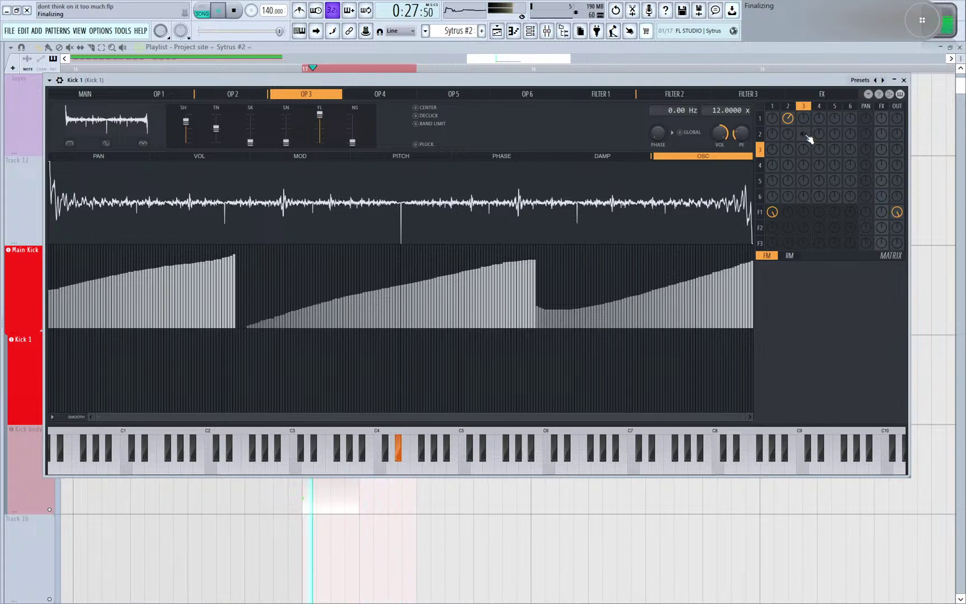
- Set operator 3's frequency ratio to 5.0000 and offset to 10 Hz, comparing playback with and without its modulation of operator 2
{"action": "left_click_drag", "start_coordinate": [805, 137], "coordinate": [805, 126]}
{"action": "left_click_drag", "start_coordinate": [727, 111], "coordinate": [727, 120]}
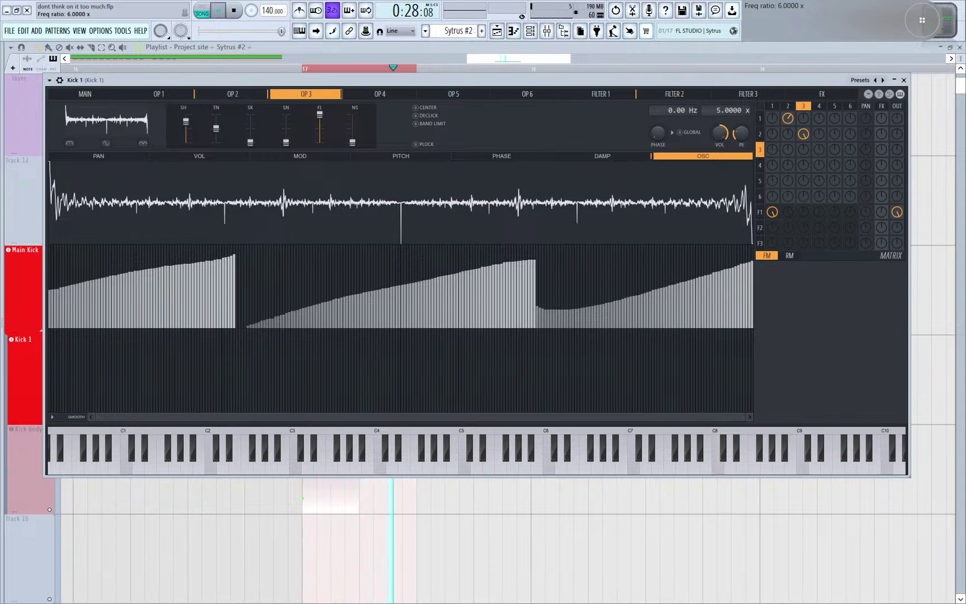
{"action": "key", "text": "space"}
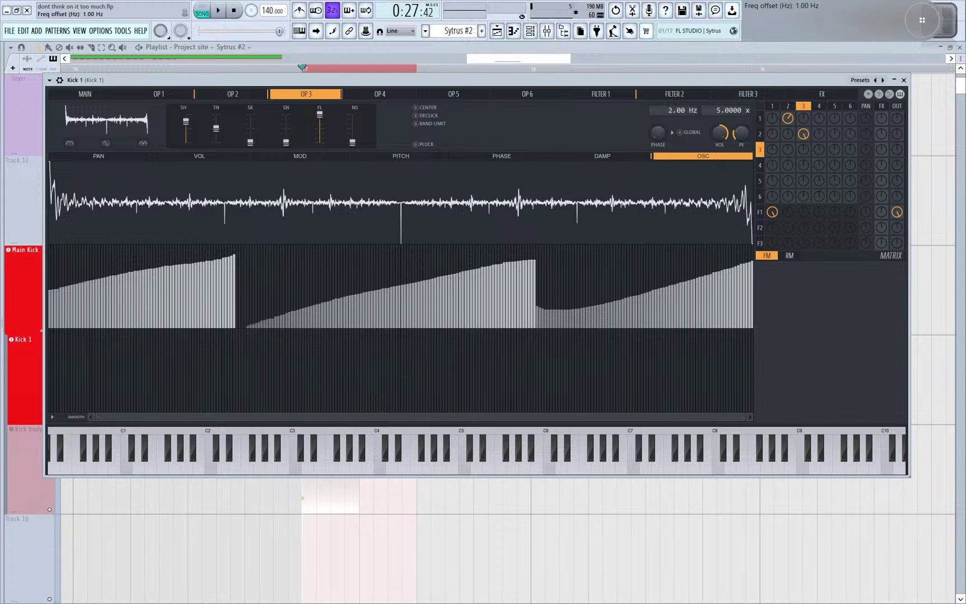
{"action": "key", "text": "space"}
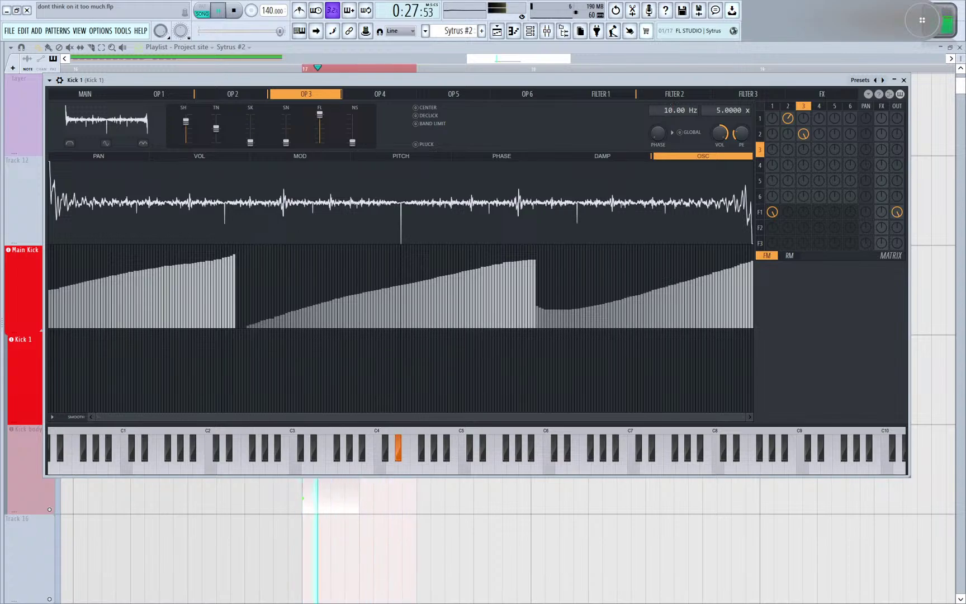
{"action": "left_click", "coordinate": [806, 135], "text": "alt"}
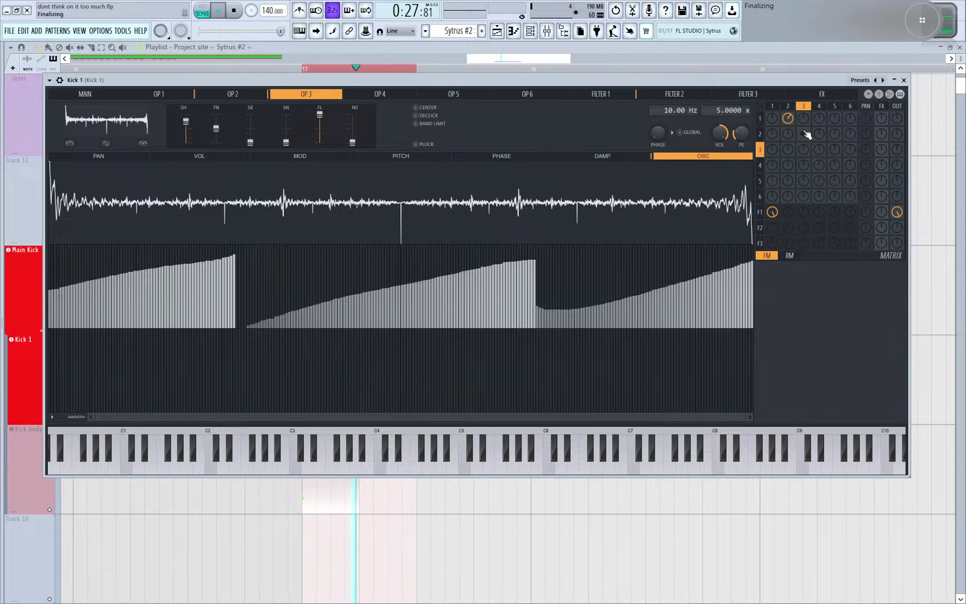
{"action": "key", "text": "ctrl+z"}
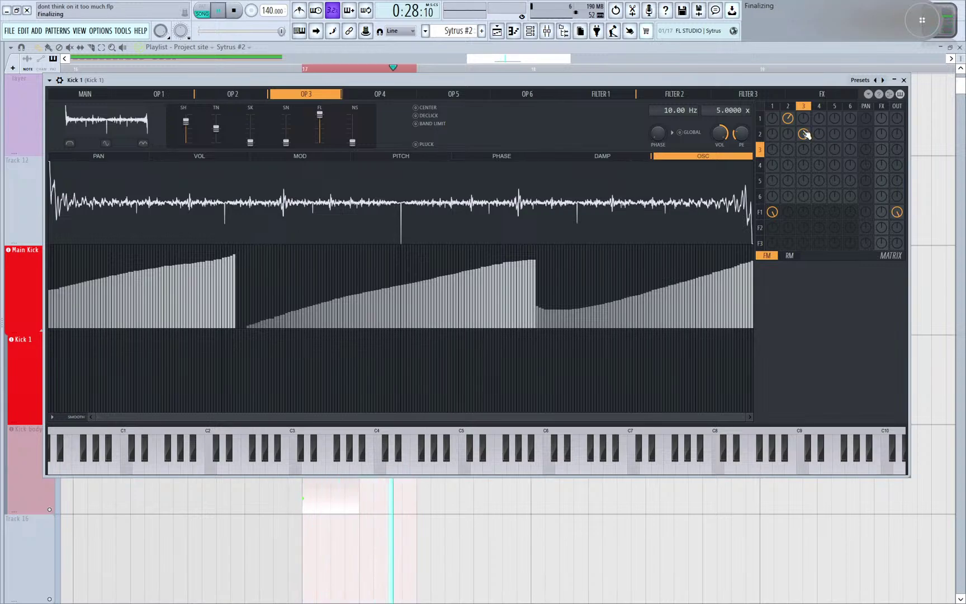
- Send filter 2 to the output, remove operator 3's modulation of operator 2, route operator 3 into filter 2 and listen
{"action": "key", "text": "space"}
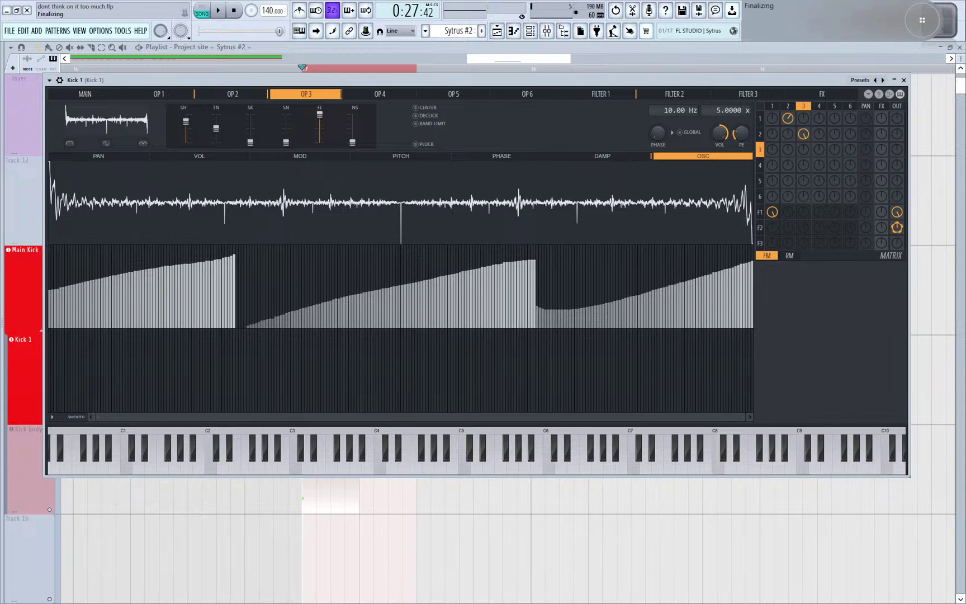
{"action": "right_click", "coordinate": [803, 133]}
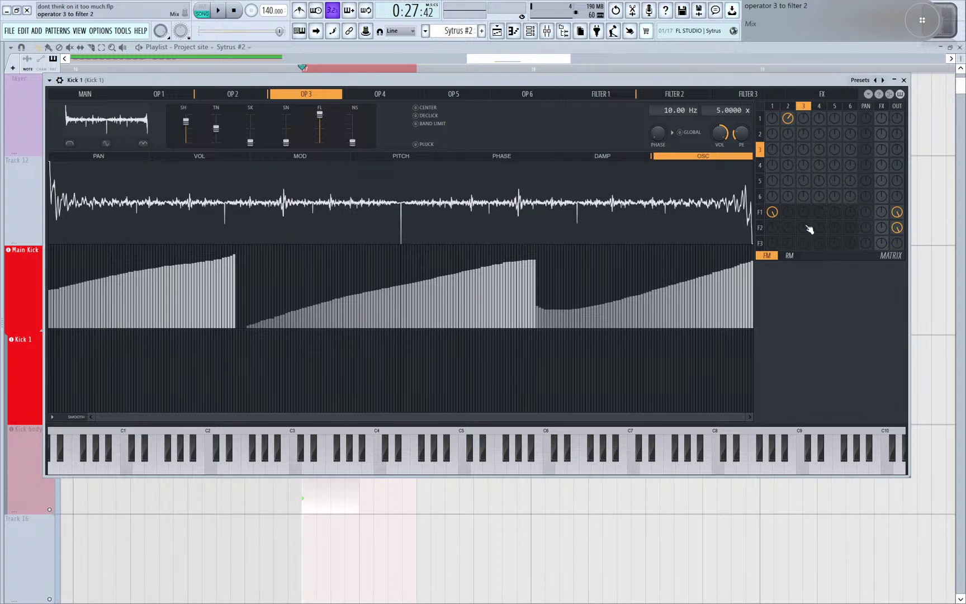
{"action": "left_click_drag", "start_coordinate": [809, 229], "coordinate": [809, 223]}
{"action": "key", "text": "space"}
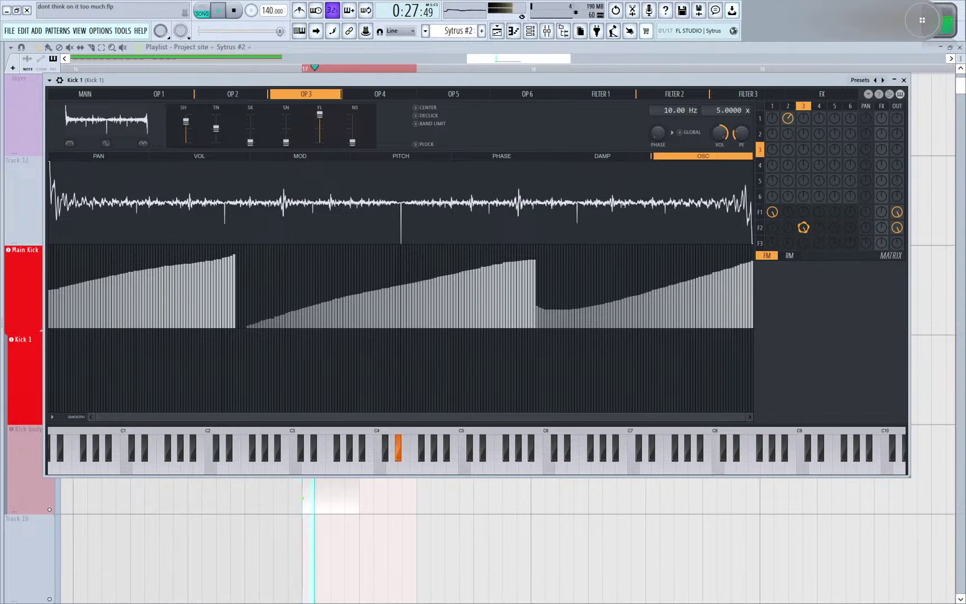
{"action": "key", "text": "space"}
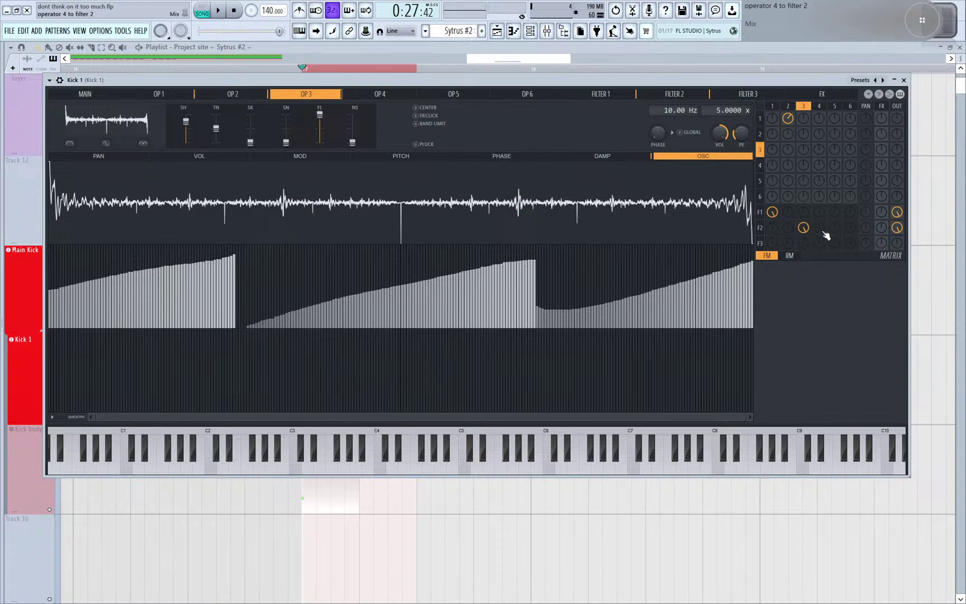
- Feed filter 2 from operator 2 at 100% instead of operator 3, and set operator 3's modulation of operator 2 to -29%
{"action": "left_click_drag", "start_coordinate": [787, 228], "coordinate": [788, 221]}
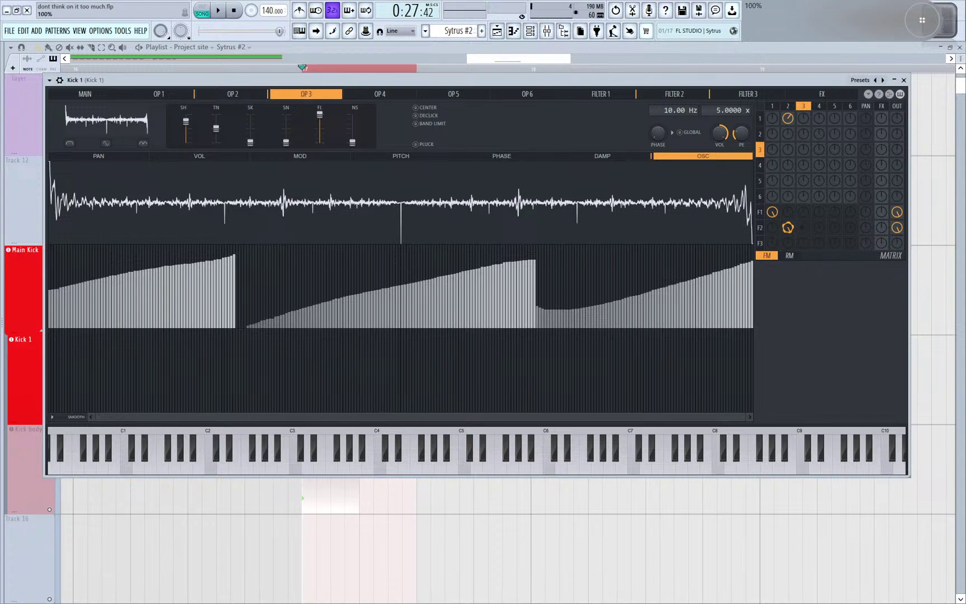
{"action": "key", "text": "space"}
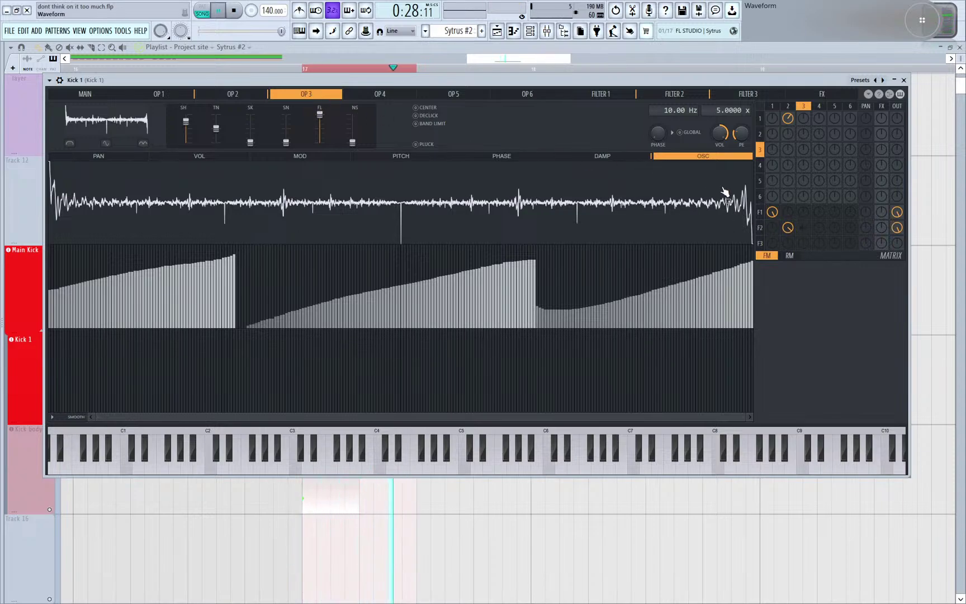
{"action": "mouse_move", "coordinate": [803, 130]}
{"action": "left_mouse_down"}
{"action": "mouse_move", "coordinate": [803, 112]}
{"action": "mouse_move", "coordinate": [803, 120]}
{"action": "left_mouse_up"}
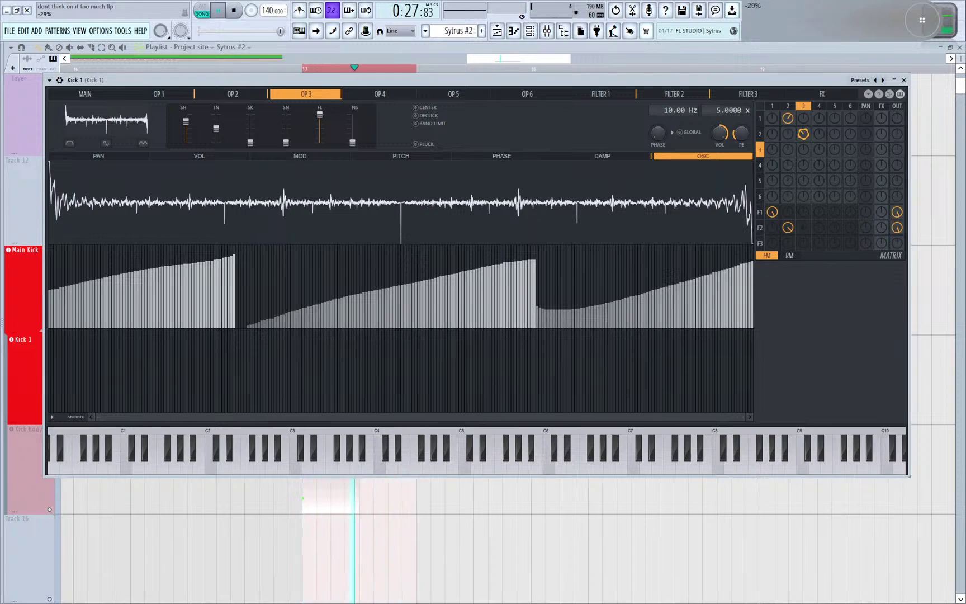
- Set operator 3's frequency offset to 0 Hz and ratio to 0.5000, and check the settings of operators 2 and 1
{"action": "left_click_drag", "start_coordinate": [667, 108], "coordinate": [707, 142]}
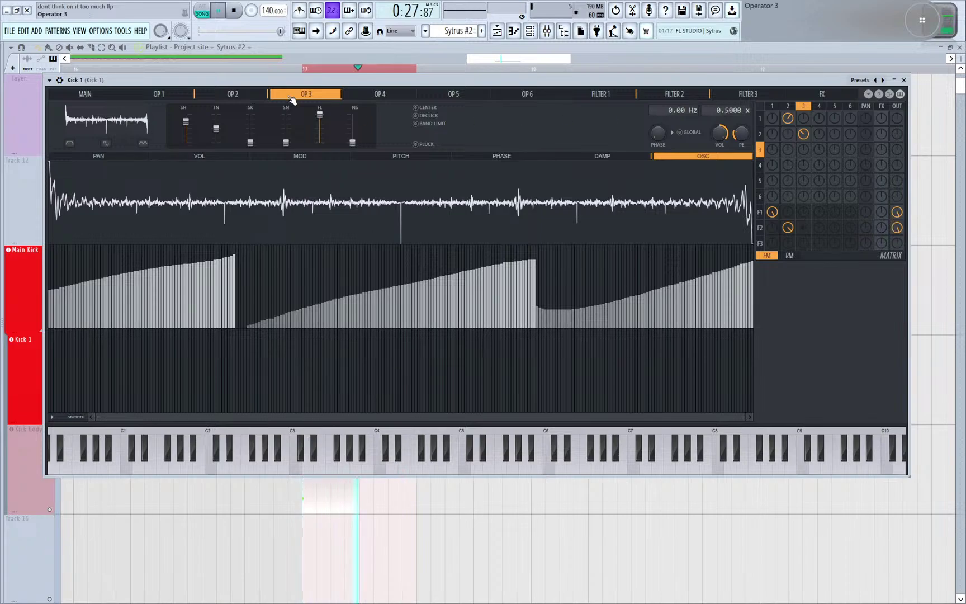
{"action": "left_click", "coordinate": [235, 95]}
{"action": "left_click", "coordinate": [187, 99]}
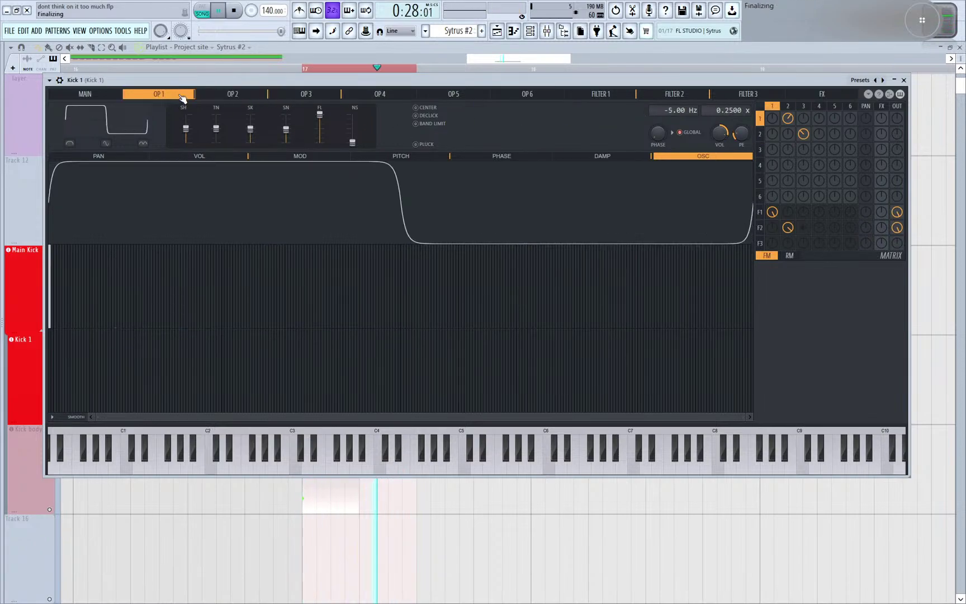
{"action": "left_click", "coordinate": [313, 96]}
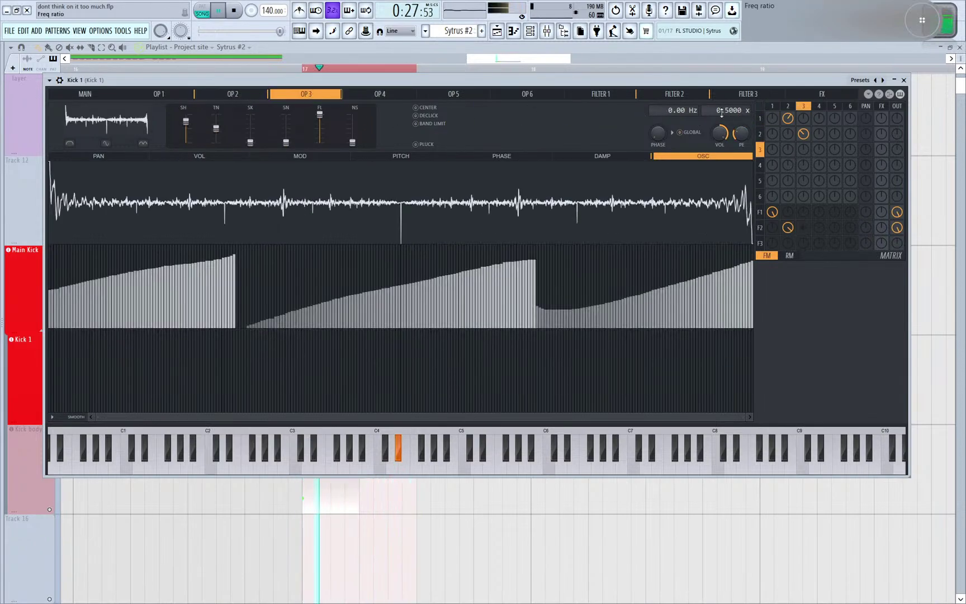
- Set operator 3's frequency ratio to 0.7500, remove operator 1's send to filter 1 and stop playback
{"action": "scroll", "coordinate": [729, 109], "scroll_direction": "up", "scroll_amount": 1}
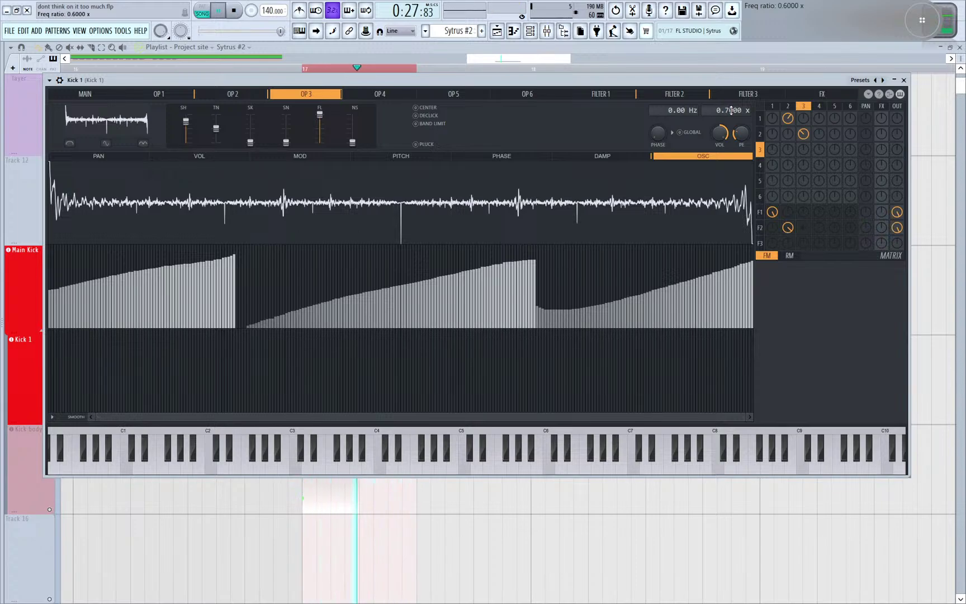
{"action": "scroll", "coordinate": [730, 110], "scroll_direction": "up", "scroll_amount": 1}
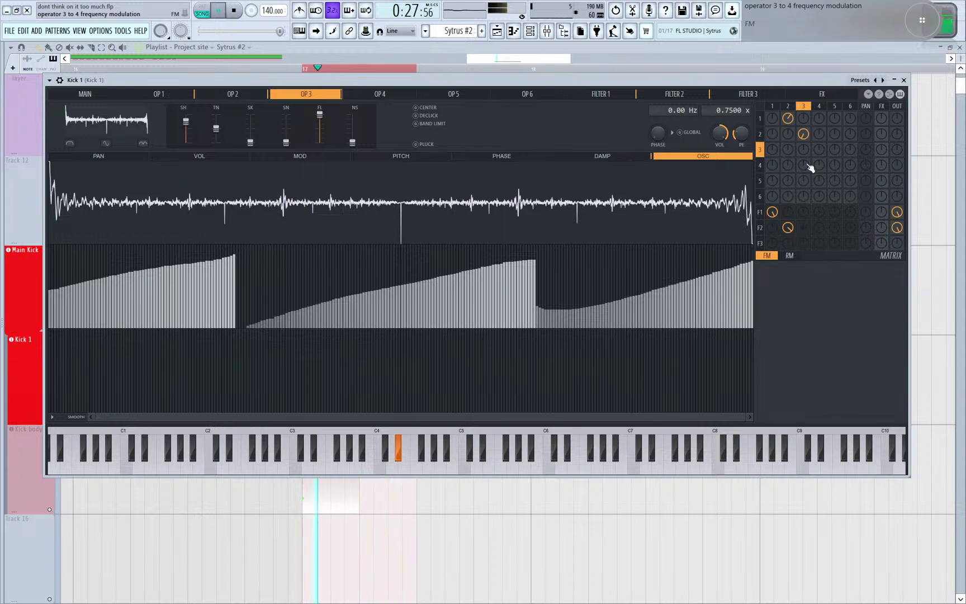
{"action": "left_click_drag", "start_coordinate": [772, 211], "coordinate": [776, 220]}
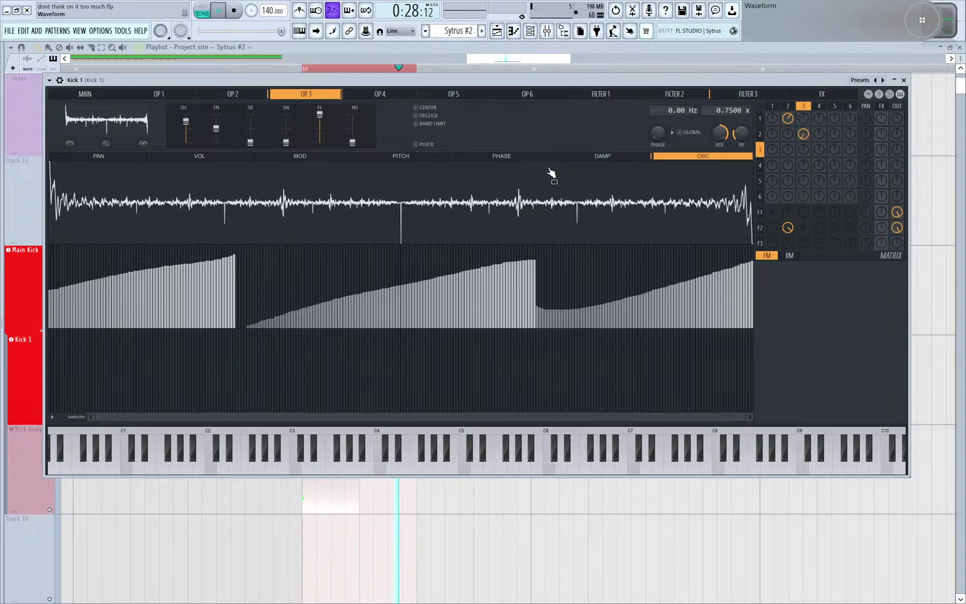
{"action": "key", "text": "space"}
- Copy the state of operator 1's volume envelope and paste it into operator 3's volume envelope
{"action": "left_click", "coordinate": [202, 156]}
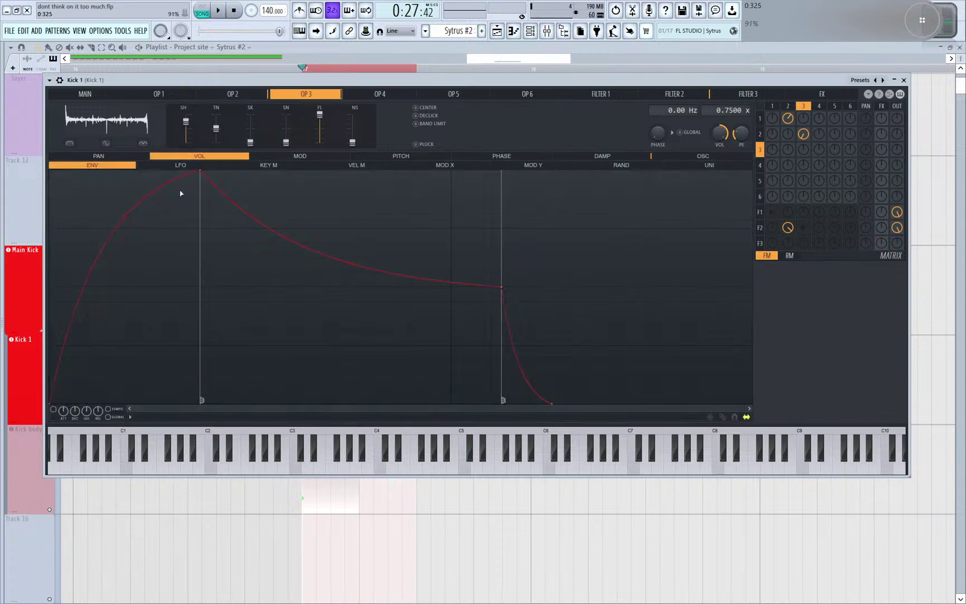
{"action": "left_click", "coordinate": [171, 97]}
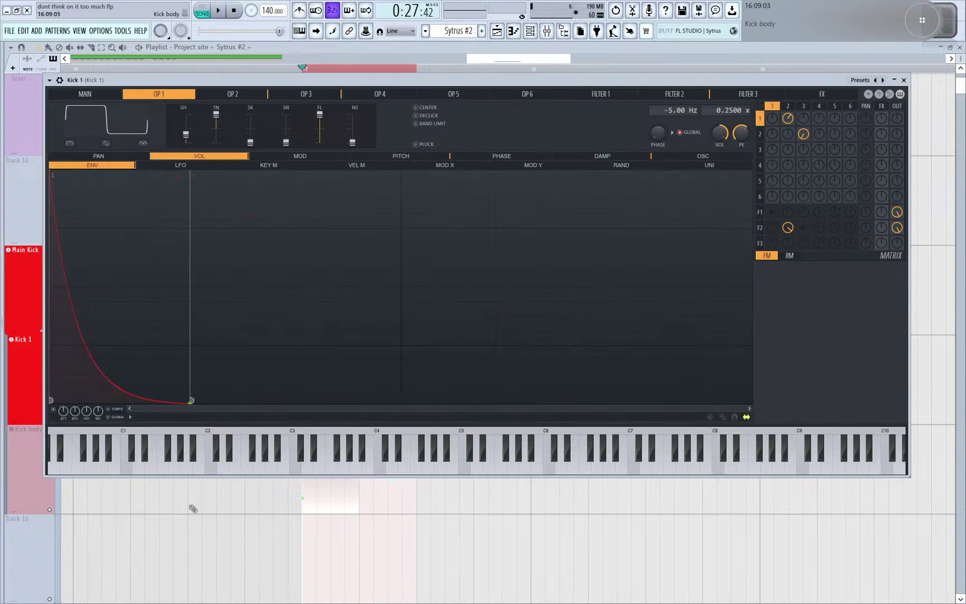
{"action": "left_click", "coordinate": [130, 416]}
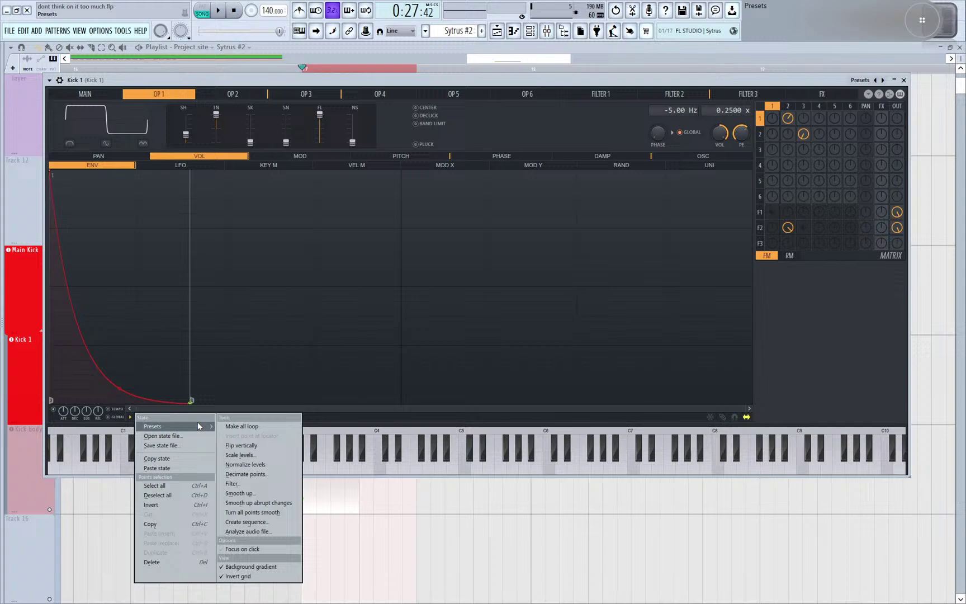
{"action": "left_click", "coordinate": [182, 457]}
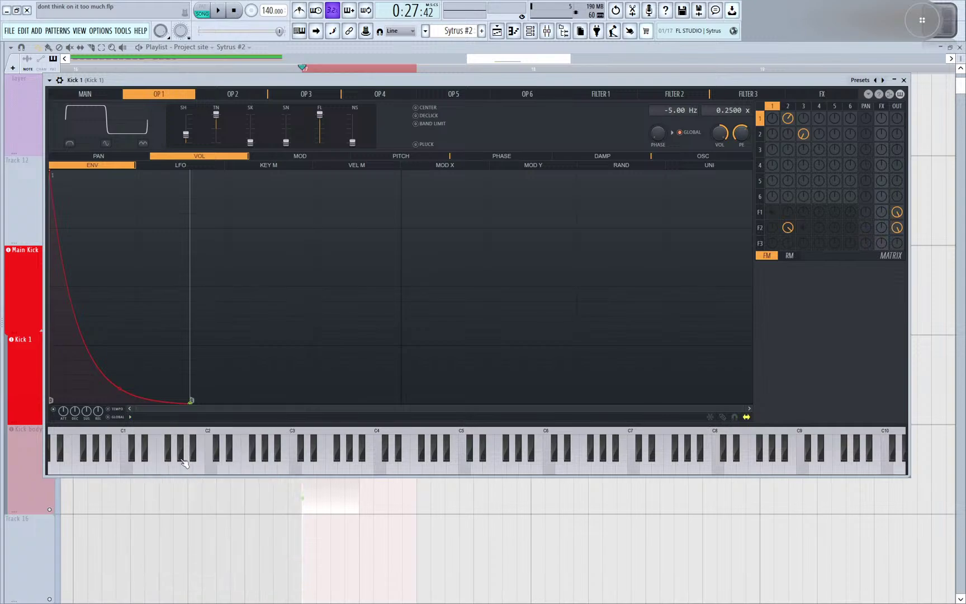
{"action": "left_click", "coordinate": [319, 95]}
{"action": "left_click", "coordinate": [131, 417]}
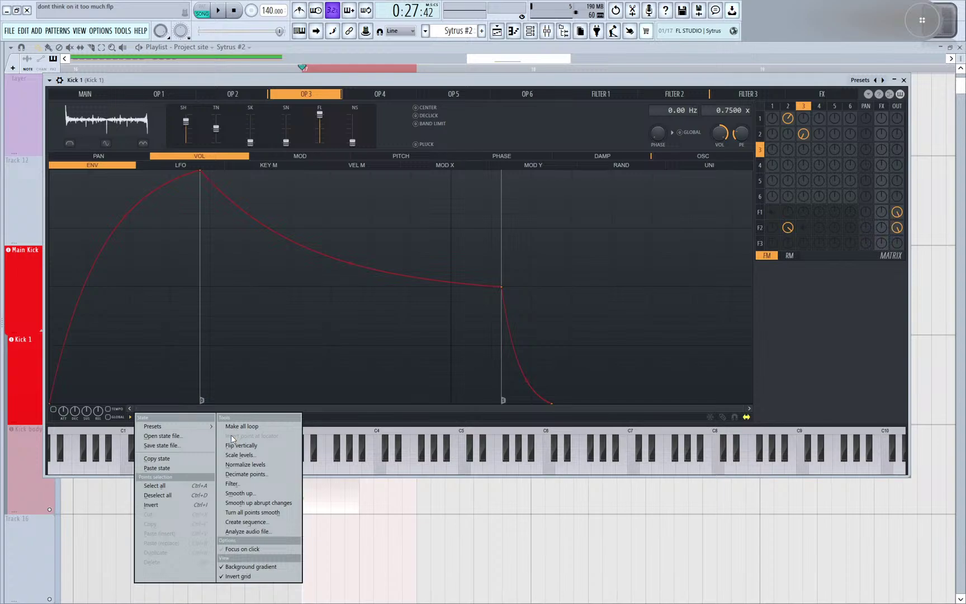
{"action": "left_click", "coordinate": [200, 468]}
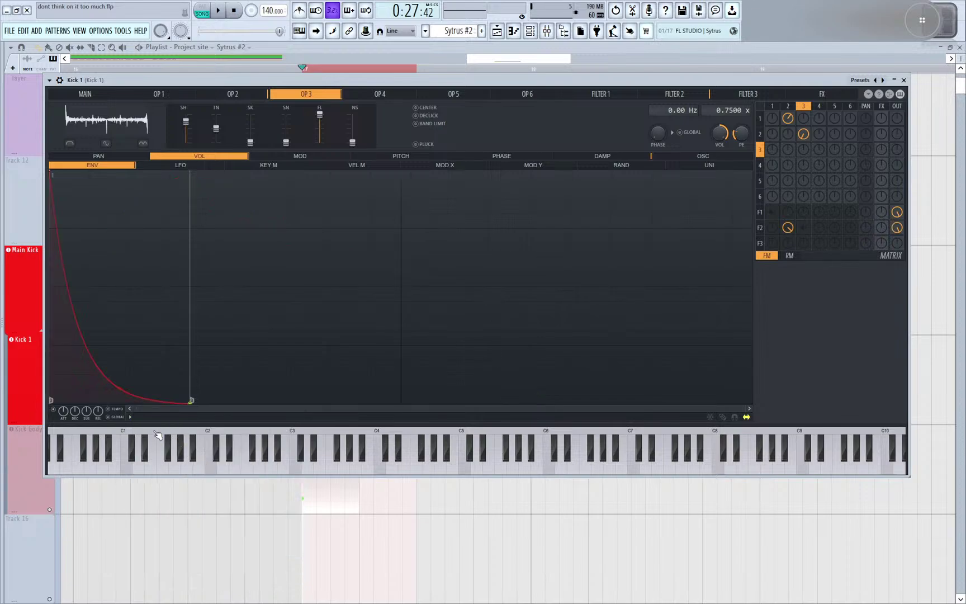
- Steepen the decay curve of operator 3's volume envelope slightly while auditioning the kick
{"action": "key", "text": "space"}
{"action": "left_click_drag", "start_coordinate": [125, 390], "coordinate": [119, 399]}
{"action": "key", "text": "space"}
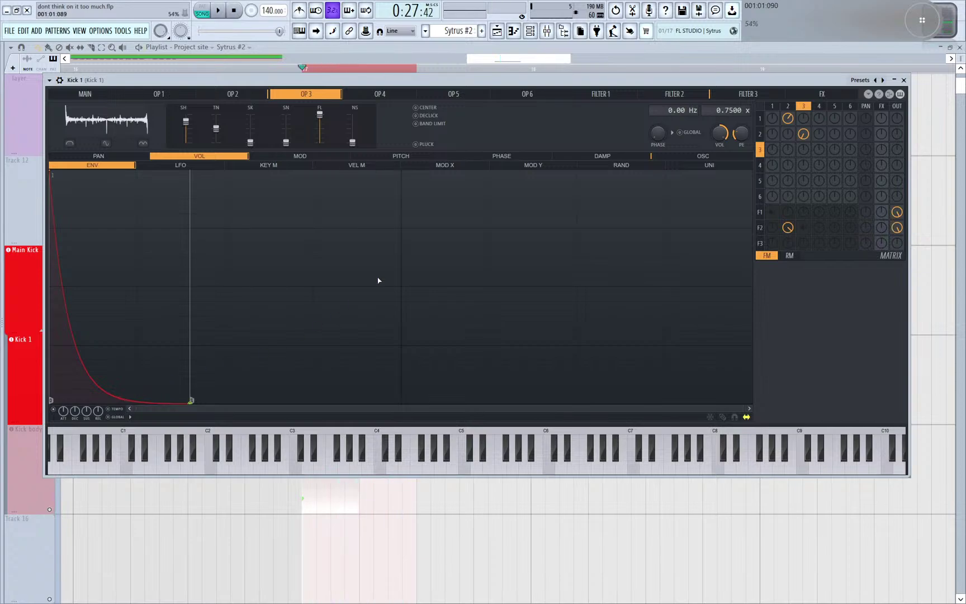
- Start the decay at the first point of operator 3's pitch envelope and delete its peak and final release points
{"action": "left_click", "coordinate": [395, 156]}
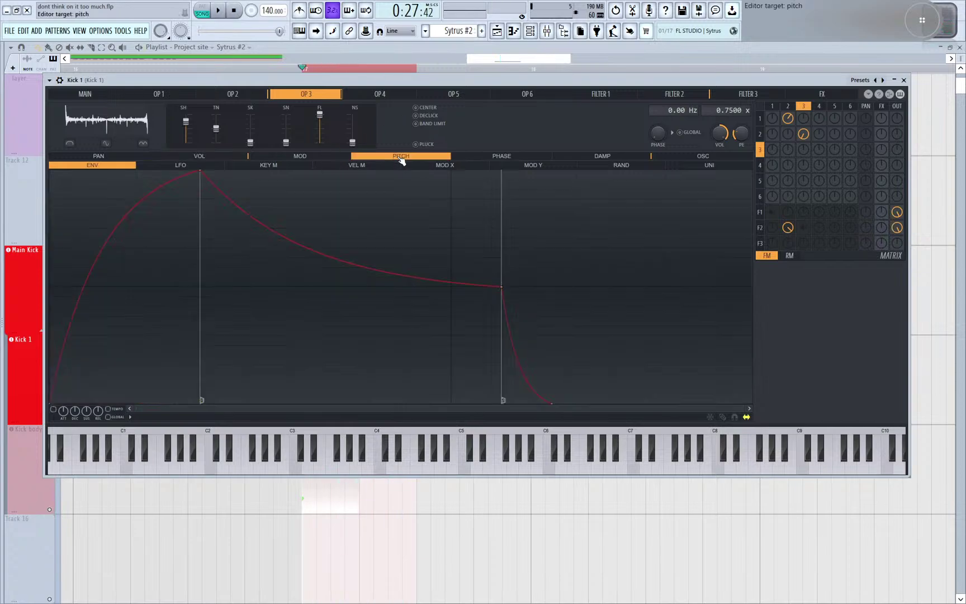
{"action": "right_click", "coordinate": [53, 403]}
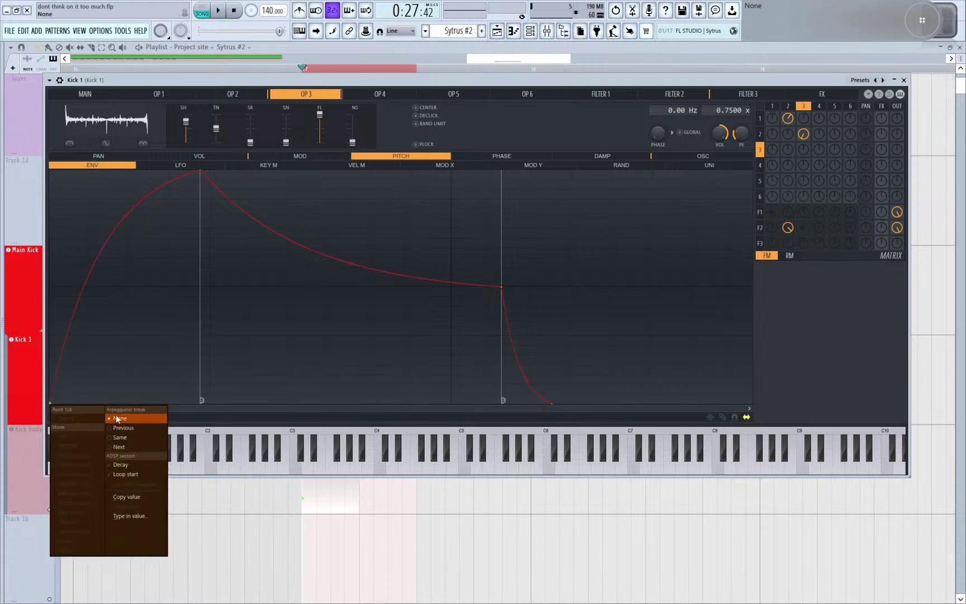
{"action": "left_click", "coordinate": [148, 464]}
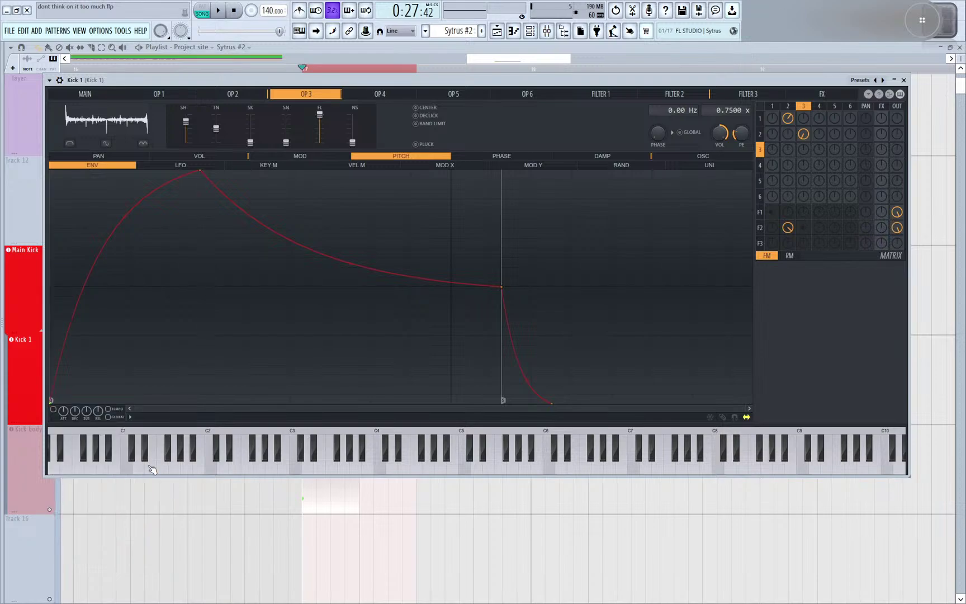
{"action": "right_click", "coordinate": [201, 173]}
{"action": "left_click", "coordinate": [261, 189]}
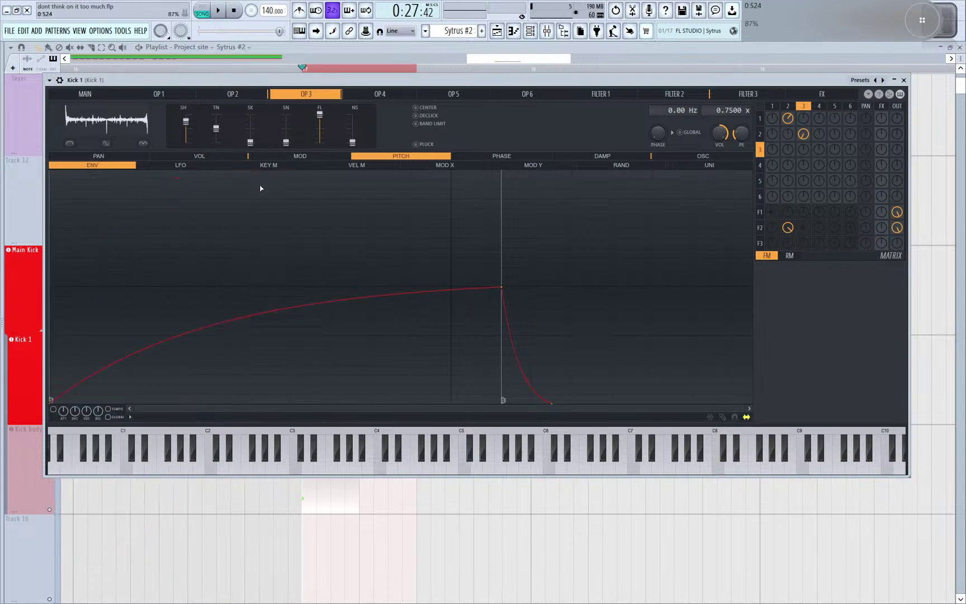
{"action": "right_click", "coordinate": [553, 403]}
{"action": "left_click", "coordinate": [576, 418]}
- Enable operator 3's Global option, shorten its pitch envelope to a fast, steep rise and audition it
{"action": "left_click", "coordinate": [679, 131]}
{"action": "left_click_drag", "start_coordinate": [503, 287], "coordinate": [98, 288]}
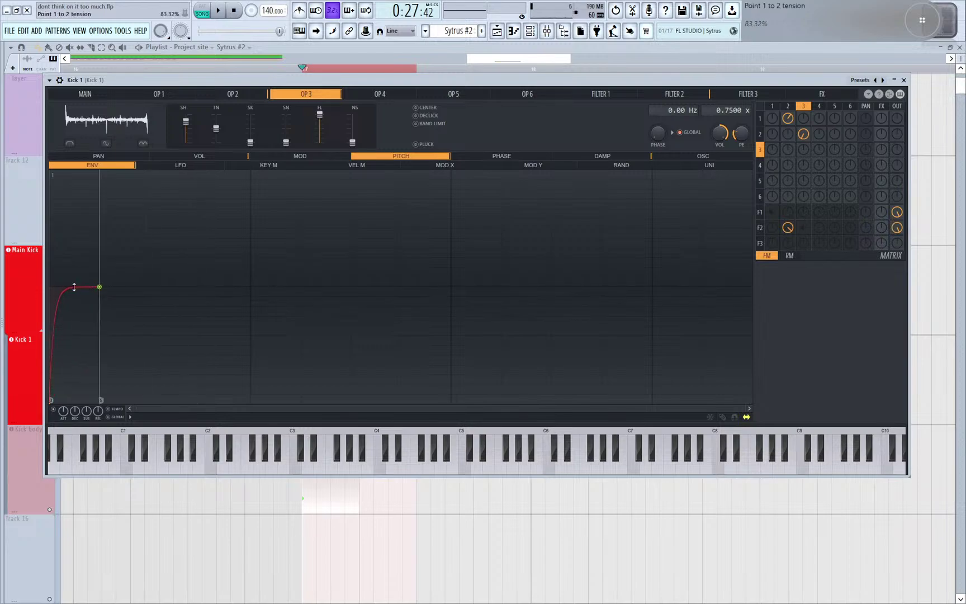
{"action": "key", "text": "space"}
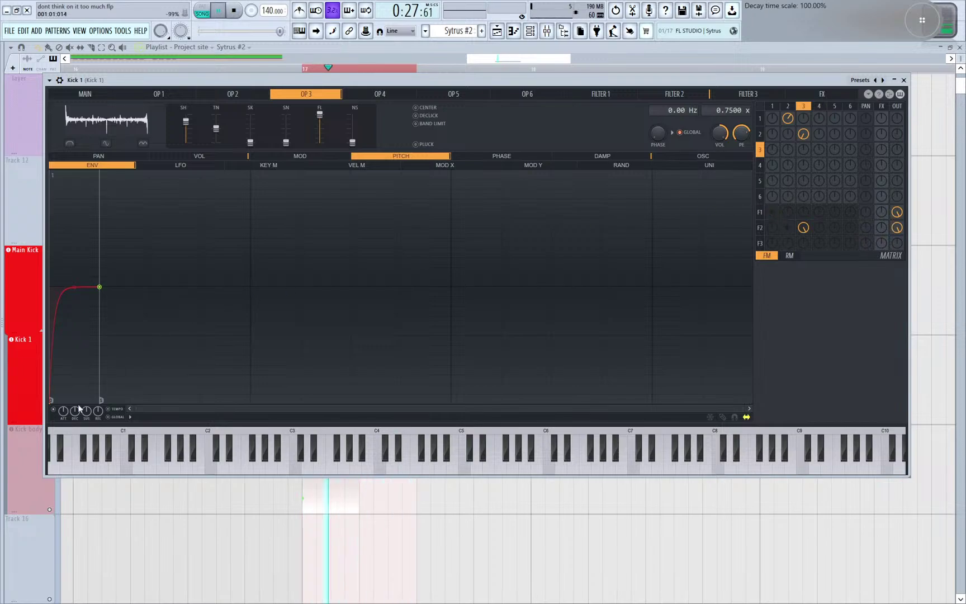
- Raise the first point of operator 3's pitch envelope to the maximum and set the pitch envelope amount to +1200 cents
{"action": "left_click_drag", "start_coordinate": [51, 399], "coordinate": [80, 68]}
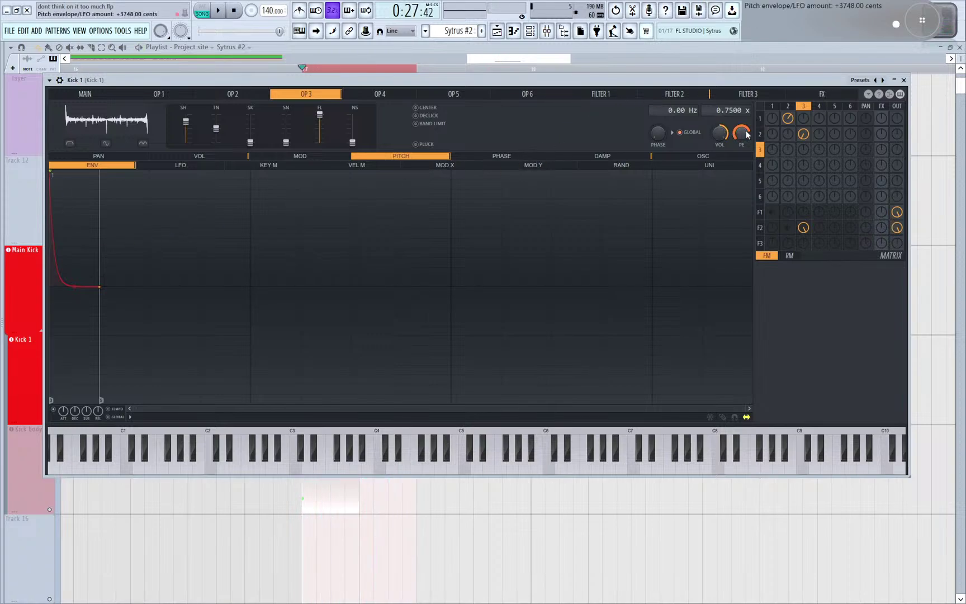
{"action": "left_click_drag", "start_coordinate": [746, 131], "coordinate": [746, 134]}
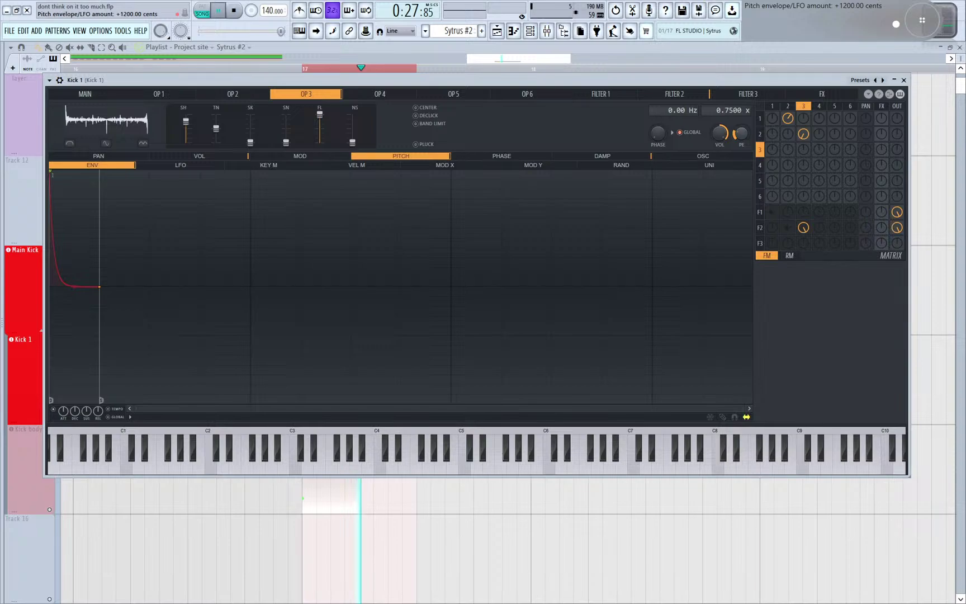
{"action": "key", "text": "space"}
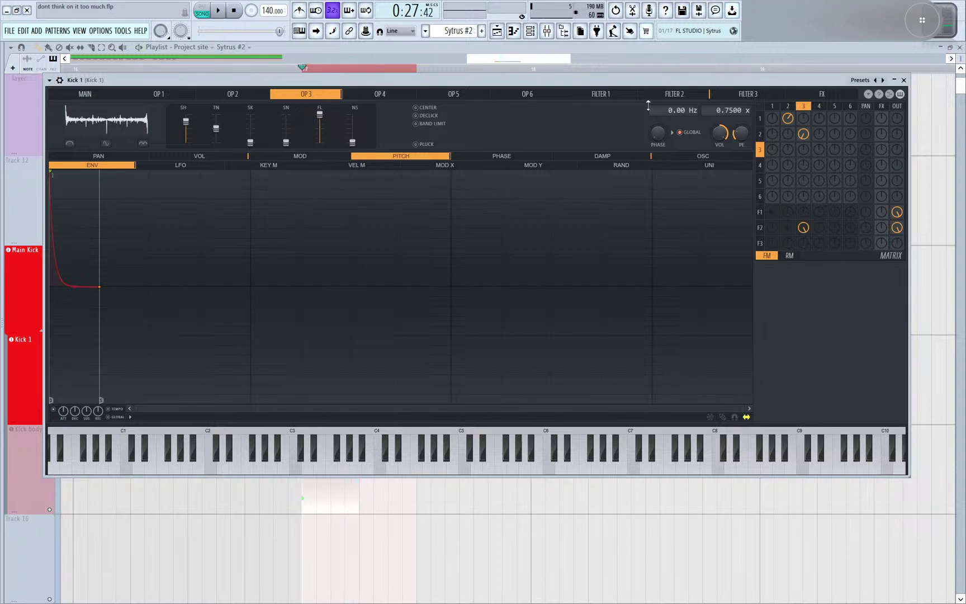
- Remove operator 3 from filter 2's input, route operator 2 fully into filter 2 instead and audition the kick
{"action": "left_click", "coordinate": [674, 93]}
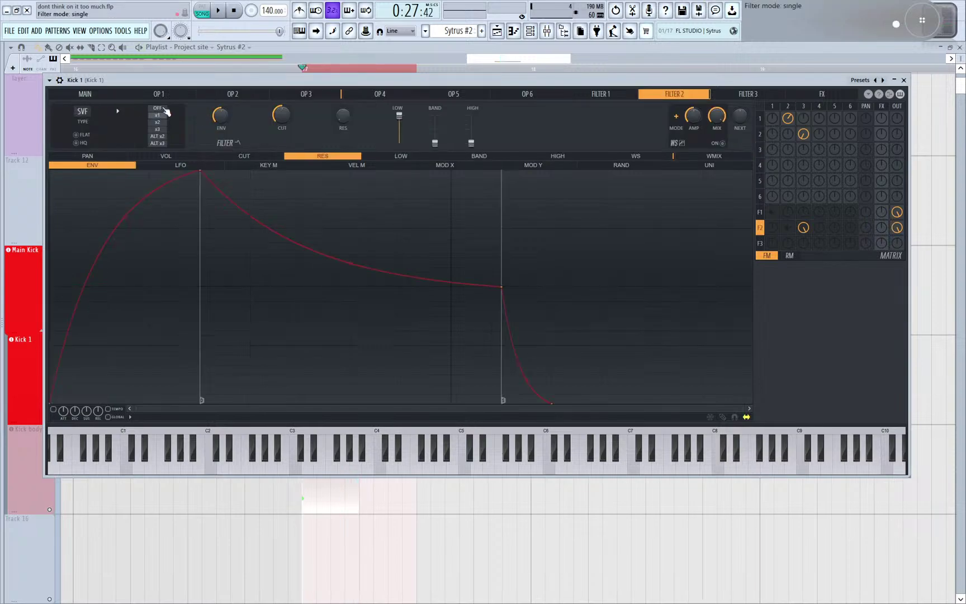
{"action": "key", "text": "space"}
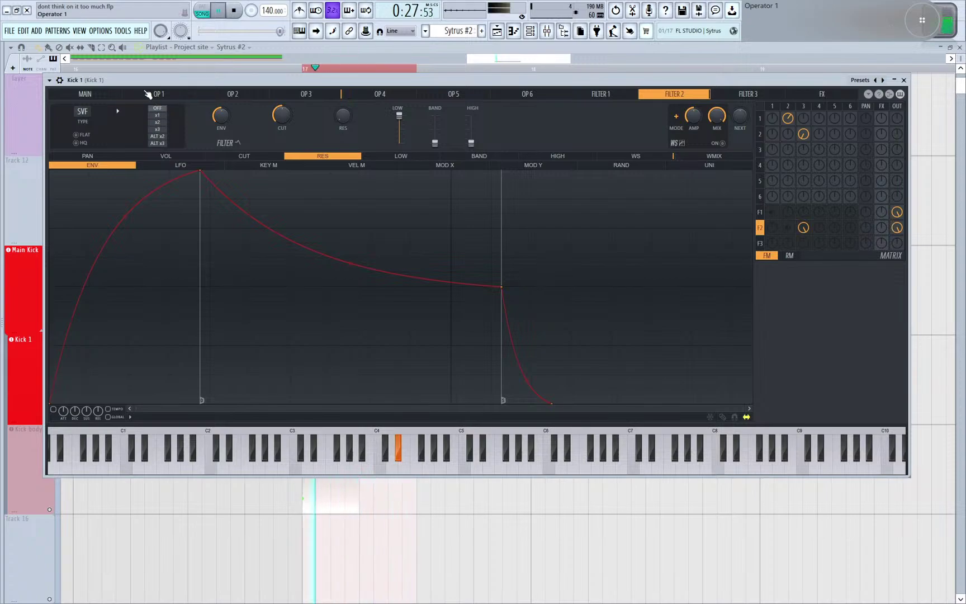
{"action": "key", "text": "space"}
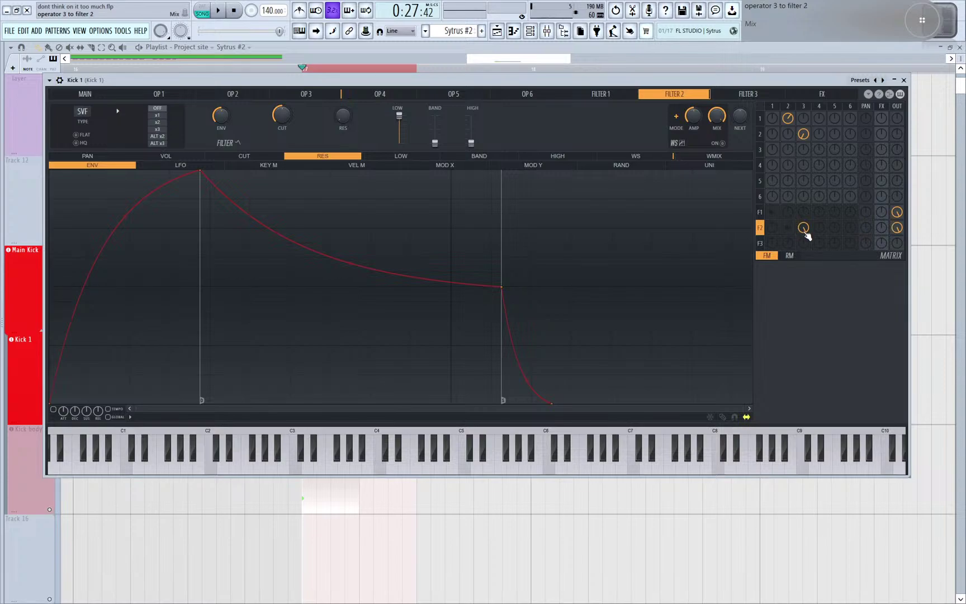
{"action": "left_click_drag", "start_coordinate": [807, 234], "coordinate": [807, 246]}
{"action": "left_click_drag", "start_coordinate": [788, 230], "coordinate": [790, 226]}
{"action": "key", "text": "space"}
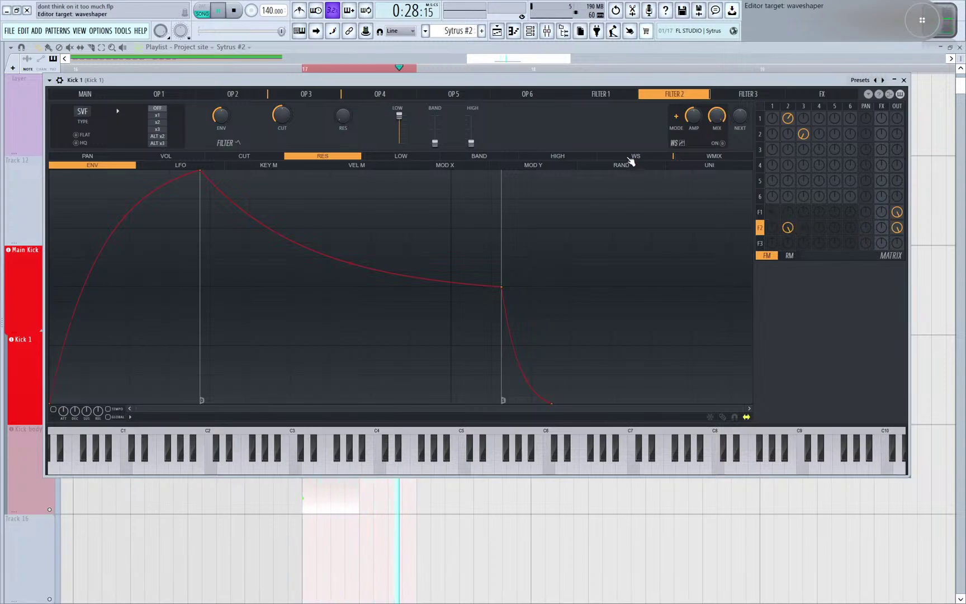
{"action": "key", "text": "space"}
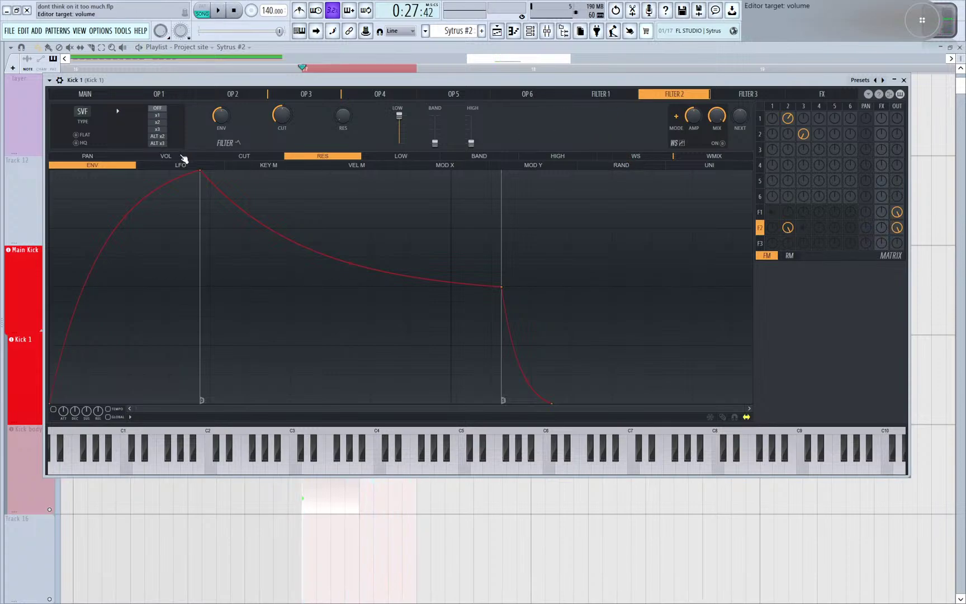
- Set filter 2's type to Lime low pass with mode x2 and lower the cutoff to about 16% while auditioning
{"action": "left_click", "coordinate": [88, 112]}
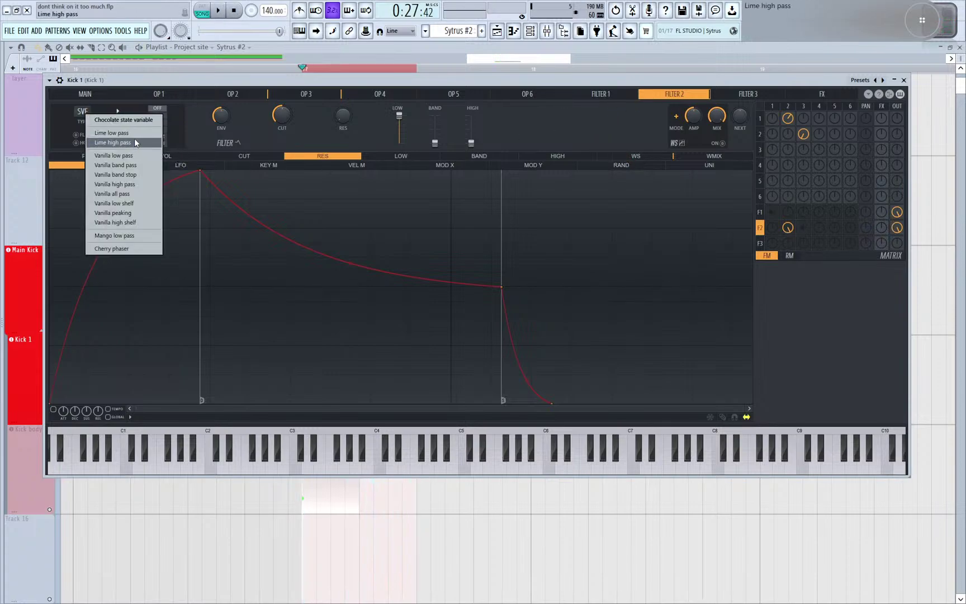
{"action": "left_click", "coordinate": [133, 133]}
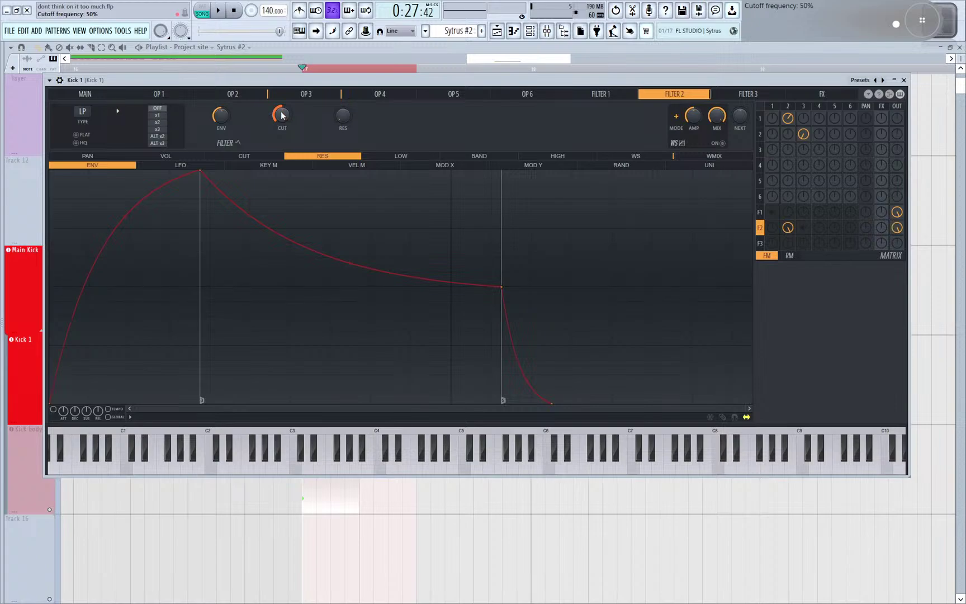
{"action": "key", "text": "space"}
{"action": "mouse_move", "coordinate": [281, 115]}
{"action": "left_mouse_down"}
{"action": "mouse_move", "coordinate": [282, 95]}
{"action": "mouse_move", "coordinate": [281, 130]}
{"action": "left_mouse_up"}
{"action": "key", "text": "space"}
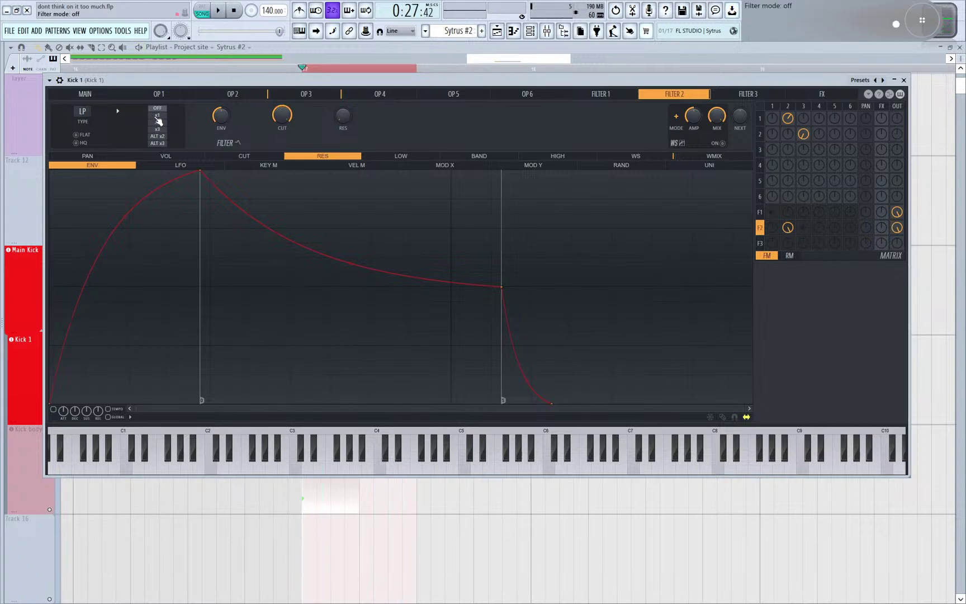
{"action": "key", "text": "space"}
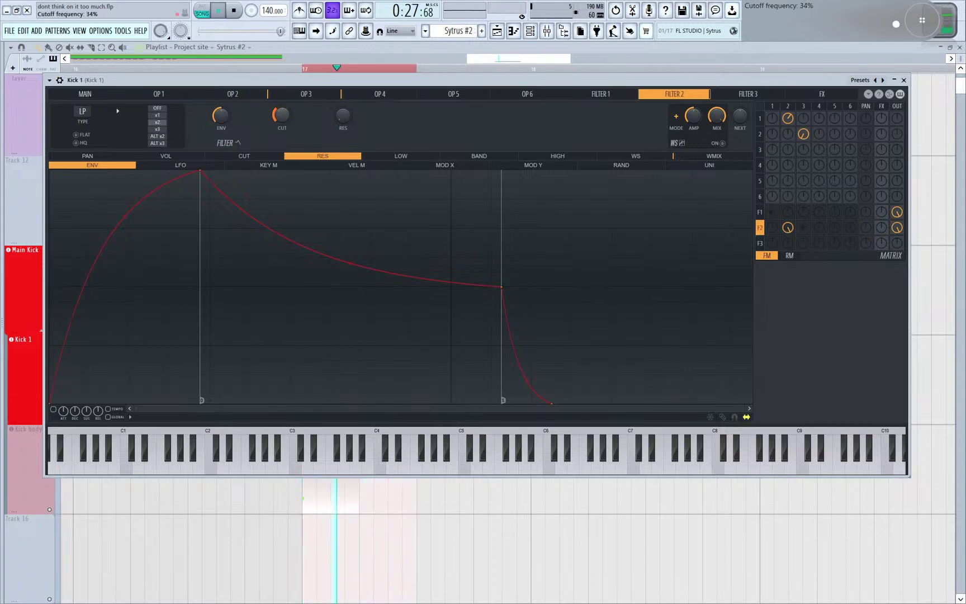
{"action": "left_click_drag", "start_coordinate": [281, 115], "coordinate": [282, 121]}
{"action": "key", "text": "space"}
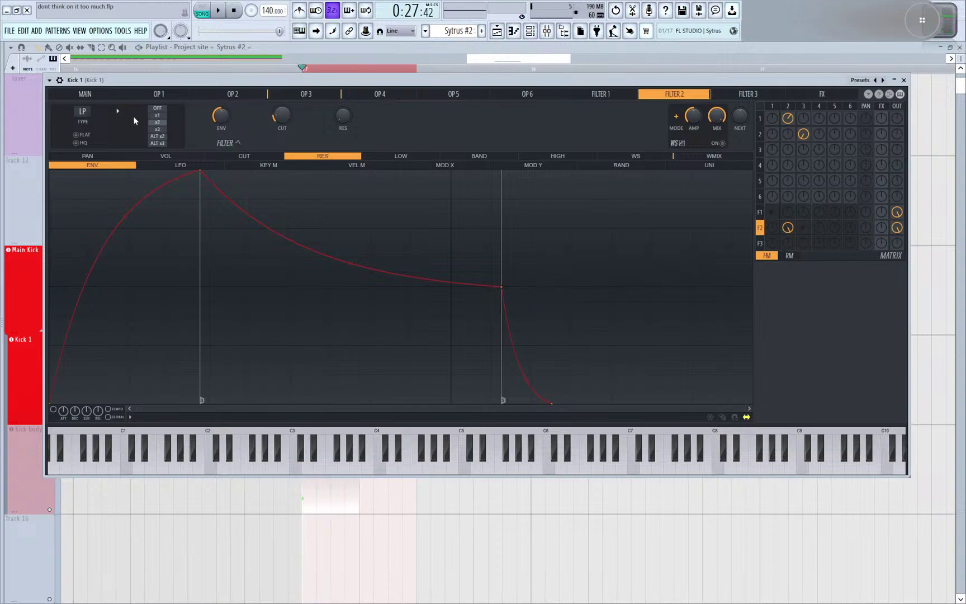
- Switch filter 2 to Lime high pass with Flat and HQ enabled and set the cutoff to about 21% while auditioning
{"action": "left_click_drag", "start_coordinate": [81, 112], "coordinate": [76, 104]}
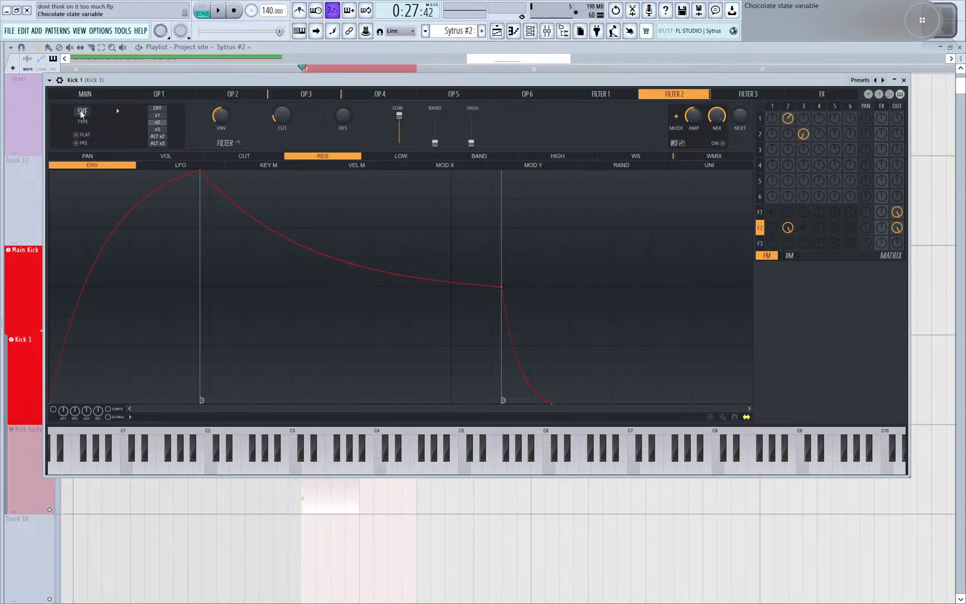
{"action": "left_click", "coordinate": [80, 110]}
{"action": "left_click", "coordinate": [111, 139]}
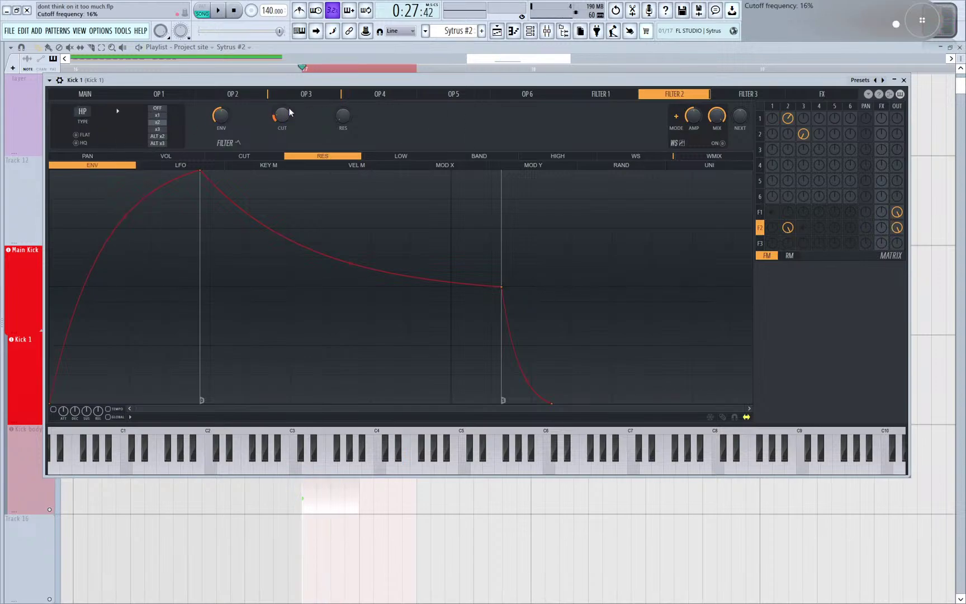
{"action": "key", "text": "space"}
{"action": "mouse_move", "coordinate": [282, 118]}
{"action": "left_mouse_down"}
{"action": "mouse_move", "coordinate": [283, 96]}
{"action": "mouse_move", "coordinate": [282, 111]}
{"action": "left_mouse_up"}
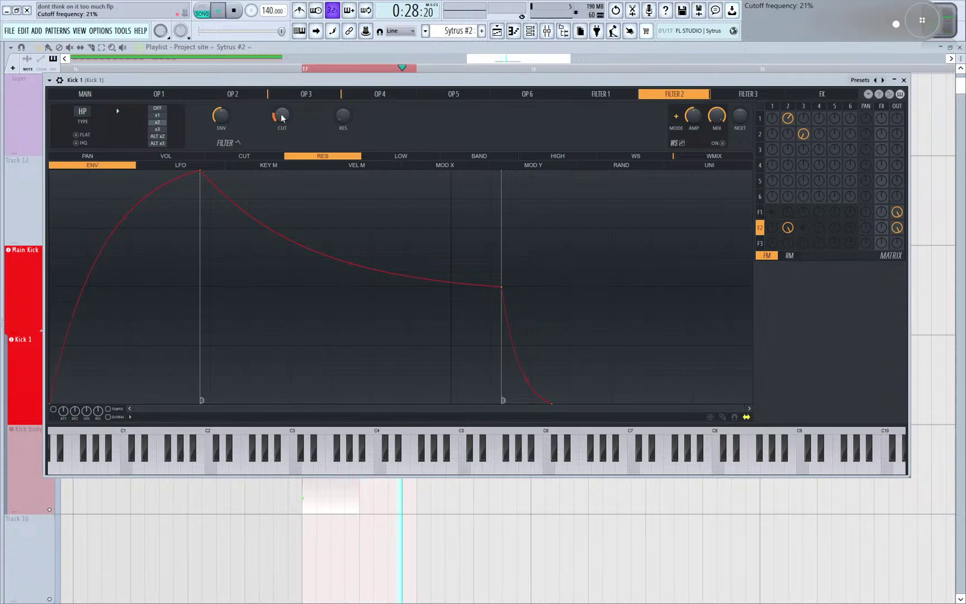
{"action": "key", "text": "space"}
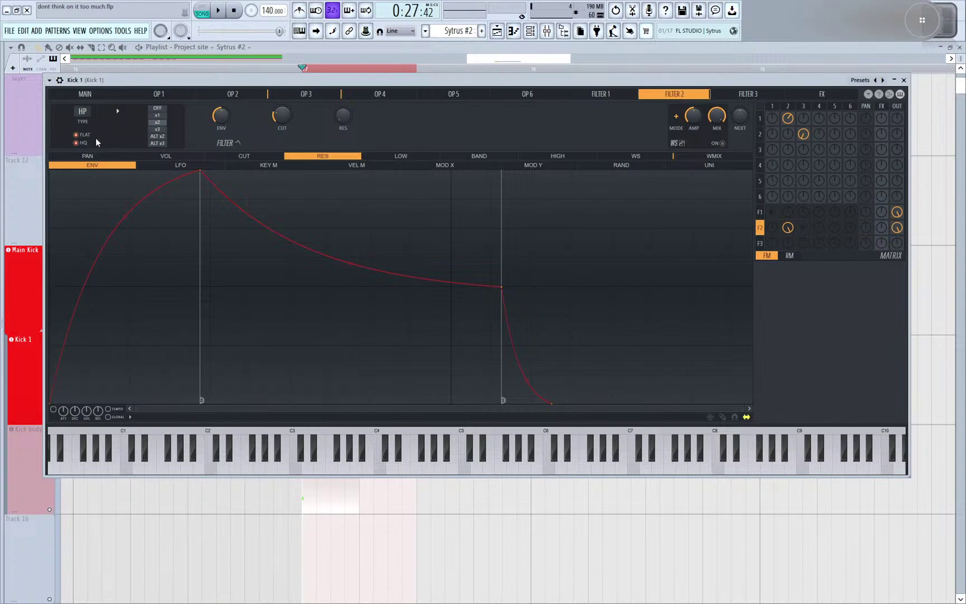
- Turn filter 2's envelope amount up to maximum and raise its cutoff to about 57% while auditioning
{"action": "key", "text": "space"}
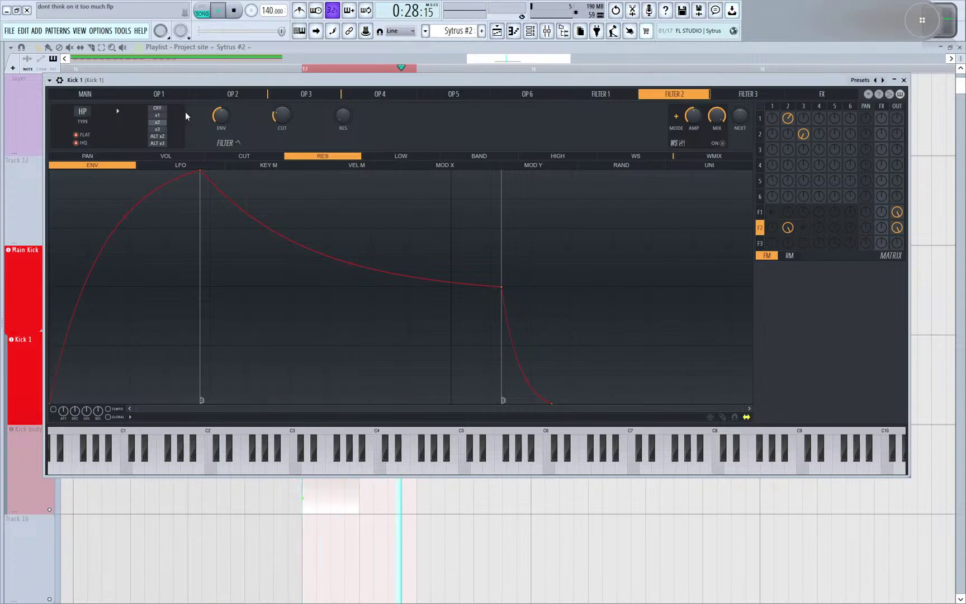
{"action": "mouse_move", "coordinate": [281, 115]}
{"action": "left_mouse_down"}
{"action": "mouse_move", "coordinate": [282, 101]}
{"action": "mouse_move", "coordinate": [282, 109]}
{"action": "left_mouse_up"}
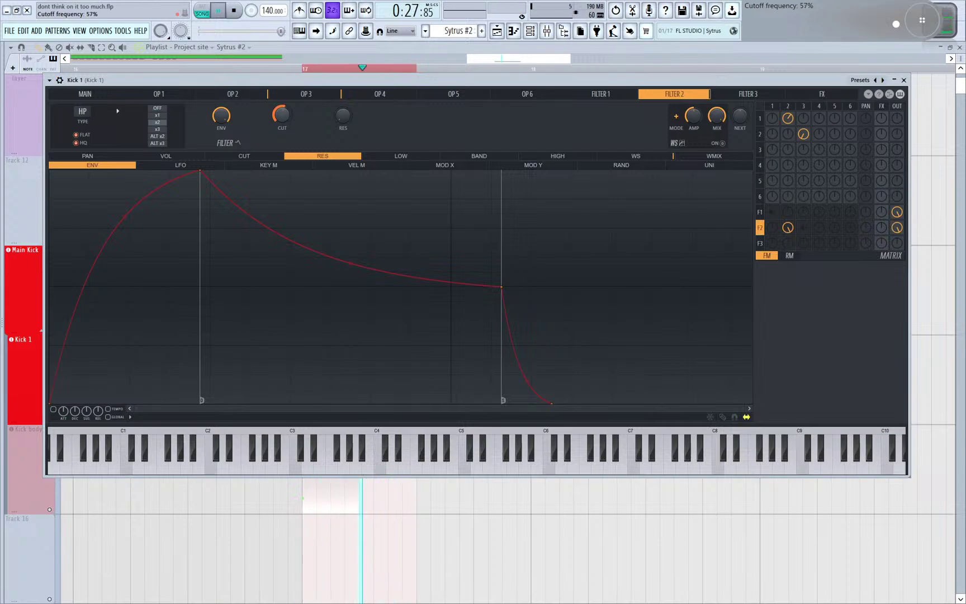
{"action": "key", "text": "space"}
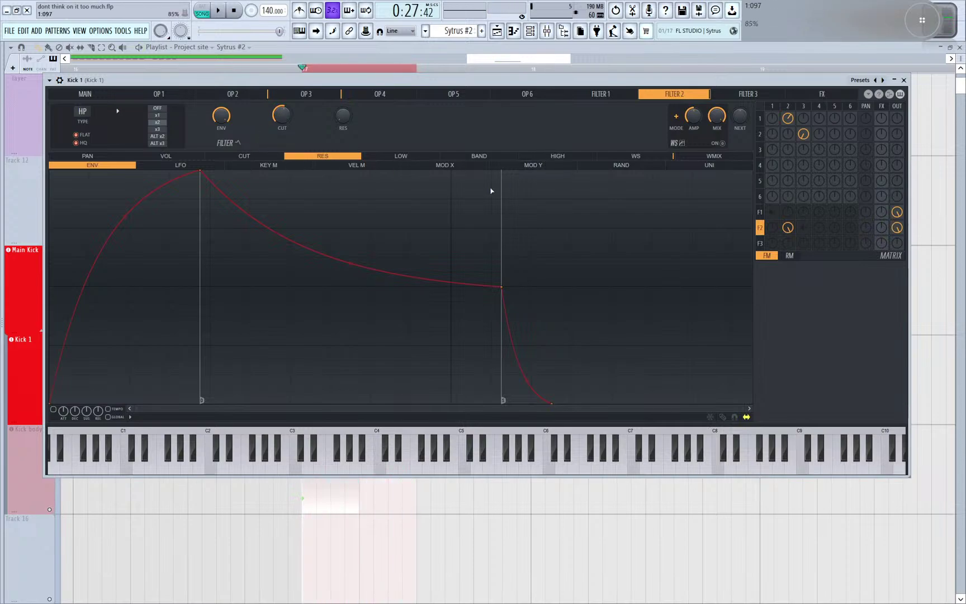
{"action": "left_click", "coordinate": [130, 417]}
{"action": "left_click", "coordinate": [172, 467]}
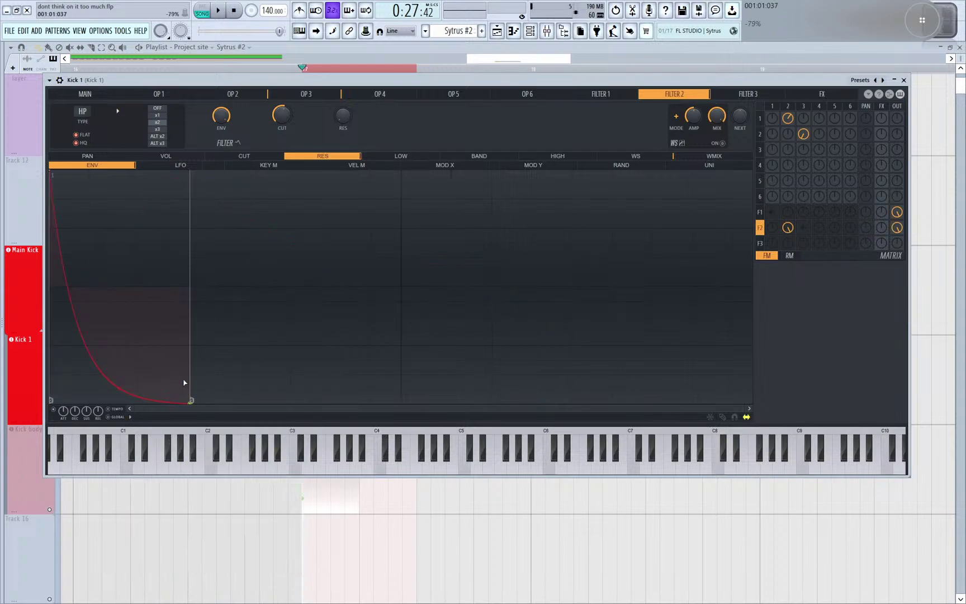
{"action": "left_click", "coordinate": [132, 417]}
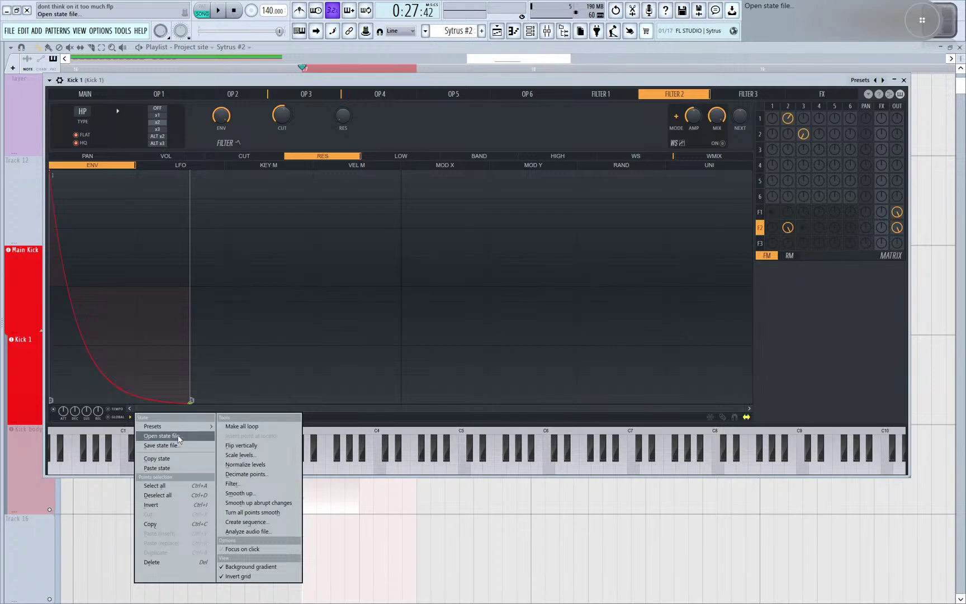
{"action": "mouse_move", "coordinate": [168, 426]}
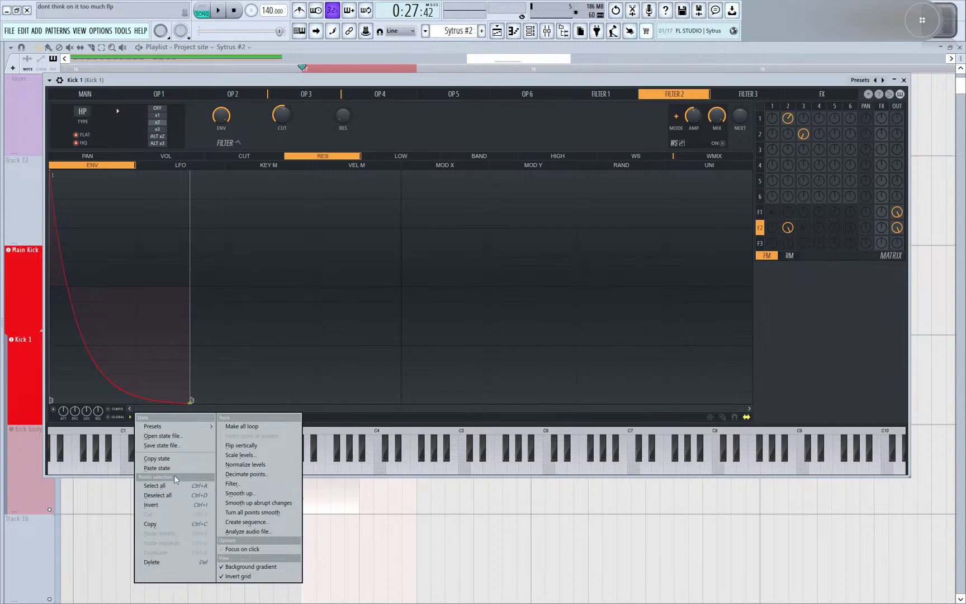
{"action": "right_click", "coordinate": [204, 340]}
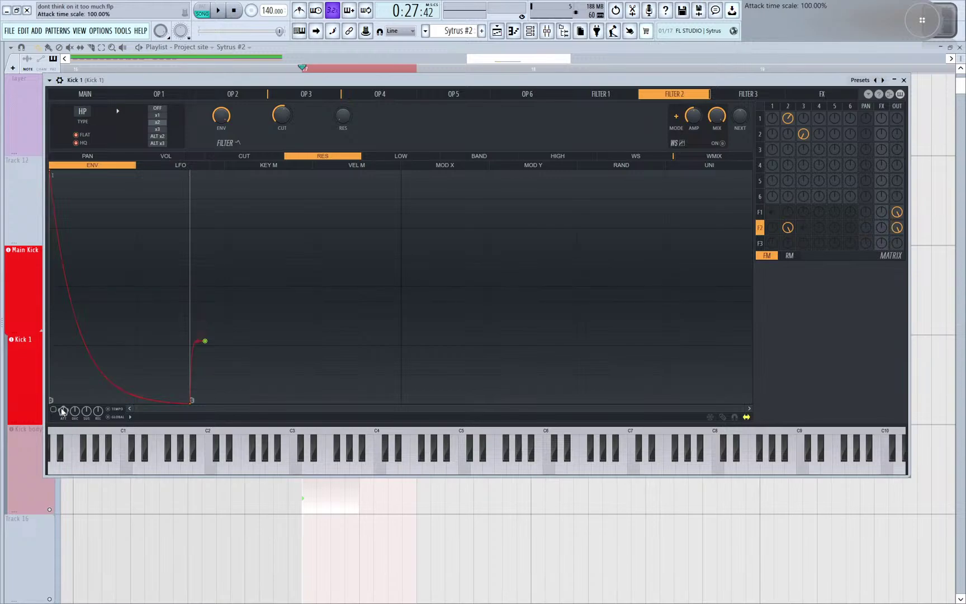
{"action": "right_click", "coordinate": [206, 341]}
{"action": "left_click", "coordinate": [222, 355]}
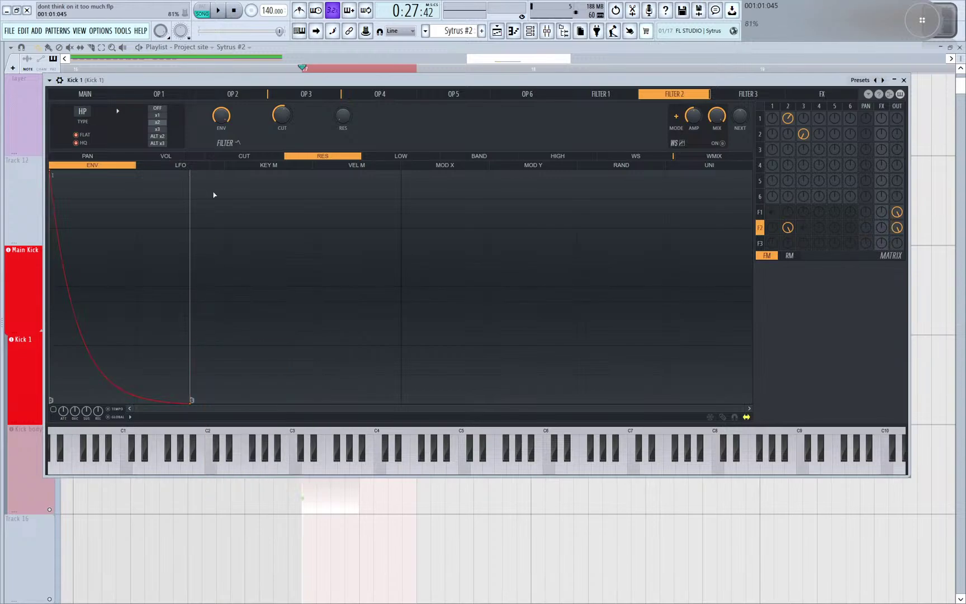
- Copy the state of operator 1's volume envelope and paste it into filter 2's volume envelope
{"action": "left_click", "coordinate": [173, 156]}
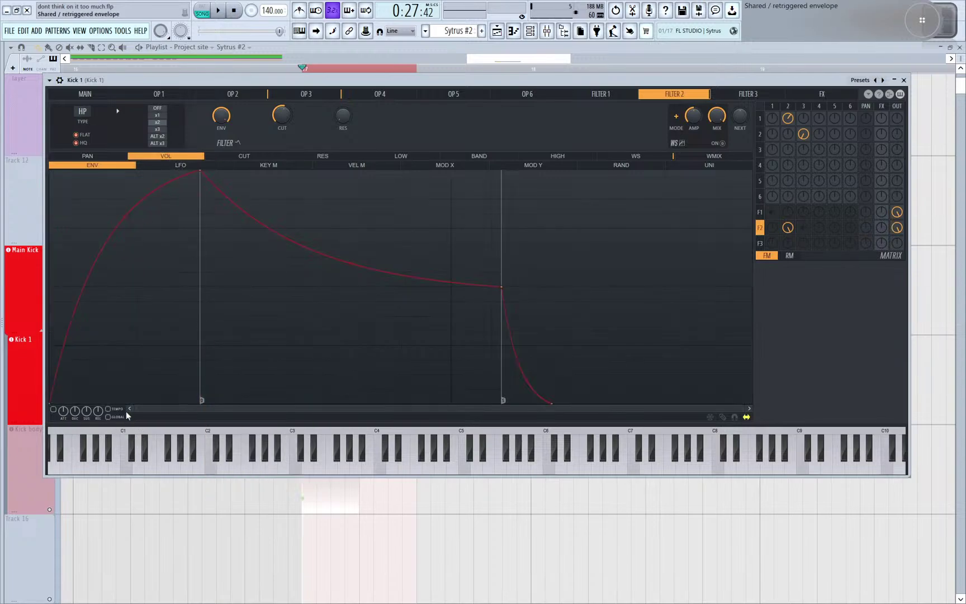
{"action": "left_click", "coordinate": [174, 98]}
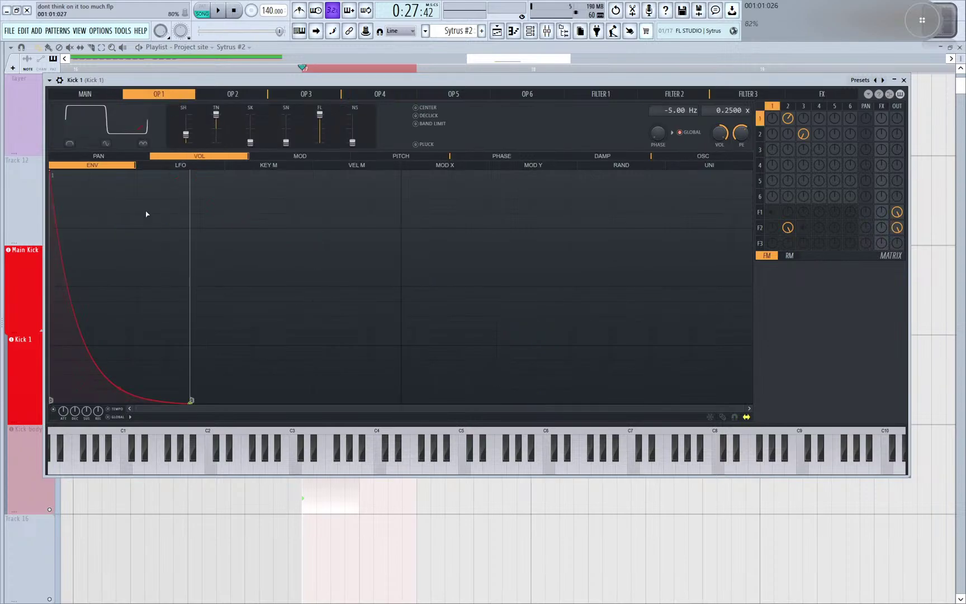
{"action": "left_click", "coordinate": [135, 418]}
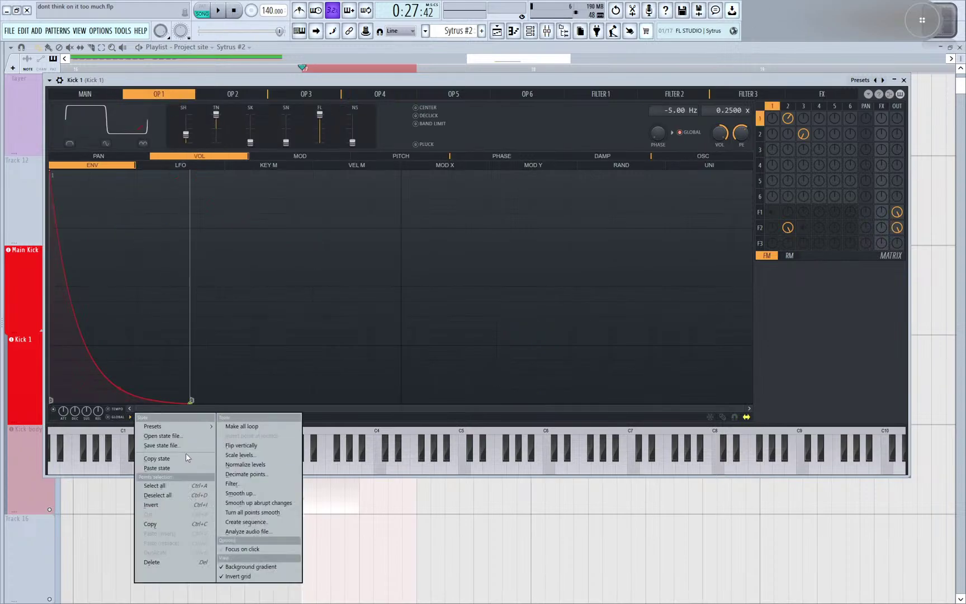
{"action": "left_click", "coordinate": [181, 459]}
{"action": "left_click", "coordinate": [692, 95]}
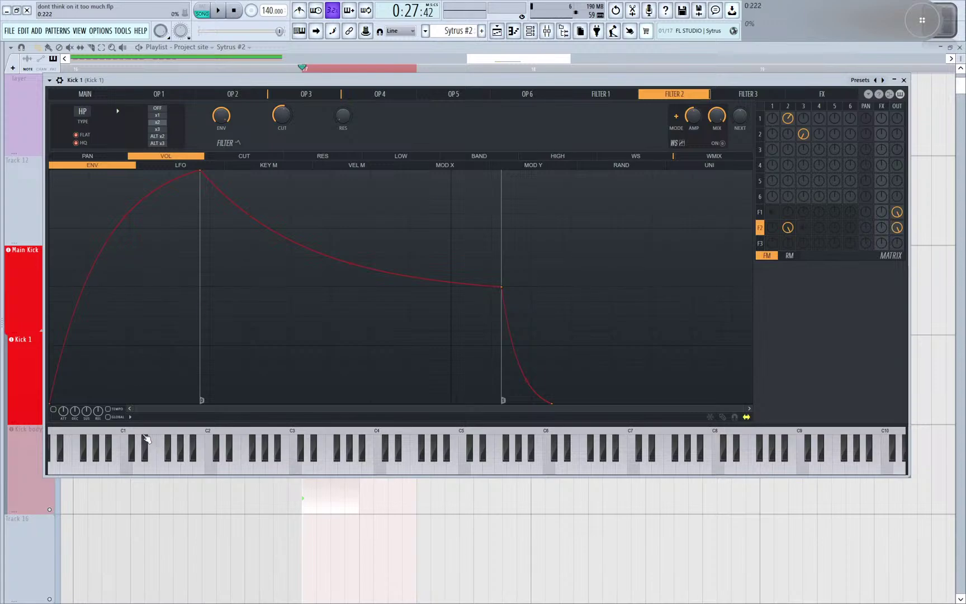
{"action": "left_click", "coordinate": [132, 417]}
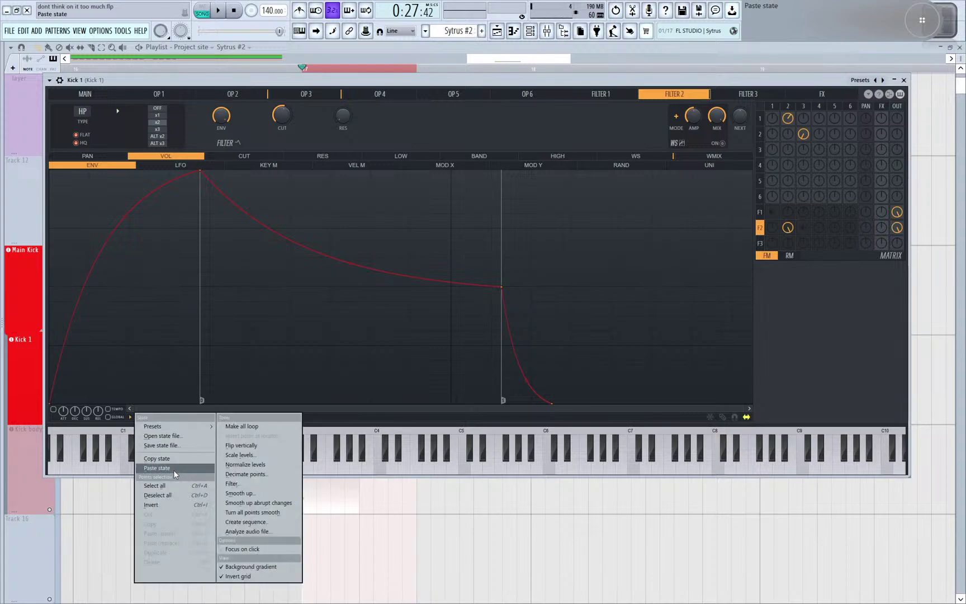
{"action": "left_click", "coordinate": [174, 471]}
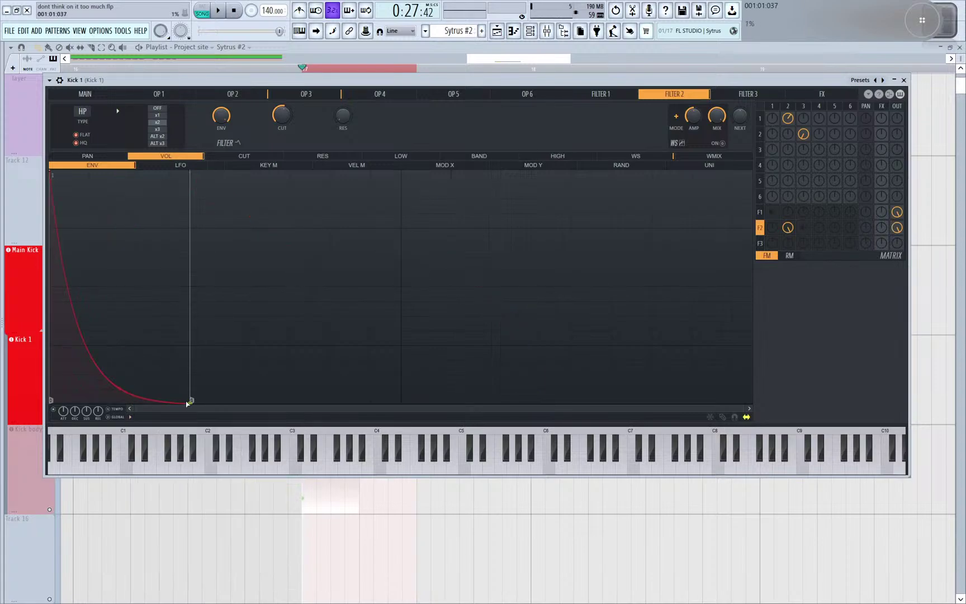
- Shorten filter 2's volume envelope to end at about 1:01:023, steepen its decay tension to about 60% and audition it
{"action": "mouse_move", "coordinate": [189, 402]}
{"action": "left_mouse_down"}
{"action": "mouse_move", "coordinate": [142, 405]}
{"action": "mouse_move", "coordinate": [132, 433]}
{"action": "left_mouse_up"}
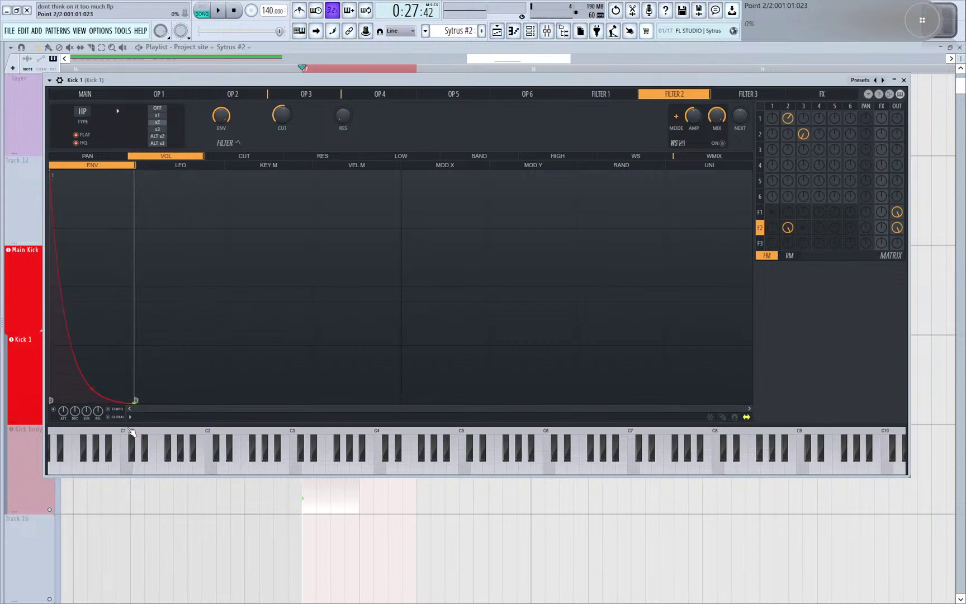
{"action": "left_click_drag", "start_coordinate": [91, 387], "coordinate": [91, 369]}
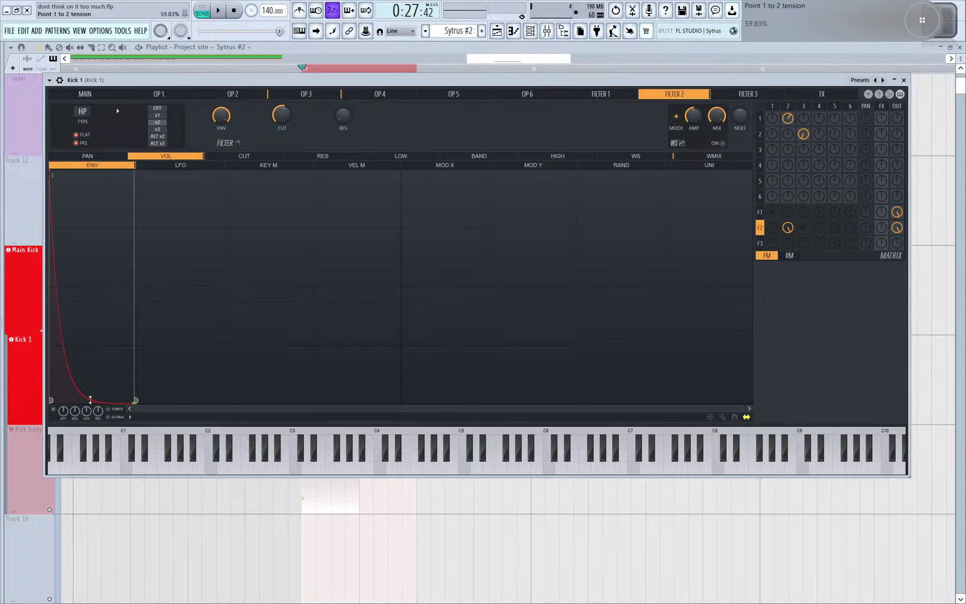
{"action": "key", "text": "space"}
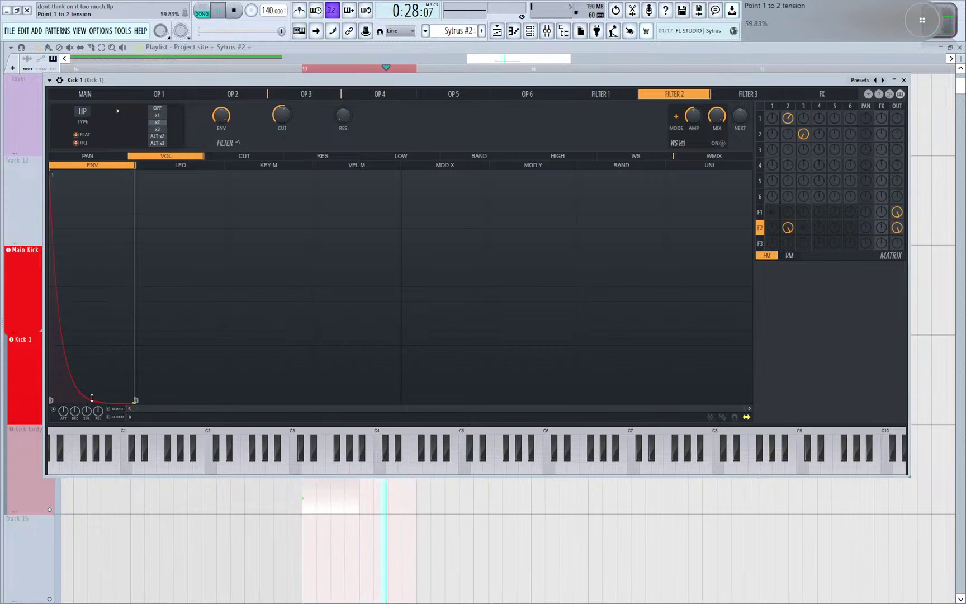
{"action": "key", "text": "space"}
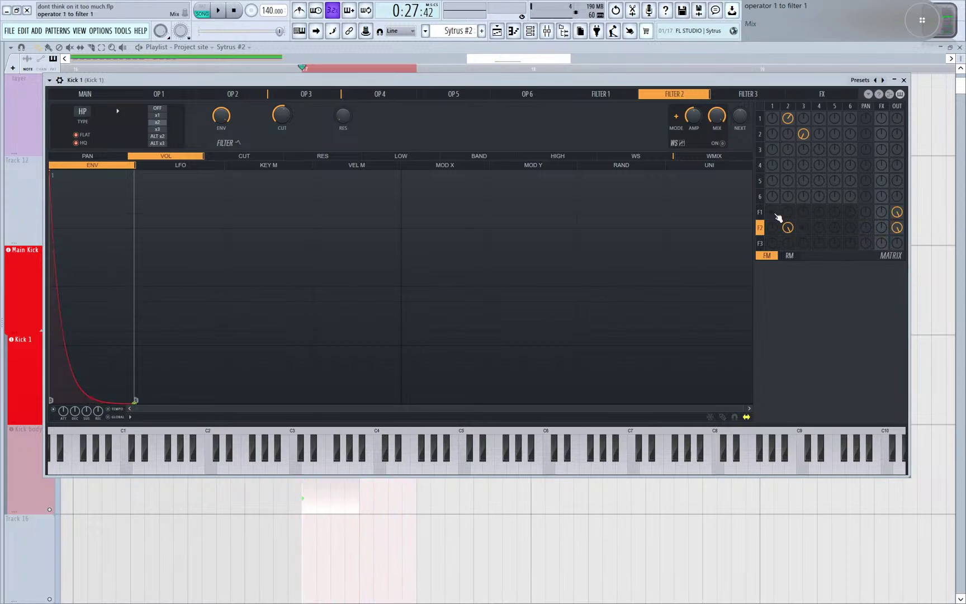
- Route operator 1 into filter 1 at full level and lower filter 2's output level to about 25% while auditioning
{"action": "left_click_drag", "start_coordinate": [778, 218], "coordinate": [777, 201]}
{"action": "key", "text": "space"}
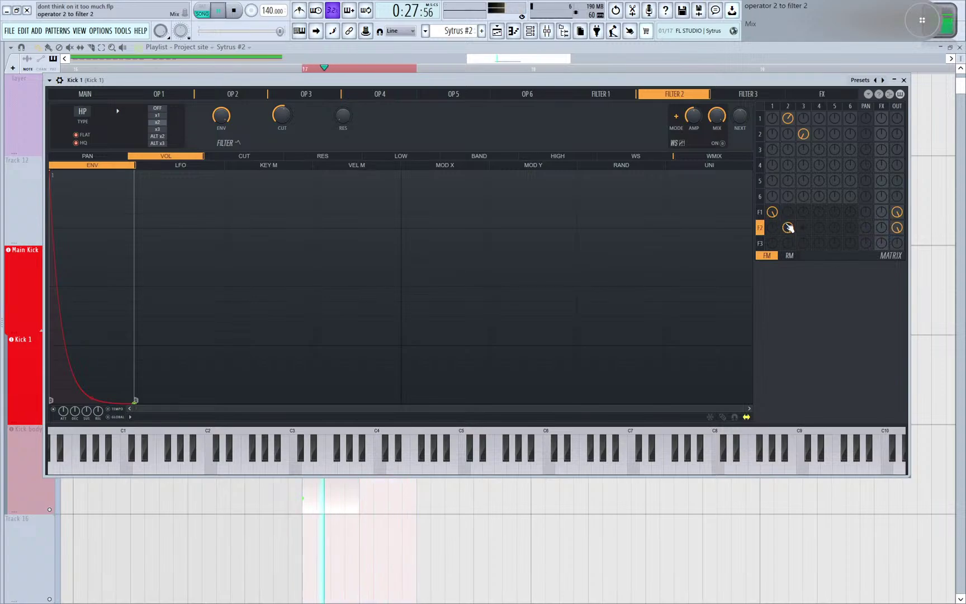
{"action": "left_click_drag", "start_coordinate": [896, 229], "coordinate": [897, 224]}
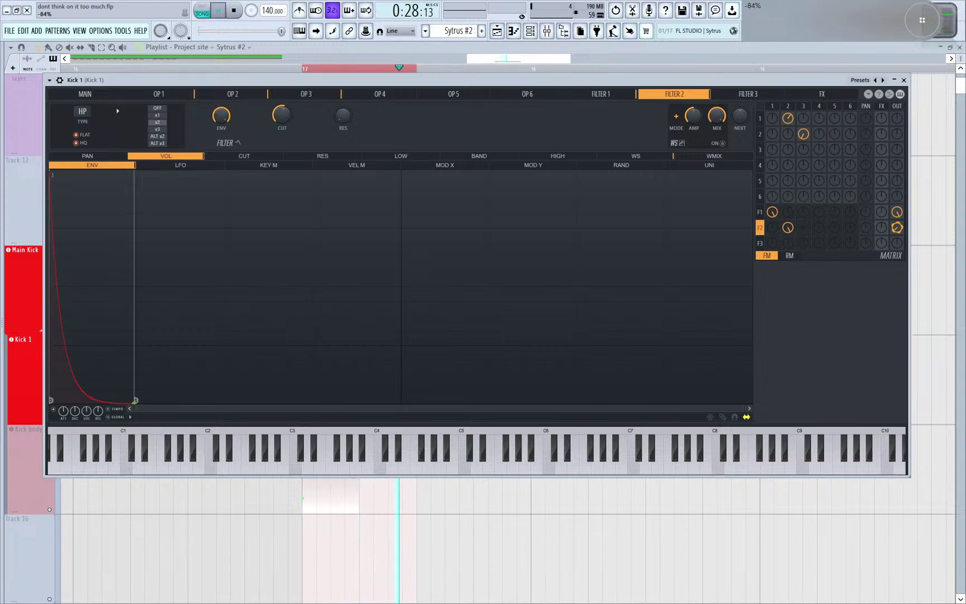
{"action": "mouse_move", "coordinate": [896, 228]}
{"action": "left_mouse_down"}
{"action": "mouse_move", "coordinate": [897, 206]}
{"action": "mouse_move", "coordinate": [897, 232]}
{"action": "left_mouse_up"}
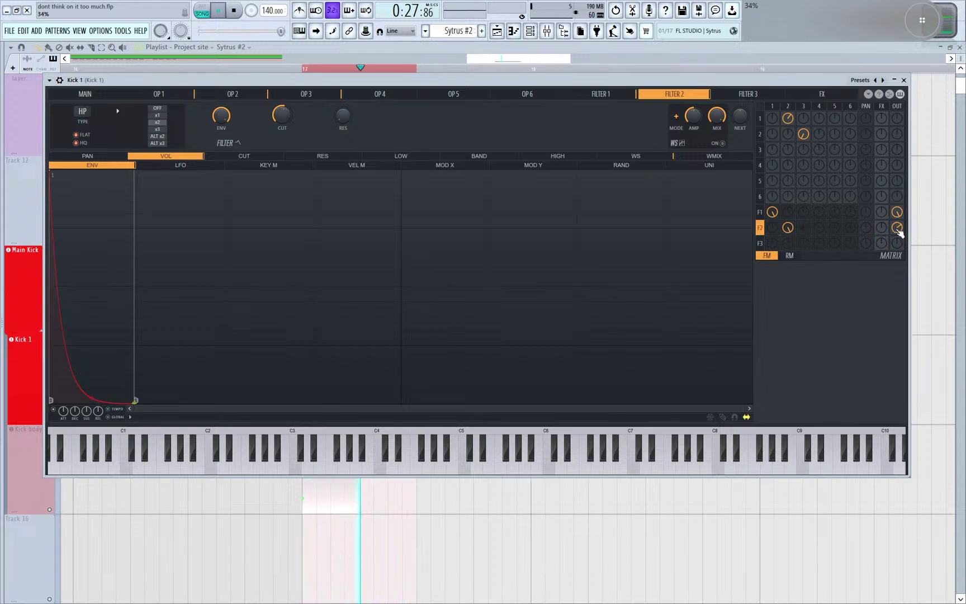
{"action": "key", "text": "space"}
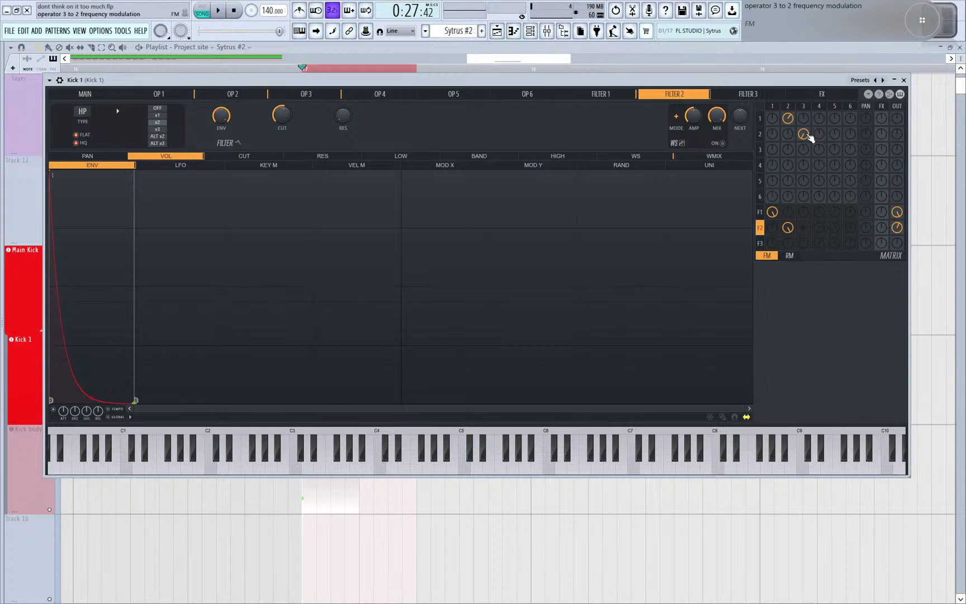
- Raise operator 3 to operator 2 frequency modulation to a positive amount and audition filter 2 at different output levels
{"action": "key", "text": "space"}
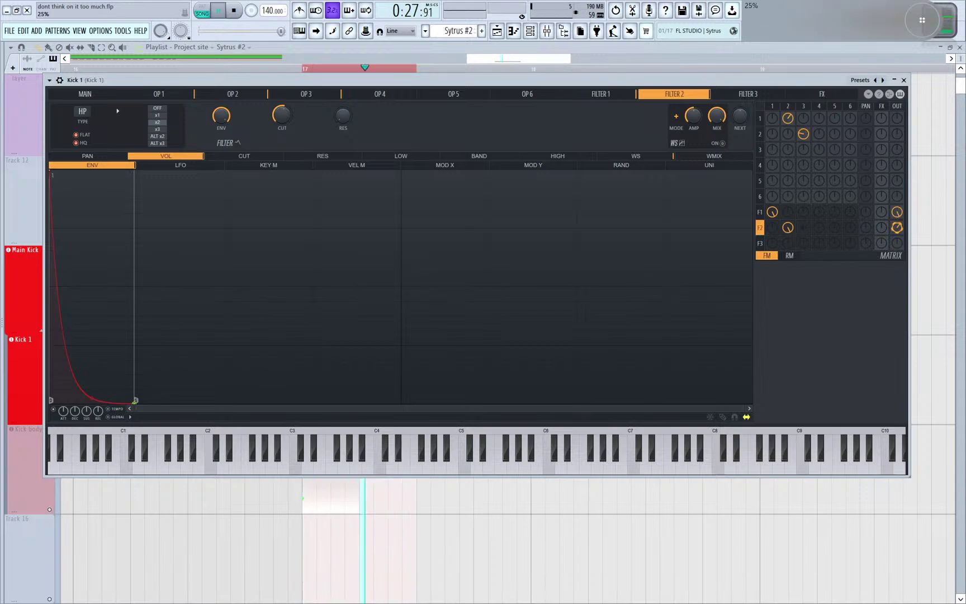
{"action": "left_click_drag", "start_coordinate": [897, 227], "coordinate": [897, 208]}
{"action": "key", "text": "space"}
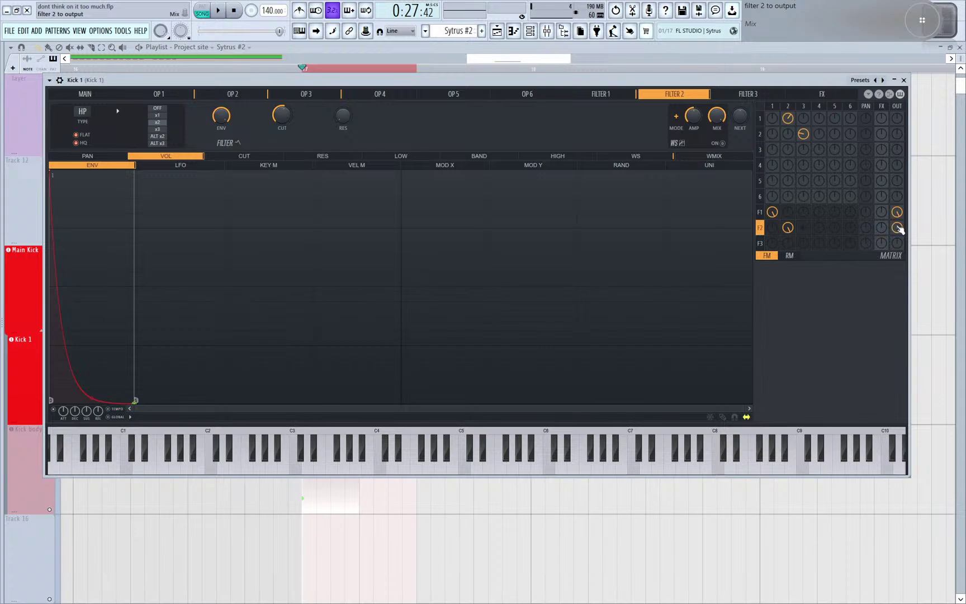
{"action": "key", "text": "space"}
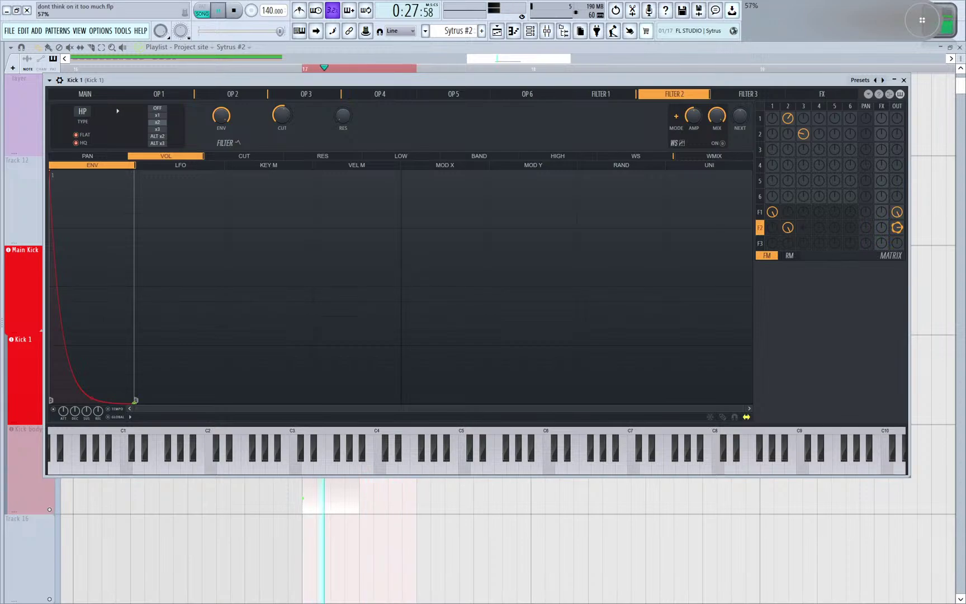
{"action": "left_click_drag", "start_coordinate": [899, 229], "coordinate": [898, 252]}
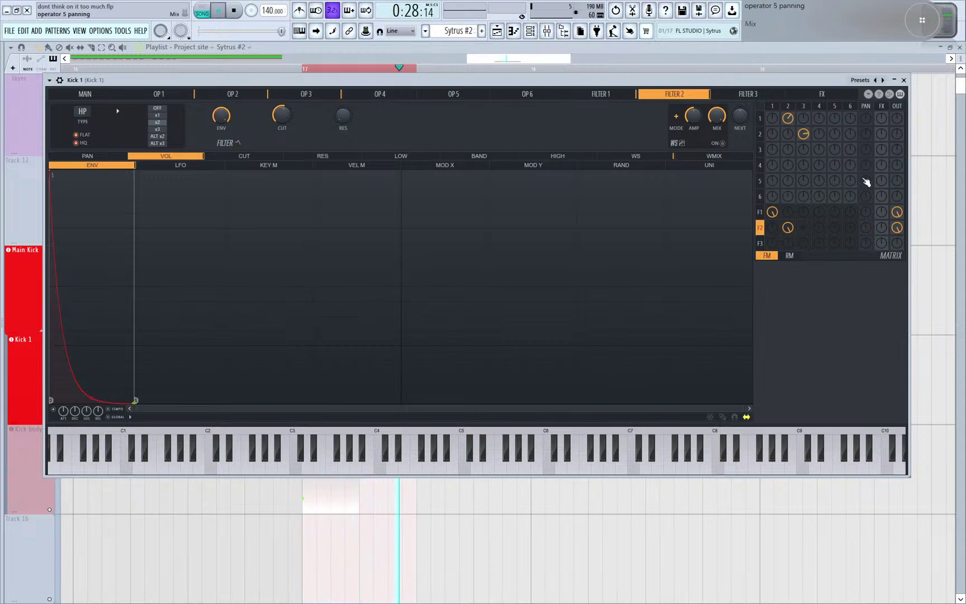
{"action": "mouse_move", "coordinate": [899, 228]}
{"action": "left_mouse_down"}
{"action": "mouse_move", "coordinate": [899, 213]}
{"action": "mouse_move", "coordinate": [897, 254]}
{"action": "mouse_move", "coordinate": [896, 230]}
{"action": "left_mouse_up"}
{"action": "key", "text": "space"}
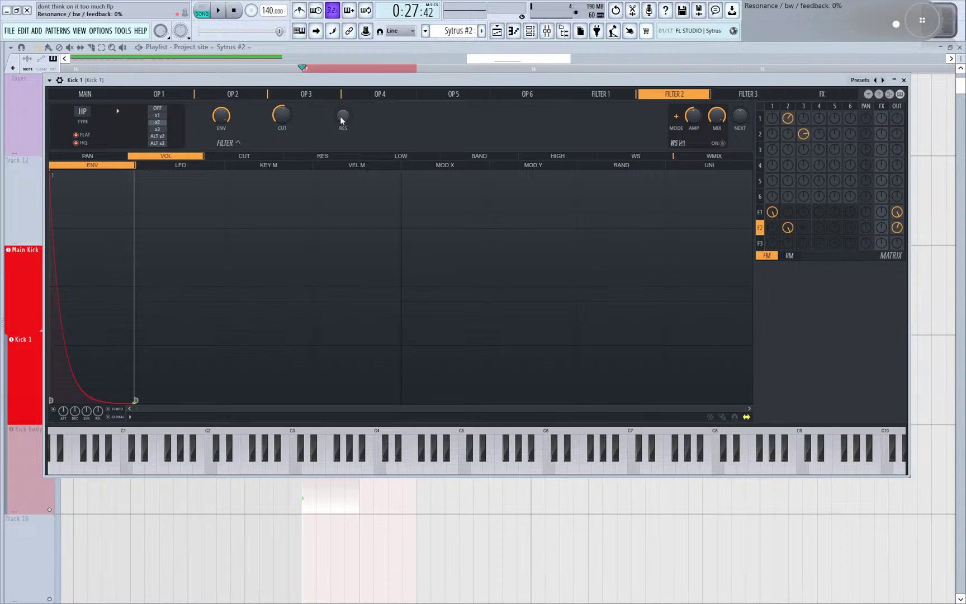
- Raise filter 2's resonance to about 71% while auditioning
{"action": "key", "text": "space"}
{"action": "left_click_drag", "start_coordinate": [336, 117], "coordinate": [336, 84]}
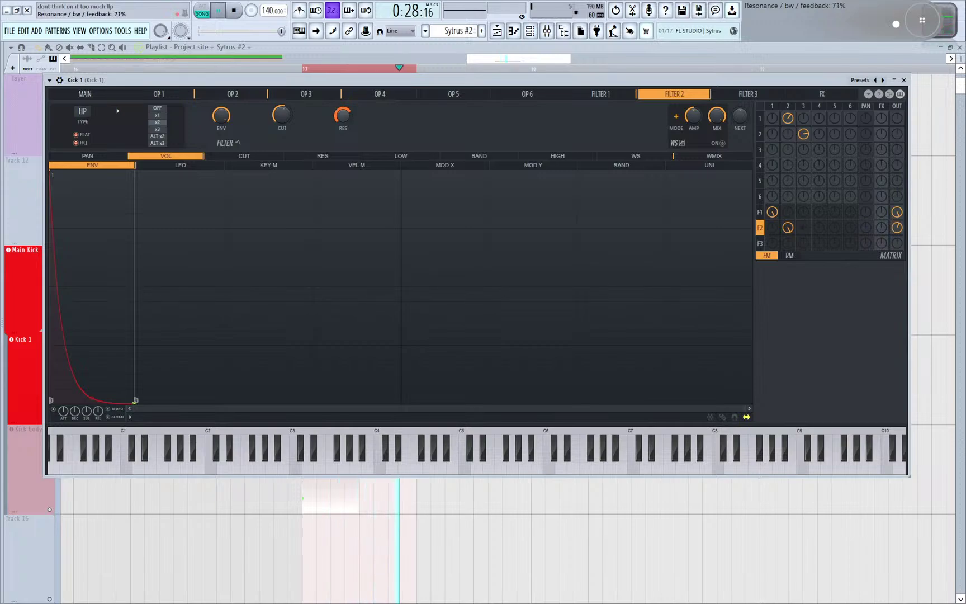
{"action": "key", "text": "space"}
- Remove operators 1 and 2 from the filters, route operator 3 fully into filter 2 and audition it with varied resonance
{"action": "left_click_drag", "start_coordinate": [788, 228], "coordinate": [788, 241]}
{"action": "left_click_drag", "start_coordinate": [773, 212], "coordinate": [804, 209]}
{"action": "key", "text": "space"}
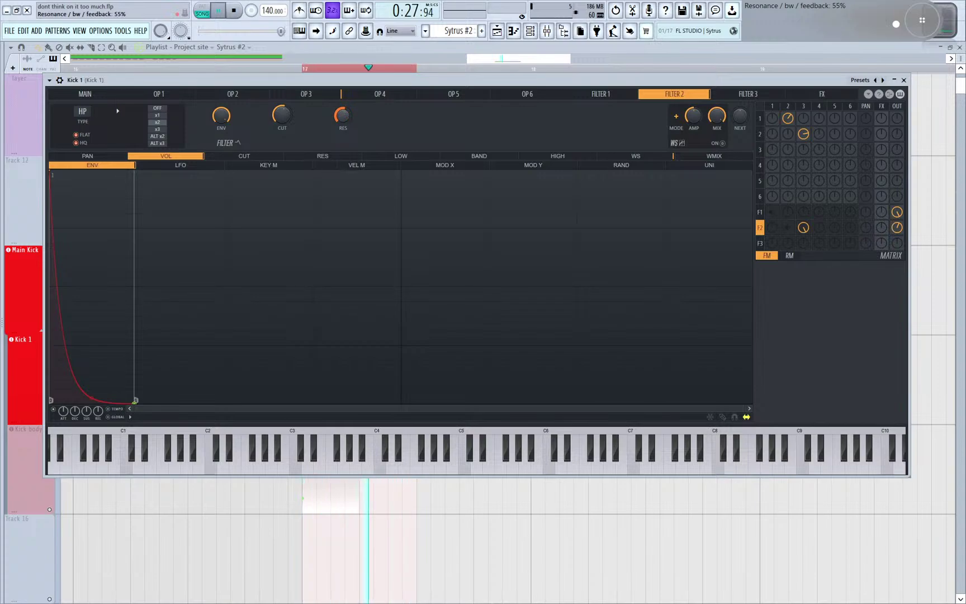
{"action": "key", "text": "space"}
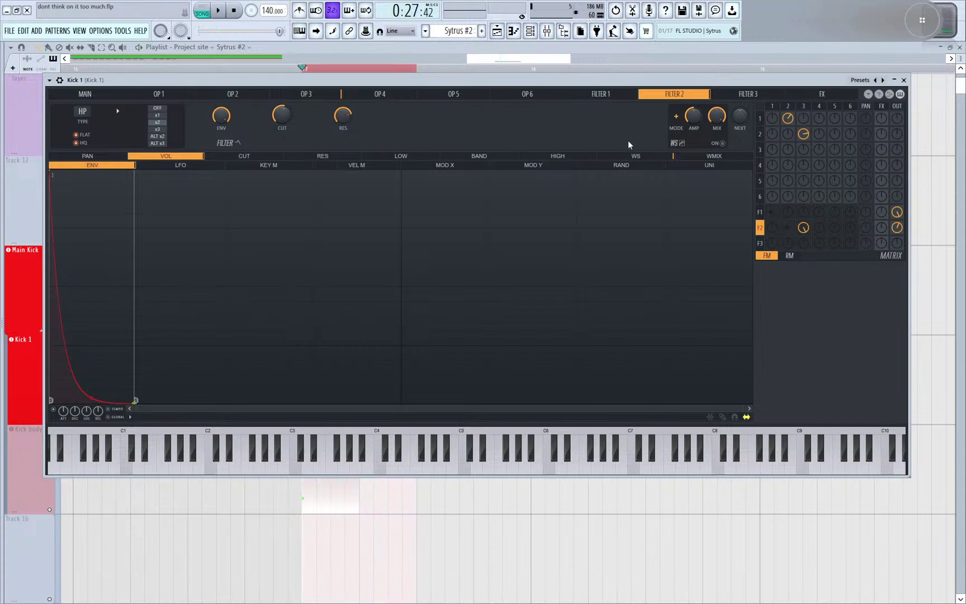
- Enable filter 2's waveshaper in bipolar mode with 150% pre amp and route operator 2 into filter 2 instead of operator 3
{"action": "left_click", "coordinate": [723, 143]}
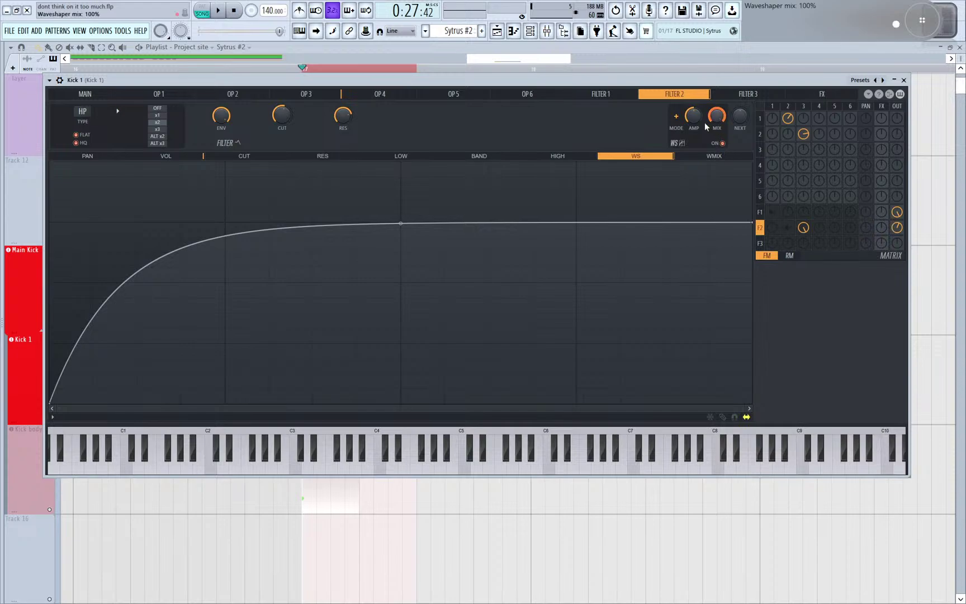
{"action": "key", "text": "space"}
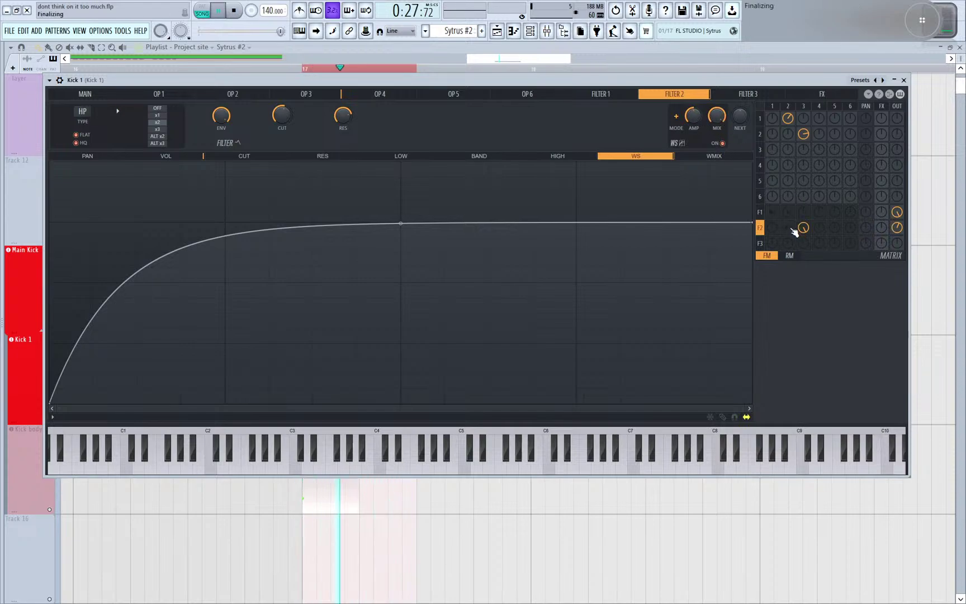
{"action": "left_click_drag", "start_coordinate": [788, 228], "coordinate": [790, 222]}
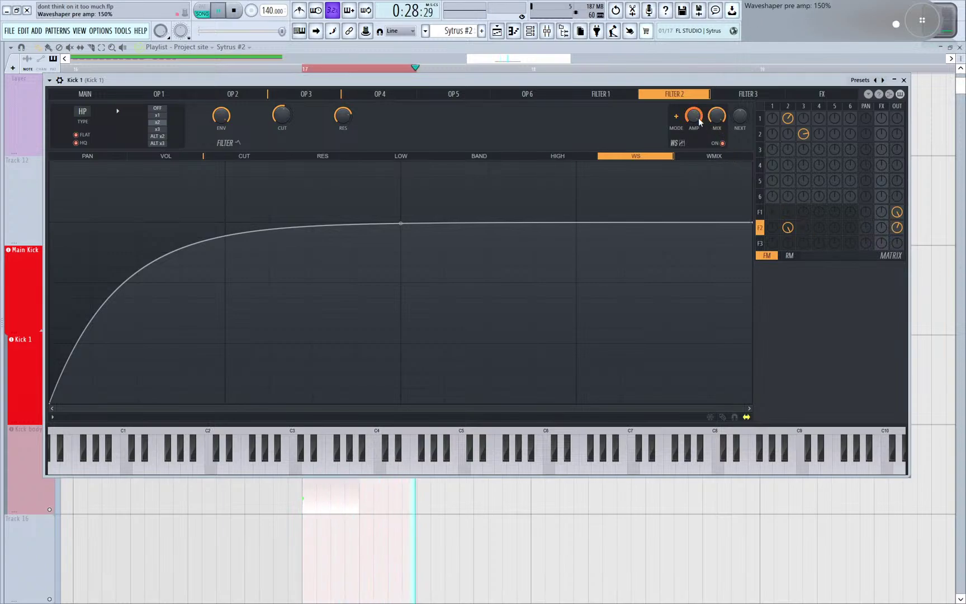
{"action": "left_click", "coordinate": [676, 116]}
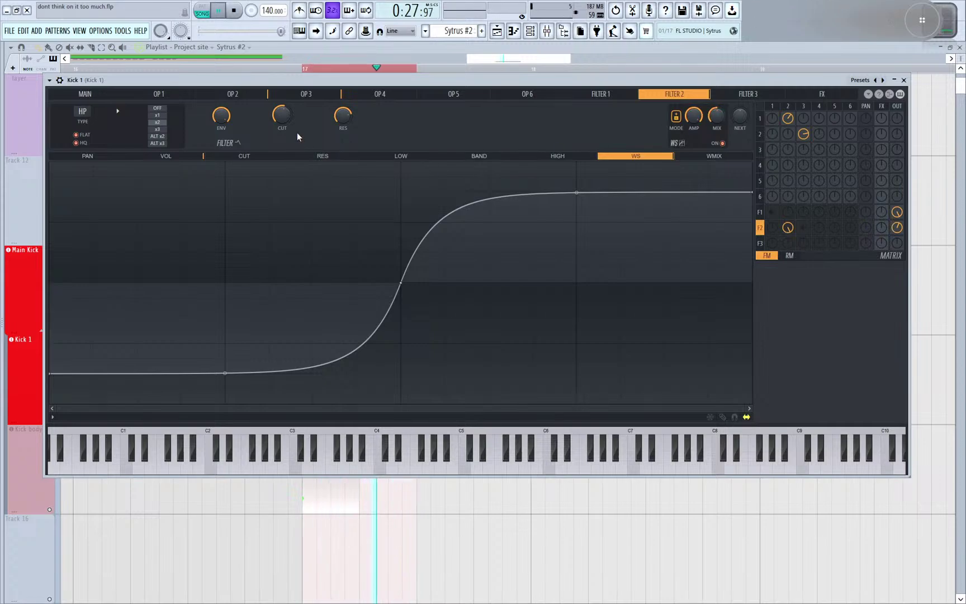
- Lower filter 2's cutoff, restore operator 1 into filter 1 and adjust the waveshaper's amp and mix while auditioning
{"action": "left_click_drag", "start_coordinate": [282, 116], "coordinate": [281, 132]}
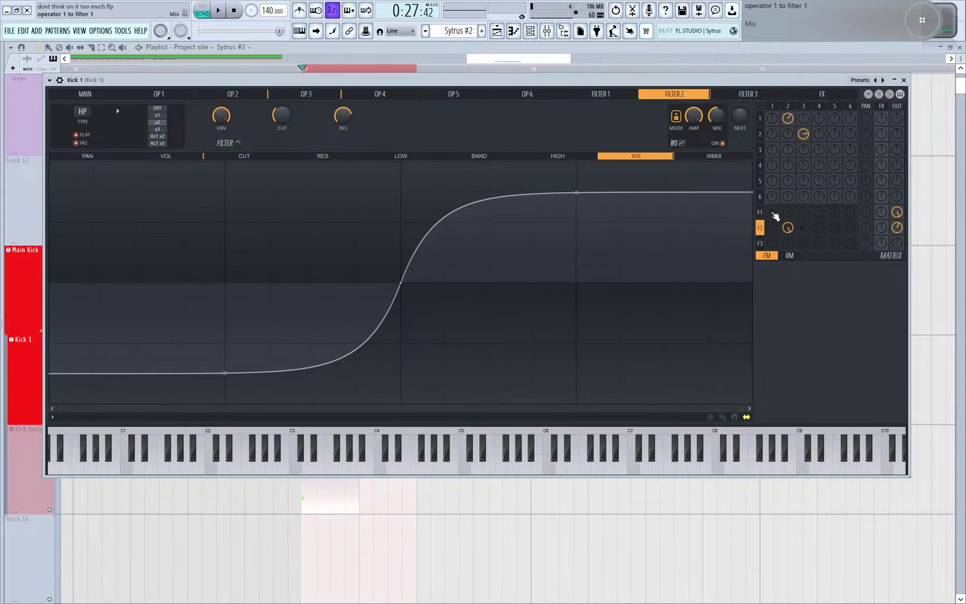
{"action": "left_click_drag", "start_coordinate": [772, 213], "coordinate": [773, 207]}
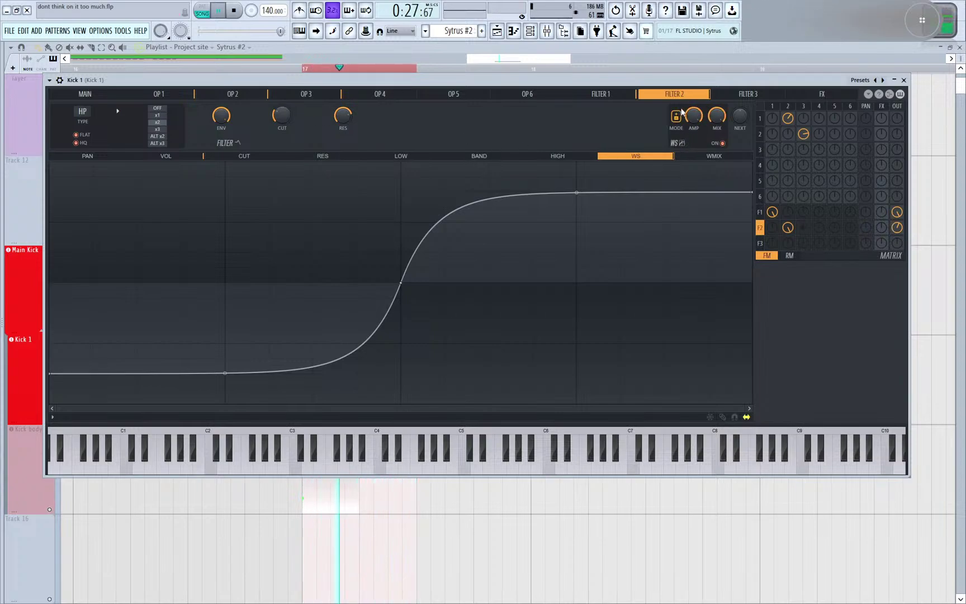
{"action": "mouse_move", "coordinate": [693, 115]}
{"action": "left_mouse_down"}
{"action": "mouse_move", "coordinate": [693, 124]}
{"action": "mouse_move", "coordinate": [702, 115]}
{"action": "left_mouse_up"}
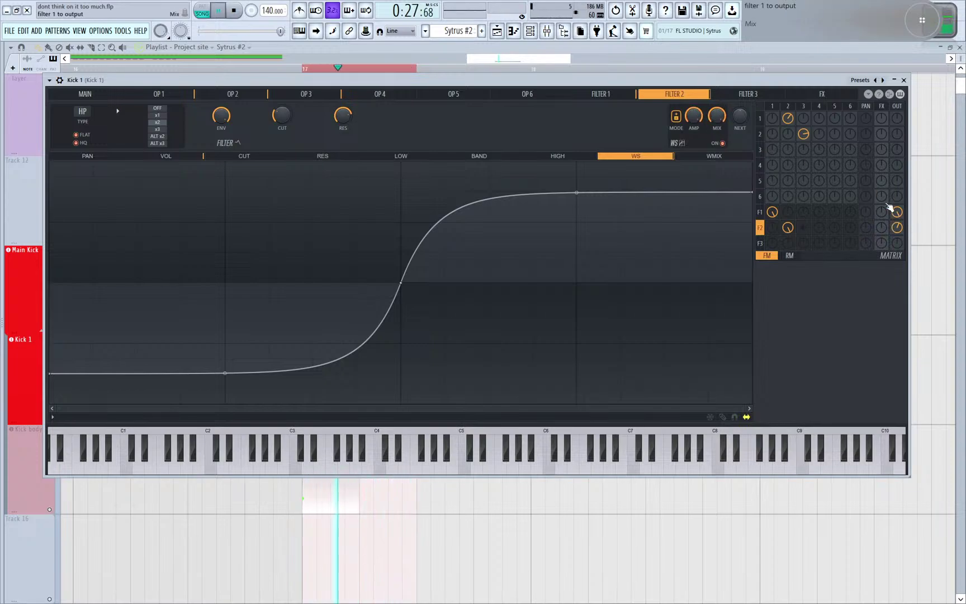
- Sweep the operator 3 to operator 2 frequency modulation while auditioning and settle it at about 67%
{"action": "left_click_drag", "start_coordinate": [804, 133], "coordinate": [808, 132]}
{"action": "key", "text": "space"}
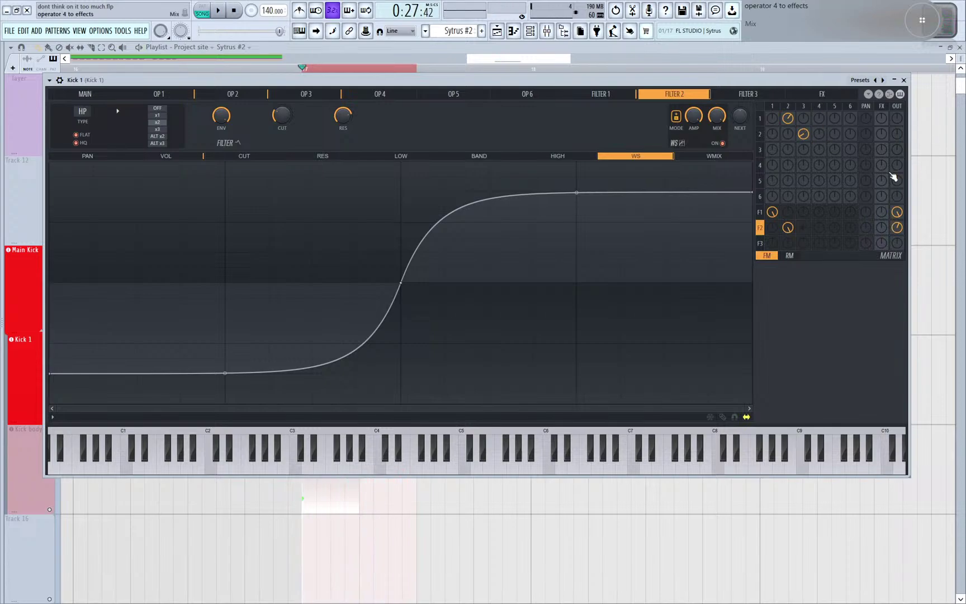
{"action": "left_click_drag", "start_coordinate": [808, 136], "coordinate": [808, 136]}
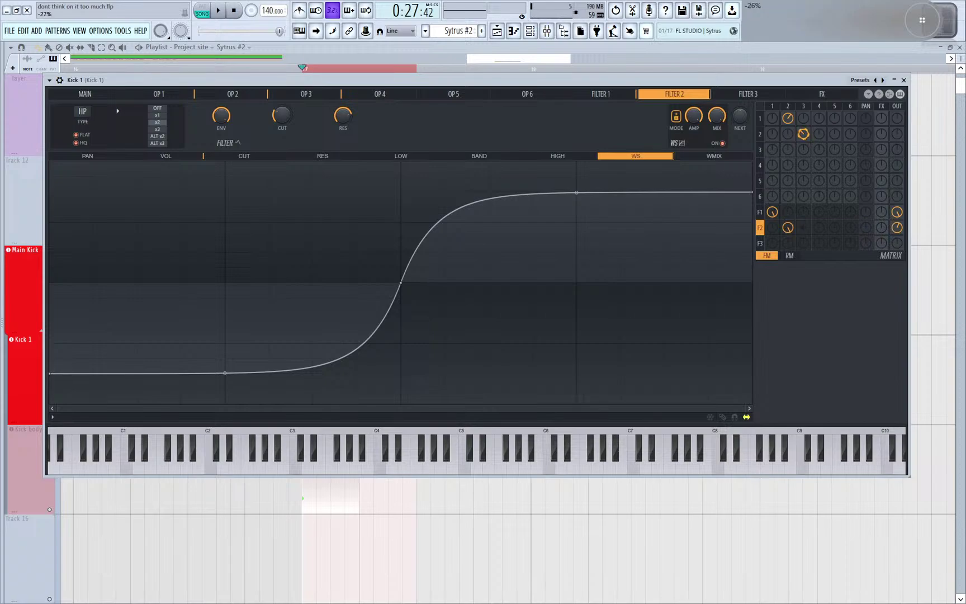
{"action": "key", "text": "space"}
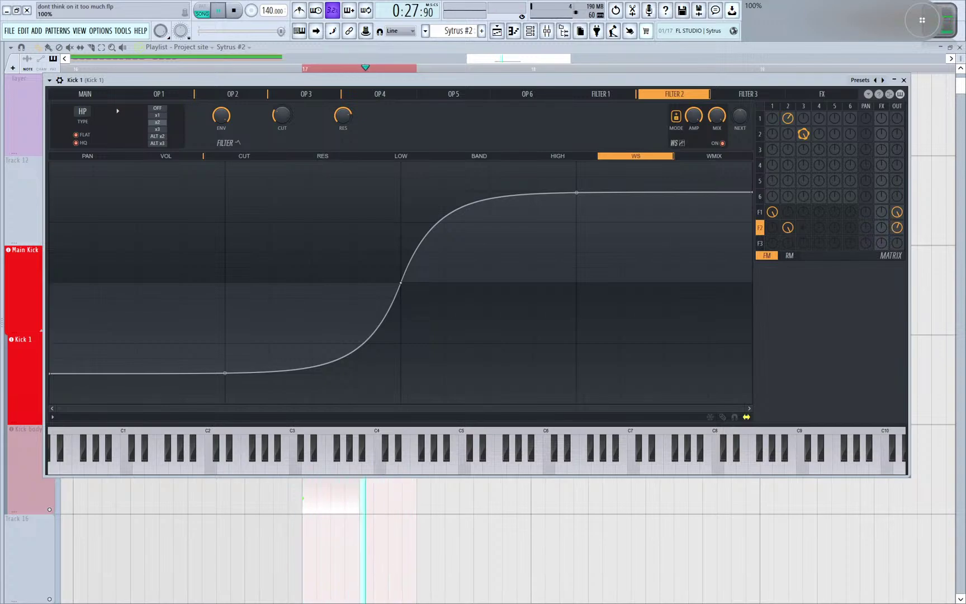
{"action": "key", "text": "space"}
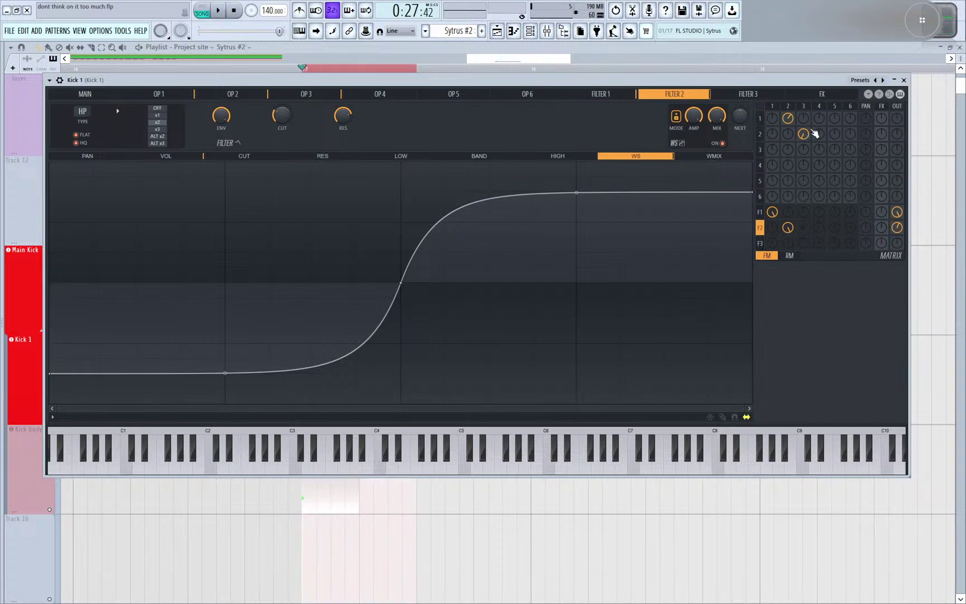
{"action": "key", "text": "space"}
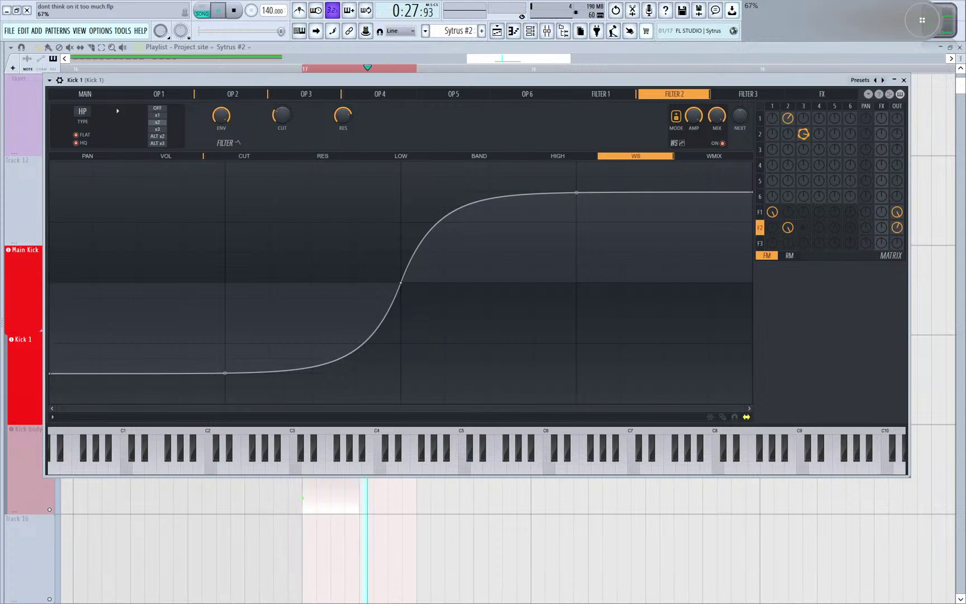
{"action": "key", "text": "space"}
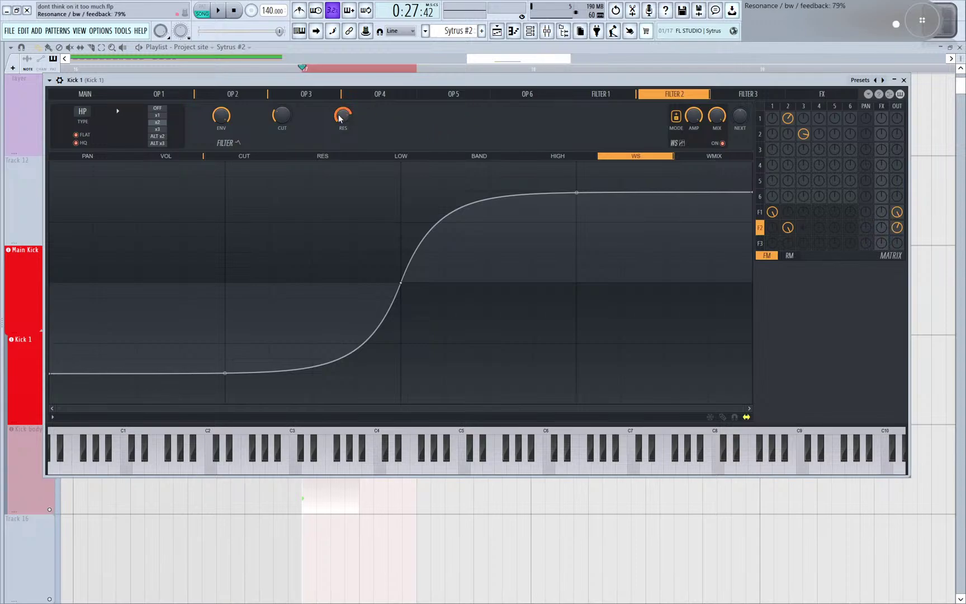
- Audition operator 3 alone through filter 2, lowering the filter's cutoff to about 15% and its resonance to 0%
{"action": "left_click_drag", "start_coordinate": [346, 113], "coordinate": [345, 113]}
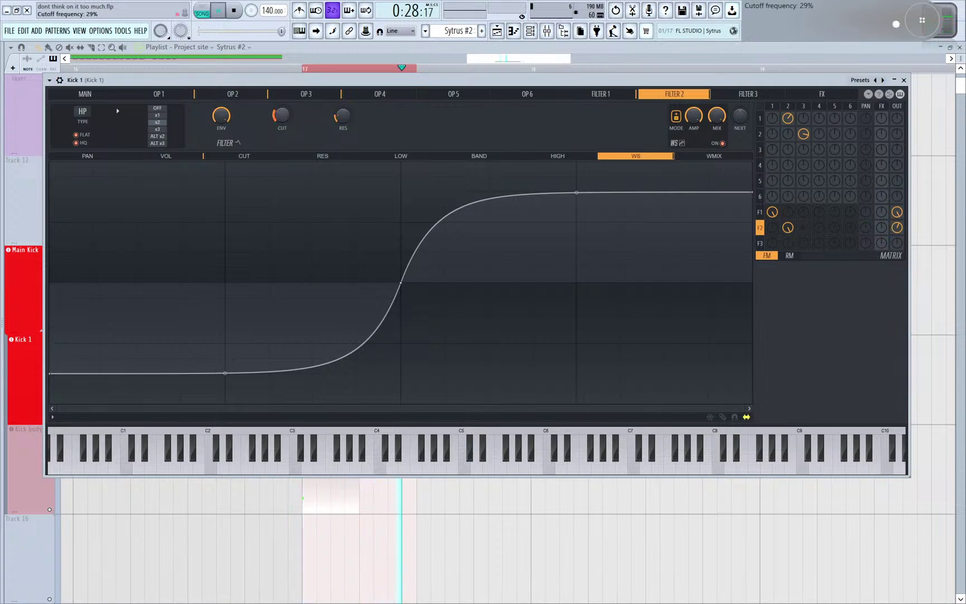
{"action": "mouse_move", "coordinate": [282, 115]}
{"action": "left_mouse_down"}
{"action": "mouse_move", "coordinate": [281, 135]}
{"action": "mouse_move", "coordinate": [281, 104]}
{"action": "left_mouse_up"}
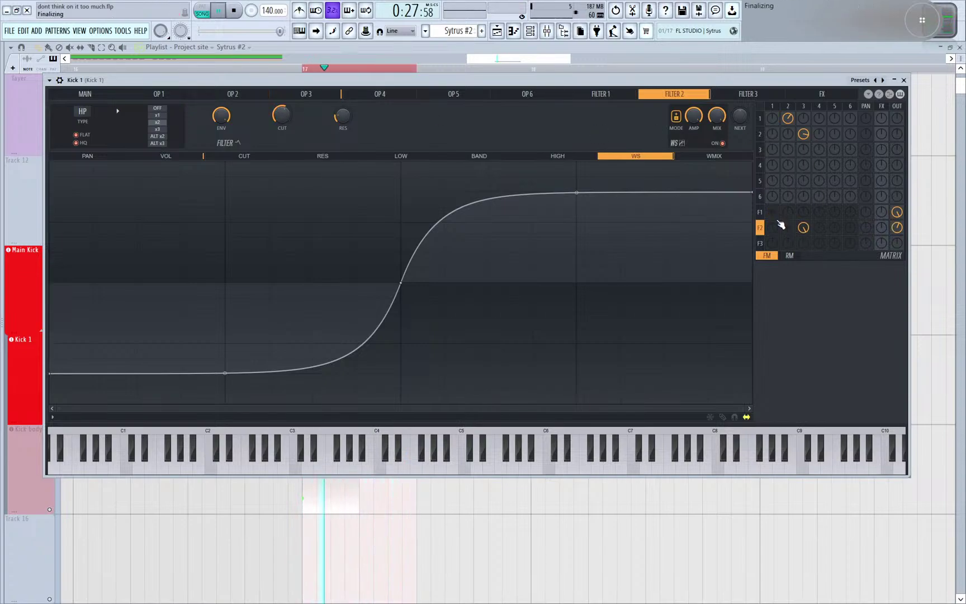
{"action": "left_click_drag", "start_coordinate": [281, 116], "coordinate": [281, 134]}
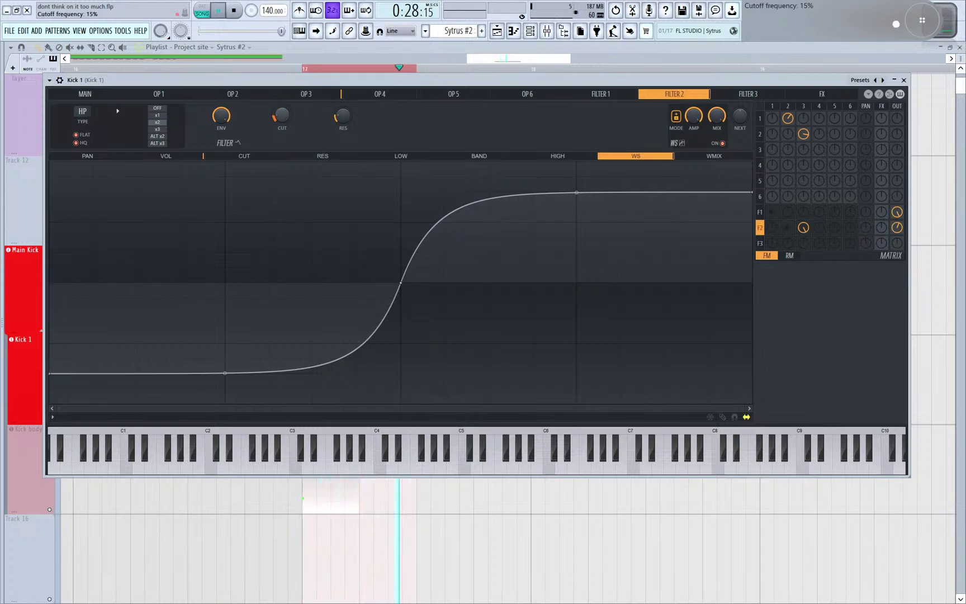
{"action": "mouse_move", "coordinate": [334, 121]}
{"action": "left_mouse_down"}
{"action": "mouse_move", "coordinate": [335, 86]}
{"action": "mouse_move", "coordinate": [334, 137]}
{"action": "left_mouse_up"}
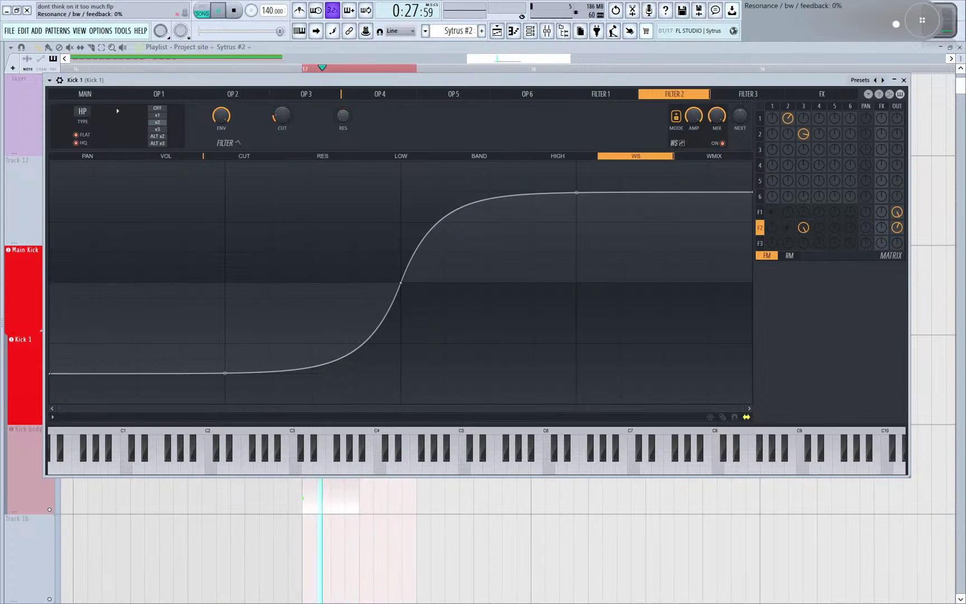
{"action": "key", "text": "space"}
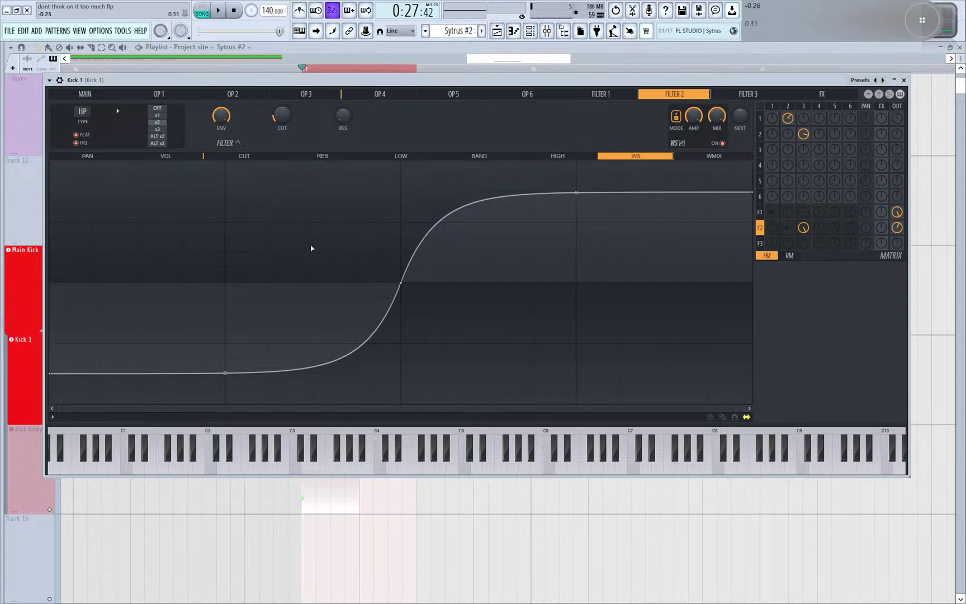
- Add a point near the low end of filter 2's waveshaper curve, undo its displacement and disable sliding of succeeding points
{"action": "right_click", "coordinate": [132, 373]}
{"action": "left_click_drag", "start_coordinate": [104, 371], "coordinate": [70, 323]}
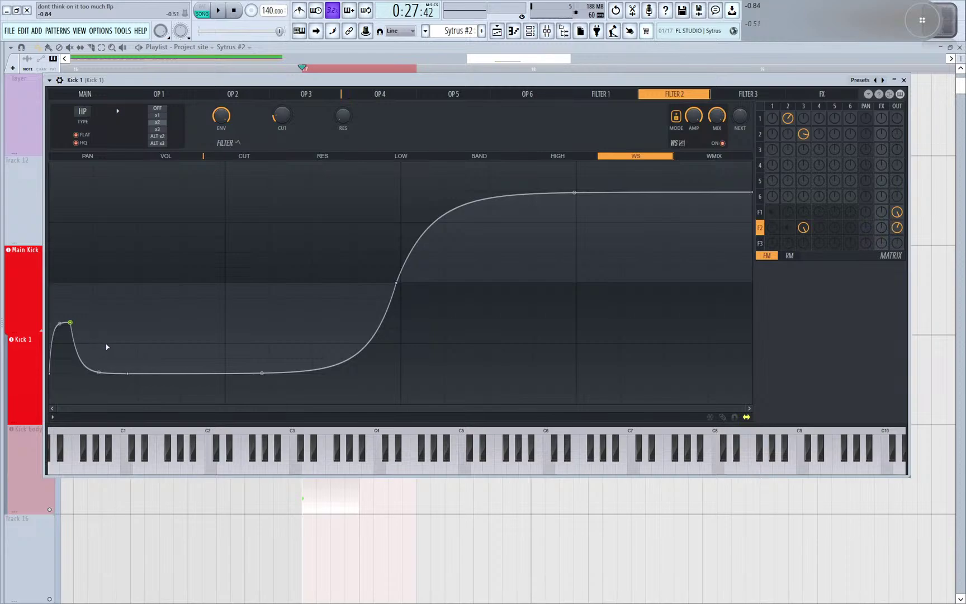
{"action": "key", "text": "ctrl+z"}
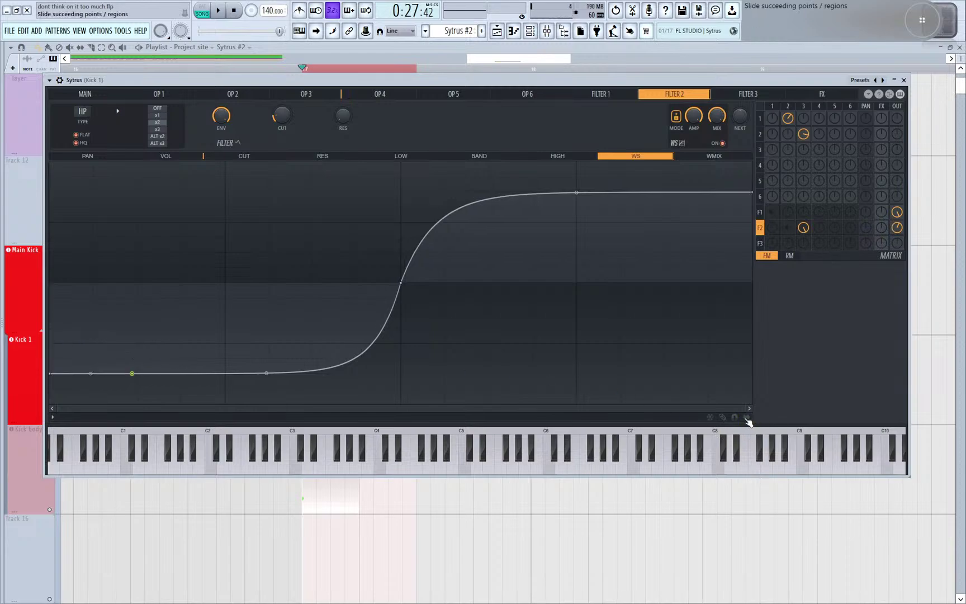
- Pull the waveshaper curve's low-end points to its start, up to maximum height, and switch the waveshaper back to unipolar mode
{"action": "left_click_drag", "start_coordinate": [63, 341], "coordinate": [3, 278]}
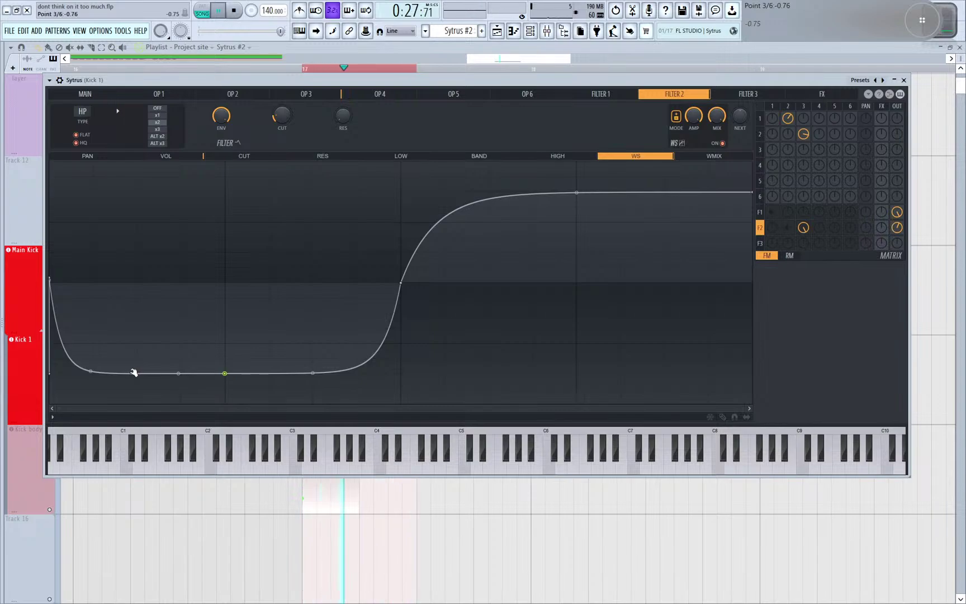
{"action": "left_click_drag", "start_coordinate": [133, 371], "coordinate": [45, 115]}
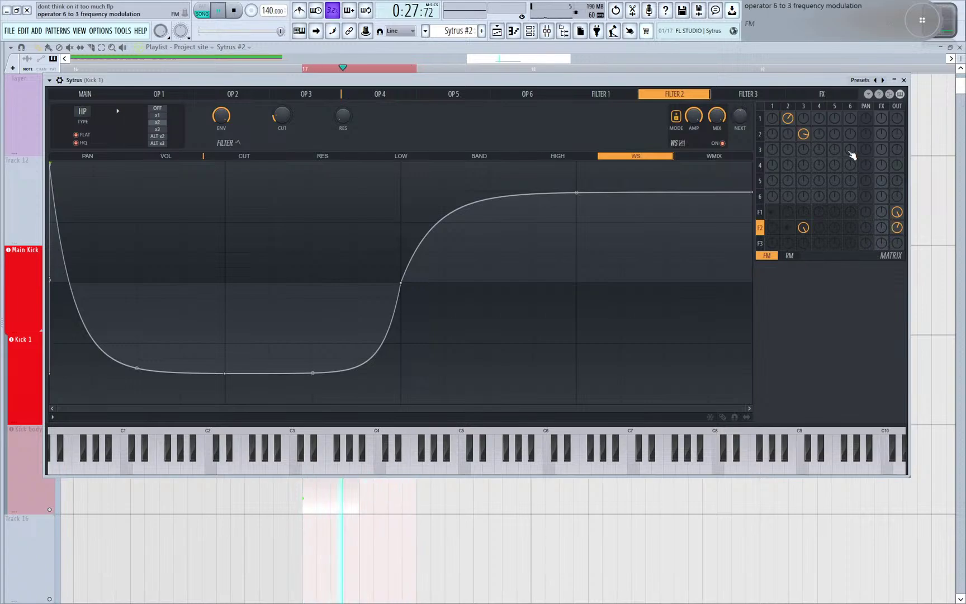
{"action": "left_click", "coordinate": [677, 116]}
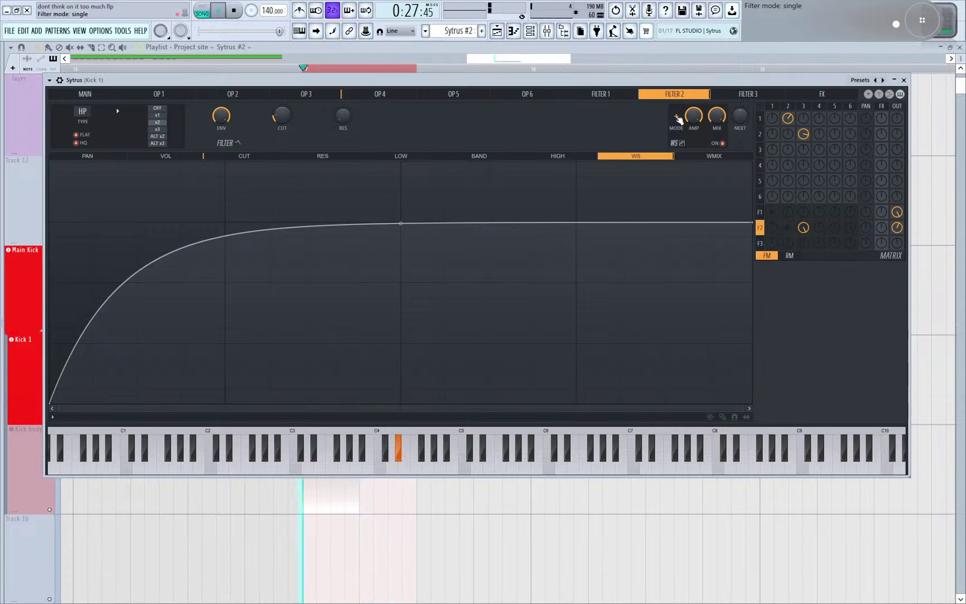
- Switch filter 2's waveshaper to bipolar mode and feed the filter from operator 2 instead of operator 3
{"action": "left_click", "coordinate": [676, 117]}
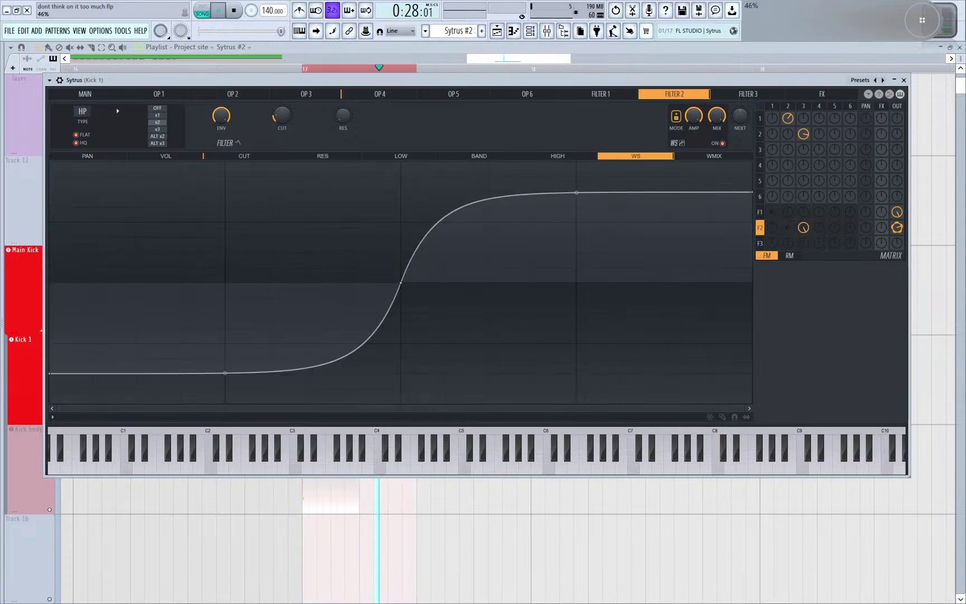
{"action": "left_click_drag", "start_coordinate": [896, 227], "coordinate": [897, 258]}
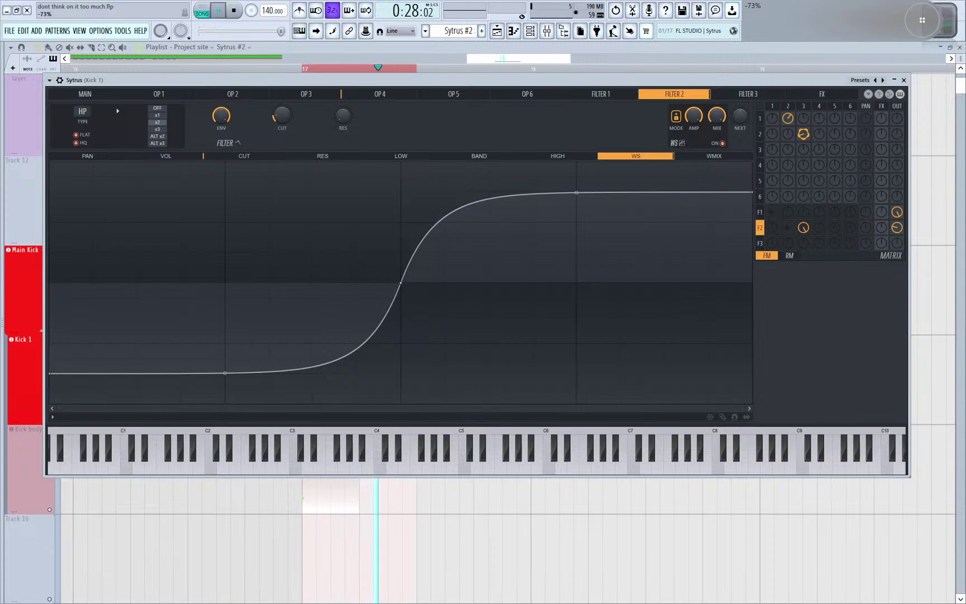
{"action": "left_click_drag", "start_coordinate": [803, 229], "coordinate": [789, 229]}
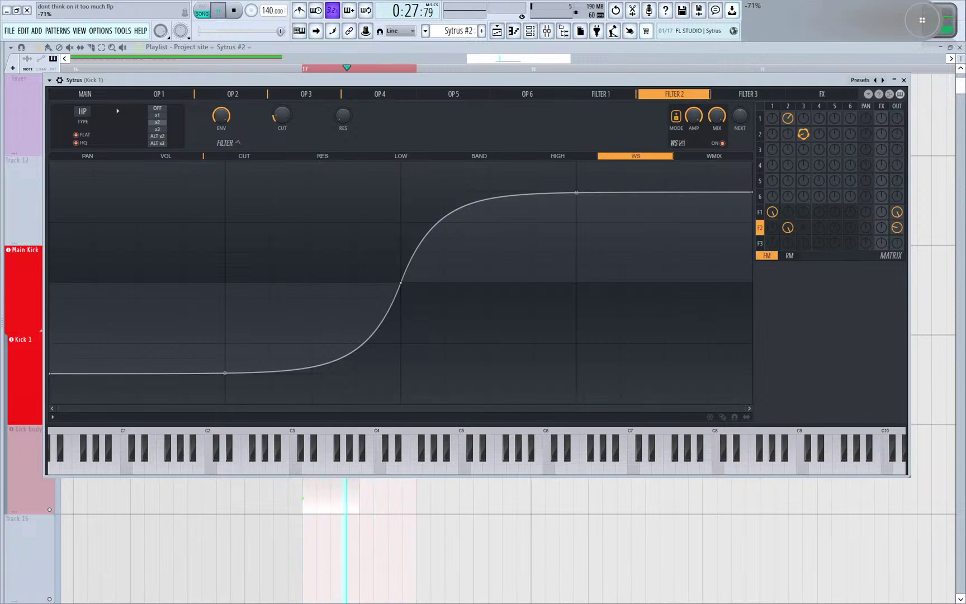
- Set operator 3 to operator 2 frequency modulation to about -71% and filter 2's output level to about -11% while auditioning
{"action": "left_click_drag", "start_coordinate": [804, 135], "coordinate": [805, 138]}
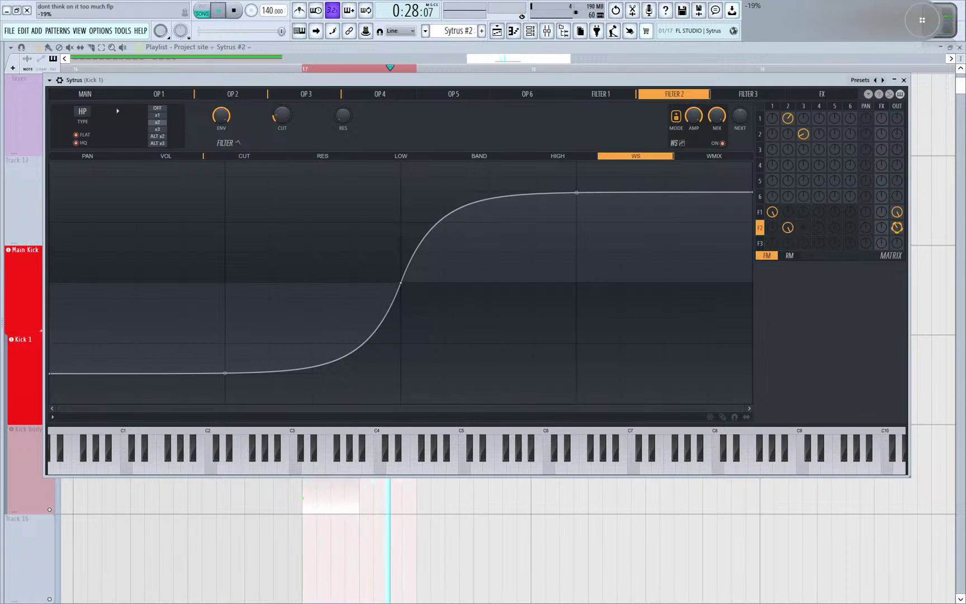
{"action": "left_click_drag", "start_coordinate": [897, 227], "coordinate": [897, 221]}
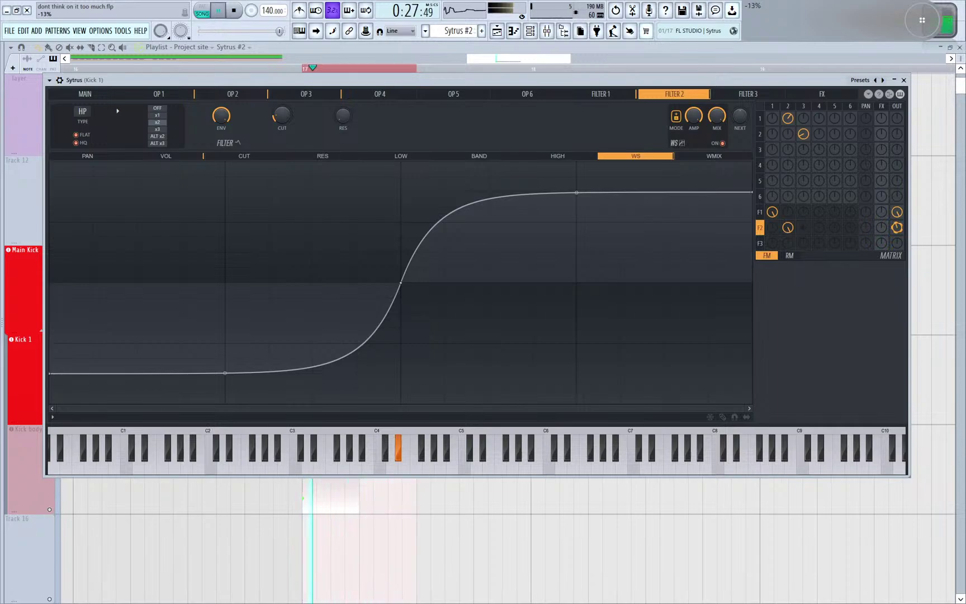
{"action": "left_click_drag", "start_coordinate": [897, 227], "coordinate": [900, 228]}
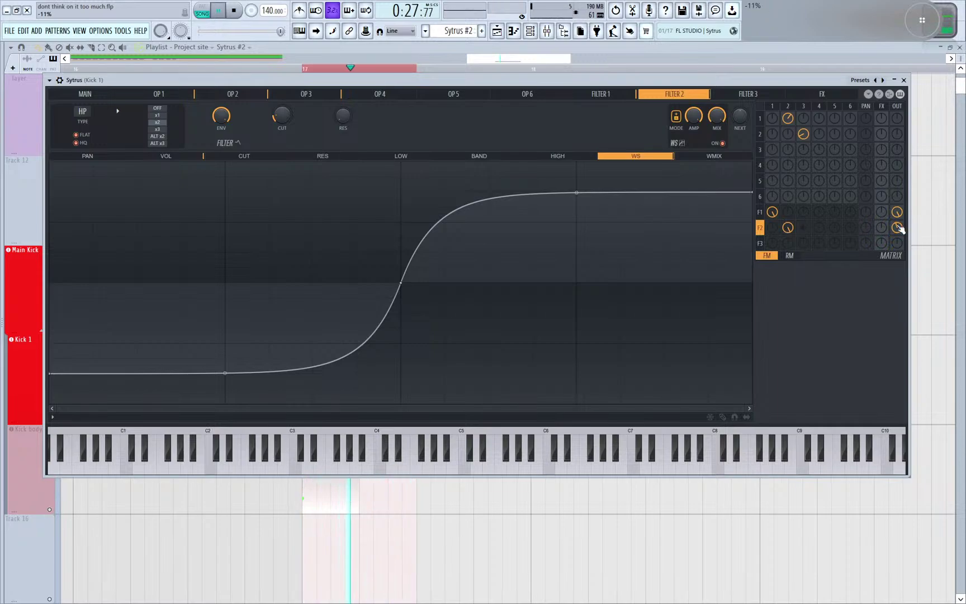
{"action": "key", "text": "space"}
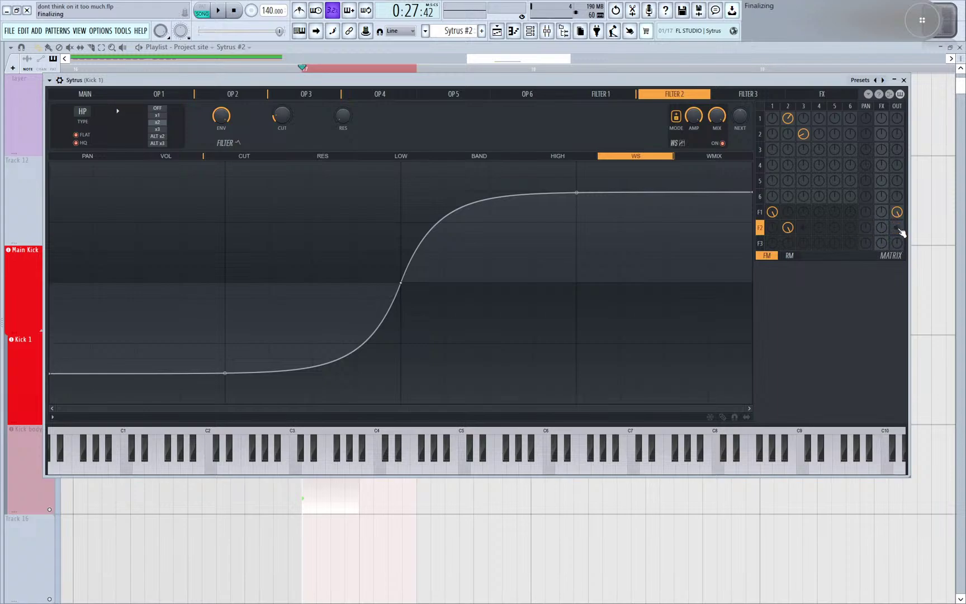
{"action": "key", "text": "space"}
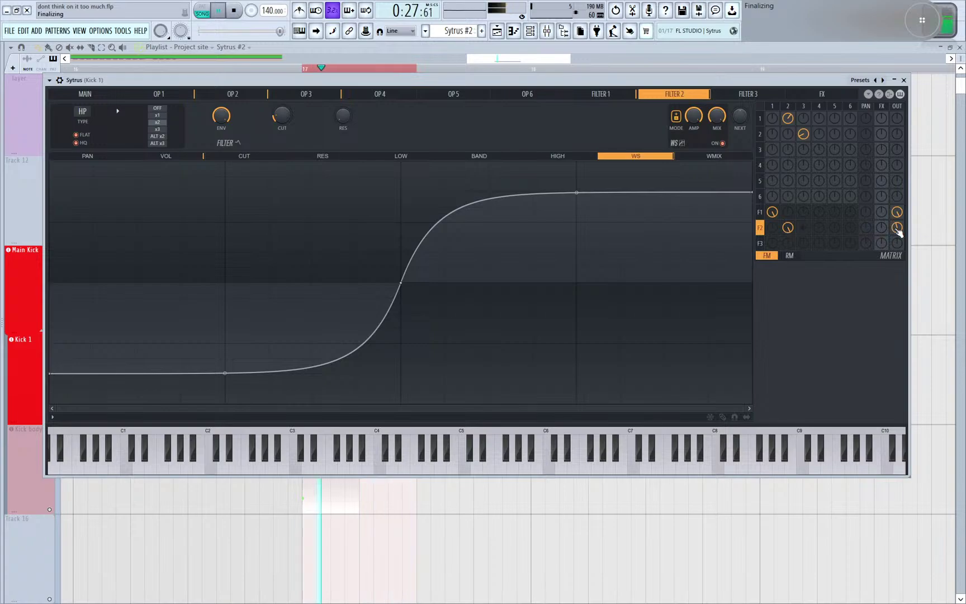
{"action": "key", "text": "space"}
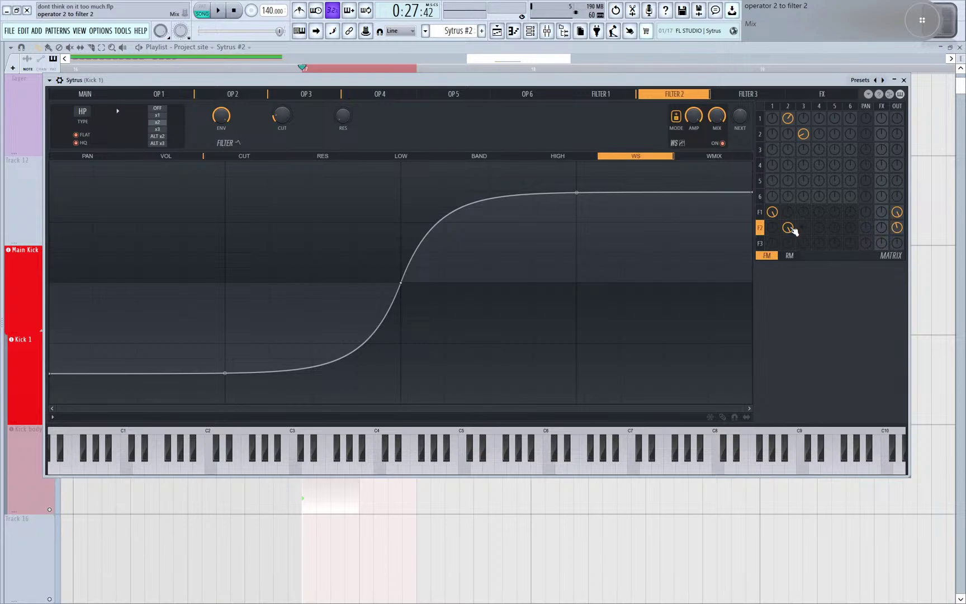
- Lower operator 2's level into filter 2 to about -50% and make operator 3's frequency modulation of operator 2 more negative, auditioning the result
{"action": "mouse_move", "coordinate": [790, 227]}
{"action": "left_mouse_down"}
{"action": "mouse_move", "coordinate": [789, 240]}
{"action": "mouse_move", "coordinate": [792, 230]}
{"action": "left_mouse_up"}
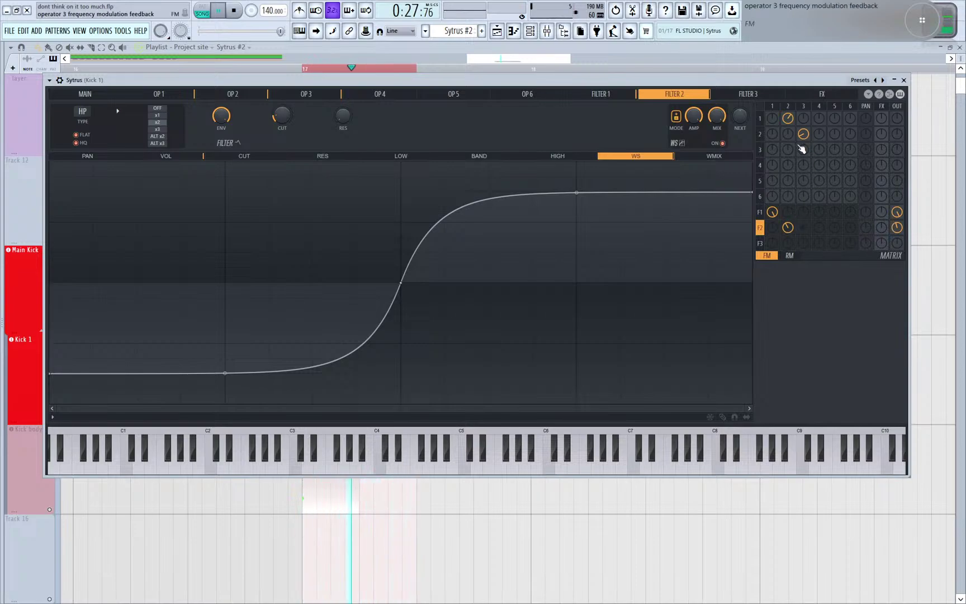
{"action": "left_click_drag", "start_coordinate": [804, 133], "coordinate": [804, 137]}
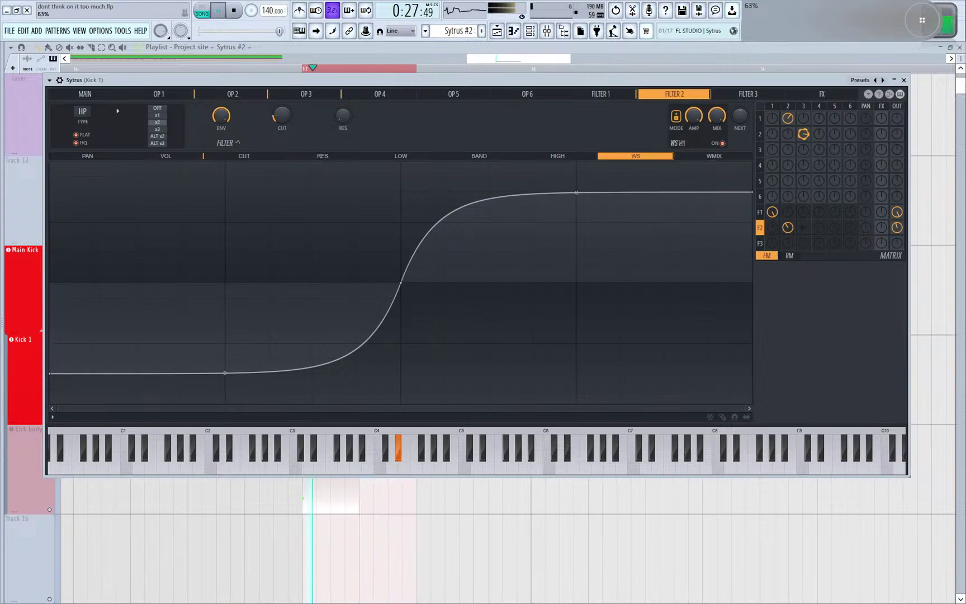
{"action": "key", "text": "space"}
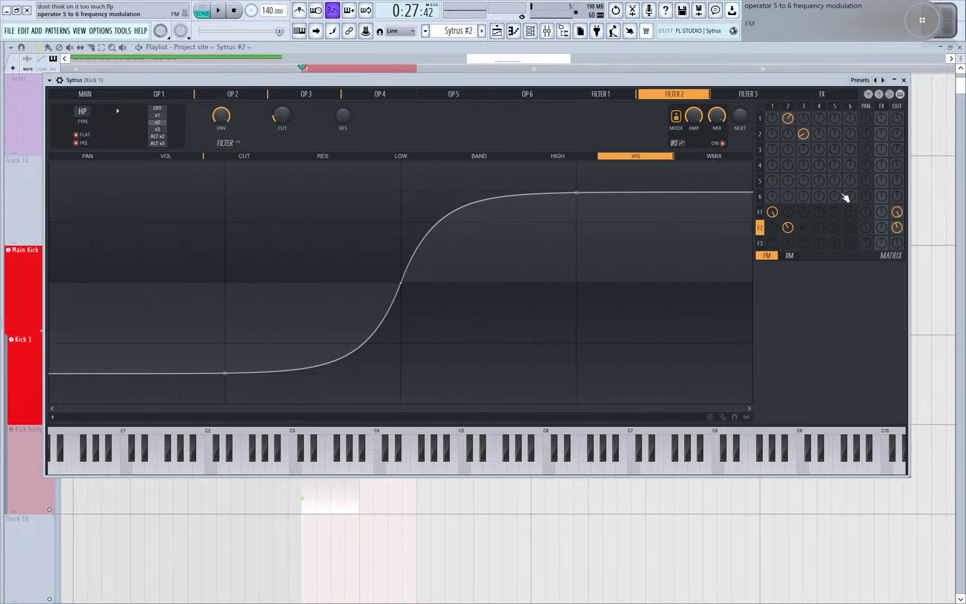
{"action": "left_click_drag", "start_coordinate": [803, 142], "coordinate": [803, 185]}
{"action": "key", "text": "space"}
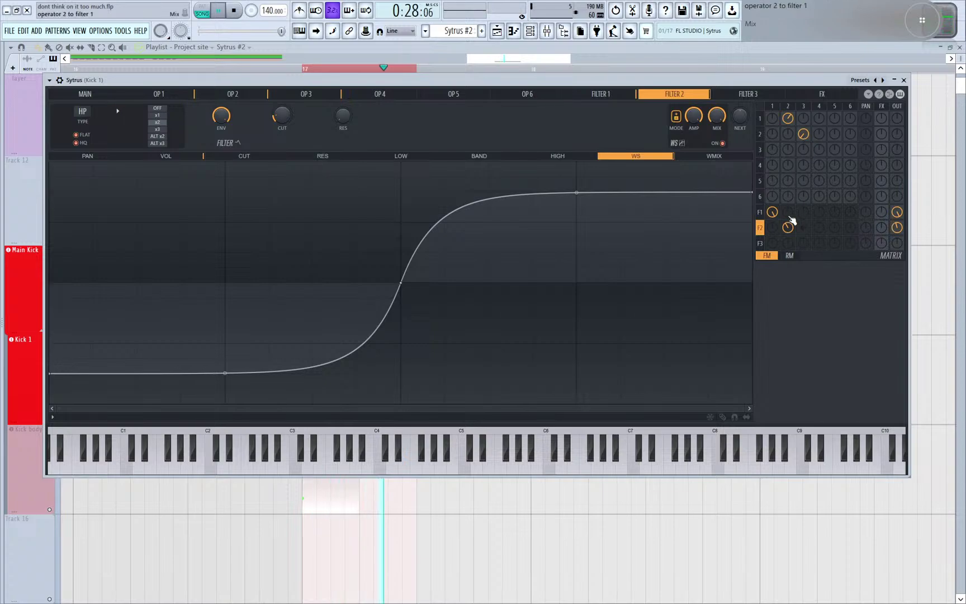
{"action": "left_click_drag", "start_coordinate": [787, 227], "coordinate": [787, 234]}
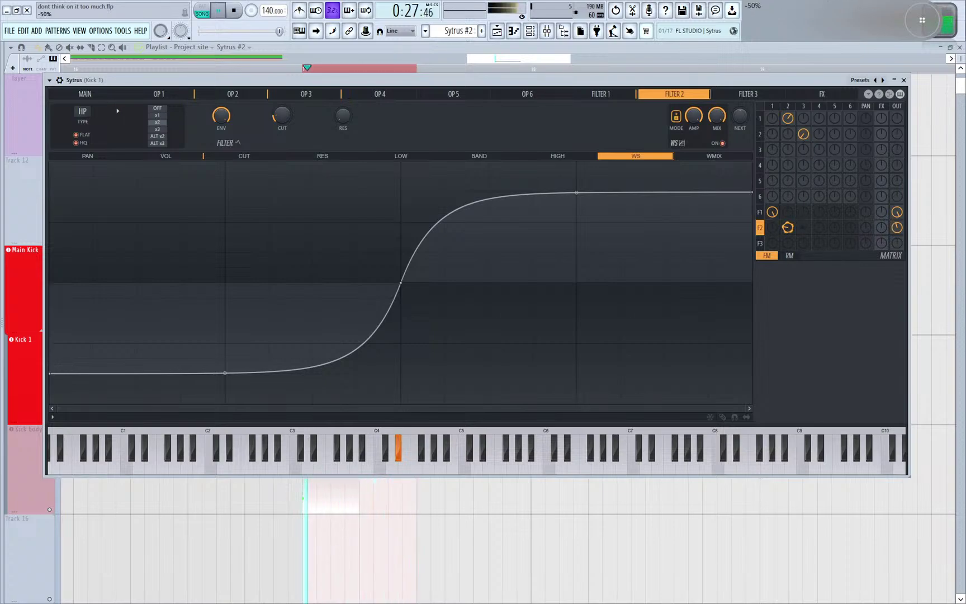
{"action": "key", "text": "space"}
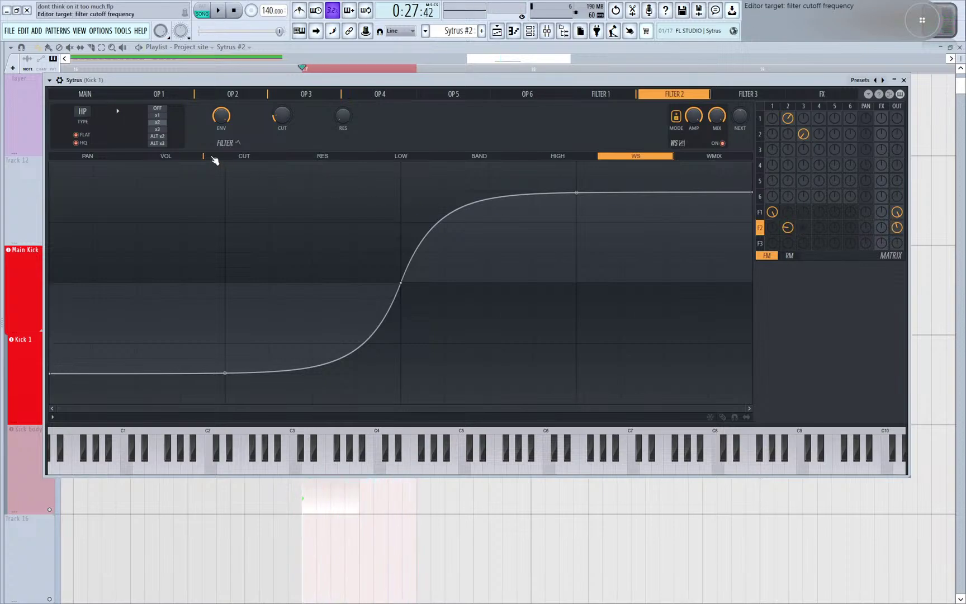
- Shorten the decay of filter 2's volume envelope and audition the kick
{"action": "left_click", "coordinate": [181, 158]}
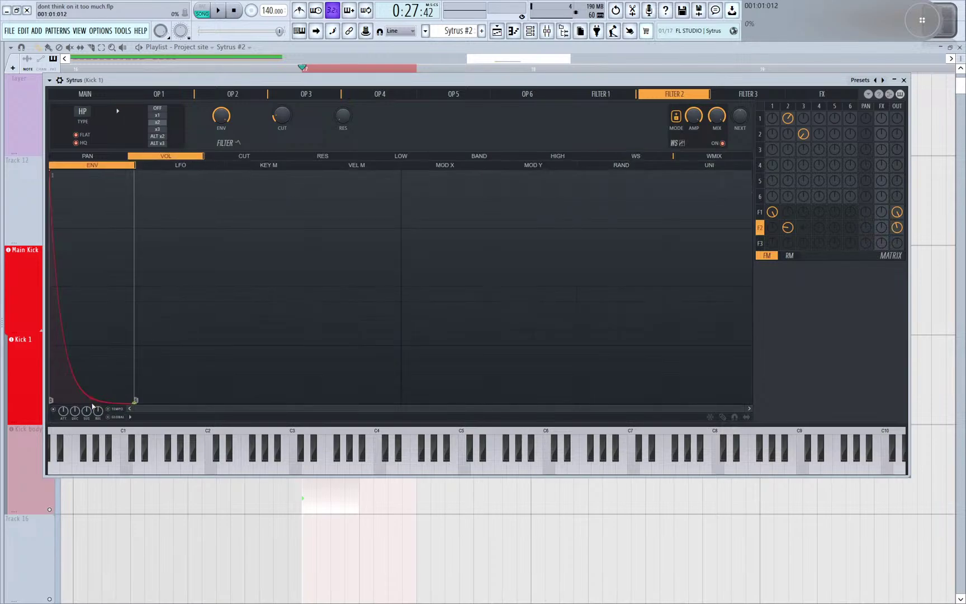
{"action": "mouse_move", "coordinate": [96, 398]}
{"action": "left_mouse_down"}
{"action": "mouse_move", "coordinate": [137, 402]}
{"action": "mouse_move", "coordinate": [108, 403]}
{"action": "left_mouse_up"}
{"action": "key", "text": "space"}
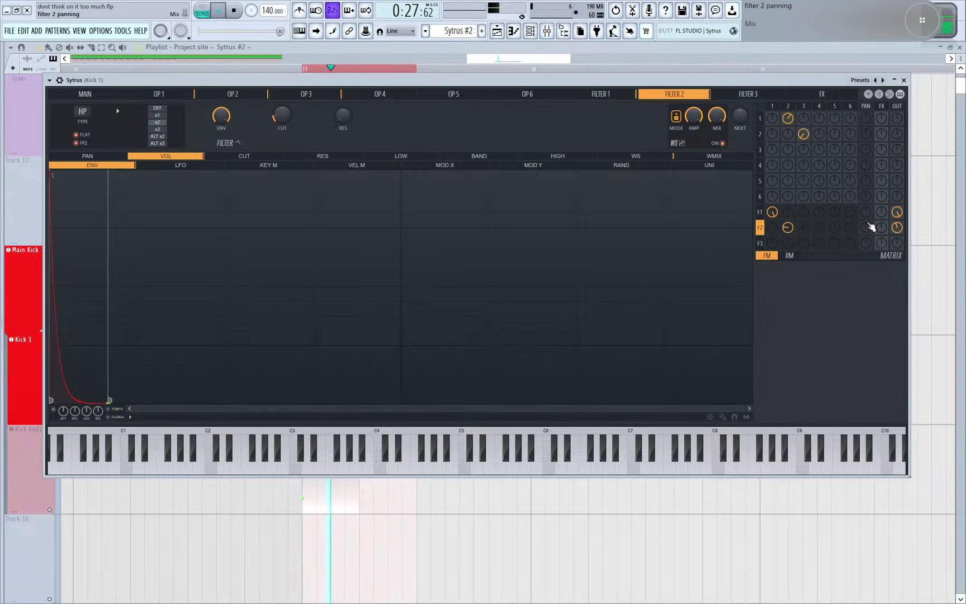
{"action": "key", "text": "space"}
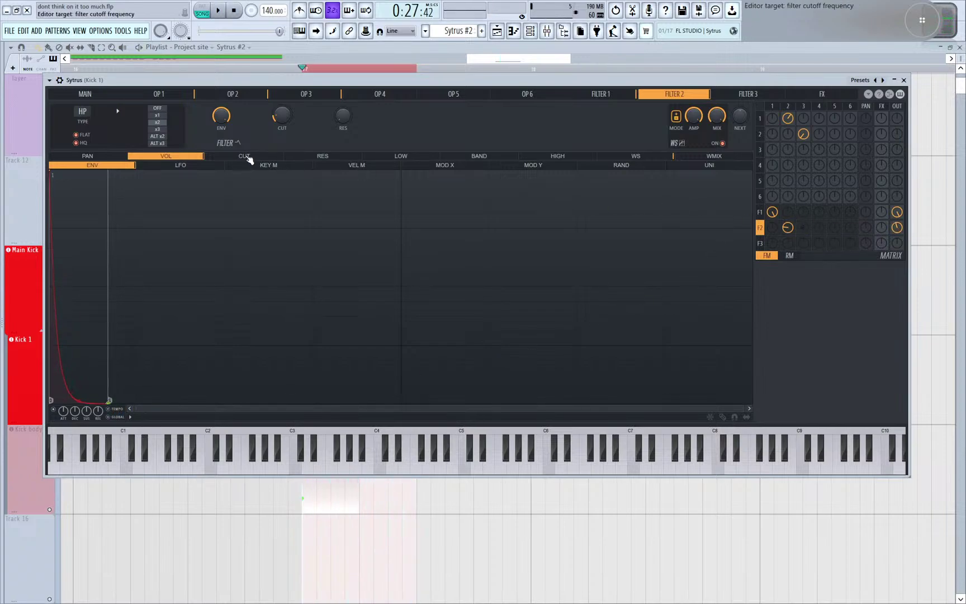
- Save the project under its current name
{"action": "key", "text": "ctrl+s"}
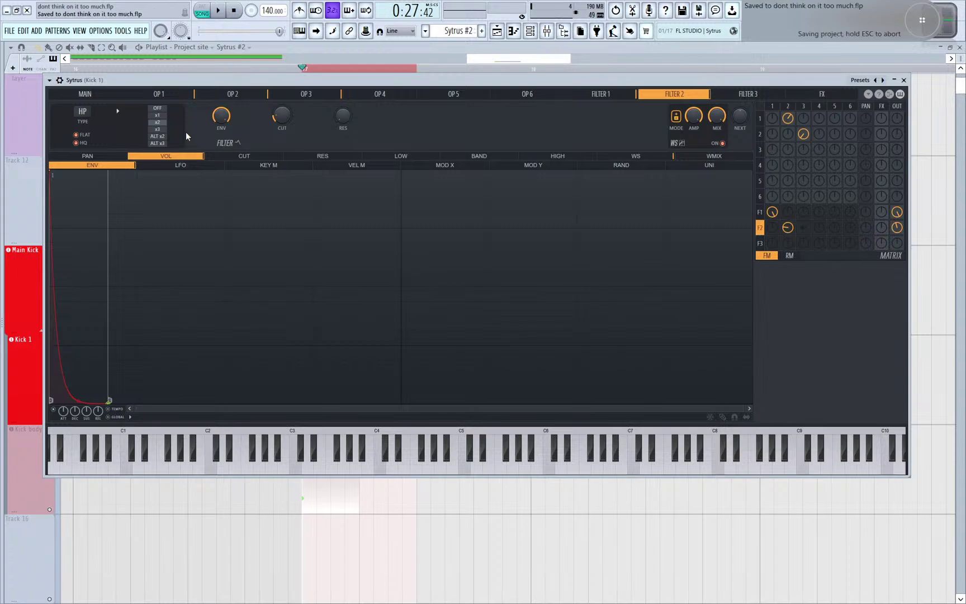
{"action": "key", "text": "super"}
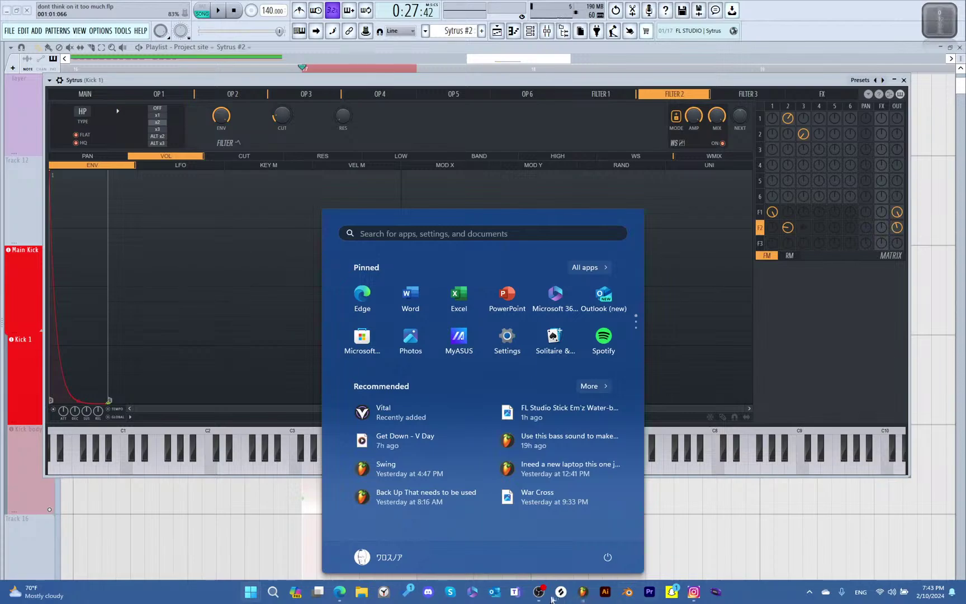
{"action": "mouse_move", "coordinate": [539, 593]}
{"action": "mouse_move", "coordinate": [586, 593]}
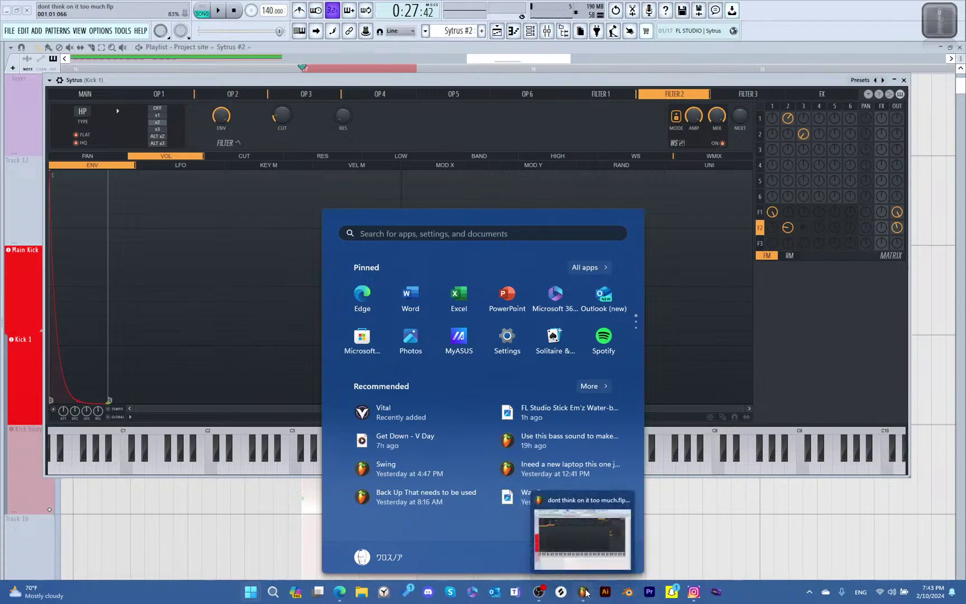
{"action": "left_click", "coordinate": [585, 552]}
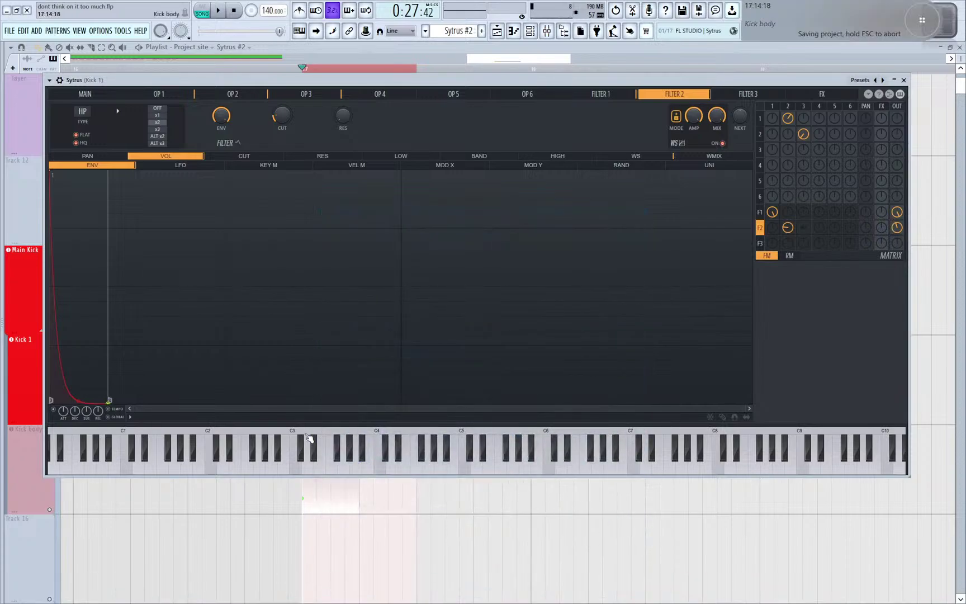
{"action": "left_click", "coordinate": [10, 30]}
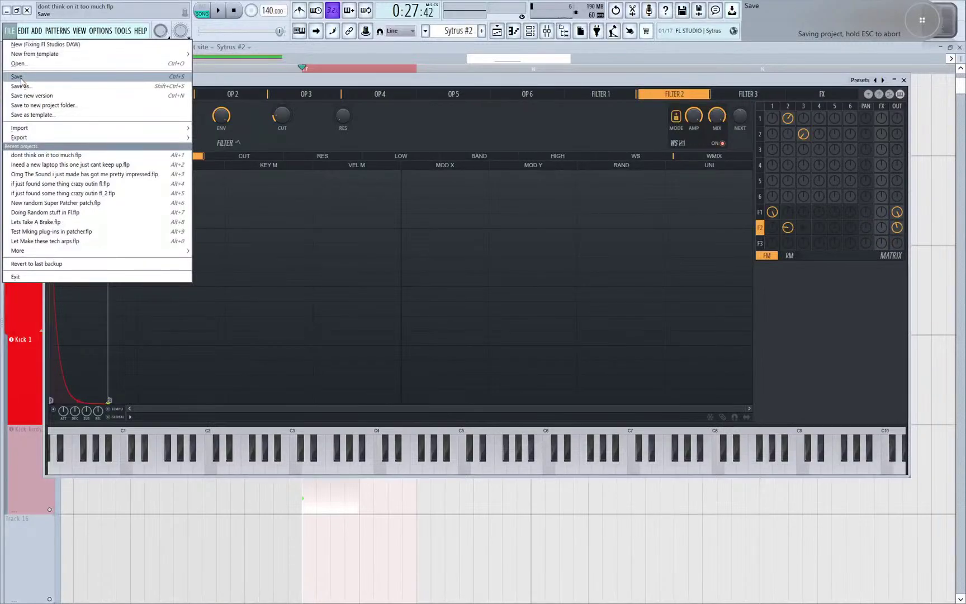
{"action": "left_click", "coordinate": [20, 77]}
- Switch to the browser to check the live stream's analytics in YouTube Studio
{"action": "key", "text": "super"}
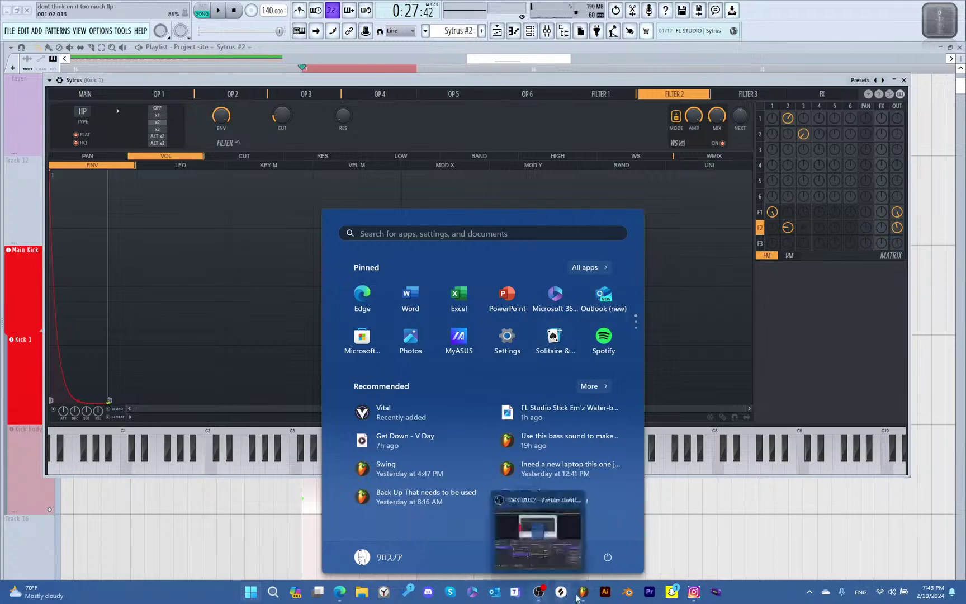
{"action": "left_click", "coordinate": [334, 593]}
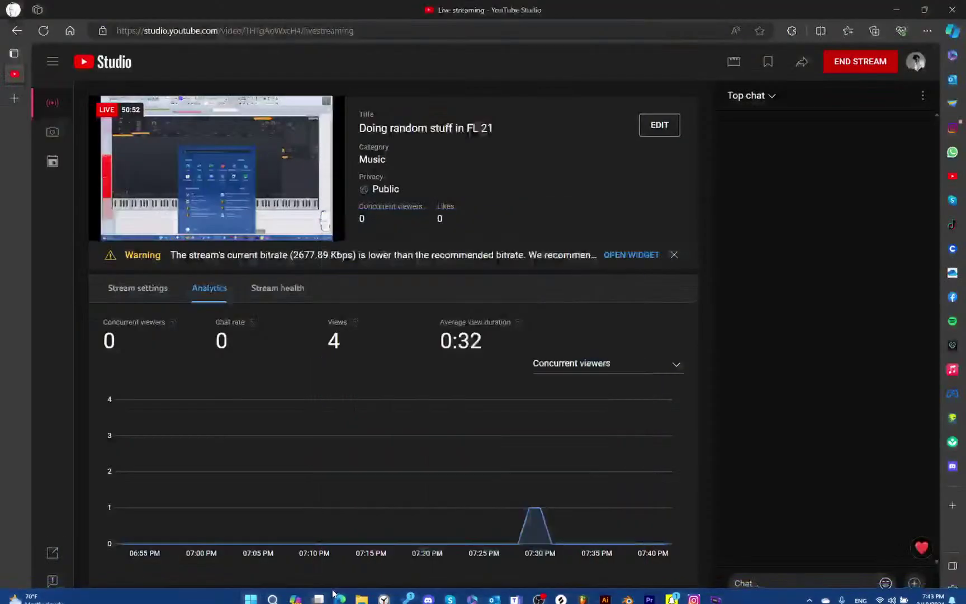